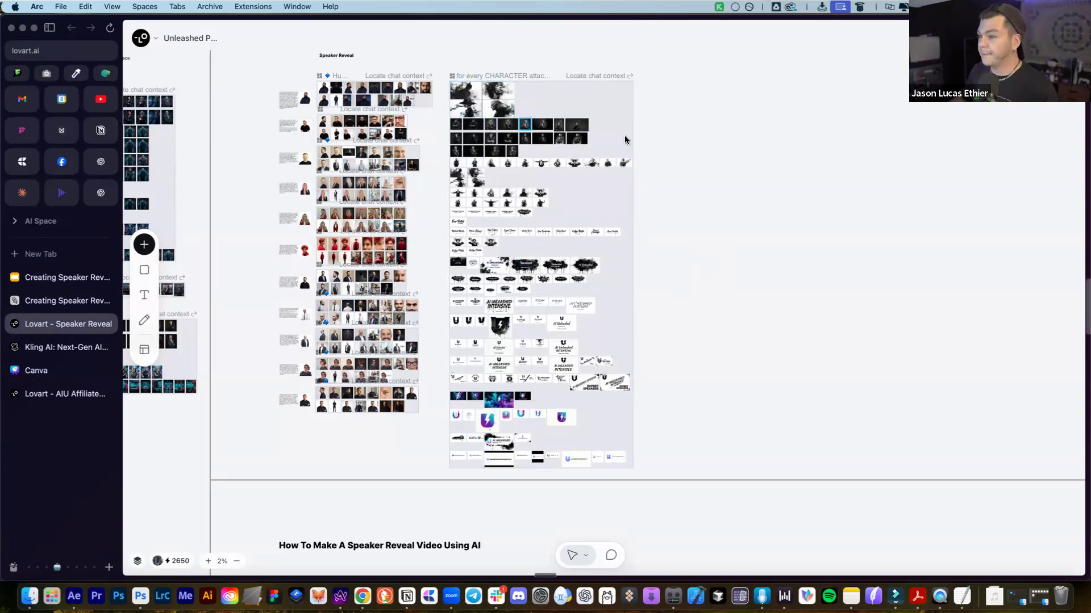
Navigate to the speaker reveal tutorial board and select the folder-structure image in Step 0
{"action": "scroll", "coordinate": [625, 140], "scroll_direction": "down", "scroll_amount": 10}
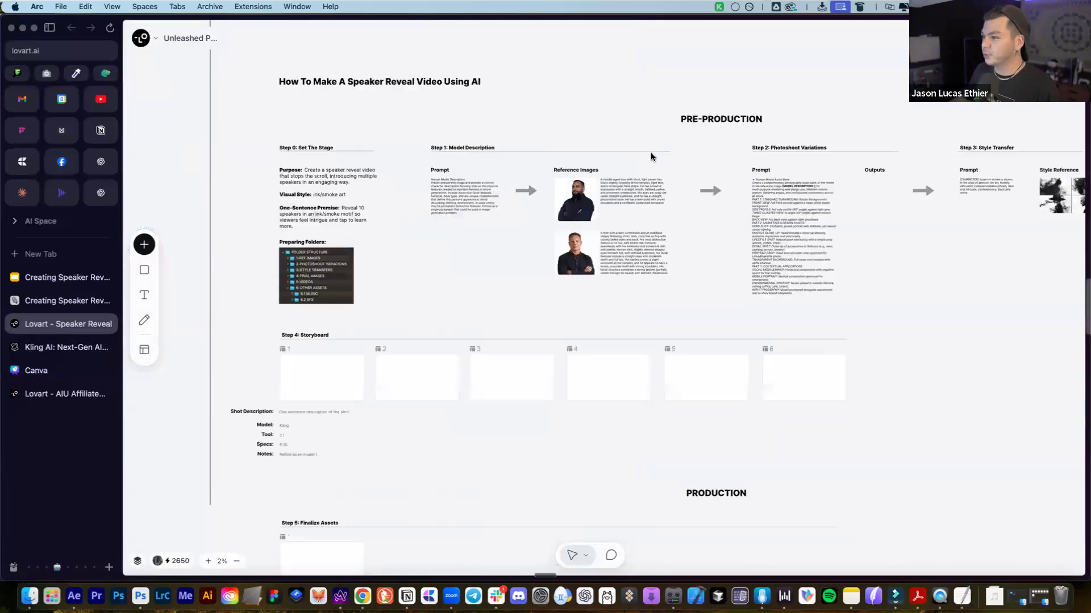
{"action": "scroll", "coordinate": [647, 150], "scroll_direction": "right", "scroll_amount": 3}
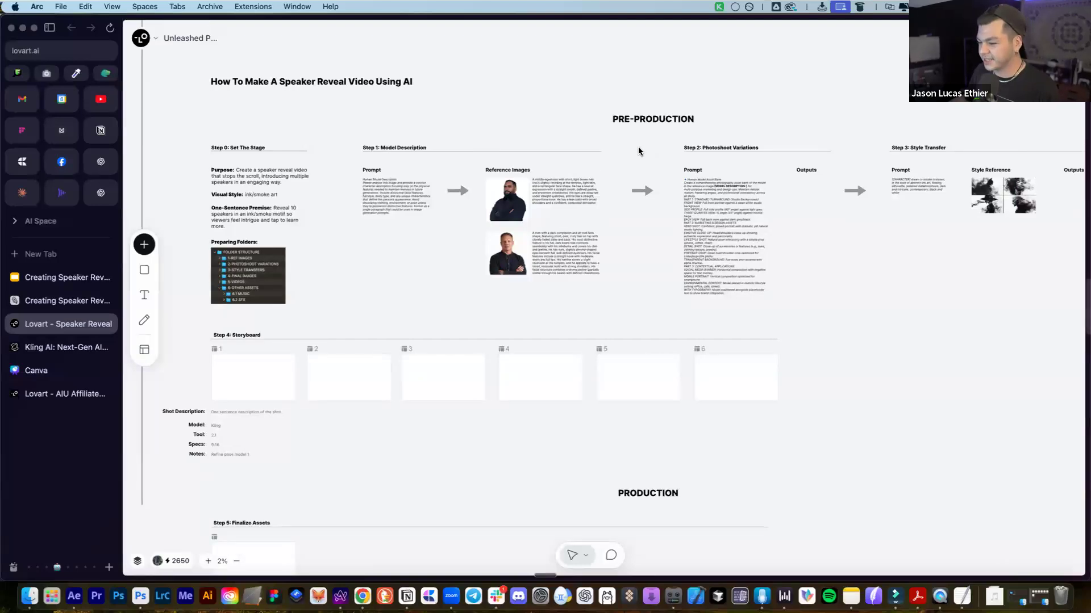
{"action": "left_click", "coordinate": [236, 279]}
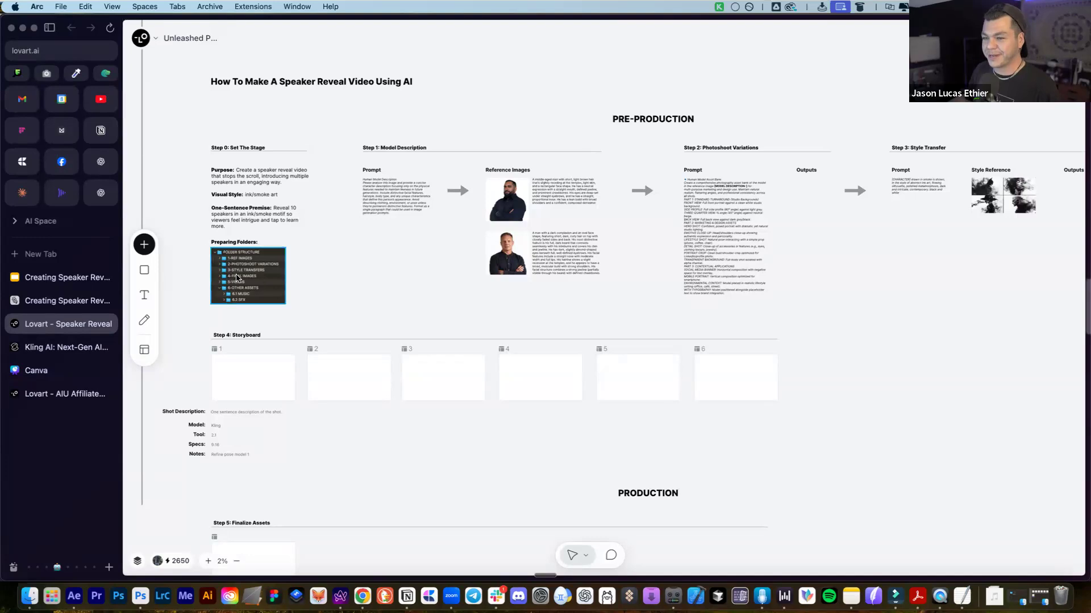
{"action": "scroll", "coordinate": [241, 276], "scroll_direction": "up", "scroll_amount": 2}
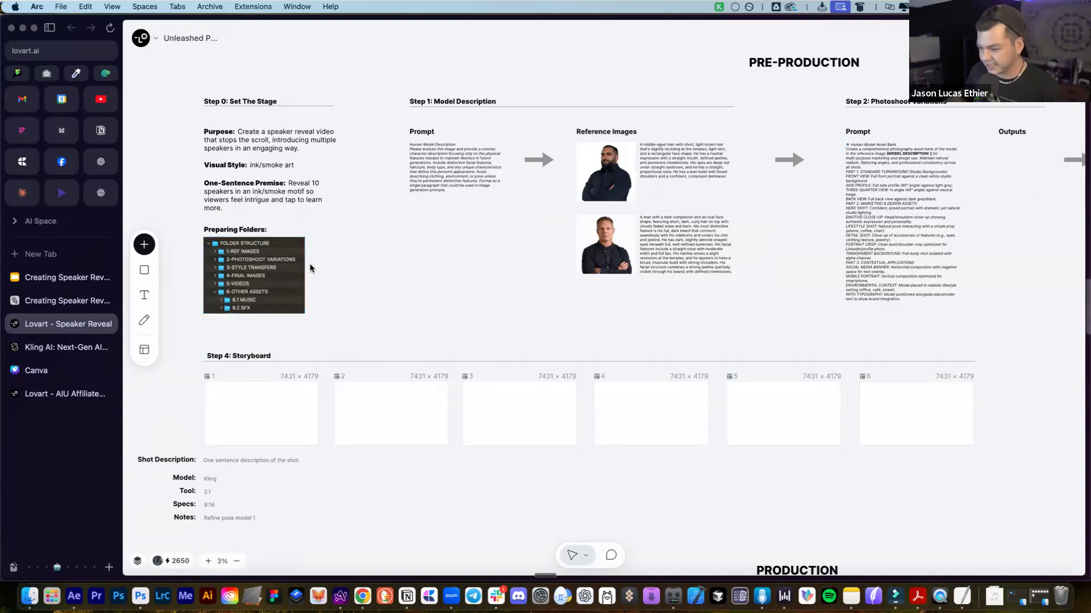
Select the Step 0 folder-structure image, then deselect it on the empty canvas
{"action": "left_click", "coordinate": [246, 274]}
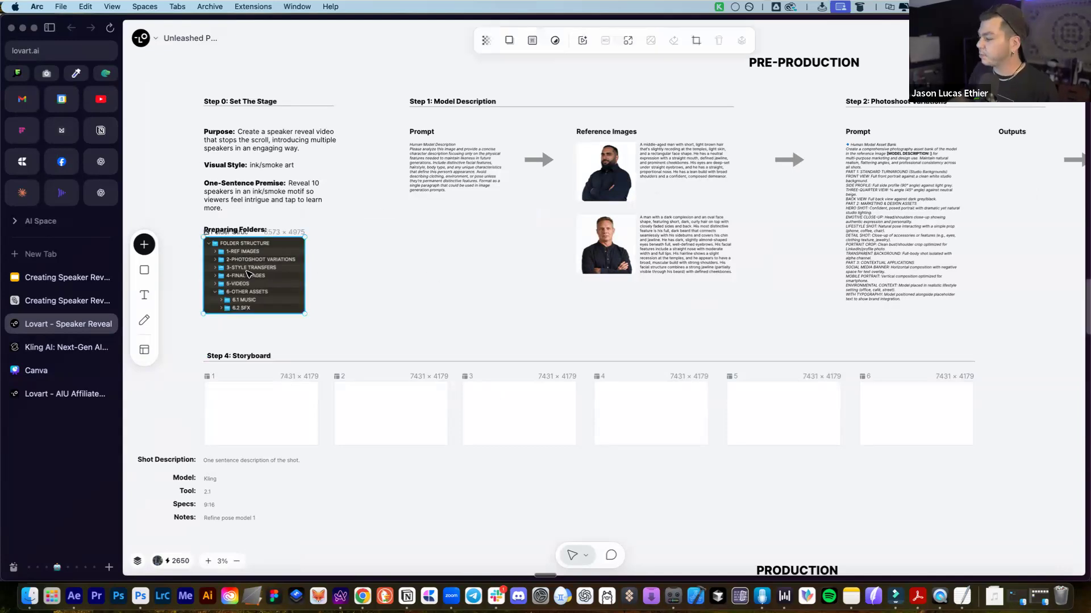
{"action": "left_click", "coordinate": [370, 257]}
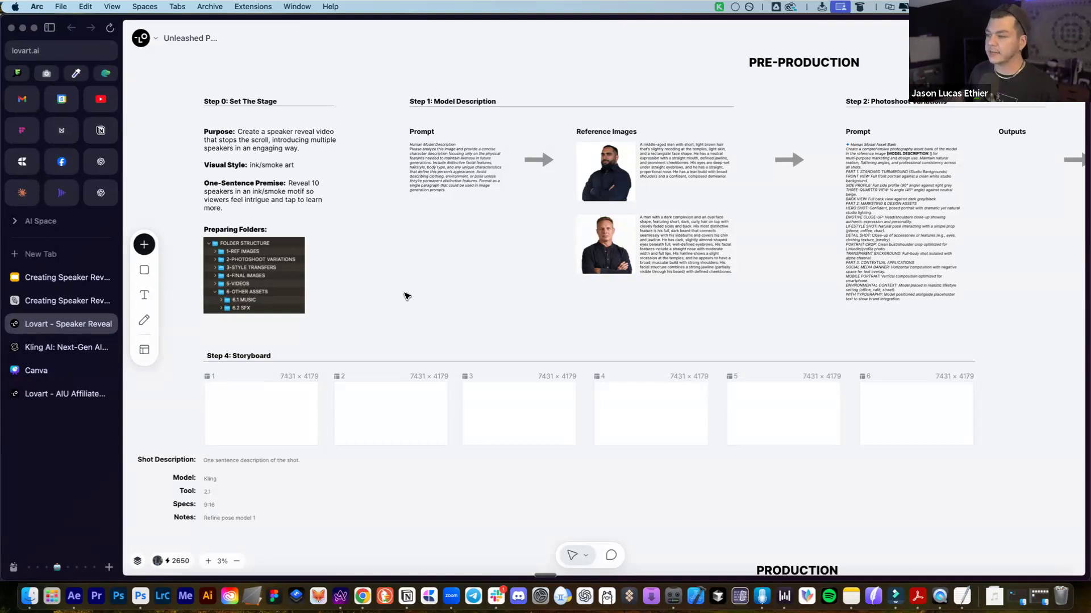
{"action": "left_click", "coordinate": [1062, 38]}
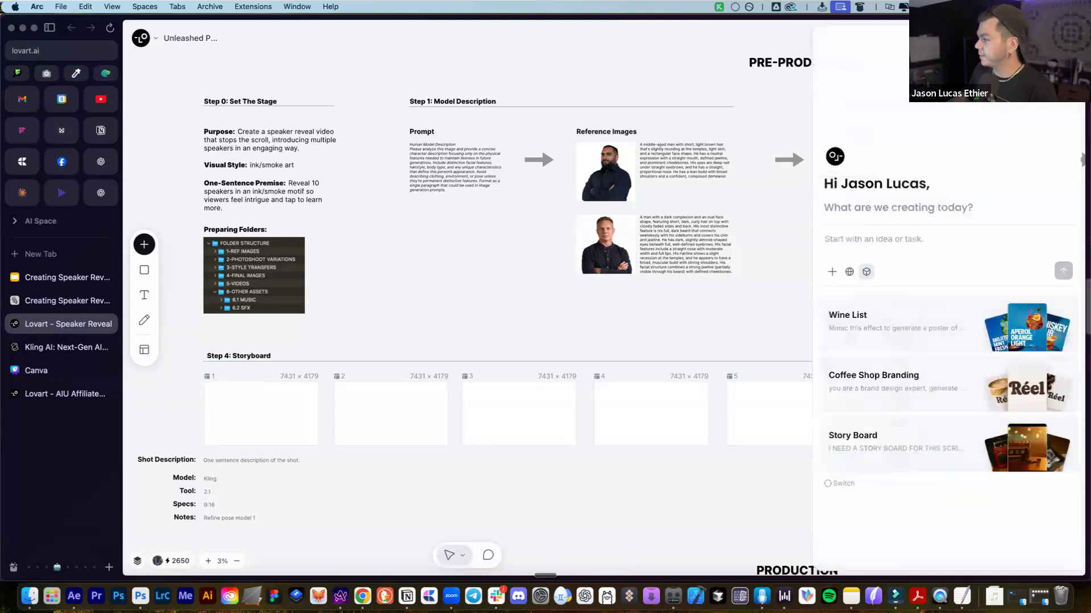
{"action": "left_click", "coordinate": [900, 245]}
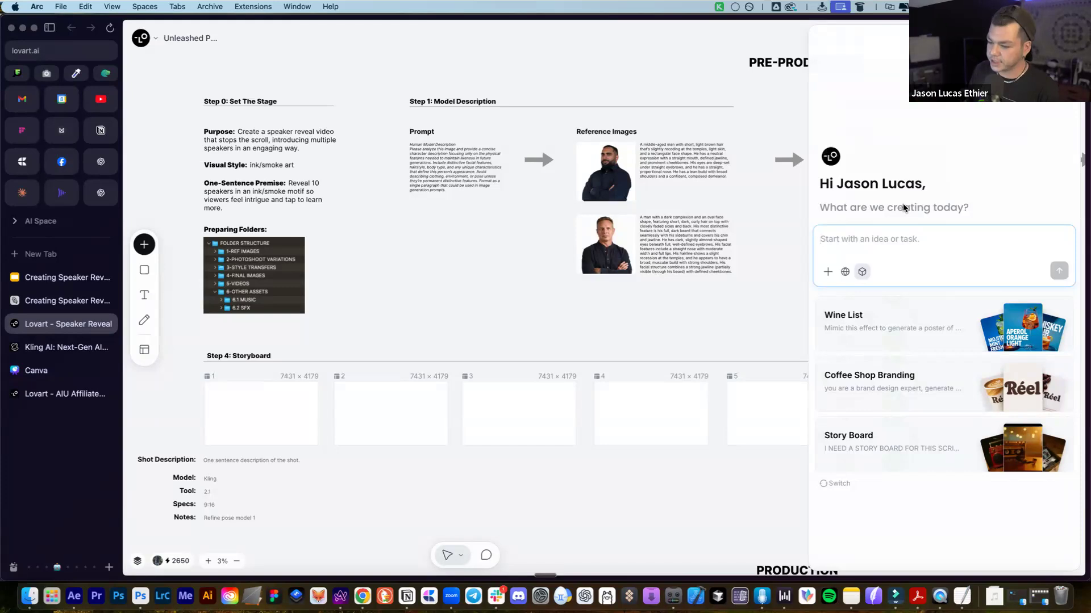
In the Models popup, toggle Auto model selection and browse the available video models
{"action": "left_click", "coordinate": [861, 271]}
{"action": "scroll", "coordinate": [812, 382], "scroll_direction": "down", "scroll_amount": 3}
{"action": "scroll", "coordinate": [749, 370], "scroll_direction": "up", "scroll_amount": 3}
{"action": "left_click", "coordinate": [852, 297]}
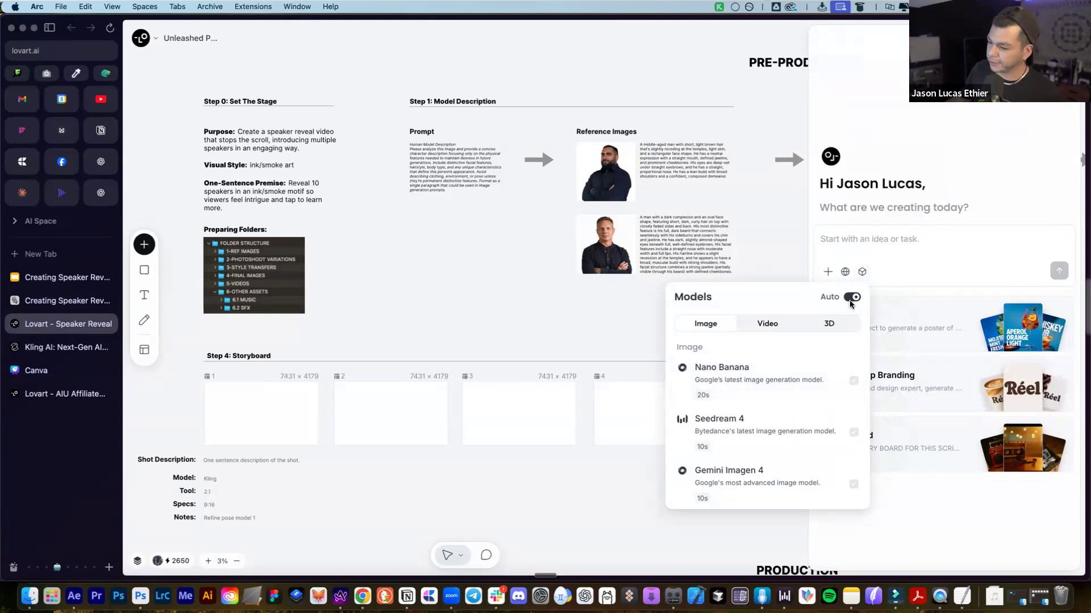
{"action": "left_click", "coordinate": [767, 324]}
{"action": "scroll", "coordinate": [776, 409], "scroll_direction": "down", "scroll_amount": 5}
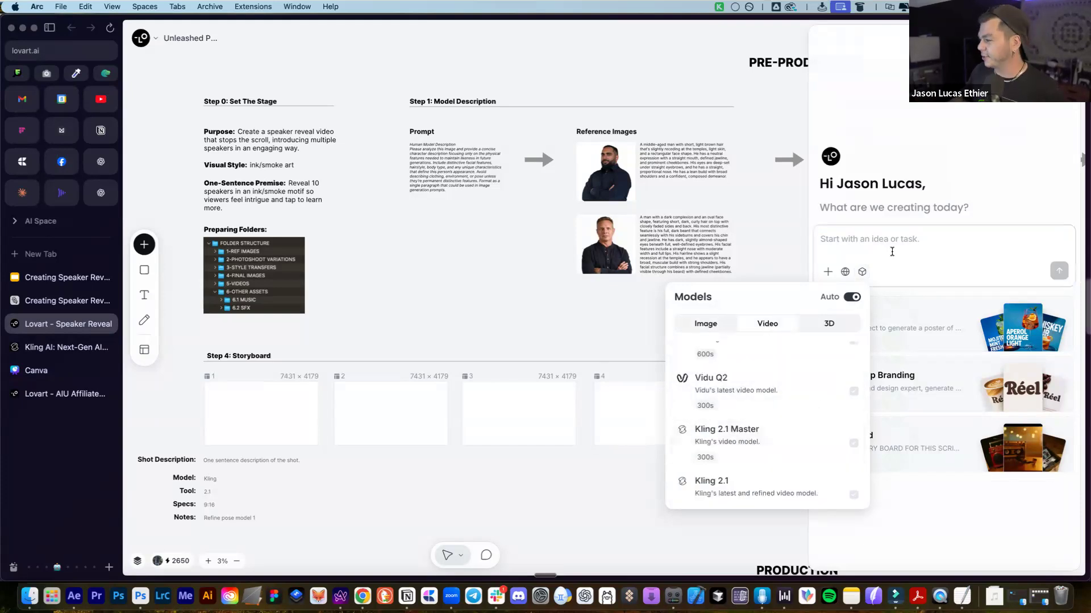
{"action": "left_click", "coordinate": [891, 251]}
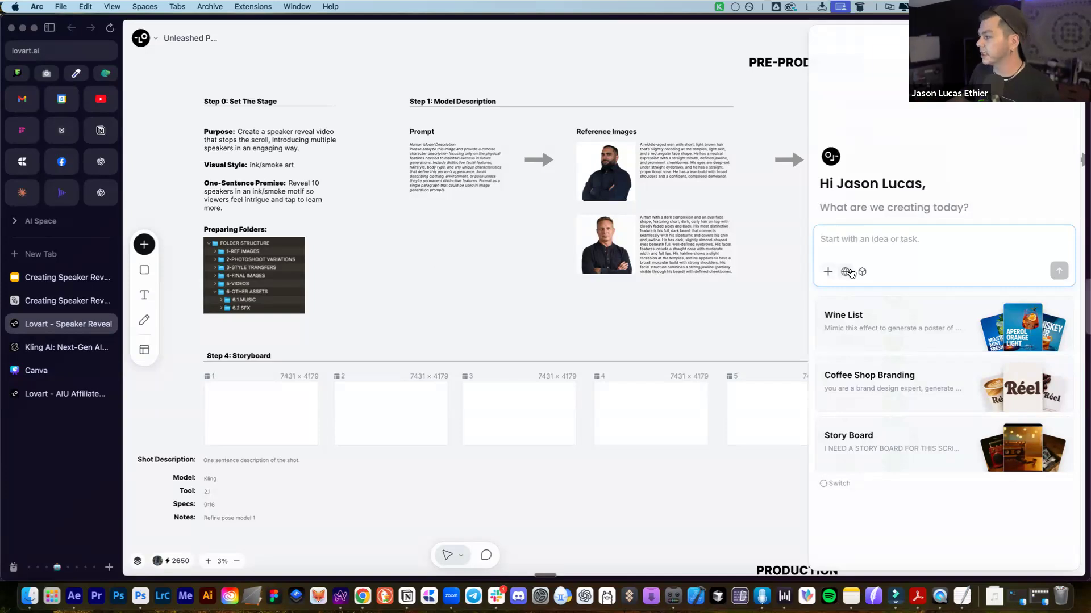
Choose Nano Banana as the image model and check the selected image, video and 3D models
{"action": "left_click", "coordinate": [861, 271]}
{"action": "scroll", "coordinate": [805, 404], "scroll_direction": "up", "scroll_amount": 5}
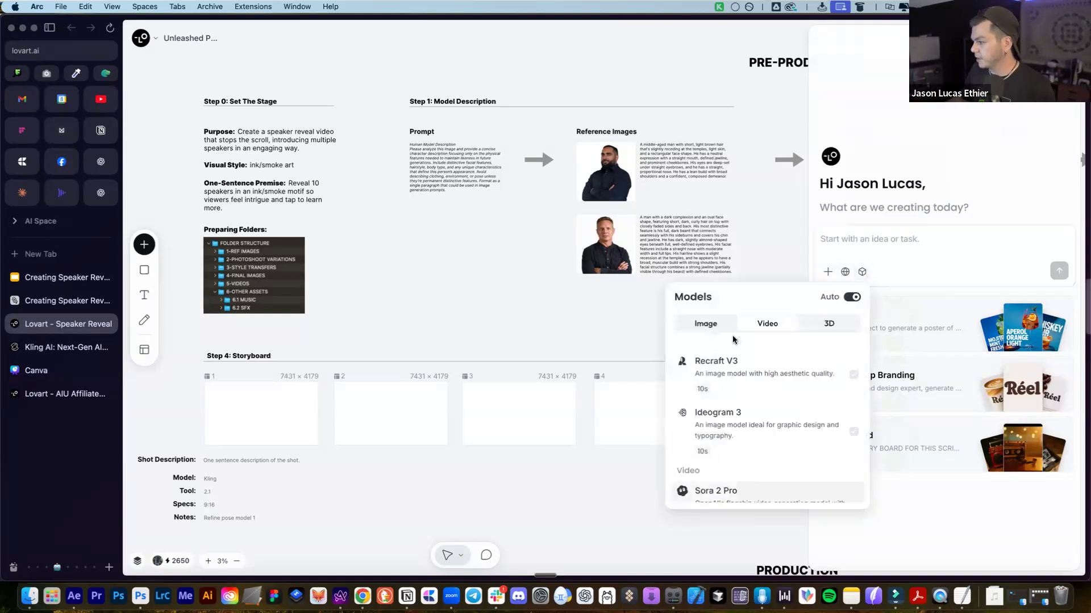
{"action": "scroll", "coordinate": [794, 353], "scroll_direction": "up", "scroll_amount": 3}
{"action": "left_click", "coordinate": [854, 380]}
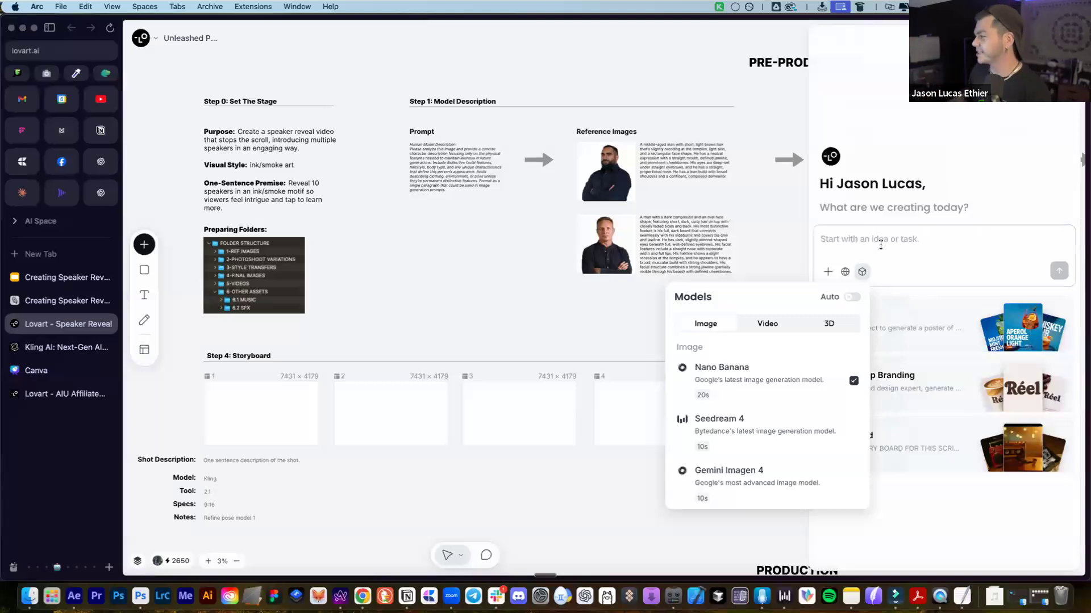
{"action": "left_click", "coordinate": [880, 245]}
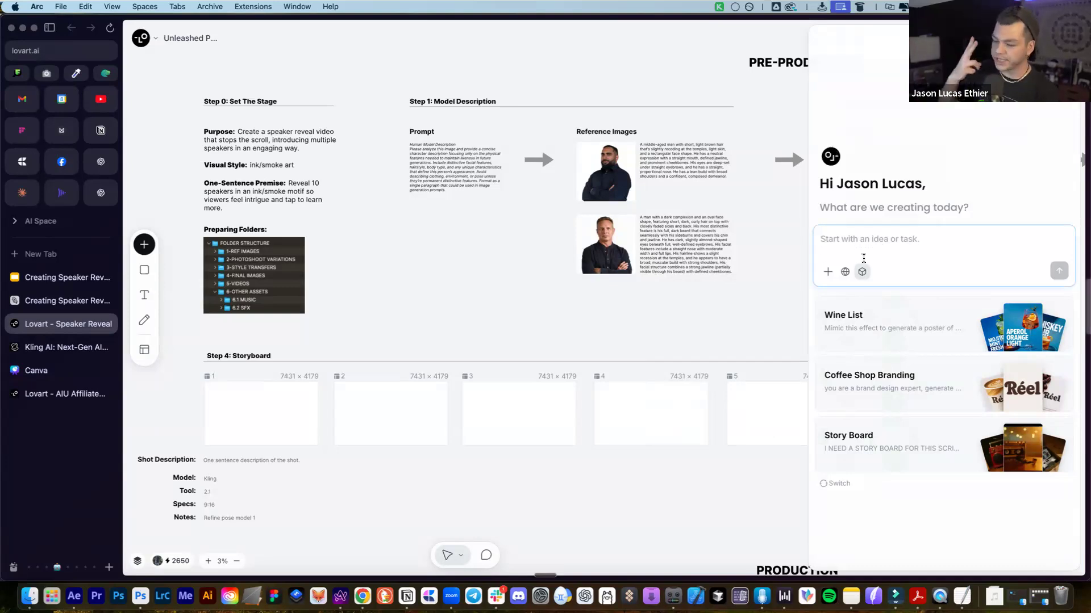
{"action": "left_click", "coordinate": [862, 271]}
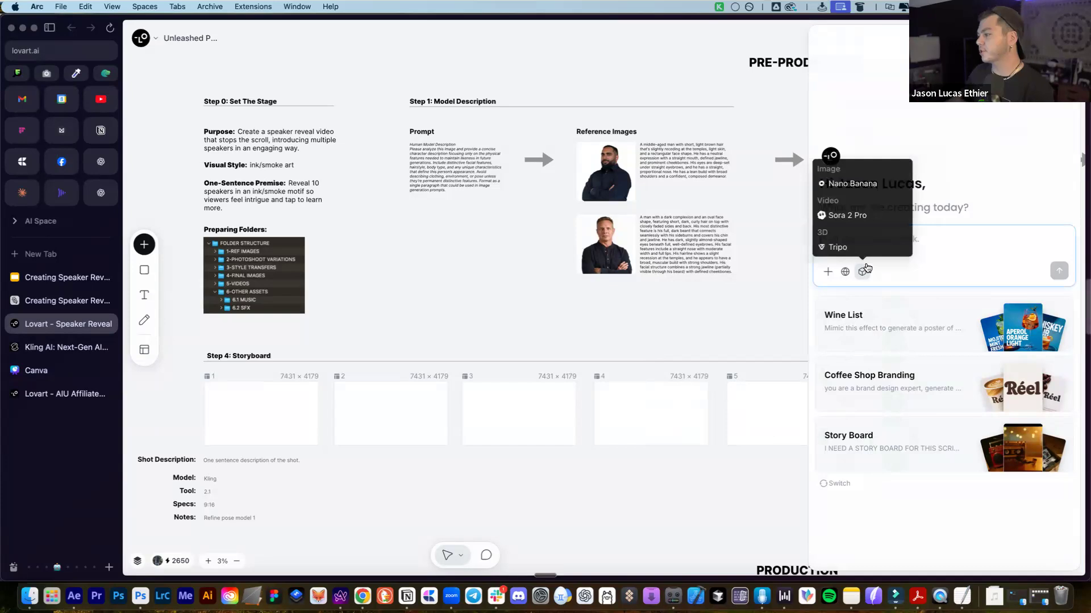
{"action": "left_click", "coordinate": [540, 273]}
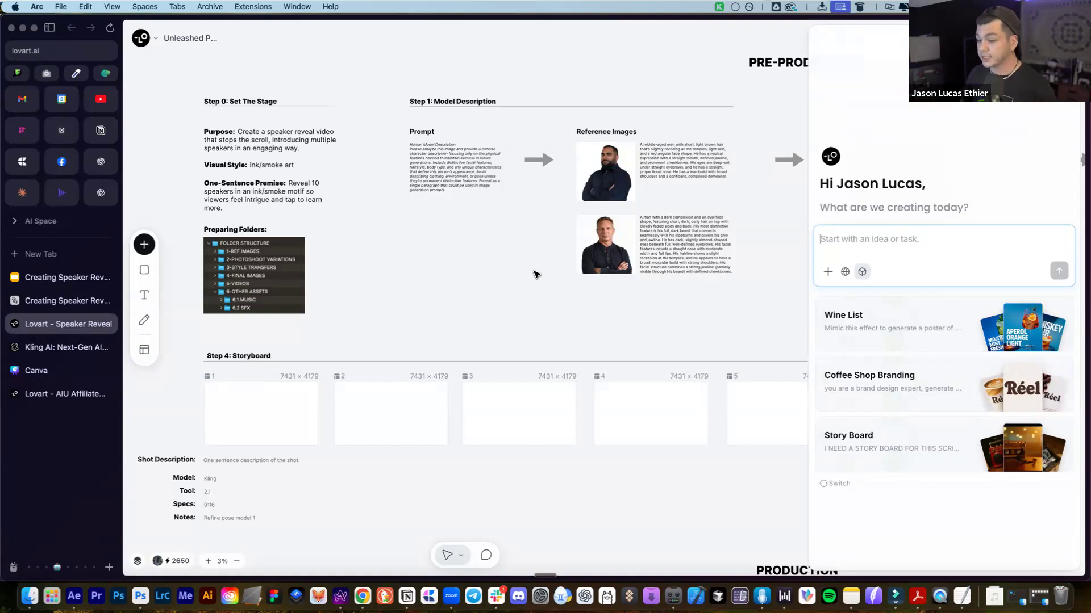
Close the chat panel so the five storyboard frames and their Kling shot fields show
{"action": "scroll", "coordinate": [525, 284], "scroll_direction": "down", "scroll_amount": 2}
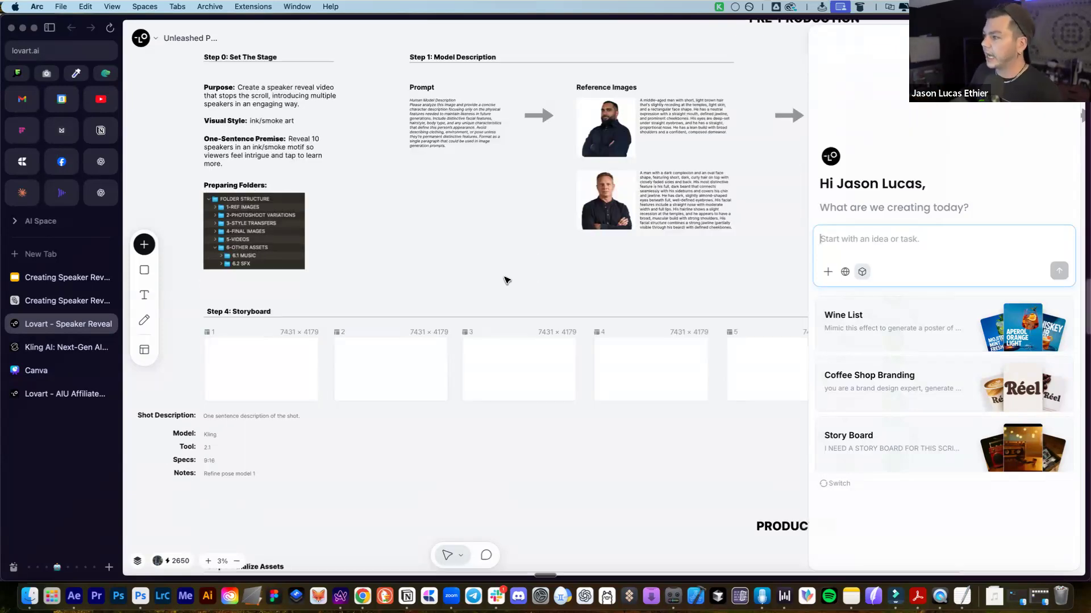
{"action": "scroll", "coordinate": [505, 280], "scroll_direction": "up", "scroll_amount": 3}
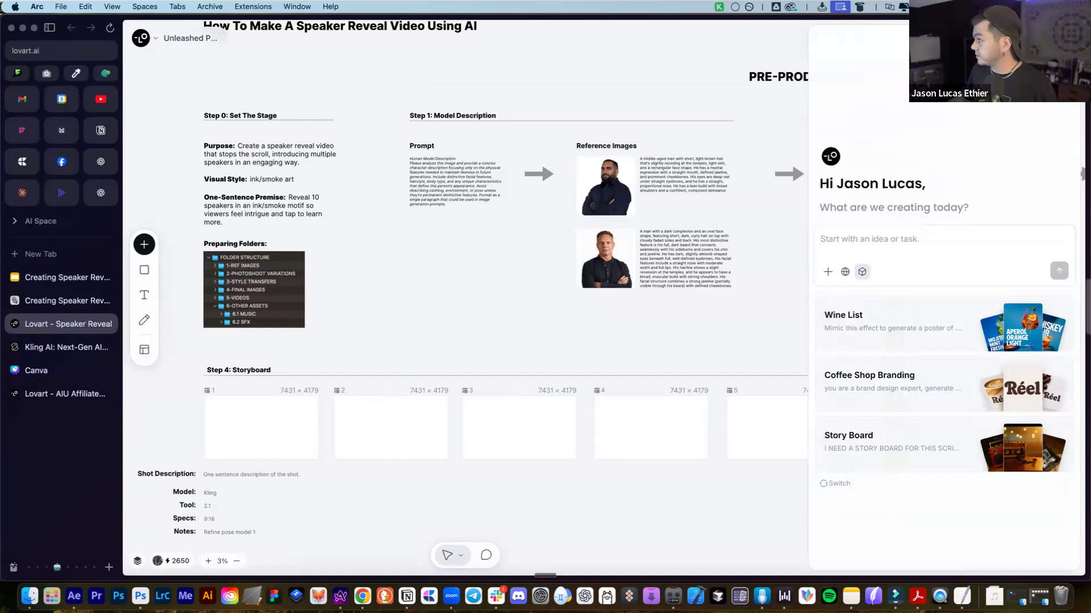
{"action": "left_click", "coordinate": [1065, 38]}
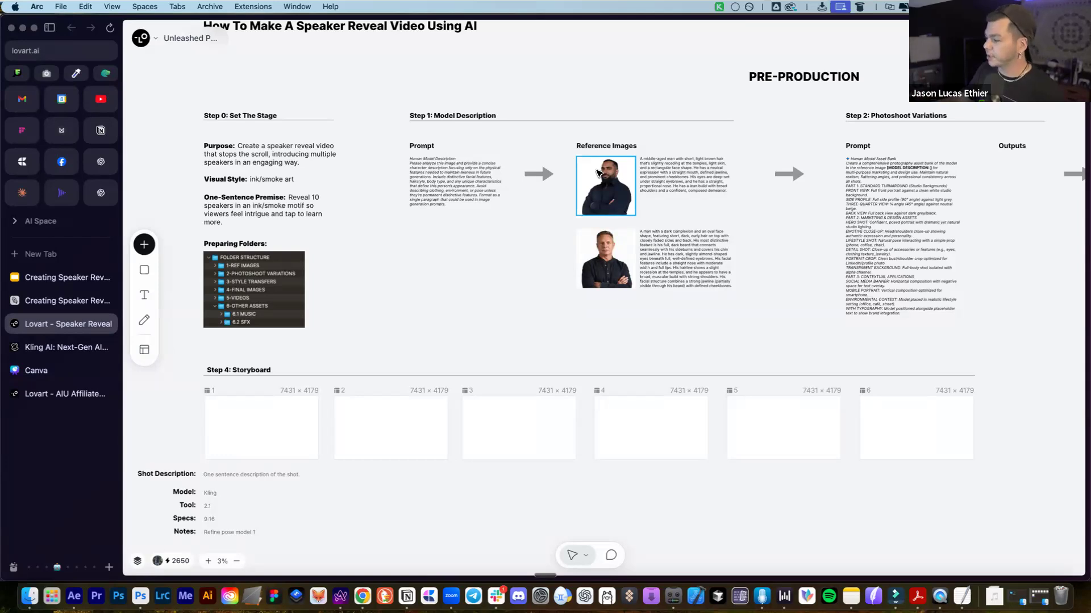
Marquee-select the entire Step 0 column, then clear the selection
{"action": "left_click", "coordinate": [375, 179]}
{"action": "left_click_drag", "start_coordinate": [375, 74], "coordinate": [196, 321]}
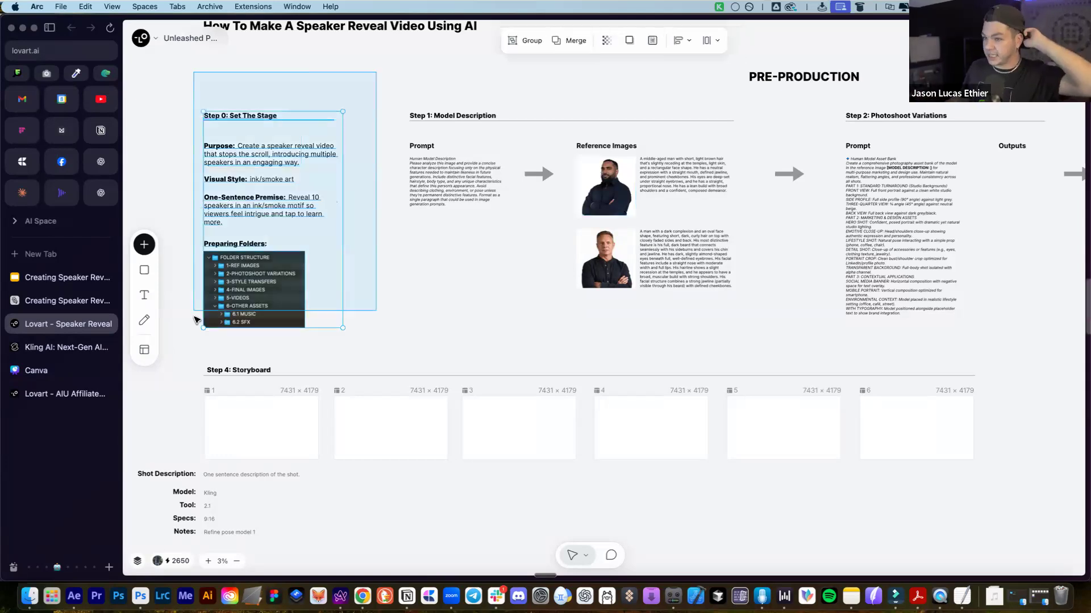
{"action": "left_click", "coordinate": [381, 301]}
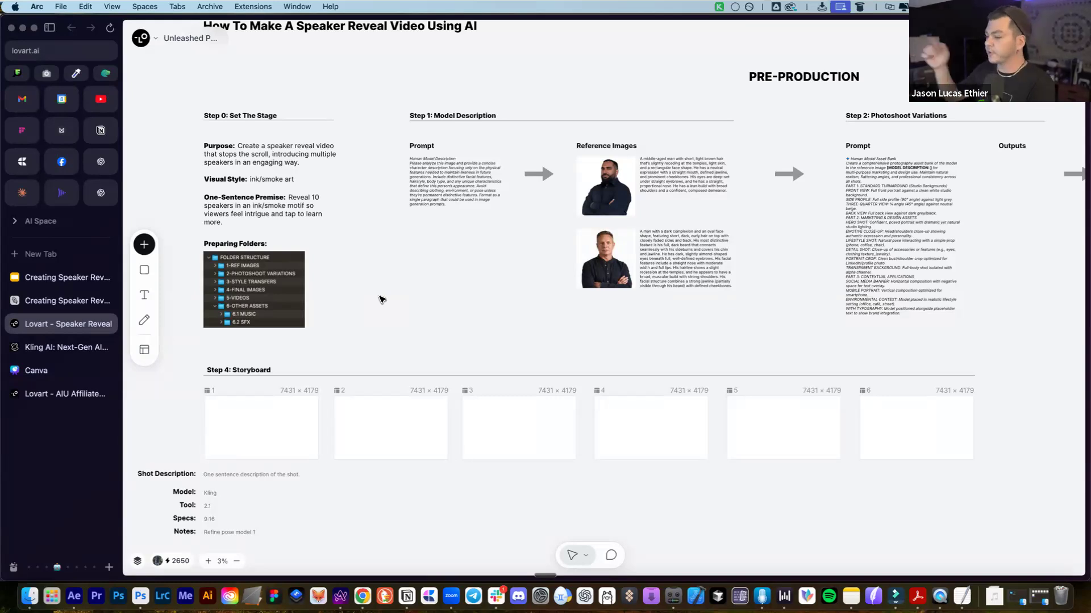
Zoom in on the 2x2 smoke-portrait grid, then scroll back to Step 1's model description
{"action": "scroll", "coordinate": [614, 119], "scroll_direction": "up", "scroll_amount": 10}
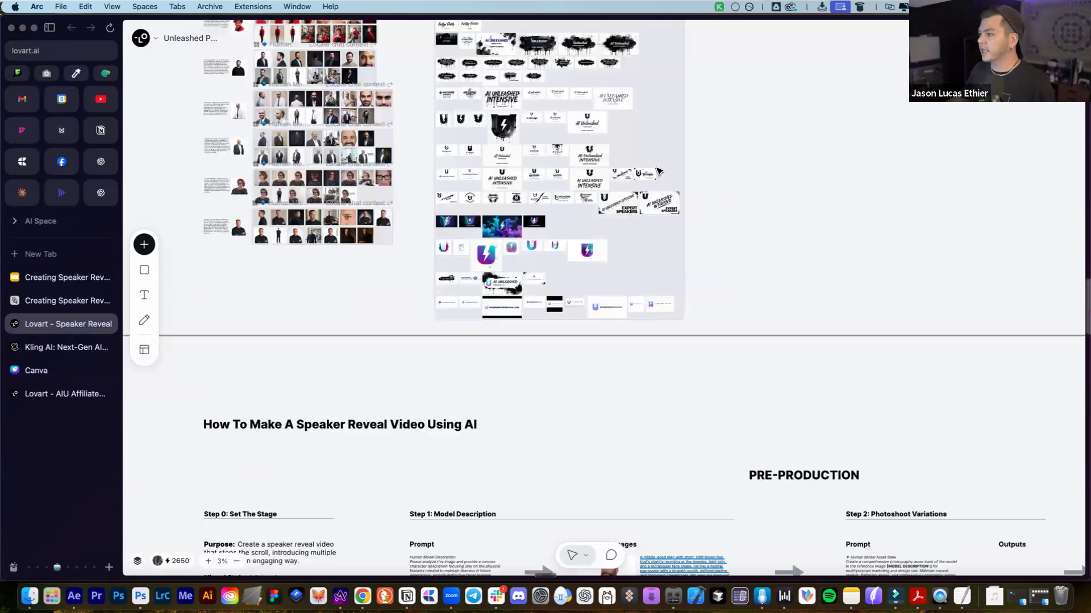
{"action": "scroll", "coordinate": [572, 173], "scroll_direction": "up", "scroll_amount": 10}
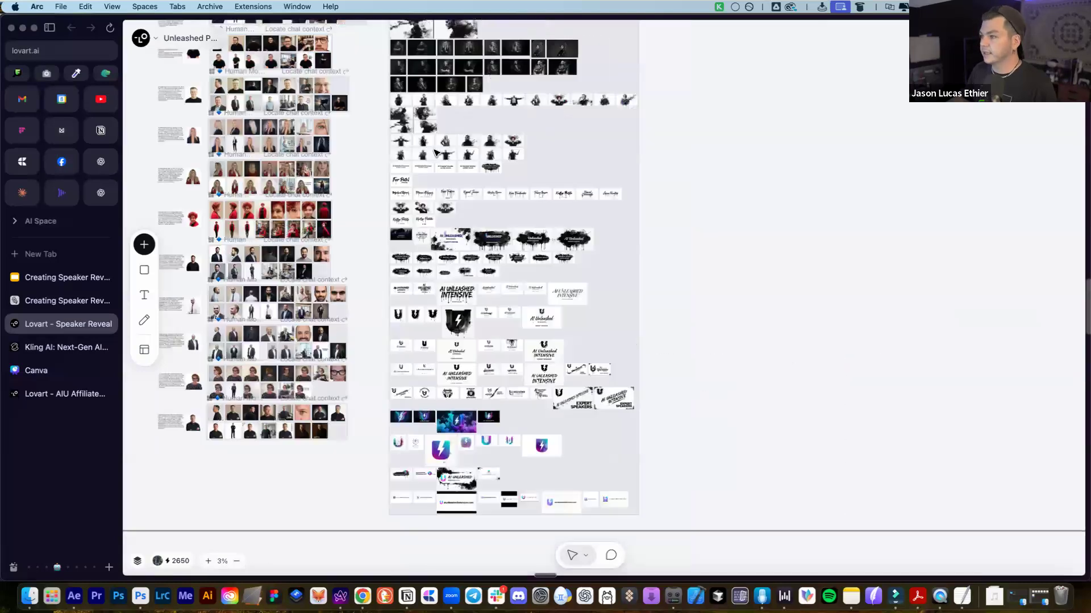
{"action": "scroll", "coordinate": [383, 183], "scroll_direction": "up", "scroll_amount": 5}
{"action": "left_click", "coordinate": [414, 170]}
{"action": "scroll", "coordinate": [414, 170], "scroll_direction": "up", "scroll_amount": 2}
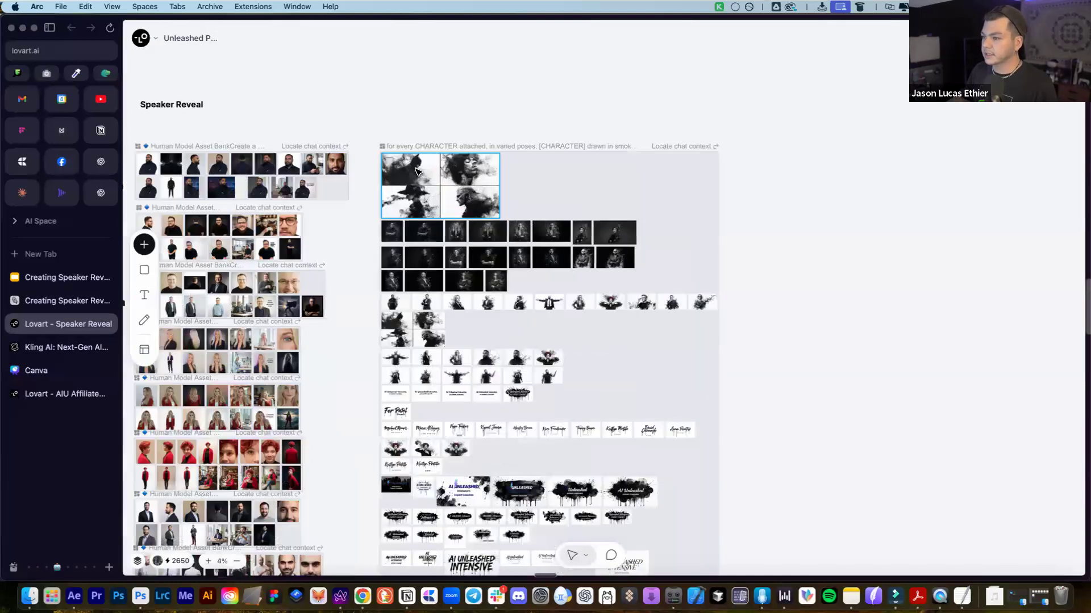
{"action": "scroll", "coordinate": [415, 169], "scroll_direction": "up", "scroll_amount": 5}
{"action": "left_click", "coordinate": [468, 176]}
{"action": "scroll", "coordinate": [440, 254], "scroll_direction": "up", "scroll_amount": 3}
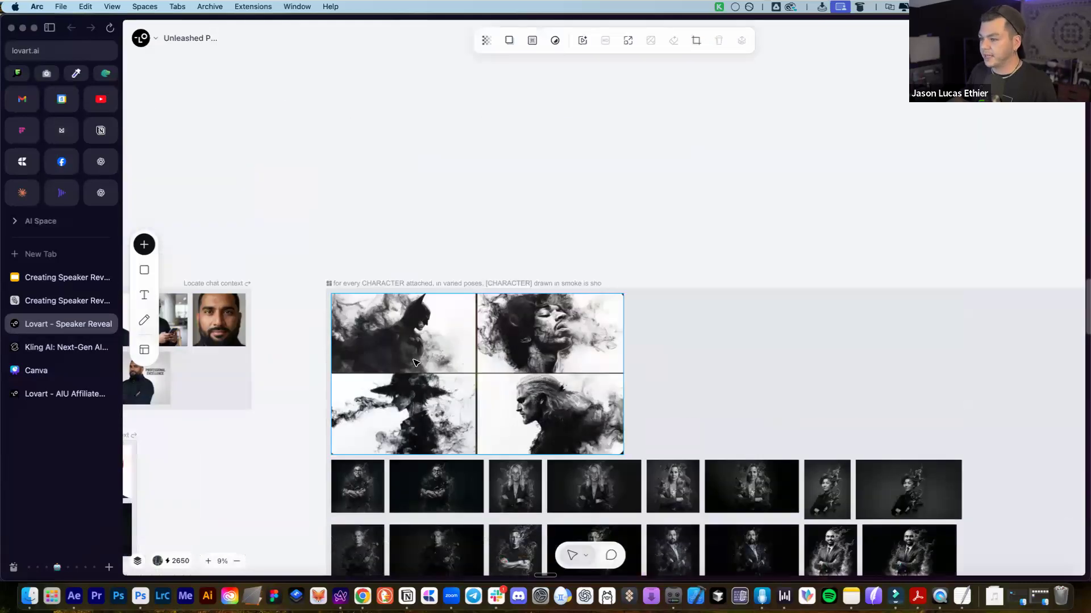
{"action": "scroll", "coordinate": [417, 361], "scroll_direction": "down", "scroll_amount": 2}
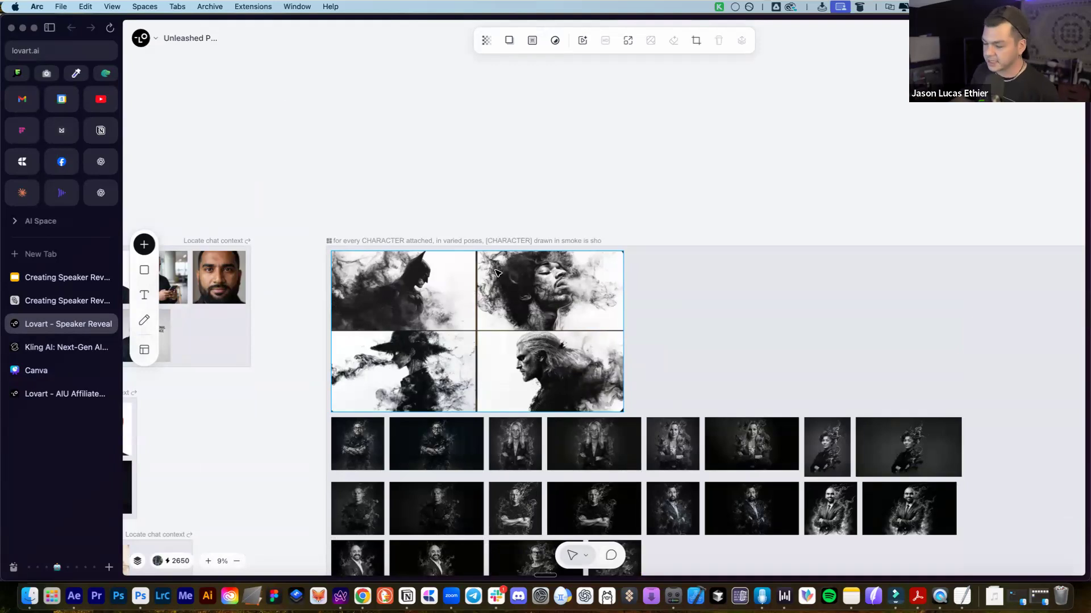
{"action": "scroll", "coordinate": [450, 295], "scroll_direction": "down", "scroll_amount": 1}
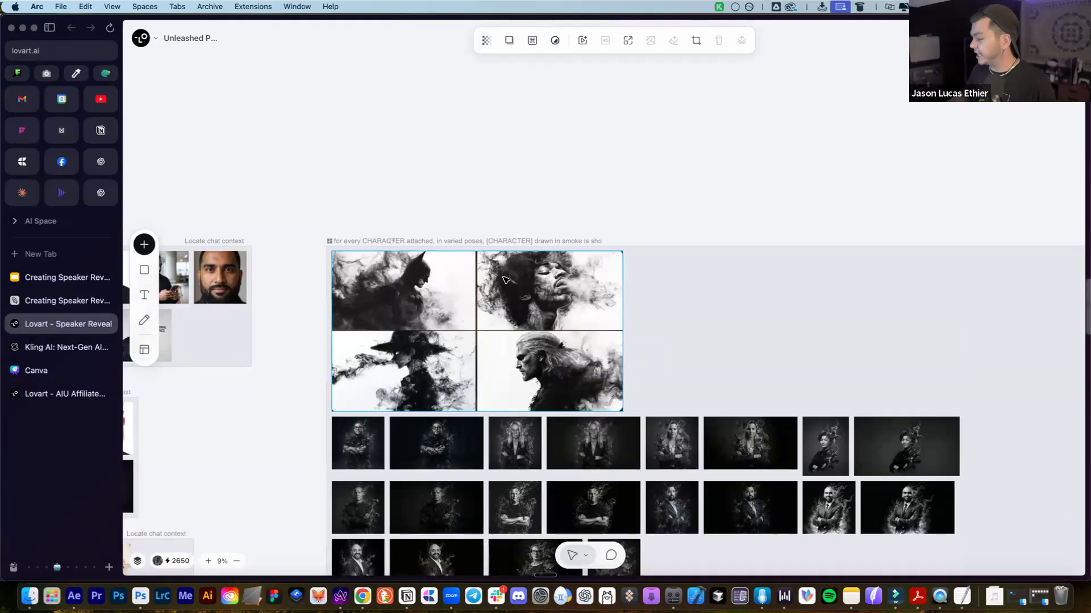
{"action": "scroll", "coordinate": [505, 279], "scroll_direction": "down", "scroll_amount": 3}
{"action": "scroll", "coordinate": [511, 278], "scroll_direction": "down", "scroll_amount": 15}
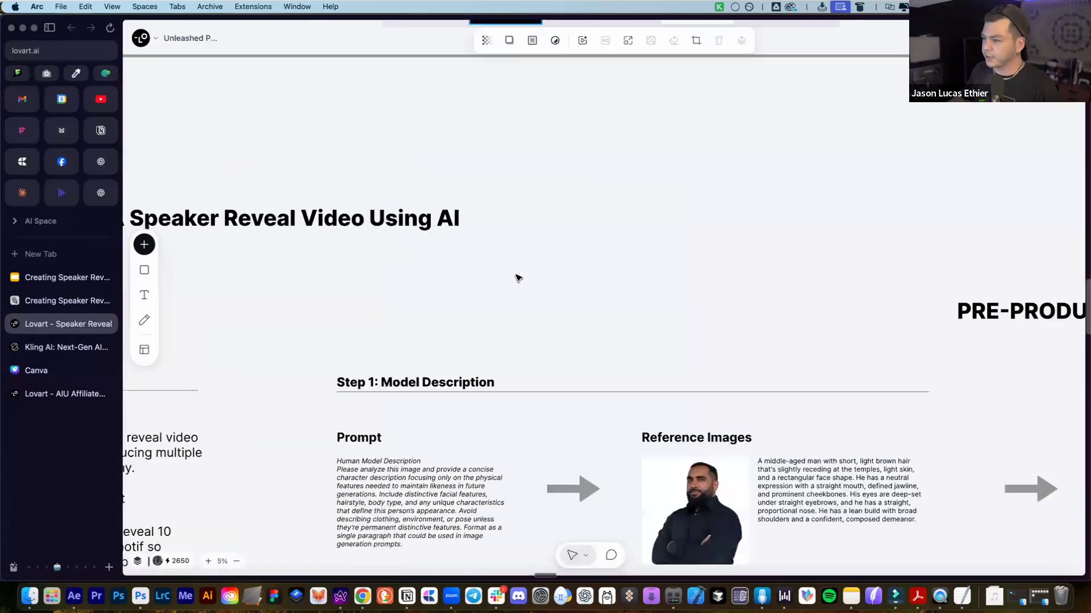
{"action": "scroll", "coordinate": [516, 278], "scroll_direction": "down", "scroll_amount": 10}
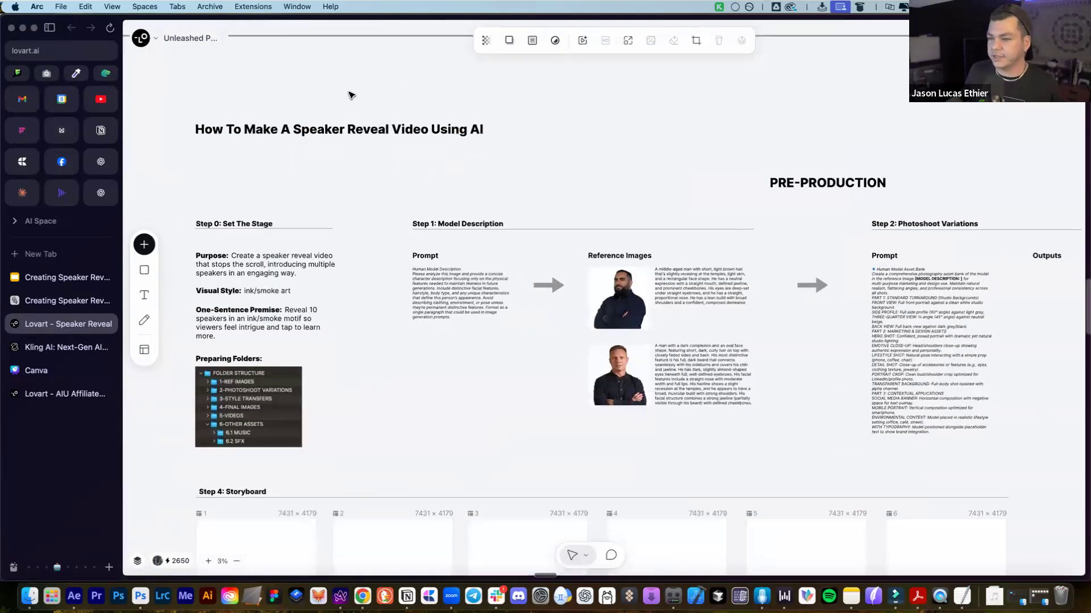
{"action": "scroll", "coordinate": [350, 95], "scroll_direction": "down", "scroll_amount": 1}
{"action": "scroll", "coordinate": [522, 124], "scroll_direction": "down", "scroll_amount": 3}
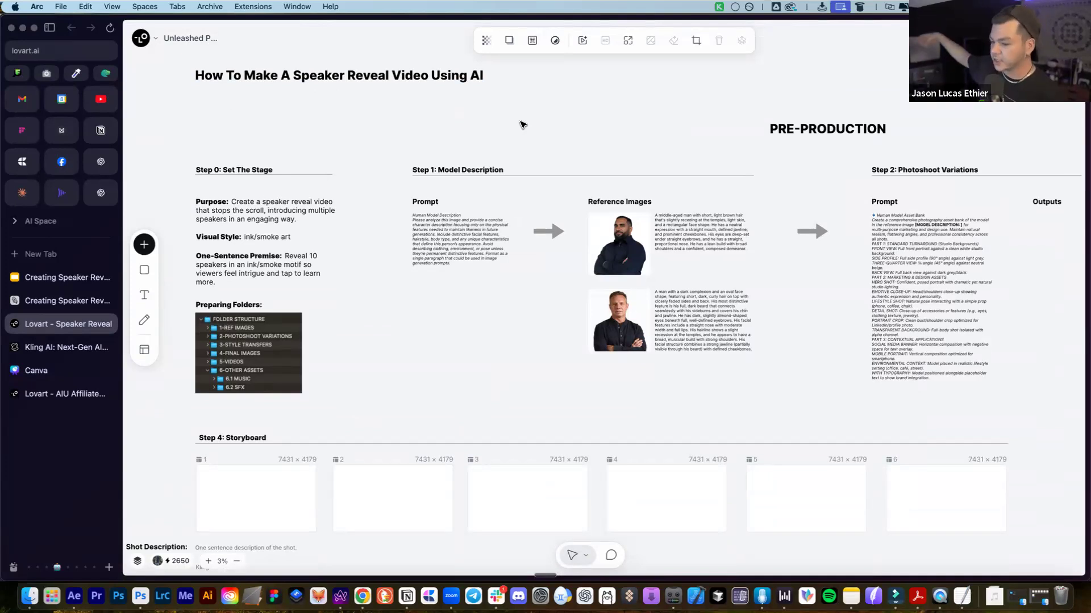
{"action": "scroll", "coordinate": [522, 124], "scroll_direction": "down", "scroll_amount": 1}
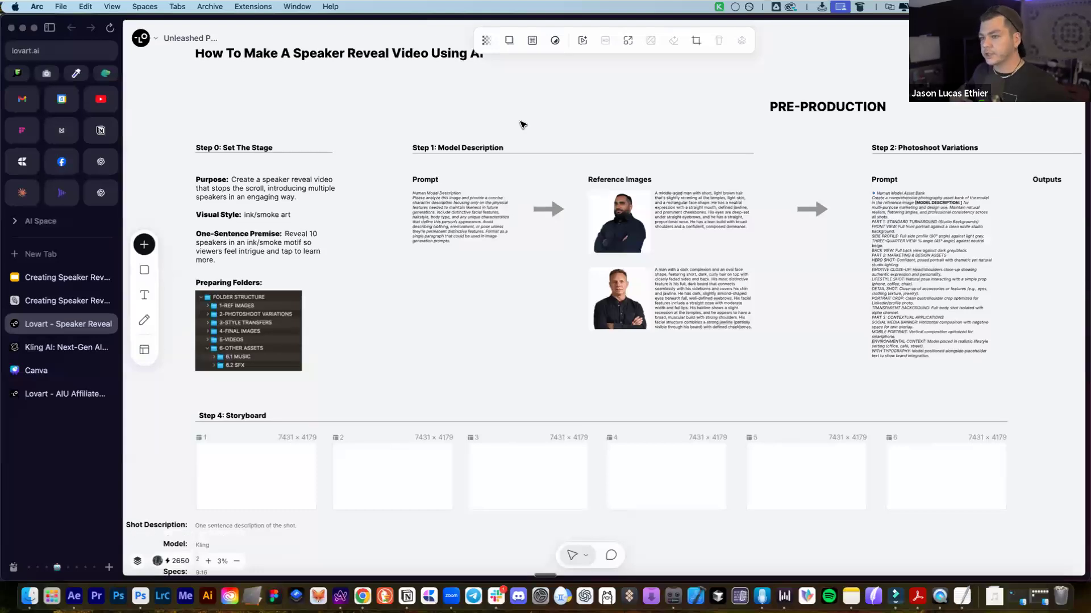
{"action": "left_click", "coordinate": [307, 244]}
{"action": "left_click", "coordinate": [389, 290]}
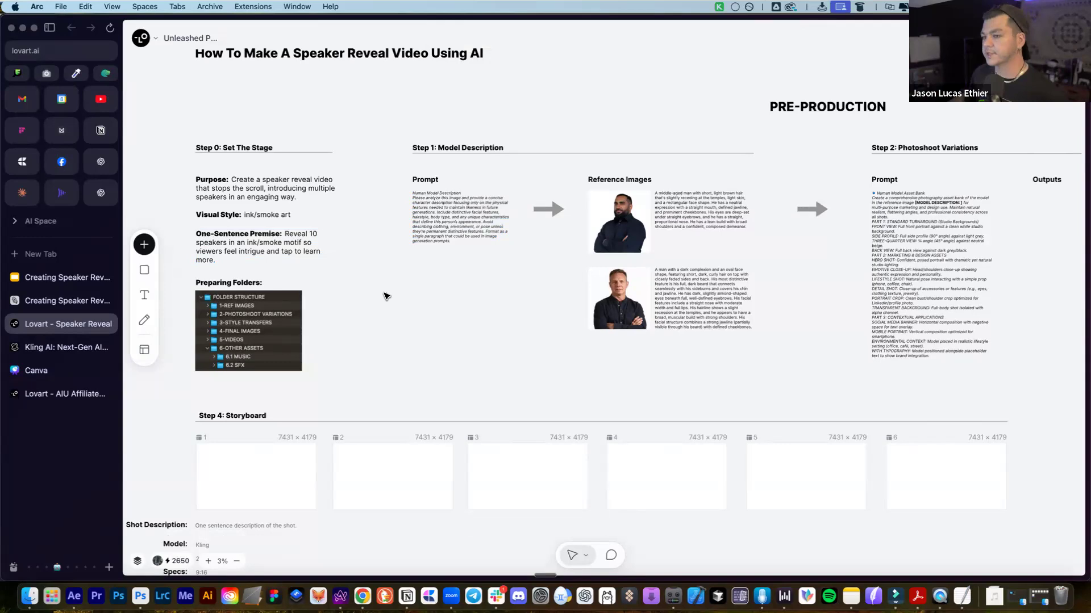
{"action": "left_click_drag", "start_coordinate": [182, 163], "coordinate": [333, 255]}
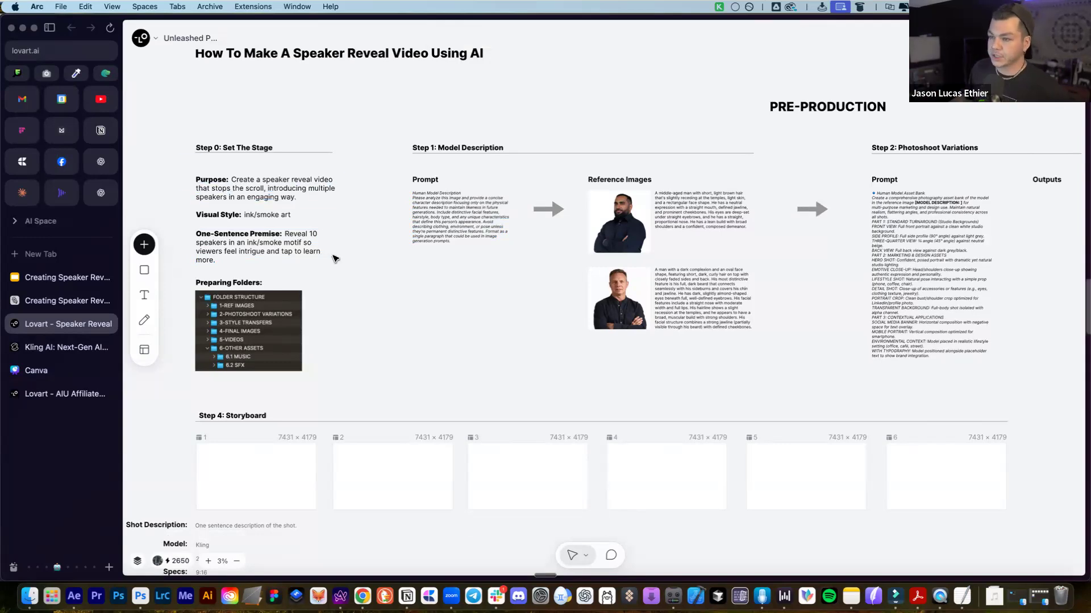
{"action": "left_click", "coordinate": [359, 310]}
{"action": "left_click", "coordinate": [232, 326]}
{"action": "left_click", "coordinate": [26, 596]}
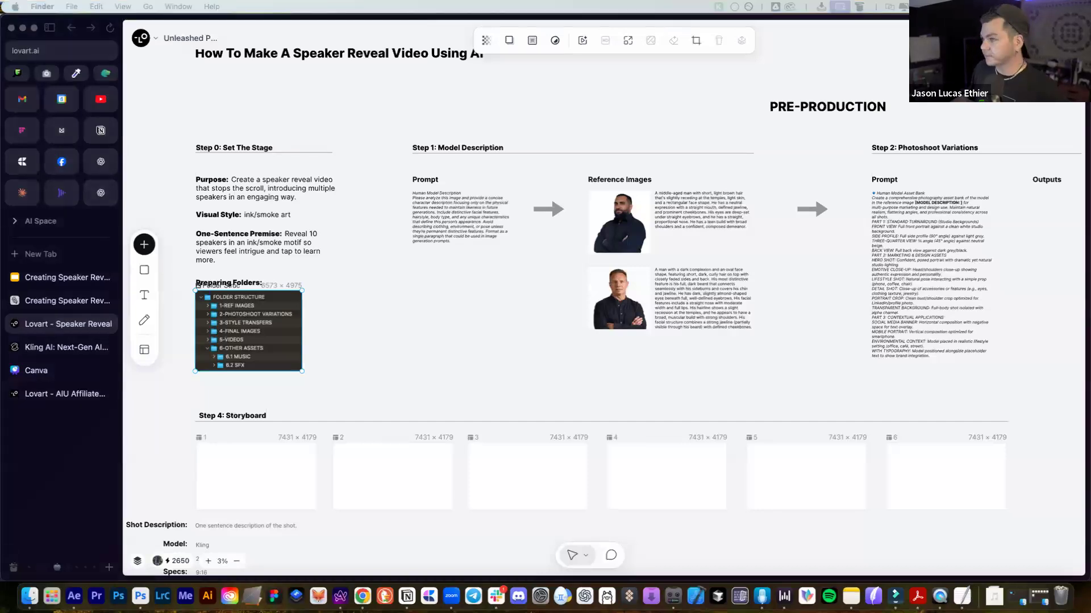
{"action": "left_click", "coordinate": [560, 120]}
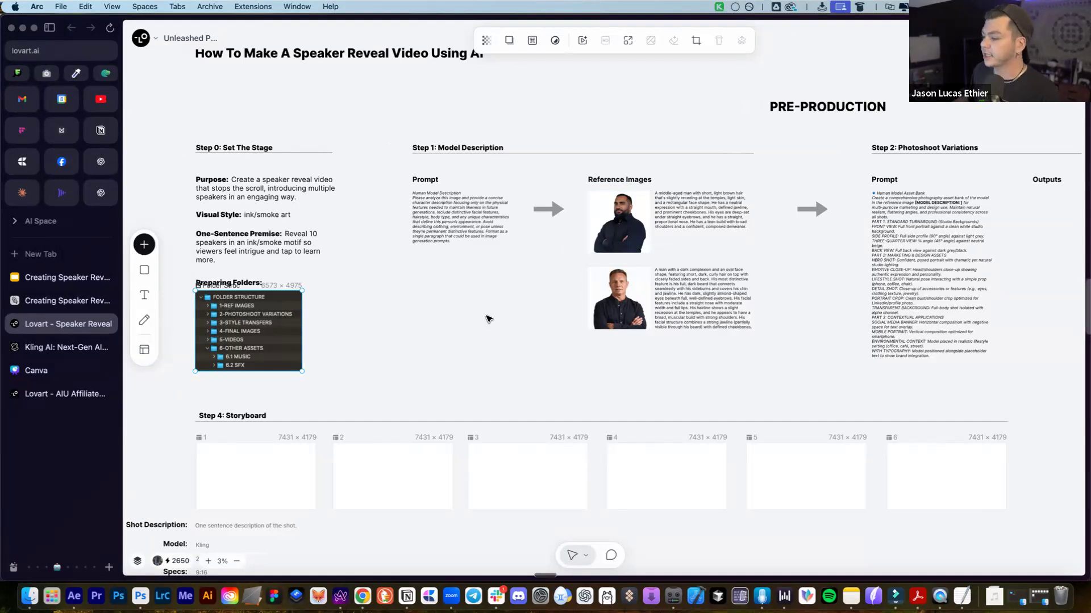
{"action": "scroll", "coordinate": [488, 320], "scroll_direction": "down", "scroll_amount": 1}
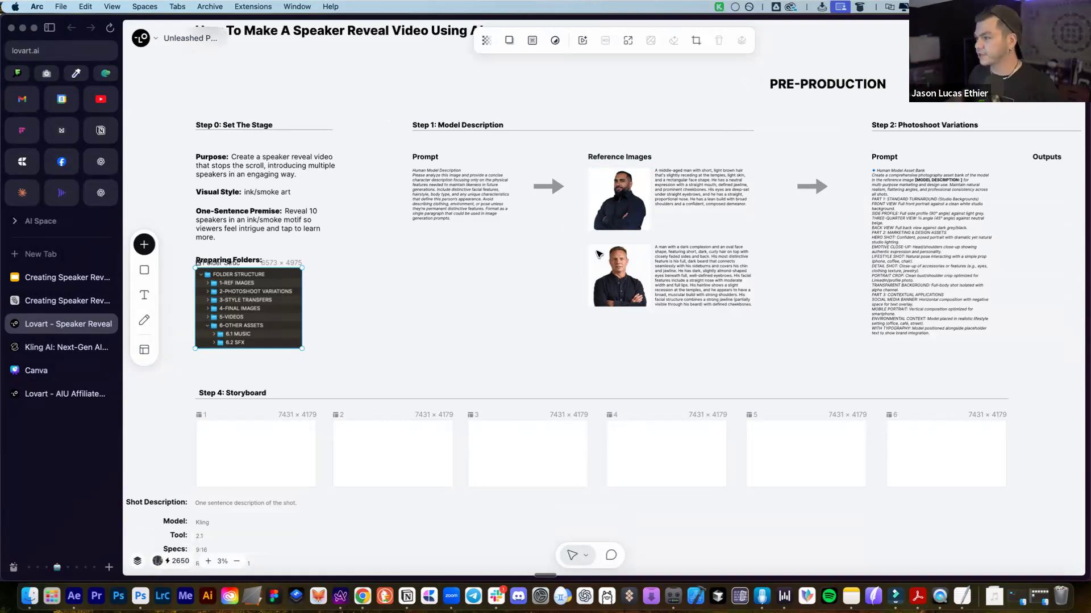
{"action": "scroll", "coordinate": [598, 252], "scroll_direction": "right", "scroll_amount": 2}
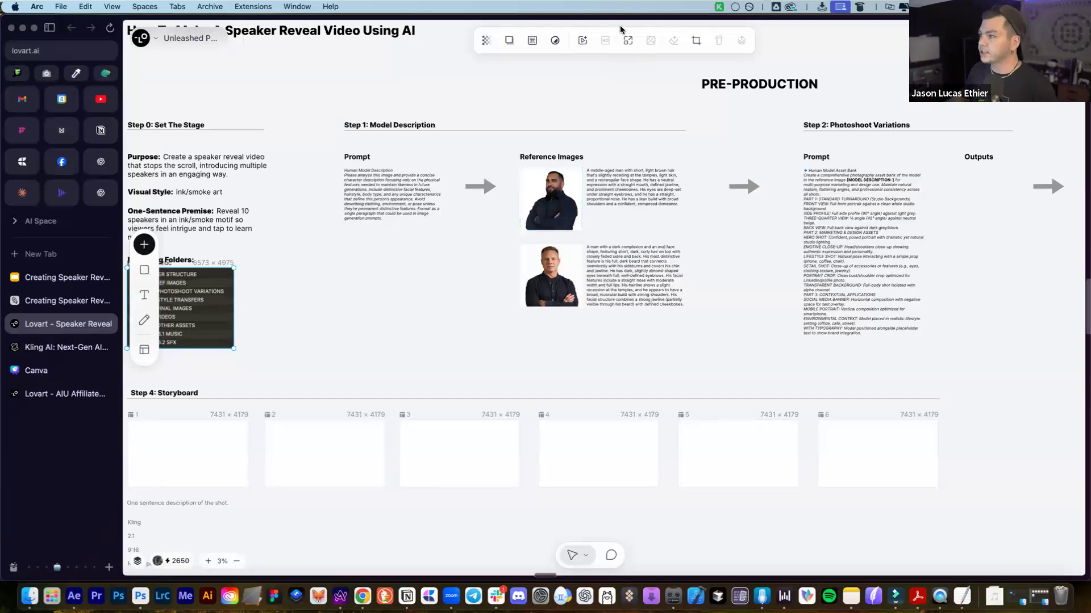
{"action": "left_click", "coordinate": [555, 210]}
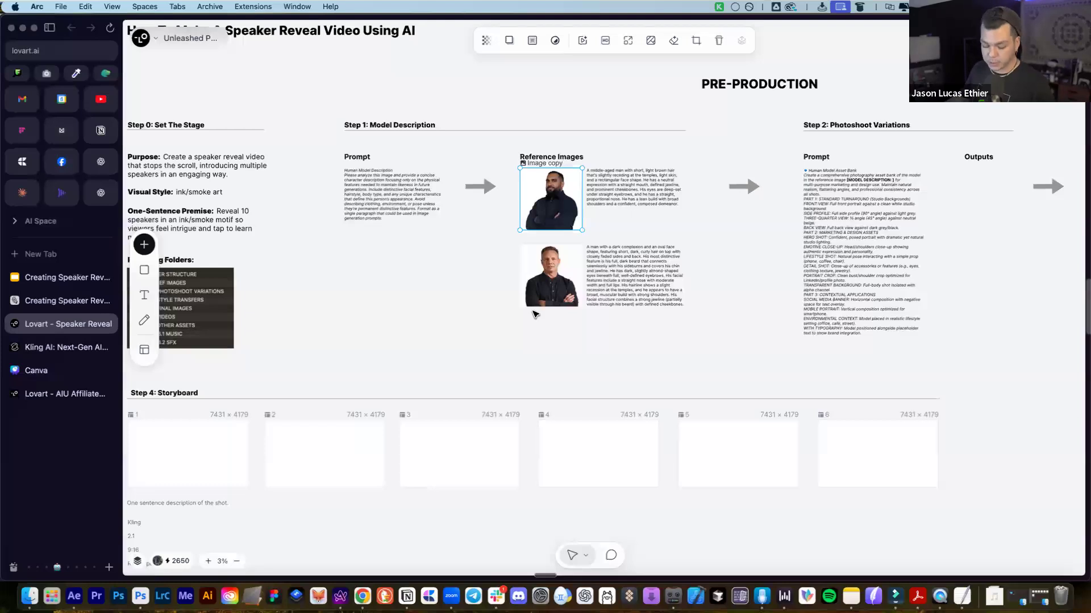
{"action": "left_click", "coordinate": [533, 281], "text": "shift"}
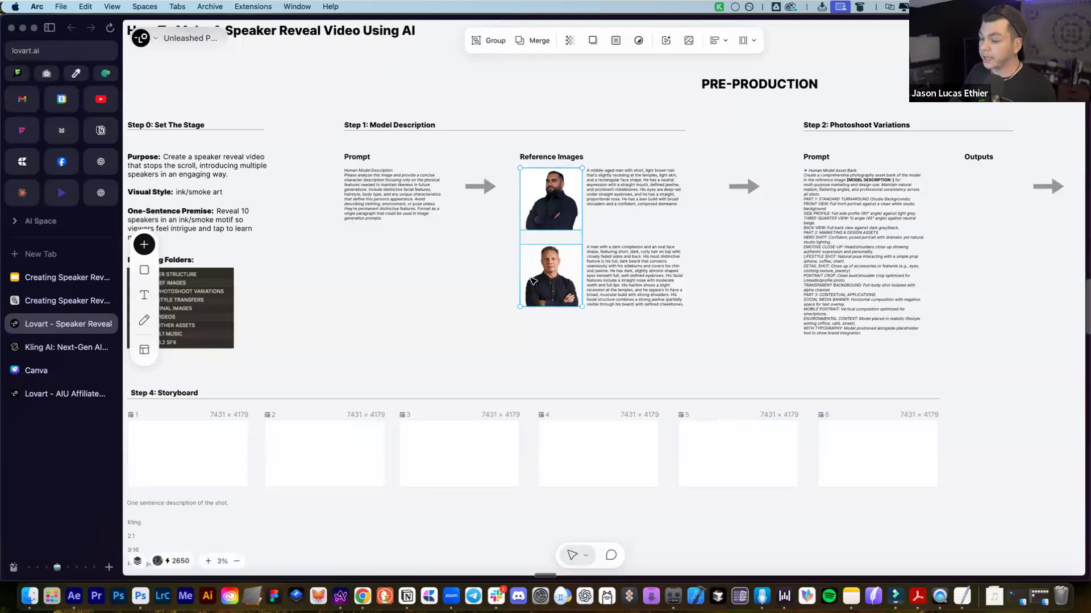
{"action": "left_click", "coordinate": [414, 321]}
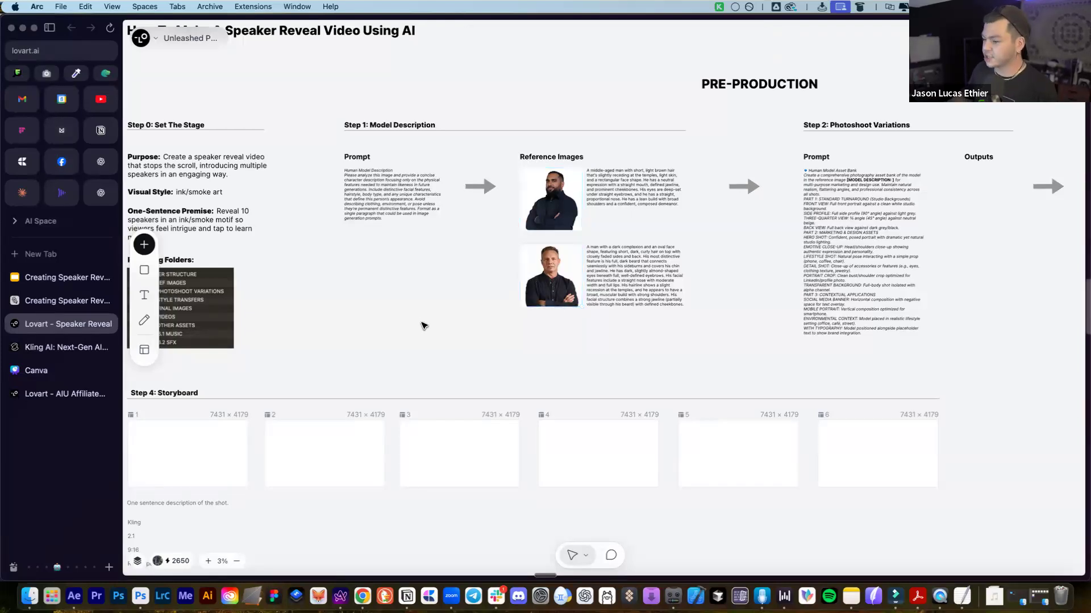
Open the assistant chat and attach the top and bottom speaker headshots to a new message
{"action": "left_click", "coordinate": [1064, 38]}
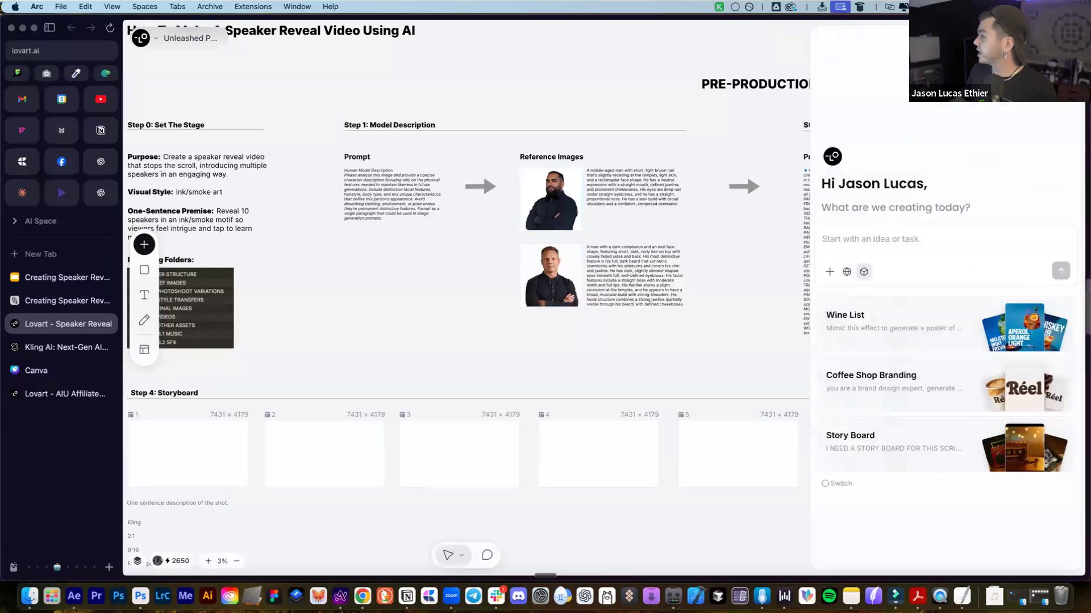
{"action": "left_click", "coordinate": [578, 206]}
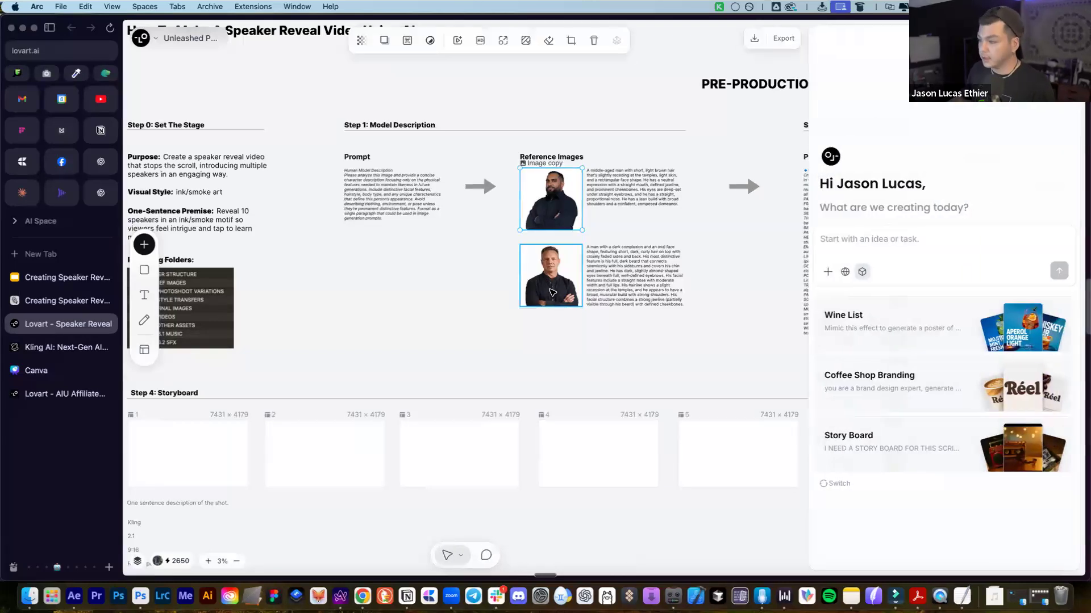
{"action": "left_click", "coordinate": [550, 293], "text": "shift"}
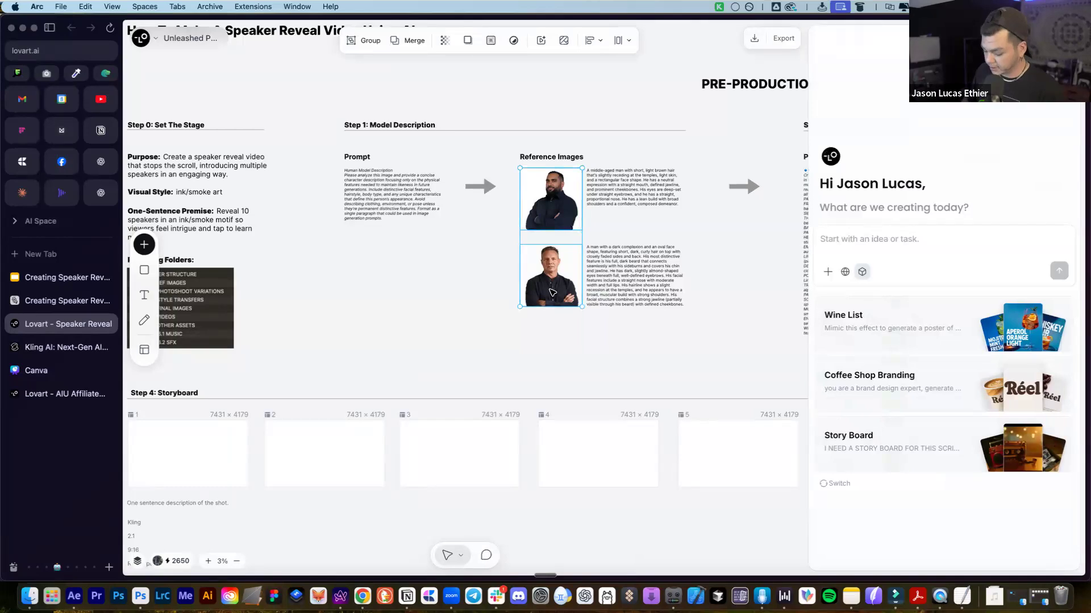
{"action": "left_click", "coordinate": [881, 241]}
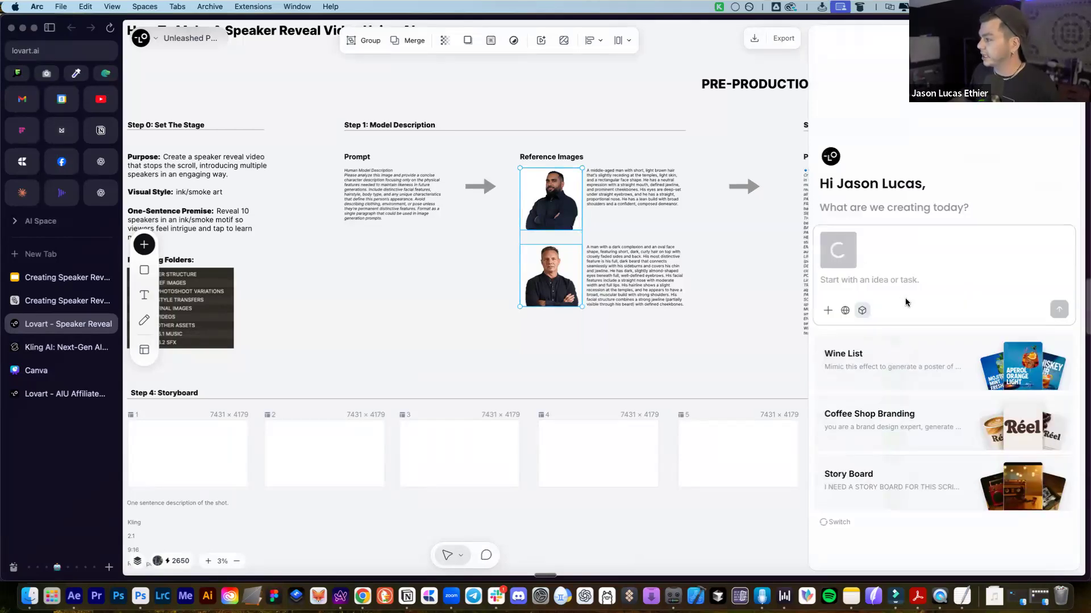
{"action": "left_click", "coordinate": [860, 288]}
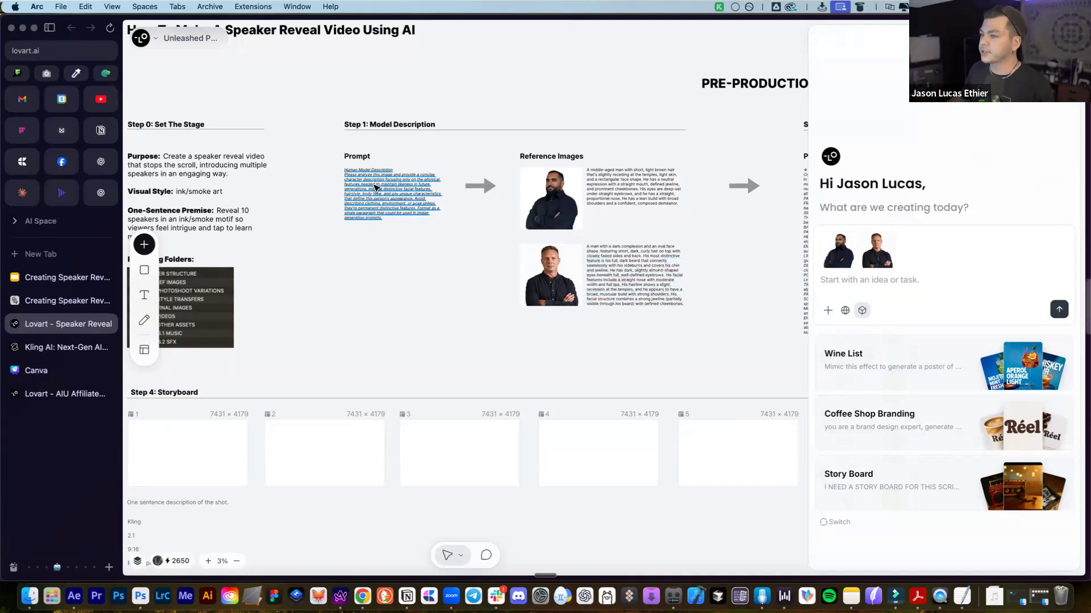
Paste the Human Model Description prompt into the chat message
{"action": "left_click", "coordinate": [370, 183]}
{"action": "scroll", "coordinate": [341, 178], "scroll_direction": "up", "scroll_amount": 3}
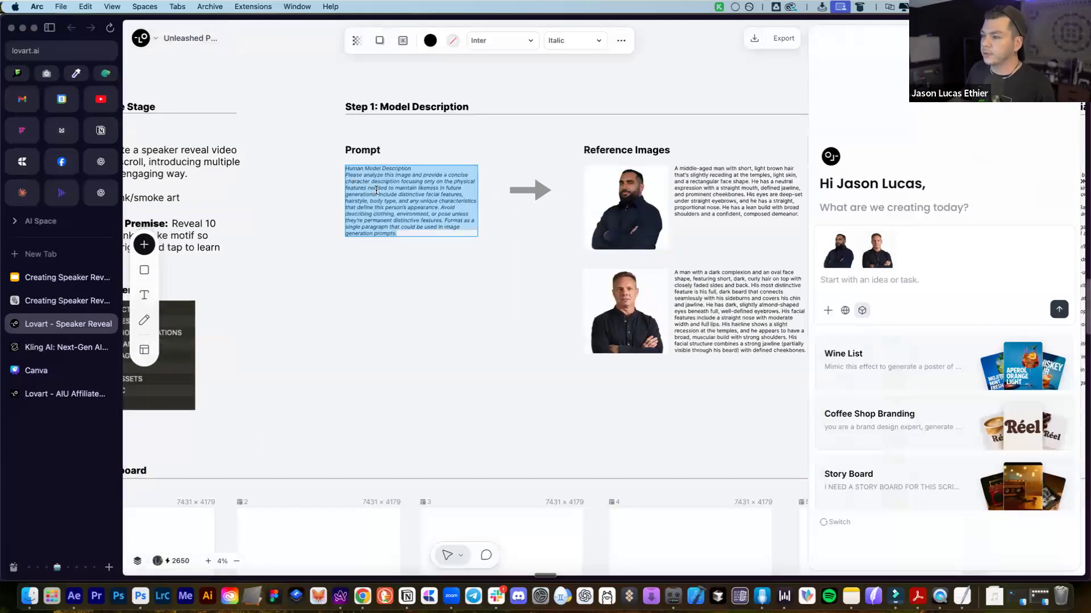
{"action": "left_click", "coordinate": [873, 287]}
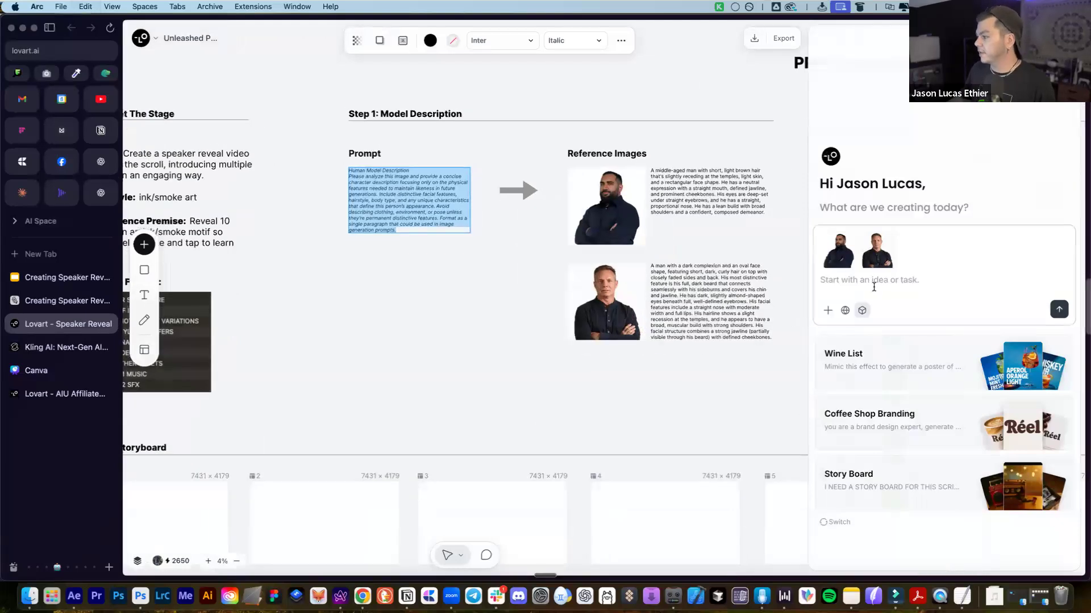
{"action": "type", "text": "Human Model Description Please analyze this image and provide a concise character description focusing only on the physical features needed to maintain likeness in future generations. Include distinctive facial features, hairstyle, body type, and any unique characteristics that define this person’s appearance. Avoid describing clothing, environment, or pose unless they’re permanent distinctive features. Format as a single paragraph that could be used in image generation prompts."}
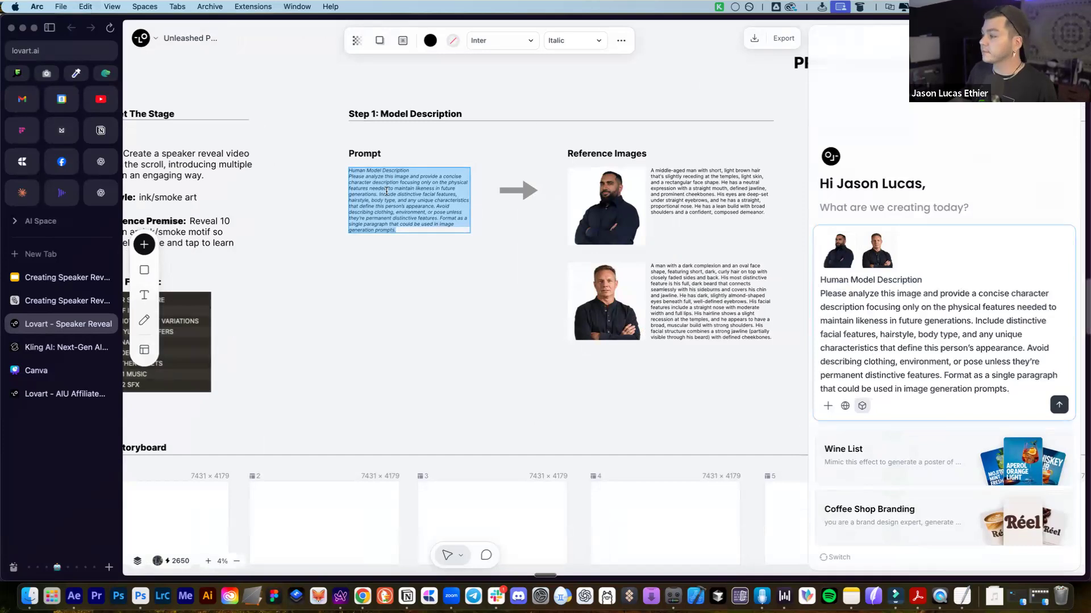
{"action": "left_click", "coordinate": [407, 241]}
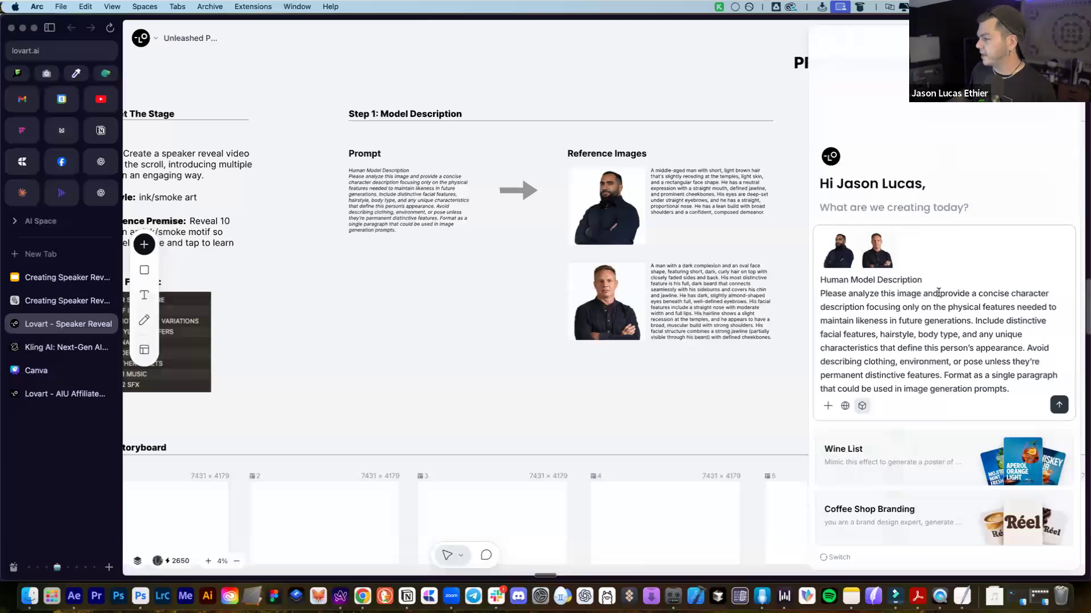
Change 'this image' to 'these images and for each character,' and send the prompt
{"action": "left_click_drag", "start_coordinate": [921, 294], "coordinate": [888, 294]}
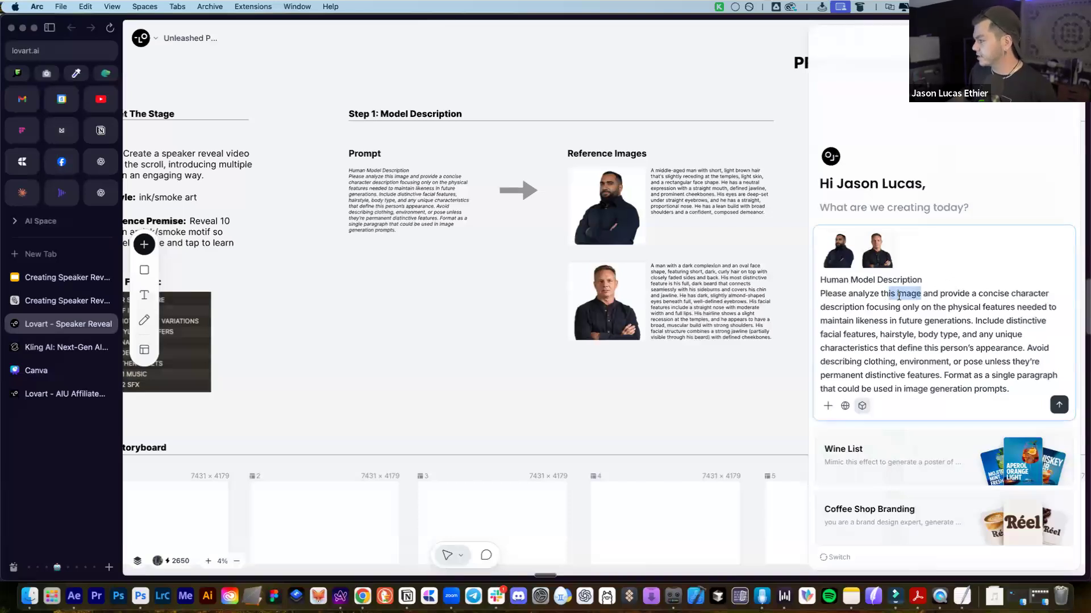
{"action": "type", "text": "ese images a"}
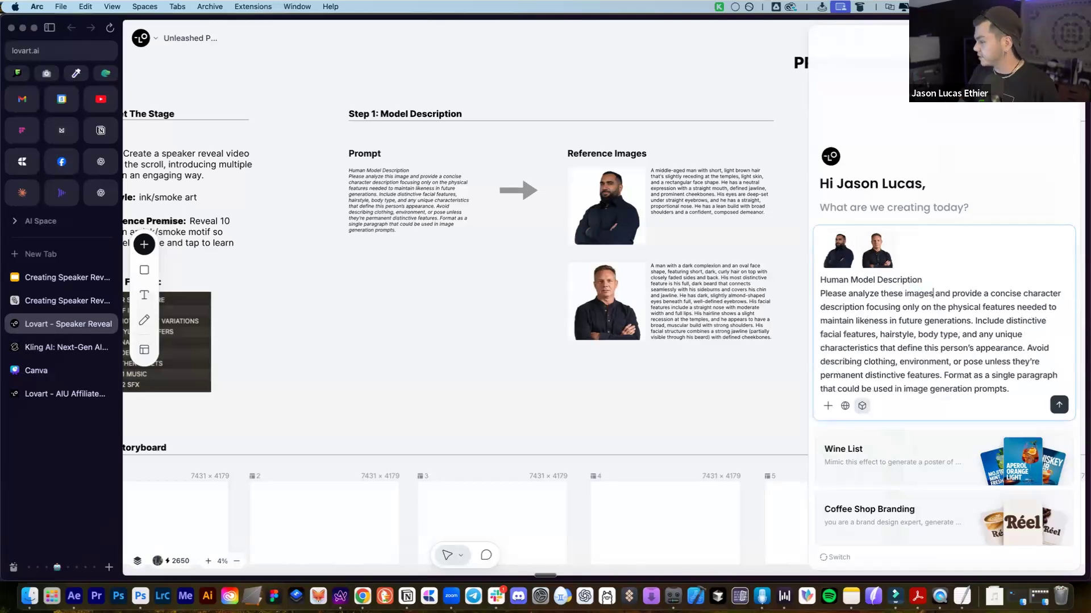
{"action": "type", "text": "nd for each charact"}
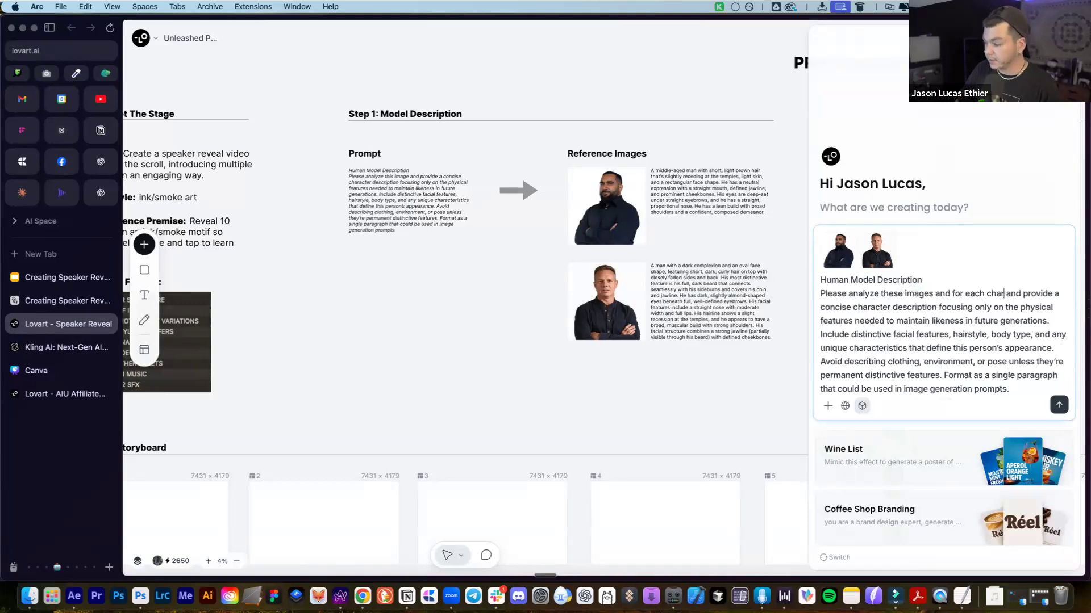
{"action": "type", "text": "er,"}
{"action": "key", "text": "Delete"}
{"action": "key", "text": "Delete"}
{"action": "key", "text": "Delete"}
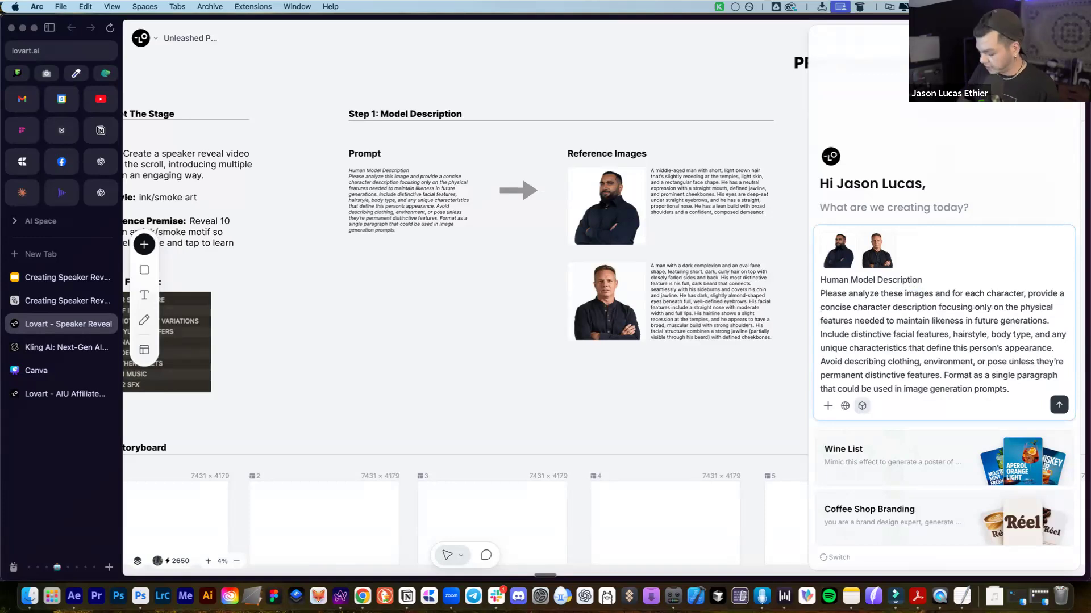
{"action": "key", "text": "Return"}
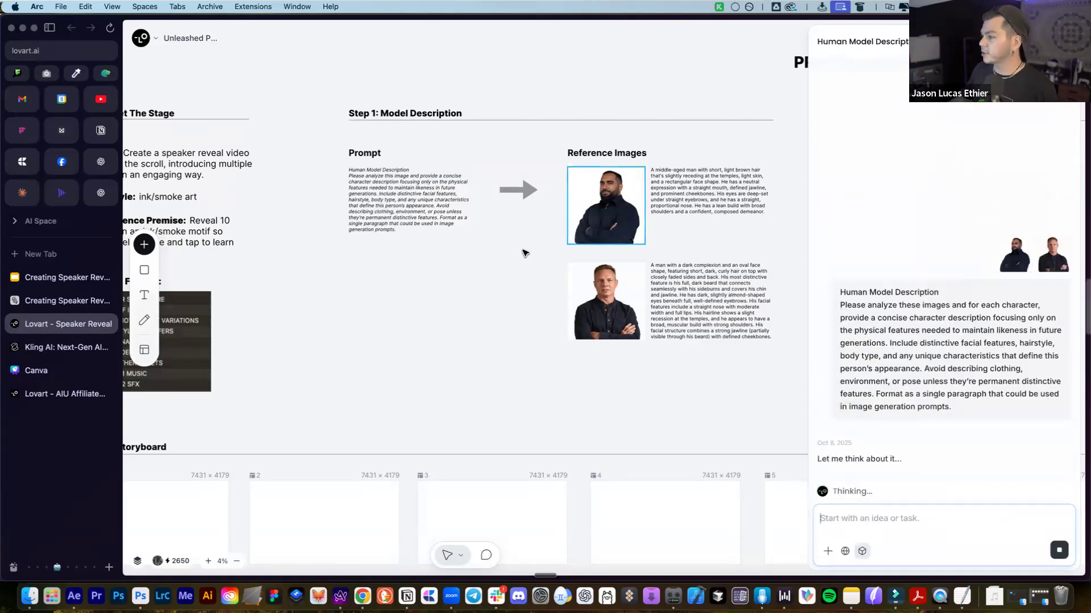
Pan around the canvas while the assistant analyzes both character images
{"action": "scroll", "coordinate": [590, 387], "scroll_direction": "right", "scroll_amount": 5}
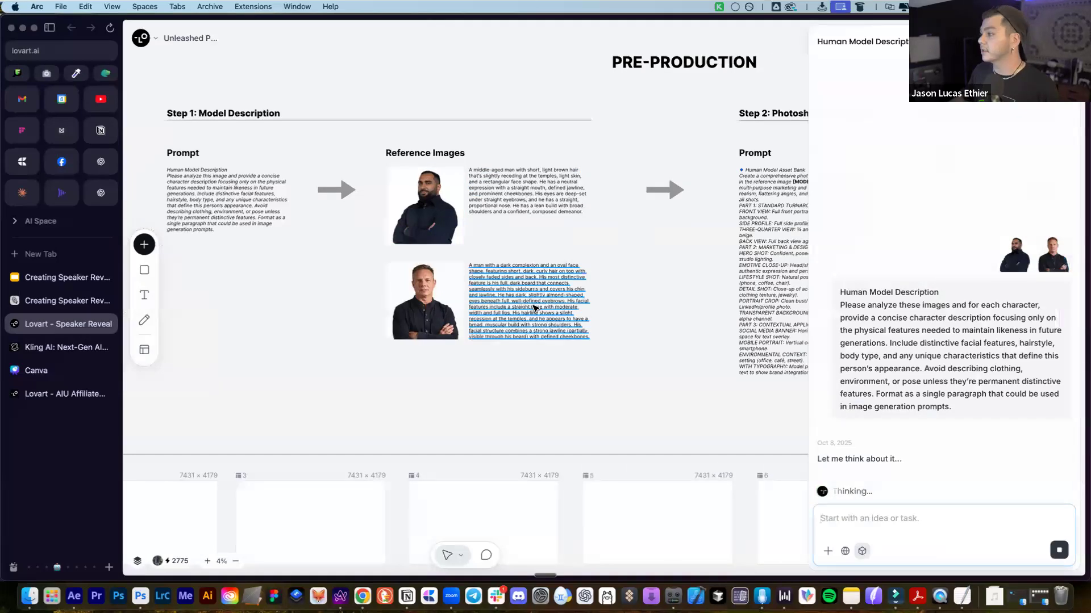
{"action": "scroll", "coordinate": [310, 328], "scroll_direction": "down", "scroll_amount": 3}
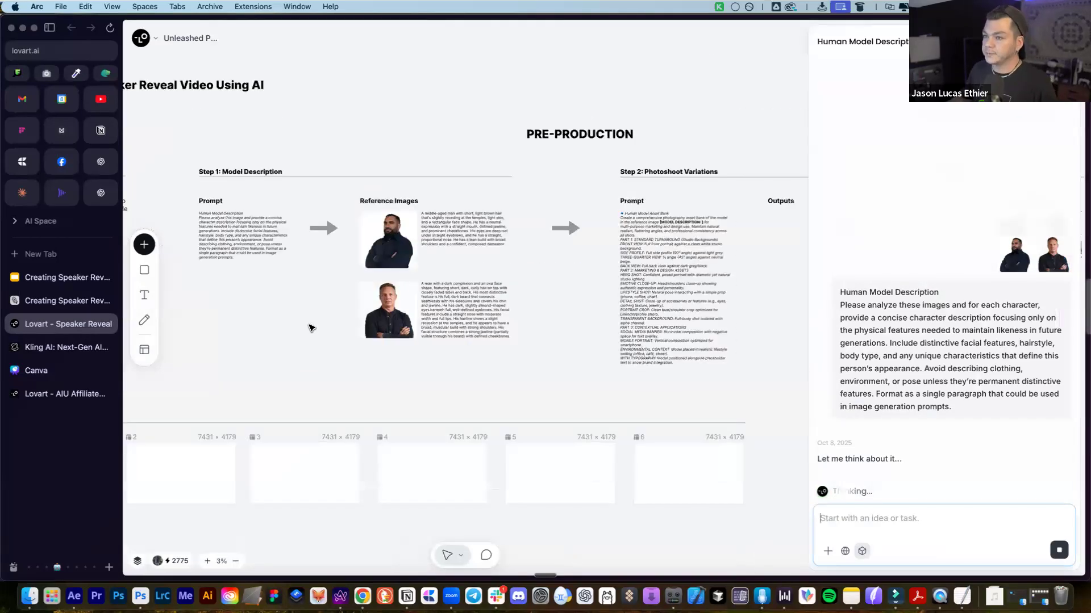
{"action": "scroll", "coordinate": [311, 327], "scroll_direction": "left", "scroll_amount": 2}
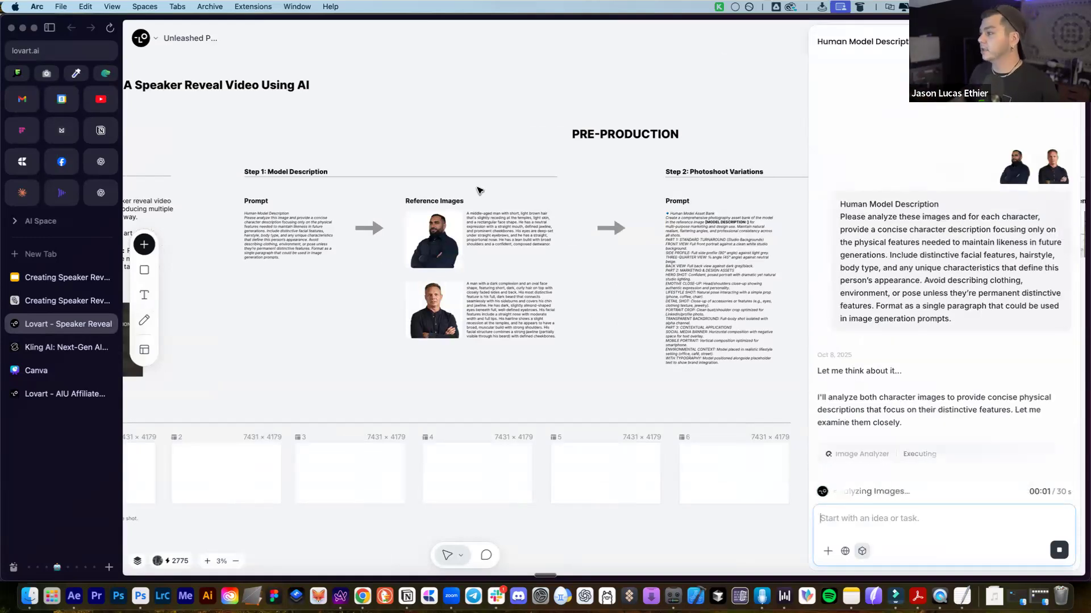
{"action": "scroll", "coordinate": [479, 190], "scroll_direction": "right", "scroll_amount": 6}
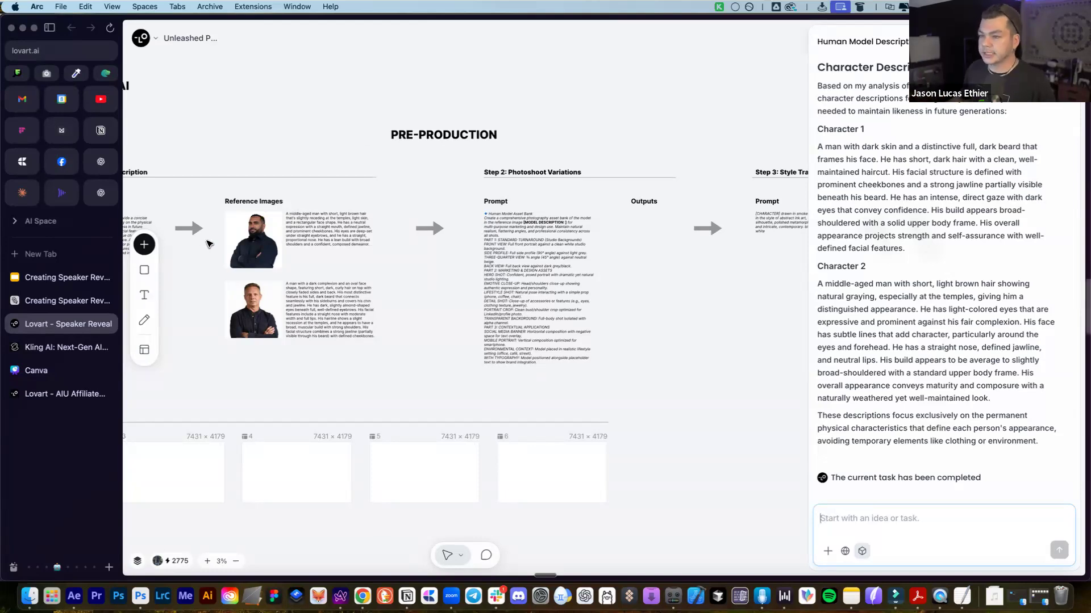
Copy the entire Step 2 Photoshoot Variations prompt text
{"action": "scroll", "coordinate": [223, 247], "scroll_direction": "up", "scroll_amount": 2}
{"action": "scroll", "coordinate": [222, 248], "scroll_direction": "up", "scroll_amount": 1}
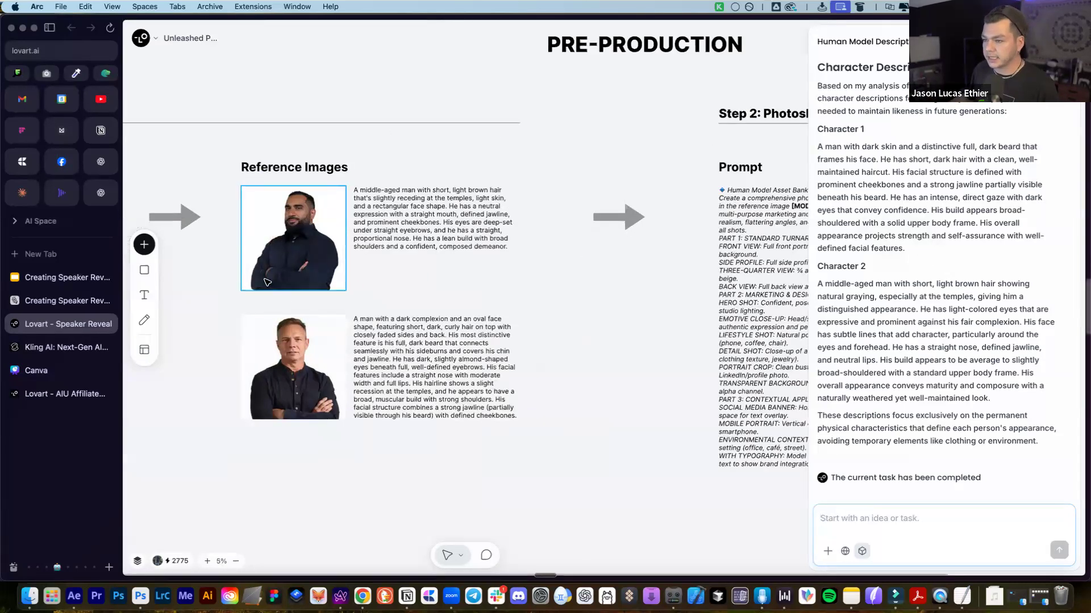
{"action": "scroll", "coordinate": [353, 200], "scroll_direction": "down", "scroll_amount": 2}
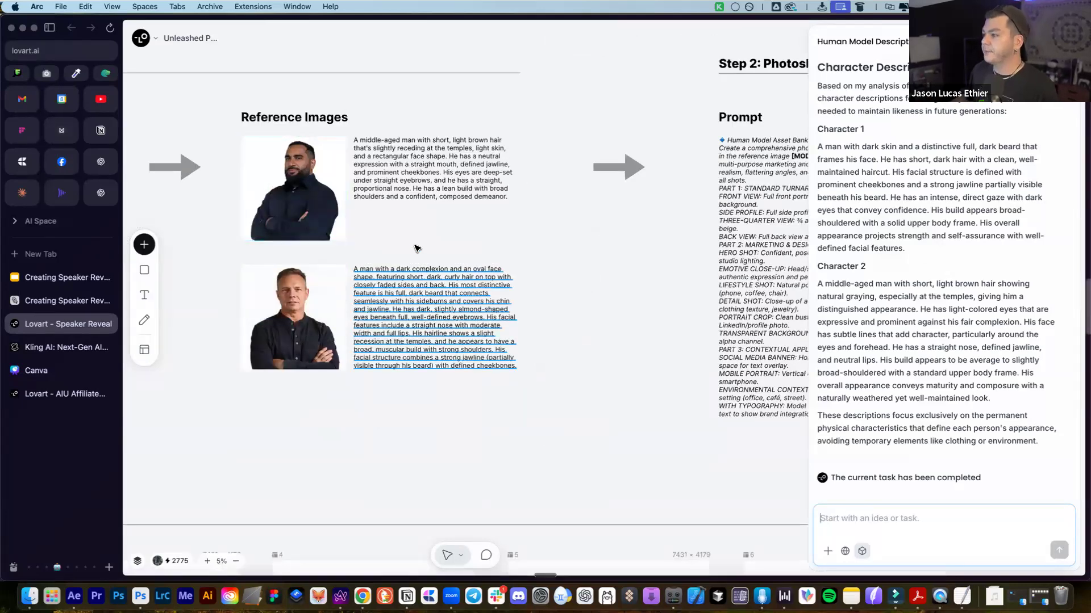
{"action": "scroll", "coordinate": [417, 246], "scroll_direction": "down", "scroll_amount": 2}
{"action": "scroll", "coordinate": [680, 150], "scroll_direction": "right", "scroll_amount": 3}
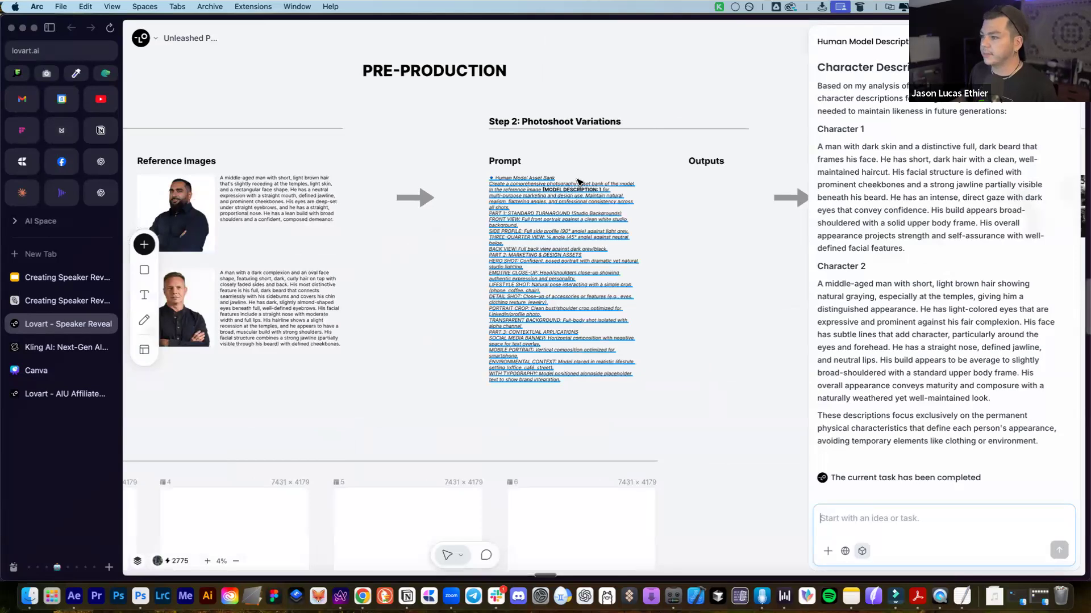
{"action": "scroll", "coordinate": [569, 185], "scroll_direction": "right", "scroll_amount": 2}
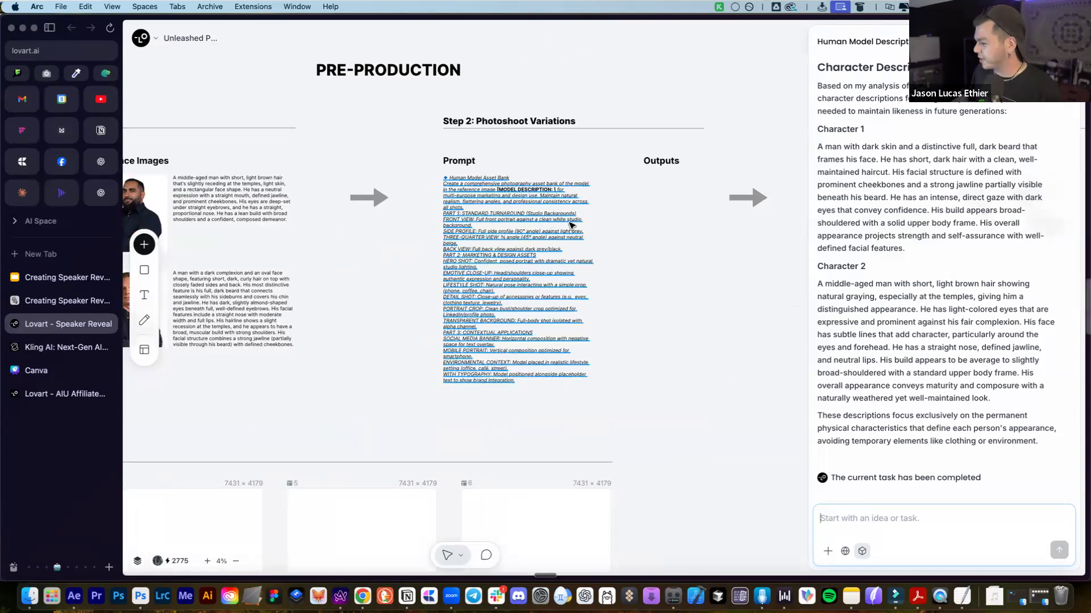
{"action": "double_click", "coordinate": [514, 219]}
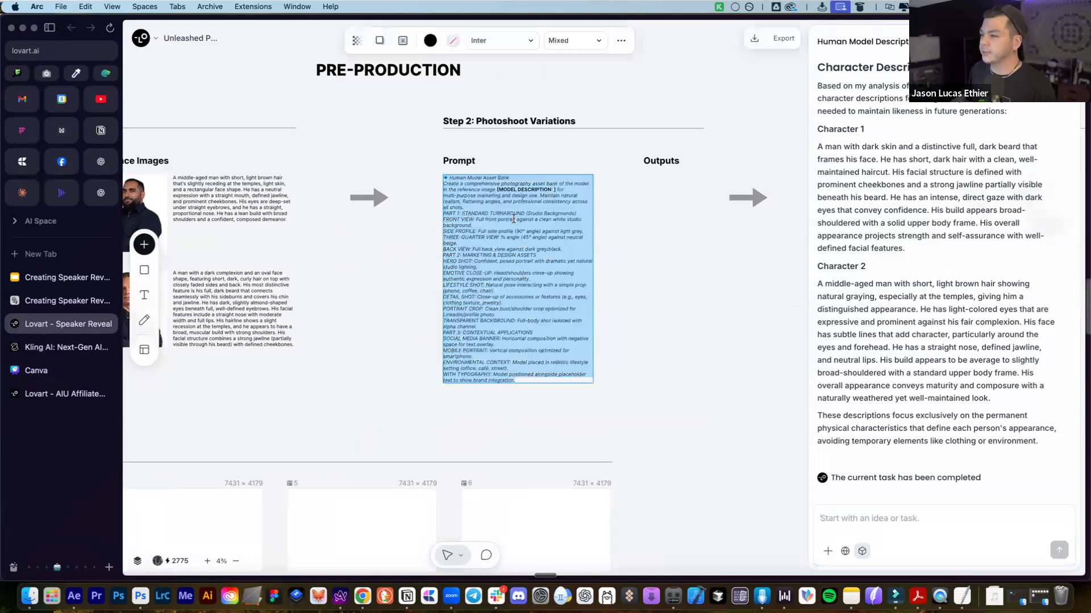
{"action": "left_click", "coordinate": [514, 218]}
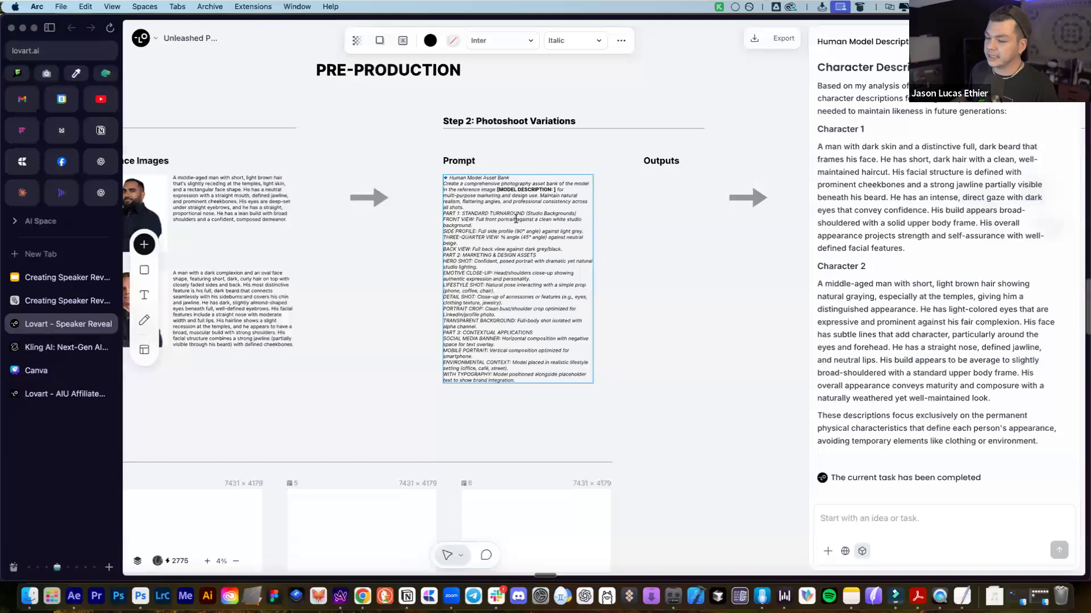
{"action": "key", "text": "super+a"}
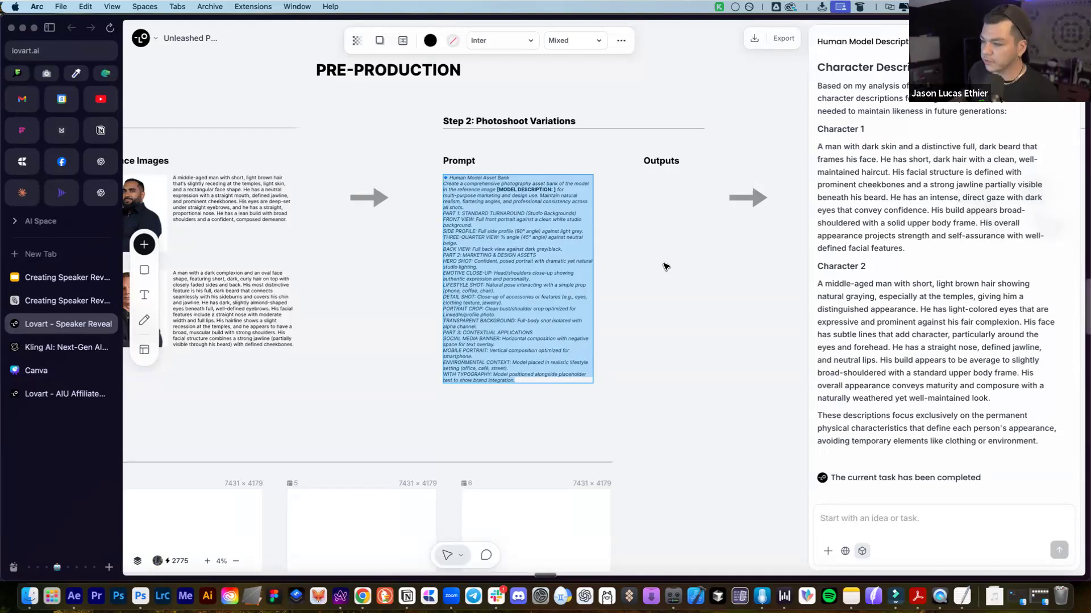
{"action": "left_click", "coordinate": [665, 265]}
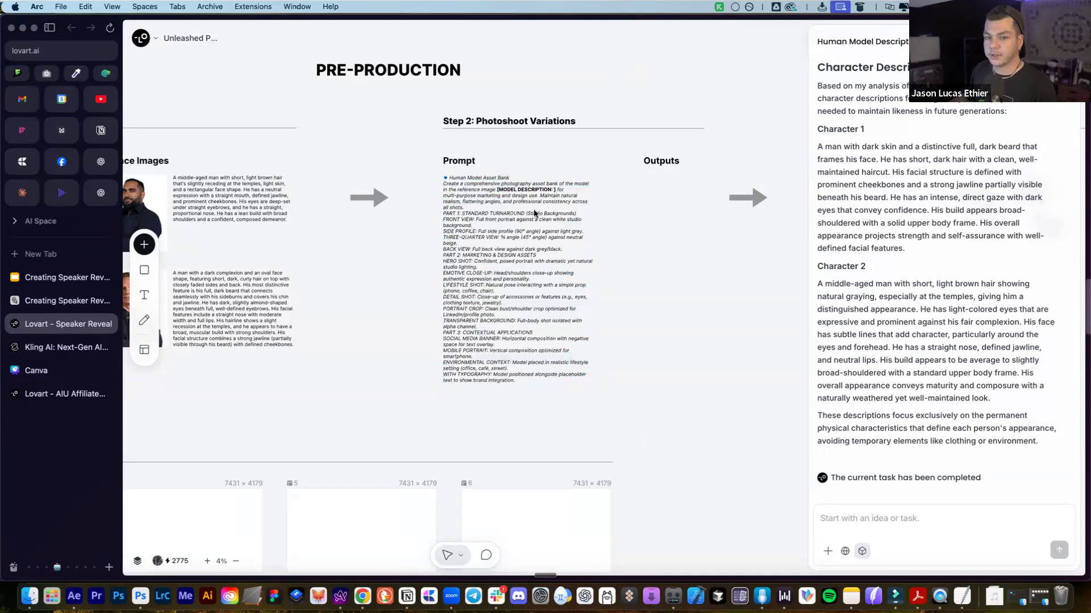
{"action": "left_click", "coordinate": [874, 521]}
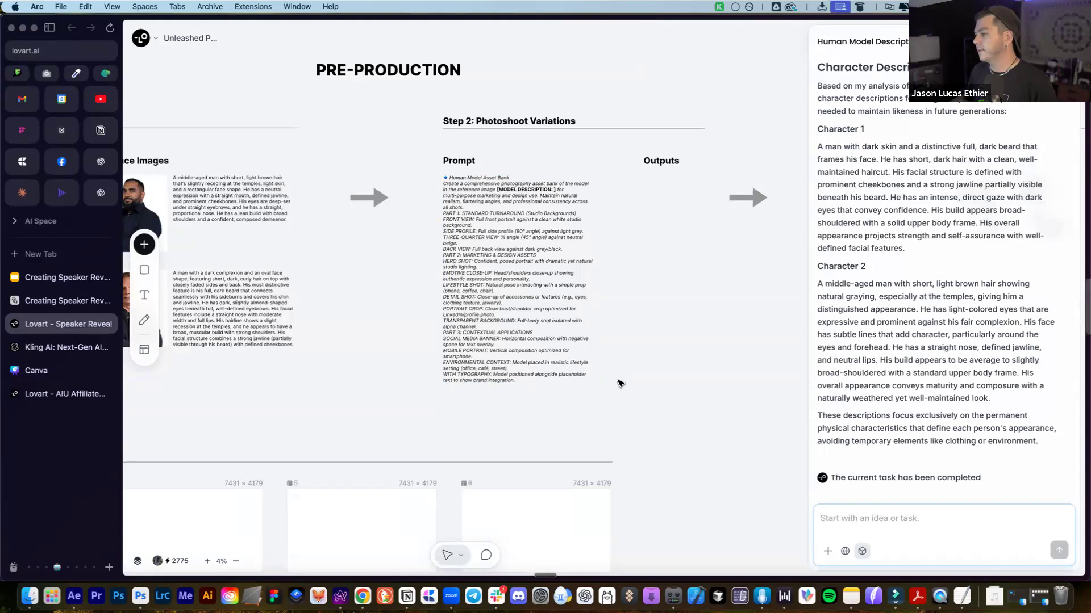
Copy the Step 2 prompt again and ready the chat input for pasting
{"action": "left_click", "coordinate": [515, 250]}
{"action": "double_click", "coordinate": [516, 250]}
{"action": "key", "text": "super+a"}
{"action": "key", "text": "super+c"}
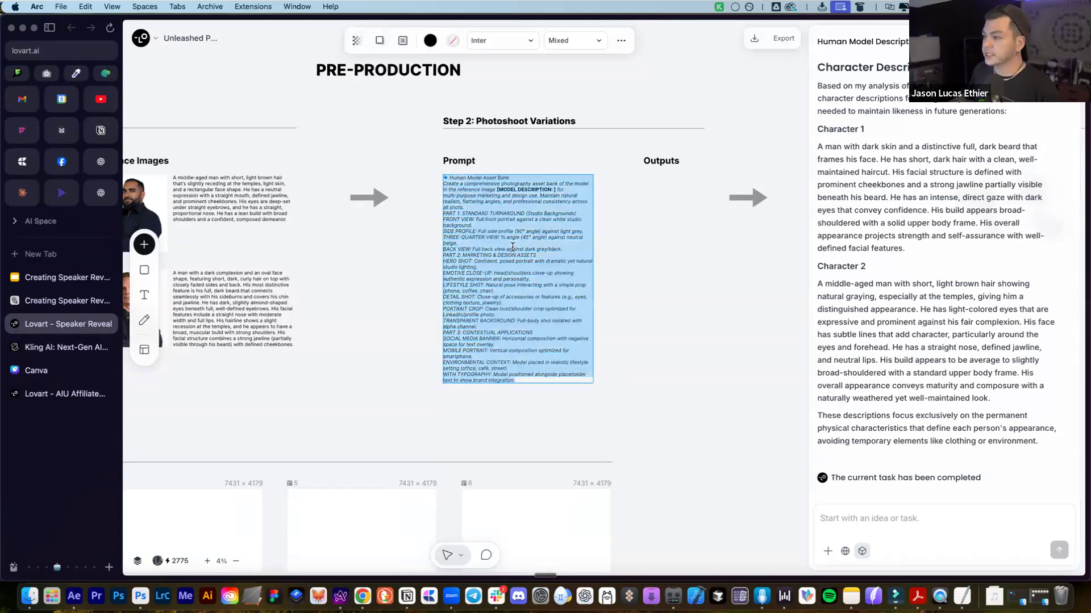
{"action": "left_click", "coordinate": [894, 536]}
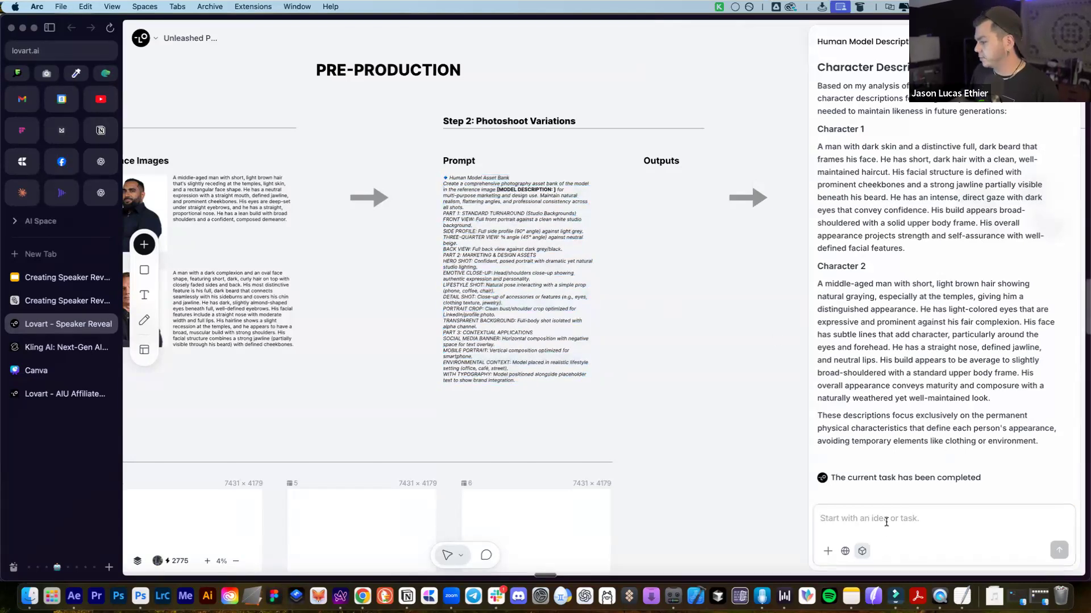
Paste the asset-bank prompt, insert the first speaker's description into [MODEL DESCRIPTION: ], and send it
{"action": "key", "text": "super+v"}
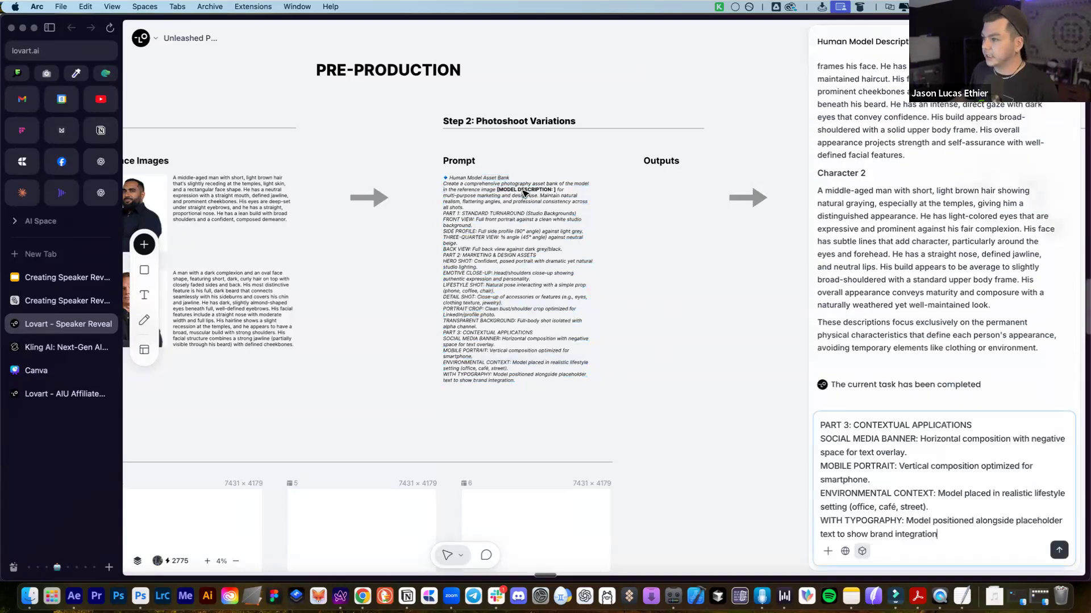
{"action": "scroll", "coordinate": [524, 193], "scroll_direction": "up", "scroll_amount": 2}
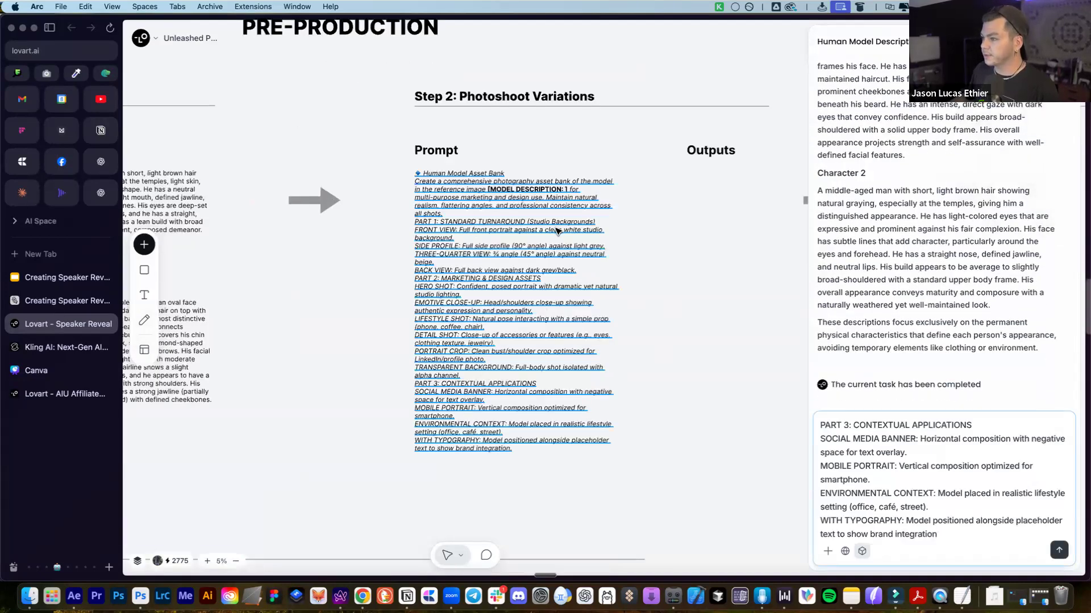
{"action": "scroll", "coordinate": [558, 231], "scroll_direction": "down", "scroll_amount": 3}
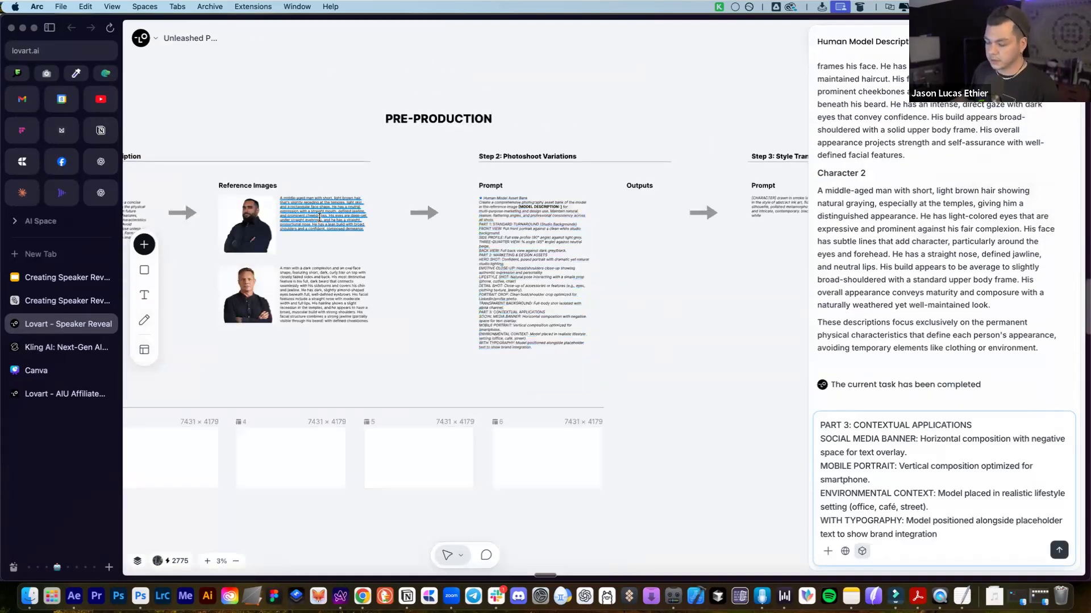
{"action": "left_click", "coordinate": [319, 217]}
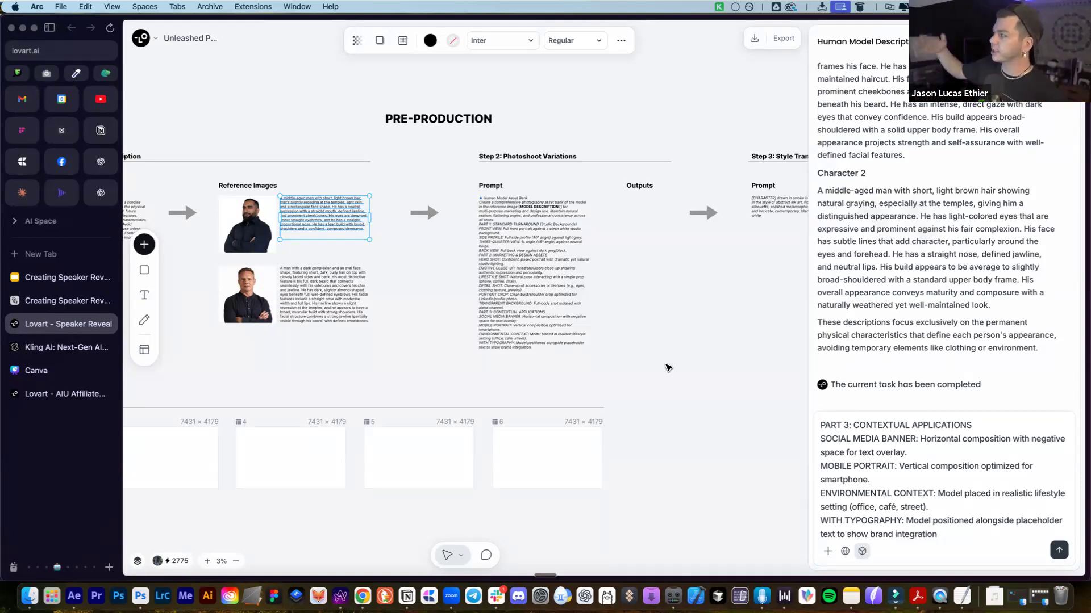
{"action": "left_click", "coordinate": [982, 520]}
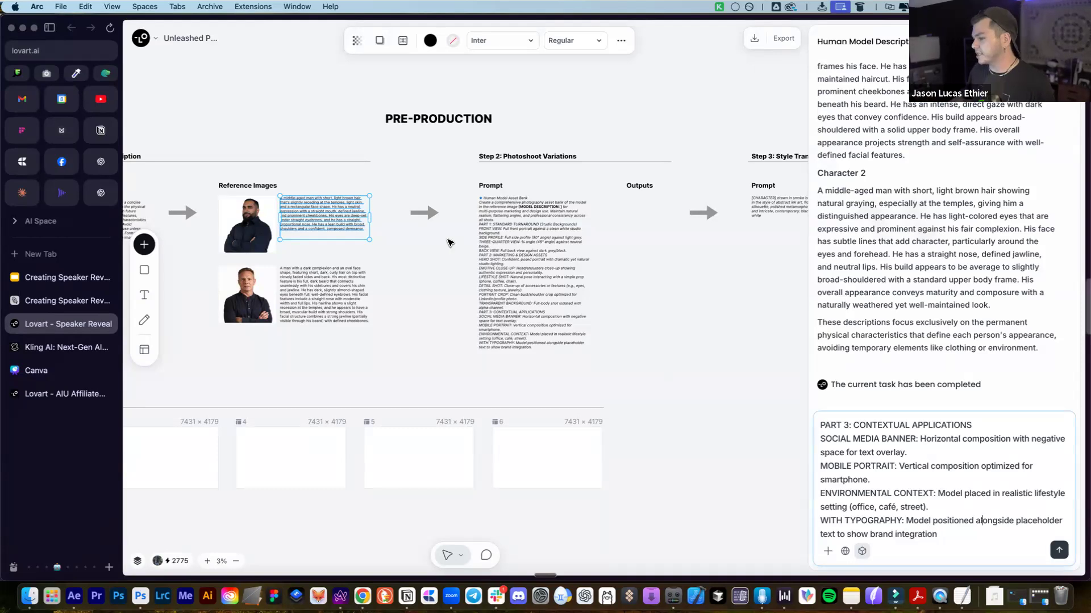
{"action": "left_click", "coordinate": [327, 212]}
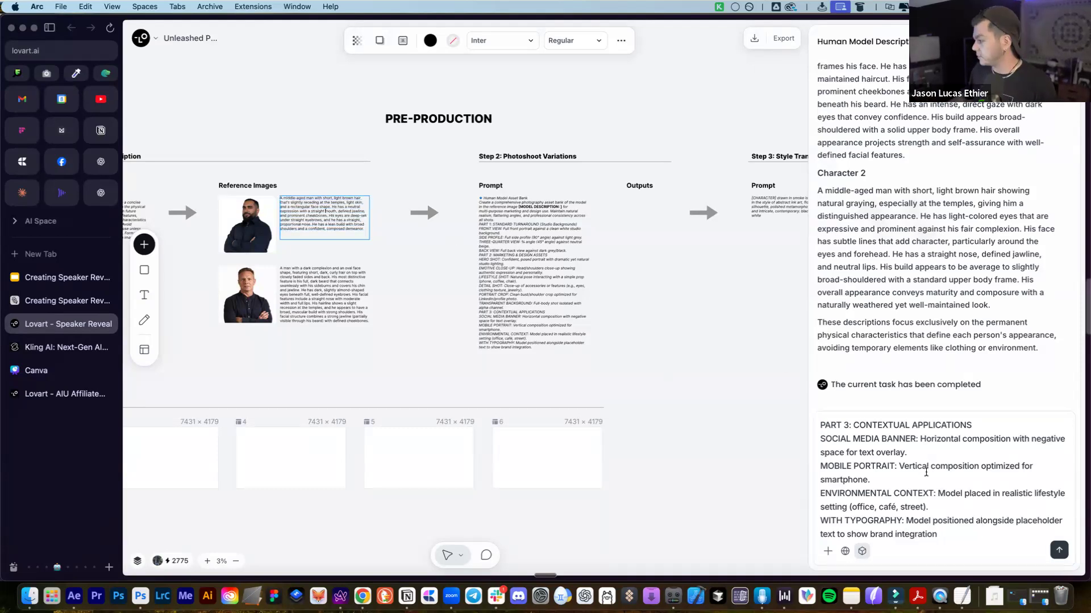
{"action": "scroll", "coordinate": [926, 472], "scroll_direction": "up", "scroll_amount": 10}
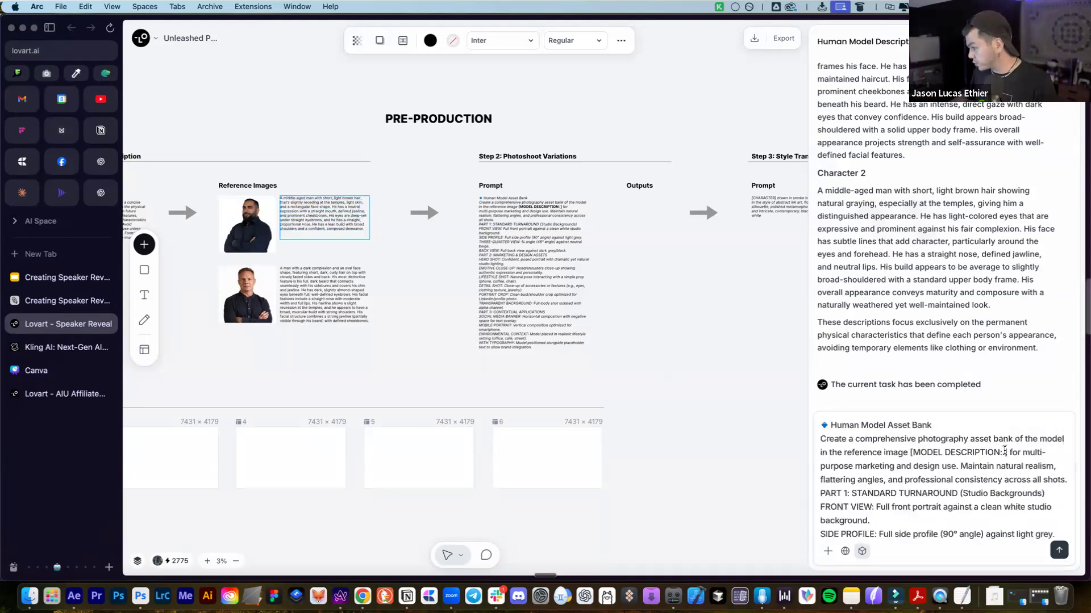
{"action": "type", "text": "A middle-aged man with short, light brown hair that's slightly receding at the temples, light skin, and a rectangular face shape. He has a neutral expression with a straight mouth, defined jawline, and prominent cheekbones. His eyes are deep-set under straight eyebrows, and he has a straight, proportional nose. He has a lean build with broad shoulders and a confident, composed demeanor."}
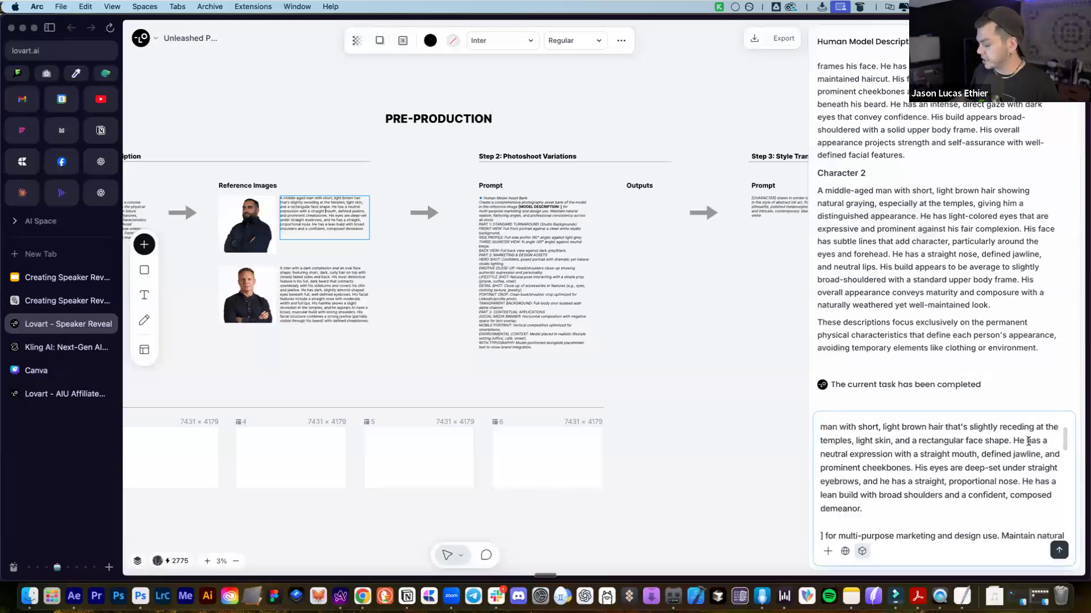
{"action": "key", "text": "Return"}
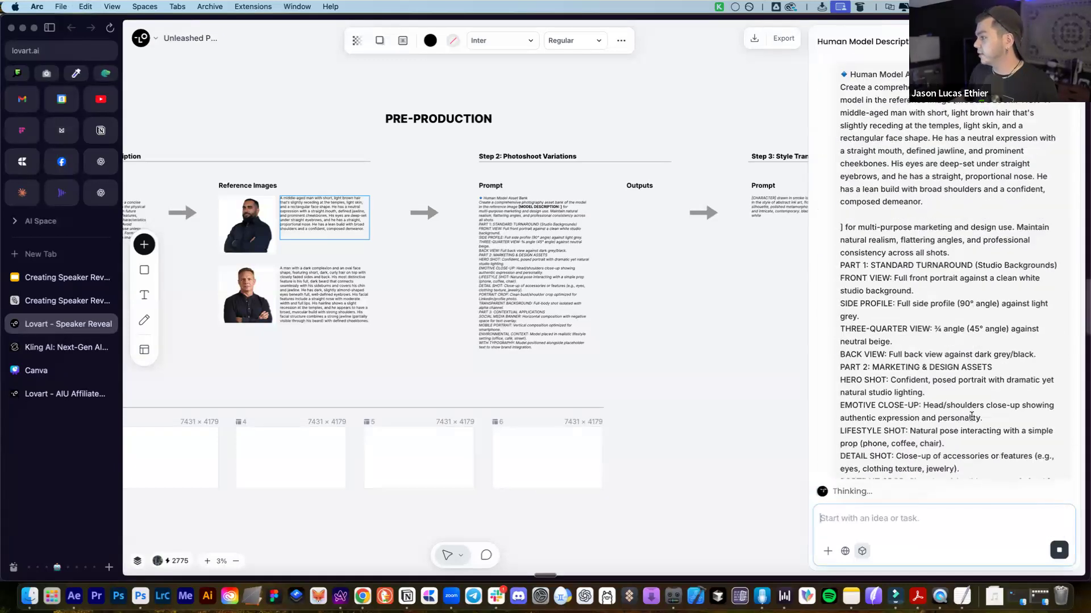
Send the assistant the first speaker's photo together with the copied model description
{"action": "scroll", "coordinate": [854, 400], "scroll_direction": "up", "scroll_amount": 3}
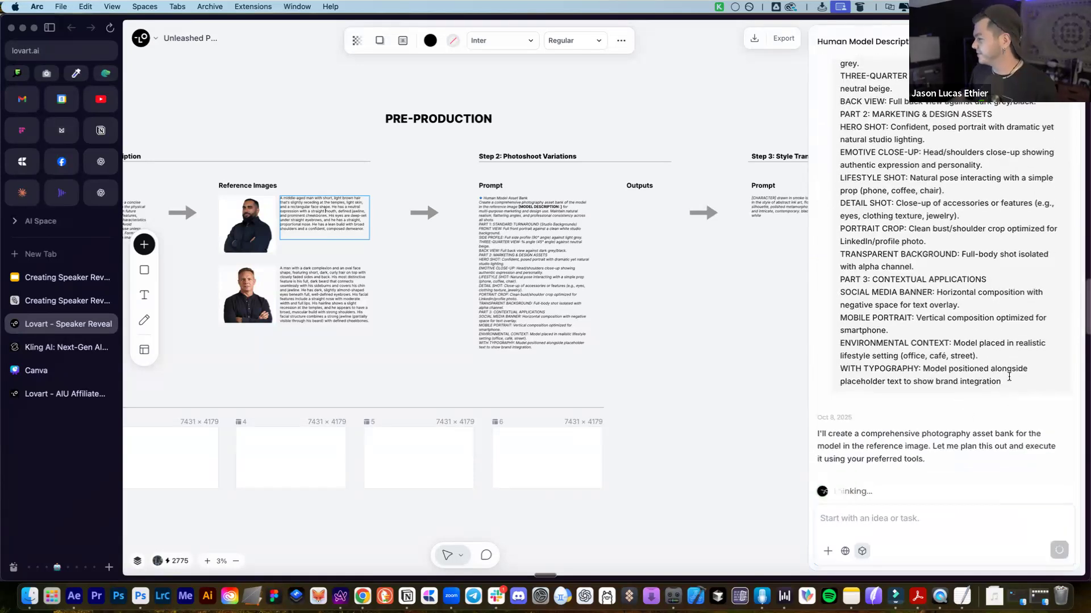
{"action": "scroll", "coordinate": [954, 400], "scroll_direction": "up", "scroll_amount": 10}
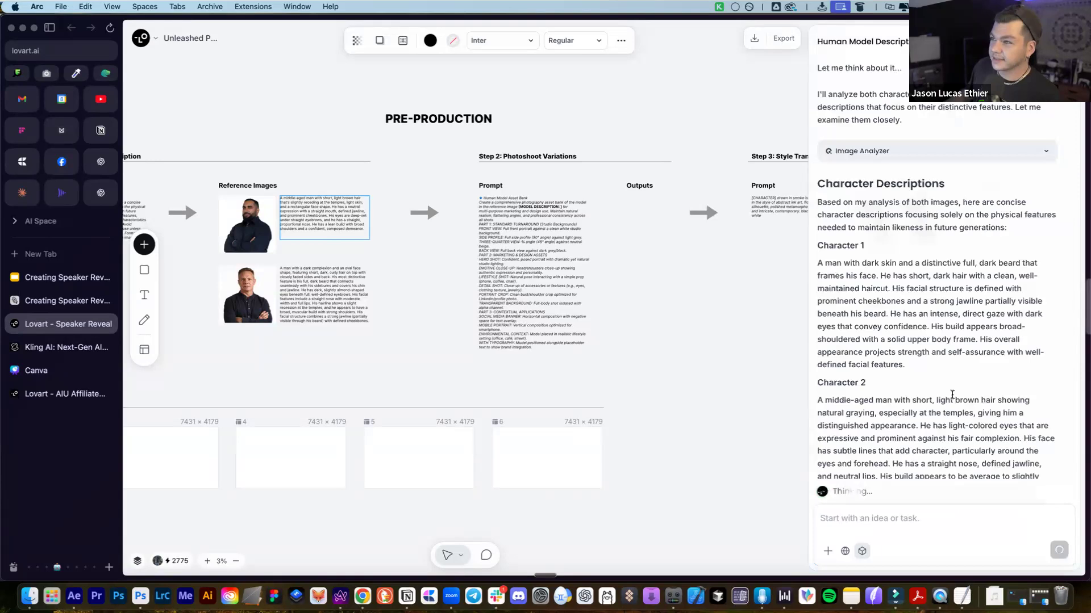
{"action": "scroll", "coordinate": [839, 264], "scroll_direction": "up", "scroll_amount": 2}
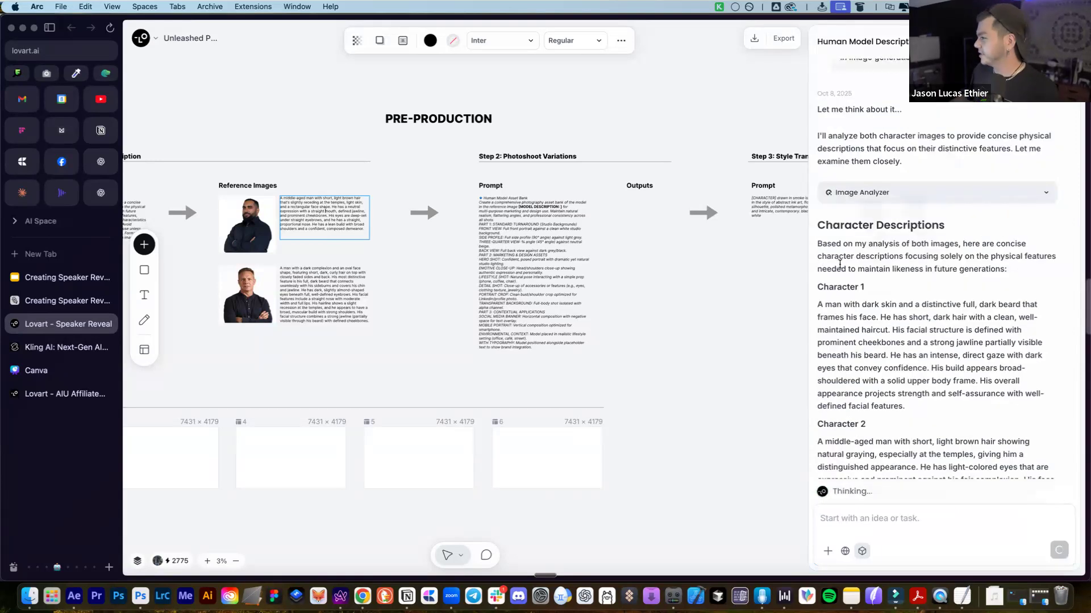
{"action": "scroll", "coordinate": [869, 281], "scroll_direction": "down", "scroll_amount": 15}
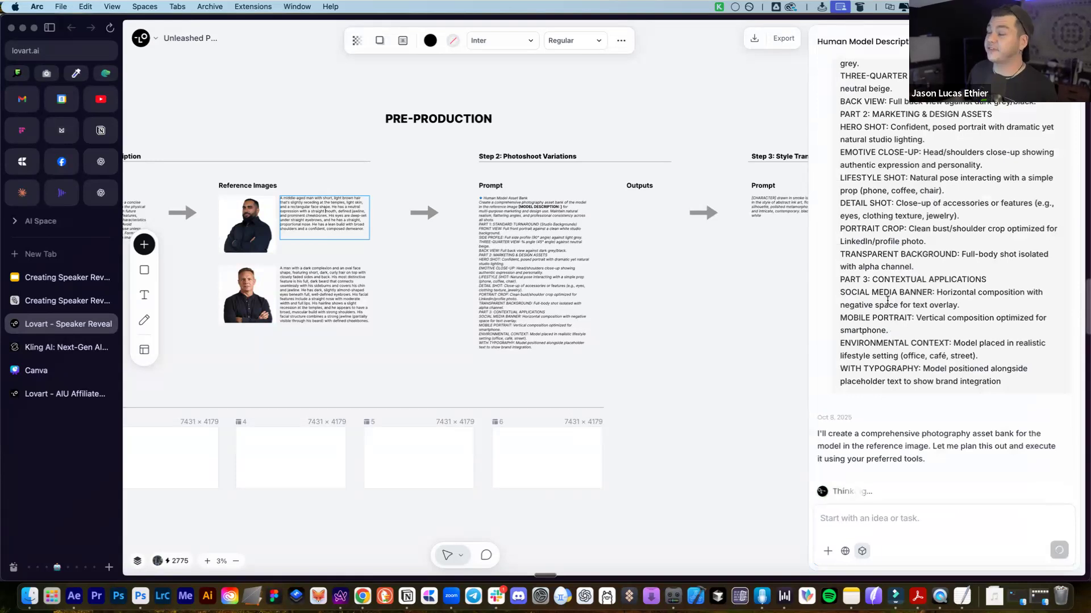
{"action": "scroll", "coordinate": [1006, 417], "scroll_direction": "up", "scroll_amount": 4}
{"action": "scroll", "coordinate": [1006, 417], "scroll_direction": "down", "scroll_amount": 4}
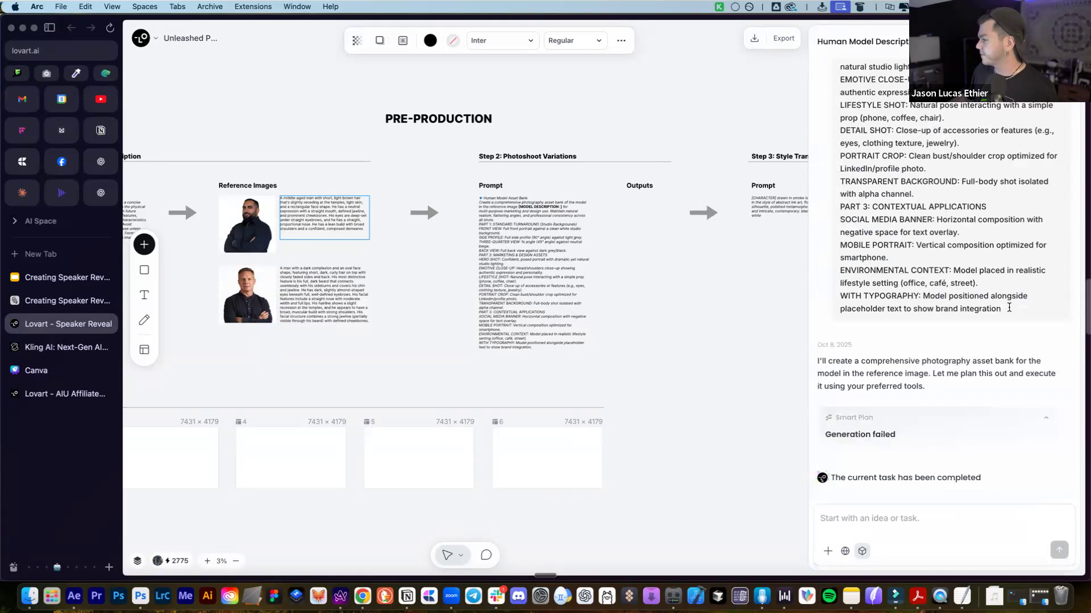
{"action": "scroll", "coordinate": [919, 182], "scroll_direction": "up", "scroll_amount": 13}
{"action": "left_click_drag", "start_coordinate": [918, 183], "coordinate": [834, 246]}
{"action": "scroll", "coordinate": [852, 379], "scroll_direction": "down", "scroll_amount": 5}
{"action": "left_click", "coordinate": [886, 514]}
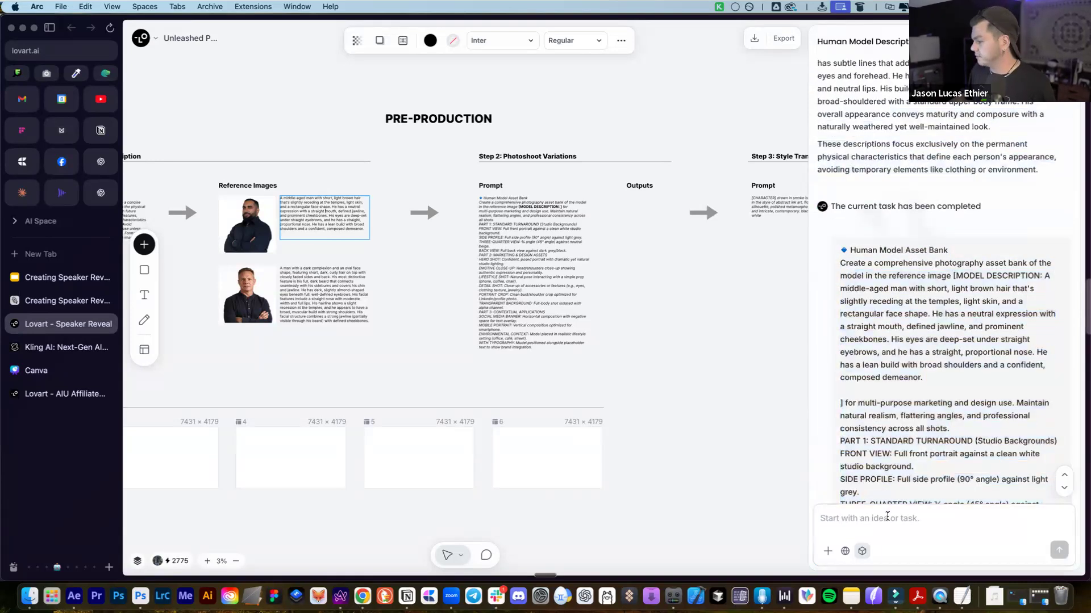
{"action": "type", "text": "A middle-aged man with short, light brown hair that's slightly receding at the temples, light skin, and a rectangular face shape. He has a neutral expression with a straight mouth, defined jawline, and prominent cheekbones. His eyes are deep-set under straight eyebrows, and he has a straight, proportional nose. He has a lean build with broad shoulders and a confident, composed demeanor."}
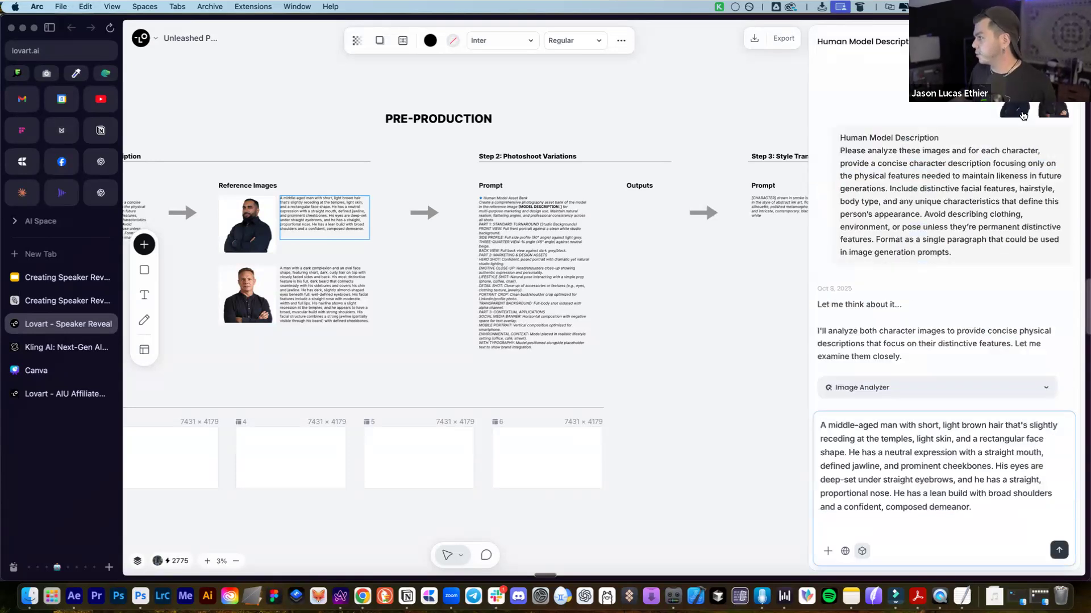
{"action": "left_click", "coordinate": [251, 221]}
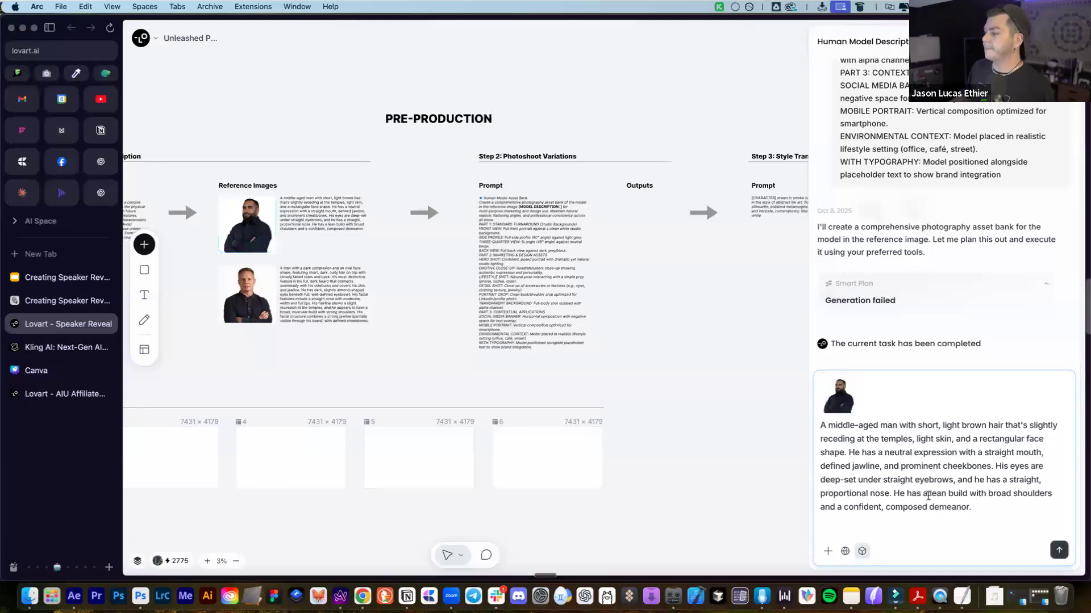
{"action": "key", "text": "Return"}
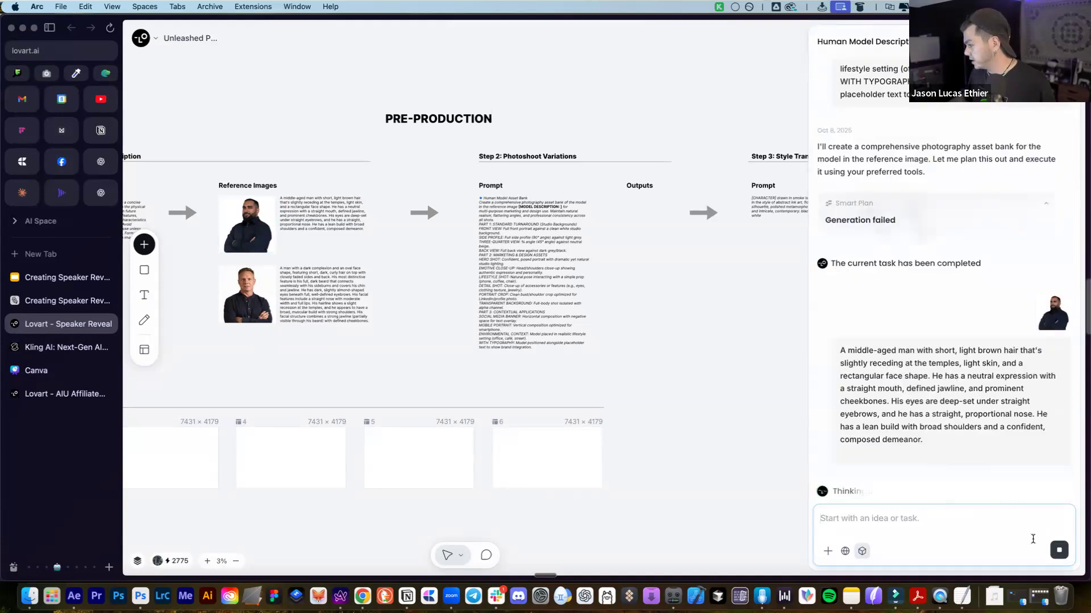
Resend the Human Model Asset Bank prompt with the first speaker's reference photo attached
{"action": "scroll", "coordinate": [927, 364], "scroll_direction": "up", "scroll_amount": 7}
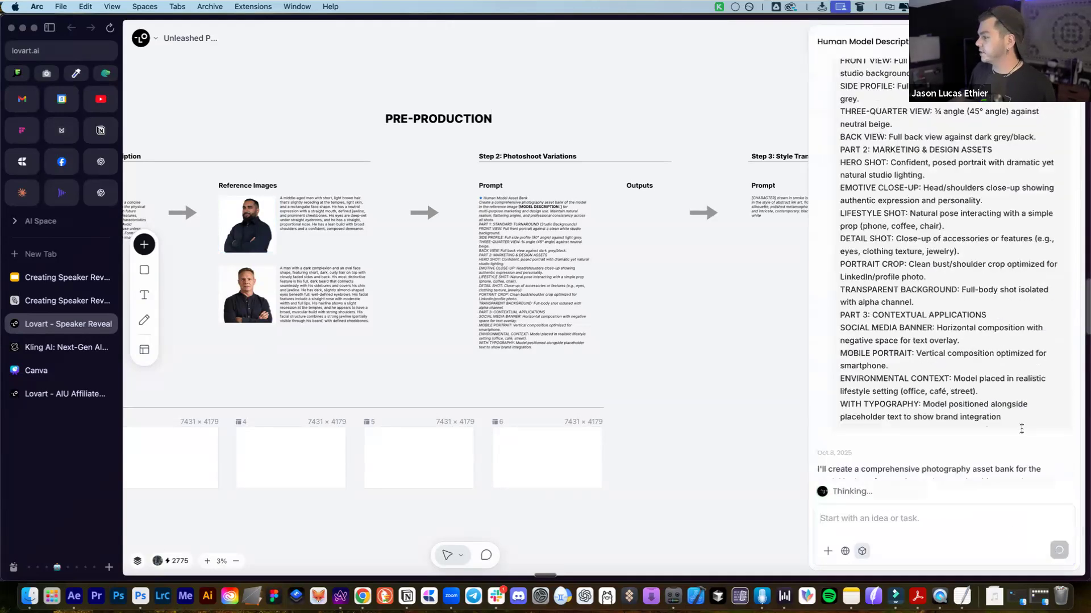
{"action": "left_click_drag", "start_coordinate": [1020, 426], "coordinate": [841, 319]}
{"action": "scroll", "coordinate": [915, 254], "scroll_direction": "up", "scroll_amount": 7}
{"action": "scroll", "coordinate": [917, 261], "scroll_direction": "up", "scroll_amount": 3}
{"action": "key", "text": "super+c"}
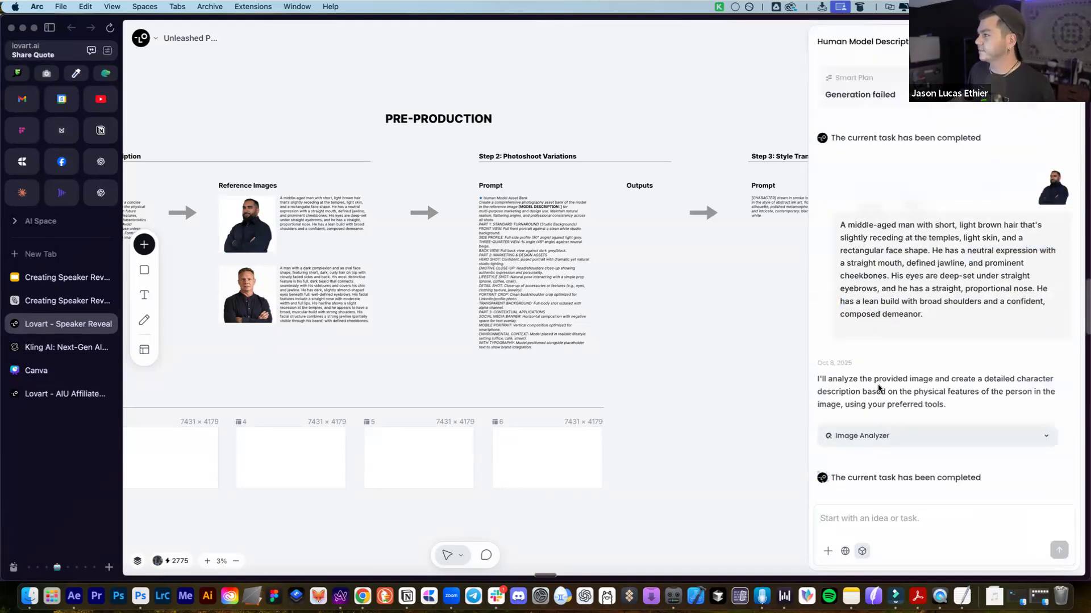
{"action": "left_click", "coordinate": [894, 523]}
{"action": "key", "text": "super+v"}
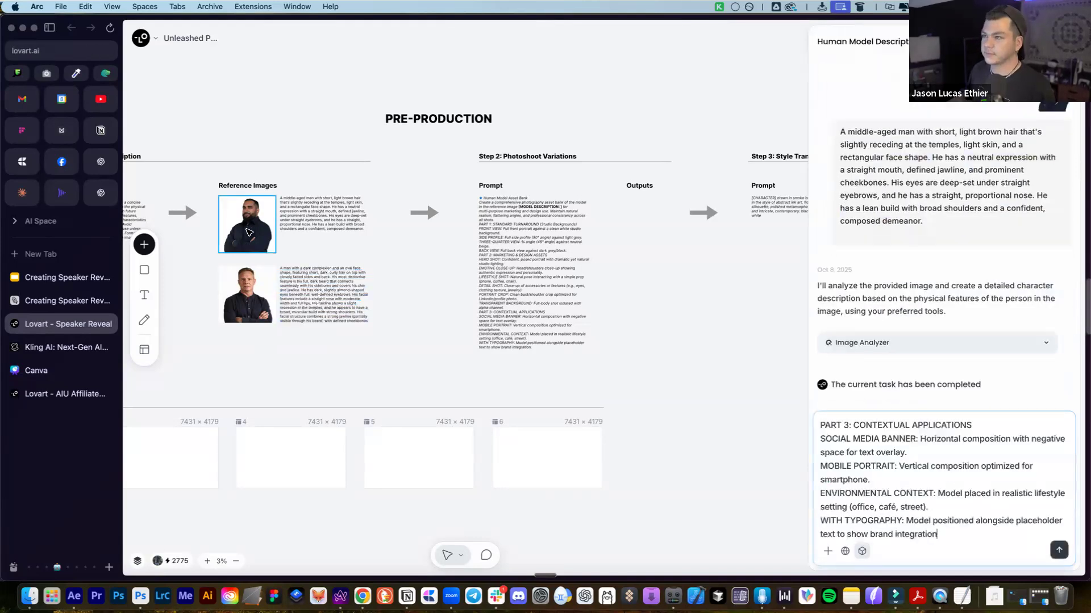
{"action": "left_click", "coordinate": [249, 233]}
{"action": "left_click", "coordinate": [881, 461]}
{"action": "key", "text": "super+v"}
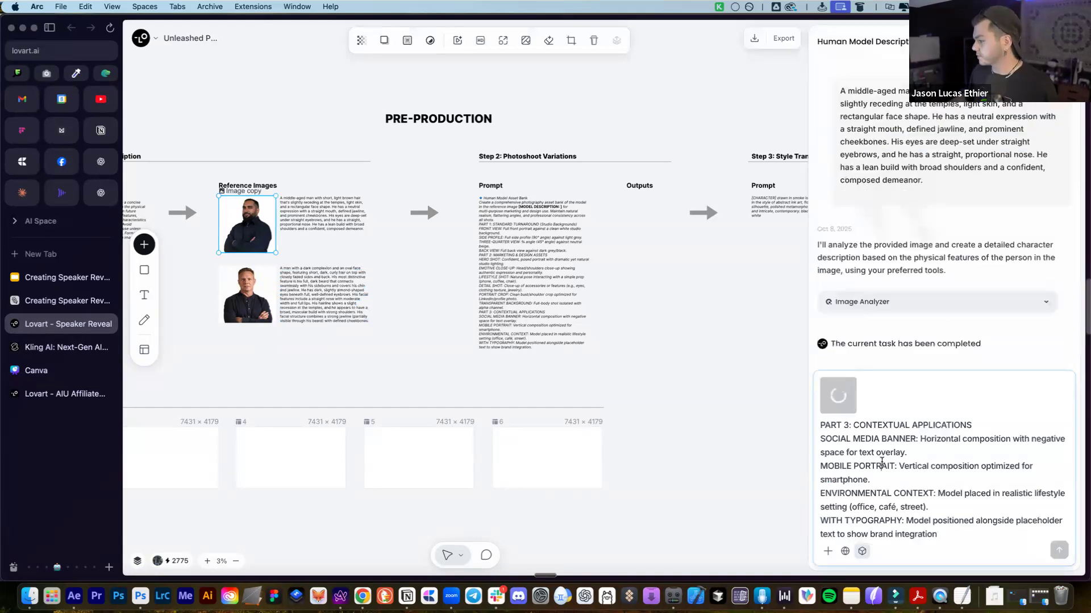
{"action": "scroll", "coordinate": [541, 351], "scroll_direction": "down", "scroll_amount": 3}
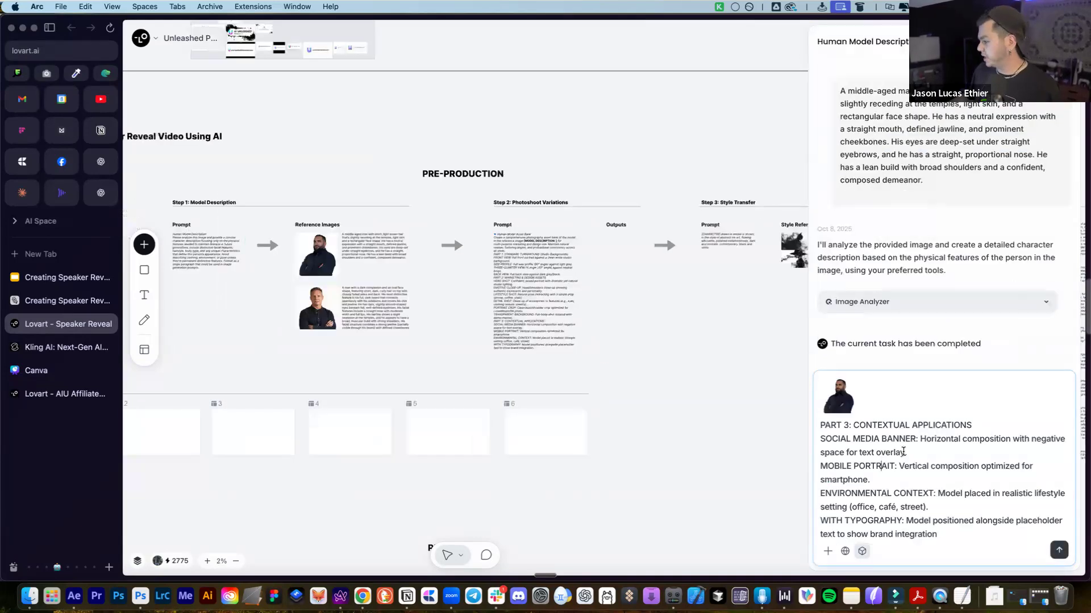
{"action": "key", "text": "Return"}
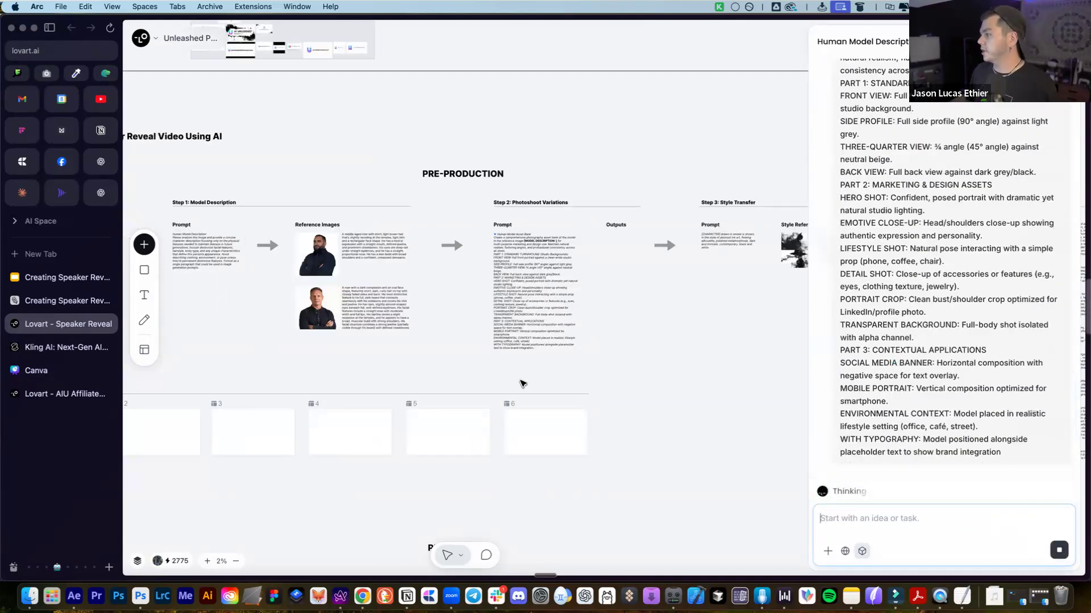
Highlight the PART 1: STANDARD TURNAROUND and MARKETING & DESIGN ASSETS headings while generation runs
{"action": "scroll", "coordinate": [918, 254], "scroll_direction": "up", "scroll_amount": 5}
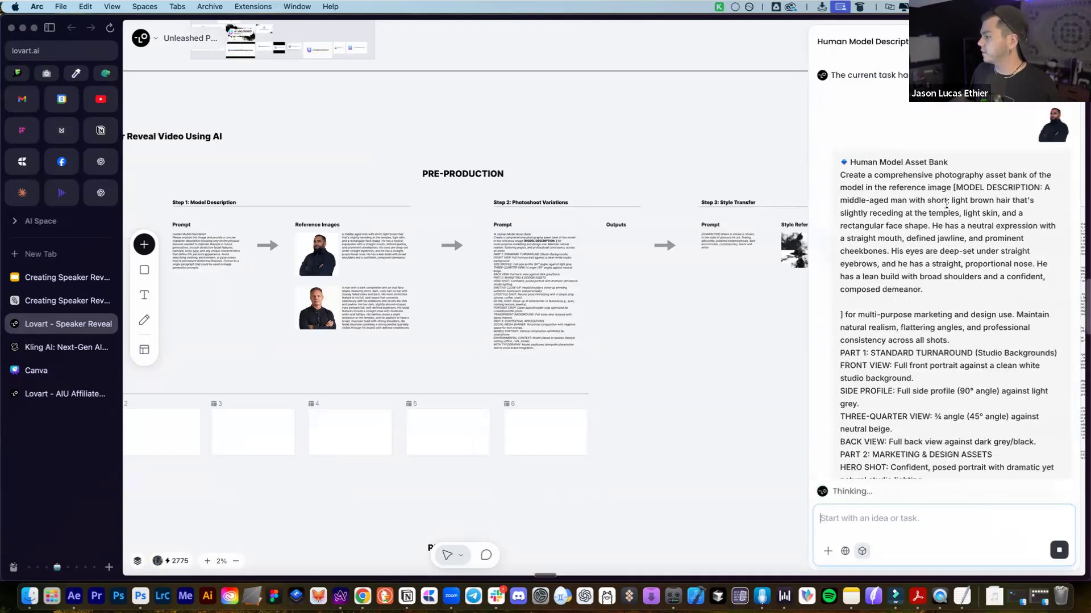
{"action": "scroll", "coordinate": [906, 286], "scroll_direction": "down", "scroll_amount": 2}
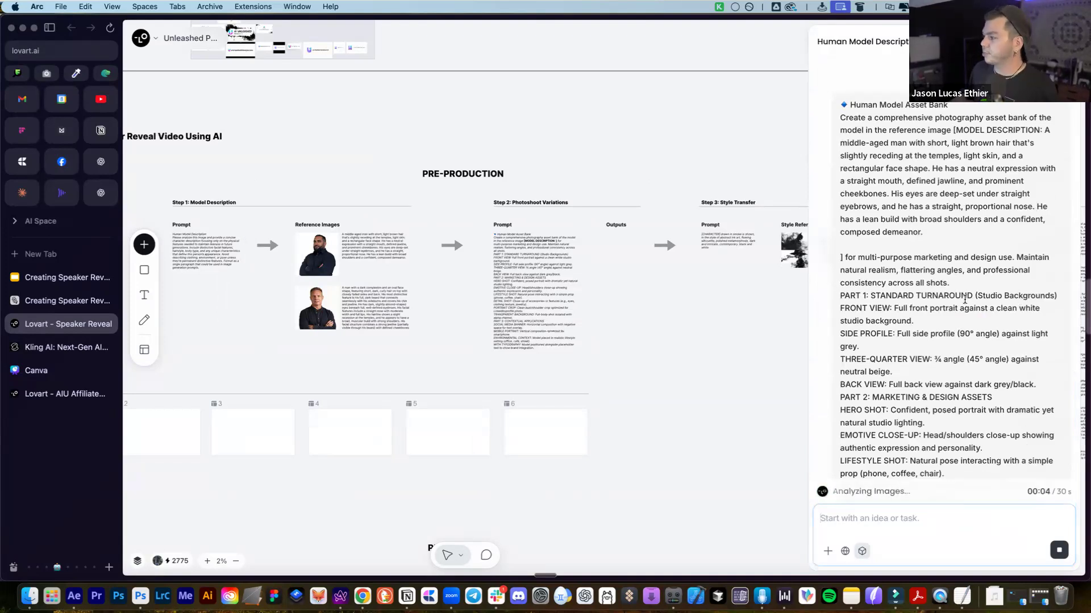
{"action": "left_click_drag", "start_coordinate": [840, 296], "coordinate": [973, 297]}
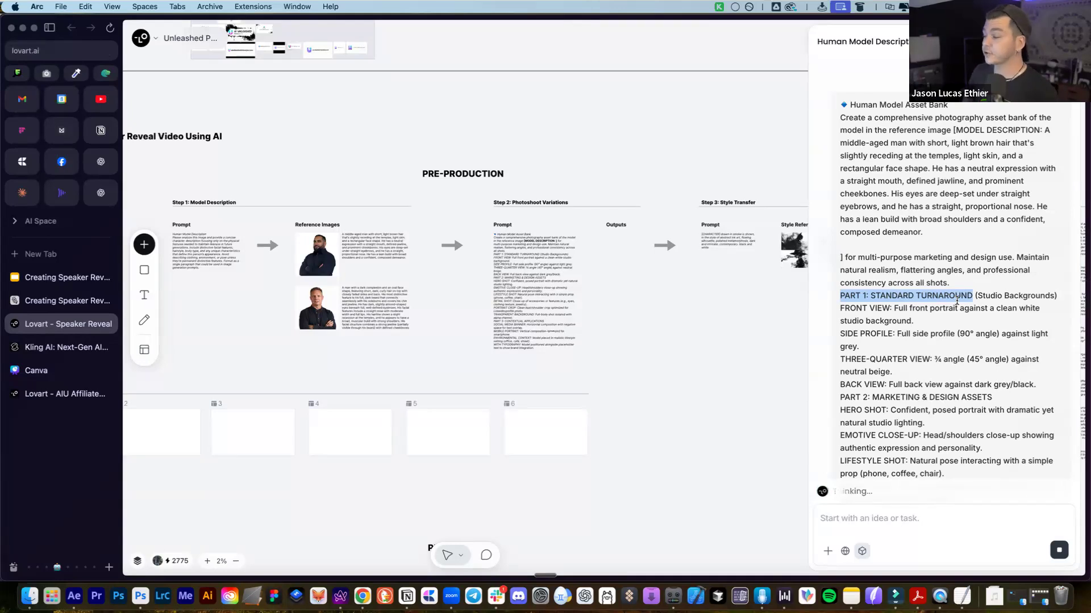
{"action": "scroll", "coordinate": [957, 301], "scroll_direction": "down", "scroll_amount": 3}
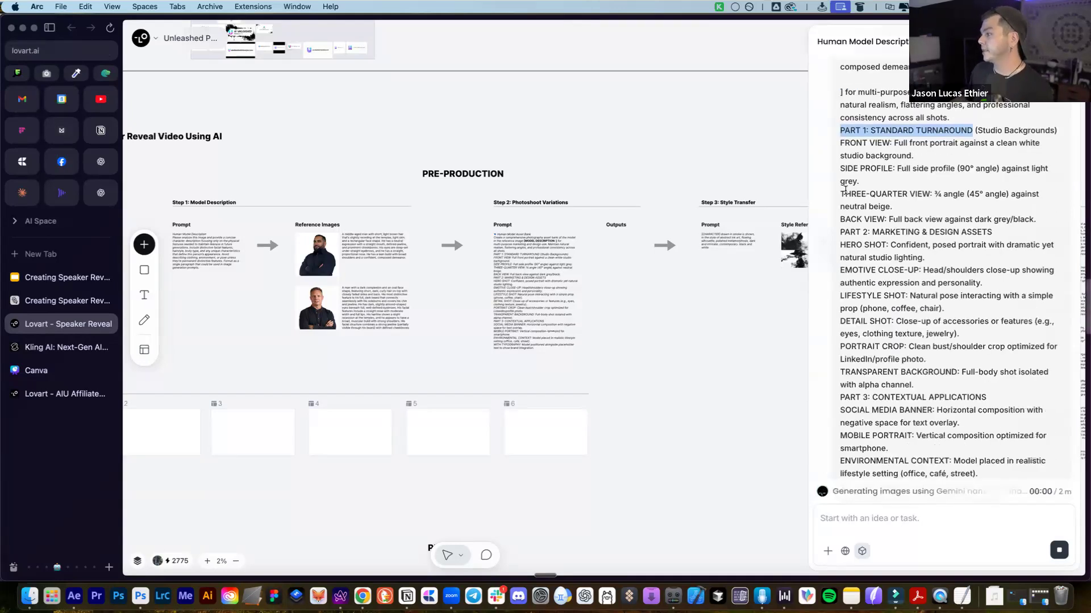
{"action": "left_click_drag", "start_coordinate": [1017, 226], "coordinate": [873, 233]}
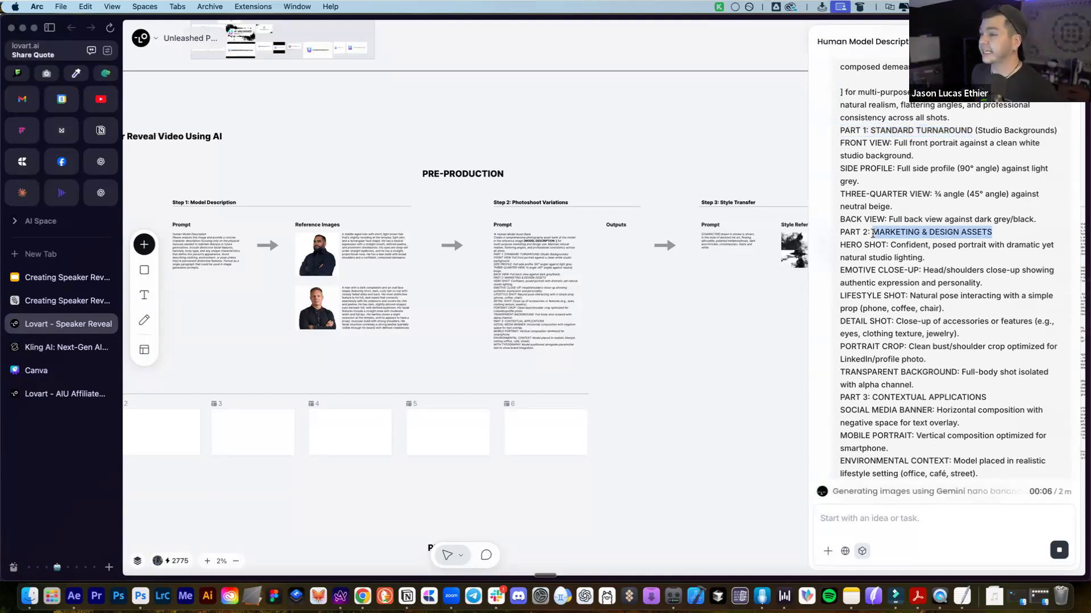
{"action": "scroll", "coordinate": [883, 249], "scroll_direction": "down", "scroll_amount": 3}
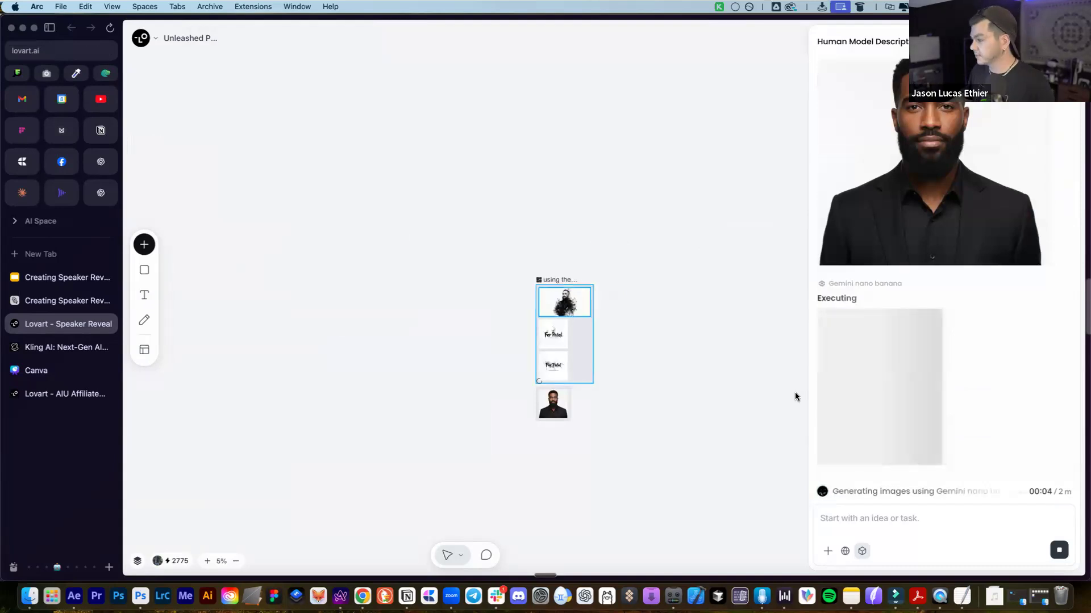
Delete the stray 'using the…' image group from the canvas and stop the running generation
{"action": "left_click_drag", "start_coordinate": [477, 256], "coordinate": [657, 352]}
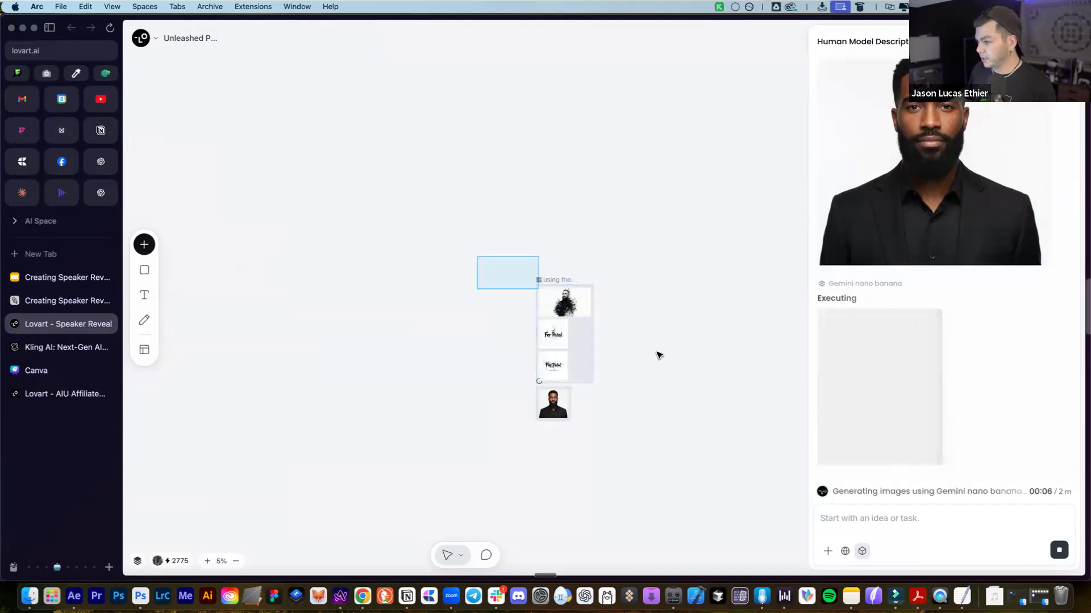
{"action": "key", "text": "Delete"}
{"action": "left_click", "coordinate": [1063, 550]}
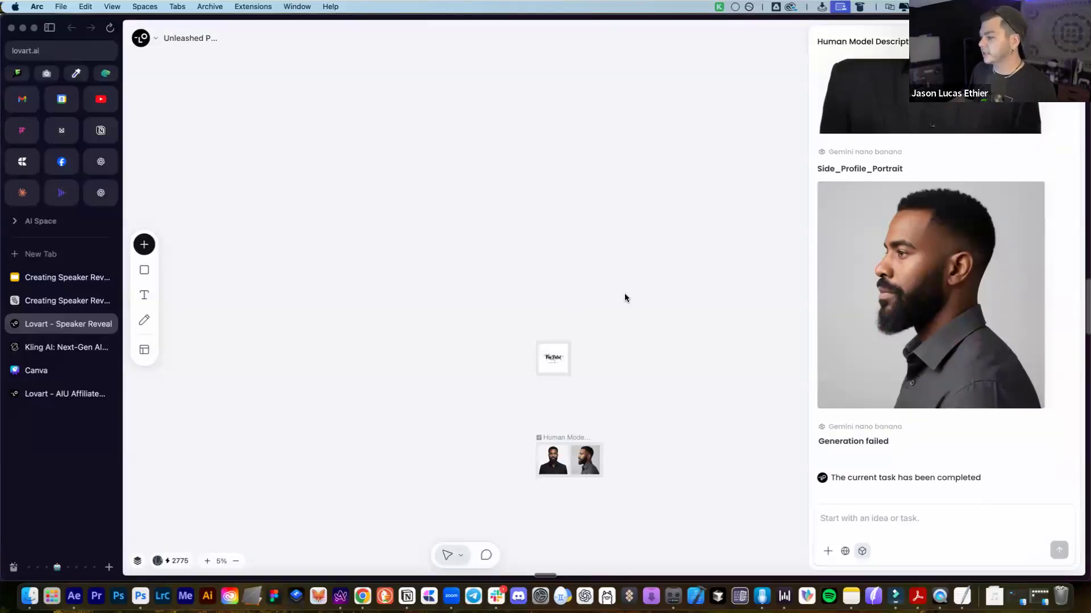
Review the model description in the sent prompt, then place the caret in the chat input
{"action": "scroll", "coordinate": [936, 332], "scroll_direction": "up", "scroll_amount": 10}
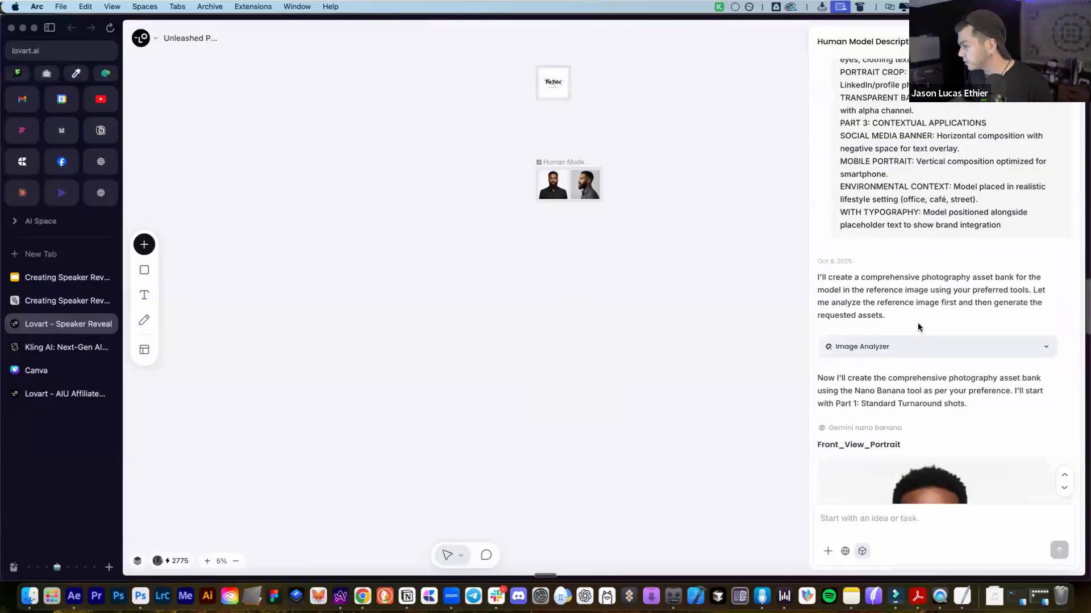
{"action": "scroll", "coordinate": [918, 327], "scroll_direction": "up", "scroll_amount": 10}
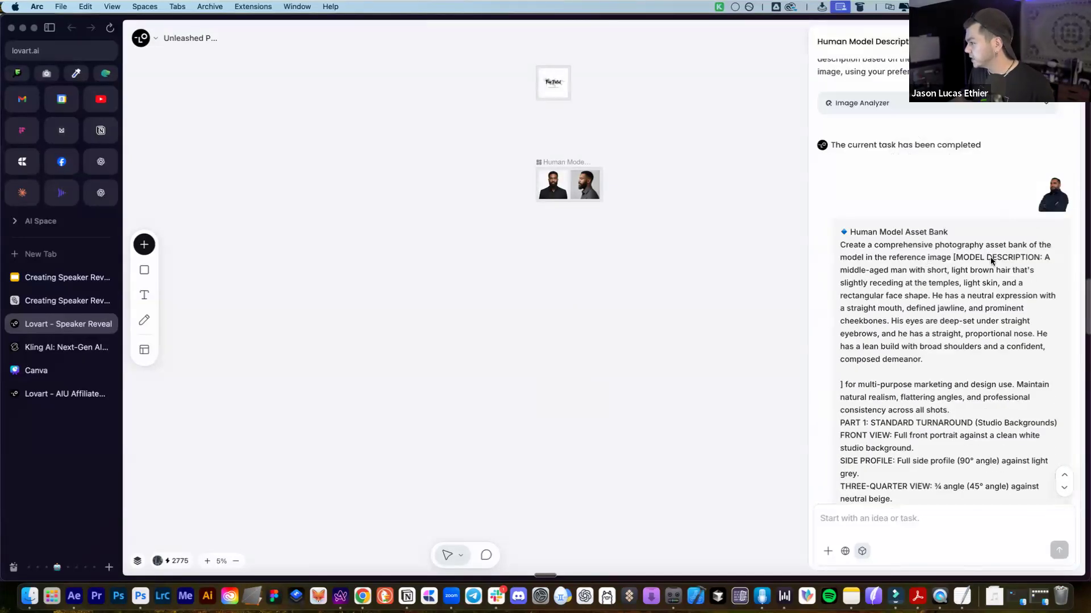
{"action": "left_click_drag", "start_coordinate": [1043, 258], "coordinate": [946, 300]}
{"action": "left_click", "coordinate": [946, 300]}
{"action": "scroll", "coordinate": [946, 300], "scroll_direction": "up", "scroll_amount": 10}
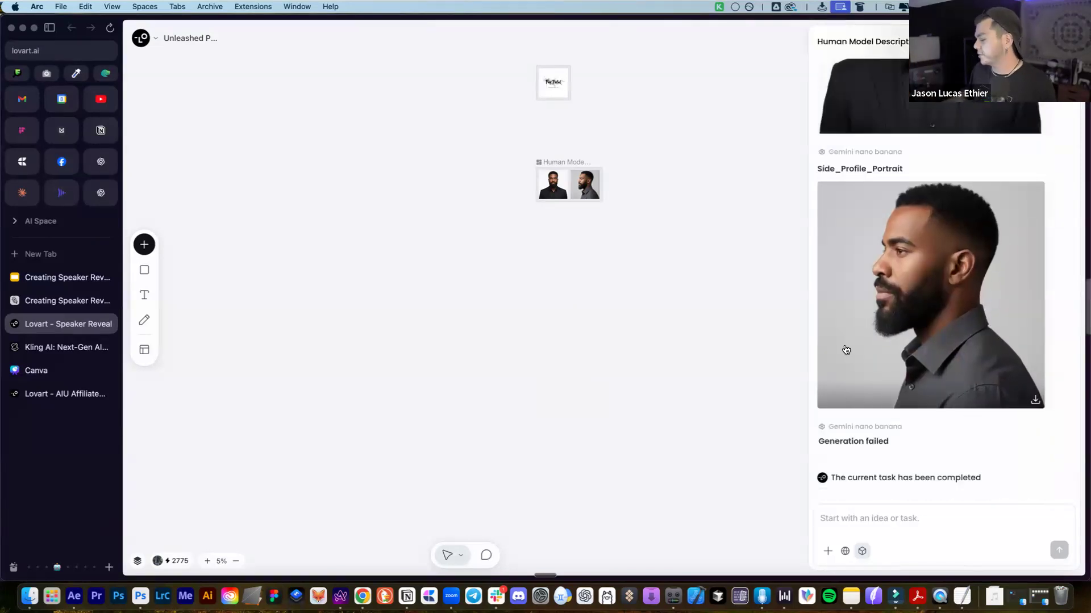
{"action": "left_click", "coordinate": [925, 536]}
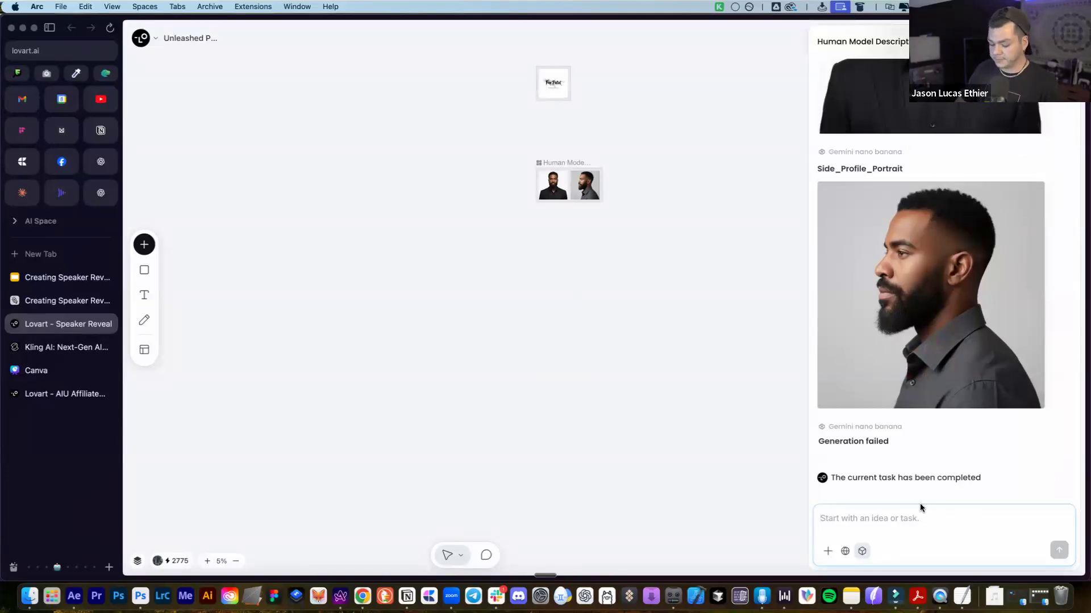
Write feedback that the portraits lack the reference model's likeness and ask to start again respecting his face
{"action": "type", "text": "this is not the likeness of the referenced character. start again"}
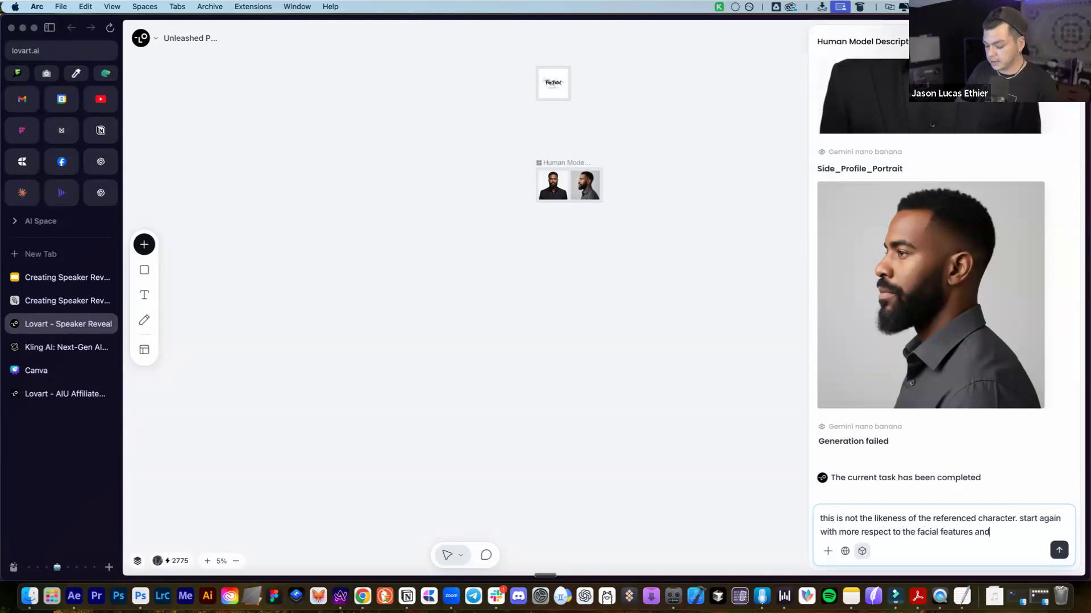
{"action": "type", "text": "e model"}
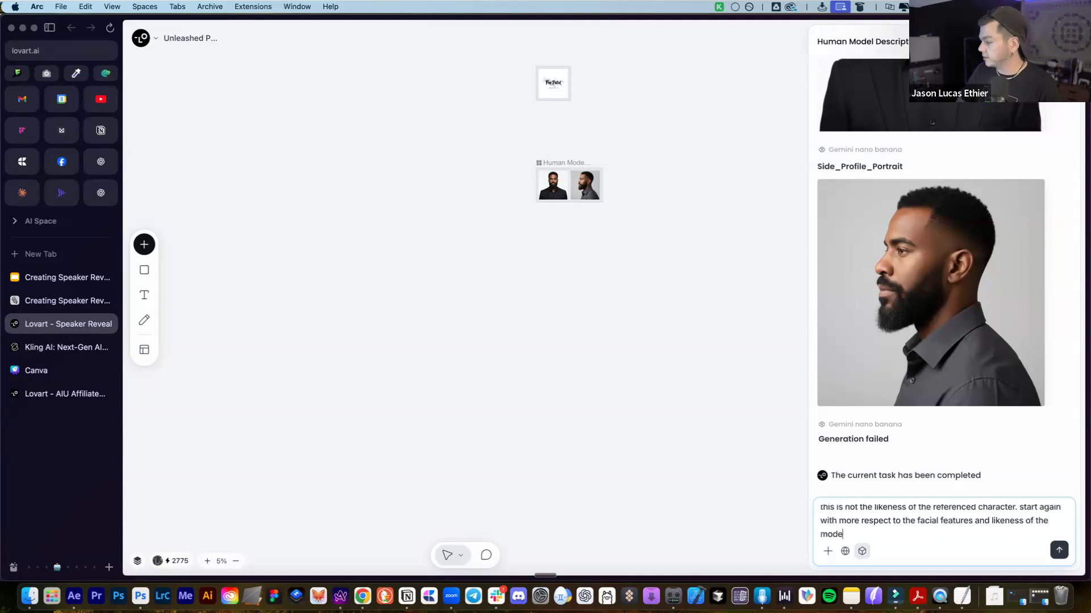
{"action": "key", "text": "Return"}
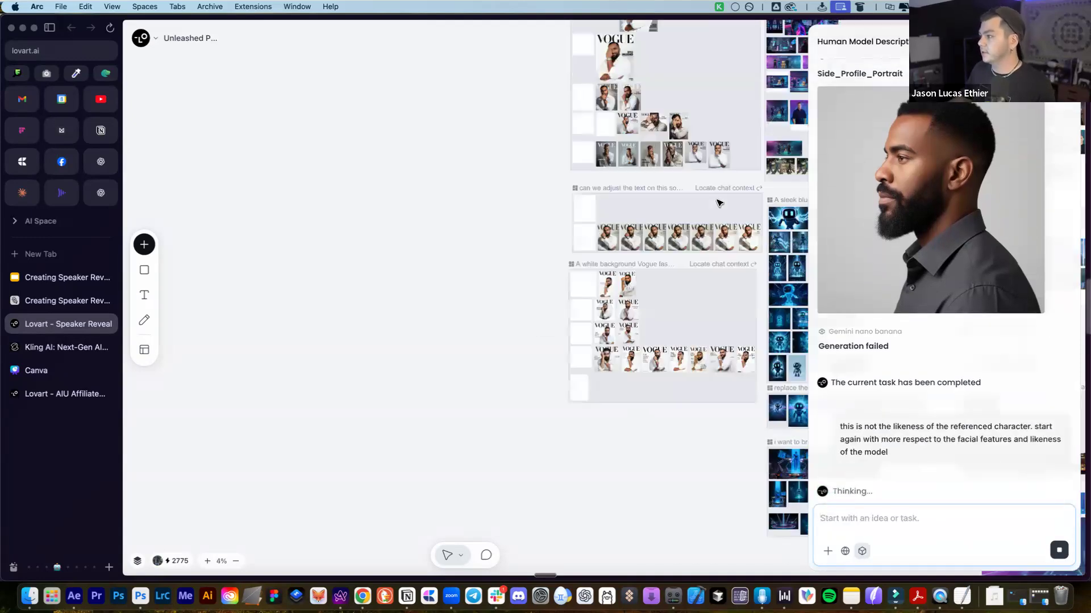
Pan the canvas to the speaker reveal board's Step 1 reference images
{"action": "left_click_drag", "start_coordinate": [719, 203], "coordinate": [558, 201]}
{"action": "left_click_drag", "start_coordinate": [661, 284], "coordinate": [253, 41]}
{"action": "left_click_drag", "start_coordinate": [738, 295], "coordinate": [269, 101]}
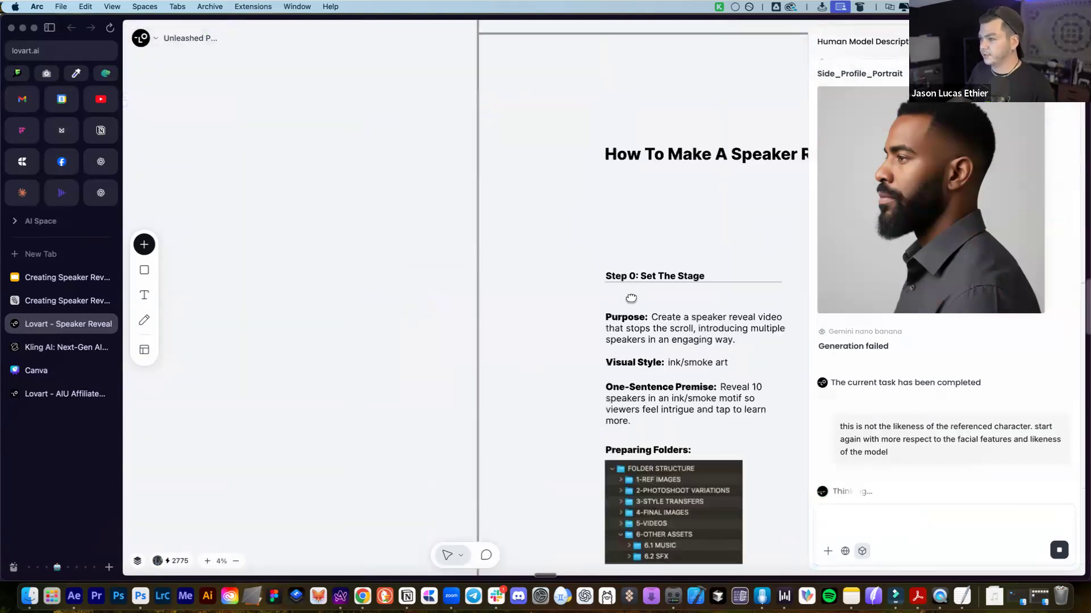
{"action": "left_click_drag", "start_coordinate": [730, 315], "coordinate": [574, 214]}
{"action": "left_click_drag", "start_coordinate": [799, 369], "coordinate": [494, 282]}
{"action": "scroll", "coordinate": [493, 282], "scroll_direction": "down", "scroll_amount": 3}
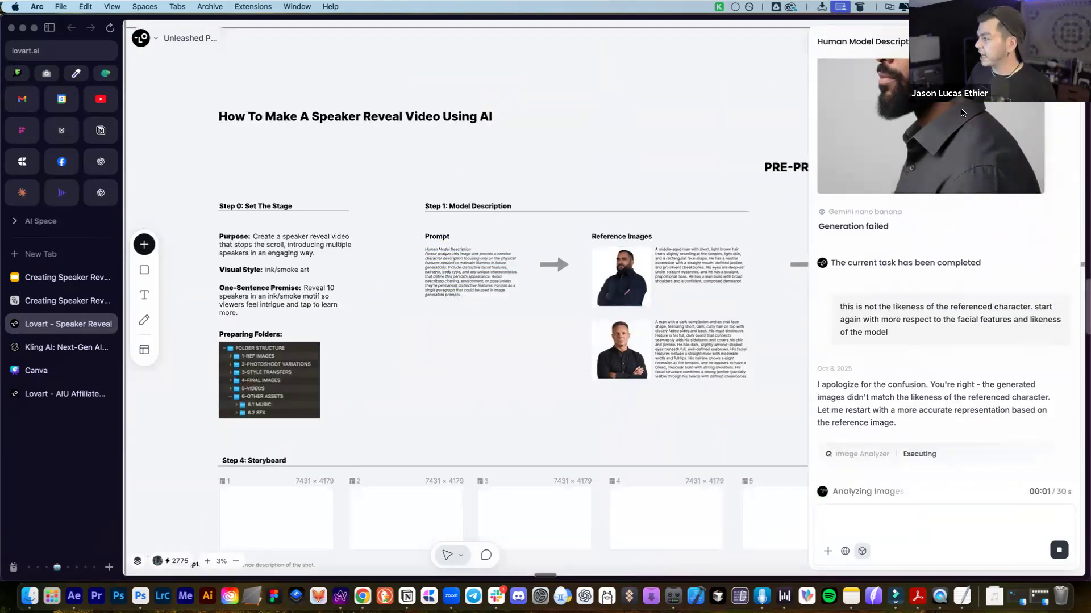
{"action": "scroll", "coordinate": [737, 229], "scroll_direction": "down", "scroll_amount": 1}
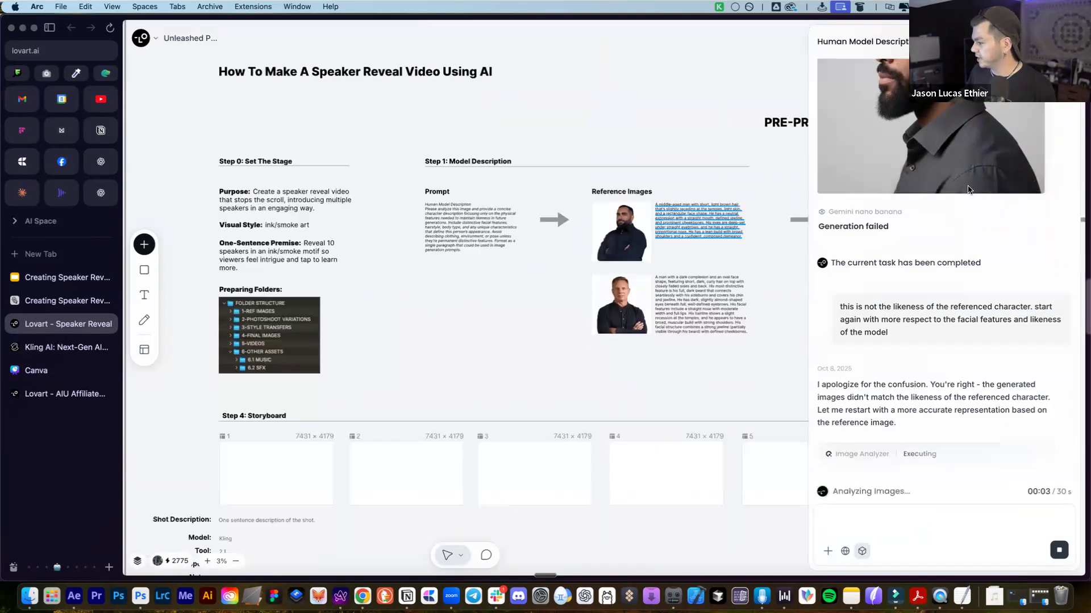
Hide the chat, select the second speaker's reference image, then reopen the chat and edit its description
{"action": "left_click", "coordinate": [557, 363]}
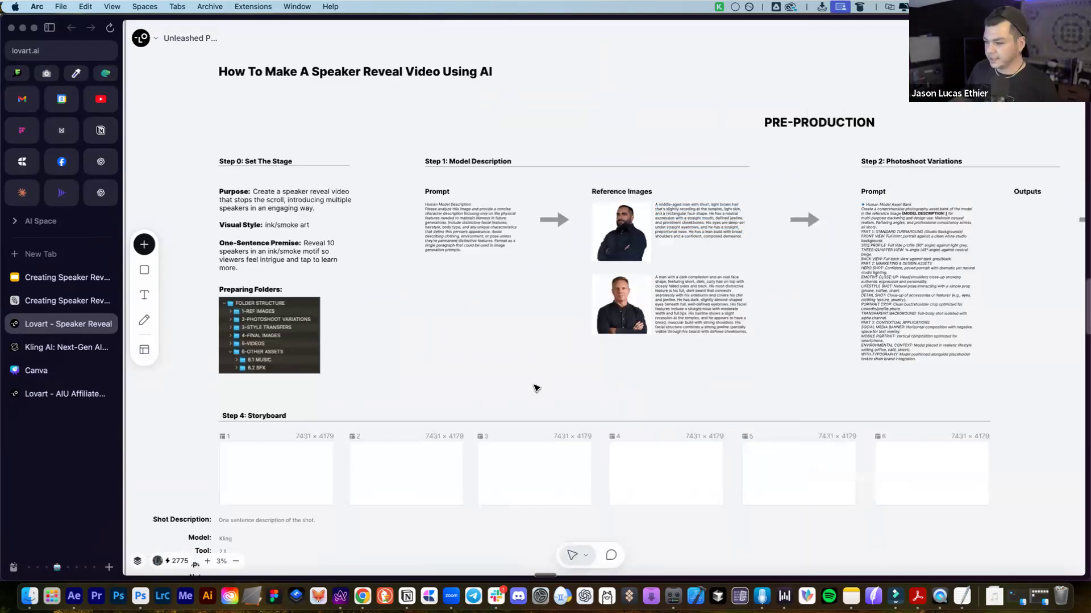
{"action": "scroll", "coordinate": [633, 287], "scroll_direction": "down", "scroll_amount": 1}
{"action": "left_click", "coordinate": [626, 256]}
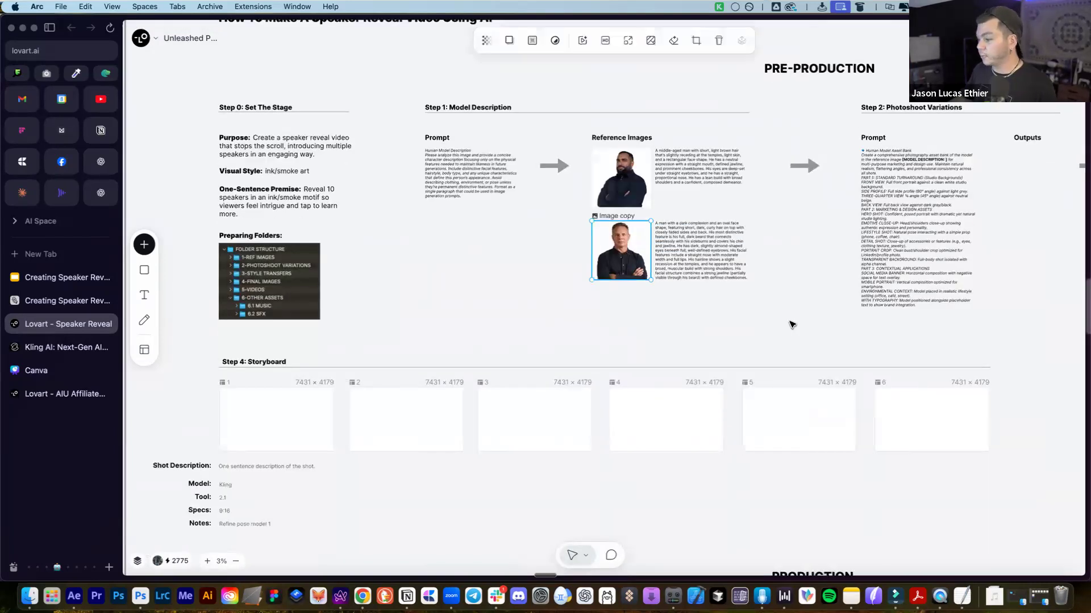
{"action": "scroll", "coordinate": [781, 323], "scroll_direction": "right", "scroll_amount": 2}
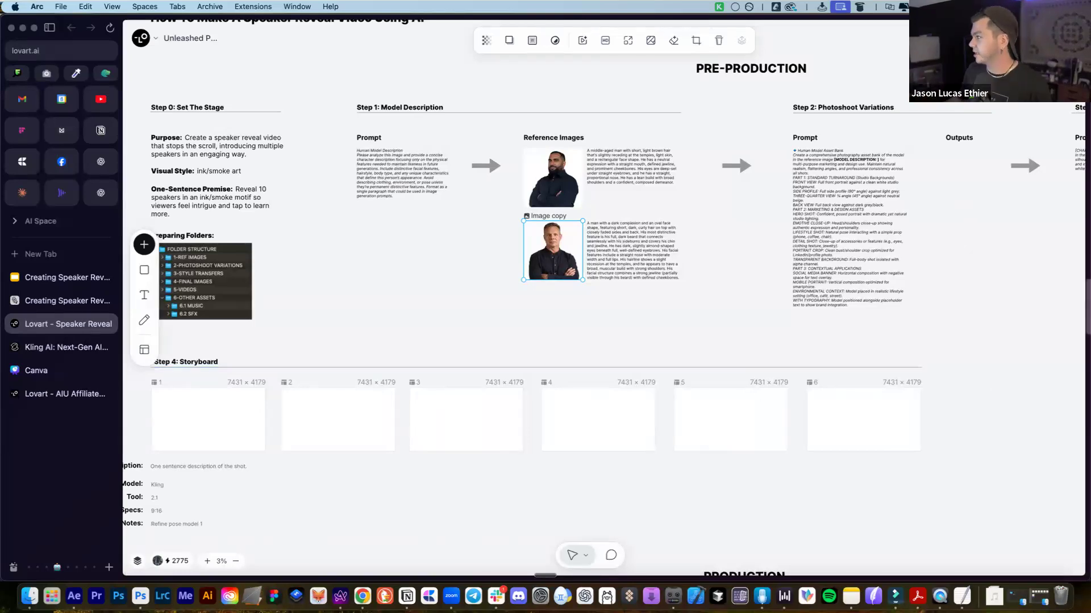
{"action": "left_click", "coordinate": [1063, 39]}
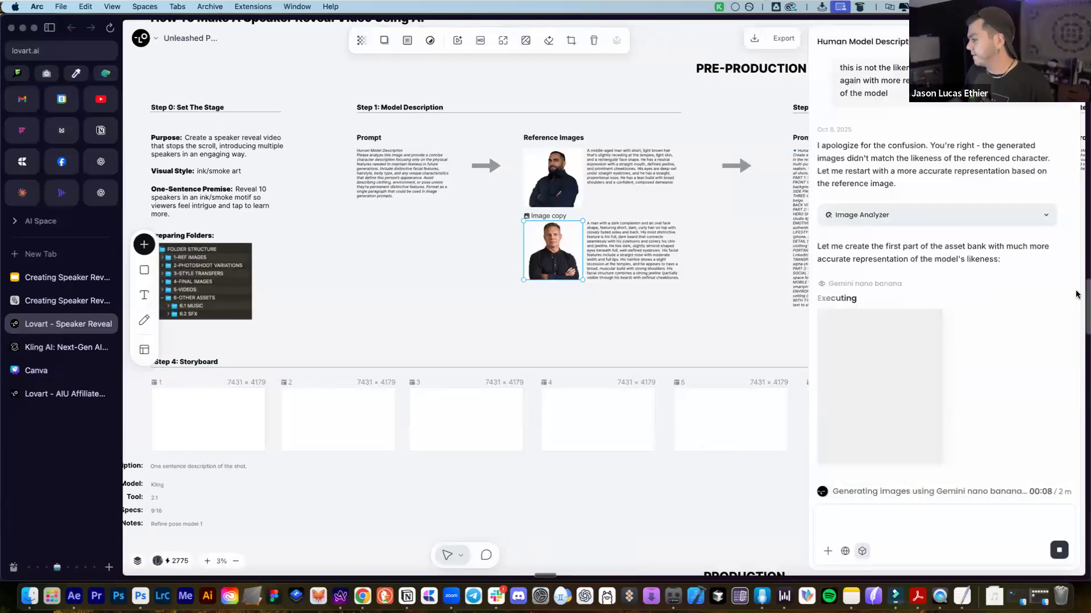
{"action": "double_click", "coordinate": [591, 244]}
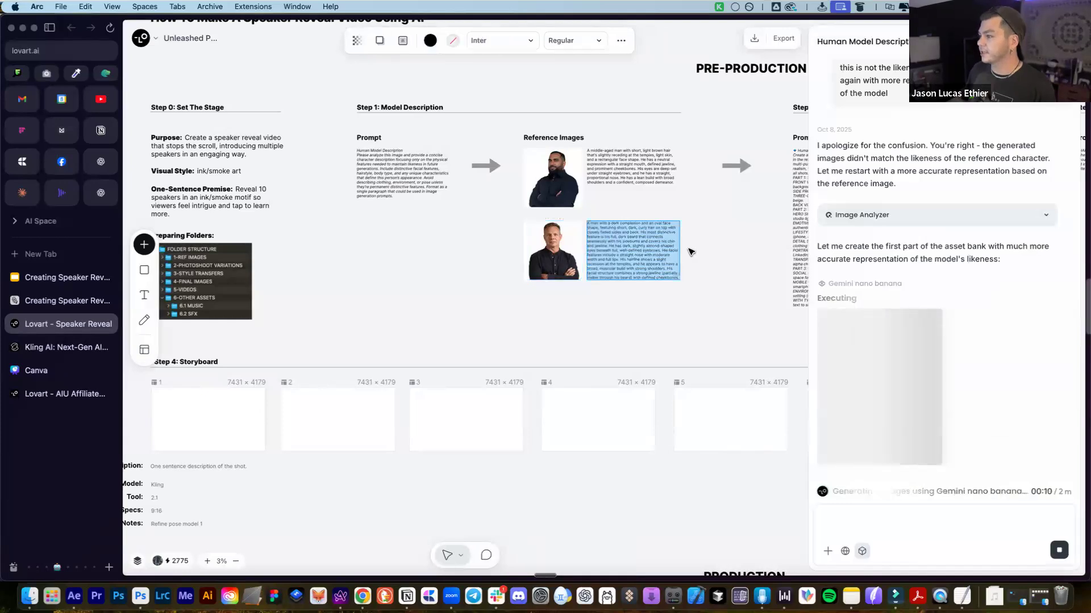
{"action": "scroll", "coordinate": [688, 250], "scroll_direction": "right", "scroll_amount": 3}
{"action": "scroll", "coordinate": [690, 252], "scroll_direction": "right", "scroll_amount": 2}
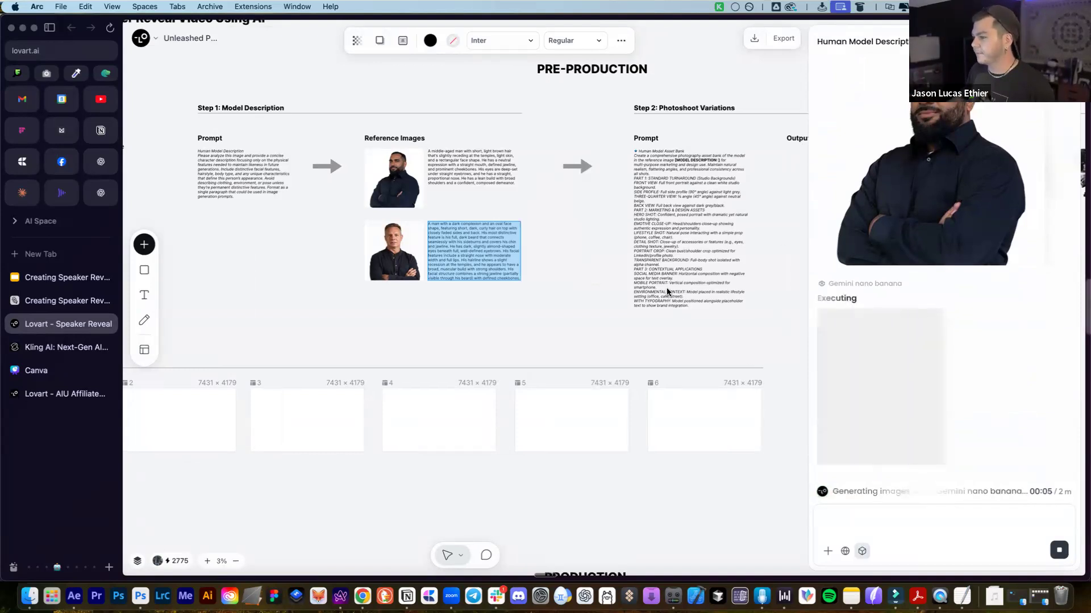
{"action": "scroll", "coordinate": [668, 290], "scroll_direction": "up", "scroll_amount": 3}
{"action": "scroll", "coordinate": [700, 267], "scroll_direction": "left", "scroll_amount": 2}
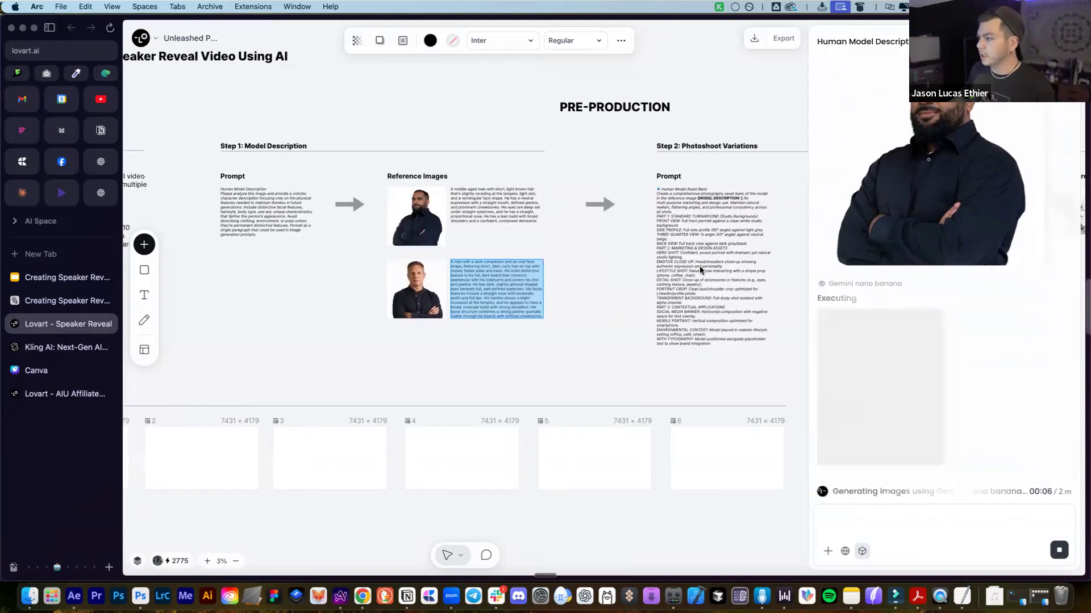
{"action": "scroll", "coordinate": [700, 266], "scroll_direction": "down", "scroll_amount": 2, "text": "ctrl"}
{"action": "scroll", "coordinate": [699, 258], "scroll_direction": "up", "scroll_amount": 1}
{"action": "scroll", "coordinate": [698, 258], "scroll_direction": "left", "scroll_amount": 3}
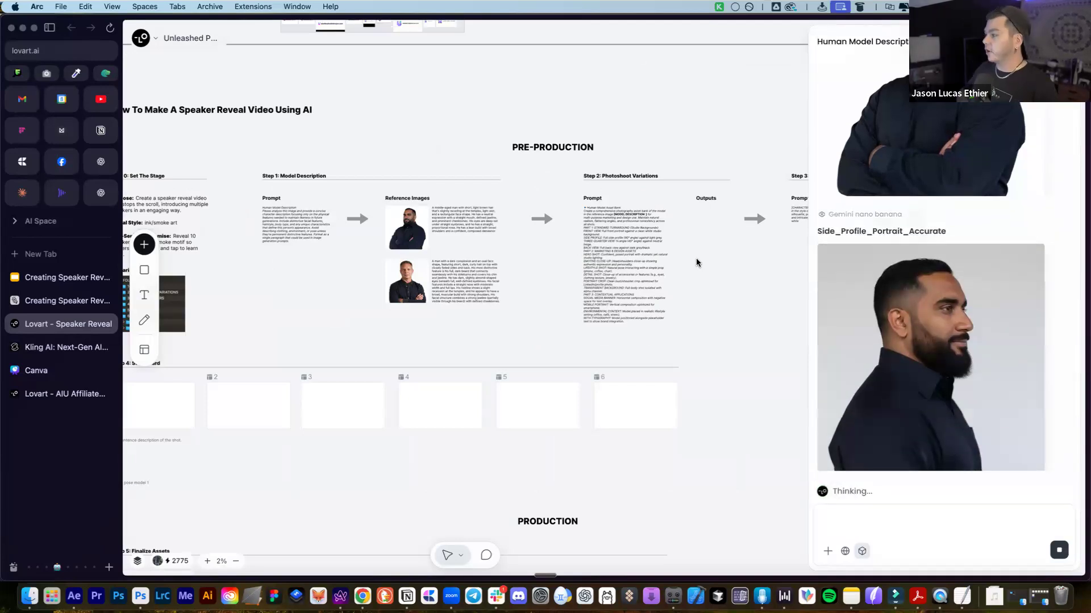
Scroll the canvas over to Step 3: Style Transfer while the turnaround portraits keep generating
{"action": "scroll", "coordinate": [567, 303], "scroll_direction": "up", "scroll_amount": 2}
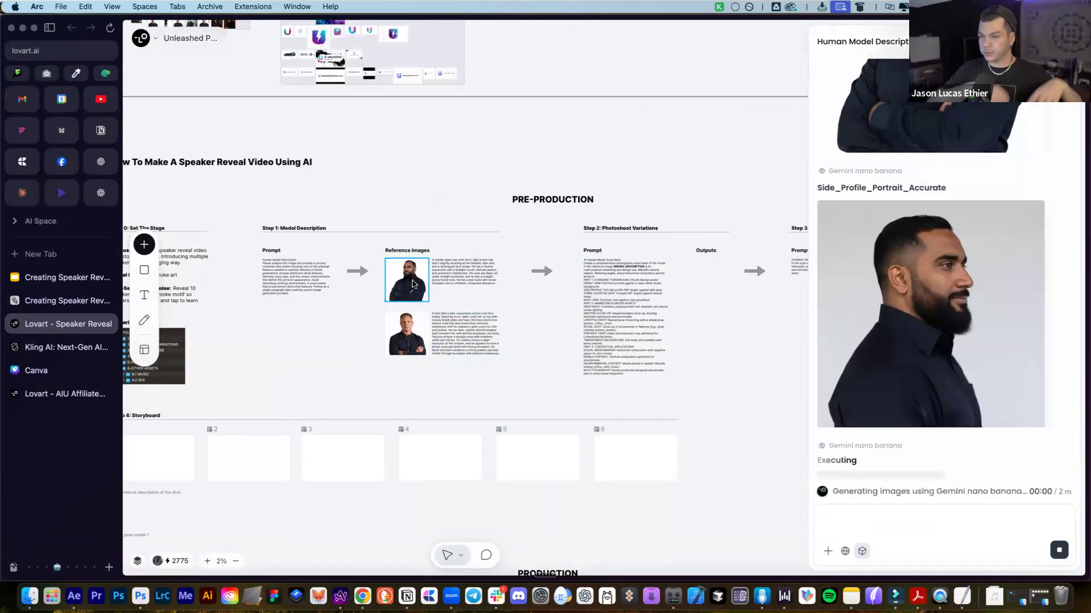
{"action": "scroll", "coordinate": [710, 295], "scroll_direction": "right", "scroll_amount": 5}
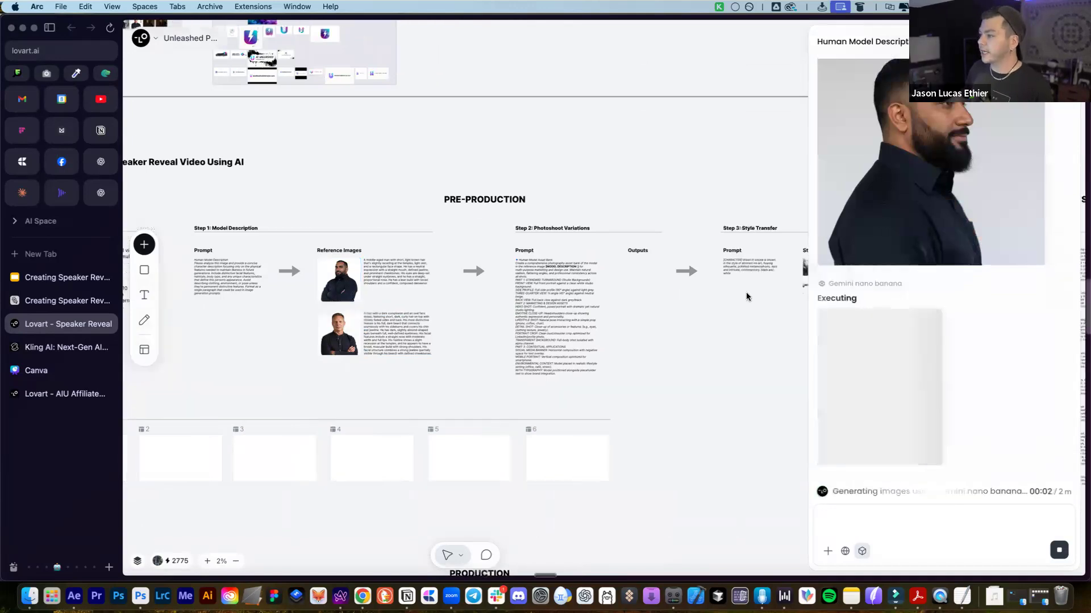
{"action": "scroll", "coordinate": [754, 279], "scroll_direction": "right", "scroll_amount": 3}
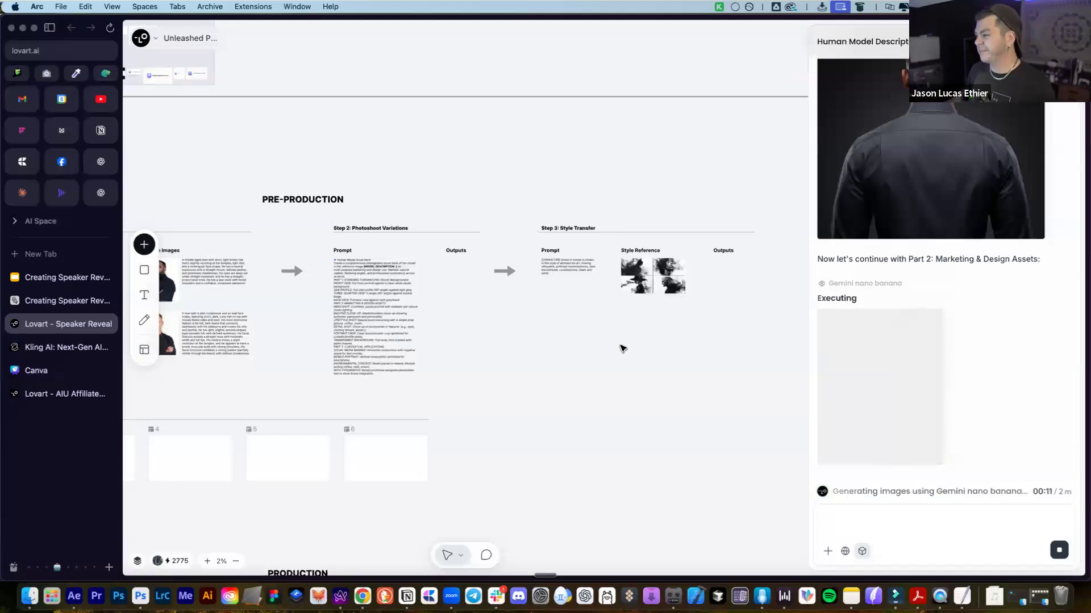
{"action": "scroll", "coordinate": [597, 361], "scroll_direction": "right", "scroll_amount": 10}
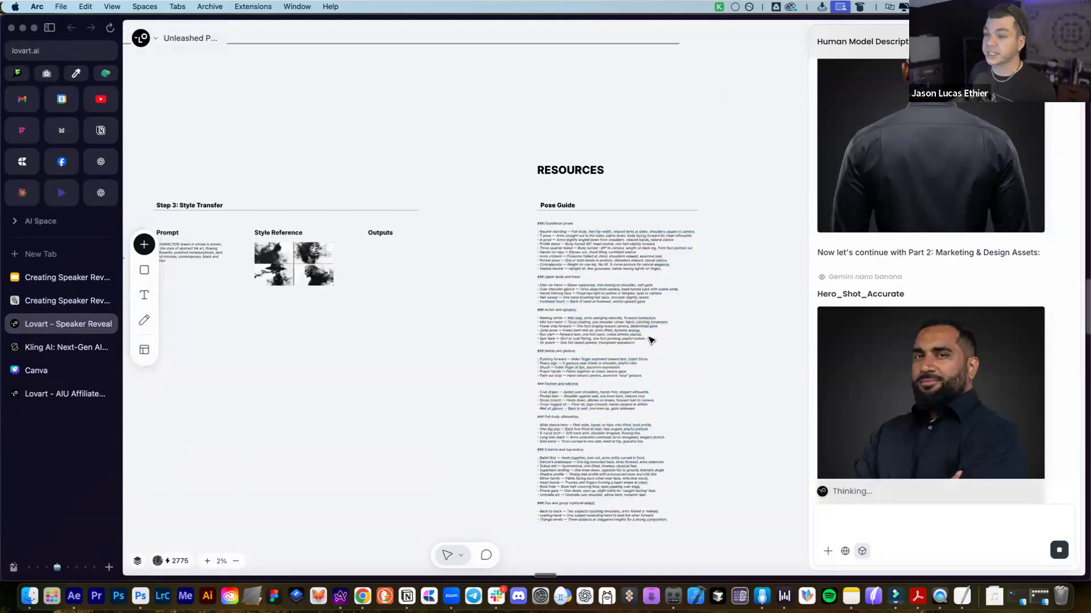
{"action": "scroll", "coordinate": [657, 339], "scroll_direction": "left", "scroll_amount": 3}
{"action": "scroll", "coordinate": [660, 340], "scroll_direction": "down", "scroll_amount": 3}
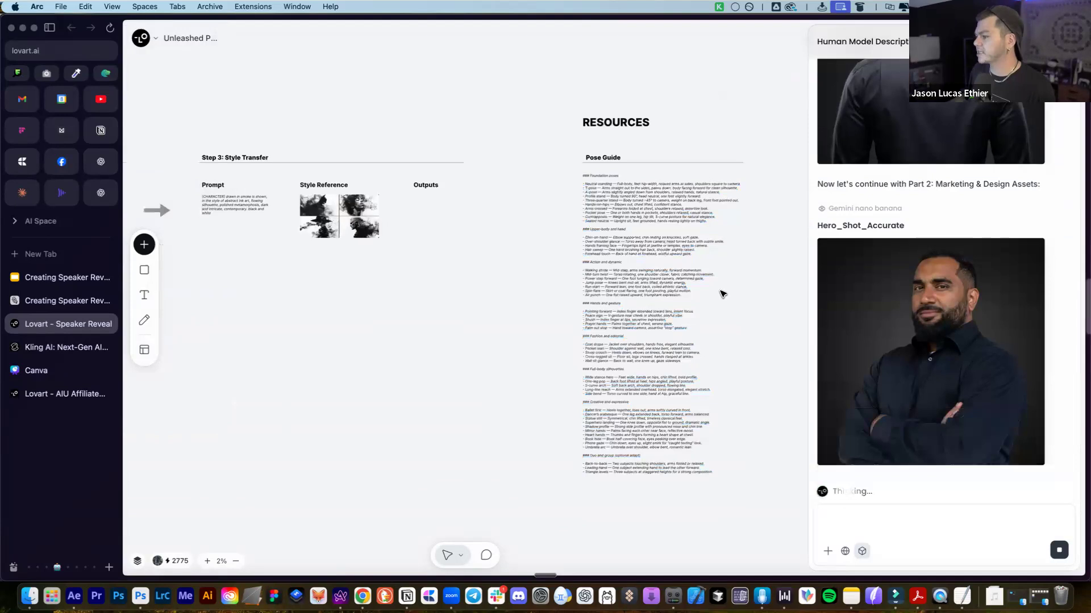
{"action": "scroll", "coordinate": [716, 294], "scroll_direction": "left", "scroll_amount": 2}
{"action": "scroll", "coordinate": [502, 304], "scroll_direction": "left", "scroll_amount": 4}
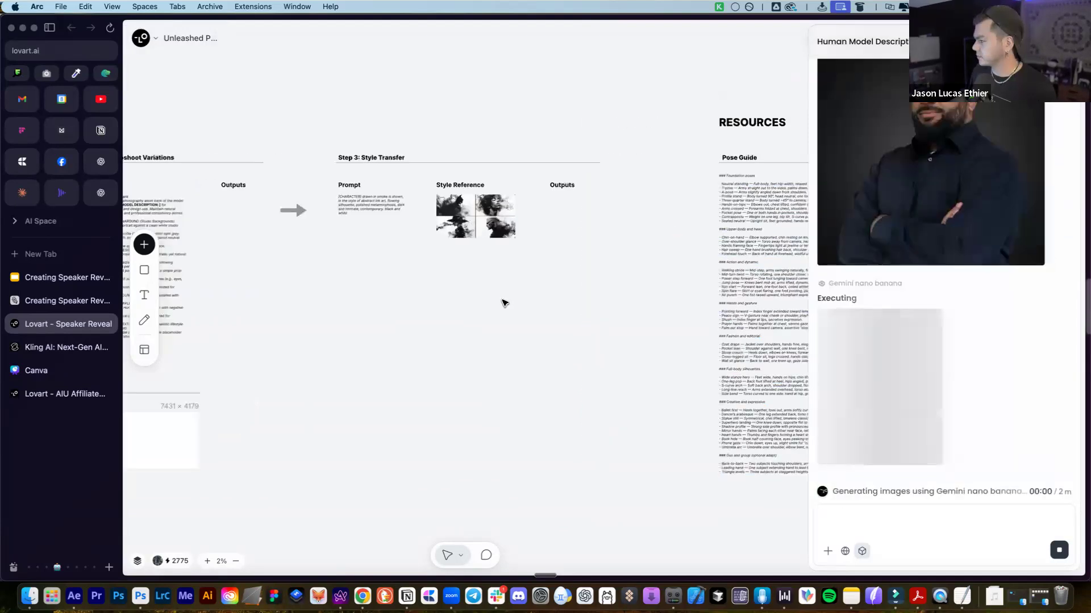
{"action": "scroll", "coordinate": [503, 304], "scroll_direction": "up", "scroll_amount": 2}
{"action": "scroll", "coordinate": [929, 326], "scroll_direction": "up", "scroll_amount": 10}
{"action": "scroll", "coordinate": [929, 328], "scroll_direction": "up", "scroll_amount": 8}
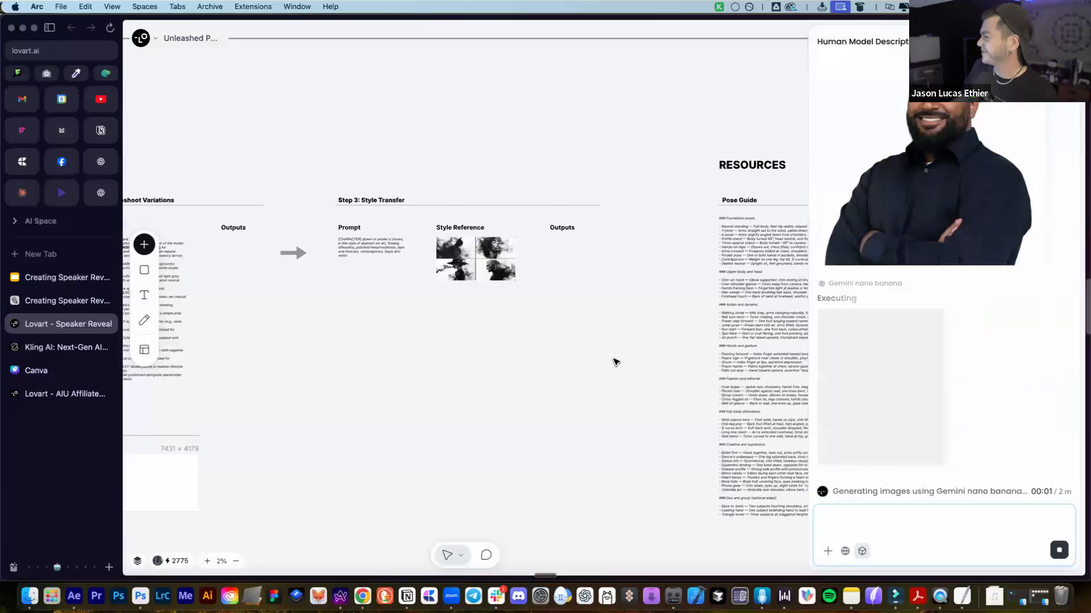
{"action": "scroll", "coordinate": [676, 359], "scroll_direction": "up", "scroll_amount": 1}
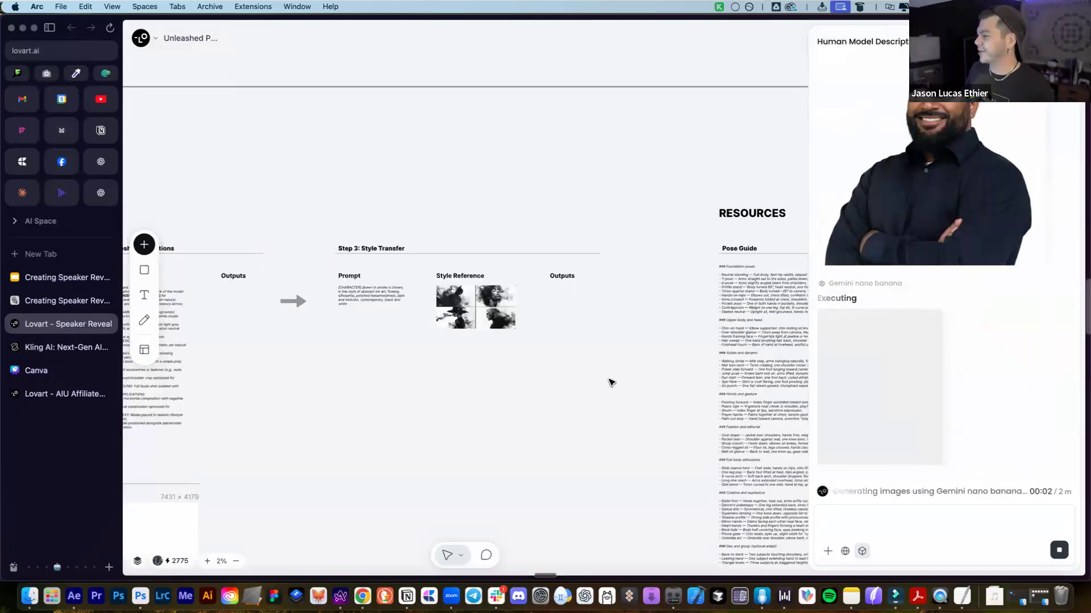
{"action": "scroll", "coordinate": [611, 383], "scroll_direction": "down", "scroll_amount": 1}
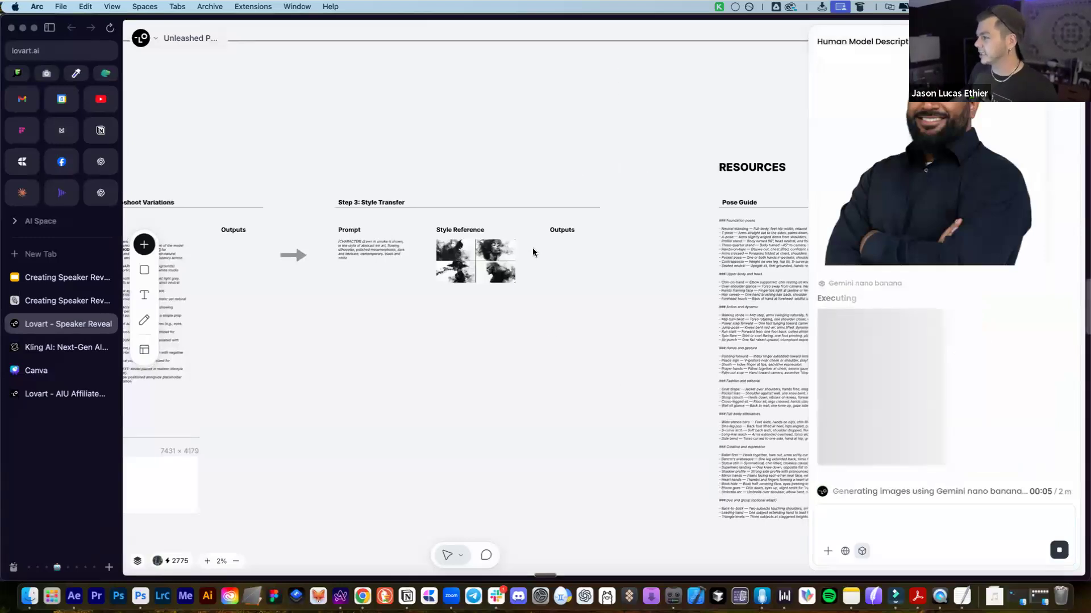
{"action": "scroll", "coordinate": [545, 278], "scroll_direction": "down", "scroll_amount": 1}
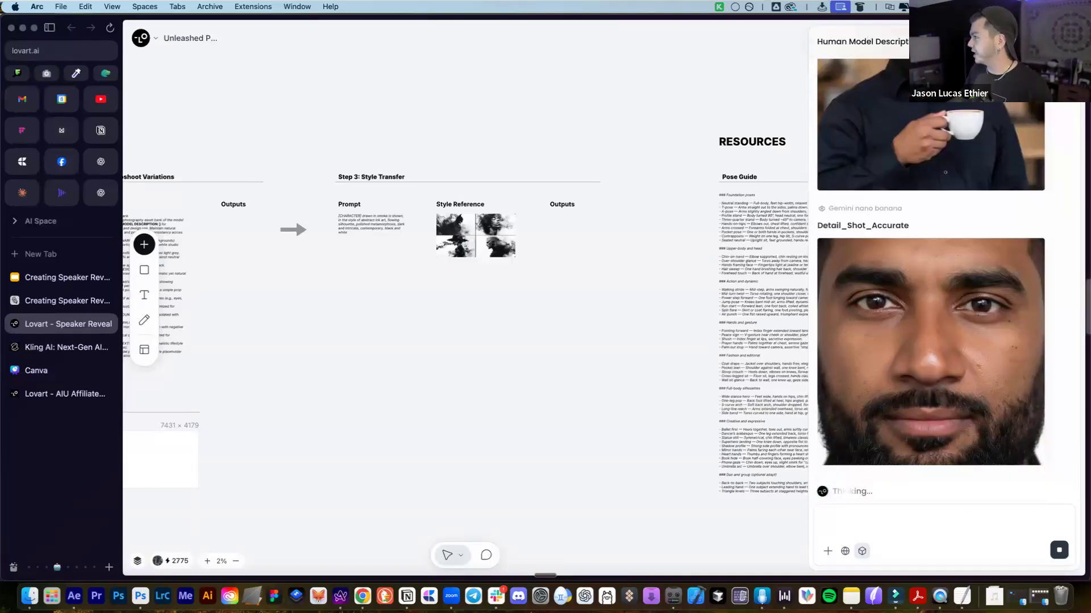
{"action": "left_click", "coordinate": [1063, 42]}
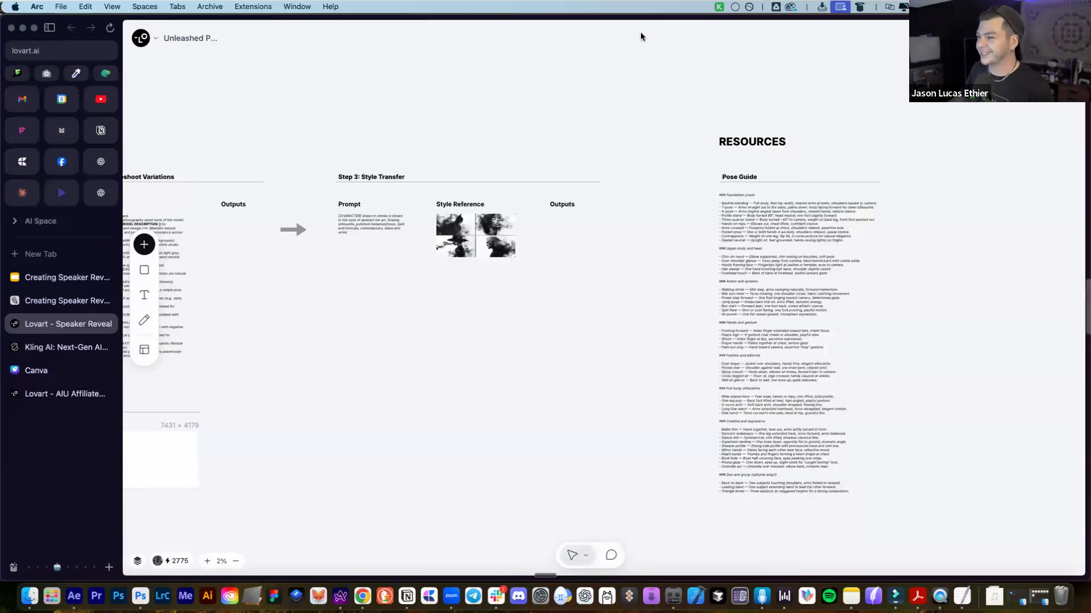
{"action": "scroll", "coordinate": [663, 280], "scroll_direction": "left", "scroll_amount": 5}
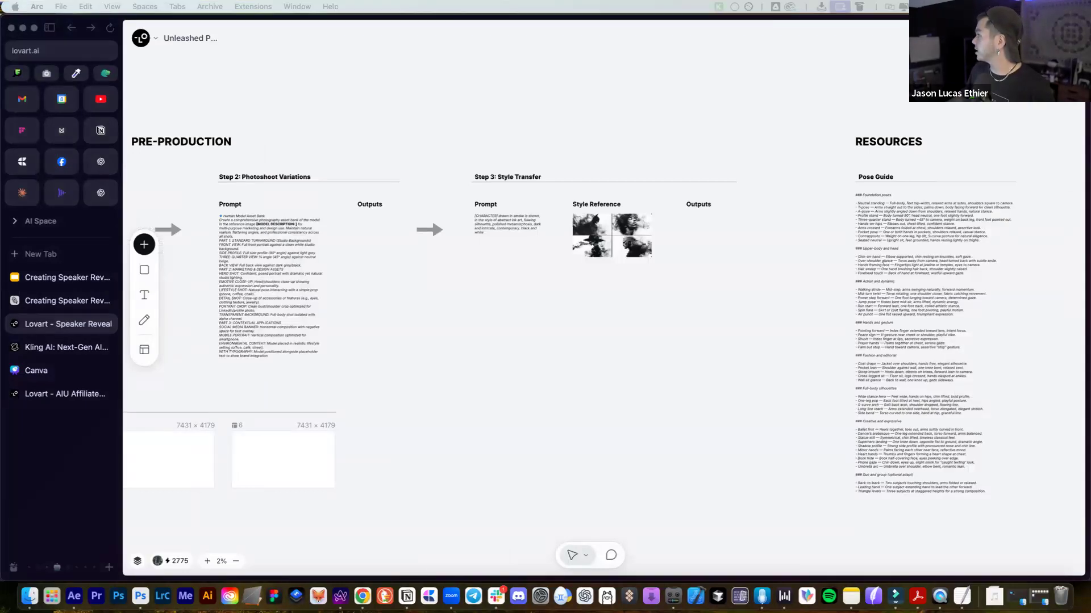
{"action": "scroll", "coordinate": [653, 210], "scroll_direction": "up", "scroll_amount": 4}
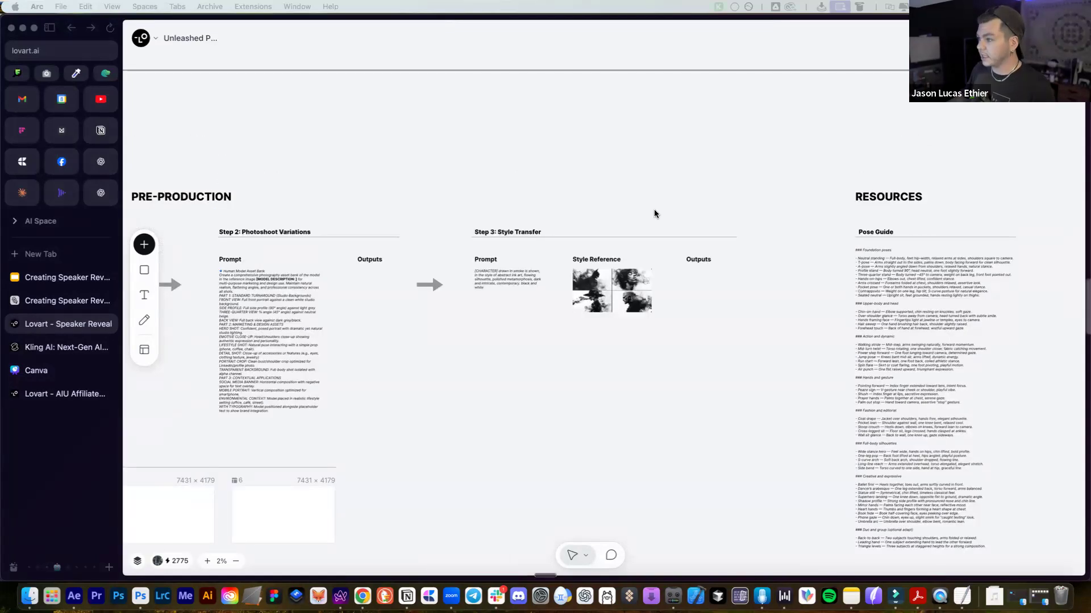
{"action": "left_click", "coordinate": [541, 293]}
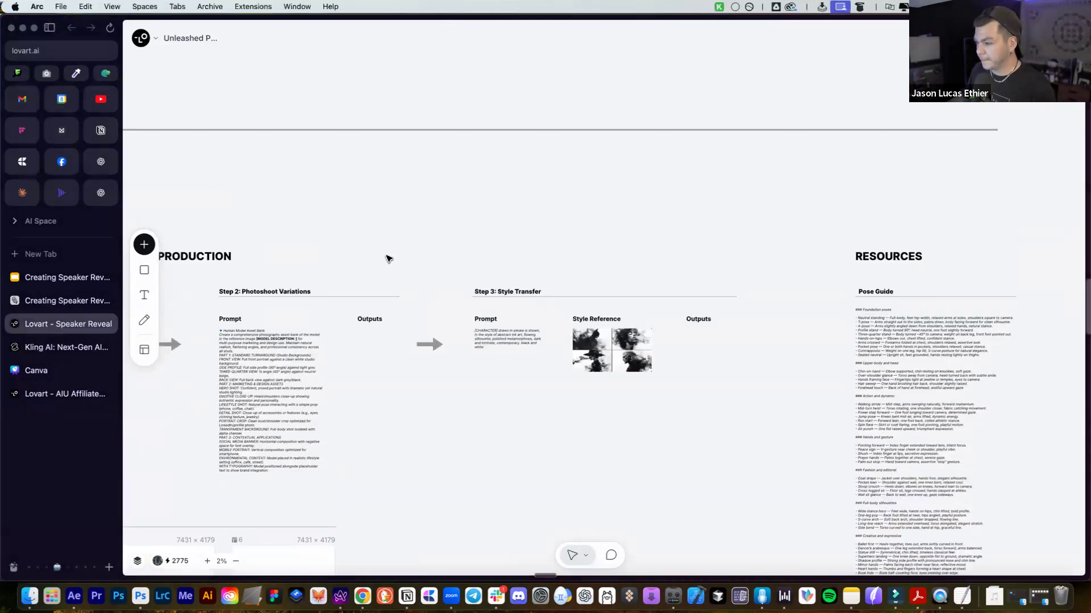
{"action": "scroll", "coordinate": [399, 349], "scroll_direction": "down", "scroll_amount": 2}
{"action": "scroll", "coordinate": [533, 272], "scroll_direction": "left", "scroll_amount": 2}
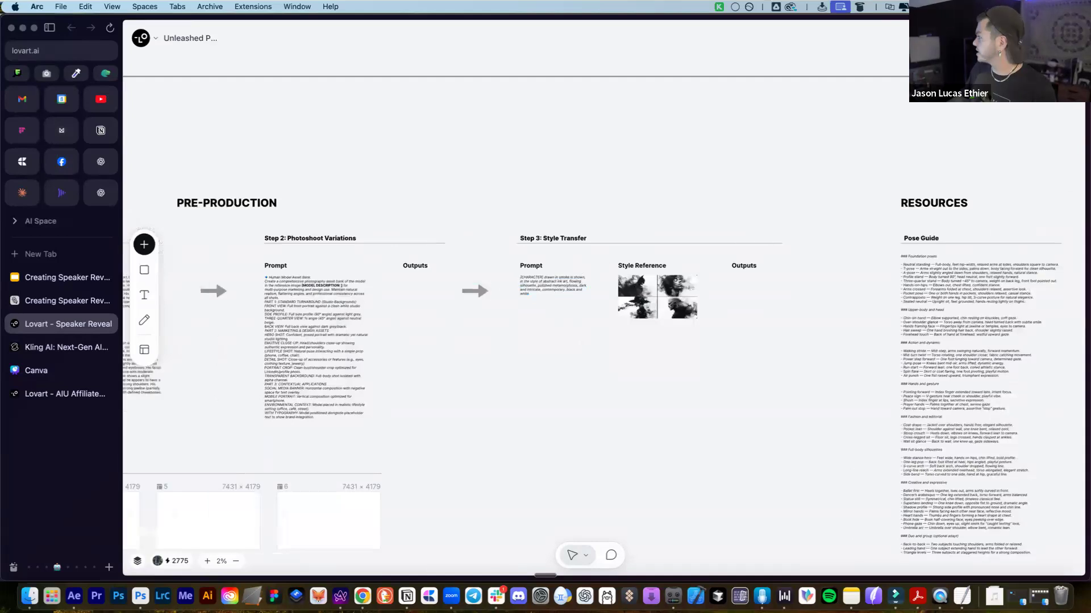
{"action": "scroll", "coordinate": [568, 276], "scroll_direction": "down", "scroll_amount": 6}
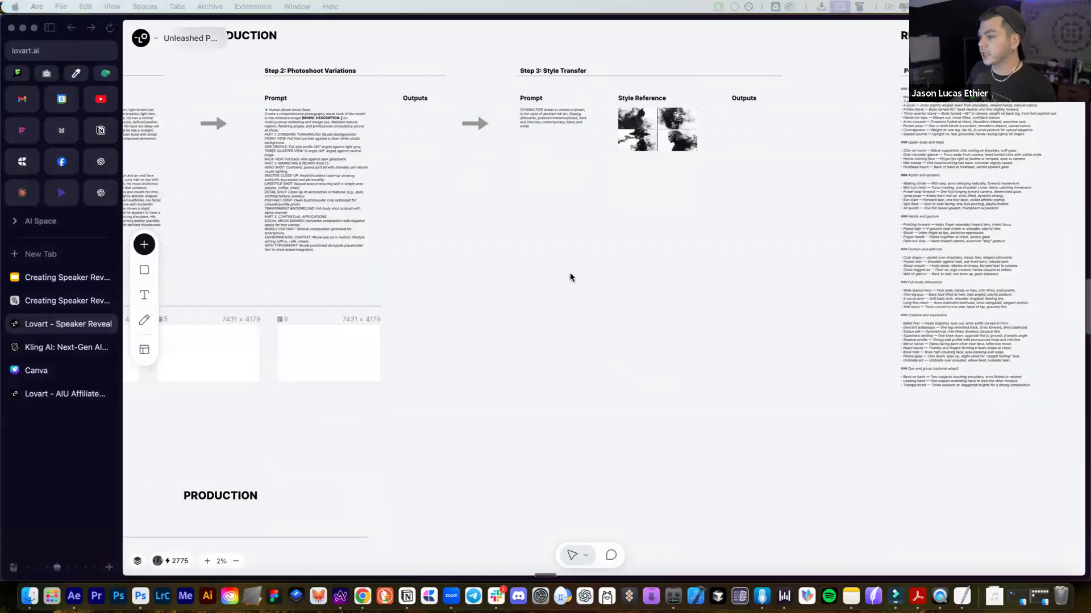
{"action": "scroll", "coordinate": [565, 268], "scroll_direction": "left", "scroll_amount": 2}
{"action": "scroll", "coordinate": [566, 268], "scroll_direction": "up", "scroll_amount": 4}
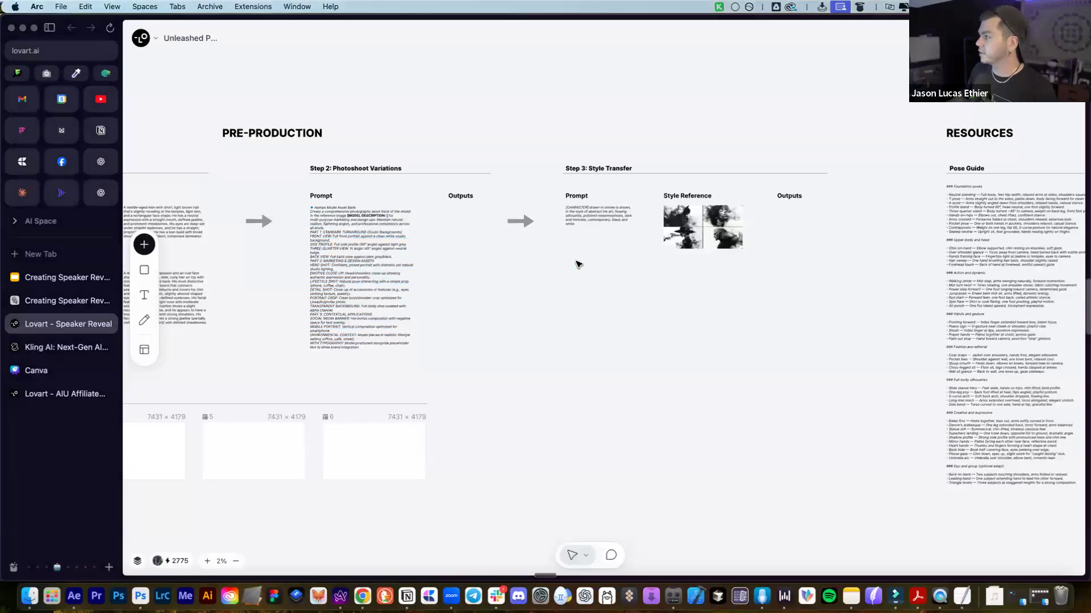
{"action": "scroll", "coordinate": [615, 201], "scroll_direction": "left", "scroll_amount": 2}
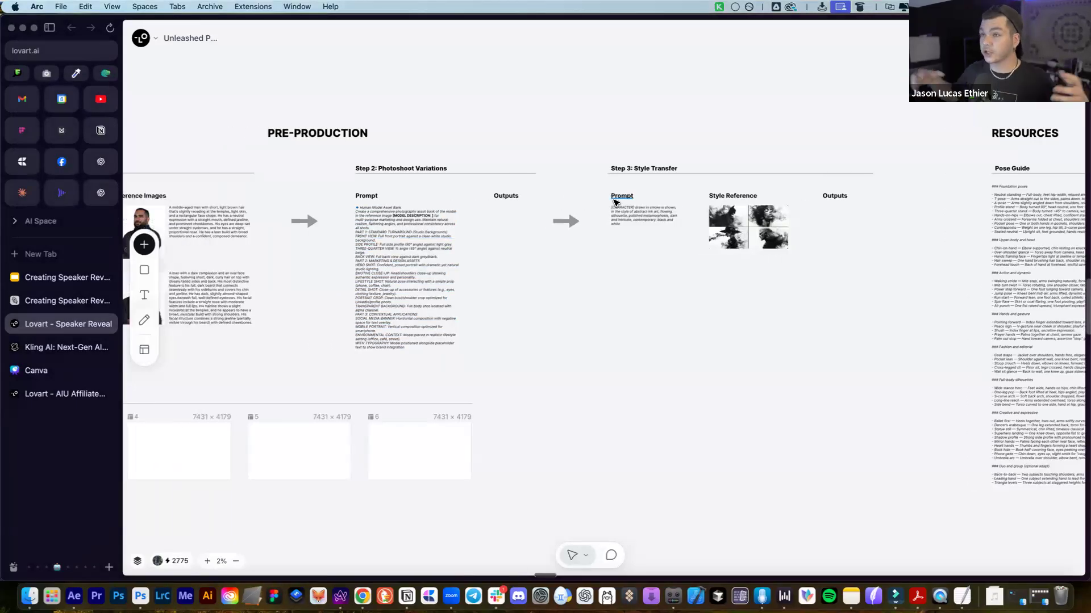
{"action": "left_click", "coordinate": [764, 230]}
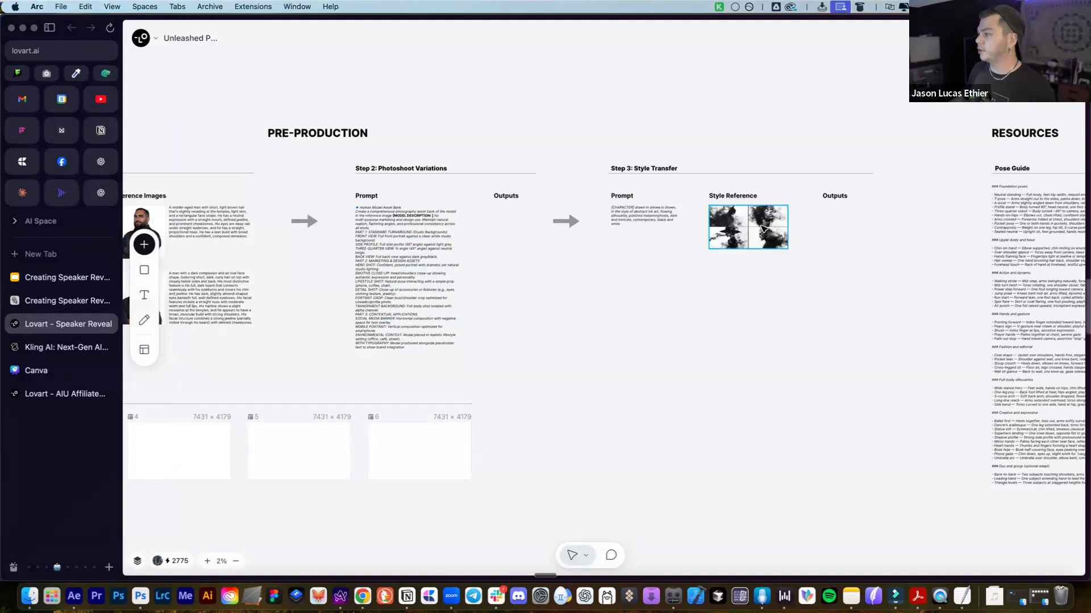
{"action": "scroll", "coordinate": [614, 265], "scroll_direction": "left", "scroll_amount": 2}
{"action": "left_click", "coordinate": [716, 231]}
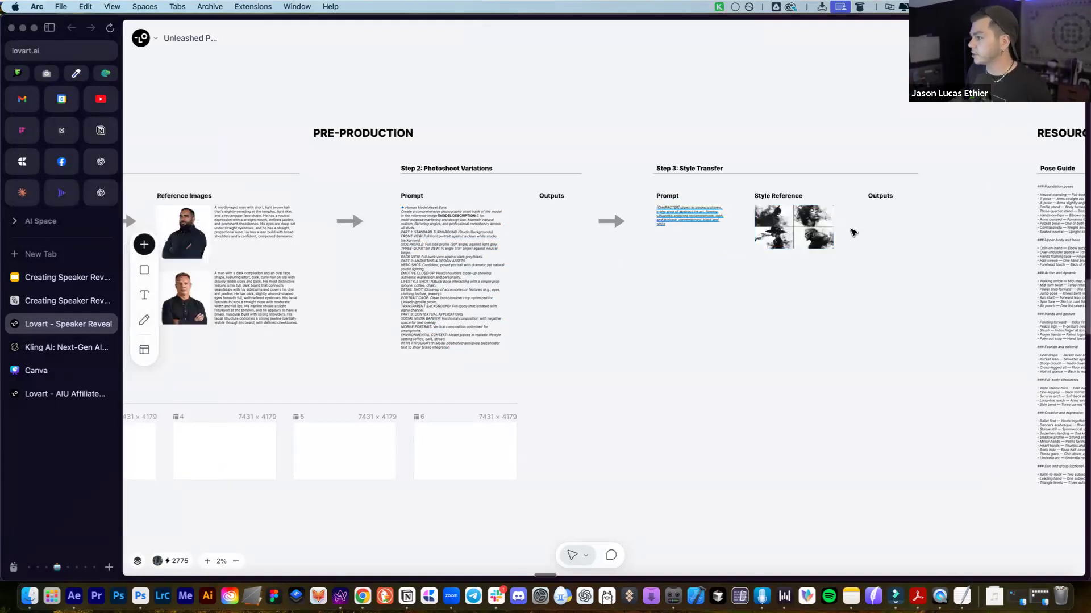
{"action": "scroll", "coordinate": [838, 233], "scroll_direction": "up", "scroll_amount": 2}
{"action": "scroll", "coordinate": [839, 233], "scroll_direction": "right", "scroll_amount": 2}
{"action": "scroll", "coordinate": [719, 212], "scroll_direction": "up", "scroll_amount": 1}
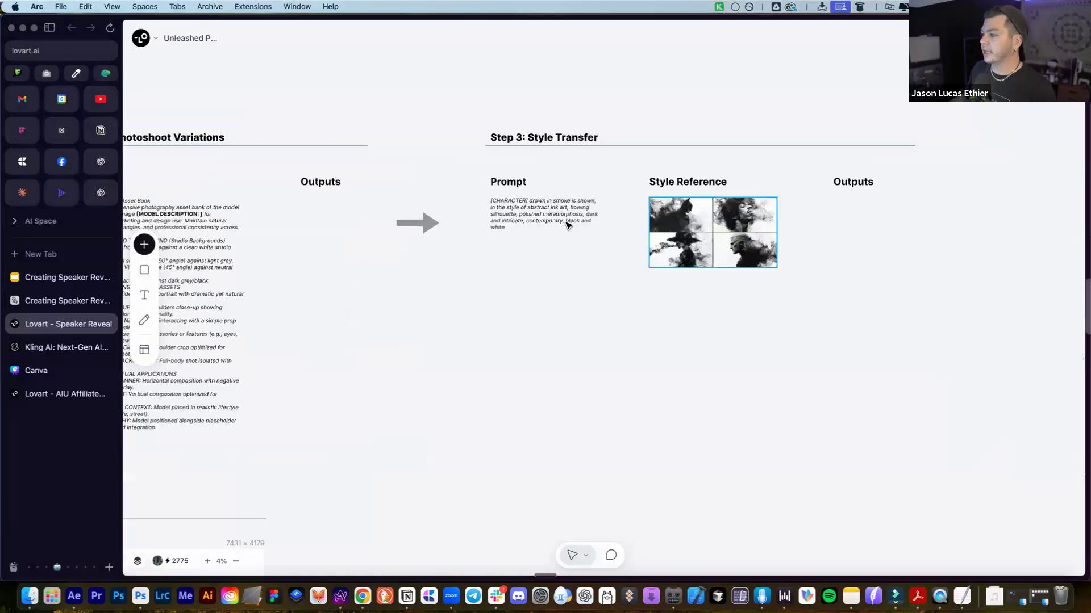
{"action": "scroll", "coordinate": [767, 274], "scroll_direction": "up", "scroll_amount": 2}
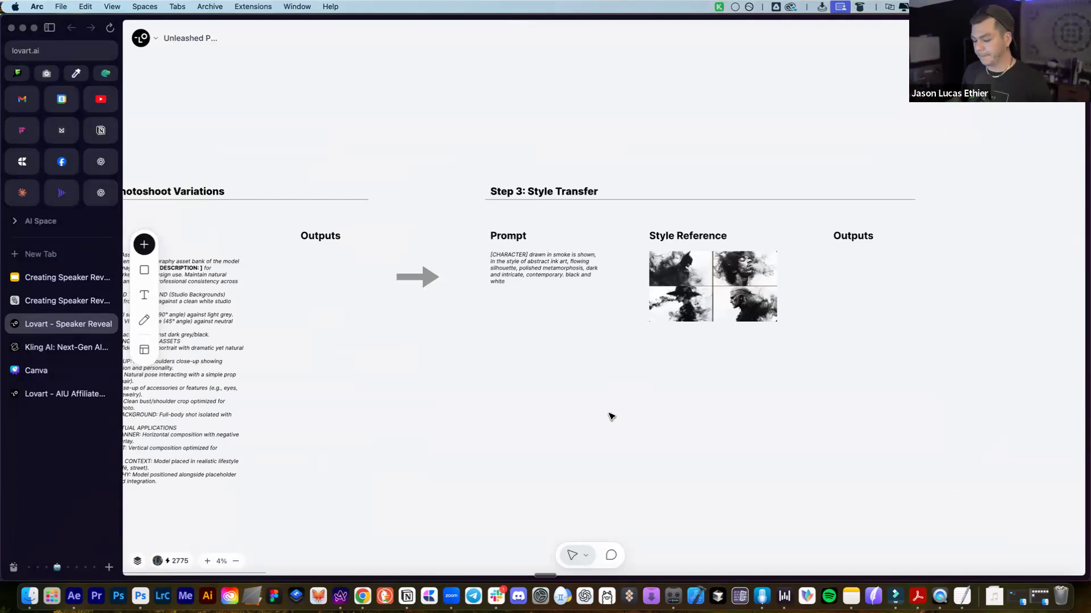
{"action": "scroll", "coordinate": [616, 392], "scroll_direction": "down", "scroll_amount": 2}
{"action": "scroll", "coordinate": [618, 393], "scroll_direction": "down", "scroll_amount": 2}
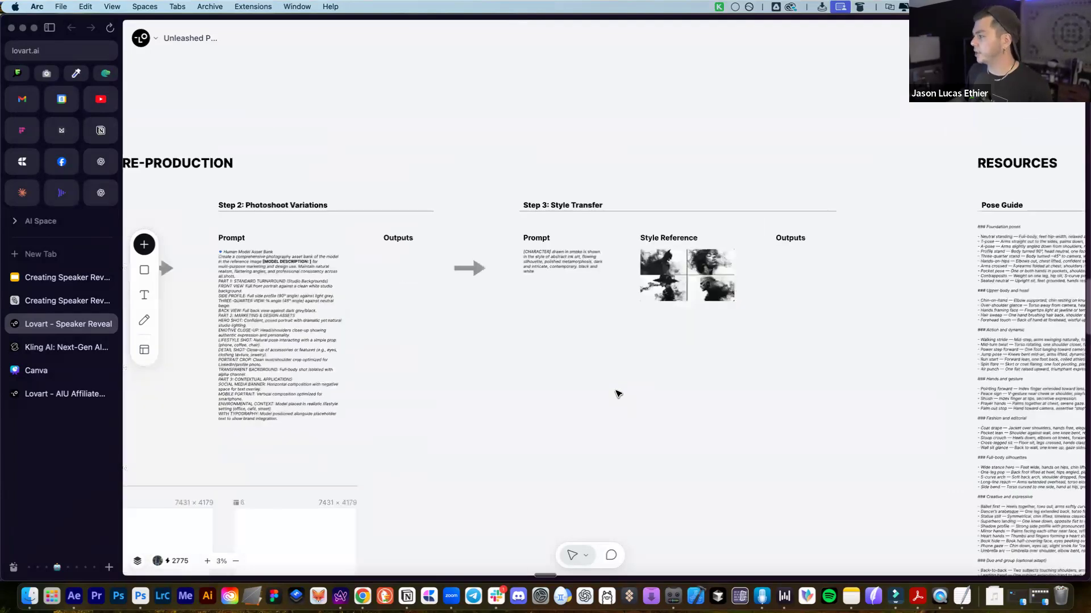
{"action": "scroll", "coordinate": [618, 394], "scroll_direction": "left", "scroll_amount": 6}
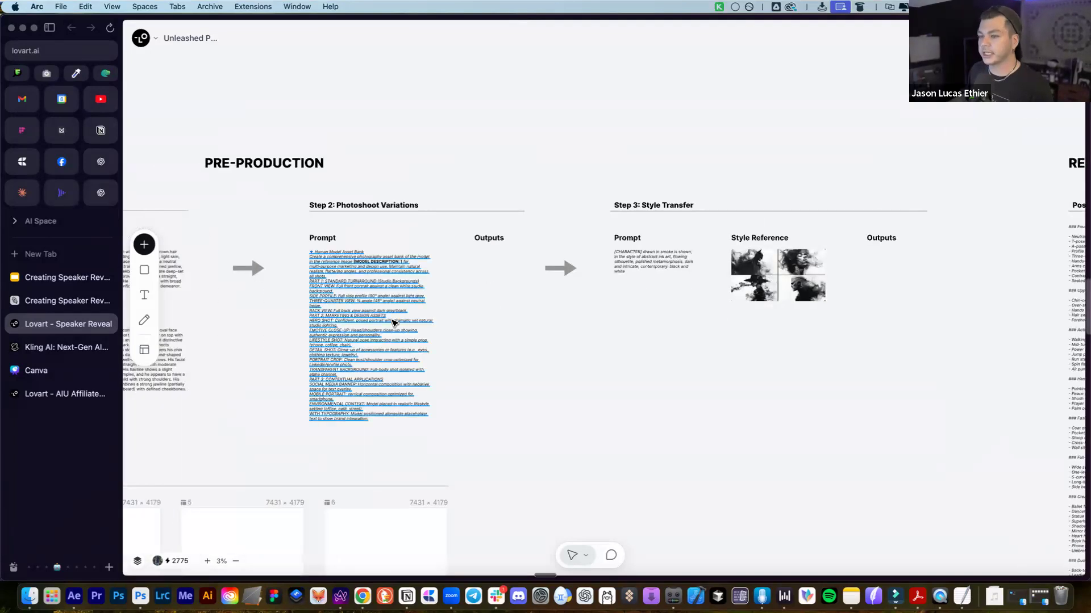
{"action": "scroll", "coordinate": [392, 323], "scroll_direction": "left", "scroll_amount": 2}
{"action": "left_click", "coordinate": [177, 276]}
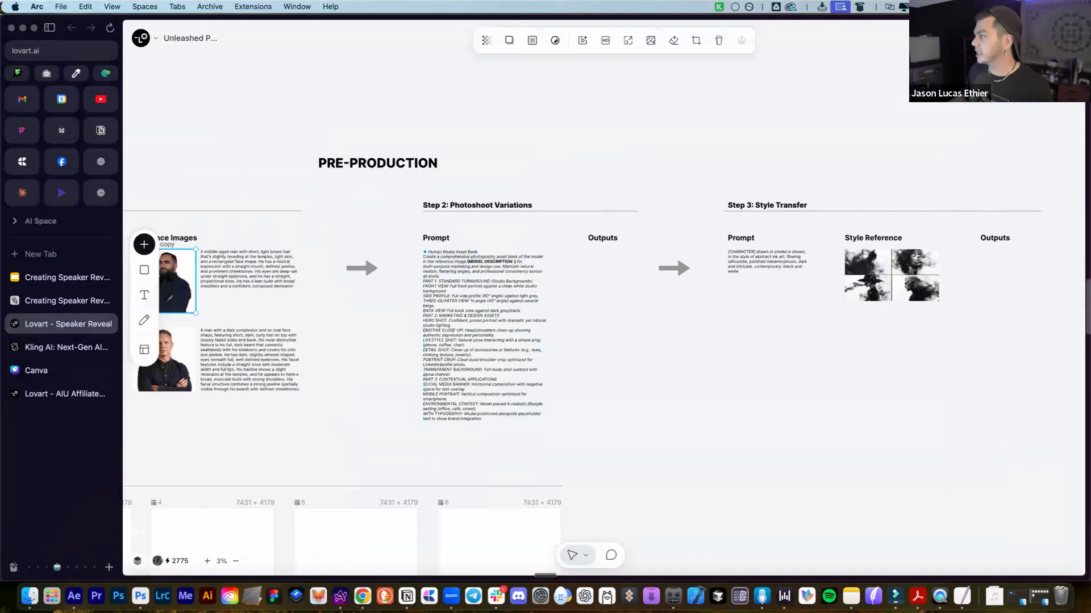
Reopen the chat, start a fresh conversation, and attach the first speaker's headshot
{"action": "left_click", "coordinate": [1060, 550]}
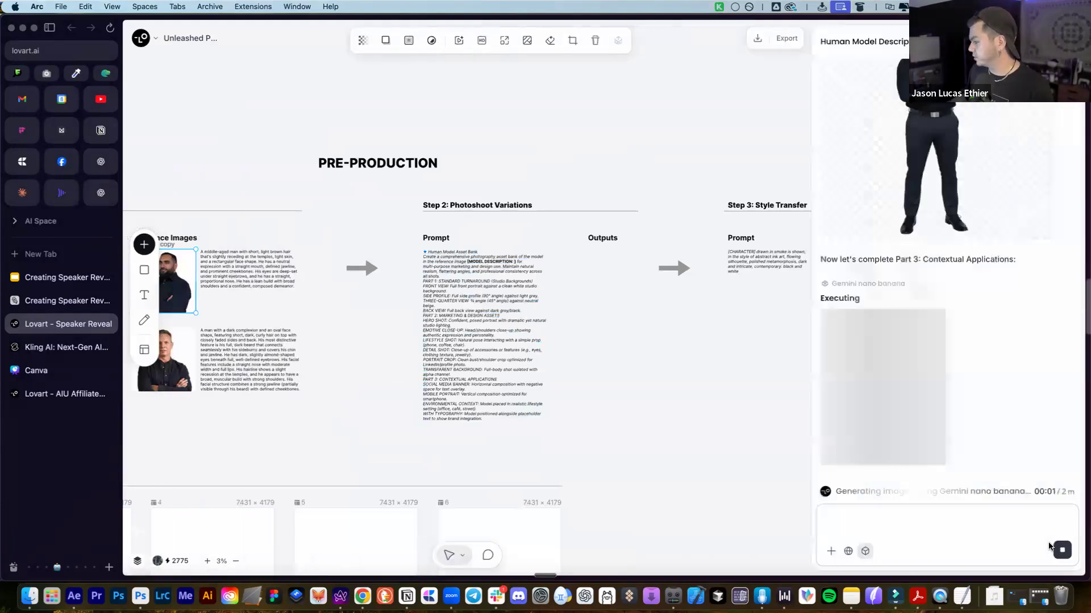
{"action": "scroll", "coordinate": [978, 370], "scroll_direction": "up", "scroll_amount": 5}
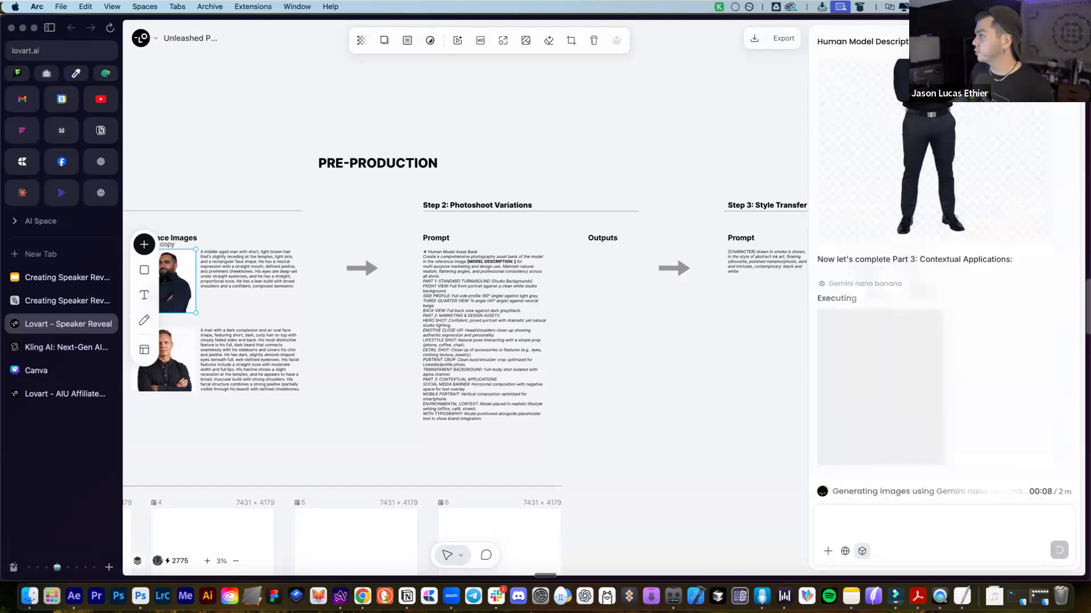
{"action": "left_click", "coordinate": [994, 42]}
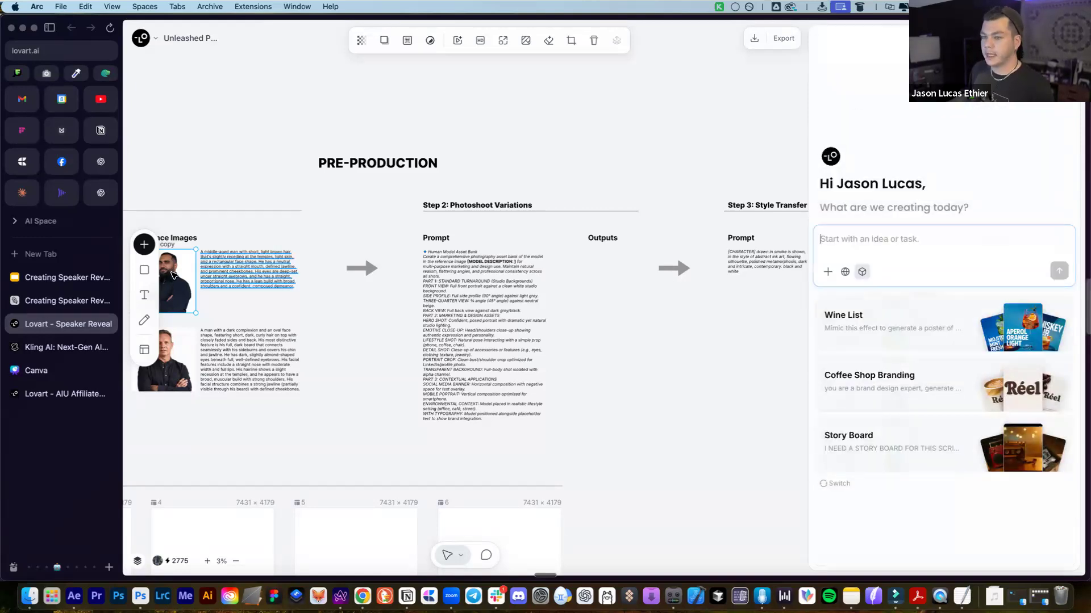
{"action": "left_click", "coordinate": [173, 276]}
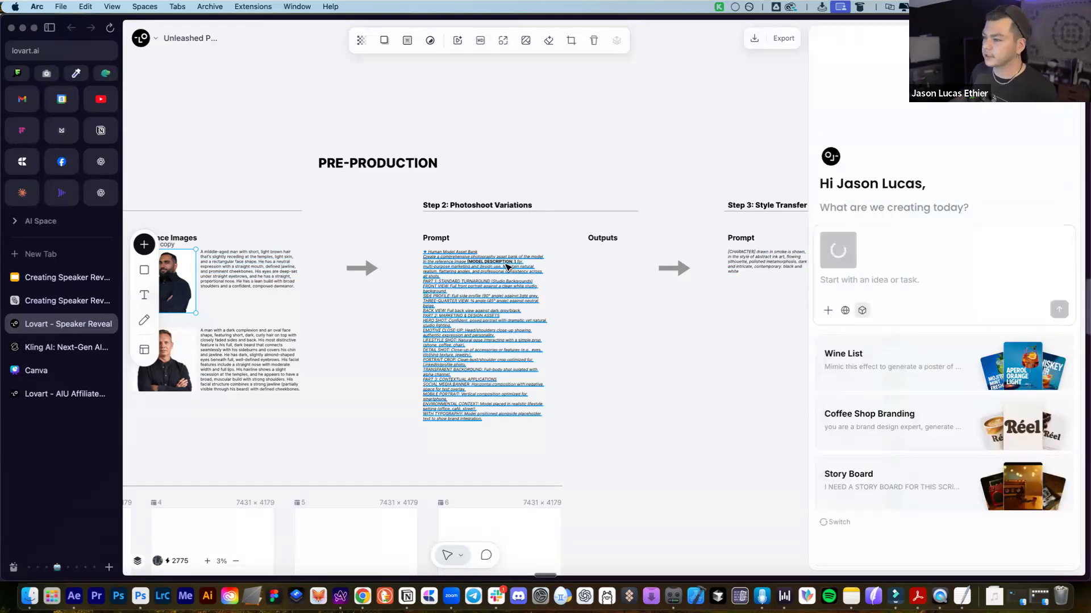
{"action": "left_click", "coordinate": [580, 253]}
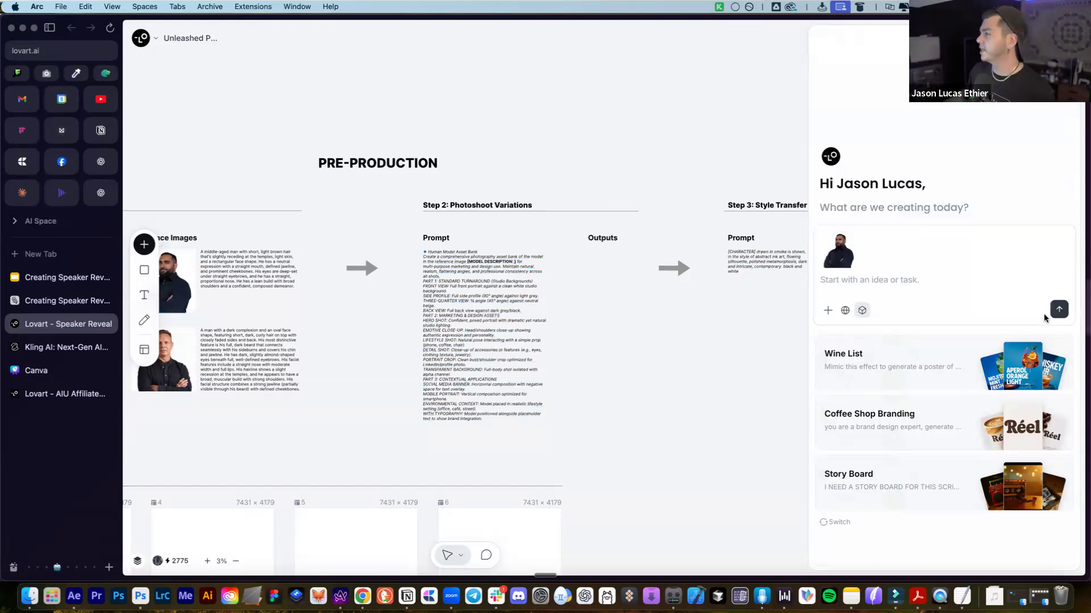
Attach the second speaker's reference photo and select the Step 3 Style Transfer prompt box
{"action": "scroll", "coordinate": [675, 290], "scroll_direction": "right", "scroll_amount": 5}
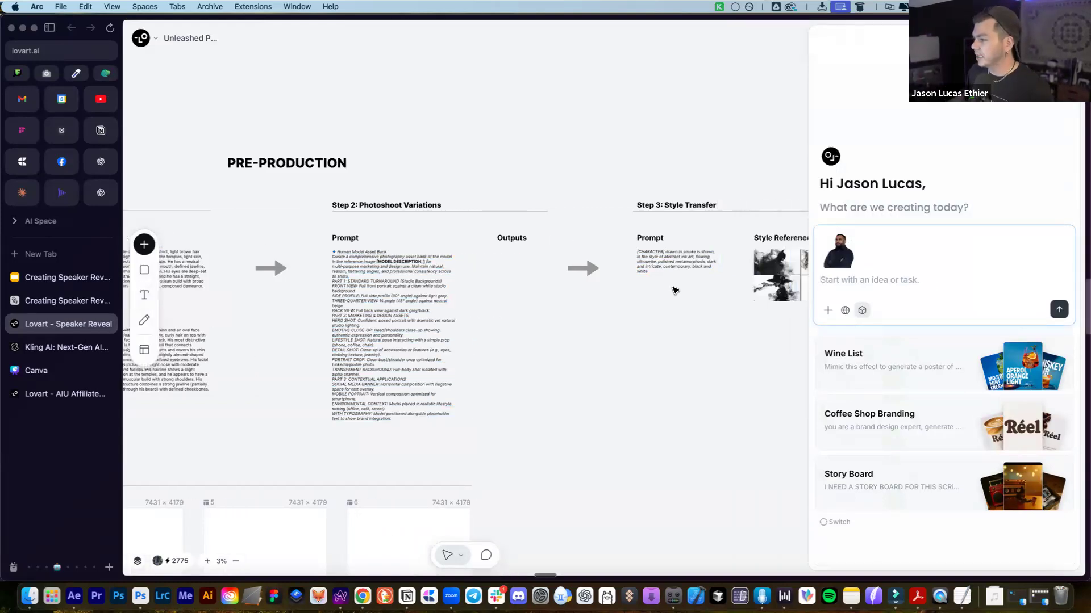
{"action": "left_click", "coordinate": [586, 261]}
{"action": "scroll", "coordinate": [263, 306], "scroll_direction": "left", "scroll_amount": 4}
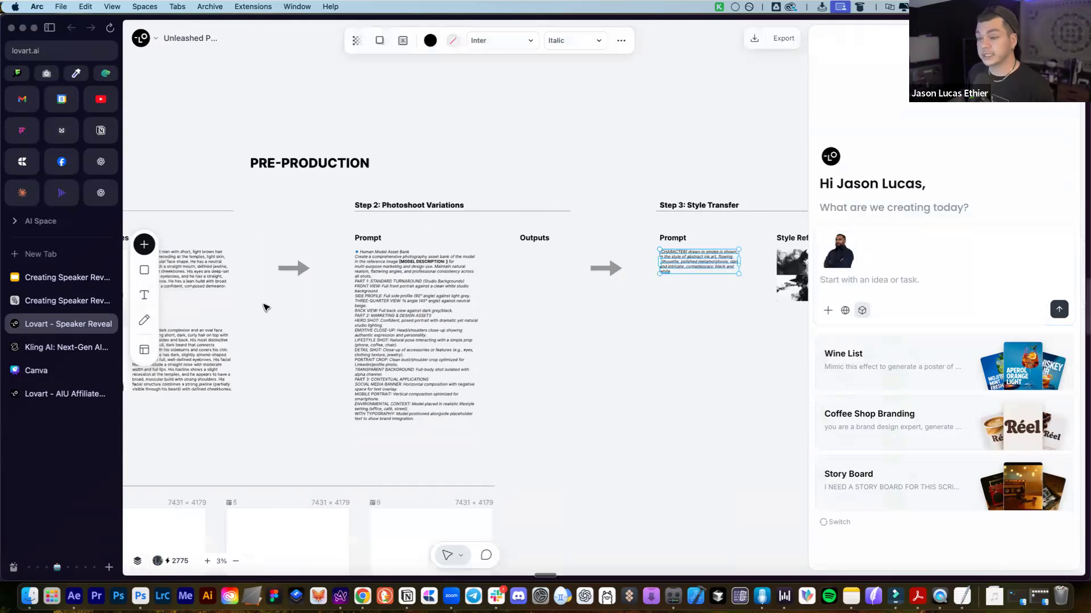
{"action": "scroll", "coordinate": [263, 307], "scroll_direction": "left", "scroll_amount": 5}
{"action": "left_click", "coordinate": [250, 346]}
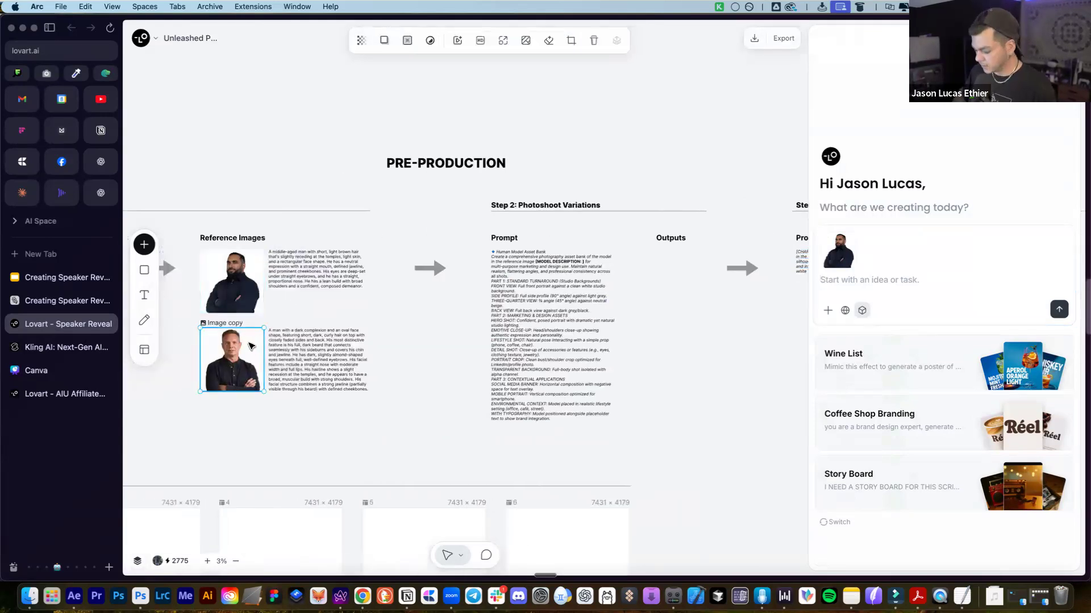
{"action": "scroll", "coordinate": [757, 305], "scroll_direction": "right", "scroll_amount": 3}
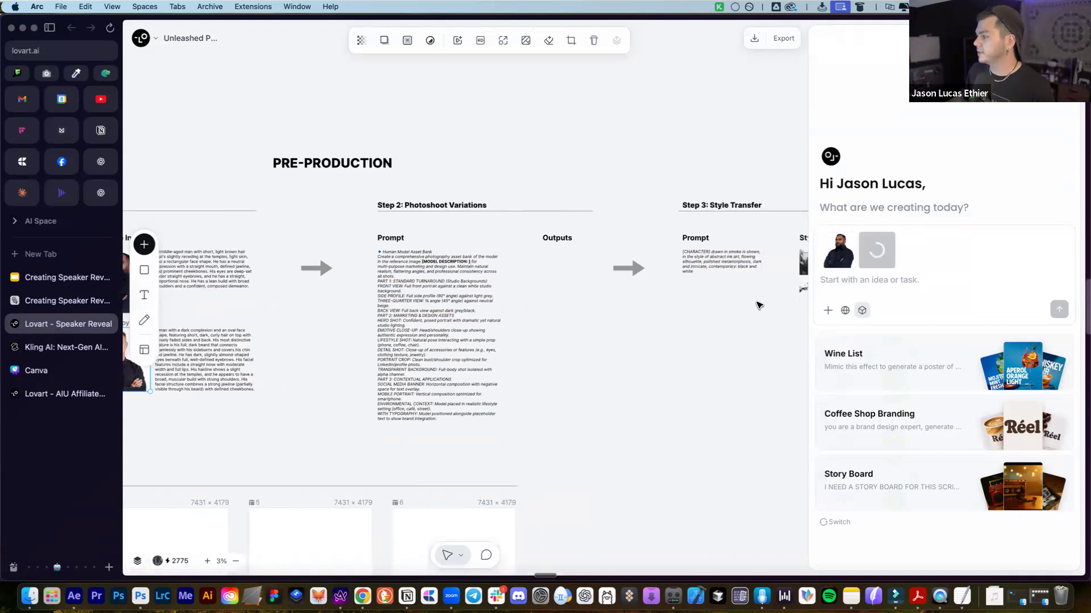
{"action": "scroll", "coordinate": [757, 307], "scroll_direction": "right", "scroll_amount": 5}
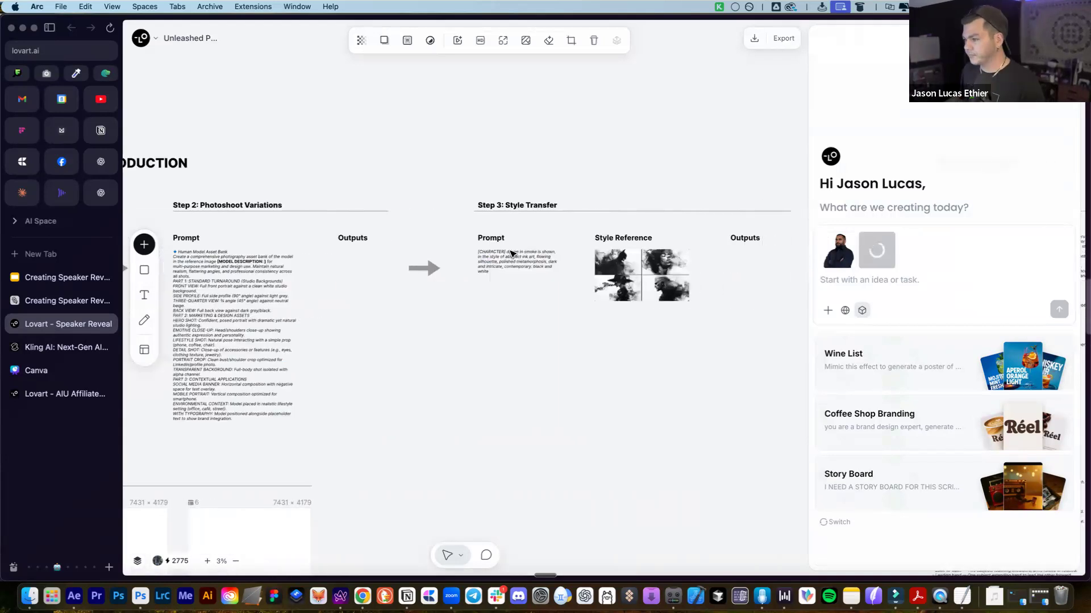
{"action": "left_click", "coordinate": [523, 264]}
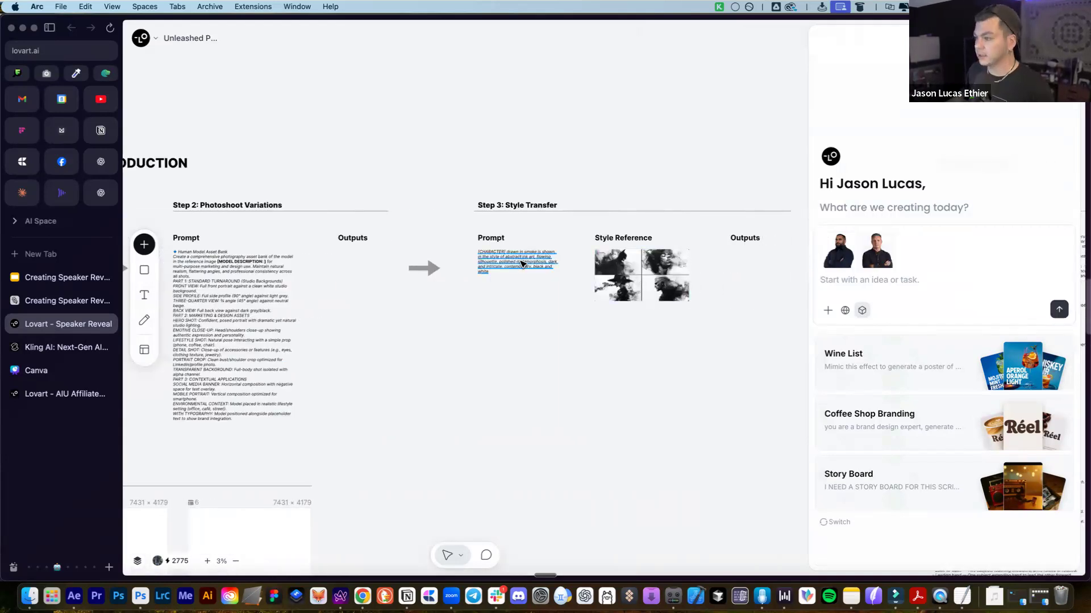
{"action": "left_click", "coordinate": [523, 264]}
Copy the full Step 3 smoke-in-ink-art prompt text into the chat message
{"action": "left_click", "coordinate": [938, 277]}
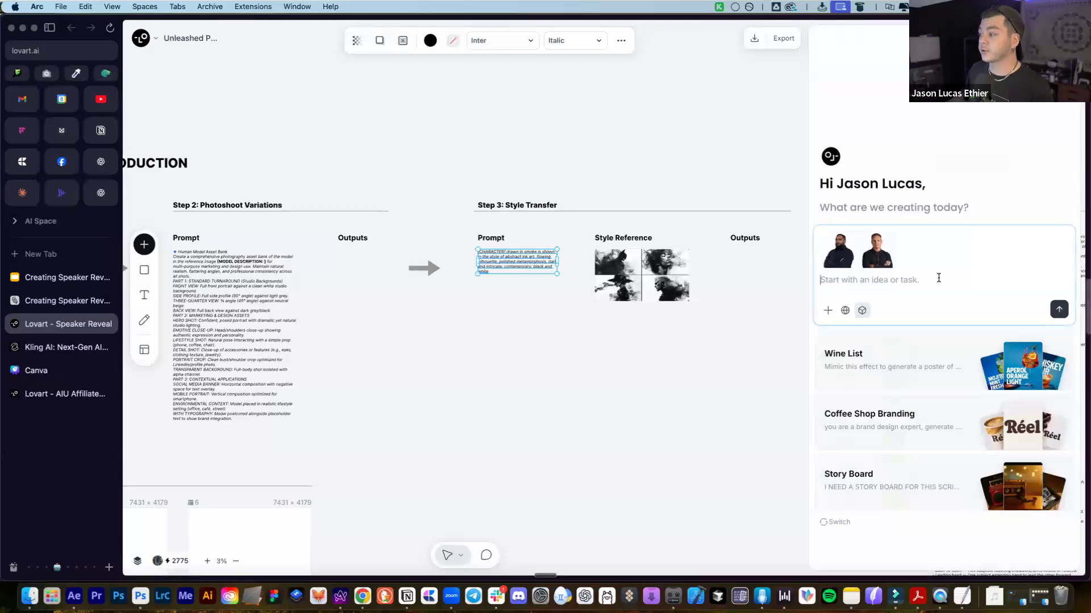
{"action": "key", "text": "super+v"}
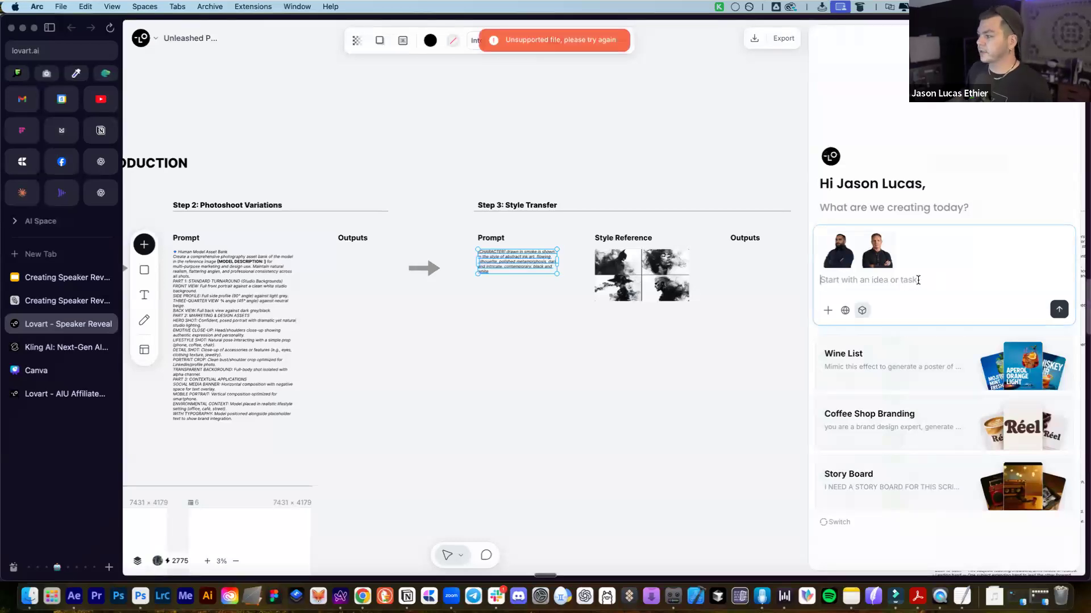
{"action": "left_click", "coordinate": [509, 275]}
{"action": "key", "text": "super+a"}
{"action": "key", "text": "super+c"}
{"action": "left_click", "coordinate": [903, 277]}
{"action": "key", "text": "super+v"}
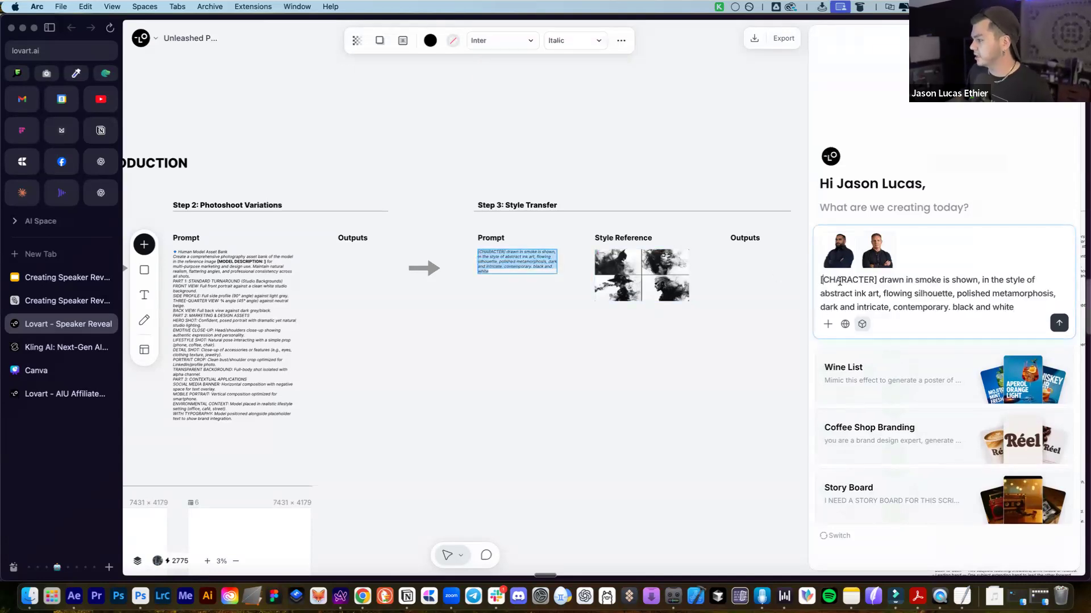
Prepend 'for both of these characters, create the following:' and send the request
{"action": "left_click", "coordinate": [820, 279]}
{"action": "key", "text": "shift+Return"}
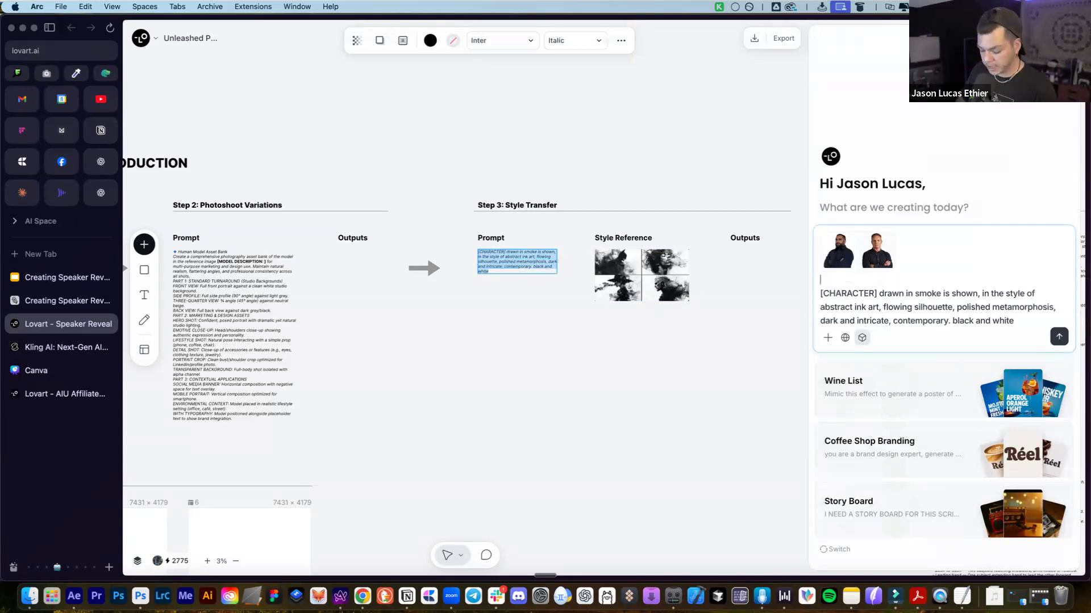
{"action": "type", "text": "for both of e"}
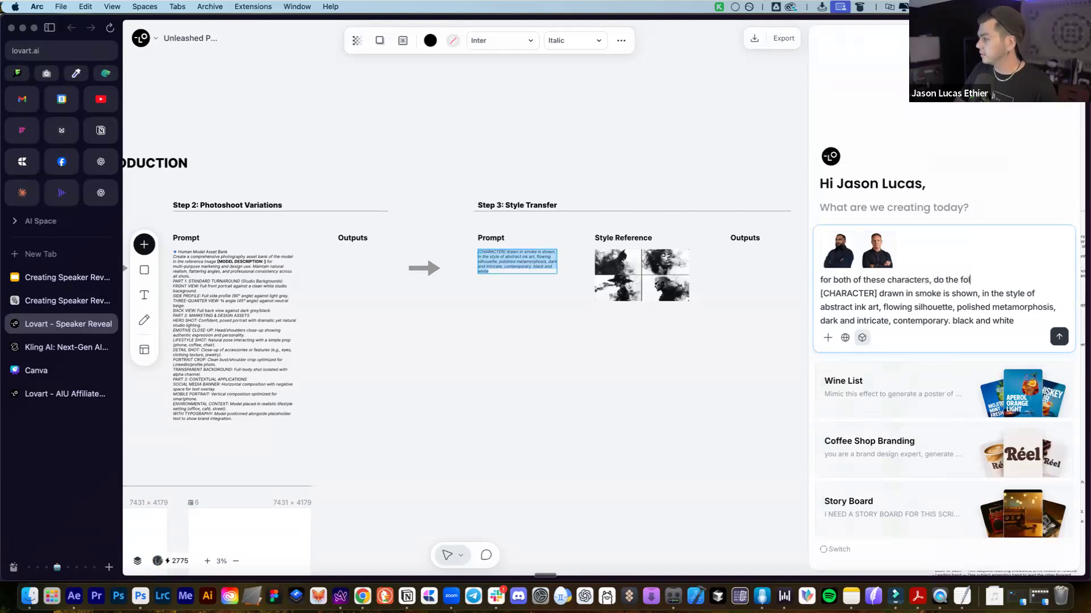
{"action": "key", "text": "BackSpace"}
{"action": "key", "text": "BackSpace"}
{"action": "type", "text": "create"}
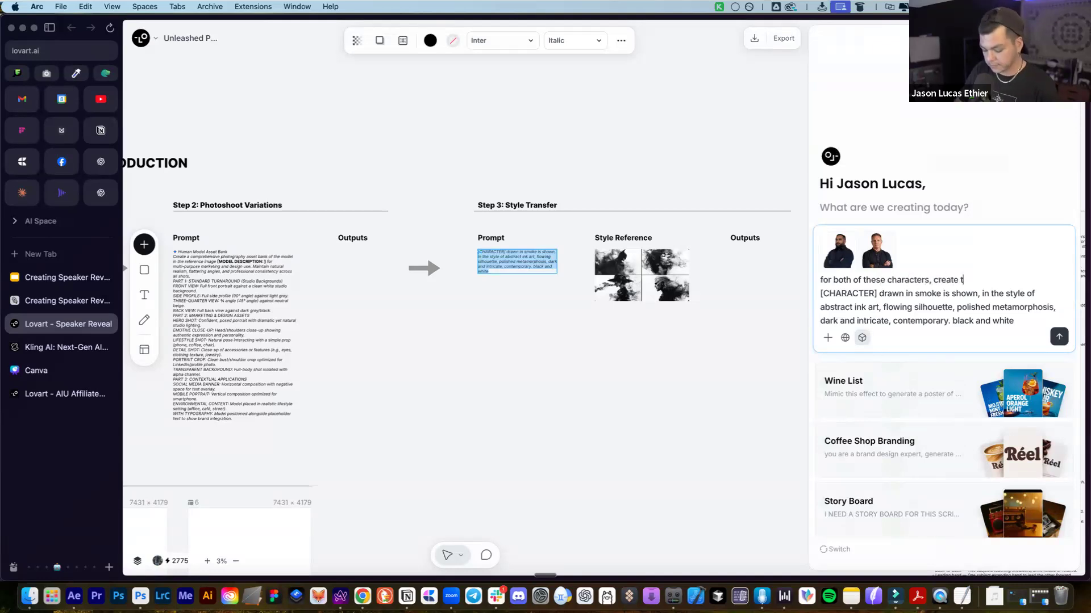
{"action": "key", "text": "Return"}
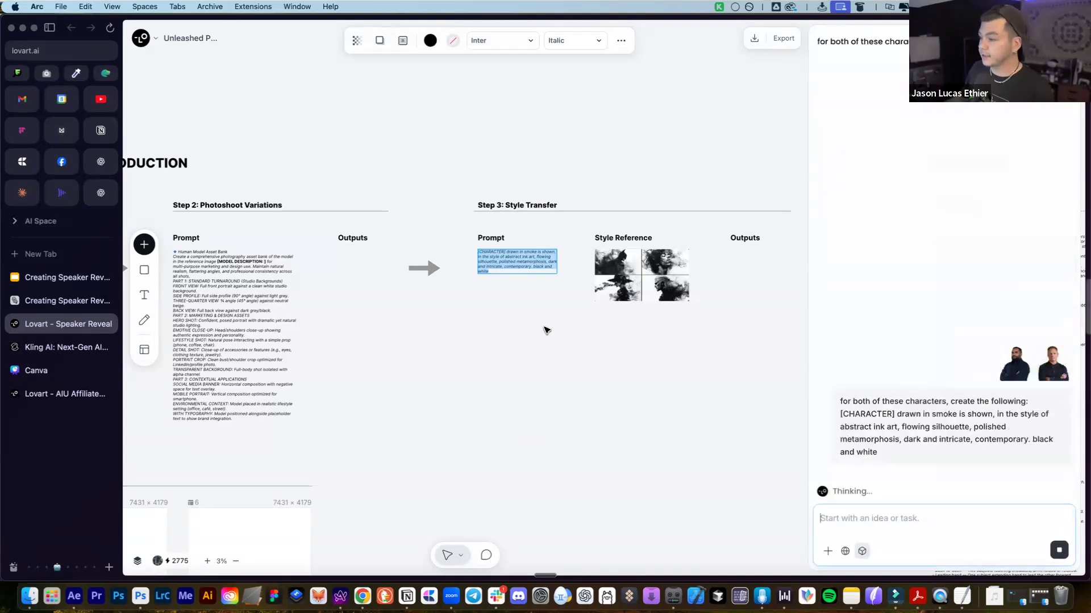
Review the prompt's smoke, ink-art and silhouette phrases, and nudge the Style Reference image slightly up
{"action": "left_click", "coordinate": [543, 329]}
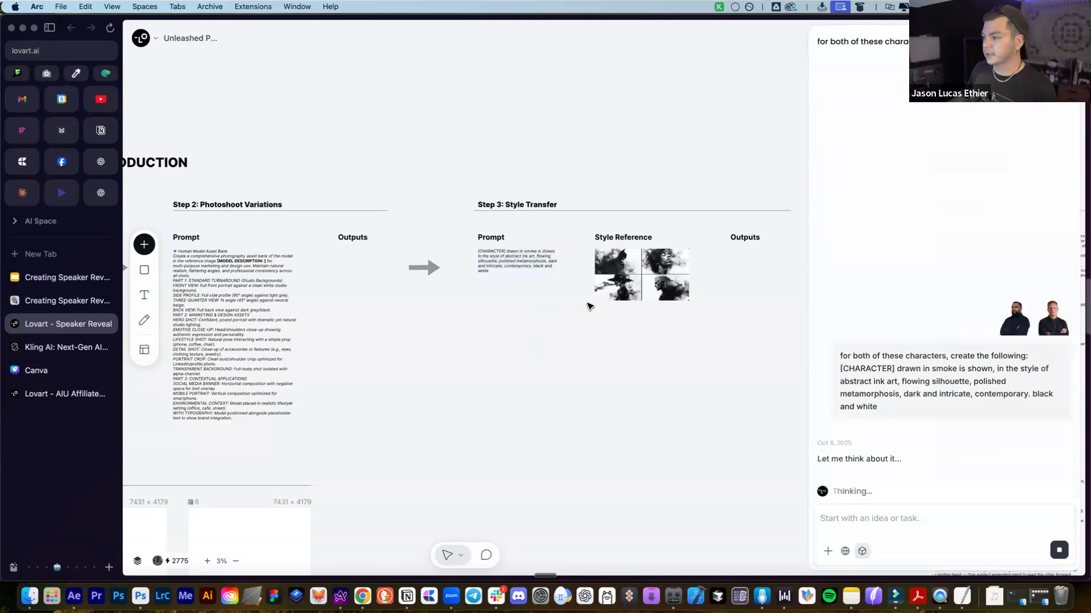
{"action": "scroll", "coordinate": [568, 304], "scroll_direction": "right", "scroll_amount": 4}
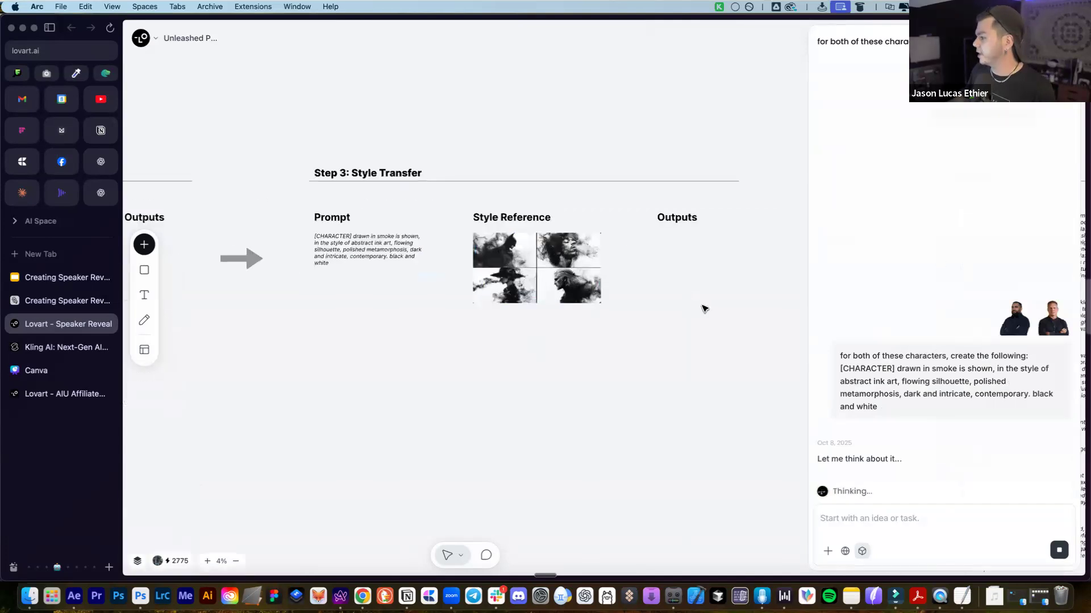
{"action": "scroll", "coordinate": [703, 306], "scroll_direction": "up", "scroll_amount": 2}
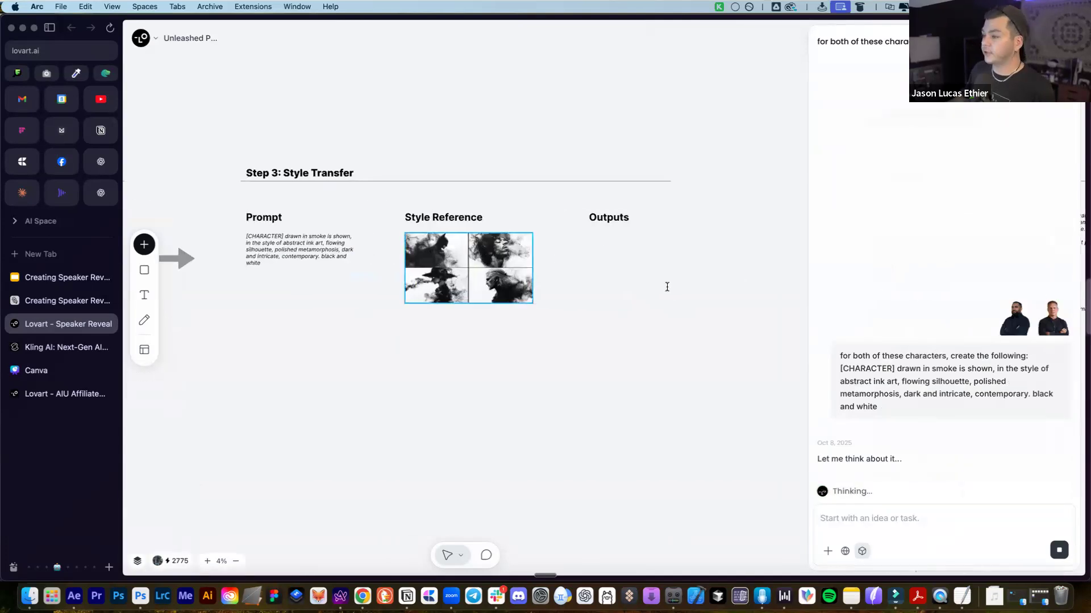
{"action": "left_click", "coordinate": [922, 550]}
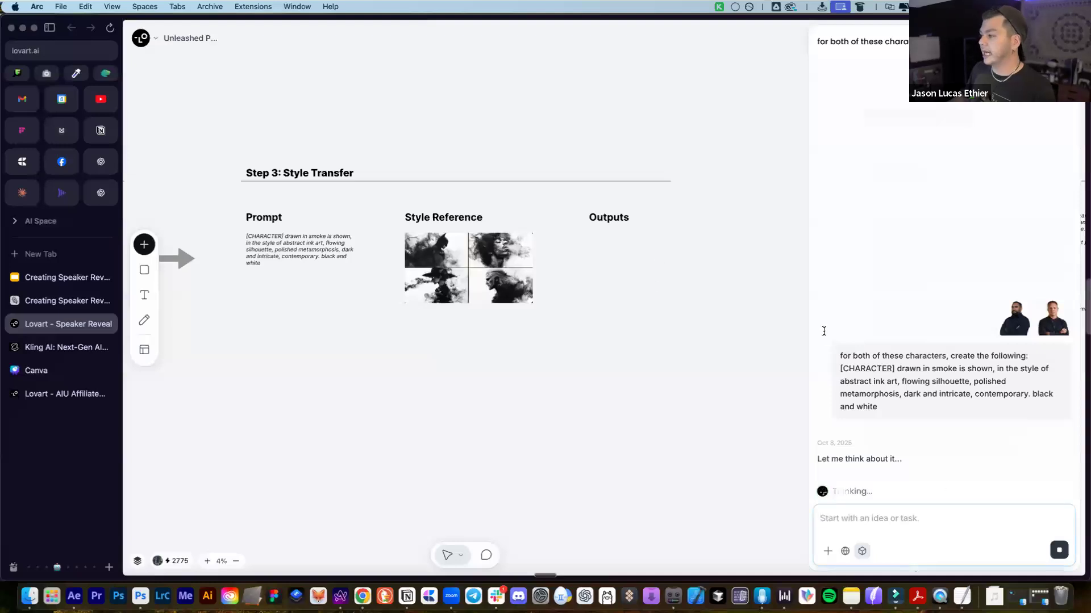
{"action": "left_click_drag", "start_coordinate": [881, 407], "coordinate": [834, 352]}
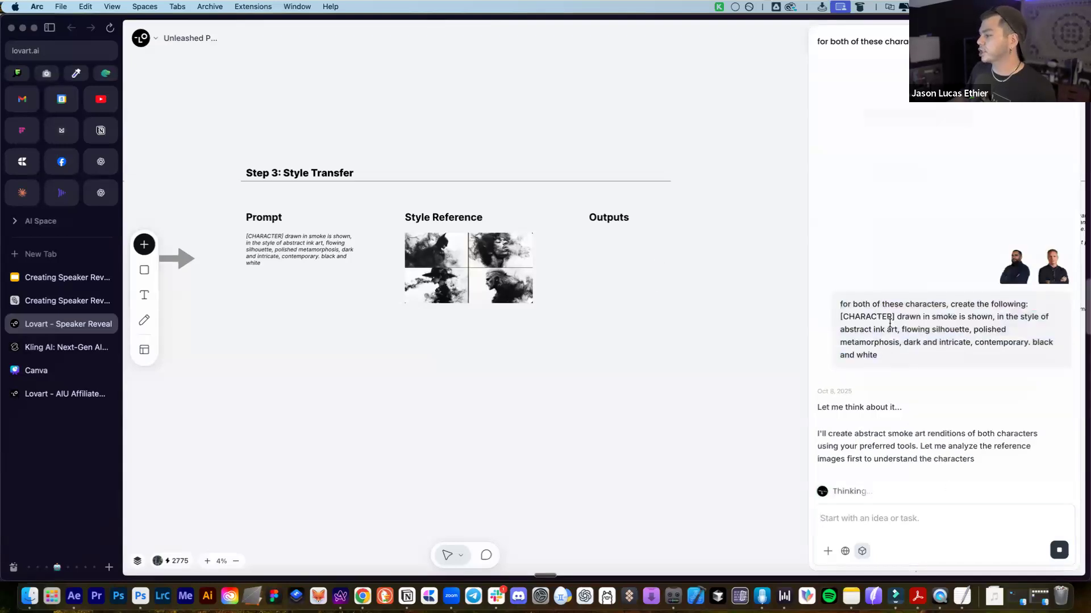
{"action": "left_click_drag", "start_coordinate": [897, 316], "coordinate": [986, 313]}
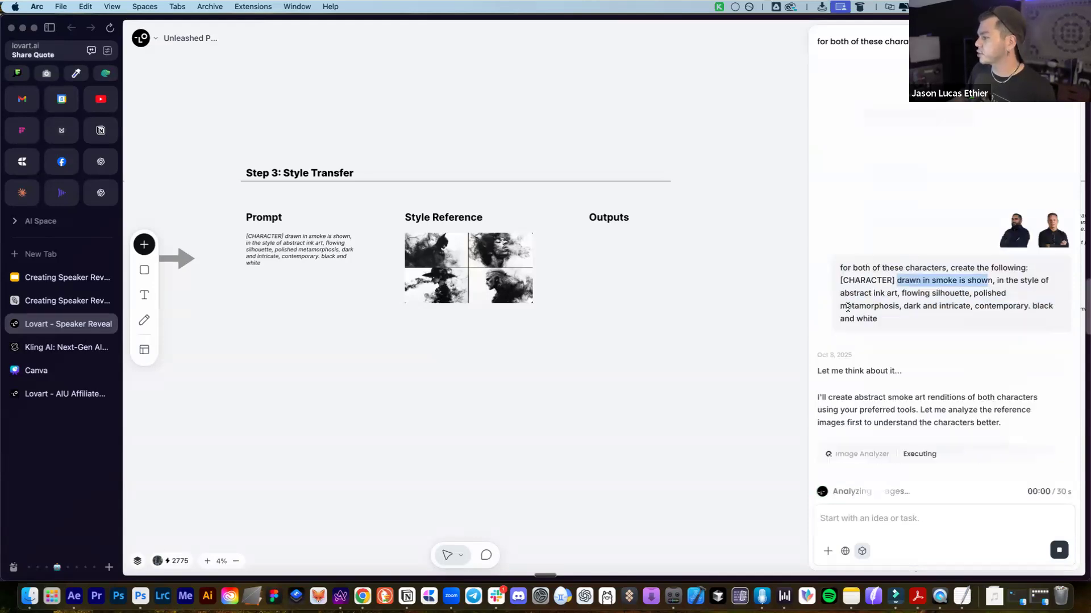
{"action": "left_click", "coordinate": [886, 296]}
{"action": "left_click_drag", "start_coordinate": [840, 295], "coordinate": [977, 294]}
{"action": "left_click_drag", "start_coordinate": [909, 305], "coordinate": [989, 307]}
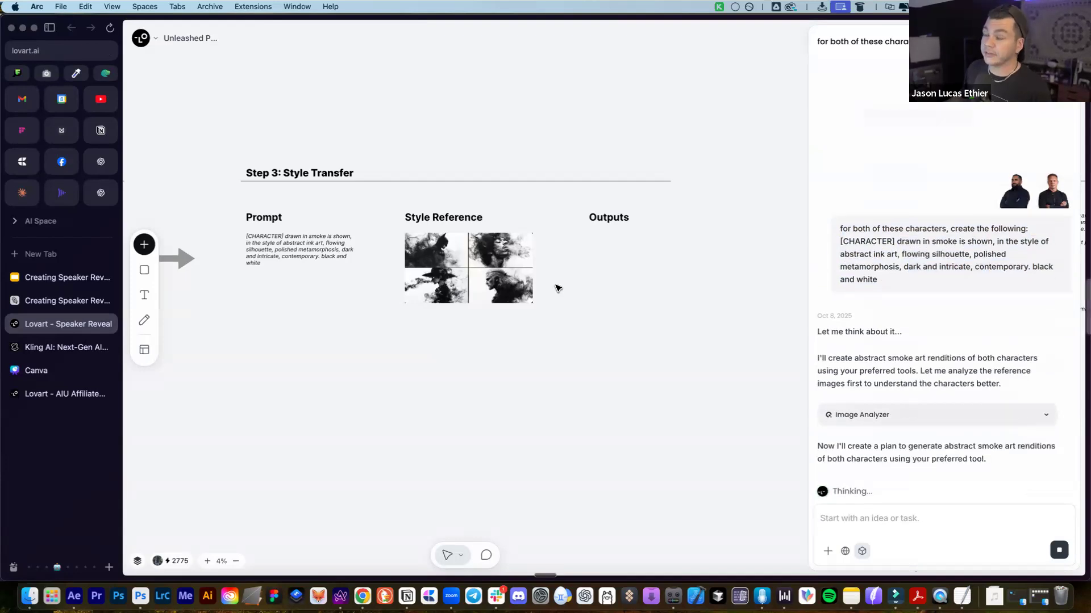
{"action": "left_click", "coordinate": [480, 250]}
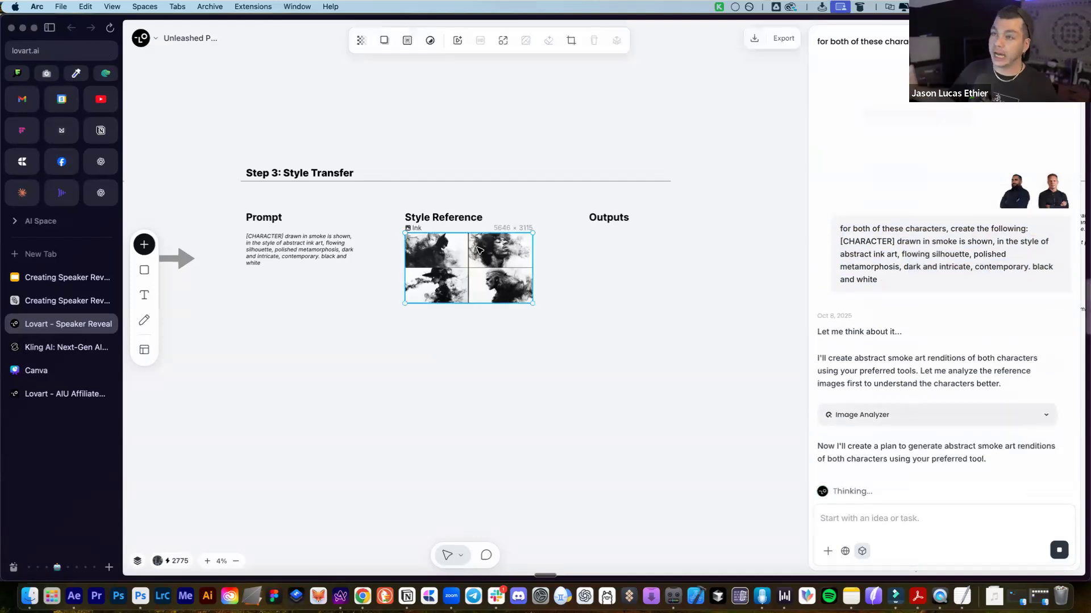
{"action": "left_click_drag", "start_coordinate": [470, 260], "coordinate": [471, 257]}
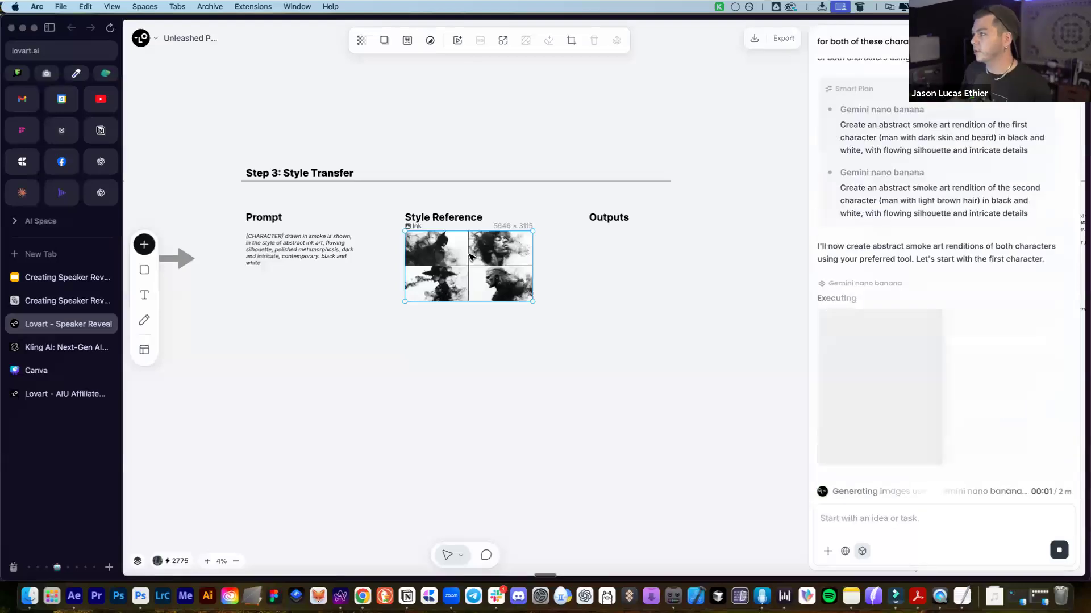
Navigate the canvas to the two finished smoke-art portraits and inspect the first one
{"action": "scroll", "coordinate": [642, 312], "scroll_direction": "right", "scroll_amount": 5}
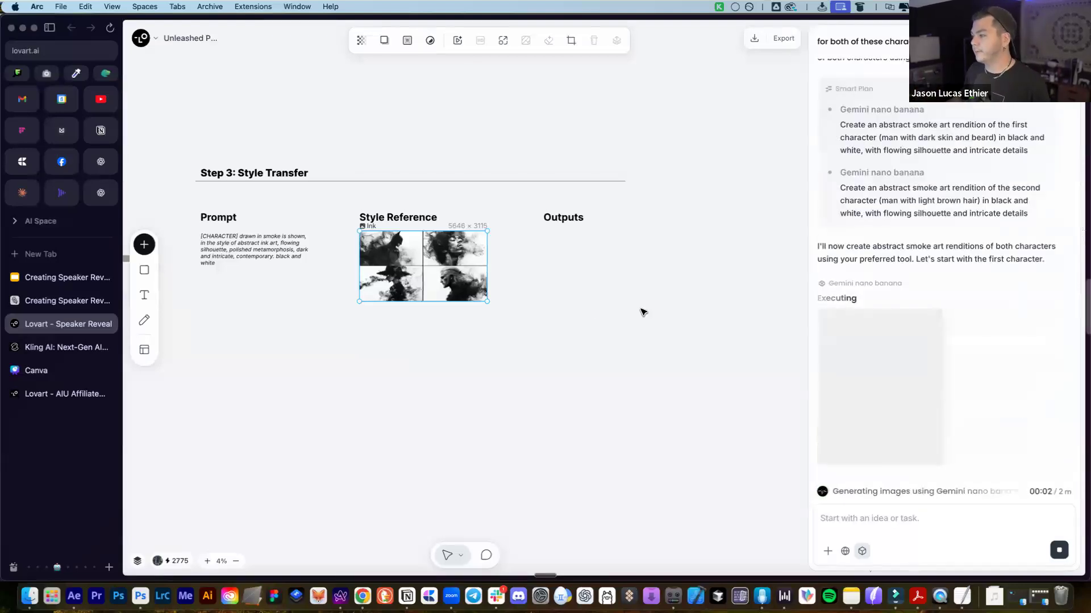
{"action": "scroll", "coordinate": [640, 312], "scroll_direction": "right", "scroll_amount": 2}
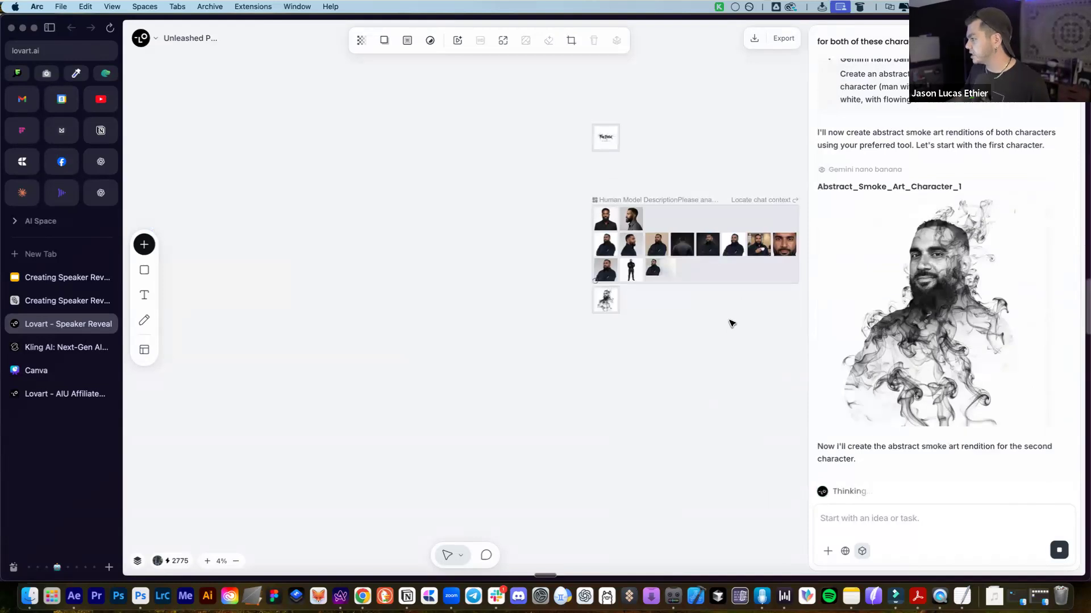
{"action": "scroll", "coordinate": [732, 324], "scroll_direction": "up", "scroll_amount": 5}
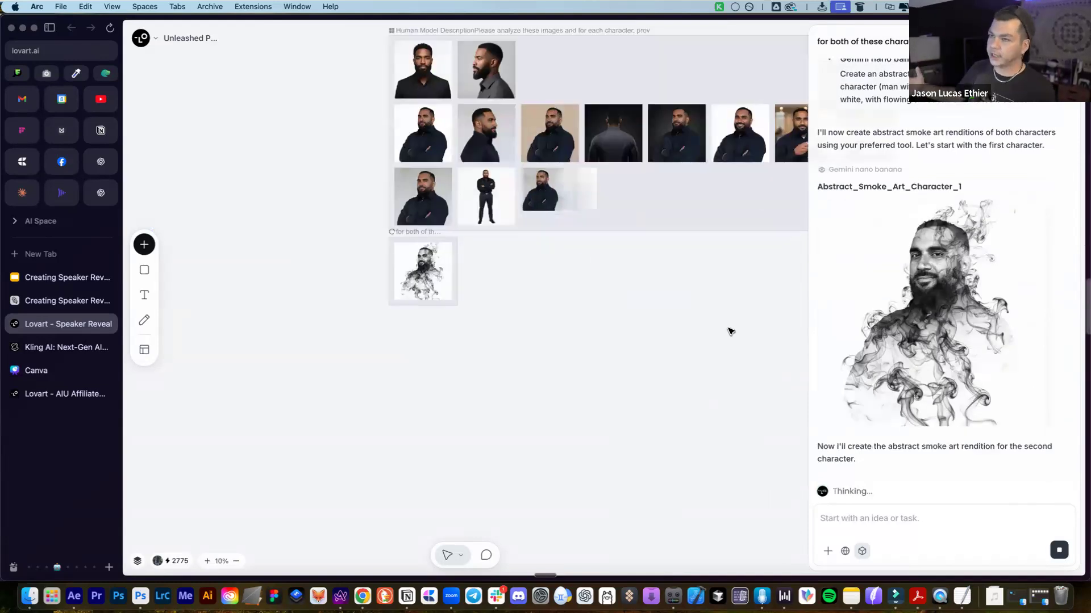
{"action": "left_click", "coordinate": [435, 267]}
{"action": "scroll", "coordinate": [435, 267], "scroll_direction": "up", "scroll_amount": 5}
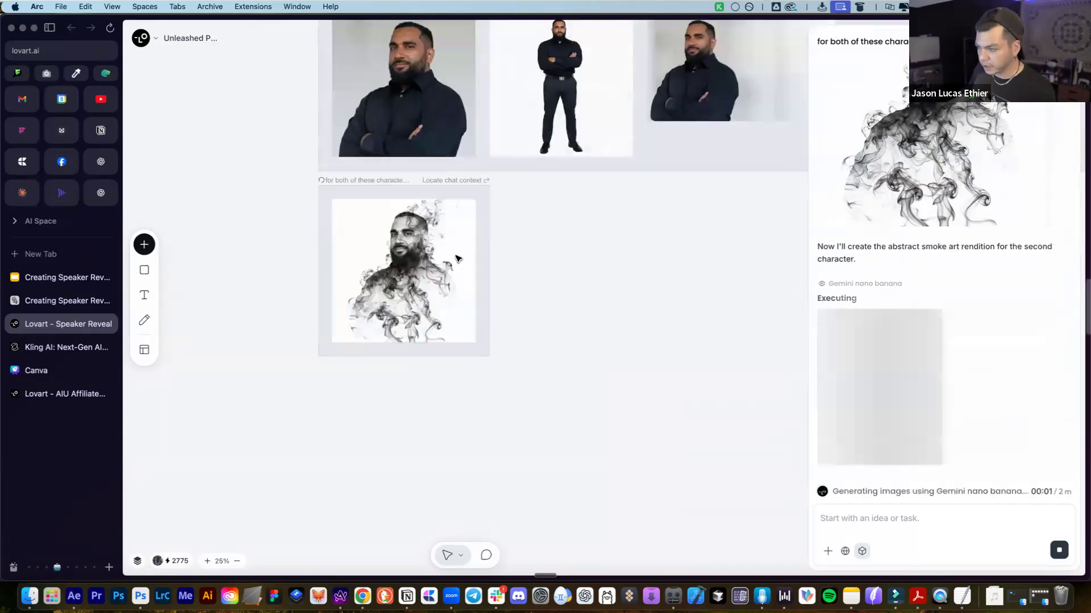
{"action": "left_click", "coordinate": [525, 299]}
{"action": "scroll", "coordinate": [560, 302], "scroll_direction": "up", "scroll_amount": 20}
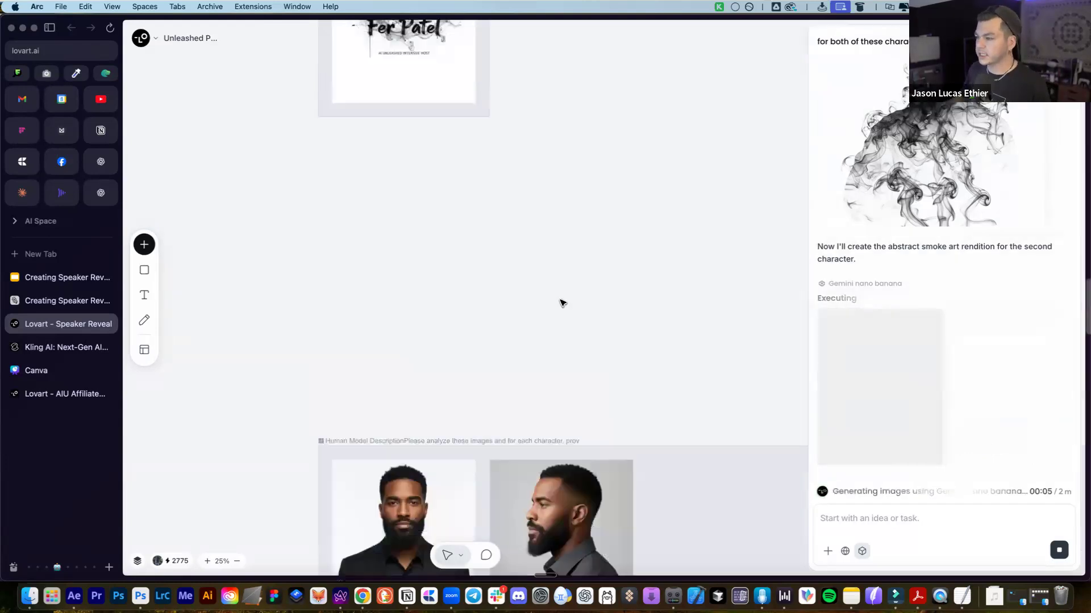
{"action": "scroll", "coordinate": [421, 382], "scroll_direction": "down", "scroll_amount": 2}
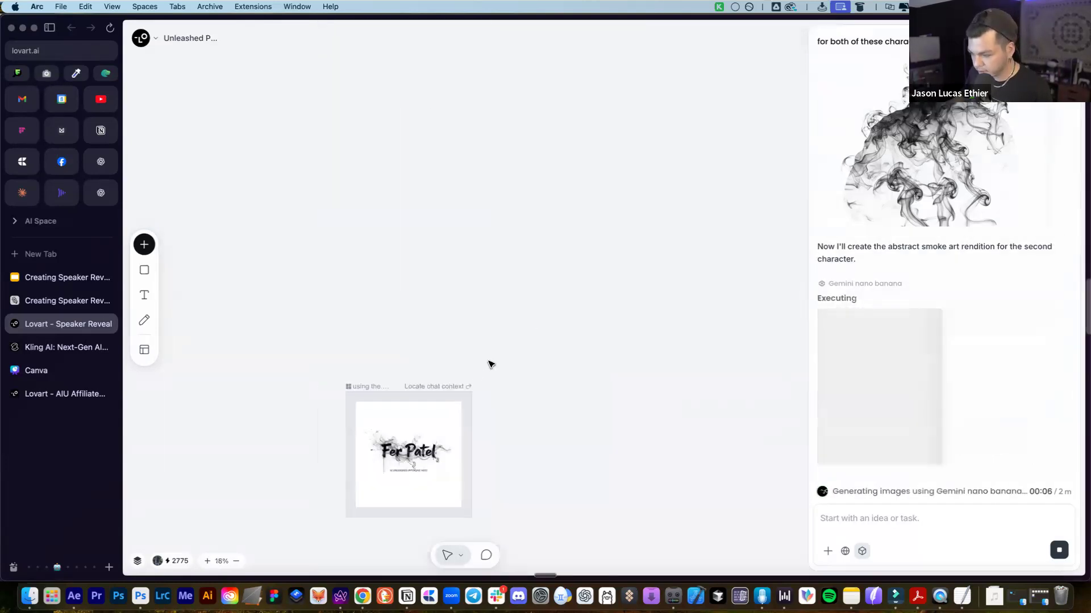
{"action": "scroll", "coordinate": [539, 358], "scroll_direction": "down", "scroll_amount": 5}
{"action": "scroll", "coordinate": [576, 358], "scroll_direction": "down", "scroll_amount": 10}
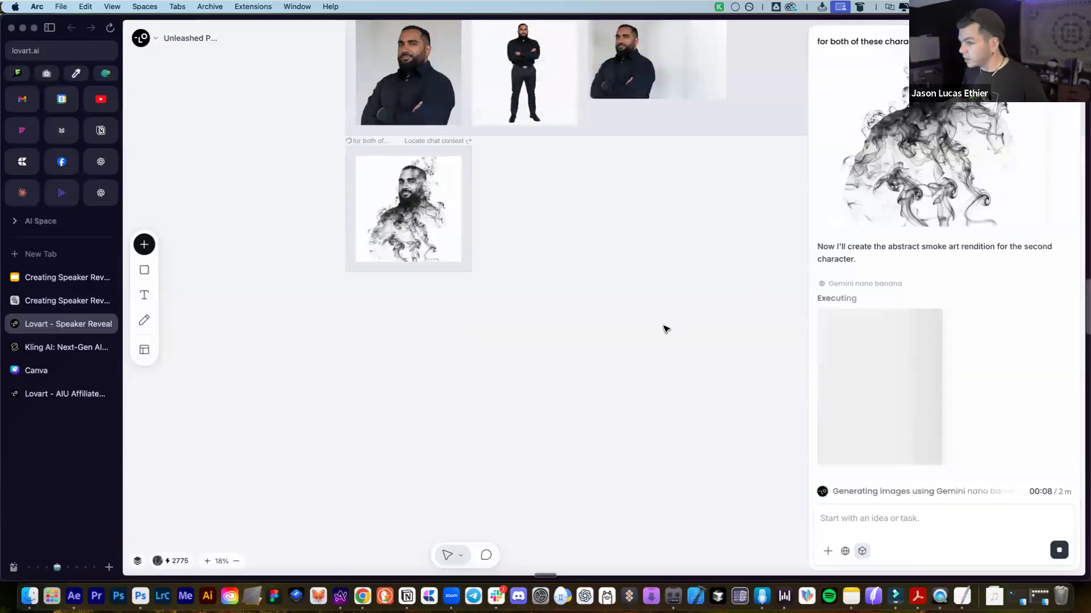
{"action": "scroll", "coordinate": [619, 273], "scroll_direction": "up", "scroll_amount": 2}
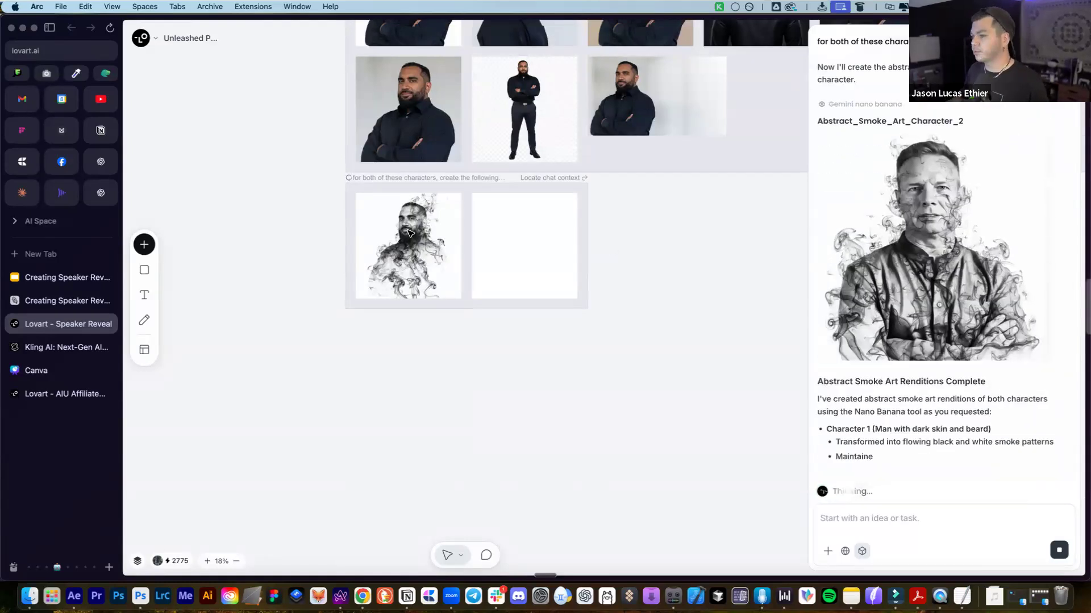
{"action": "scroll", "coordinate": [398, 236], "scroll_direction": "up", "scroll_amount": 3}
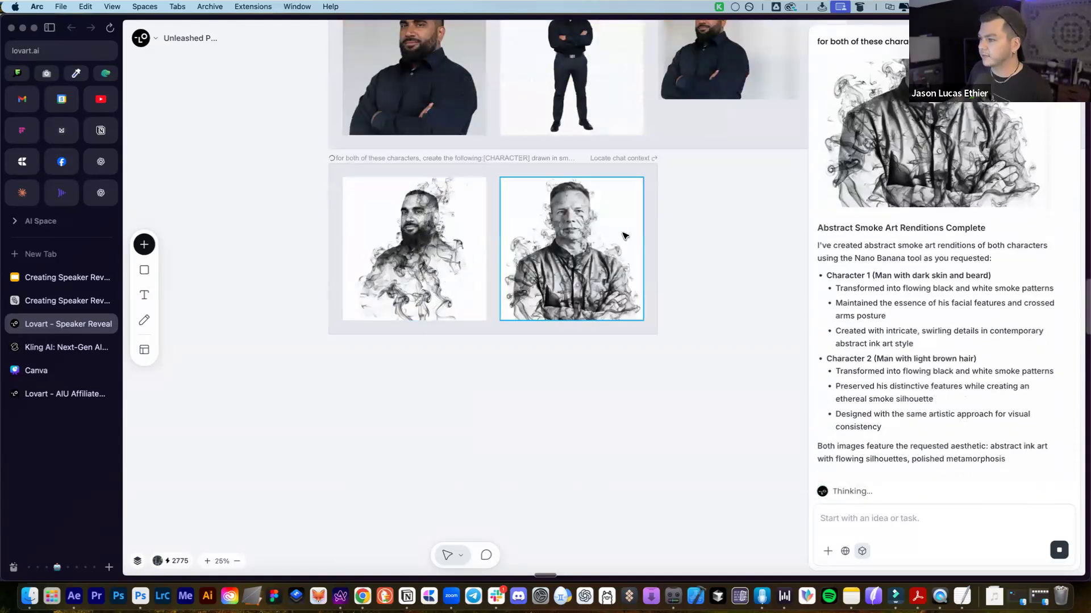
{"action": "left_click", "coordinate": [561, 250]}
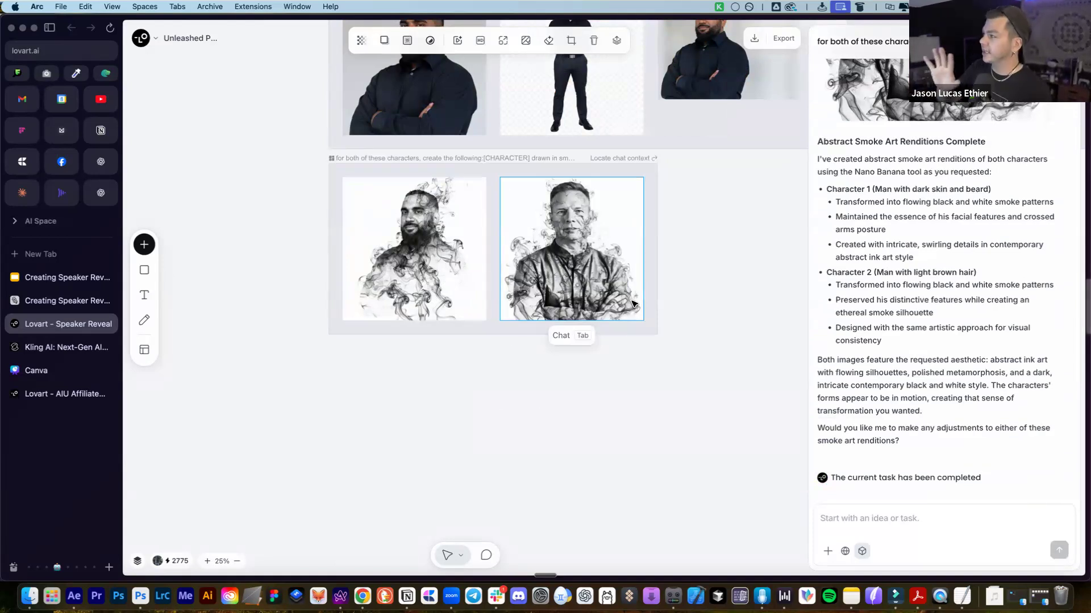
{"action": "left_click", "coordinate": [402, 234], "text": "shift"}
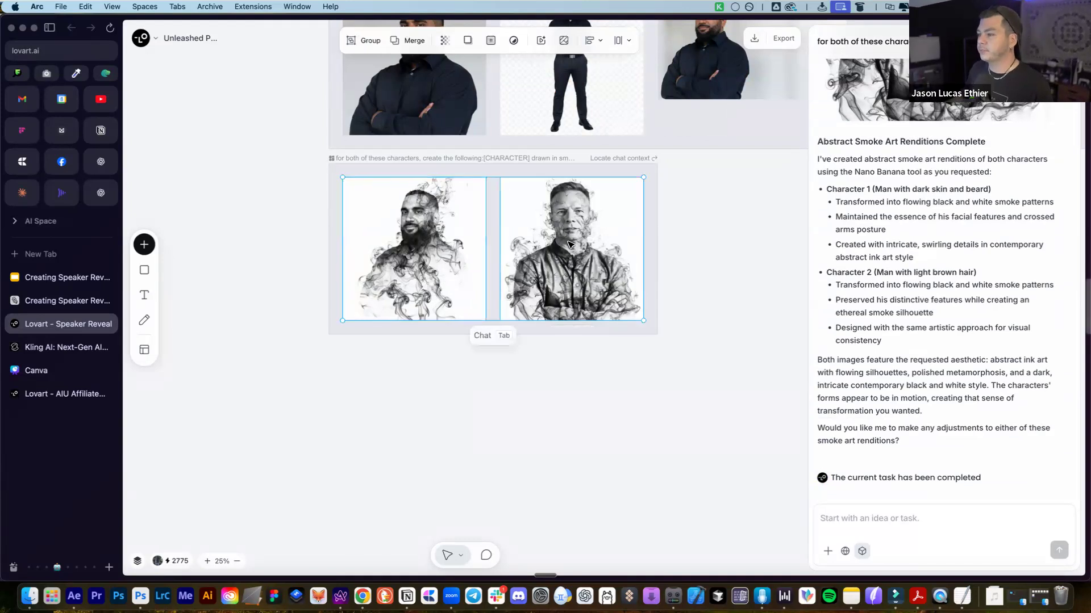
{"action": "left_click", "coordinate": [487, 192]}
{"action": "scroll", "coordinate": [486, 192], "scroll_direction": "down", "scroll_amount": 3}
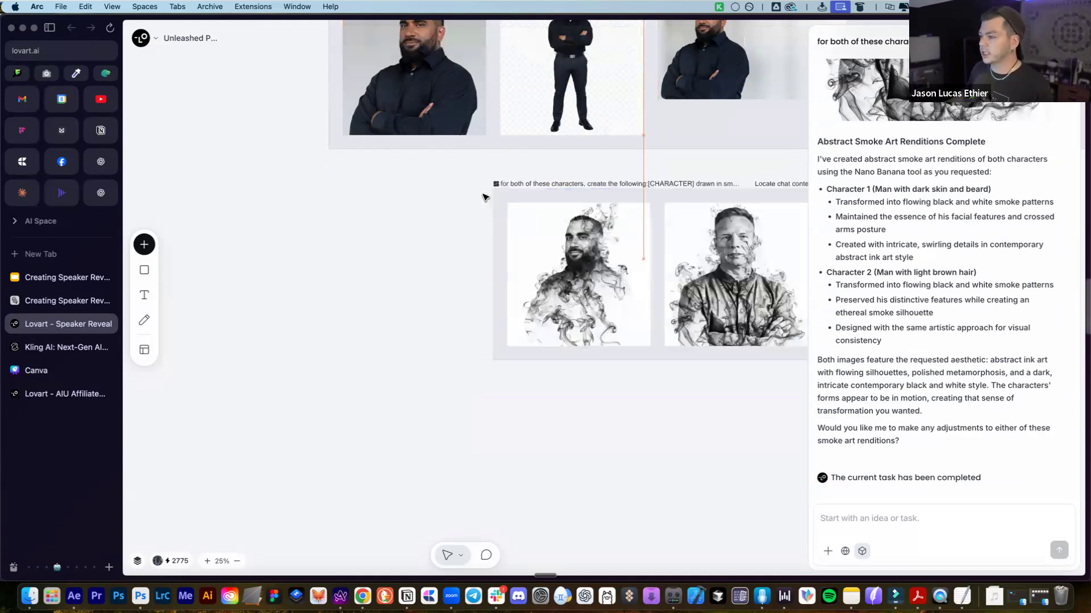
{"action": "left_click", "coordinate": [710, 239]}
{"action": "left_click_drag", "start_coordinate": [502, 213], "coordinate": [600, 284]}
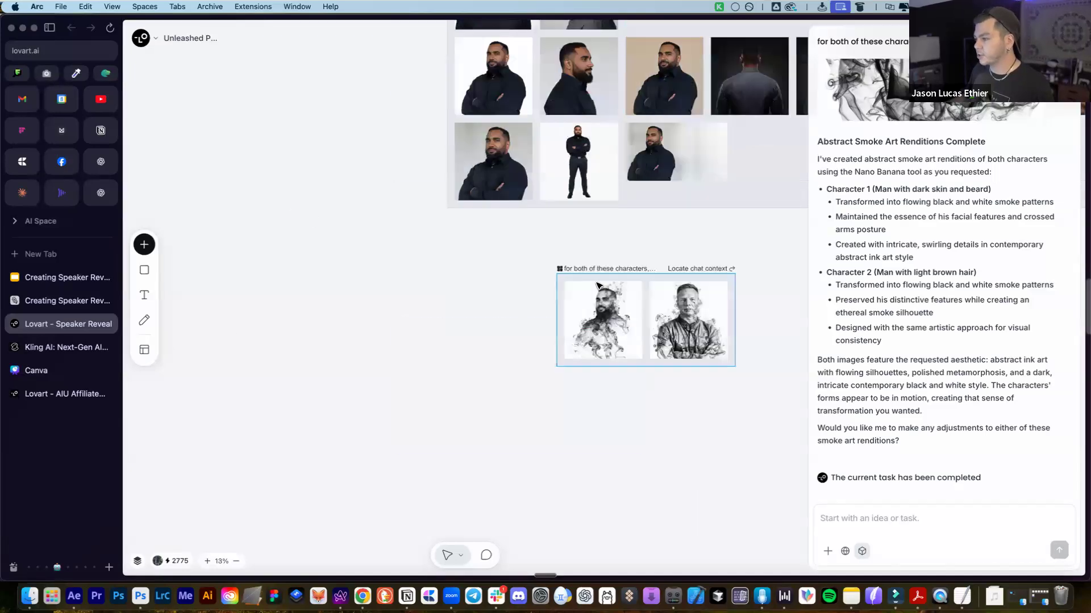
{"action": "scroll", "coordinate": [600, 284], "scroll_direction": "down", "scroll_amount": 3}
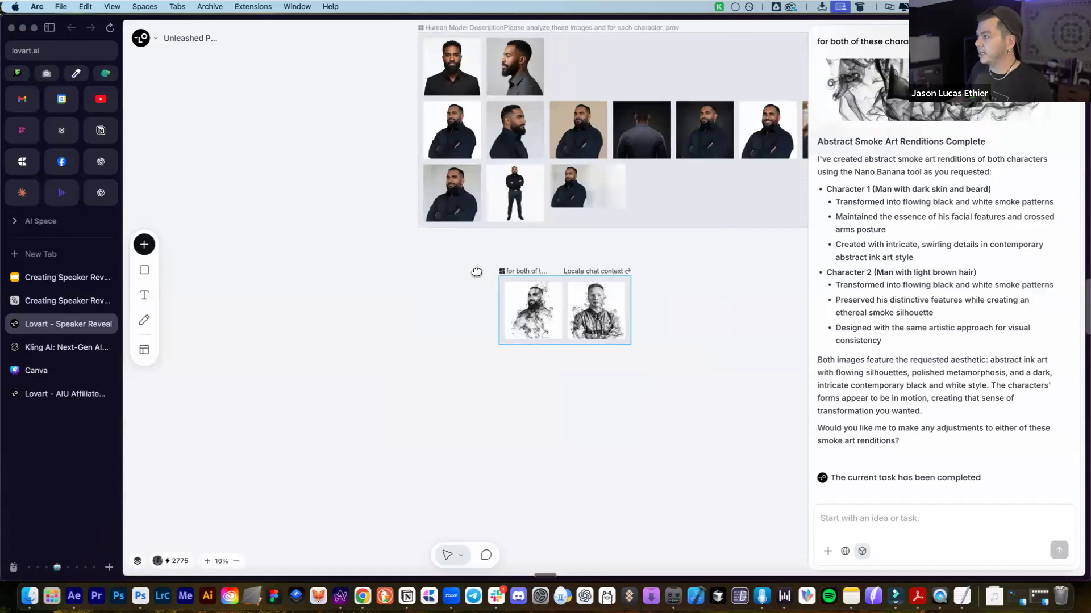
{"action": "left_click_drag", "start_coordinate": [477, 272], "coordinate": [226, 279]}
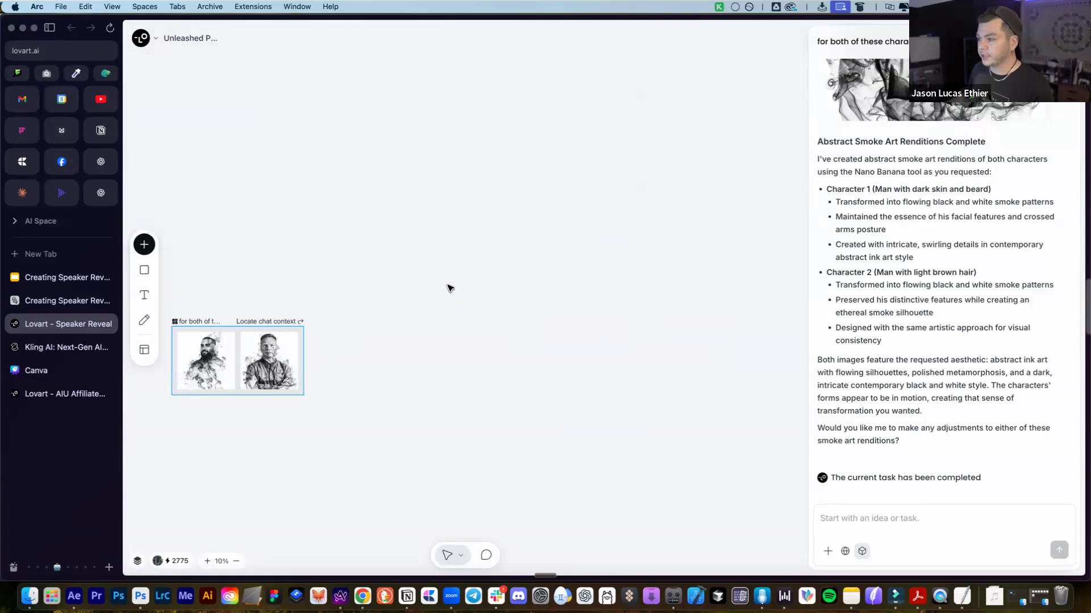
{"action": "scroll", "coordinate": [443, 301], "scroll_direction": "down", "scroll_amount": 5}
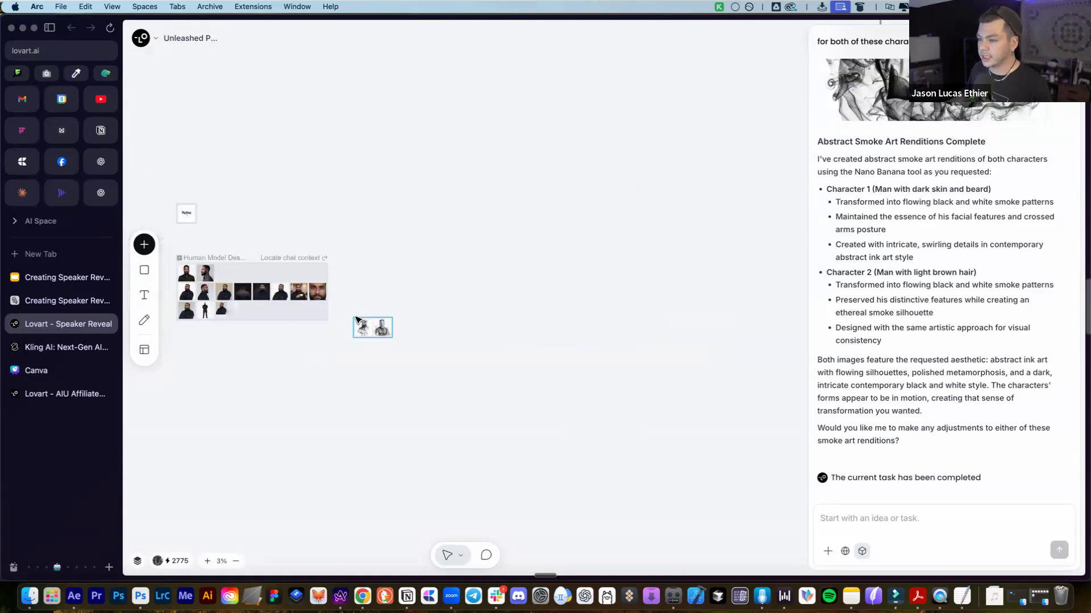
{"action": "scroll", "coordinate": [355, 319], "scroll_direction": "up", "scroll_amount": 1}
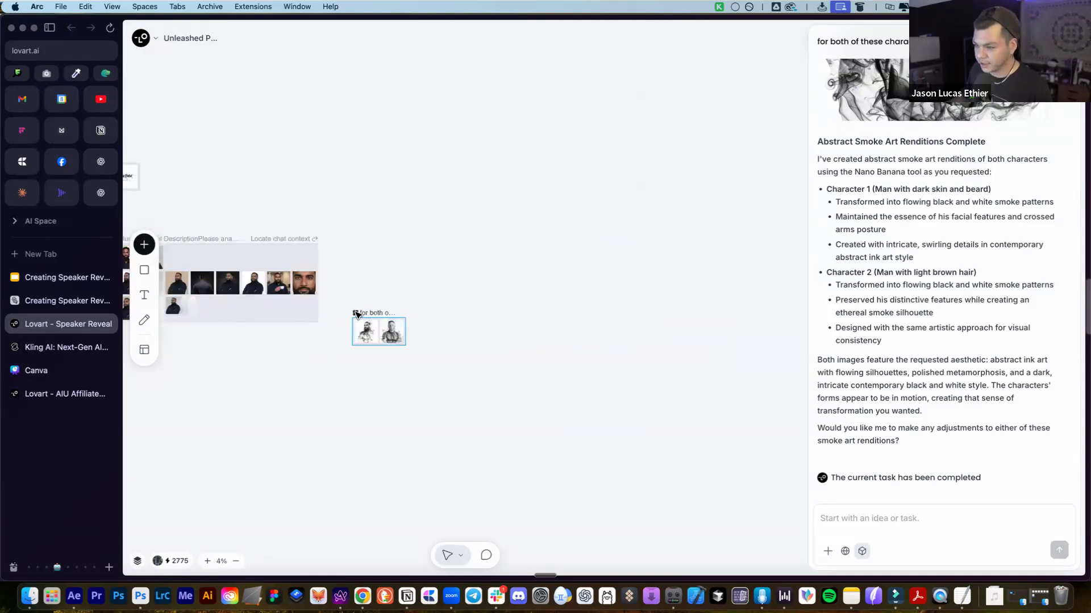
{"action": "scroll", "coordinate": [355, 319], "scroll_direction": "up", "scroll_amount": 1}
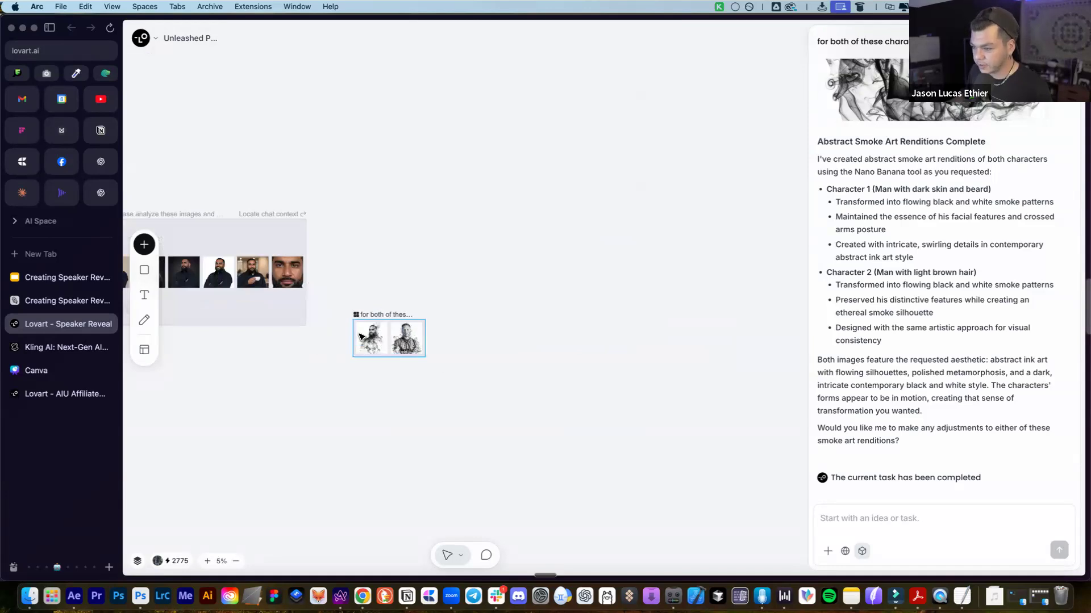
{"action": "left_click", "coordinate": [359, 337]}
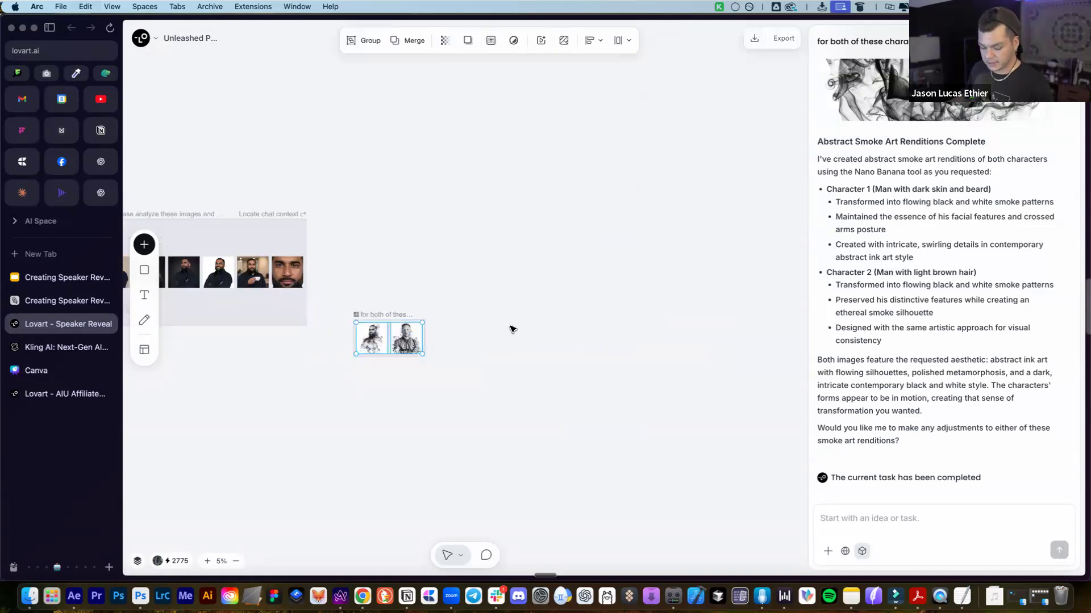
Pan to Step 4's storyboard and drag both smoke-art portraits from the chat onto the board
{"action": "scroll", "coordinate": [533, 303], "scroll_direction": "down", "scroll_amount": 1}
{"action": "left_click_drag", "start_coordinate": [669, 188], "coordinate": [404, 286]}
{"action": "left_click_drag", "start_coordinate": [627, 142], "coordinate": [172, 201]}
{"action": "left_click_drag", "start_coordinate": [767, 122], "coordinate": [421, 156]}
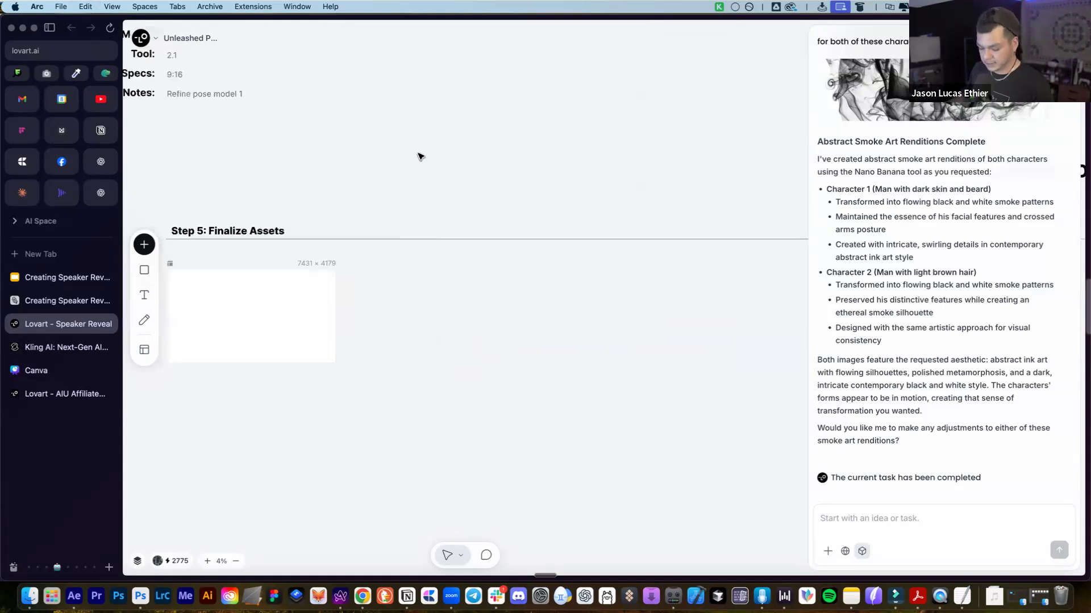
{"action": "scroll", "coordinate": [371, 258], "scroll_direction": "up", "scroll_amount": 3}
{"action": "scroll", "coordinate": [370, 250], "scroll_direction": "down", "scroll_amount": 2}
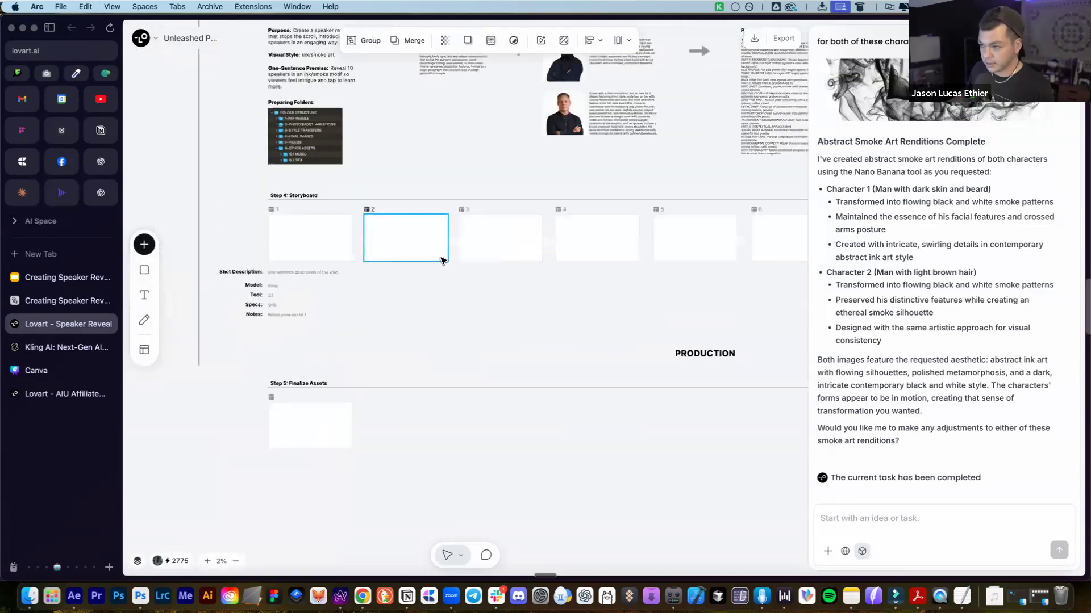
{"action": "scroll", "coordinate": [498, 245], "scroll_direction": "up", "scroll_amount": 1}
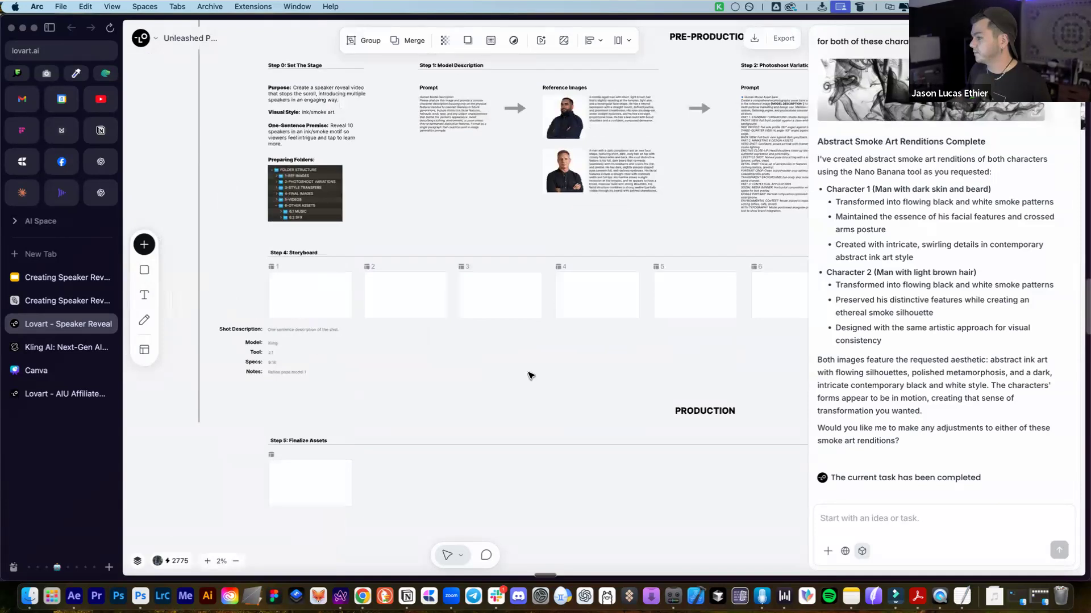
{"action": "scroll", "coordinate": [938, 295], "scroll_direction": "up", "scroll_amount": 6}
{"action": "left_click_drag", "start_coordinate": [921, 352], "coordinate": [490, 218]}
{"action": "scroll", "coordinate": [818, 218], "scroll_direction": "up", "scroll_amount": 3}
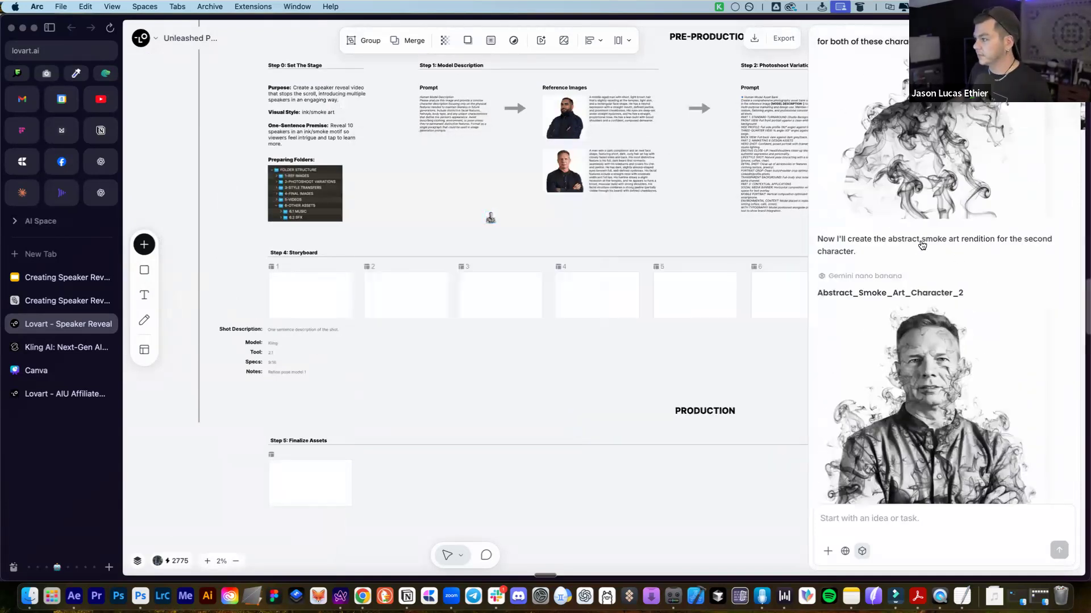
{"action": "left_click_drag", "start_coordinate": [817, 218], "coordinate": [591, 223]}
{"action": "scroll", "coordinate": [591, 223], "scroll_direction": "up", "scroll_amount": 2}
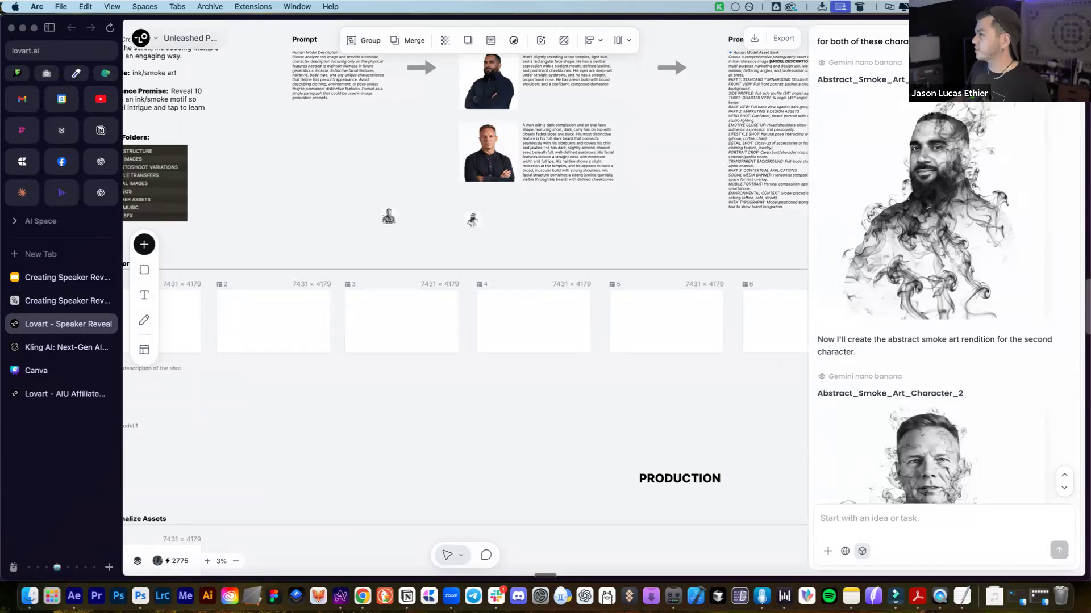
Close the chat panel and enlarge both smoke-art portraits to matching size
{"action": "left_click", "coordinate": [1064, 38]}
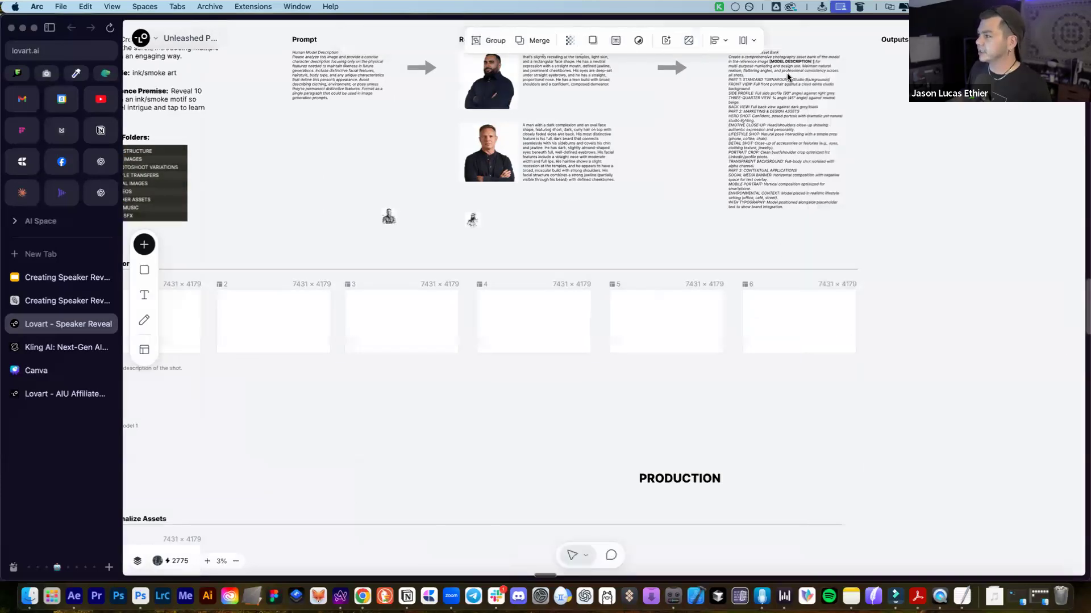
{"action": "scroll", "coordinate": [694, 286], "scroll_direction": "left", "scroll_amount": 5}
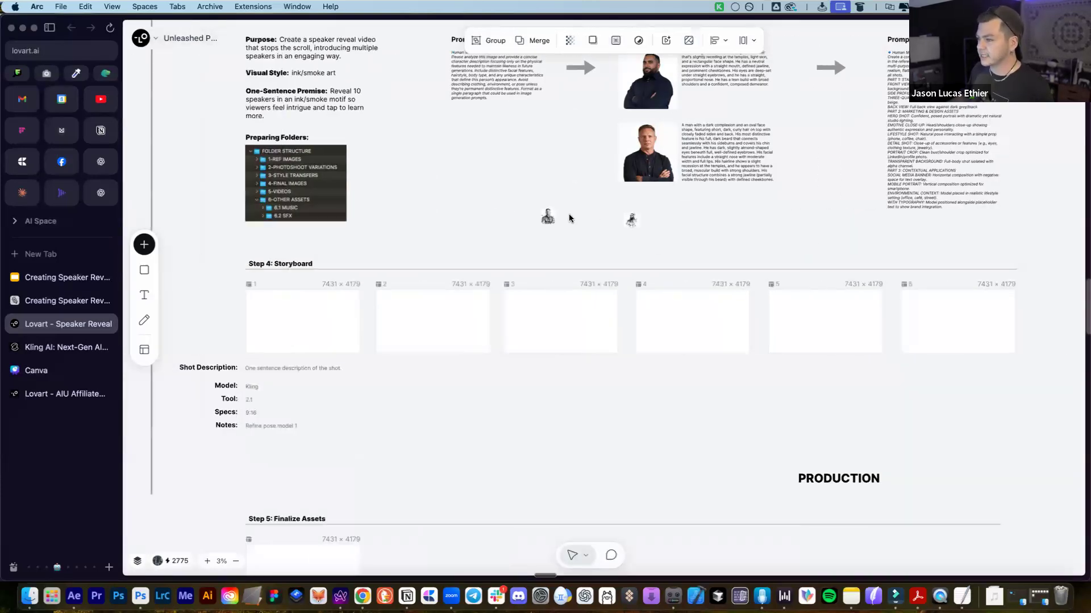
{"action": "left_click", "coordinate": [549, 220]}
{"action": "left_click_drag", "start_coordinate": [569, 233], "coordinate": [690, 270]}
{"action": "left_click", "coordinate": [632, 220]}
{"action": "left_click_drag", "start_coordinate": [645, 237], "coordinate": [625, 235]}
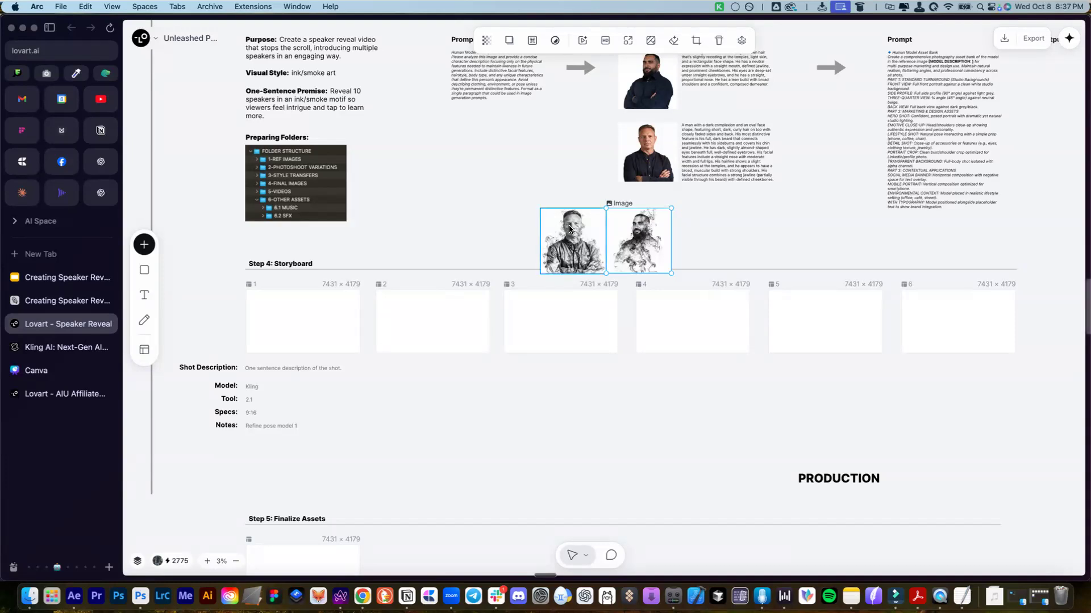
Raise the sound volume and shift the light-haired smoke-art portrait further left
{"action": "key", "text": "XF86AudioRaiseVolume"}
{"action": "left_click", "coordinate": [504, 211]}
{"action": "left_click", "coordinate": [576, 233]}
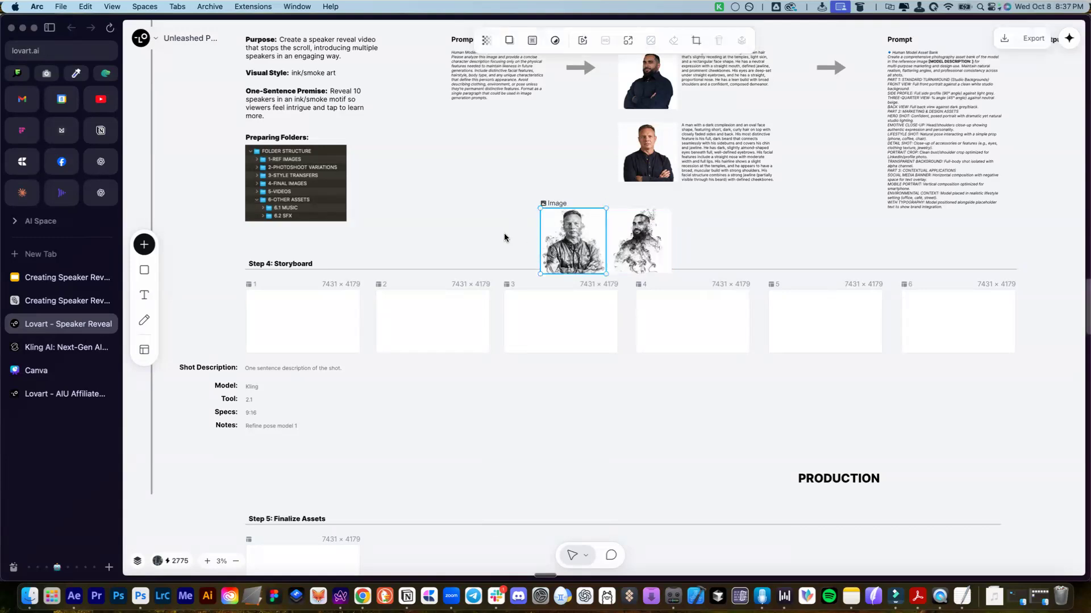
{"action": "left_click_drag", "start_coordinate": [589, 230], "coordinate": [505, 229]}
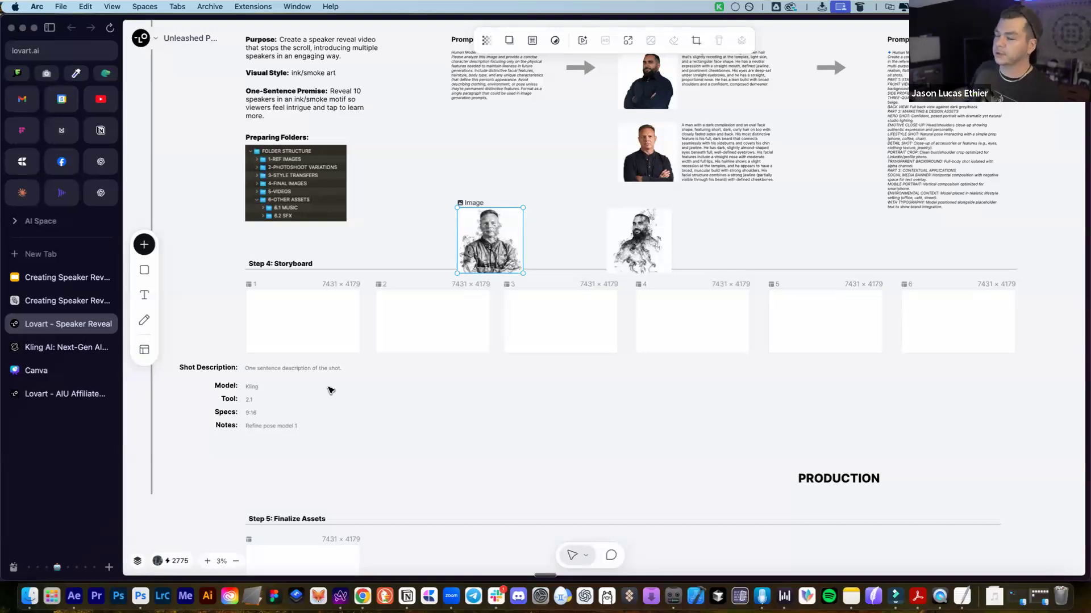
{"action": "left_click", "coordinate": [555, 168]}
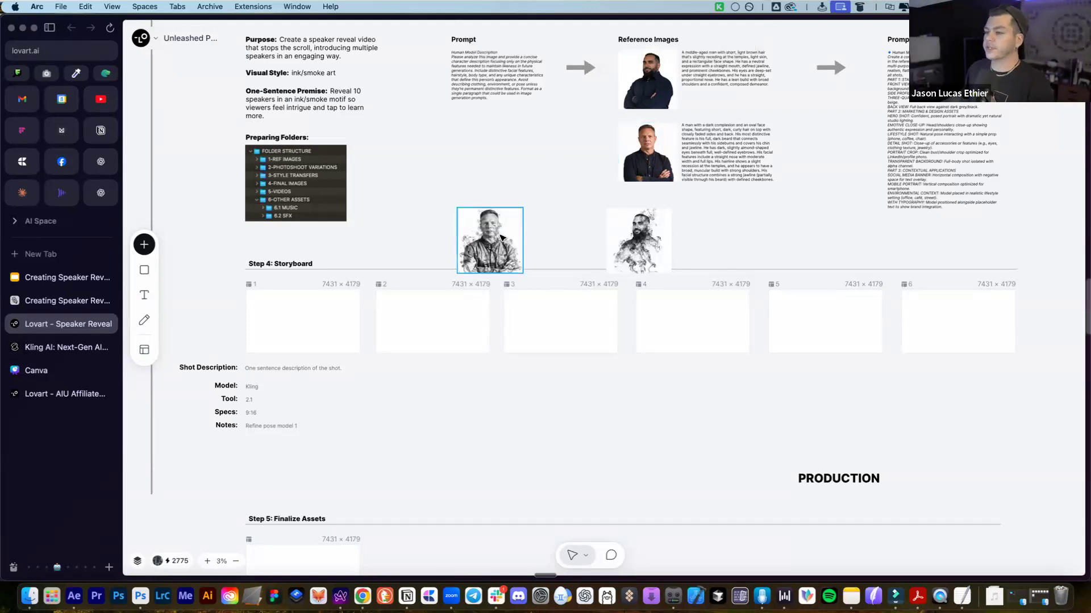
Park both portraits below the storyboard, then move the light-haired one into frame 2
{"action": "mouse_move", "coordinate": [498, 233]}
{"action": "left_mouse_down"}
{"action": "mouse_move", "coordinate": [487, 401]}
{"action": "mouse_move", "coordinate": [455, 391]}
{"action": "left_mouse_up"}
{"action": "mouse_move", "coordinate": [636, 244]}
{"action": "left_mouse_down"}
{"action": "mouse_move", "coordinate": [537, 404]}
{"action": "mouse_move", "coordinate": [527, 403]}
{"action": "left_mouse_up"}
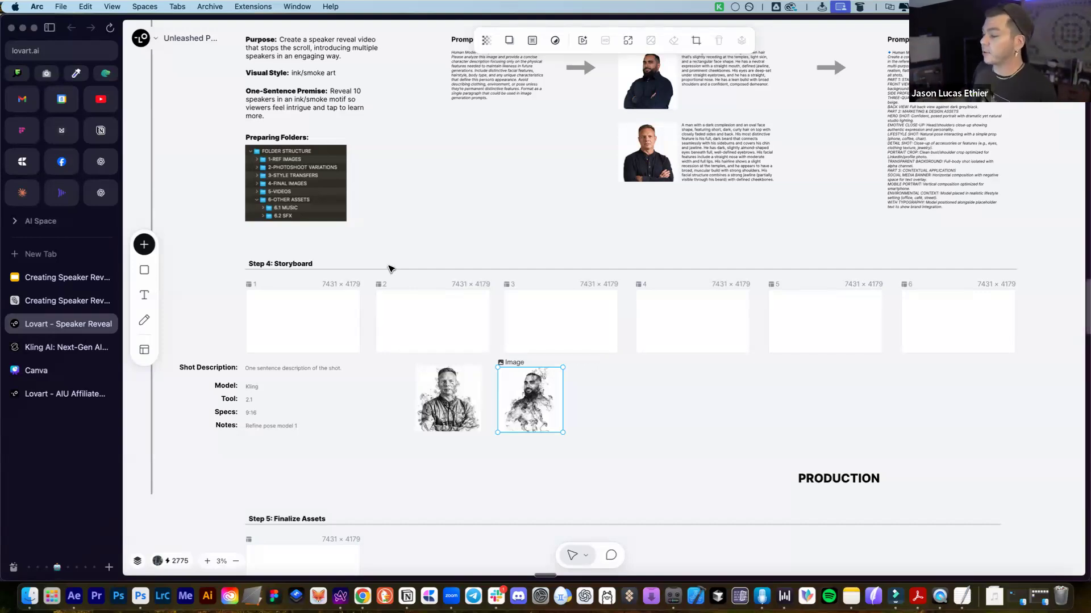
{"action": "mouse_move", "coordinate": [452, 397]}
{"action": "left_mouse_down"}
{"action": "mouse_move", "coordinate": [415, 303]}
{"action": "mouse_move", "coordinate": [431, 316]}
{"action": "mouse_move", "coordinate": [401, 291]}
{"action": "left_mouse_up"}
Shrink the light-haired portrait to fit frame 2 and drop the bearded portrait into frame 3
{"action": "left_click", "coordinate": [414, 284]}
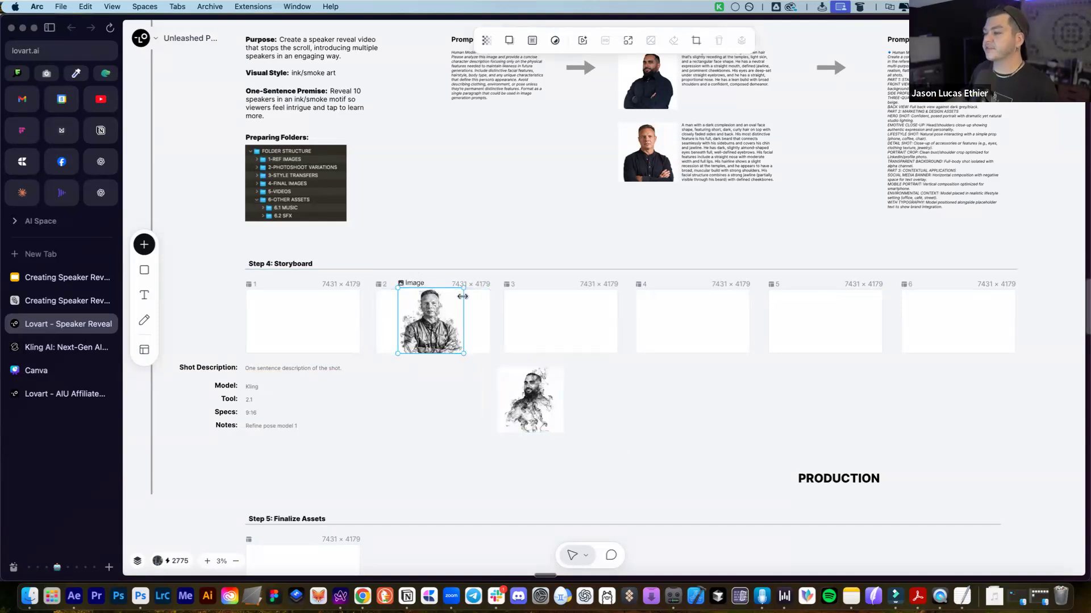
{"action": "left_click_drag", "start_coordinate": [461, 292], "coordinate": [456, 312]}
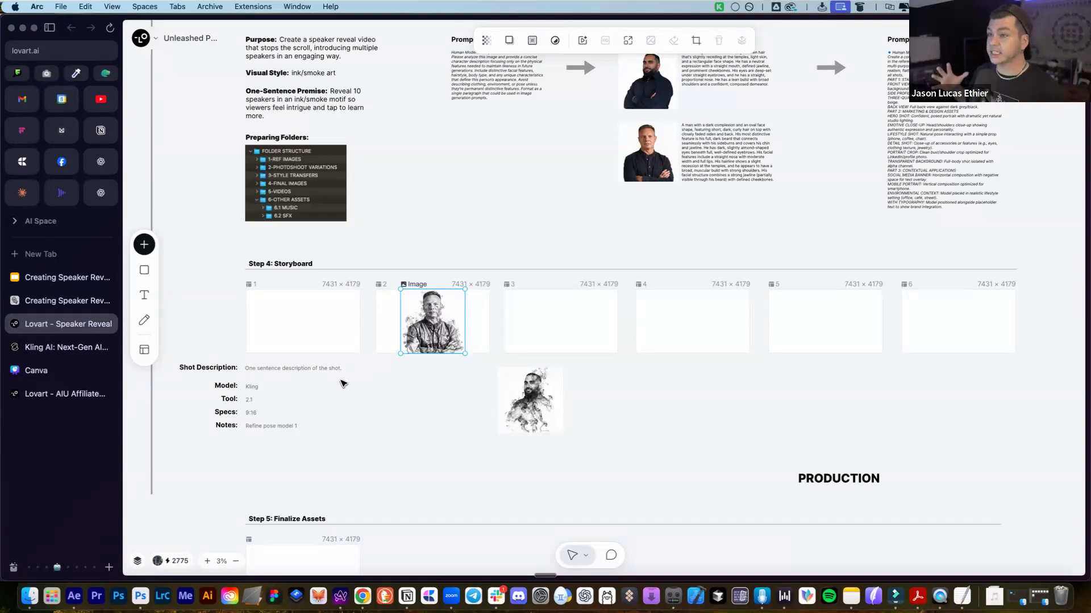
{"action": "left_click", "coordinate": [658, 381]}
{"action": "left_click_drag", "start_coordinate": [539, 390], "coordinate": [574, 316]}
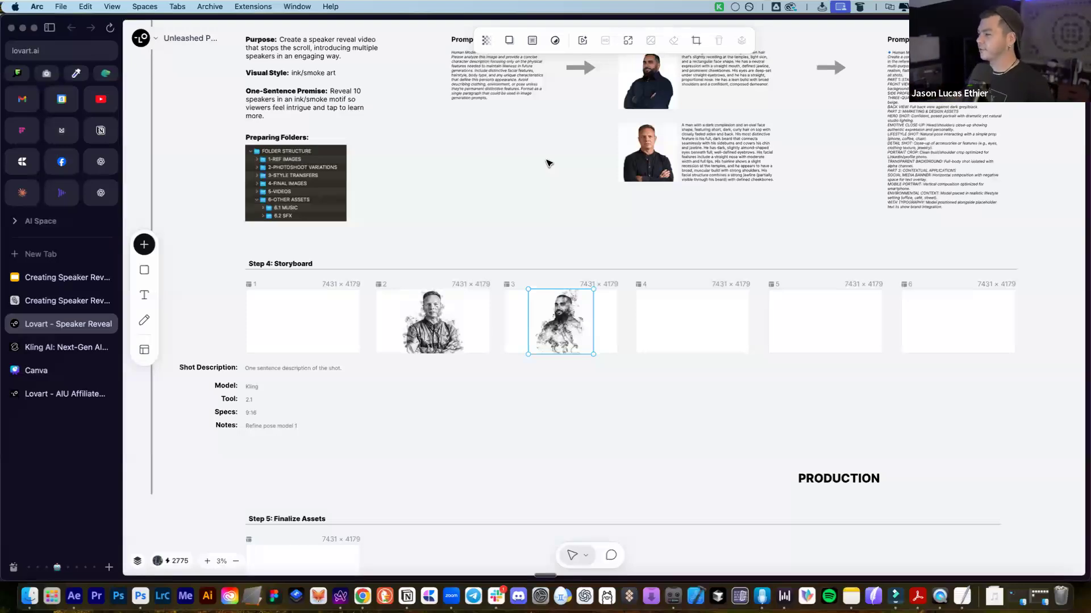
{"action": "left_click", "coordinate": [540, 204]}
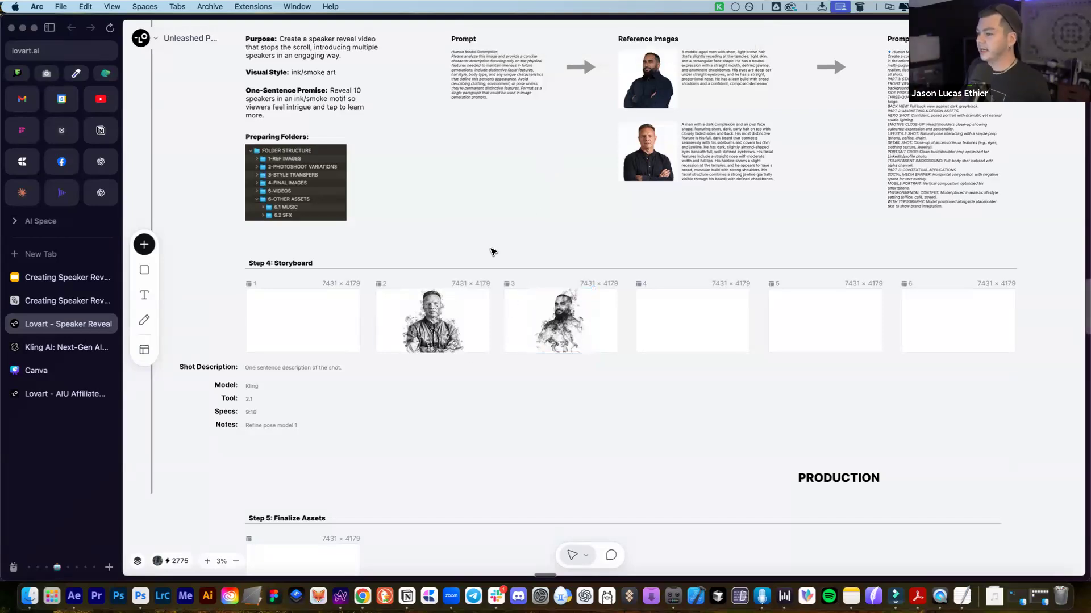
{"action": "scroll", "coordinate": [540, 258], "scroll_direction": "down", "scroll_amount": 5}
{"action": "scroll", "coordinate": [540, 258], "scroll_direction": "up", "scroll_amount": 5}
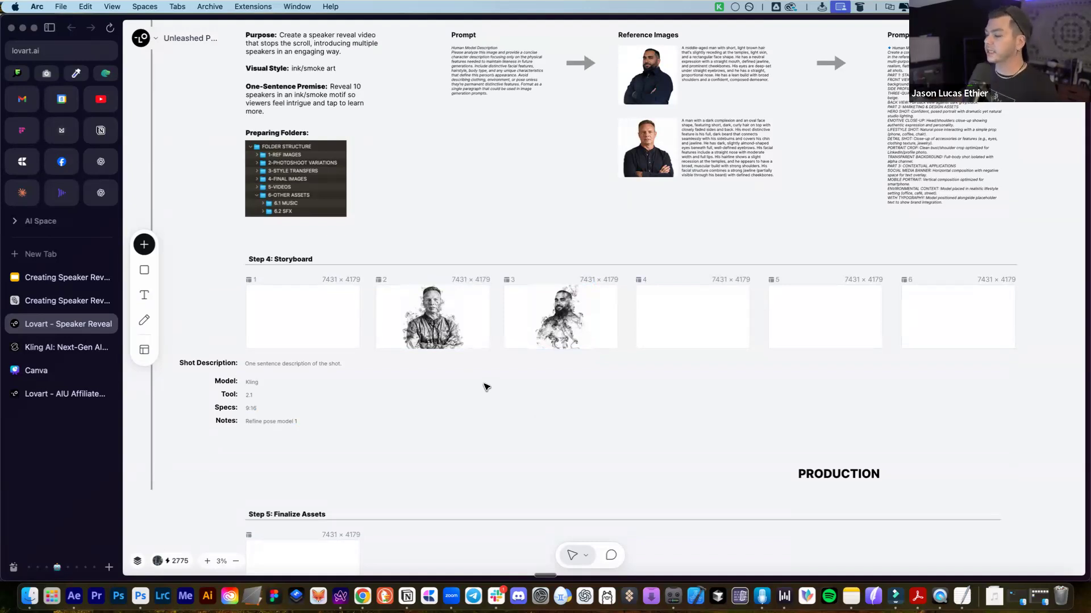
{"action": "double_click", "coordinate": [255, 386]}
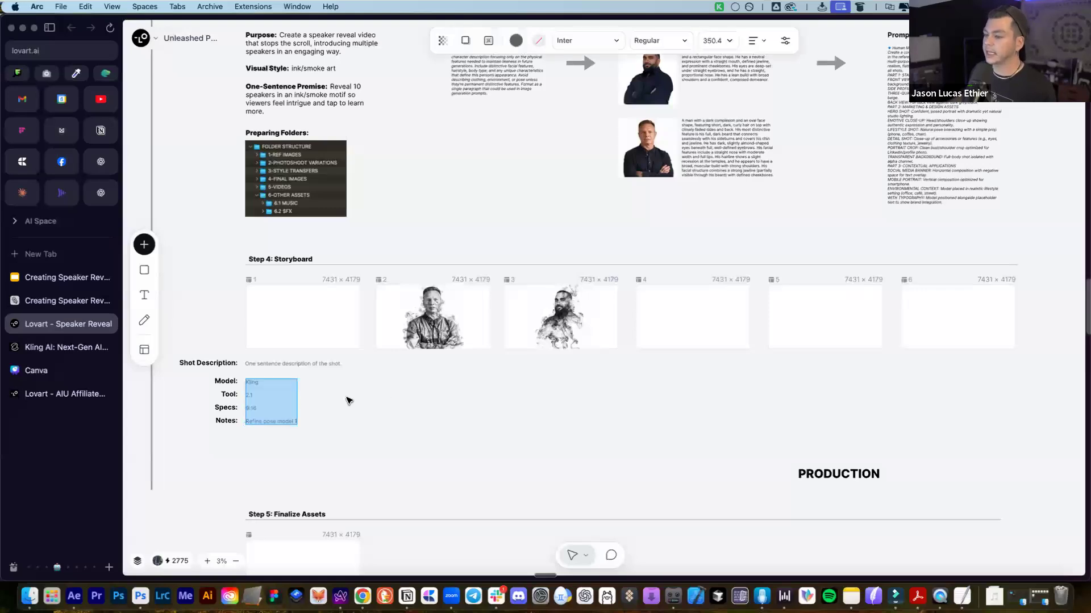
{"action": "left_click", "coordinate": [263, 393]}
{"action": "left_click_drag", "start_coordinate": [256, 394], "coordinate": [244, 394]}
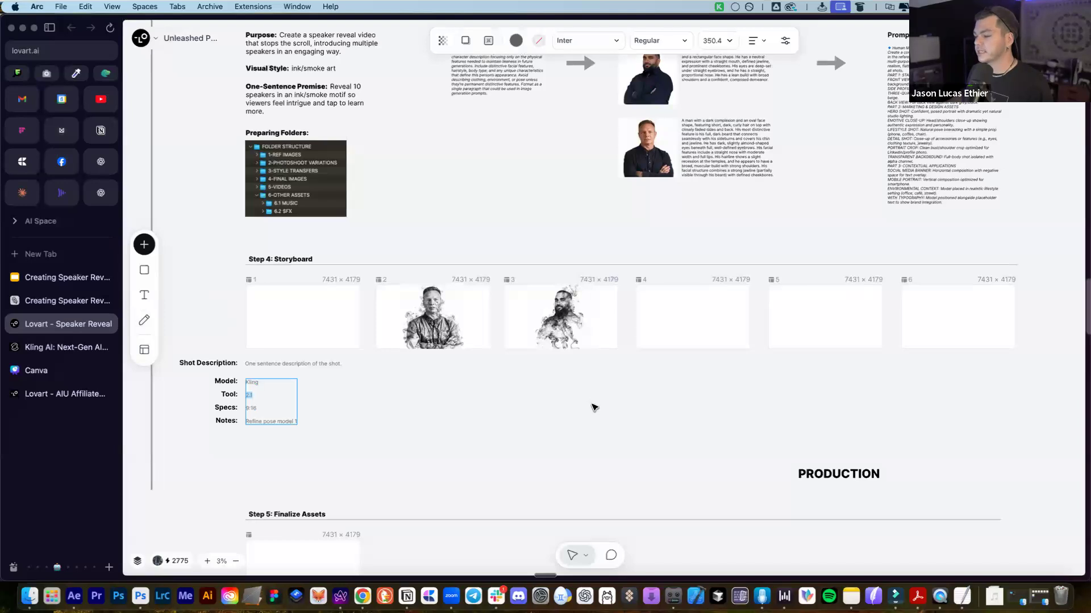
{"action": "left_click", "coordinate": [537, 402]}
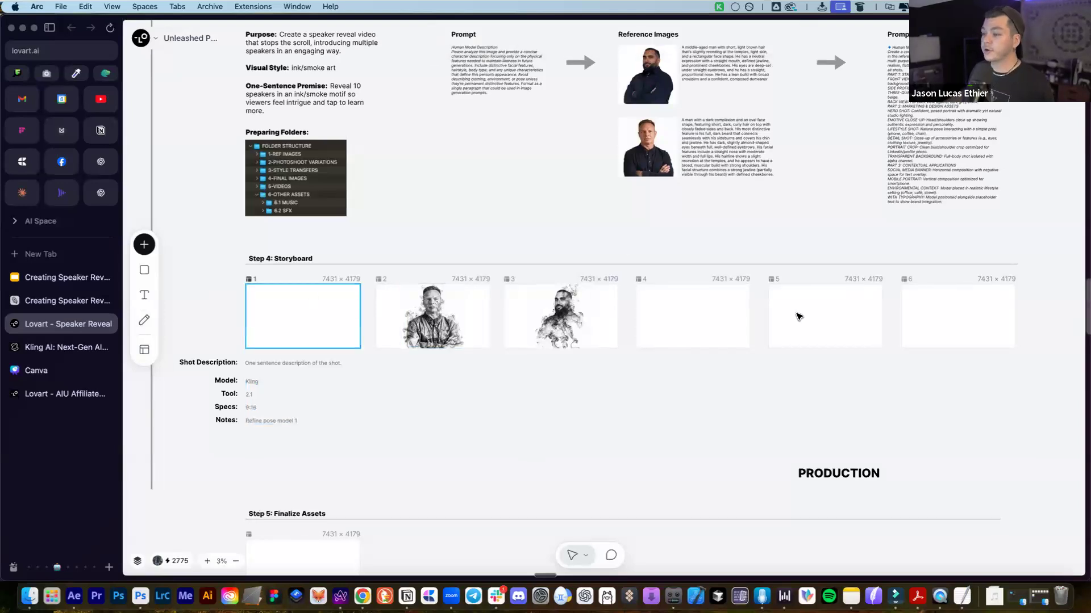
Nudge and resize the frame 2 portrait and shift the bearded portrait within frame 3
{"action": "left_click", "coordinate": [415, 317]}
{"action": "left_click_drag", "start_coordinate": [415, 317], "coordinate": [401, 316]}
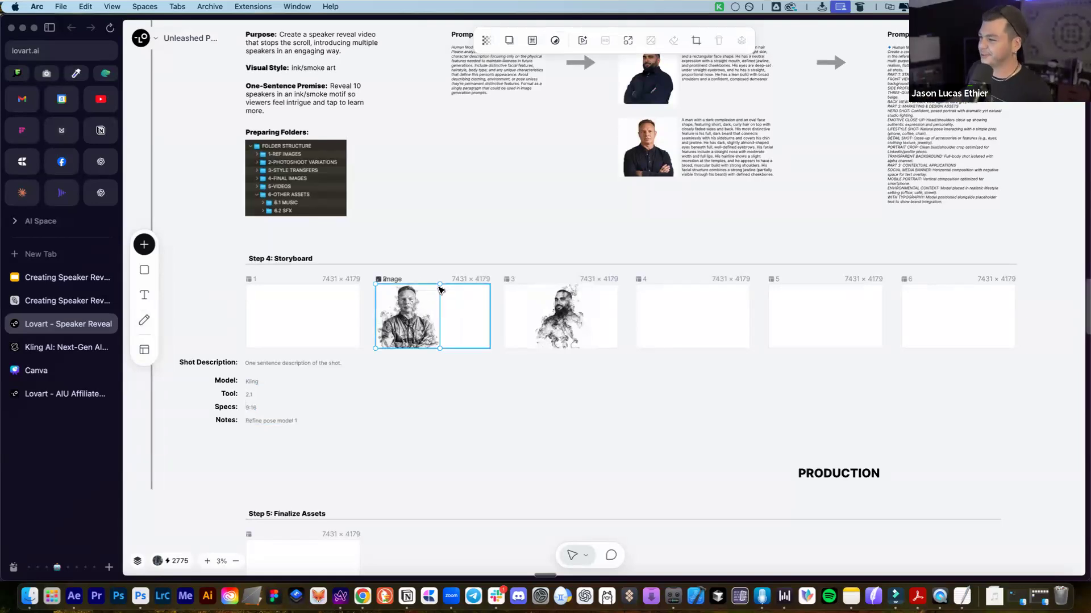
{"action": "left_click_drag", "start_coordinate": [440, 288], "coordinate": [438, 288]}
{"action": "left_click", "coordinate": [576, 314]}
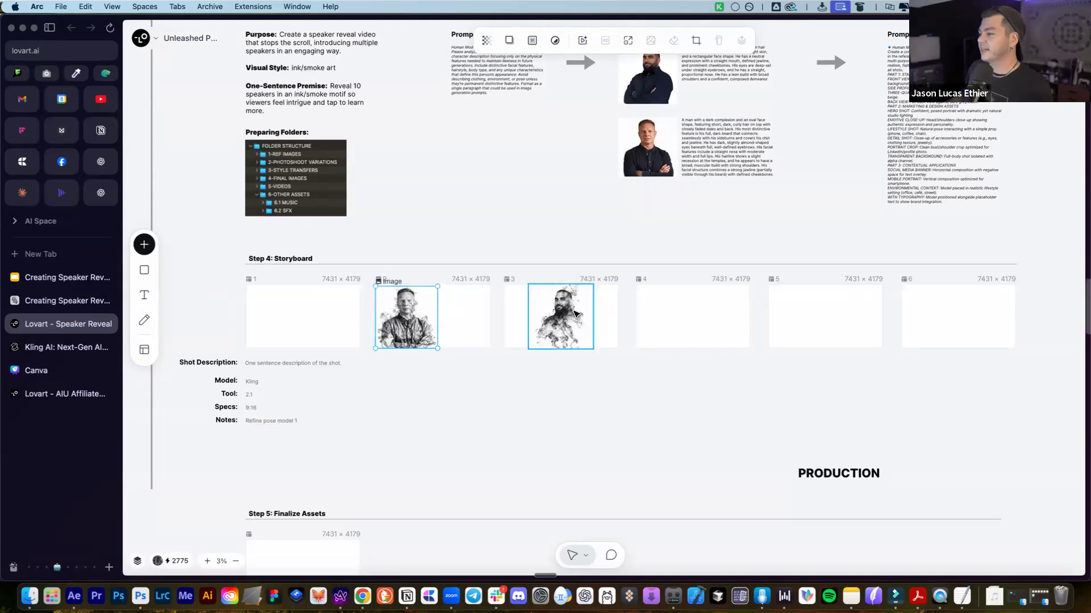
{"action": "left_click_drag", "start_coordinate": [585, 311], "coordinate": [593, 312]}
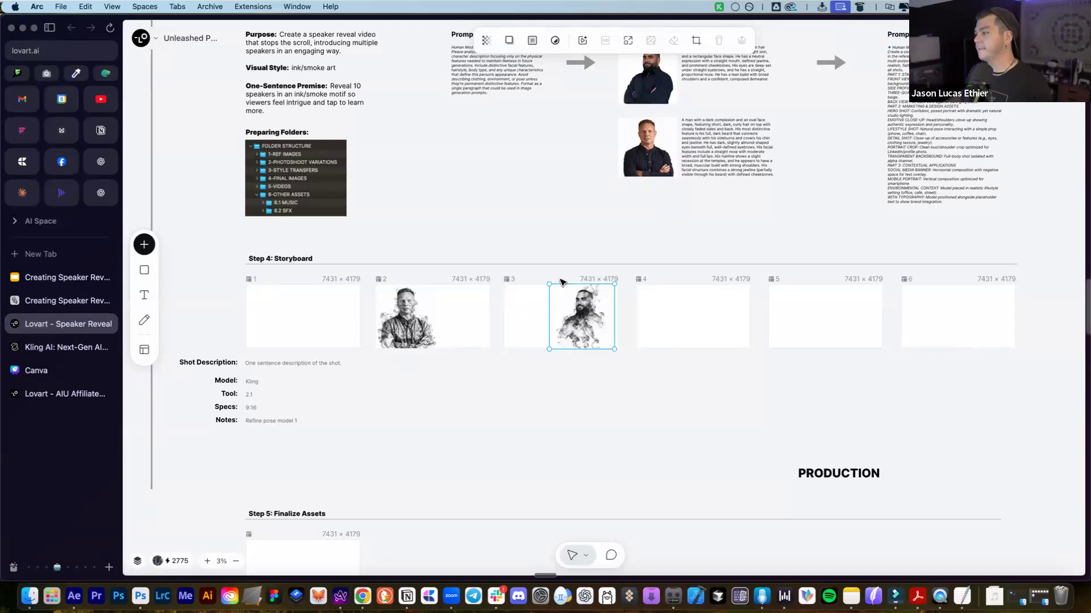
{"action": "scroll", "coordinate": [465, 177], "scroll_direction": "down", "scroll_amount": 5}
{"action": "scroll", "coordinate": [519, 225], "scroll_direction": "up", "scroll_amount": 2}
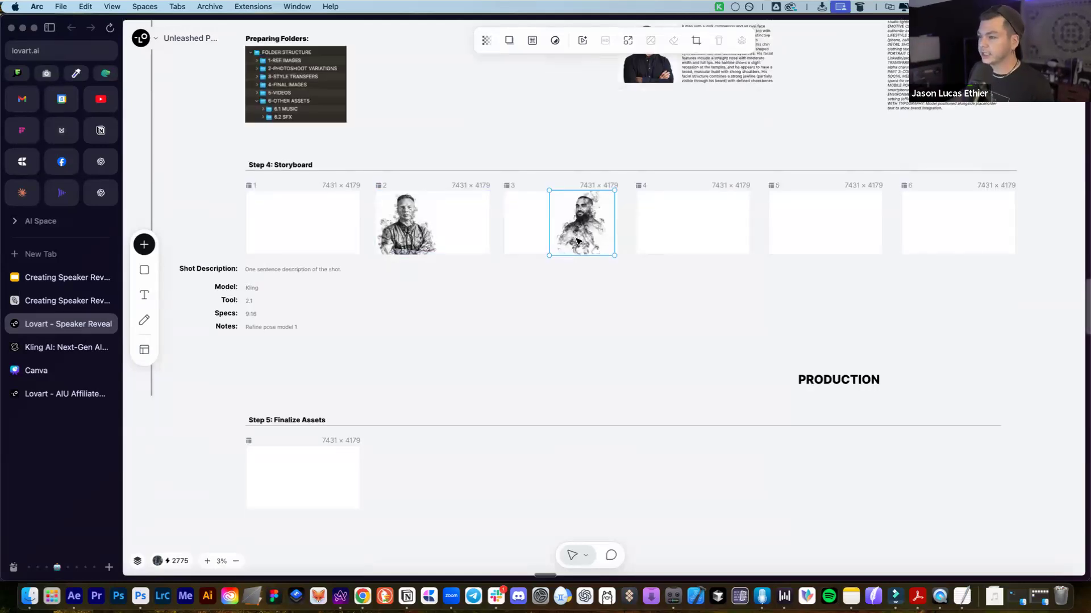
{"action": "left_click", "coordinate": [599, 166]}
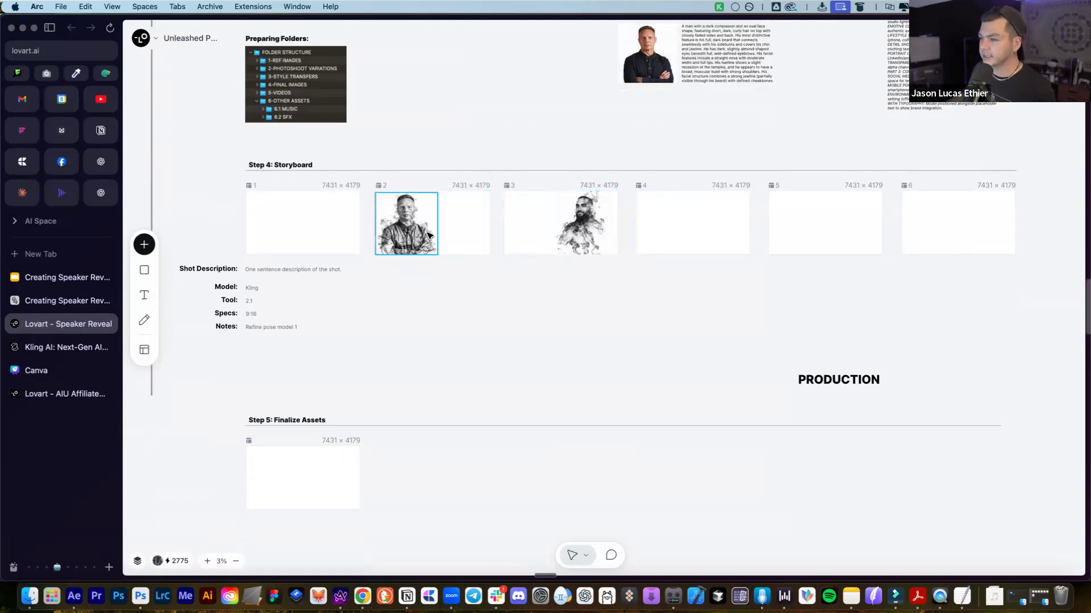
{"action": "left_click_drag", "start_coordinate": [429, 236], "coordinate": [436, 237]}
{"action": "left_click_drag", "start_coordinate": [601, 232], "coordinate": [561, 229]}
{"action": "left_click_drag", "start_coordinate": [401, 221], "coordinate": [396, 222]}
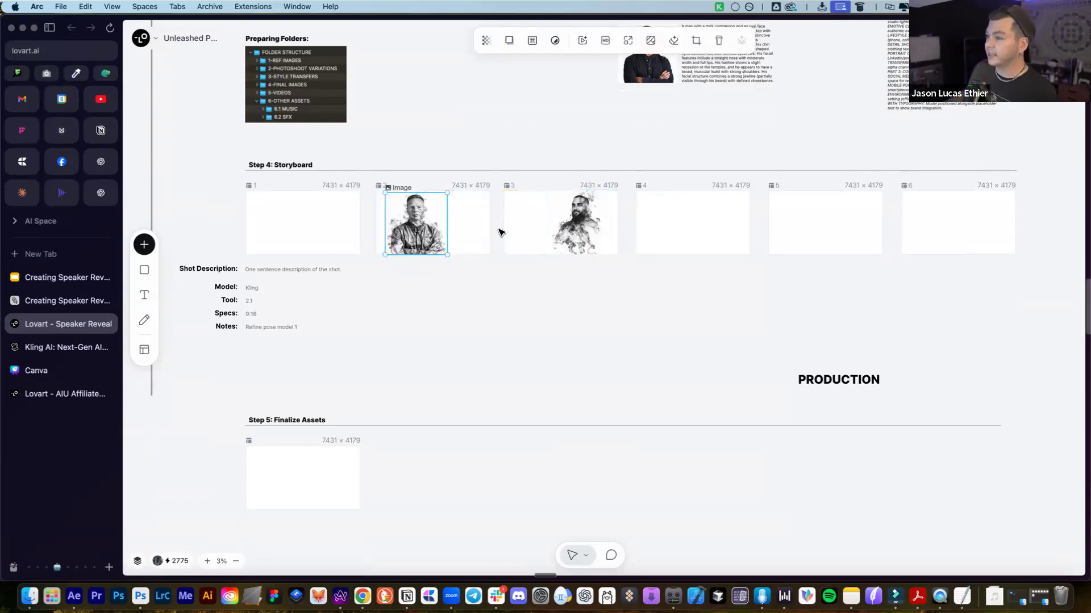
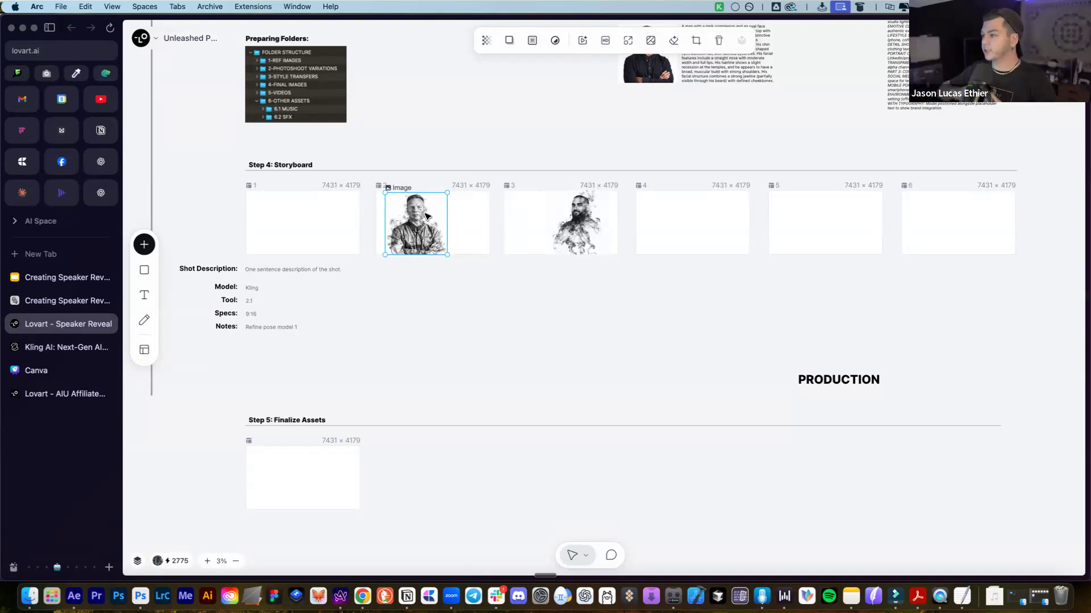
Open the Lovart agent chat beside the smoke-art board and select empty storyboard frame 4
{"action": "left_click", "coordinate": [510, 313]}
{"action": "scroll", "coordinate": [653, 232], "scroll_direction": "up", "scroll_amount": 5}
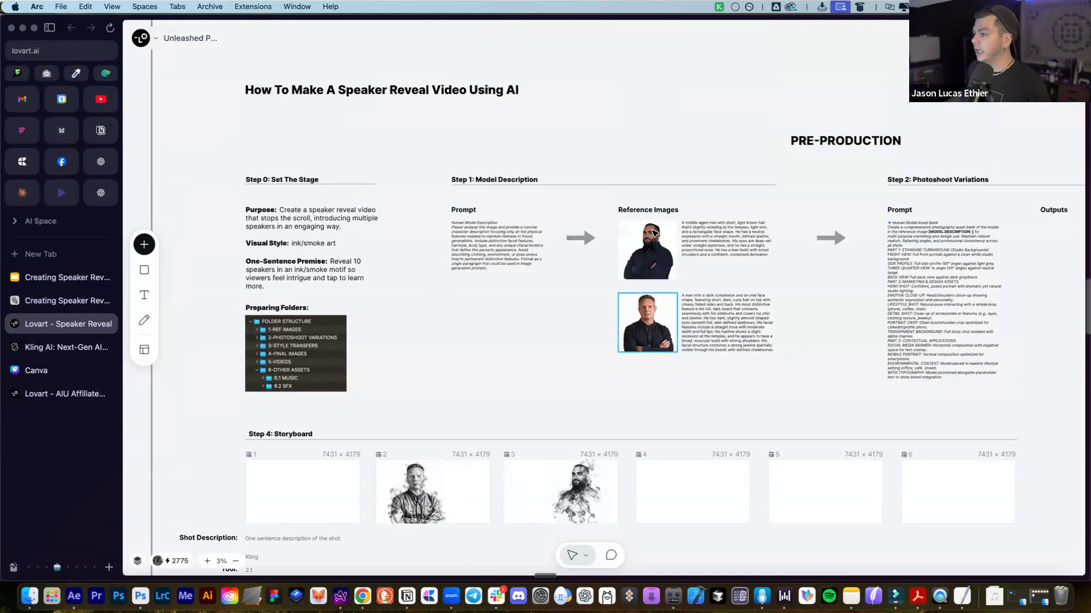
{"action": "scroll", "coordinate": [576, 262], "scroll_direction": "down", "scroll_amount": 3}
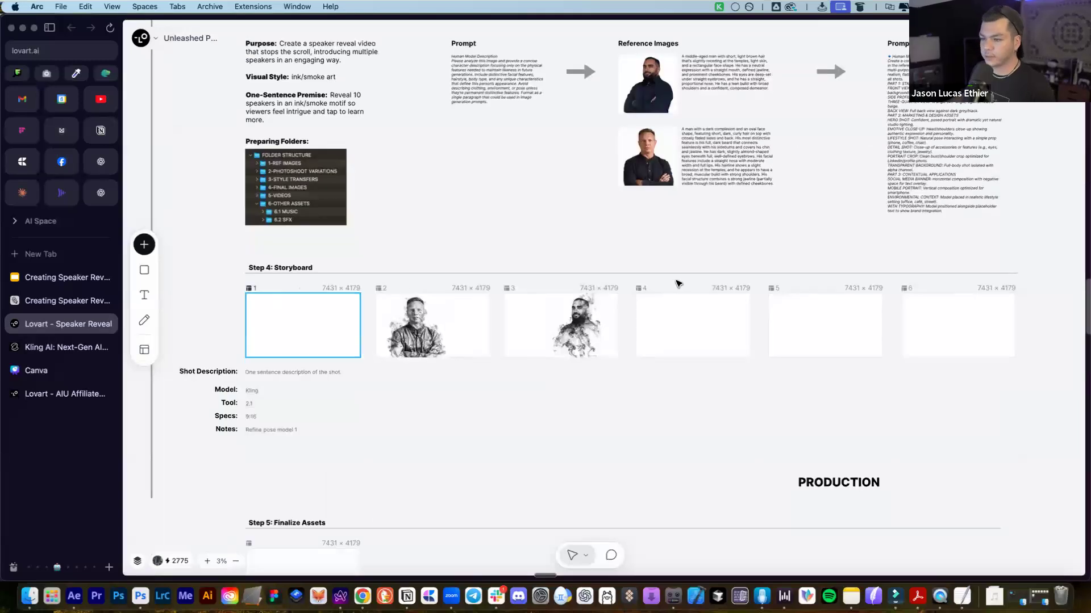
{"action": "scroll", "coordinate": [733, 269], "scroll_direction": "up", "scroll_amount": 1}
{"action": "left_click", "coordinate": [1063, 38]}
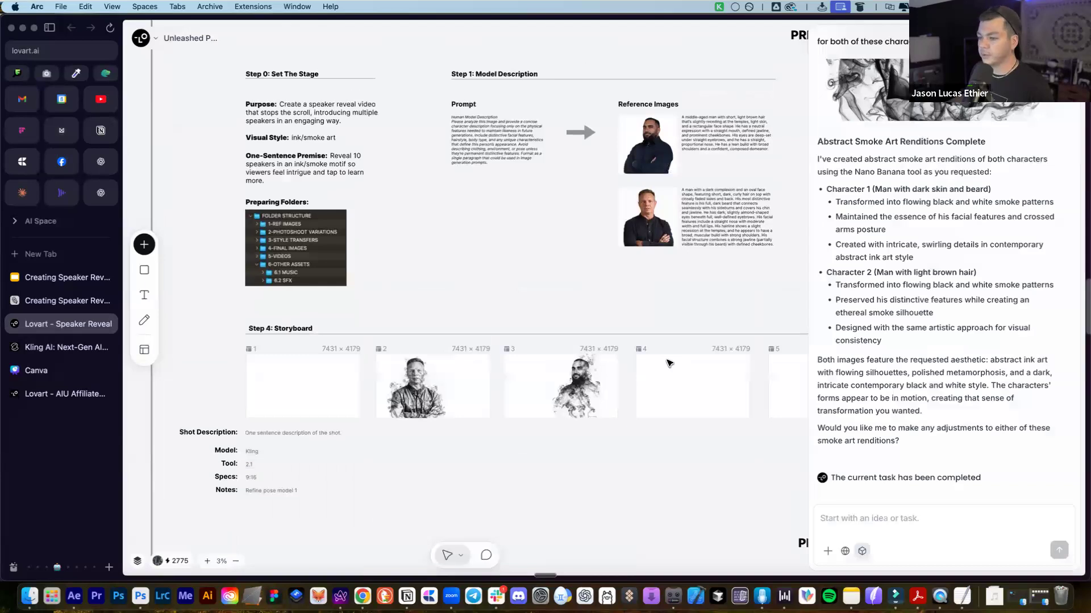
{"action": "scroll", "coordinate": [710, 376], "scroll_direction": "left", "scroll_amount": 2}
{"action": "scroll", "coordinate": [710, 376], "scroll_direction": "right", "scroll_amount": 2}
{"action": "left_click", "coordinate": [896, 520]}
{"action": "left_click", "coordinate": [758, 394]}
Write the prompt 'in the same ink style, create stylistic typography of the following text', fixing the typo
{"action": "left_click", "coordinate": [909, 520]}
{"action": "type", "text": "in the same"}
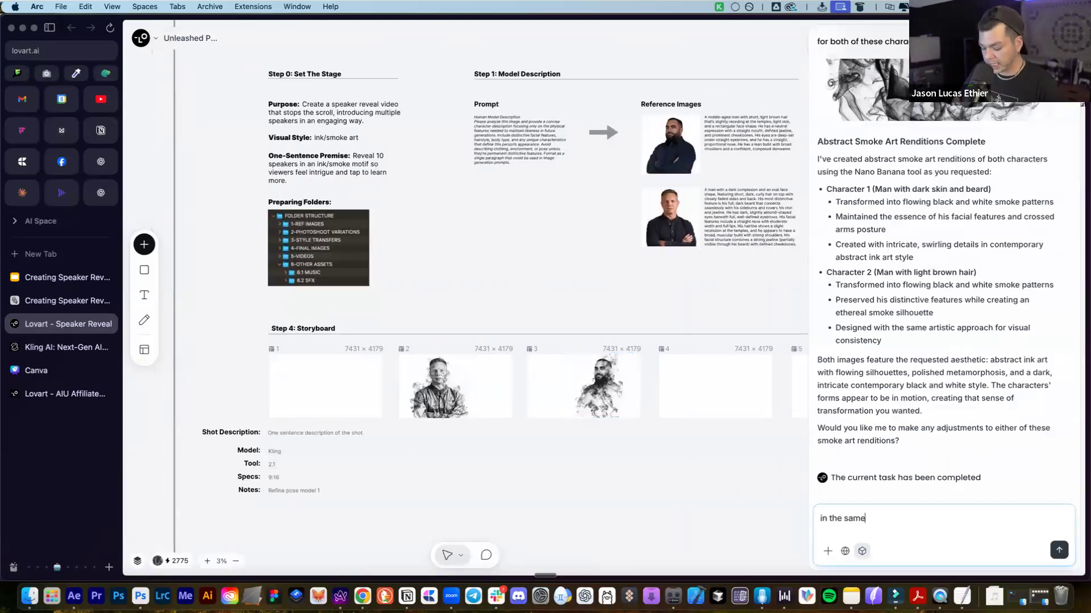
{"action": "type", "text": " ink style"}
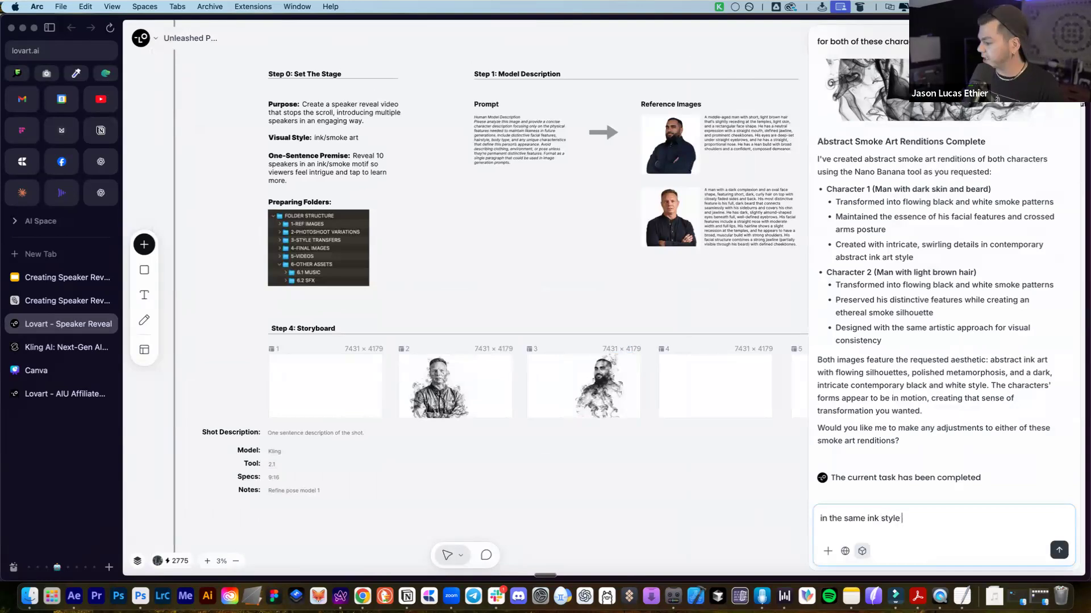
{"action": "type", "text": ", "}
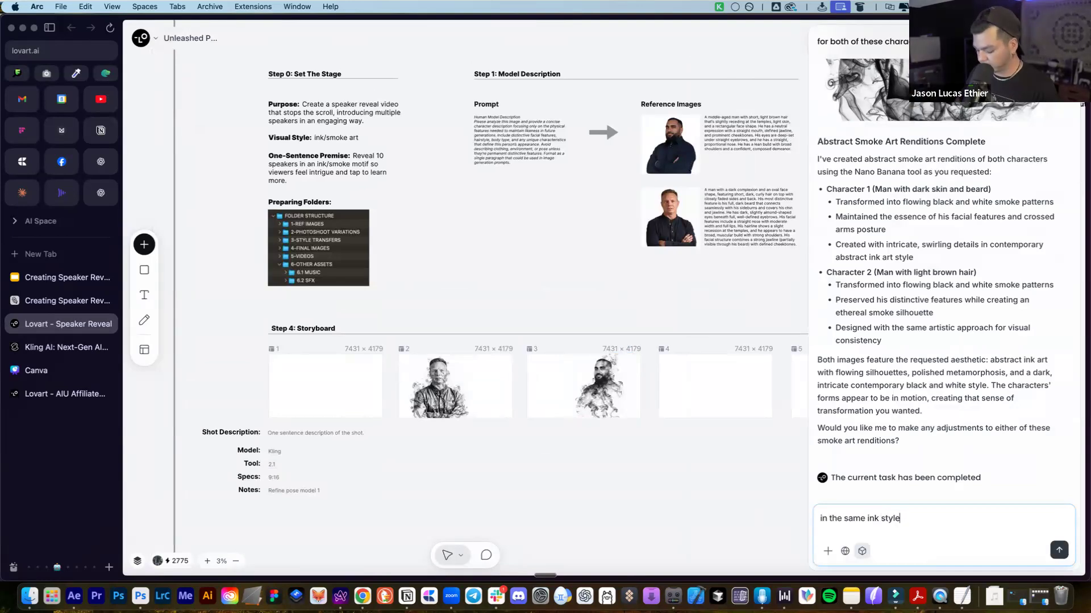
{"action": "type", "text": "create"}
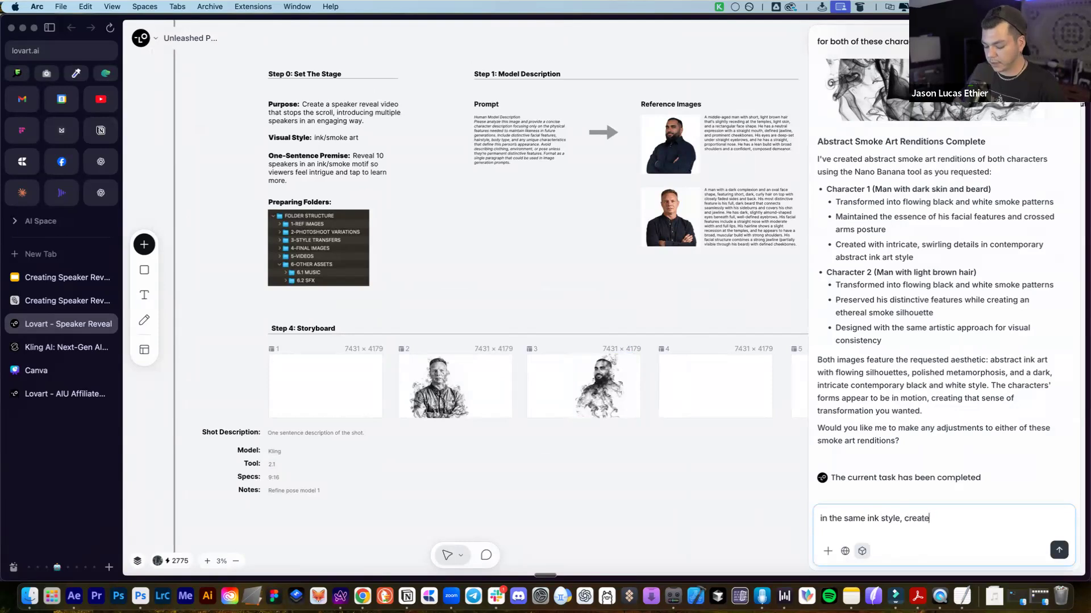
{"action": "type", "text": " stylistic typograp"}
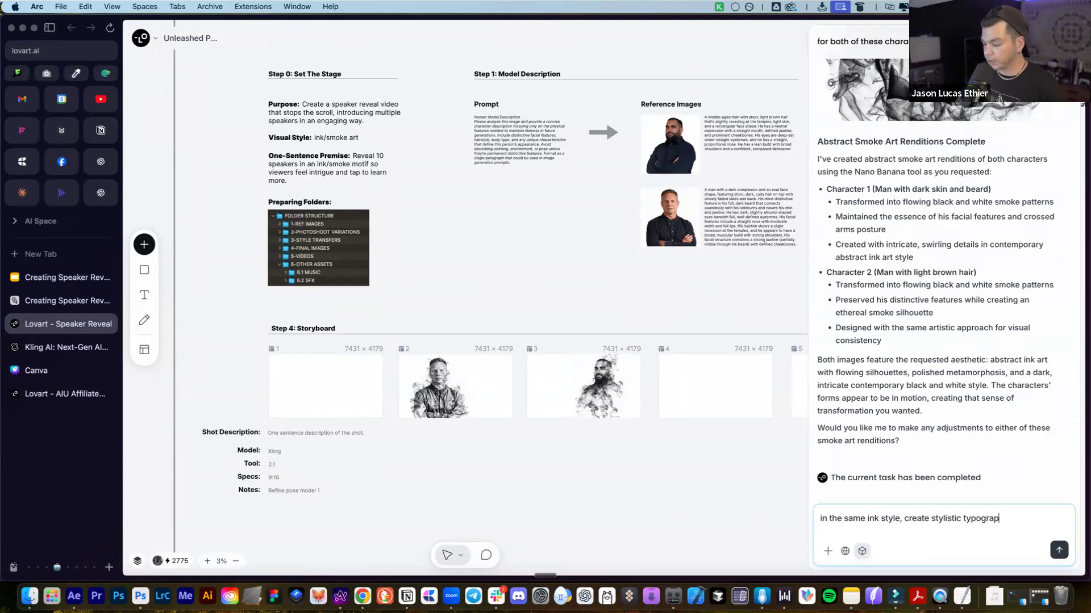
{"action": "type", "text": "hy of the foll"}
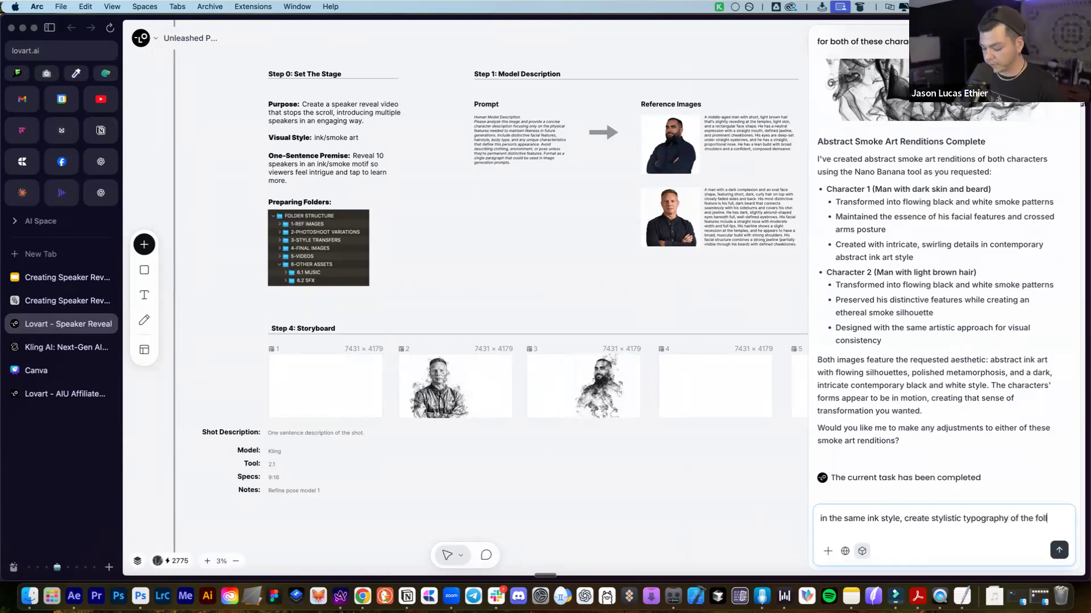
{"action": "type", "text": "owinfg text\""}
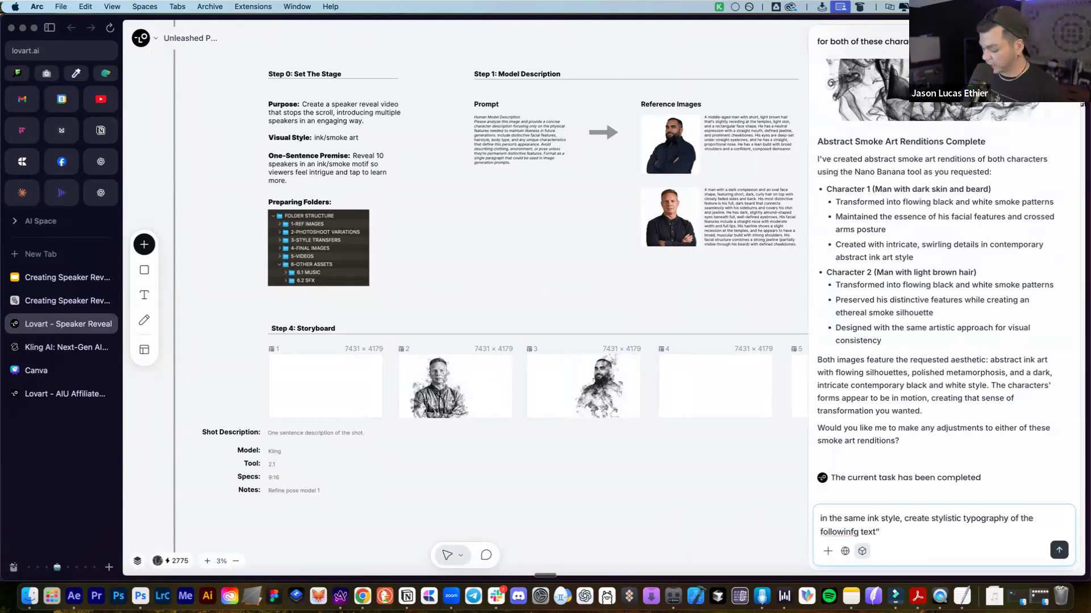
{"action": "left_click", "coordinate": [853, 532]}
{"action": "key", "text": "BackSpace"}
{"action": "type", "text": "g"}
{"action": "key", "text": "super+a"}
{"action": "key", "text": "Right"}
Add the speaker's name and 'AI Unleashed' on new lines and send the request
{"action": "key", "text": "shift+Return"}
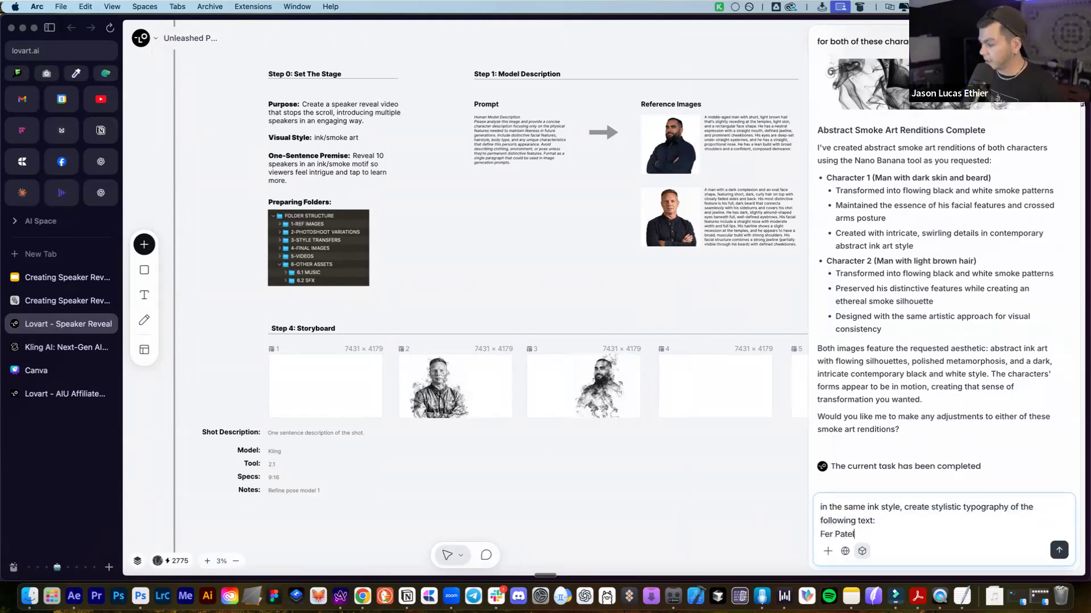
{"action": "key", "text": "shift+Return"}
{"action": "type", "text": "AI"}
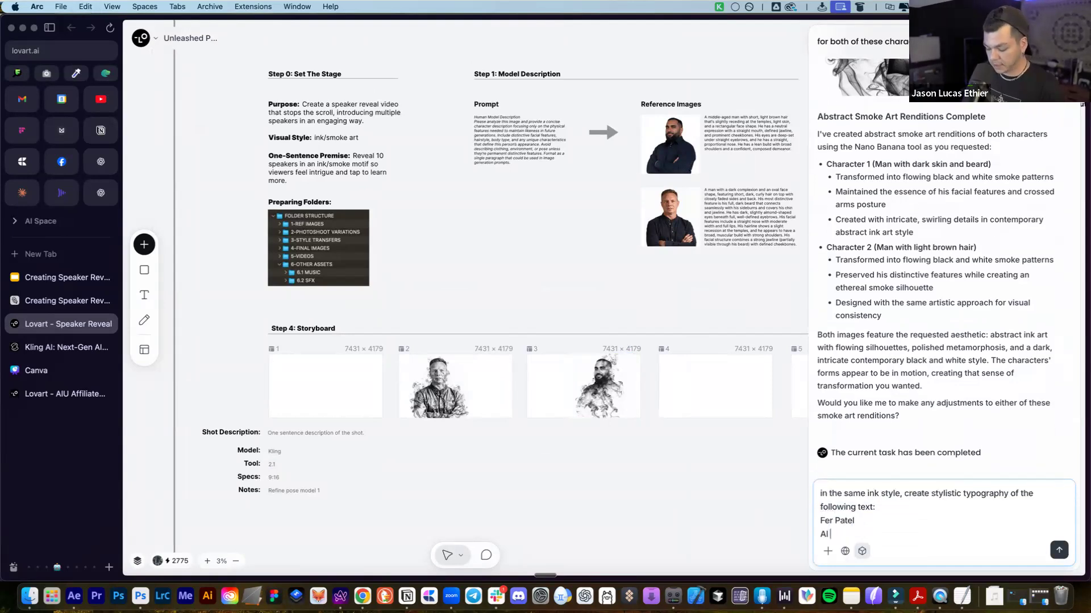
{"action": "type", "text": " Unleashed Host"}
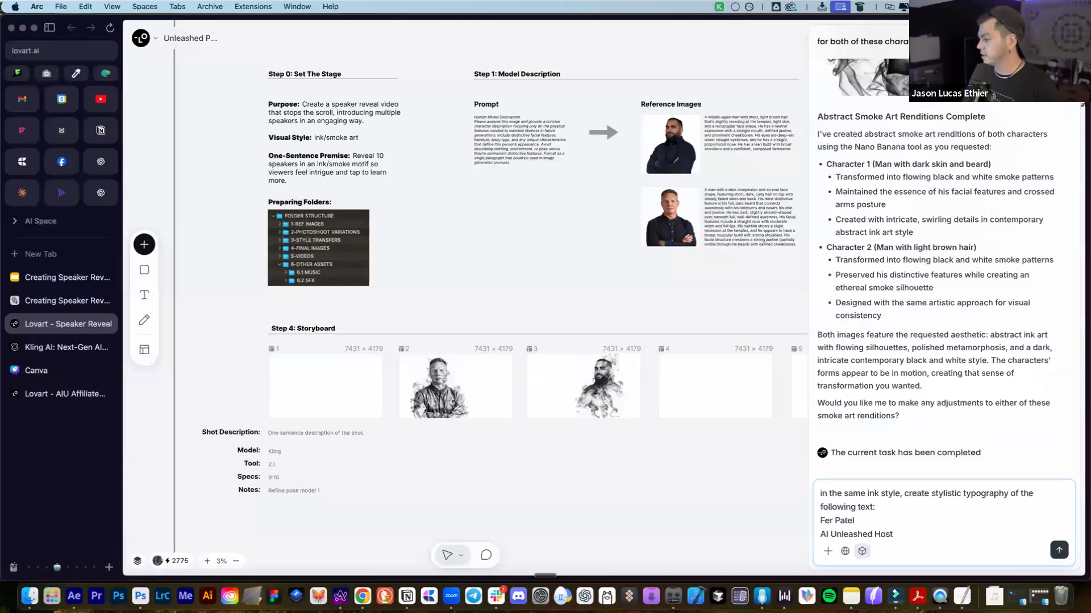
{"action": "key", "text": "Return"}
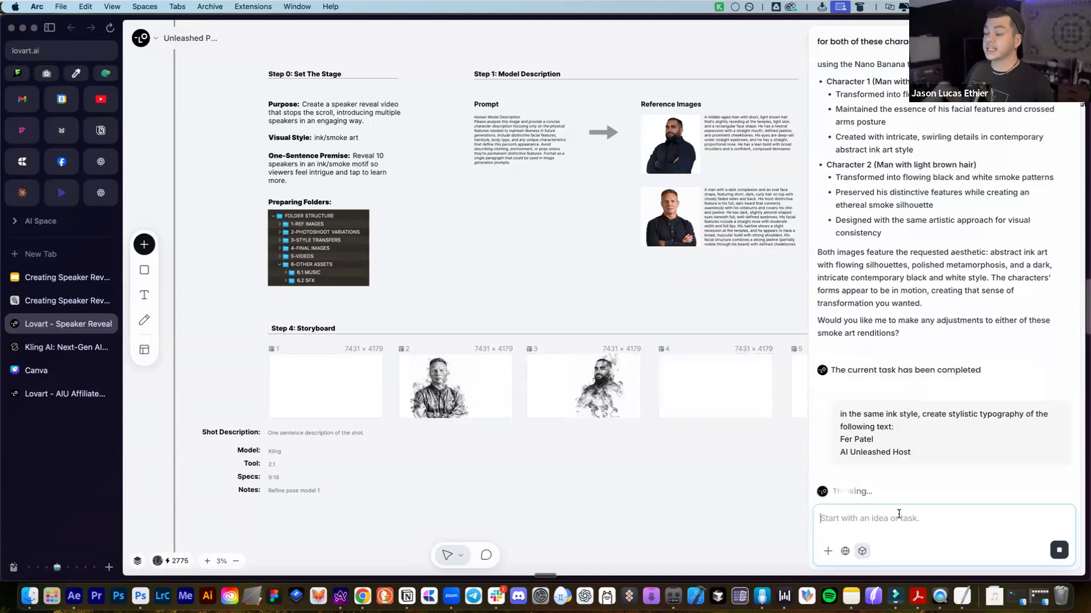
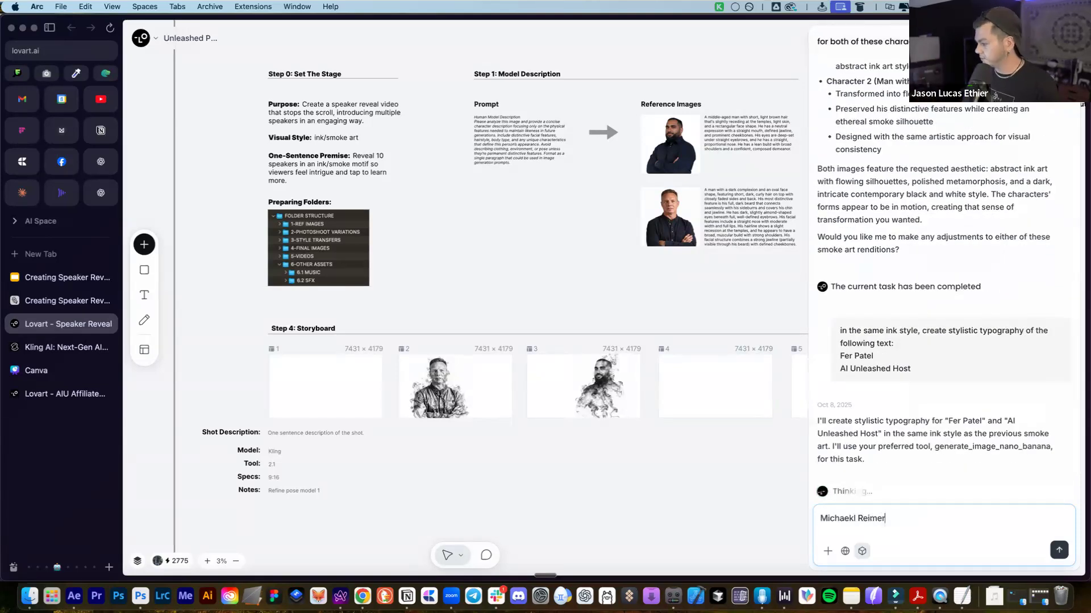
Draft the second speaker's name, typo corrected, with 'Automations King' on the next line
{"action": "key", "text": "alt+Left"}
{"action": "key", "text": "Left"}
{"action": "key", "text": "Left"}
{"action": "key", "text": "BackSpace"}
{"action": "key", "text": "super+a"}
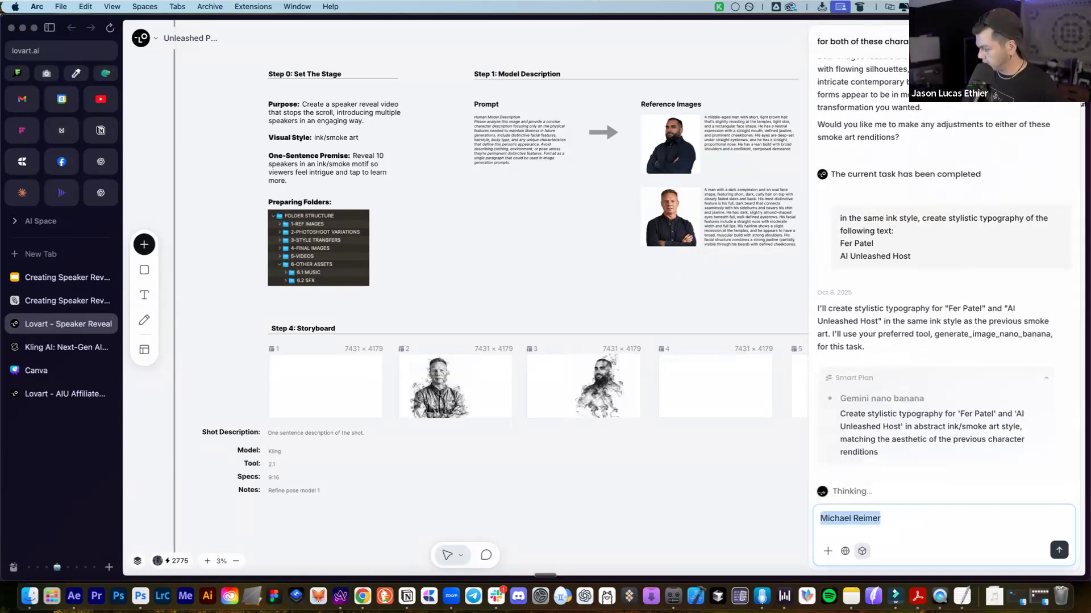
{"action": "key", "text": "Right"}
{"action": "key", "text": "shift+Return"}
{"action": "type", "text": "Automat"}
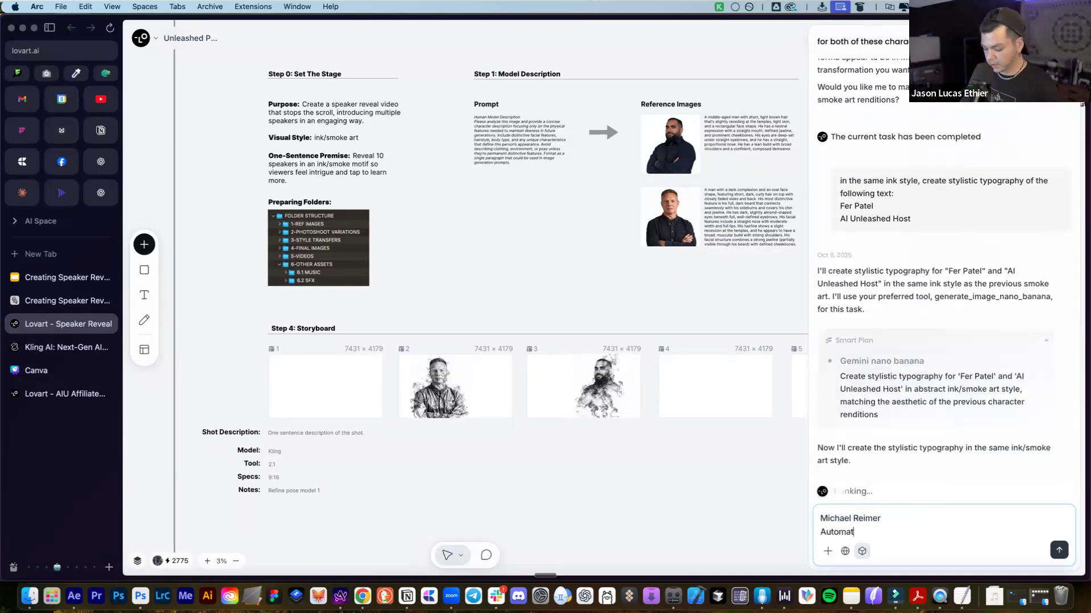
{"action": "type", "text": "ions King"}
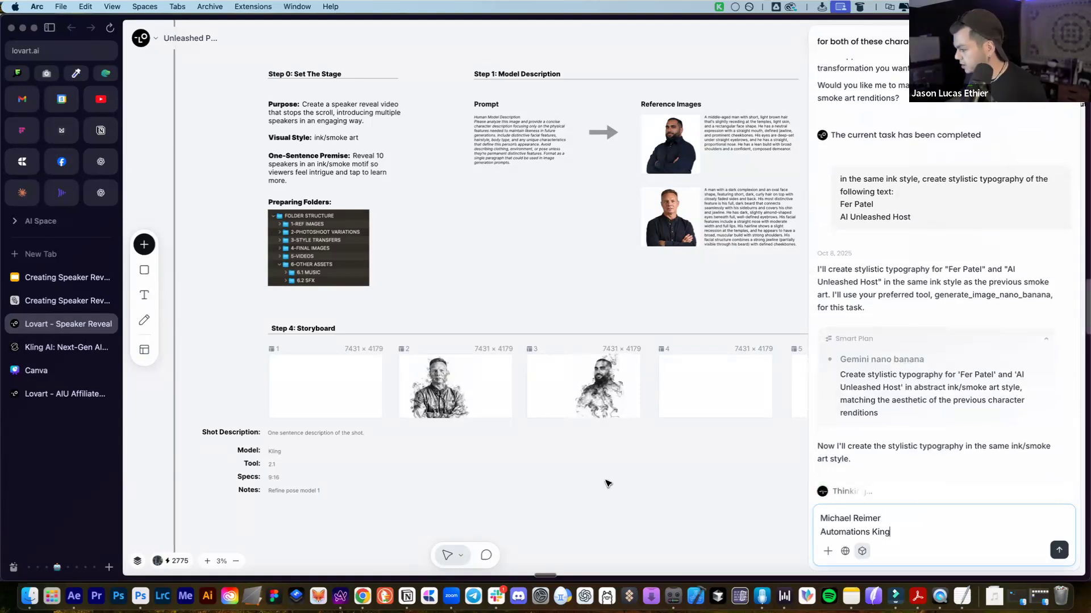
{"action": "scroll", "coordinate": [608, 483], "scroll_direction": "down", "scroll_amount": 2}
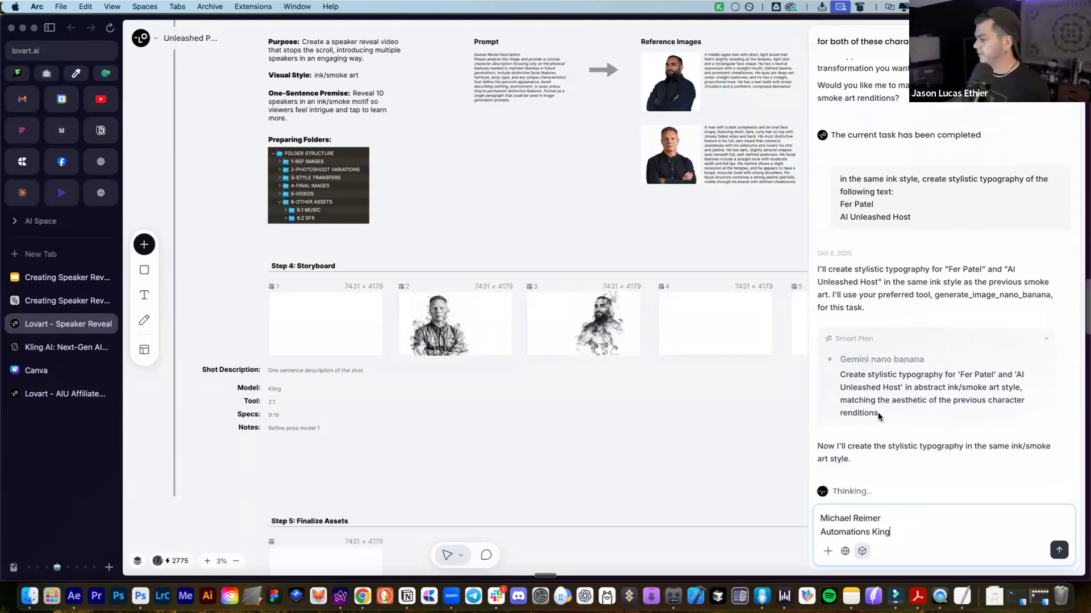
Prefix the draft with 'now lets do:' on its own line
{"action": "key", "text": "super+a"}
{"action": "key", "text": "Left"}
{"action": "type", "text": "now lets do:"}
{"action": "key", "text": "shift+Return"}
{"action": "key", "text": "shift+Return"}
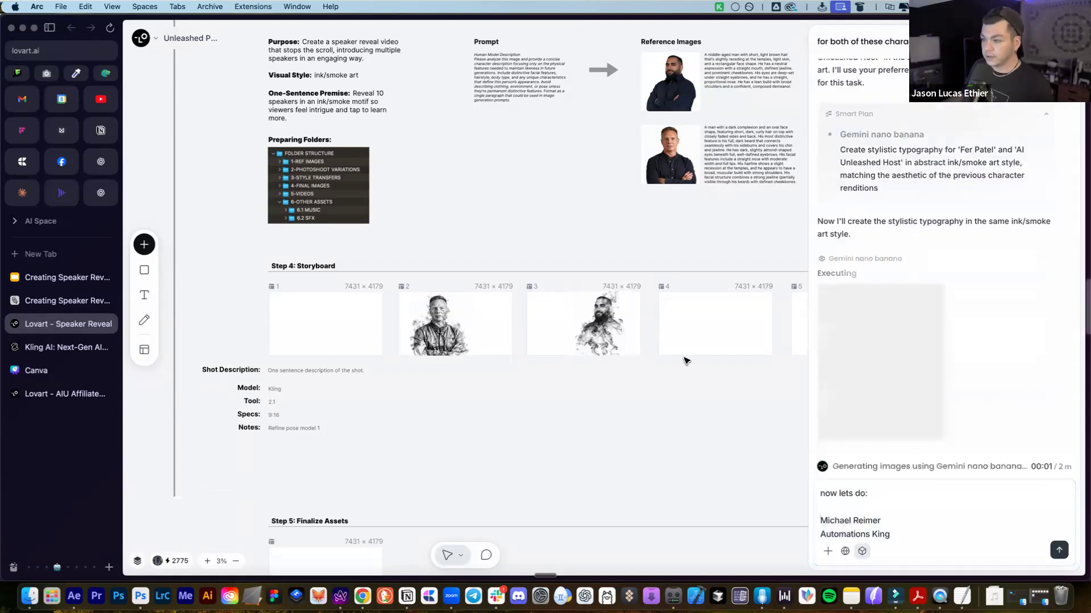
{"action": "scroll", "coordinate": [547, 332], "scroll_direction": "down", "scroll_amount": 2}
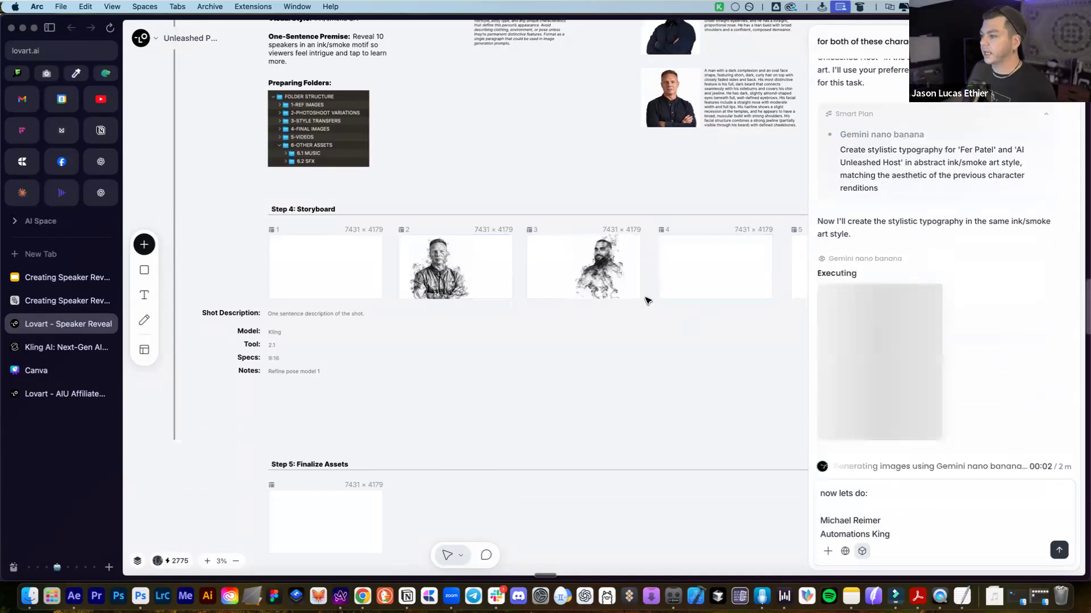
{"action": "scroll", "coordinate": [645, 297], "scroll_direction": "right", "scroll_amount": 4}
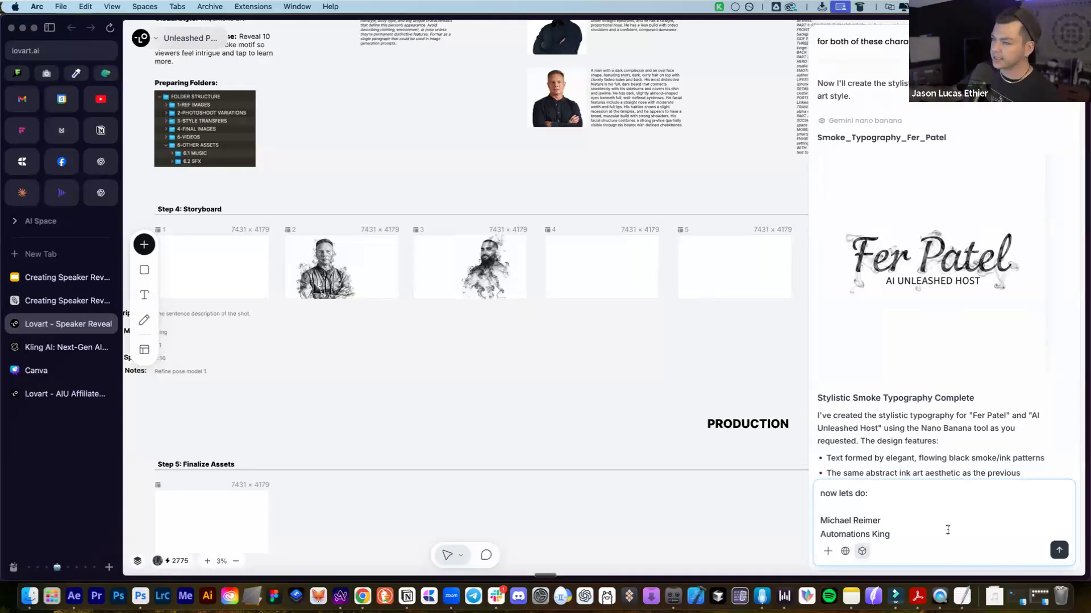
{"action": "scroll", "coordinate": [908, 318], "scroll_direction": "down", "scroll_amount": 5}
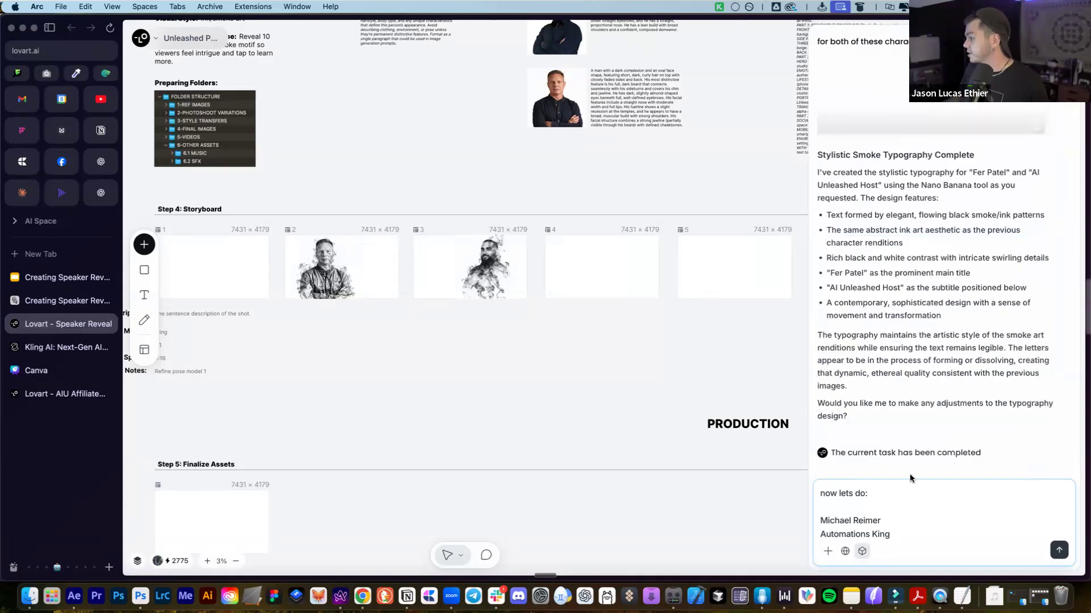
Append 'in the same style' to the draft and send it
{"action": "left_click", "coordinate": [891, 509]}
{"action": "key", "text": "super+a"}
{"action": "key", "text": "Right"}
{"action": "key", "text": "shift+Return"}
{"action": "key", "text": "shift+Return"}
{"action": "type", "text": "in the"}
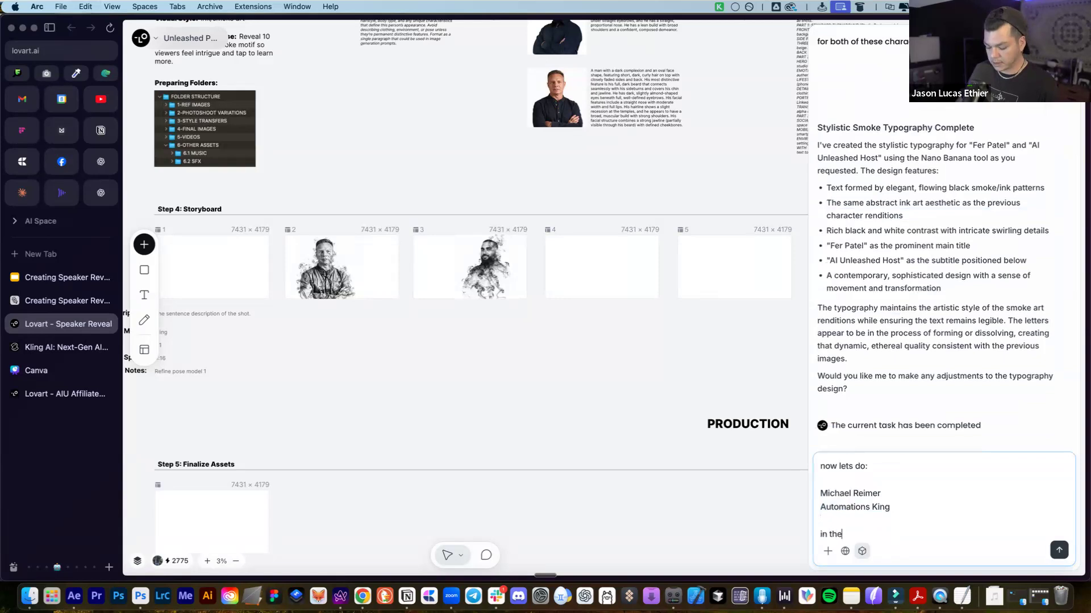
{"action": "type", "text": " same style"}
{"action": "key", "text": "Return"}
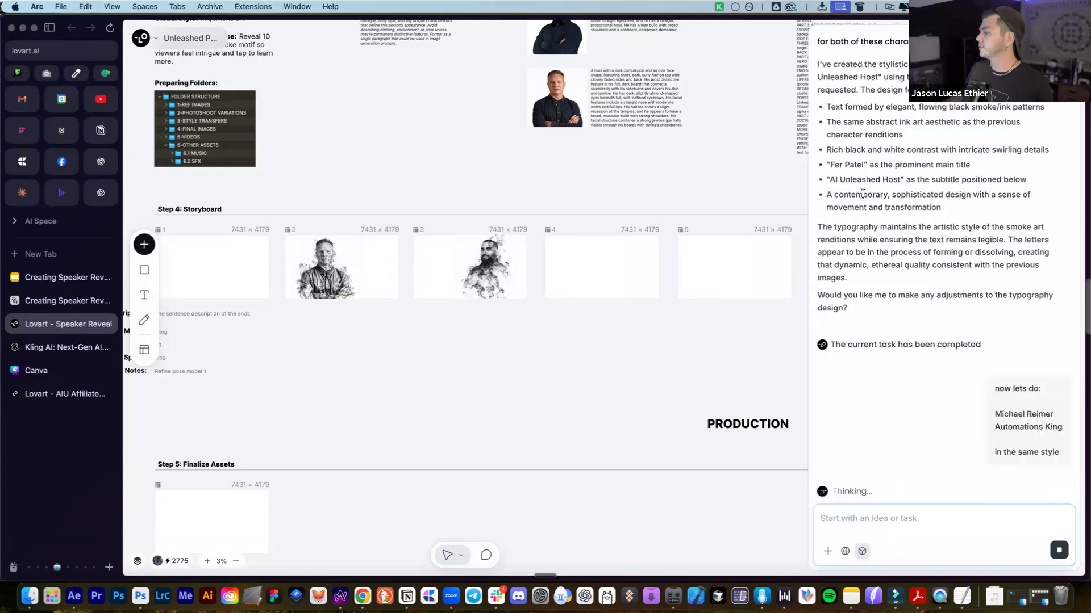
{"action": "scroll", "coordinate": [863, 262], "scroll_direction": "up", "scroll_amount": 3}
Place the first speaker's generated name typography into storyboard frame 3 and shrink it
{"action": "left_click_drag", "start_coordinate": [997, 203], "coordinate": [512, 358]}
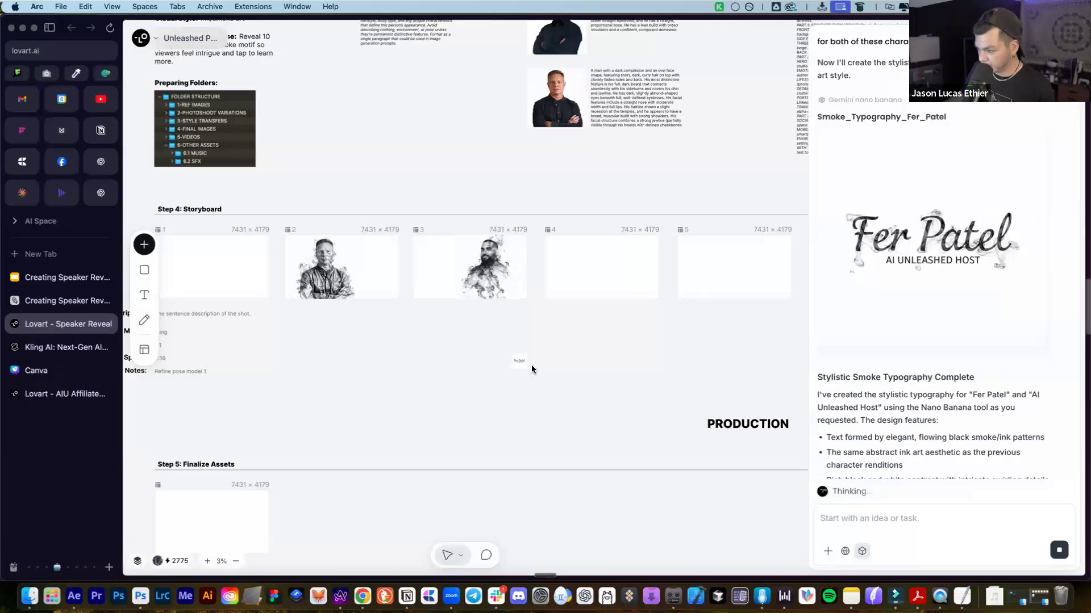
{"action": "left_click_drag", "start_coordinate": [524, 359], "coordinate": [466, 419]}
{"action": "left_click_drag", "start_coordinate": [486, 383], "coordinate": [424, 265]}
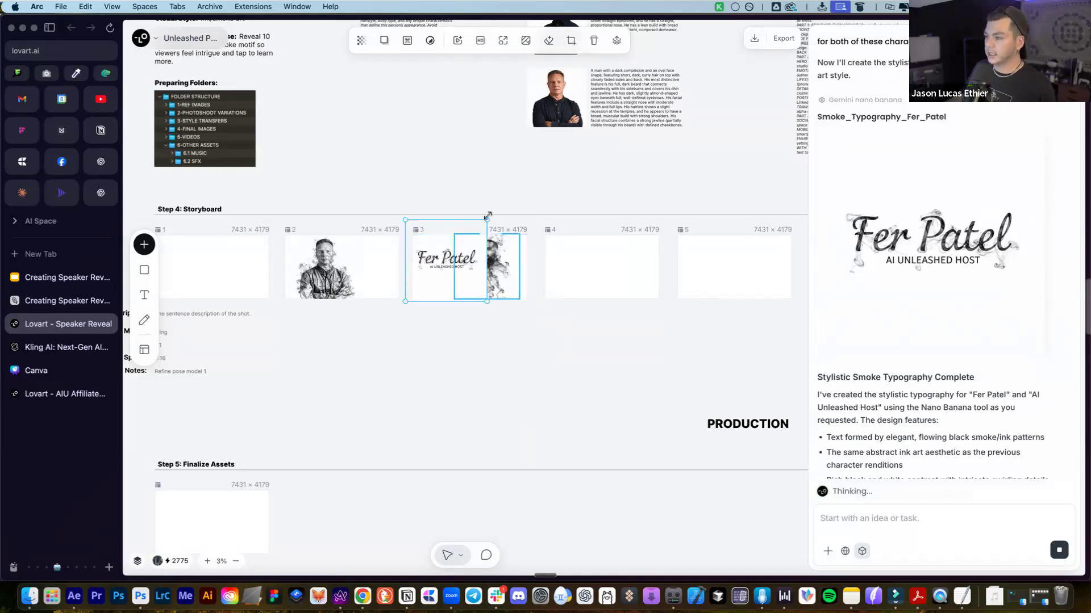
{"action": "left_click_drag", "start_coordinate": [464, 234], "coordinate": [461, 239]}
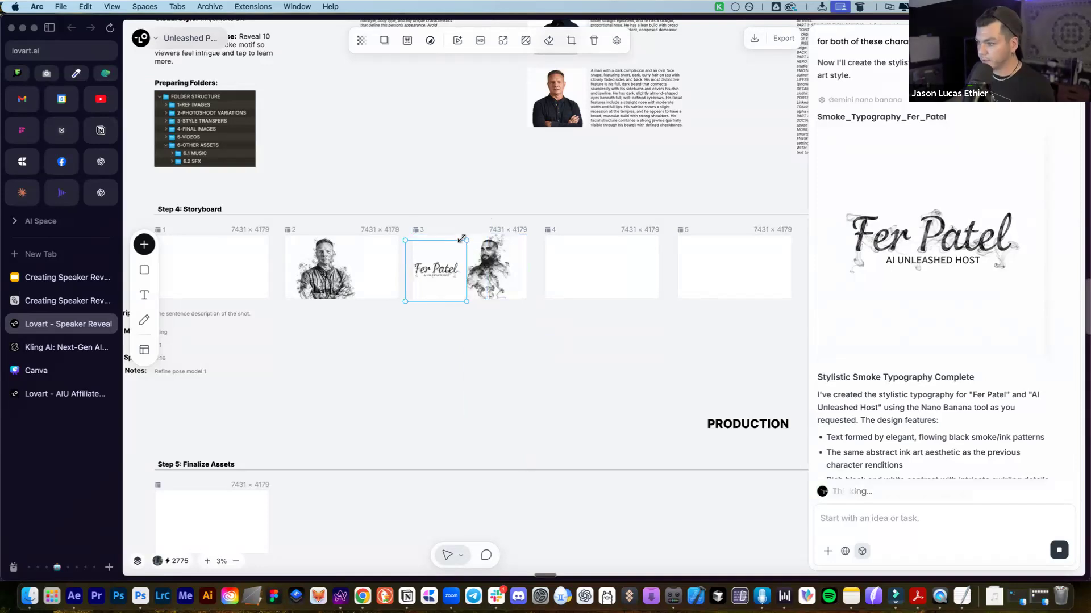
Nudge the frame 3 smoke portrait slightly right and shrink it
{"action": "scroll", "coordinate": [489, 263], "scroll_direction": "up", "scroll_amount": 2}
{"action": "scroll", "coordinate": [489, 262], "scroll_direction": "up", "scroll_amount": 1}
{"action": "left_click", "coordinate": [497, 268]}
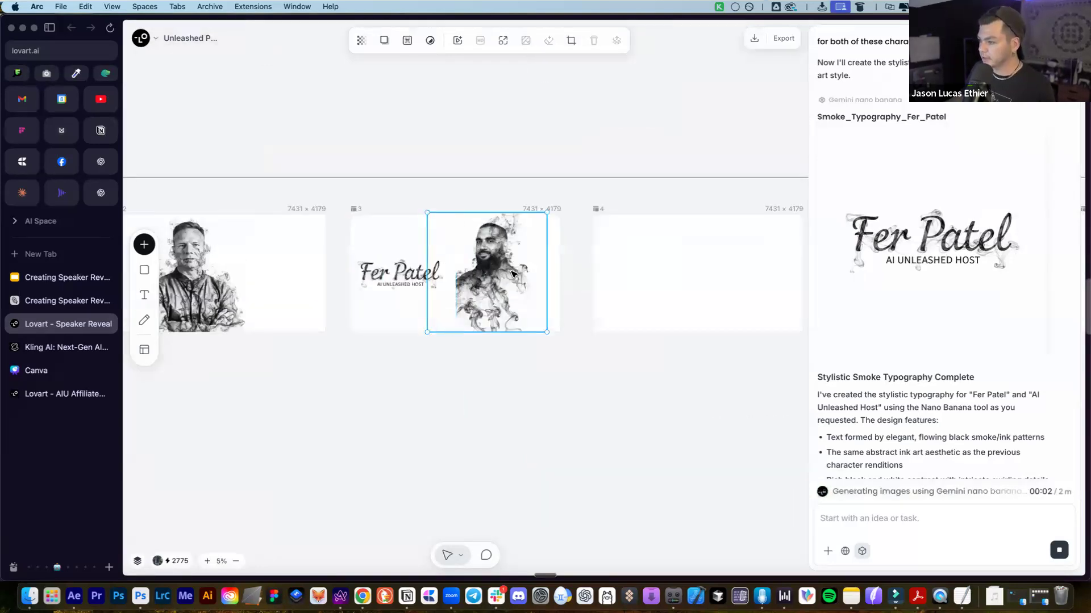
{"action": "left_click_drag", "start_coordinate": [513, 274], "coordinate": [524, 275]}
{"action": "left_click_drag", "start_coordinate": [443, 214], "coordinate": [454, 226]}
Resize the name title image beside the portrait in frame 3
{"action": "left_click", "coordinate": [405, 265]}
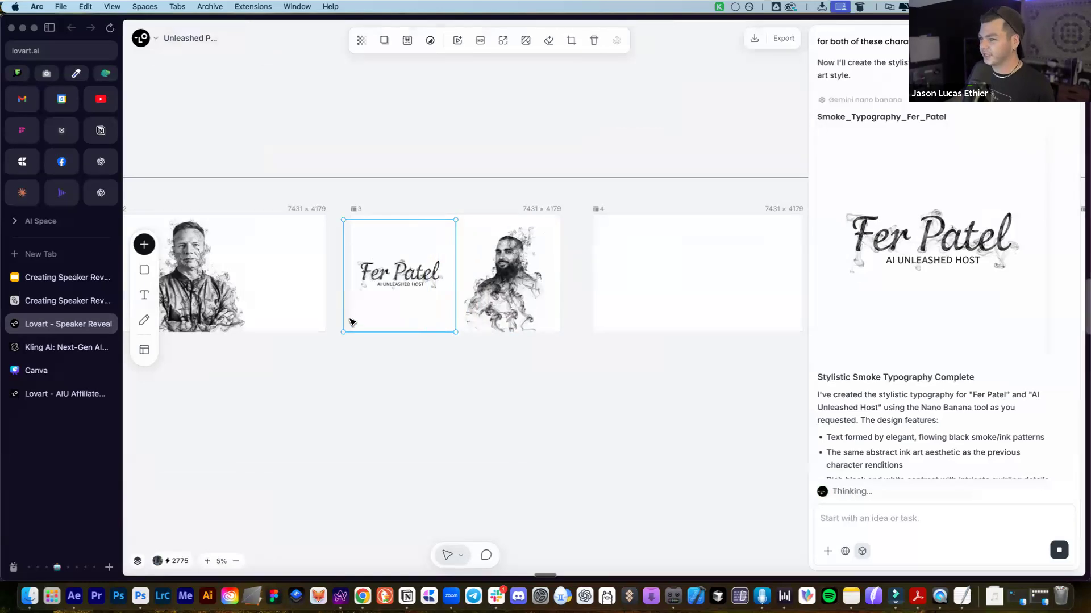
{"action": "left_click_drag", "start_coordinate": [343, 332], "coordinate": [353, 321]}
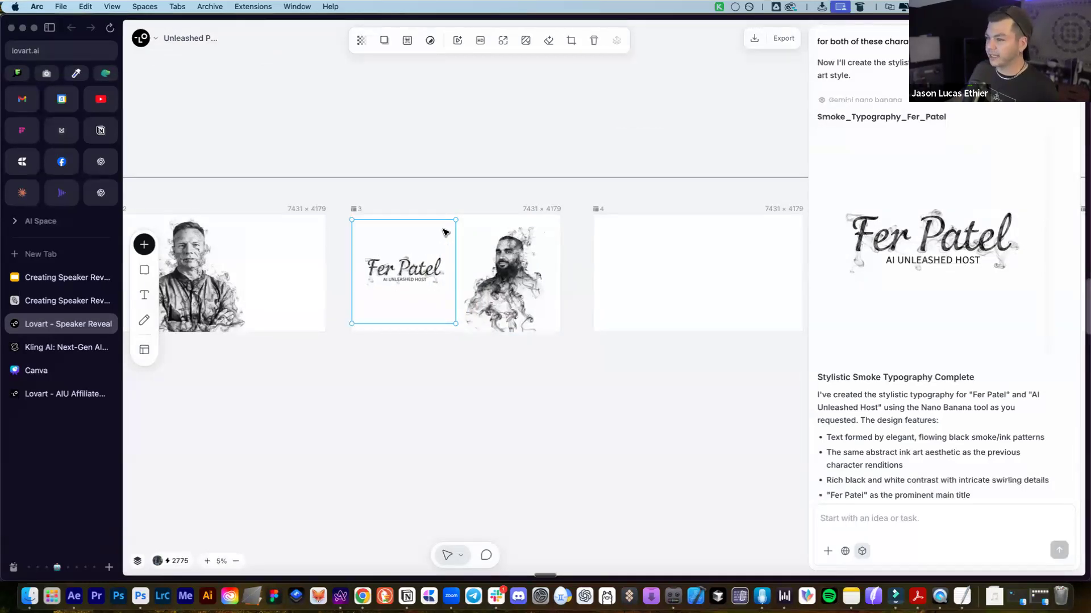
{"action": "left_click_drag", "start_coordinate": [453, 221], "coordinate": [448, 226]}
{"action": "left_click", "coordinate": [542, 405]}
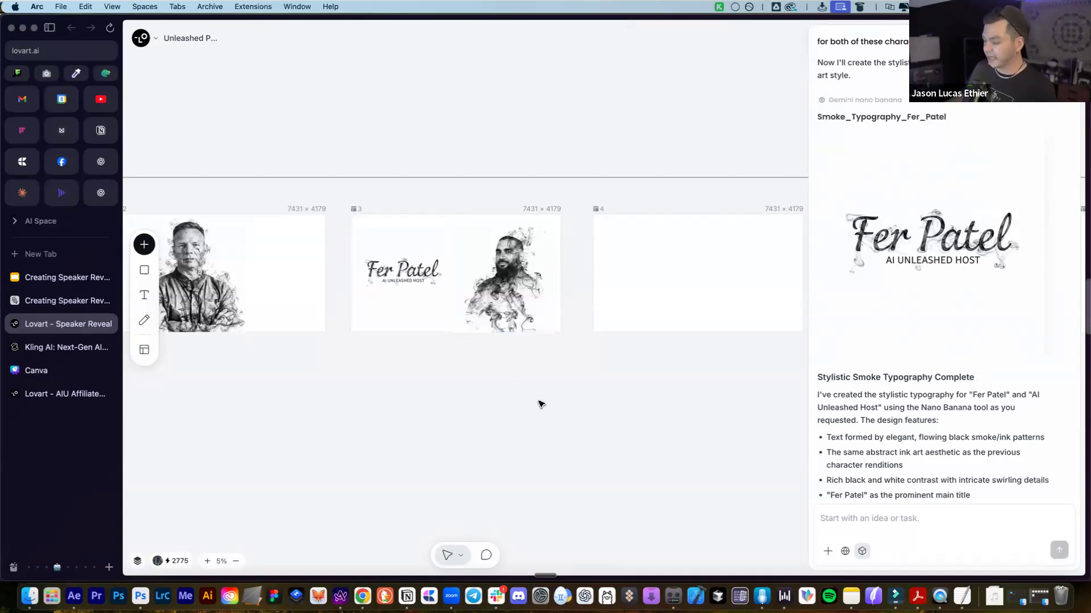
Drag the second speaker's typography image from the chat onto the canvas
{"action": "scroll", "coordinate": [919, 439], "scroll_direction": "down", "scroll_amount": 15}
{"action": "scroll", "coordinate": [997, 447], "scroll_direction": "up", "scroll_amount": 8}
{"action": "scroll", "coordinate": [997, 447], "scroll_direction": "down", "scroll_amount": 5}
{"action": "left_click_drag", "start_coordinate": [967, 236], "coordinate": [486, 388]}
Tell the assistant the second speaker's name must be cursive to match the style
{"action": "left_click", "coordinate": [900, 523]}
{"action": "type", "text": "the name"}
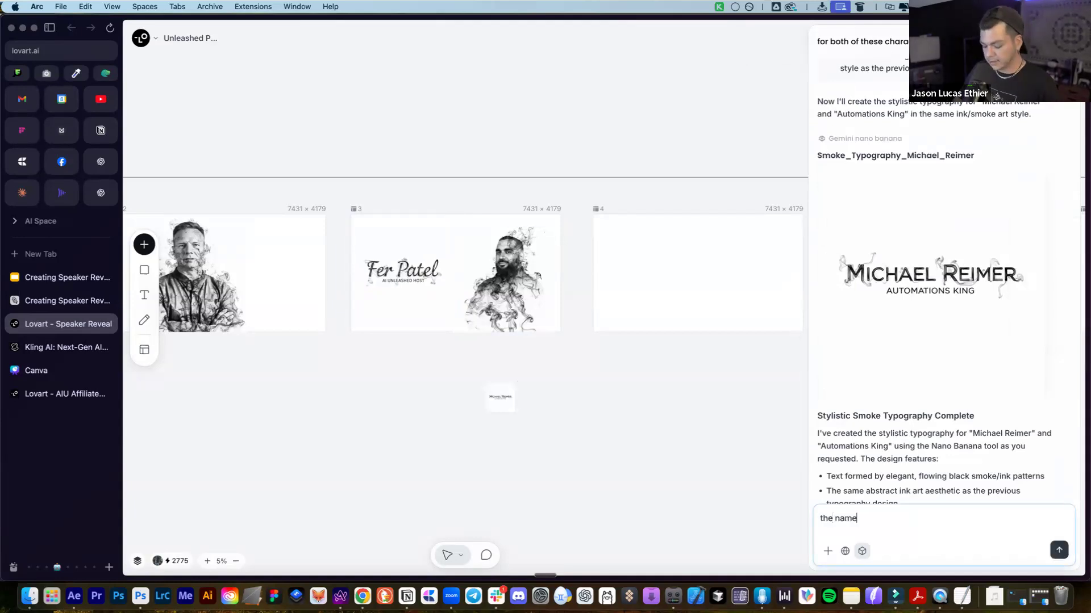
{"action": "type", "text": " is not in the same style. tthe na"}
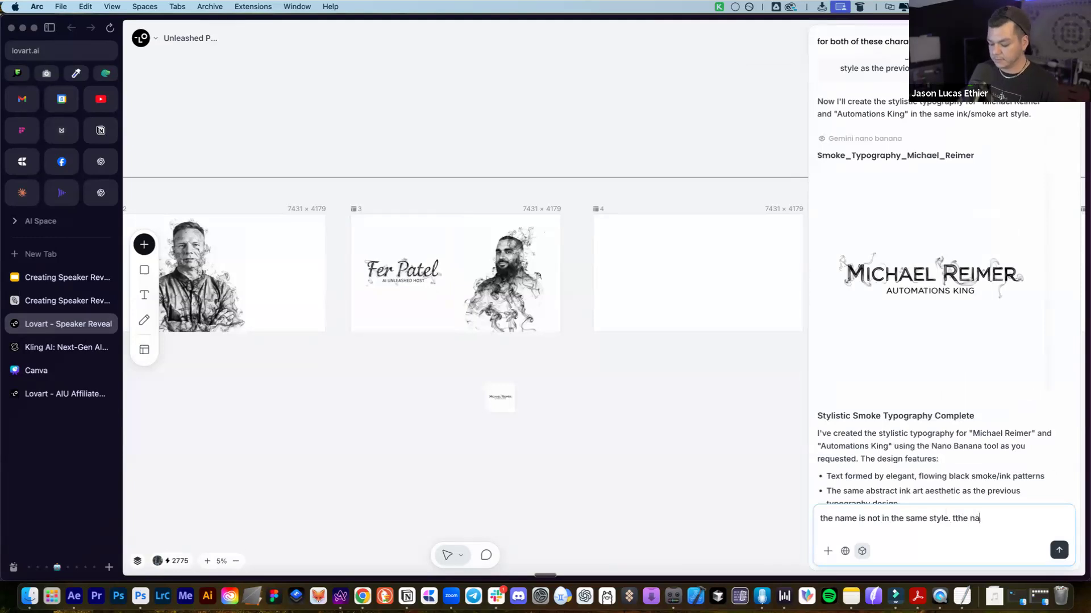
{"action": "type", "text": "me has to be cursiv"}
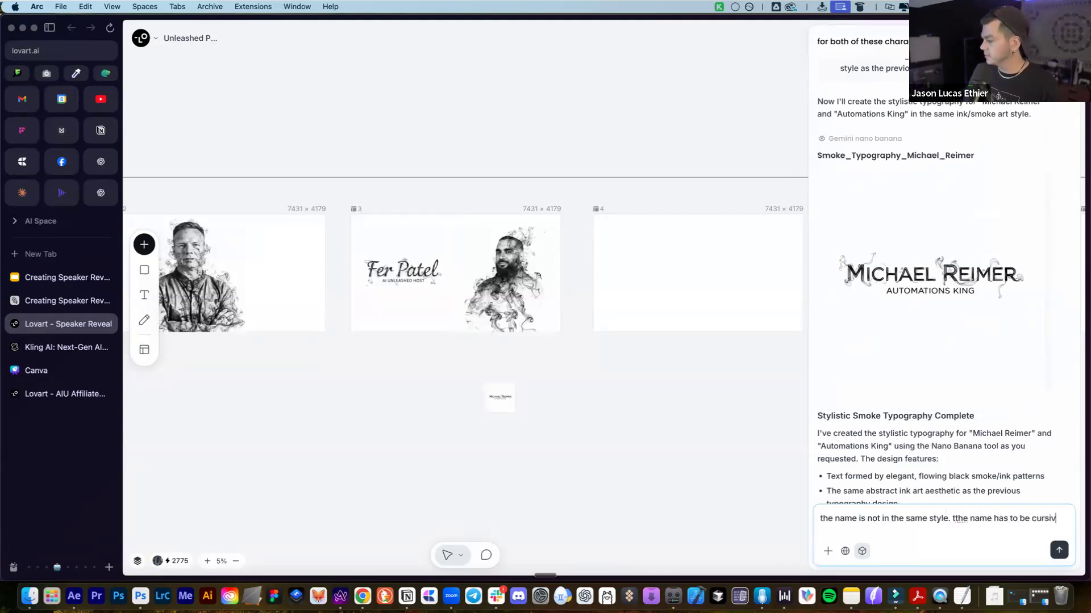
{"action": "type", "text": "e"}
{"action": "key", "text": "Return"}
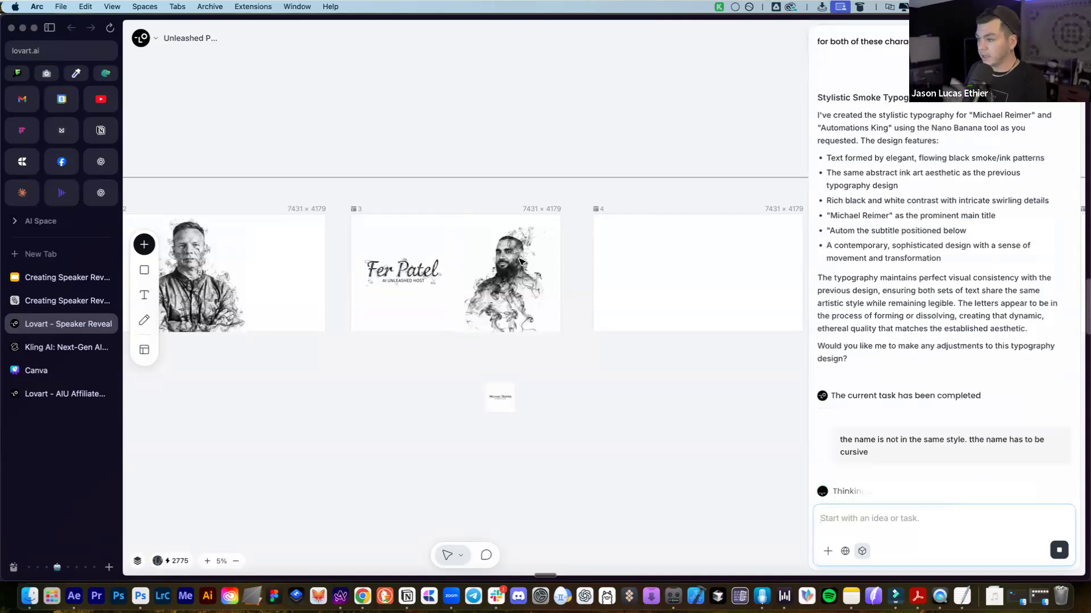
Move the second speaker's title into frame 2 and size it beside his portrait
{"action": "scroll", "coordinate": [568, 386], "scroll_direction": "left", "scroll_amount": 3}
{"action": "left_click_drag", "start_coordinate": [587, 405], "coordinate": [437, 329]}
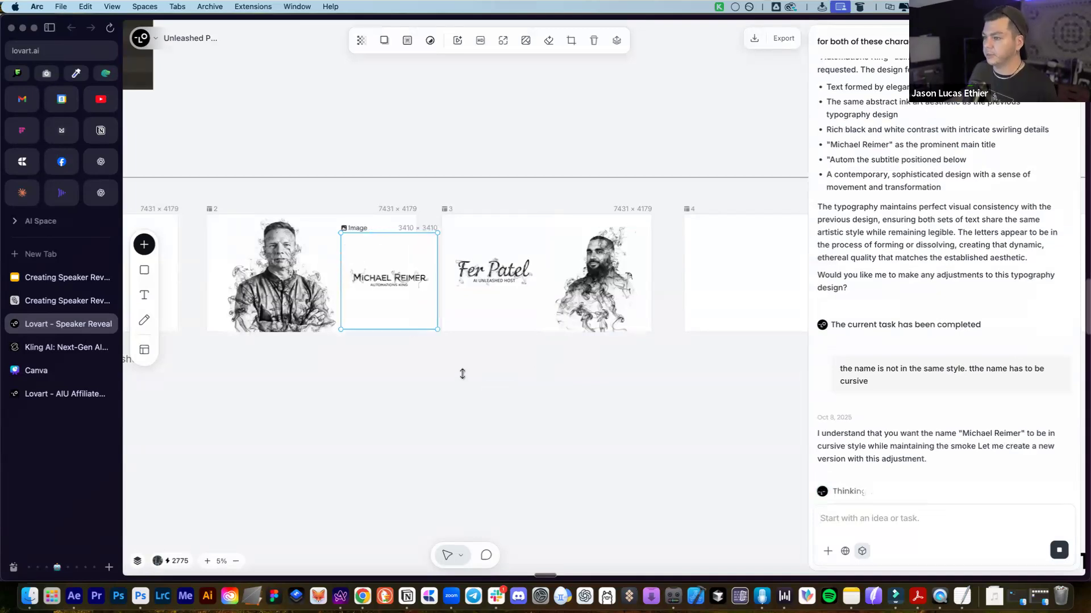
{"action": "scroll", "coordinate": [462, 374], "scroll_direction": "left", "scroll_amount": 3}
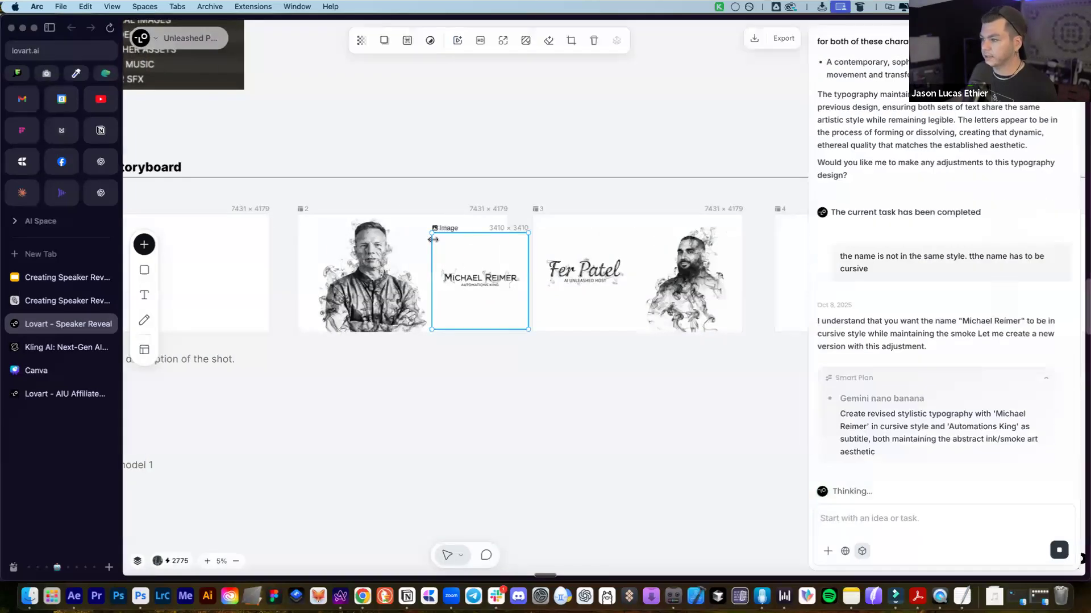
{"action": "left_click_drag", "start_coordinate": [423, 224], "coordinate": [414, 214]}
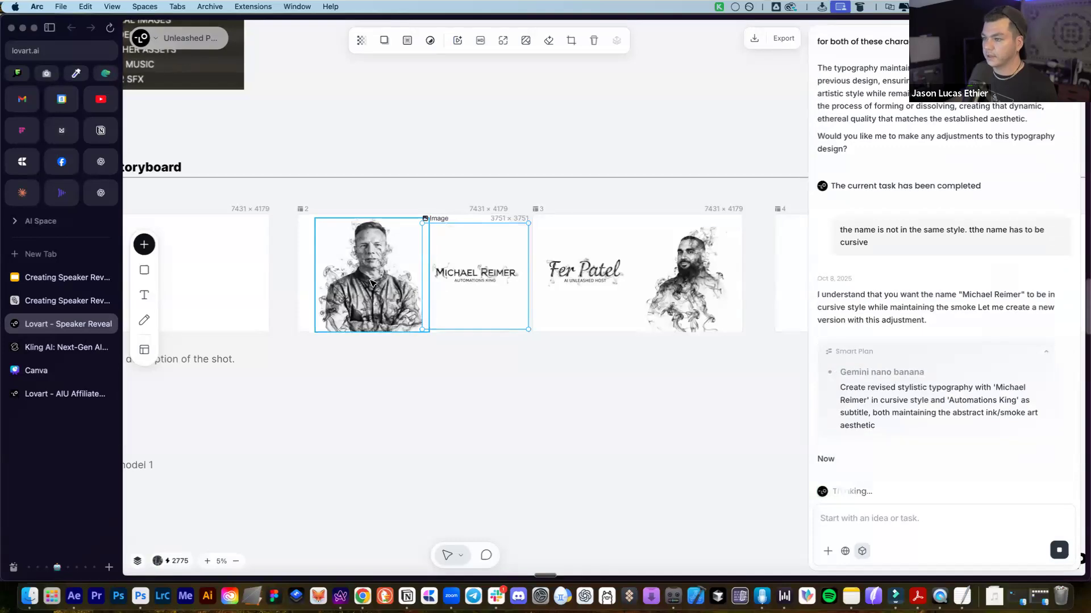
{"action": "left_click_drag", "start_coordinate": [364, 282], "coordinate": [367, 284]}
{"action": "left_click_drag", "start_coordinate": [471, 285], "coordinate": [456, 291]}
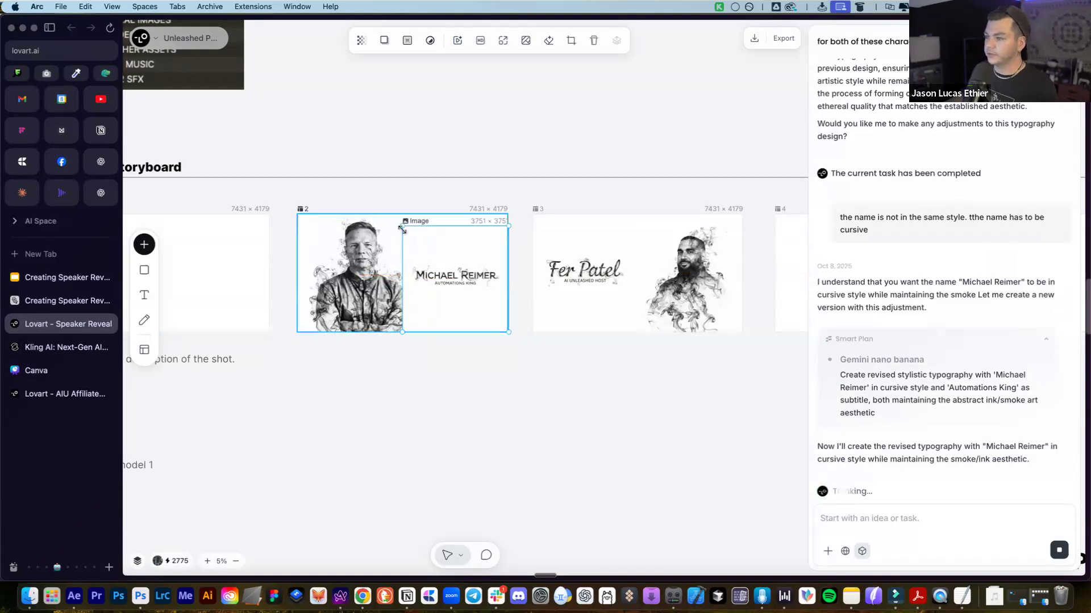
{"action": "left_click_drag", "start_coordinate": [415, 237], "coordinate": [423, 245]}
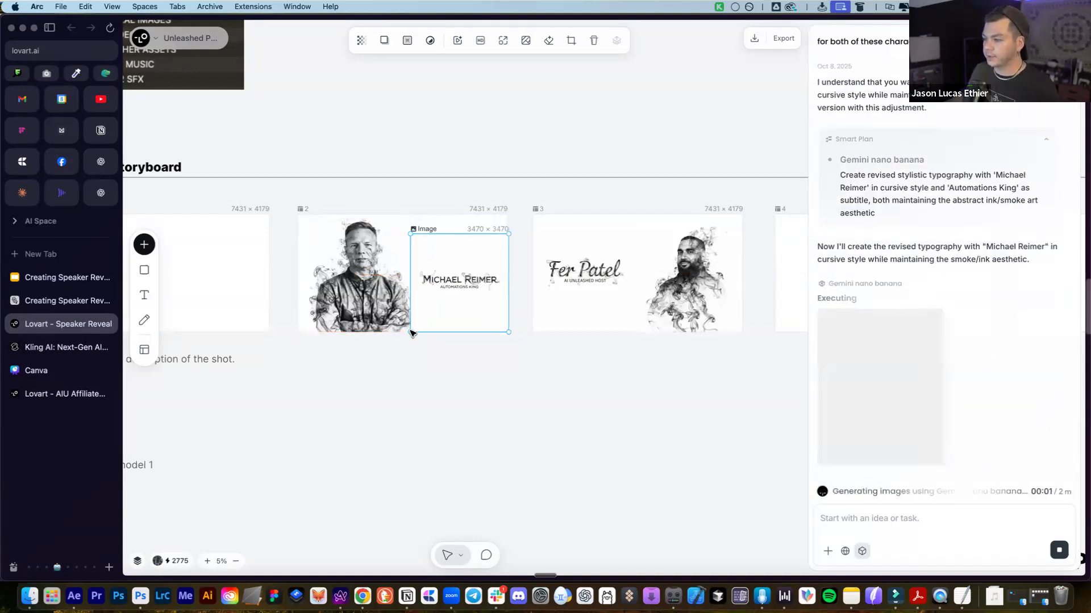
{"action": "left_click_drag", "start_coordinate": [410, 332], "coordinate": [419, 322]}
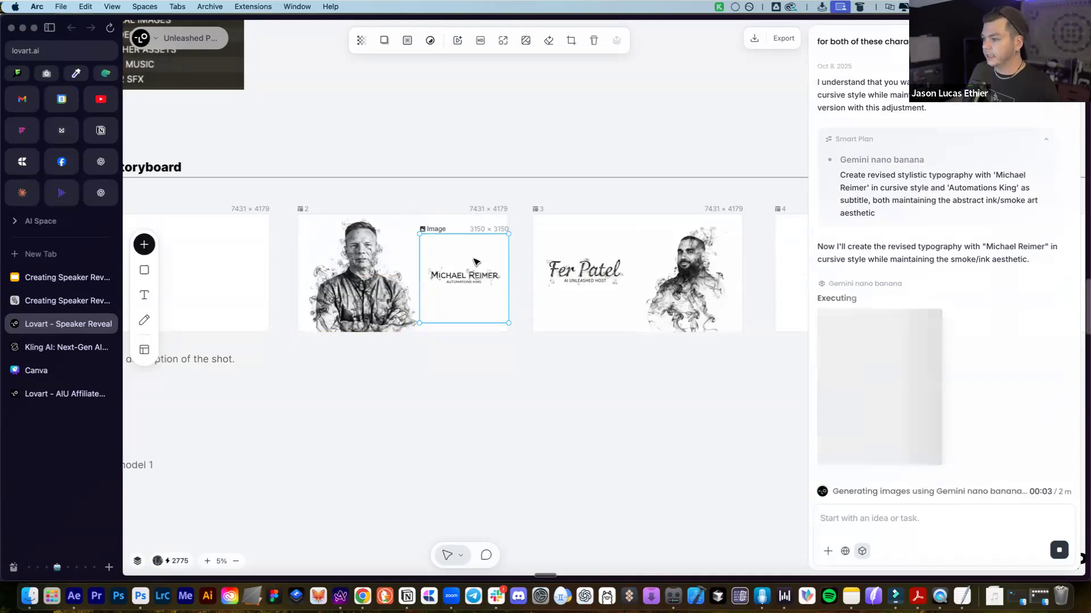
{"action": "left_click_drag", "start_coordinate": [470, 260], "coordinate": [466, 259]}
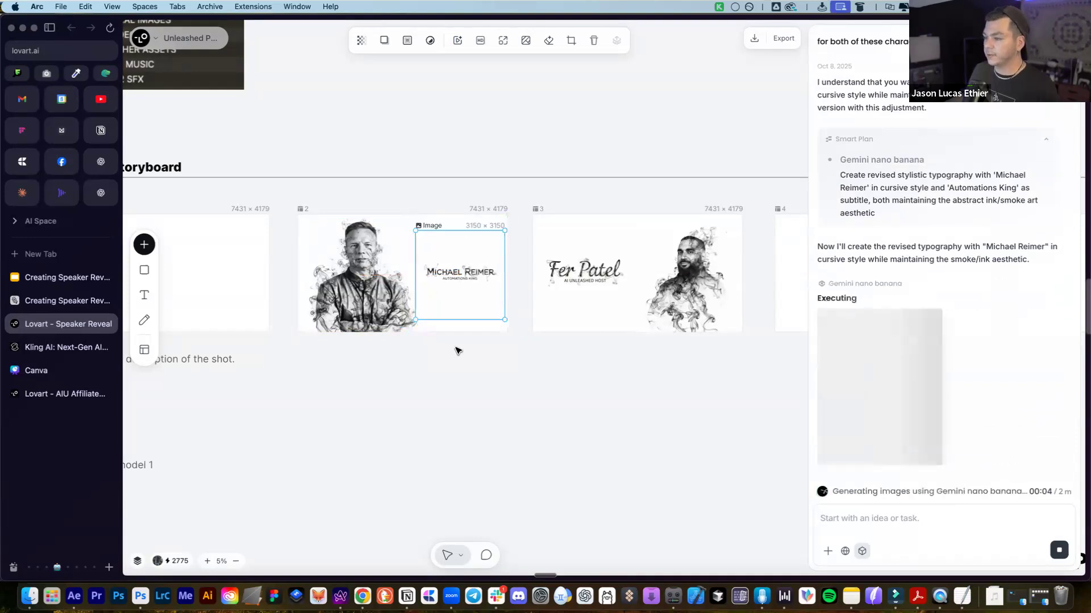
Replace the old title with the cursive name image, sized to frame 2's right side
{"action": "scroll", "coordinate": [457, 351], "scroll_direction": "down", "scroll_amount": 3}
{"action": "scroll", "coordinate": [568, 335], "scroll_direction": "left", "scroll_amount": 3}
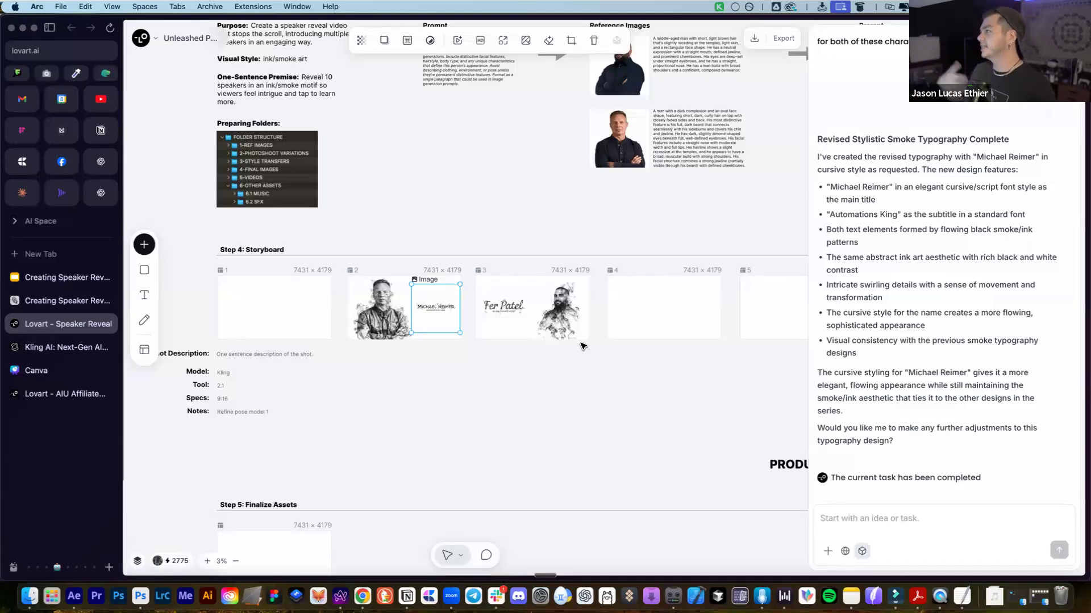
{"action": "scroll", "coordinate": [865, 377], "scroll_direction": "up", "scroll_amount": 10}
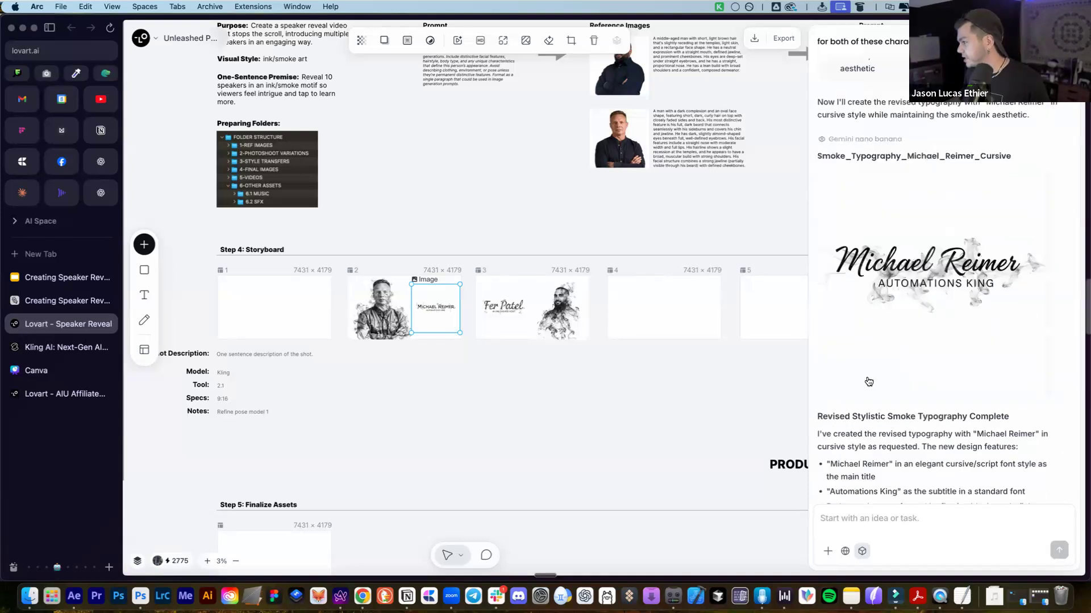
{"action": "left_click_drag", "start_coordinate": [840, 378], "coordinate": [429, 306]}
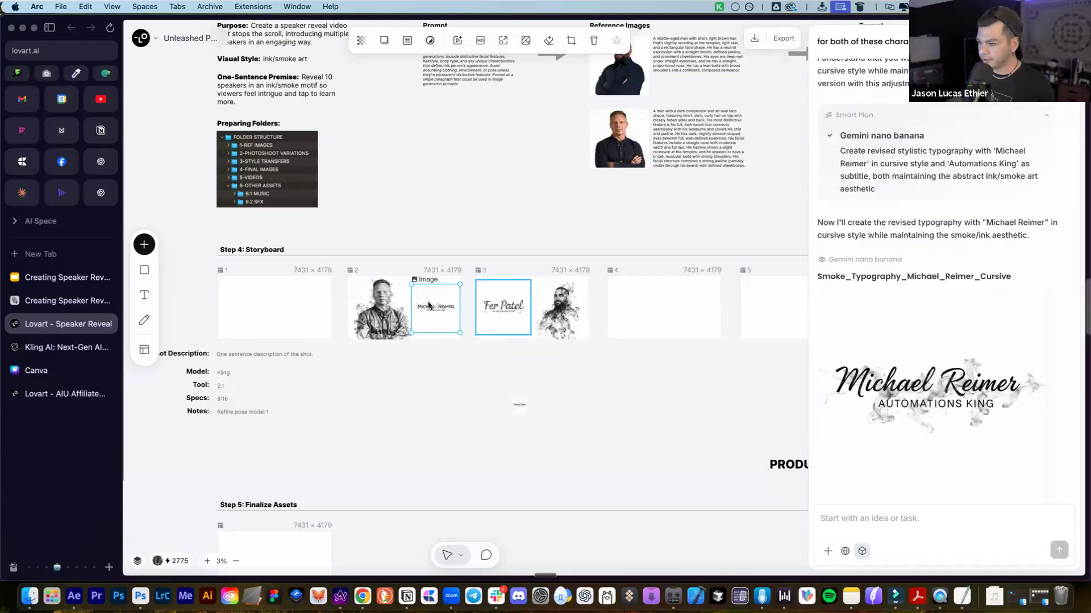
{"action": "key", "text": "Delete"}
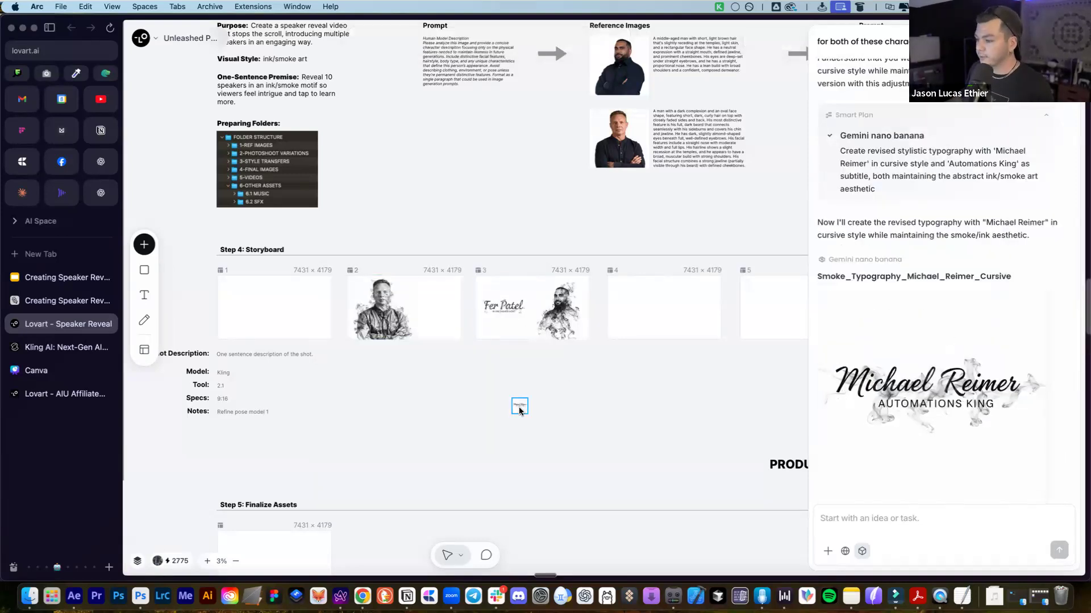
{"action": "left_click_drag", "start_coordinate": [483, 366], "coordinate": [435, 307]}
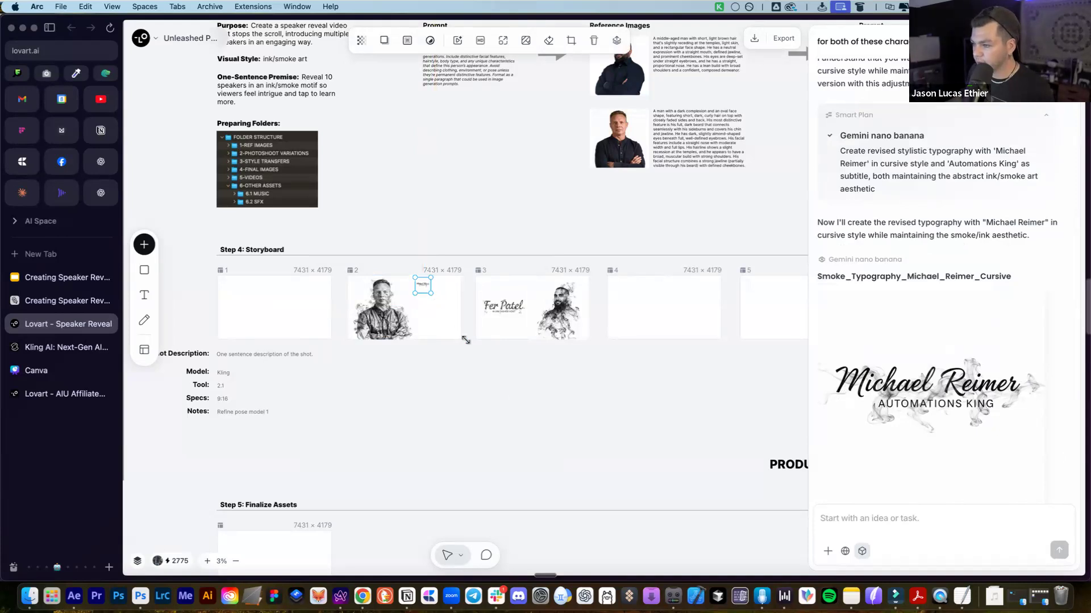
{"action": "left_click_drag", "start_coordinate": [466, 339], "coordinate": [468, 342]}
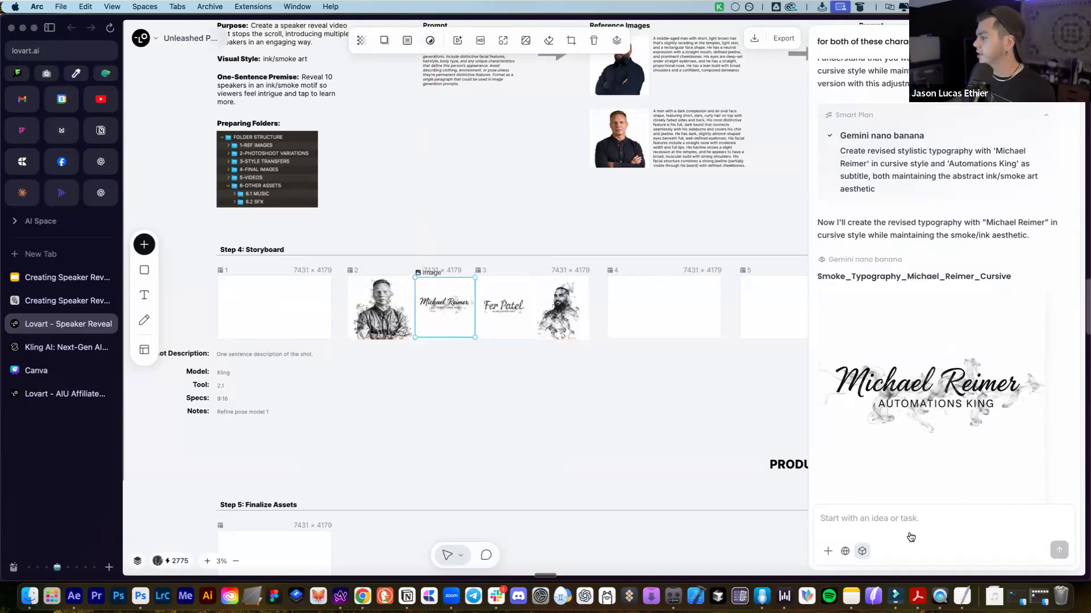
Request legible 'AI UNLEASHED PRESENTS' typography, more stylized with ink-splatter background texture
{"action": "left_click", "coordinate": [907, 527]}
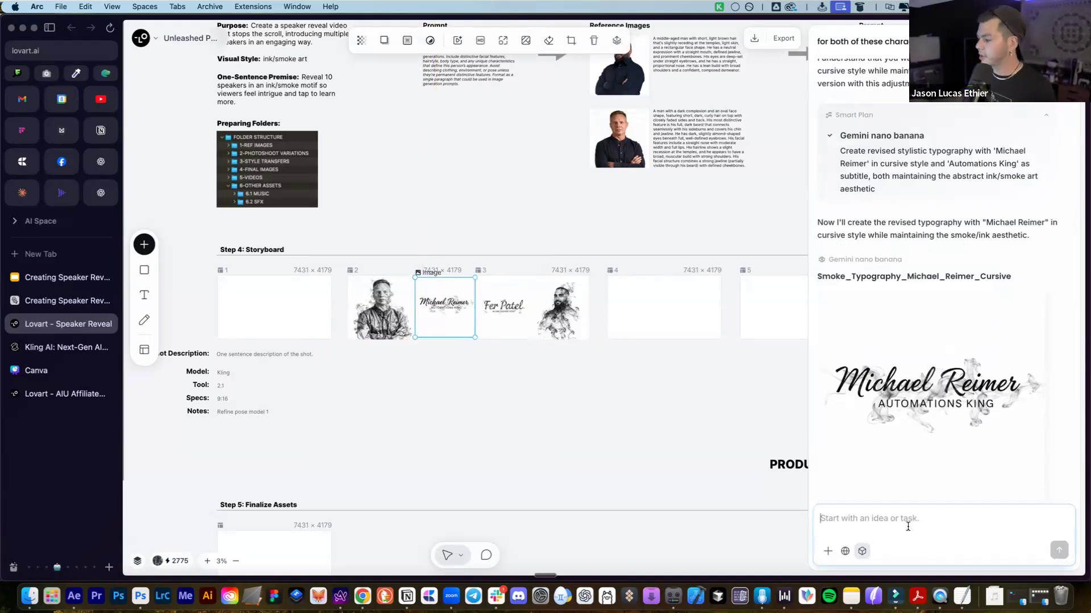
{"action": "type", "text": "lets now"}
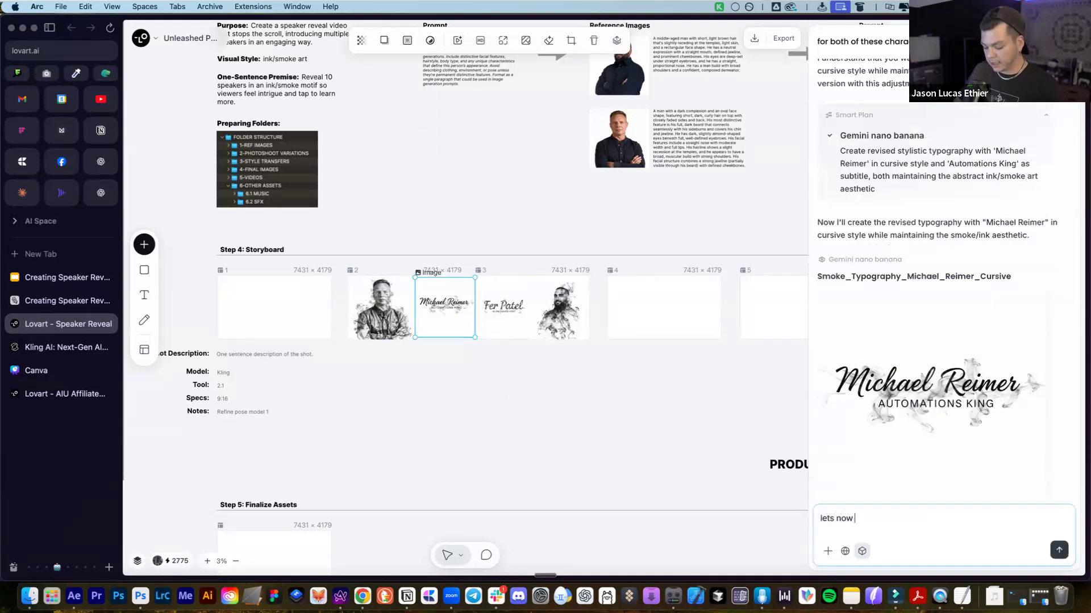
{"action": "type", "text": " create another one for this text"}
{"action": "key", "text": "shift+Return"}
{"action": "type", "text": "AI UNLEASHED PRE"}
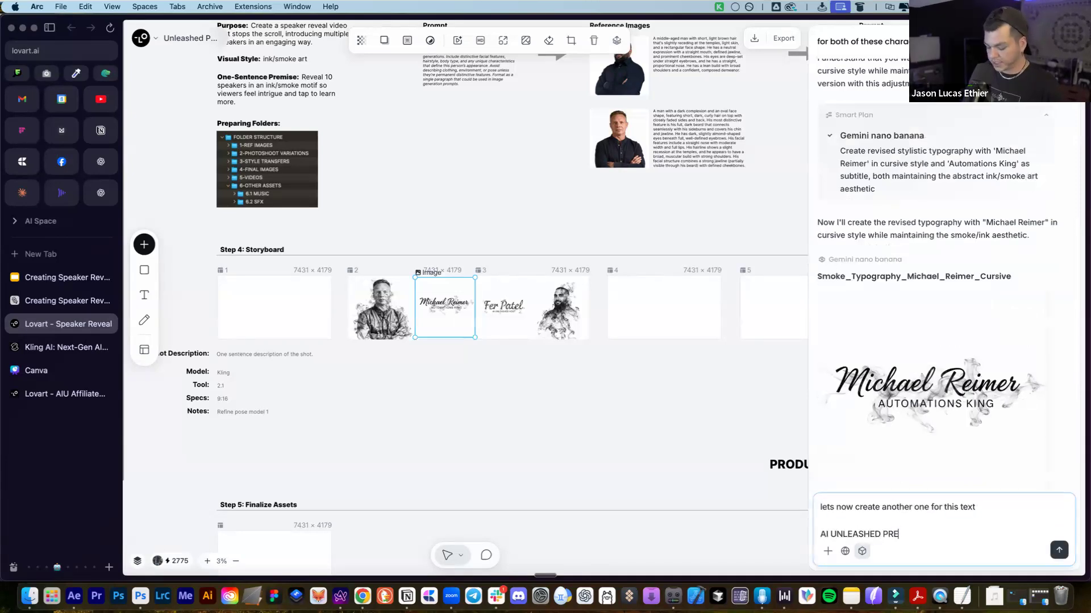
{"action": "type", "text": "SENTS"}
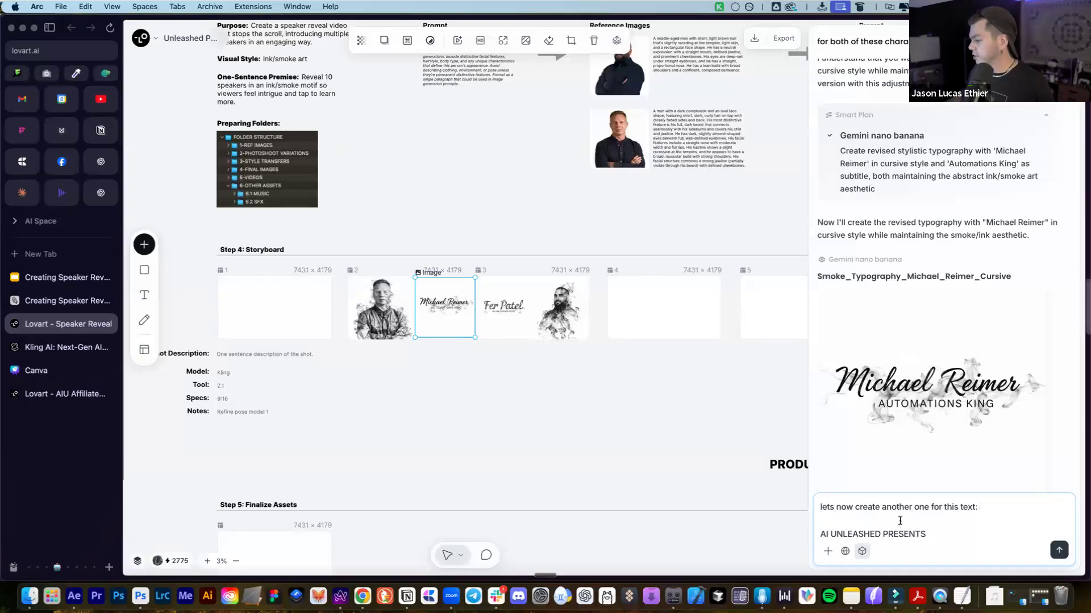
{"action": "key", "text": "super+a"}
{"action": "key", "text": "Right"}
{"action": "key", "text": "shift+Return"}
{"action": "key", "text": "shift+Return"}
{"action": "type", "text": "make this one more stylized with more ink splatters texture "}
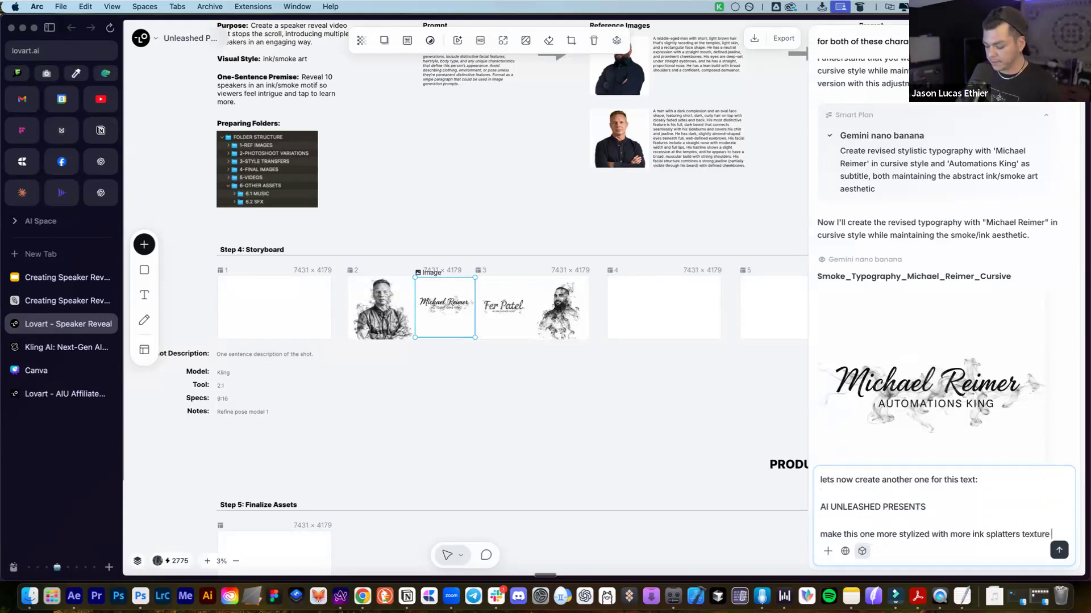
{"action": "type", "text": "in the background, not too busy that the text is hard to he"}
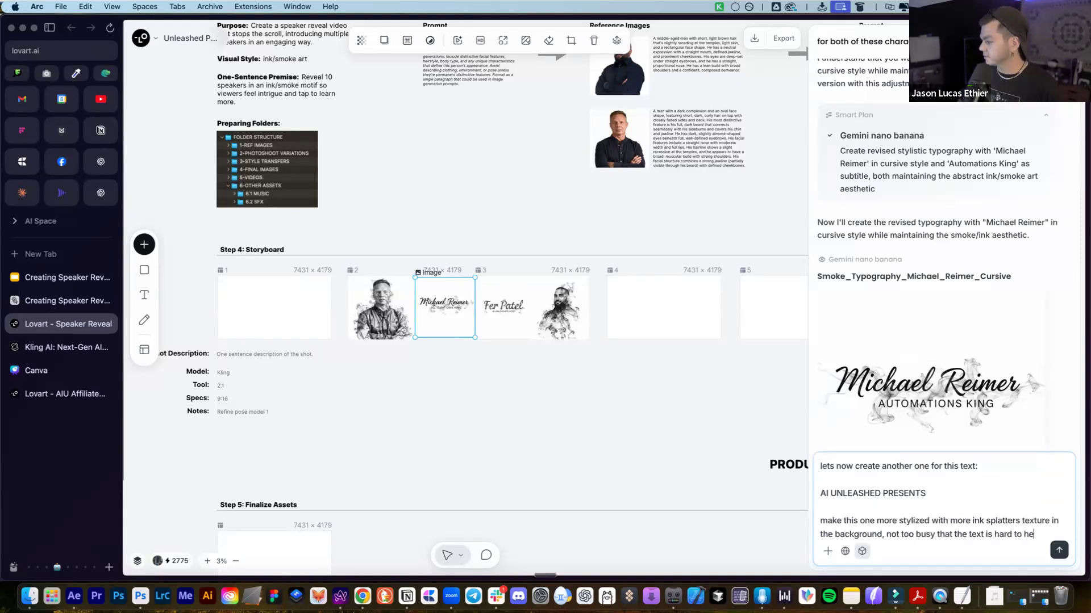
{"action": "type", "text": "ad"}
{"action": "key", "text": "Return"}
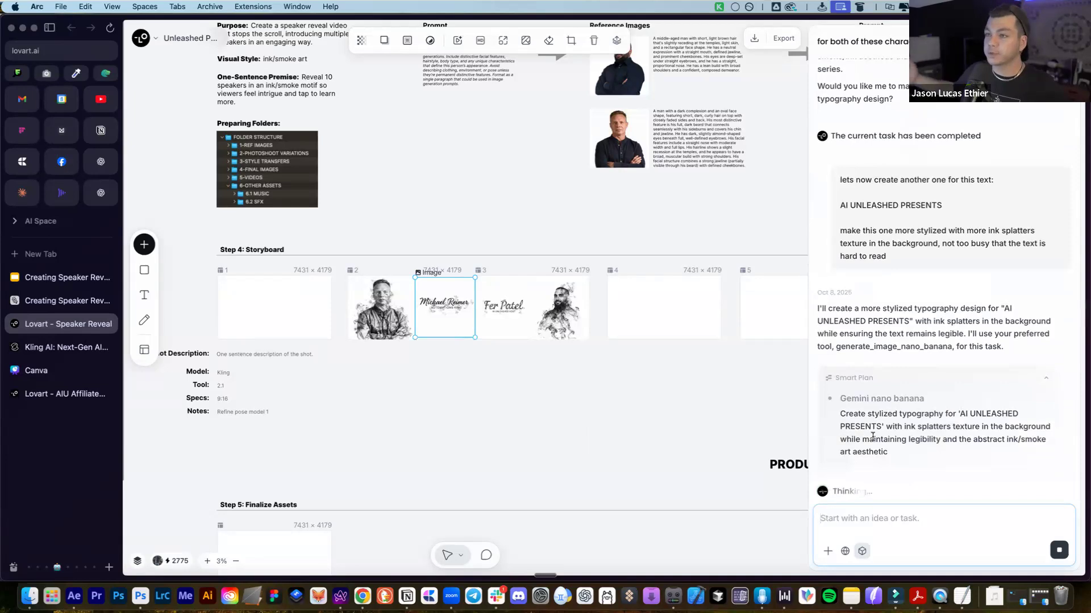
Select the frame 3 title and portrait, undoing an accidental resize
{"action": "left_click", "coordinate": [676, 358]}
{"action": "scroll", "coordinate": [500, 312], "scroll_direction": "down", "scroll_amount": 2}
{"action": "scroll", "coordinate": [446, 267], "scroll_direction": "up", "scroll_amount": 2}
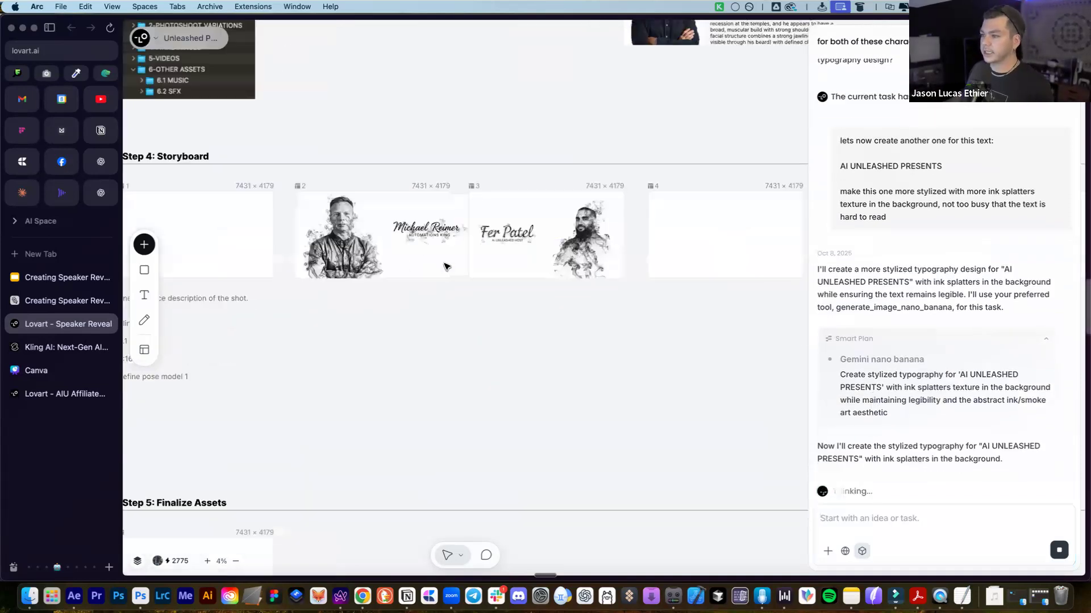
{"action": "left_click_drag", "start_coordinate": [496, 183], "coordinate": [615, 305]}
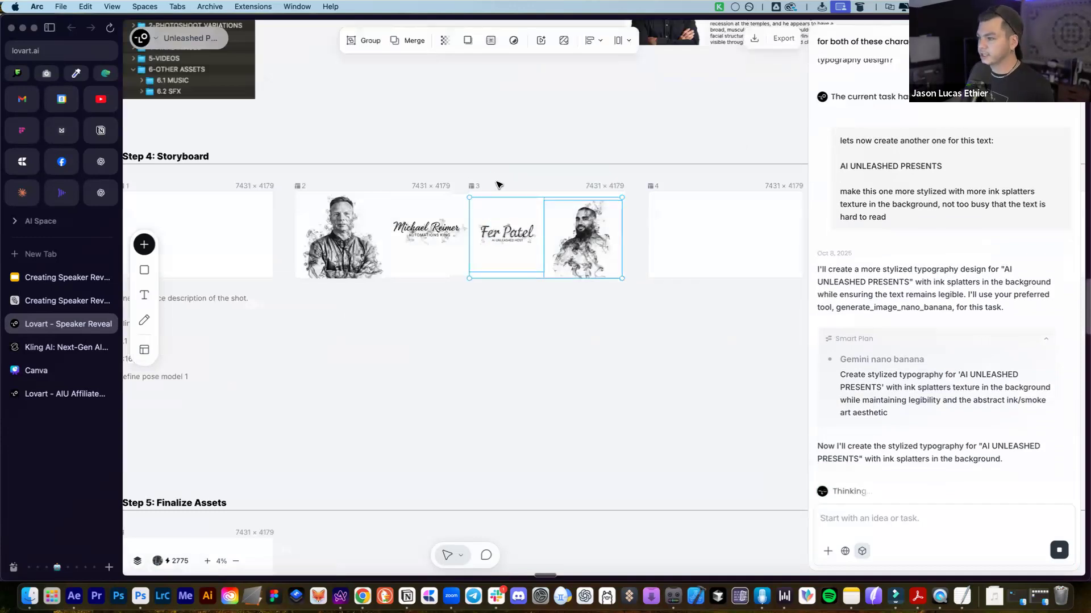
{"action": "left_click_drag", "start_coordinate": [498, 198], "coordinate": [441, 263]}
{"action": "key", "text": "super+z"}
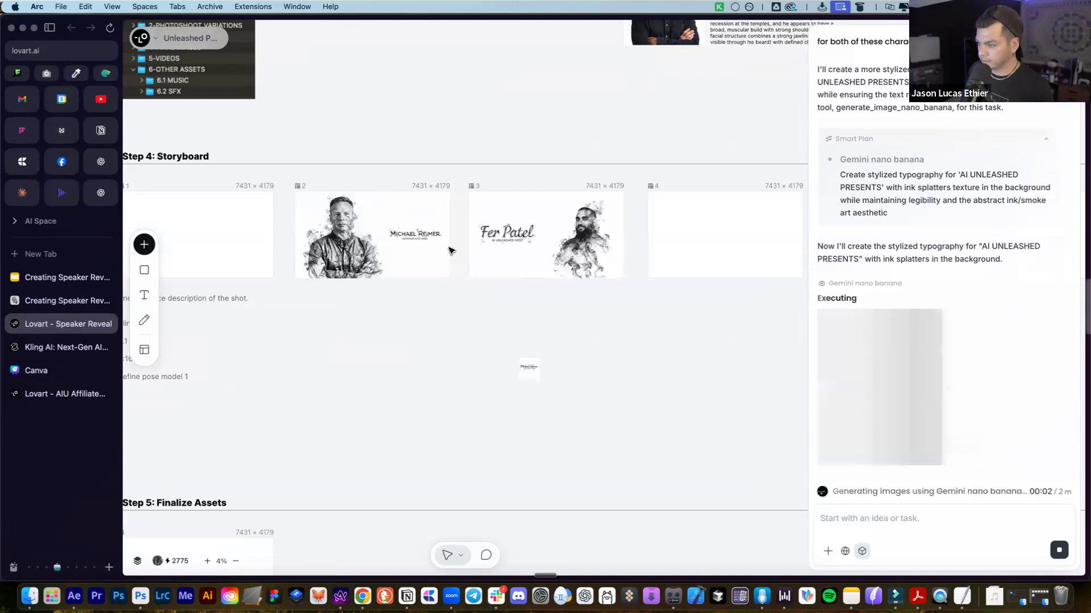
Delete the old name logo in frame 2 and fit the enlarged name title there
{"action": "left_click", "coordinate": [410, 234]}
{"action": "key", "text": "Delete"}
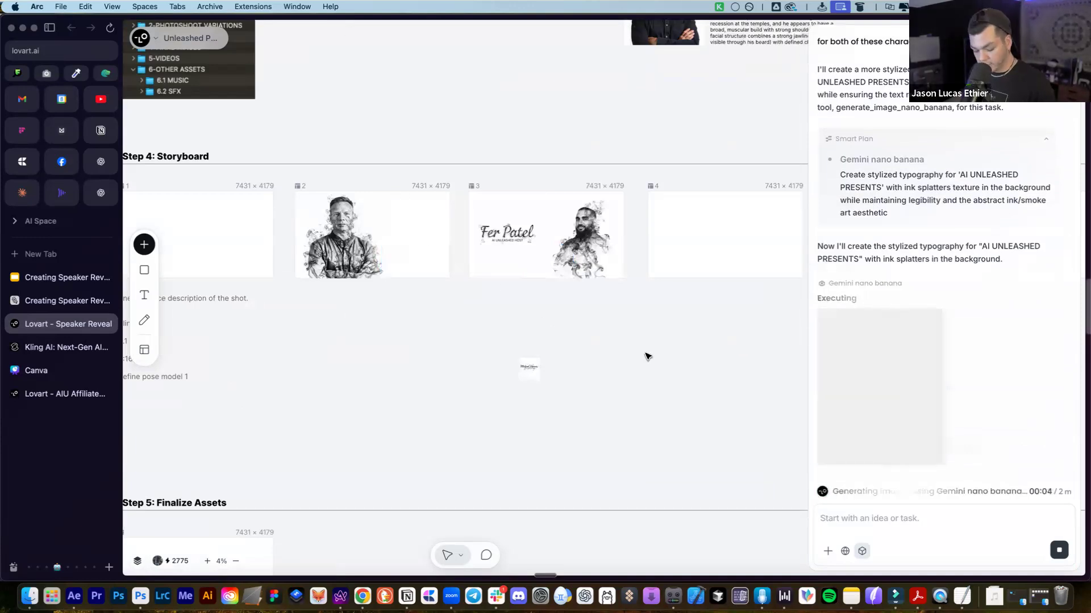
{"action": "left_click", "coordinate": [527, 370]}
{"action": "left_click_drag", "start_coordinate": [540, 357], "coordinate": [607, 307]}
{"action": "left_click_drag", "start_coordinate": [560, 334], "coordinate": [416, 240]}
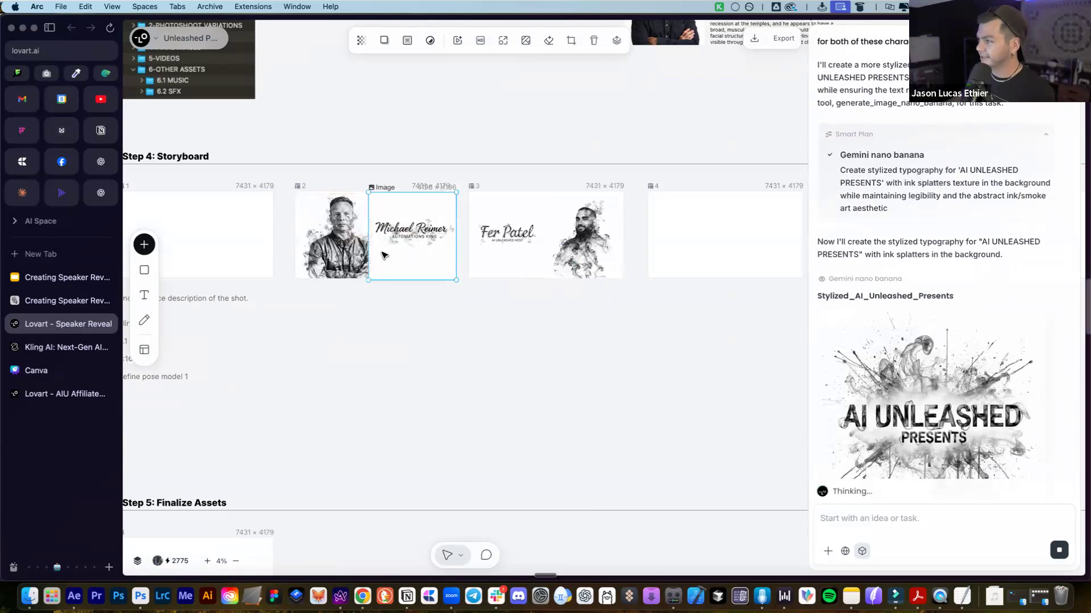
Drop the AI UNLEASHED PRESENTS artwork below the storyboard and enlarge it
{"action": "left_click_drag", "start_coordinate": [384, 269], "coordinate": [384, 269]}
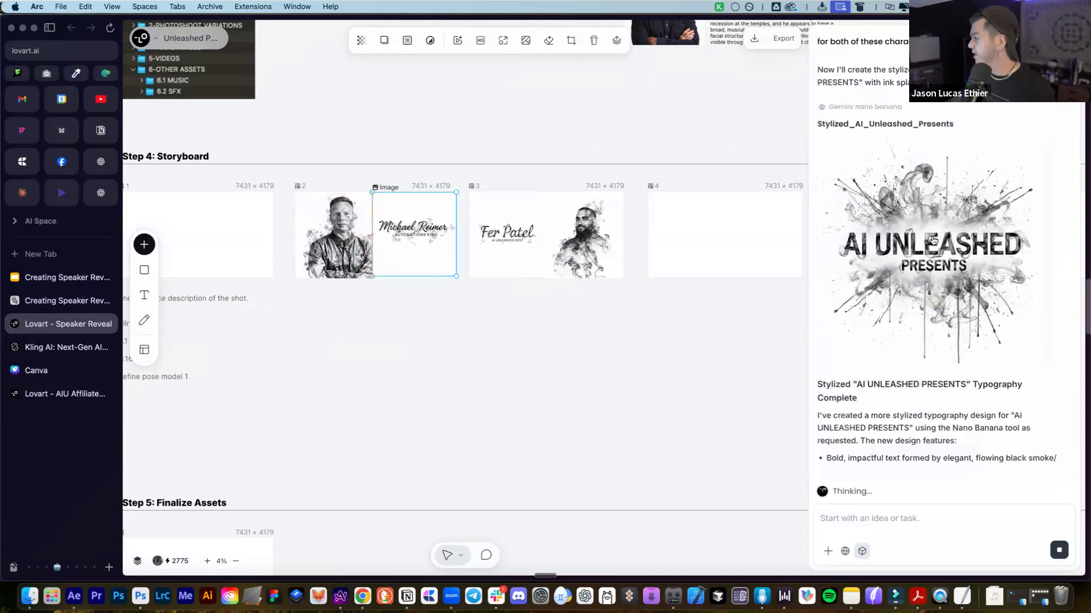
{"action": "left_click_drag", "start_coordinate": [958, 174], "coordinate": [469, 359]}
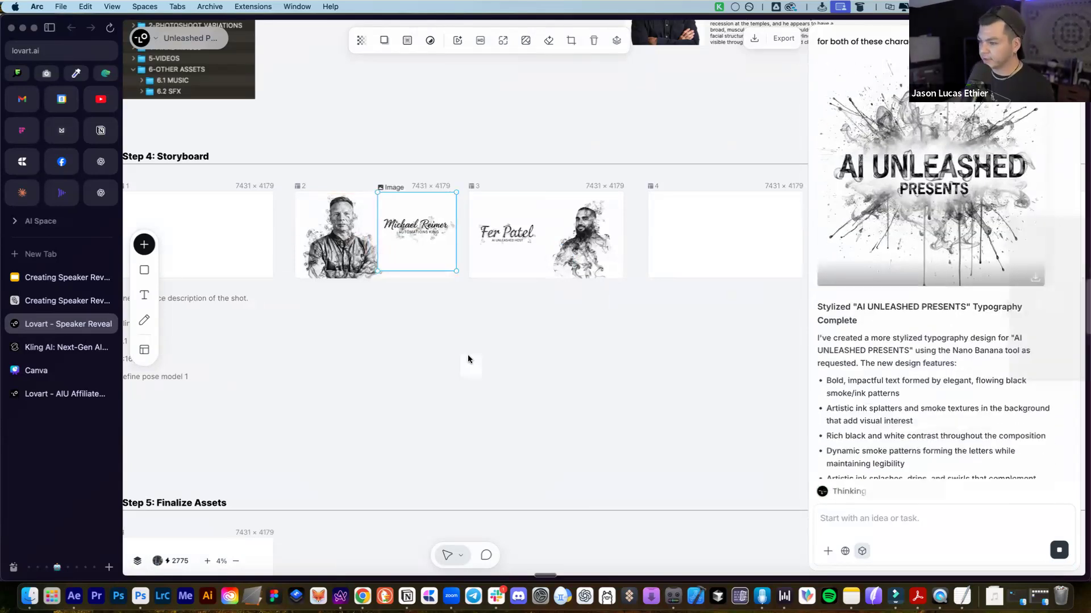
{"action": "left_click", "coordinate": [471, 365]}
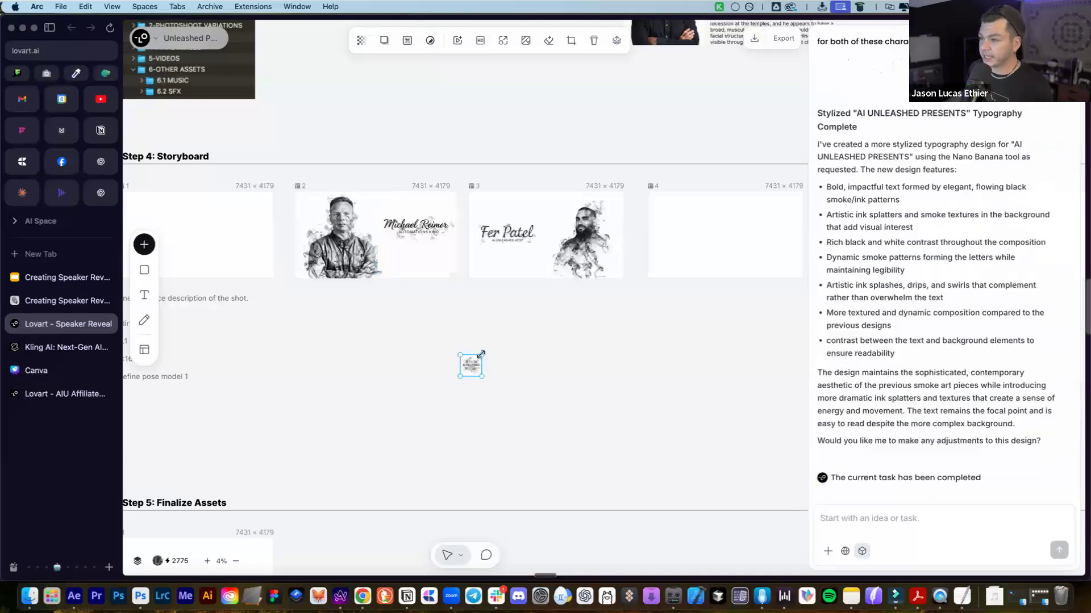
{"action": "left_click_drag", "start_coordinate": [550, 305], "coordinate": [451, 352]}
{"action": "left_click", "coordinate": [452, 359]}
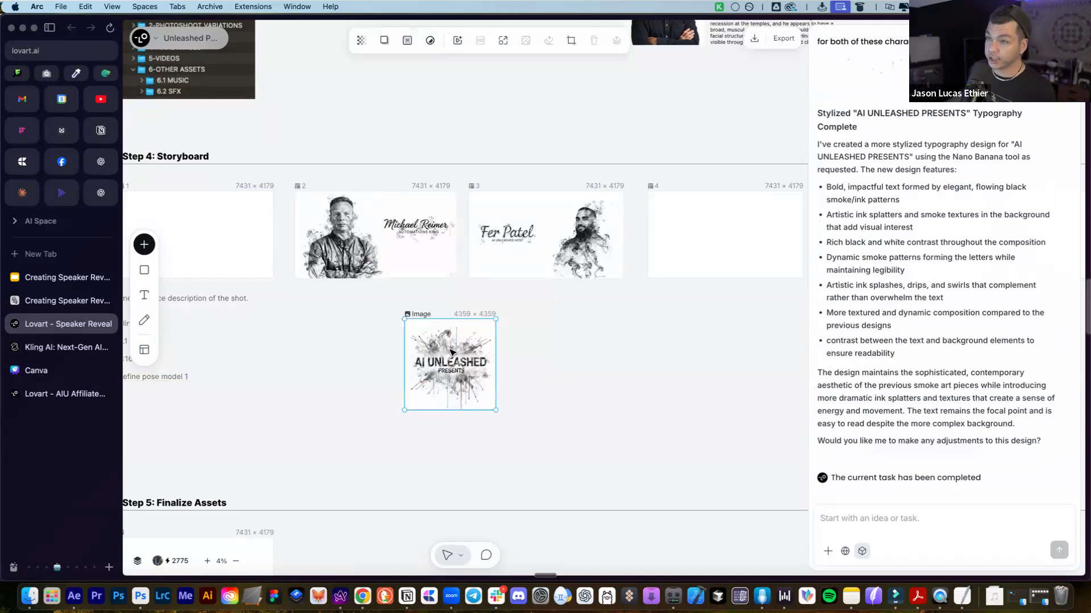
Send 'do this in 16:9' to the assistant for the AI UNLEASHED PRESENTS artwork
{"action": "scroll", "coordinate": [451, 353], "scroll_direction": "left", "scroll_amount": 3}
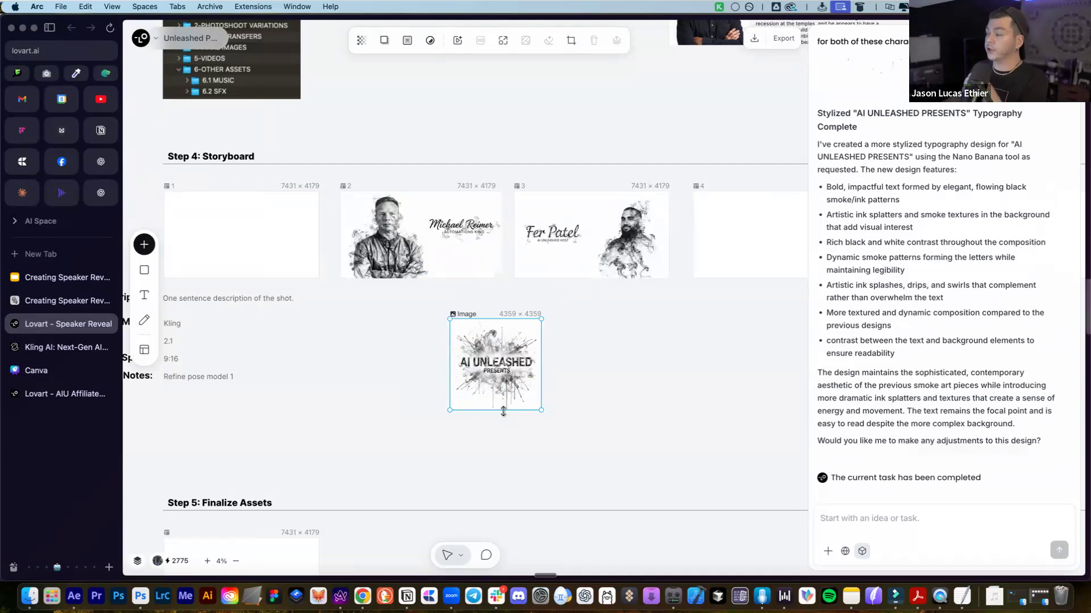
{"action": "scroll", "coordinate": [929, 277], "scroll_direction": "up", "scroll_amount": 5}
{"action": "scroll", "coordinate": [909, 397], "scroll_direction": "down", "scroll_amount": 5}
{"action": "left_click", "coordinate": [897, 525]}
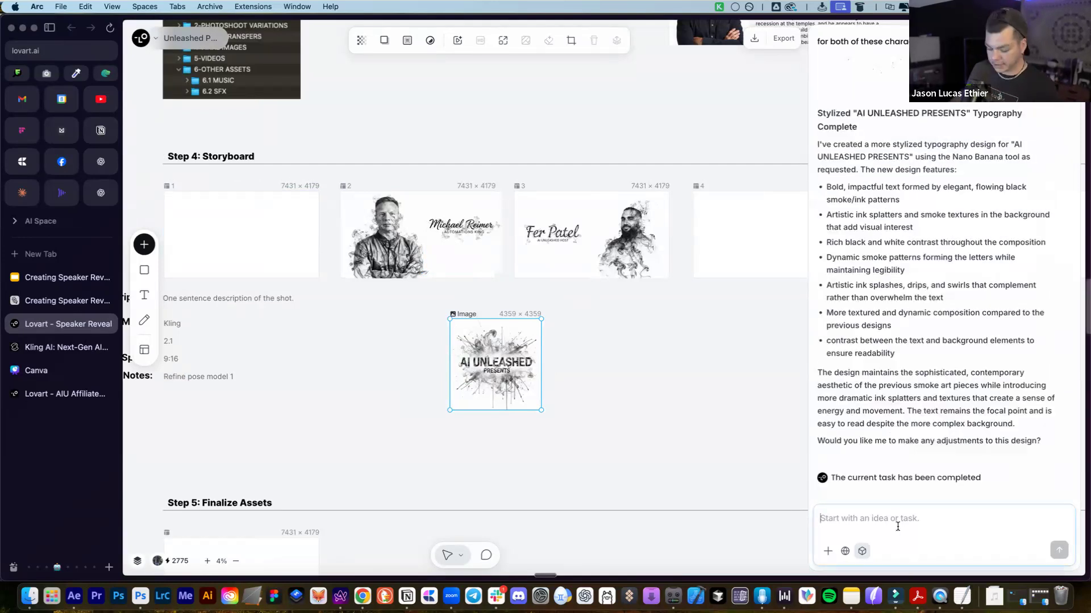
{"action": "type", "text": "do this in 16:"}
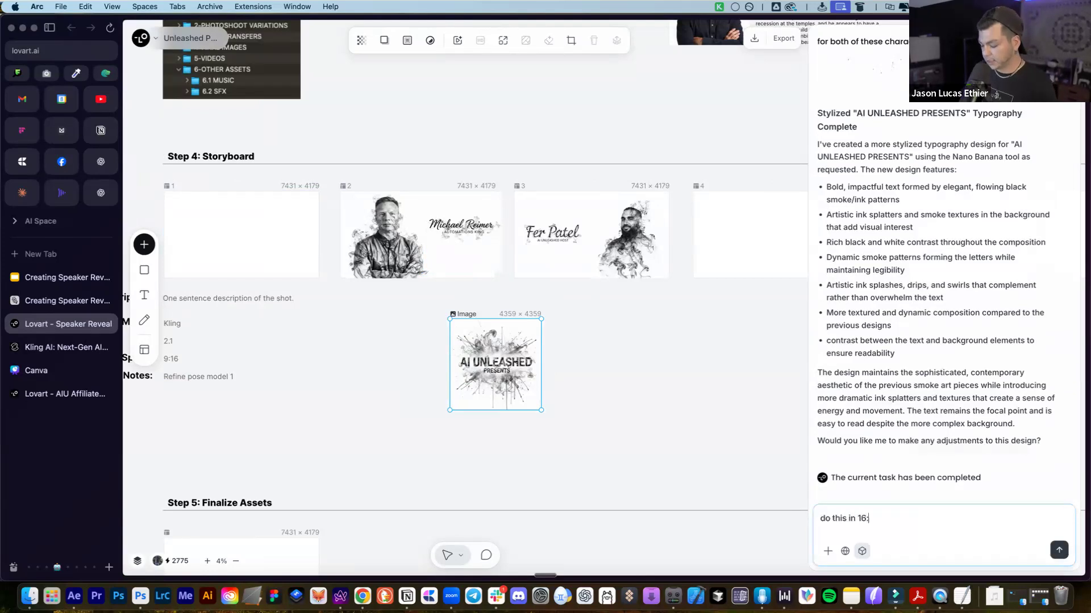
{"action": "type", "text": "9"}
{"action": "key", "text": "Return"}
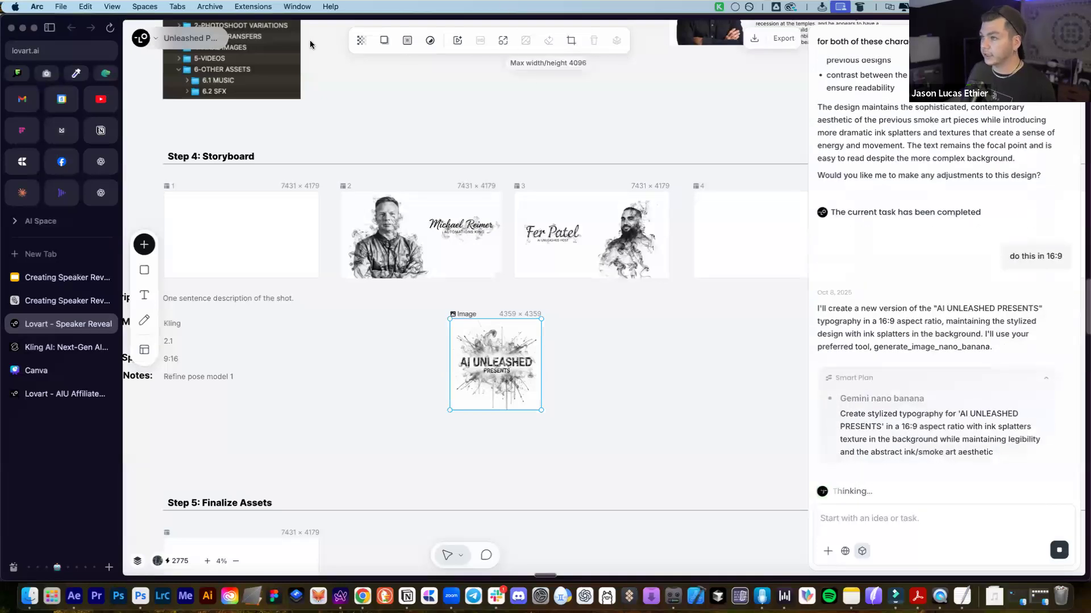
Expand the square AI UNLEASHED artwork to the 16:9 format and generate it
{"action": "left_click", "coordinate": [502, 40]}
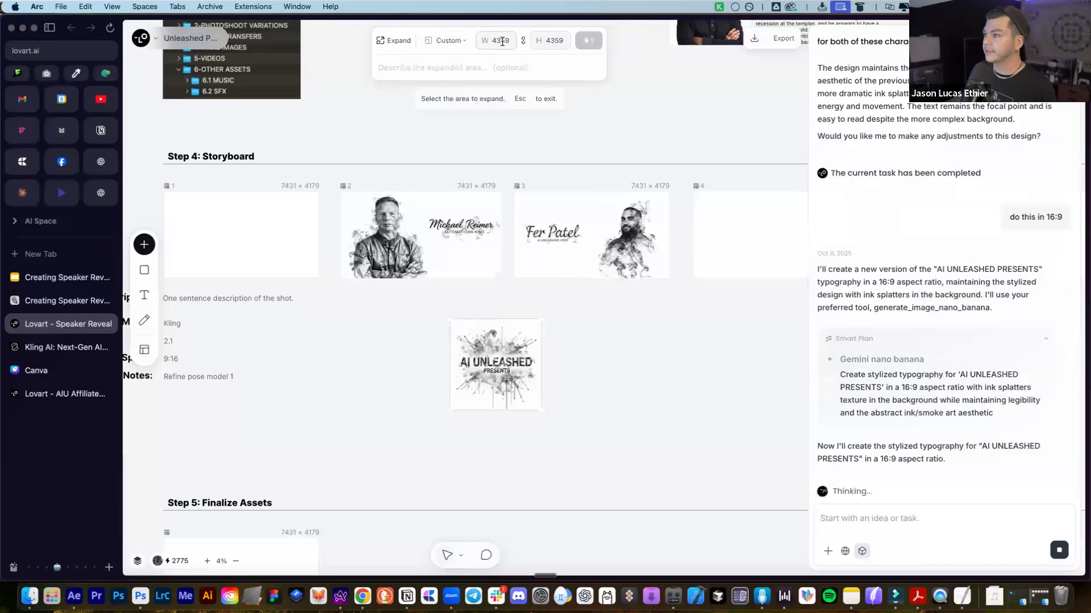
{"action": "left_click", "coordinate": [436, 42]}
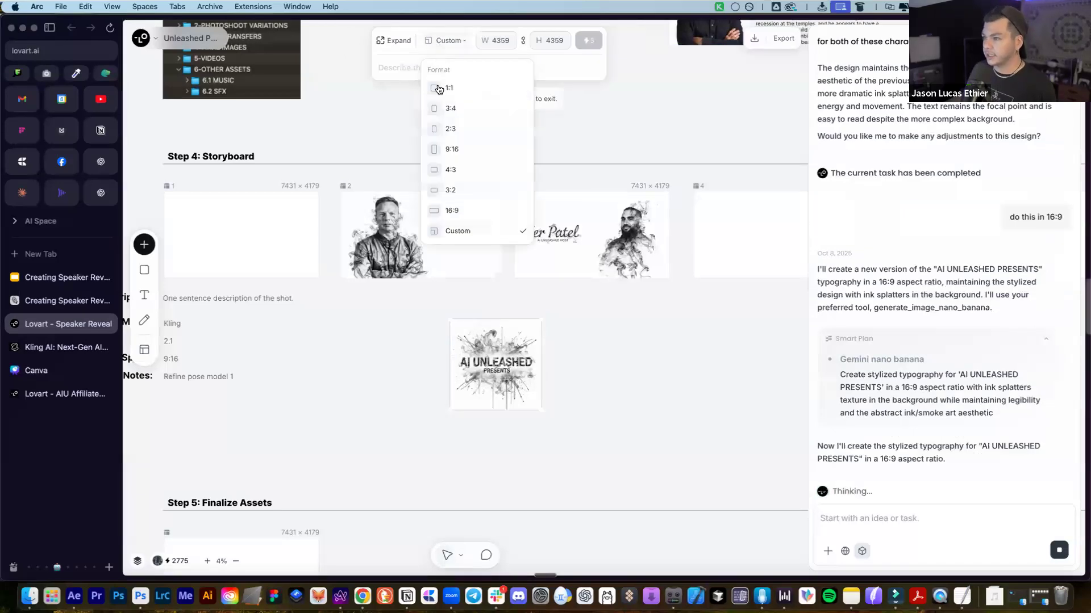
{"action": "left_click", "coordinate": [468, 211]}
{"action": "left_click", "coordinate": [588, 41]}
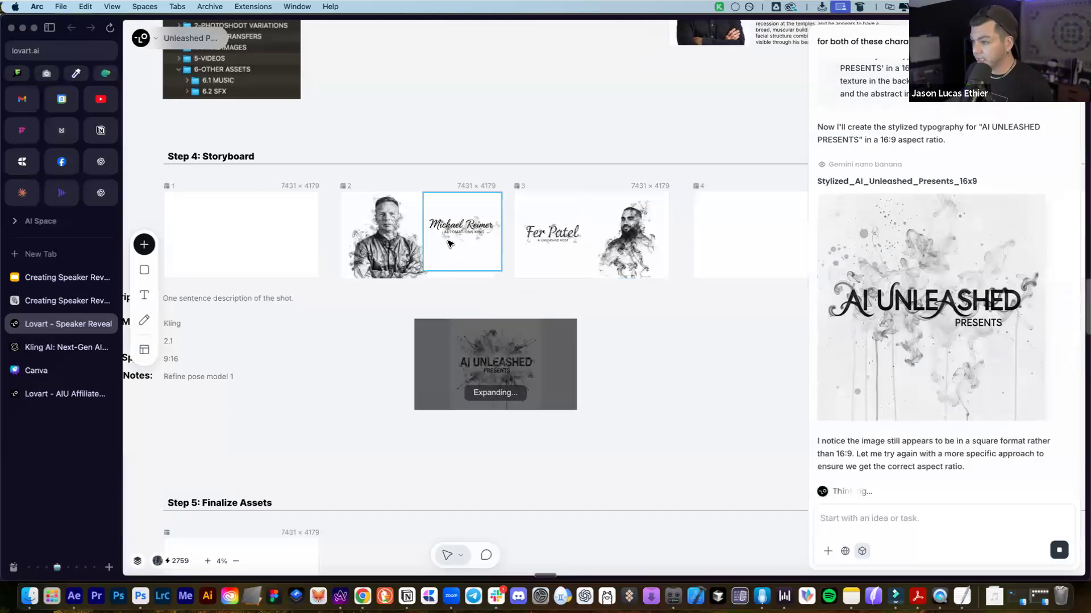
{"action": "scroll", "coordinate": [396, 219], "scroll_direction": "up", "scroll_amount": 4}
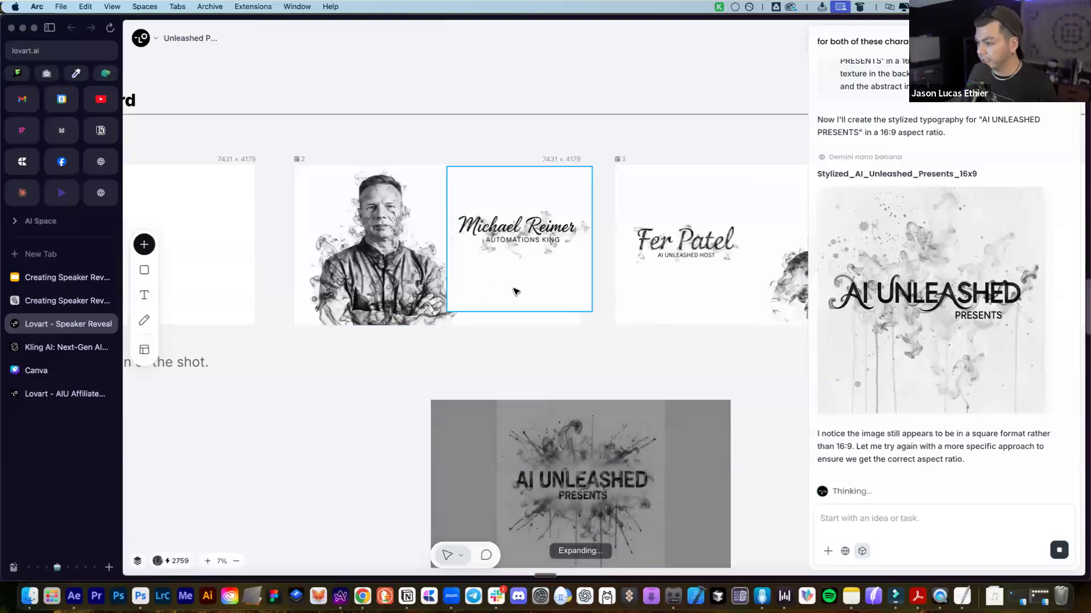
{"action": "scroll", "coordinate": [623, 366], "scroll_direction": "down", "scroll_amount": 3}
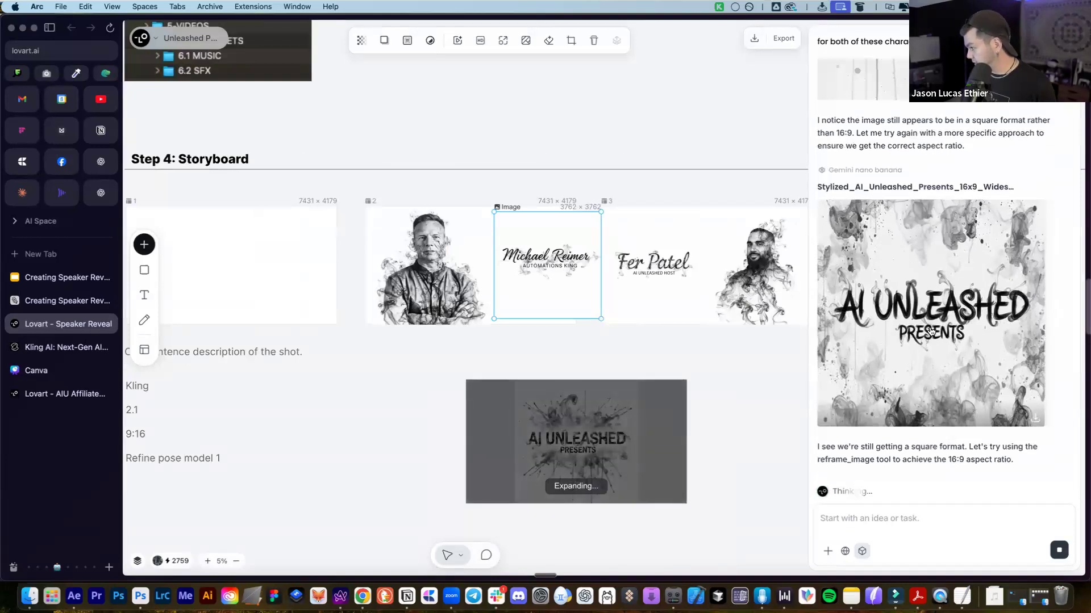
Drag the assistant's latest AI UNLEASHED image onto the board and let its background removal finish
{"action": "scroll", "coordinate": [965, 378], "scroll_direction": "up", "scroll_amount": 6}
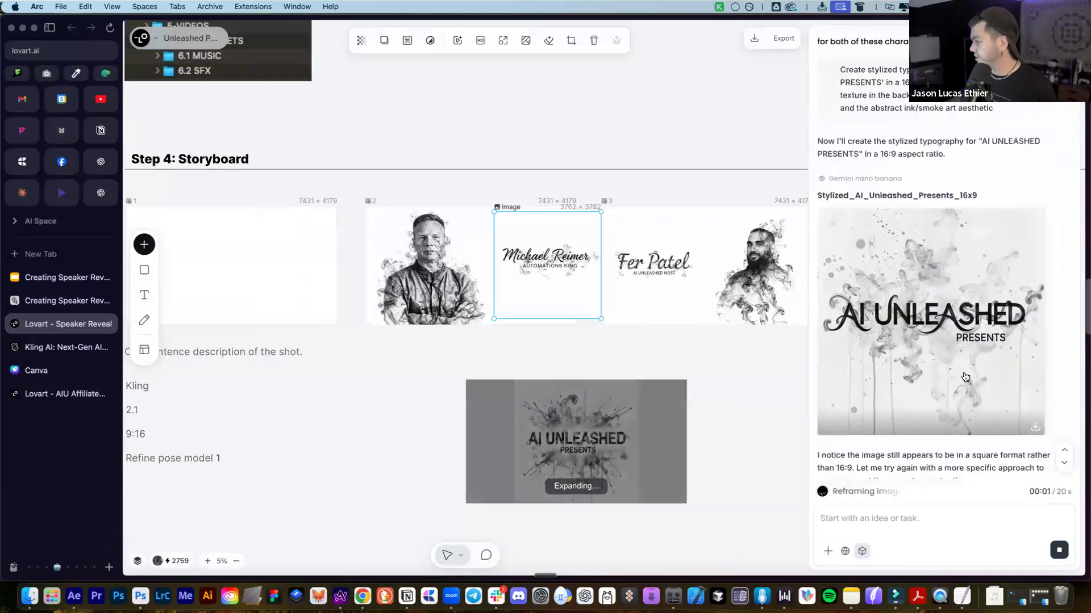
{"action": "scroll", "coordinate": [964, 337], "scroll_direction": "down", "scroll_amount": 1}
{"action": "left_click_drag", "start_coordinate": [964, 337], "coordinate": [364, 451]}
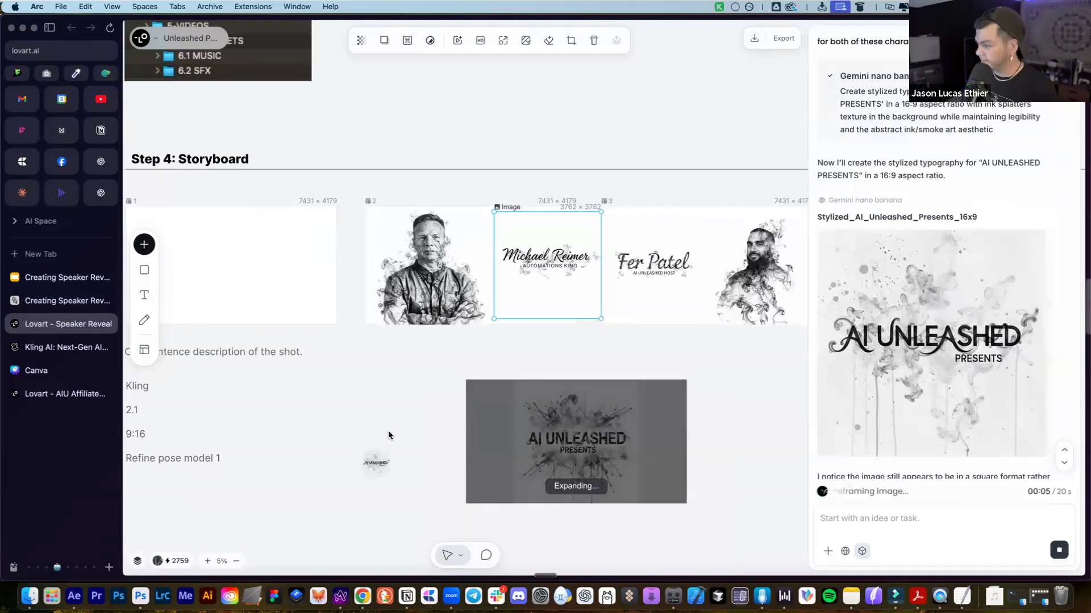
{"action": "scroll", "coordinate": [389, 436], "scroll_direction": "down", "scroll_amount": 2}
{"action": "scroll", "coordinate": [392, 438], "scroll_direction": "up", "scroll_amount": 5}
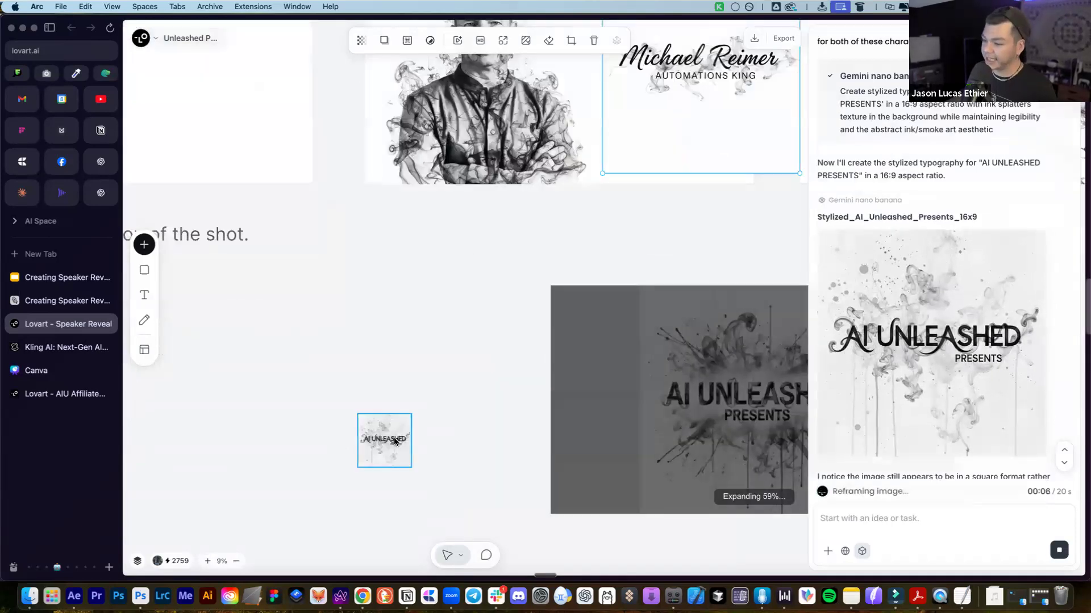
{"action": "scroll", "coordinate": [376, 397], "scroll_direction": "up", "scroll_amount": 4}
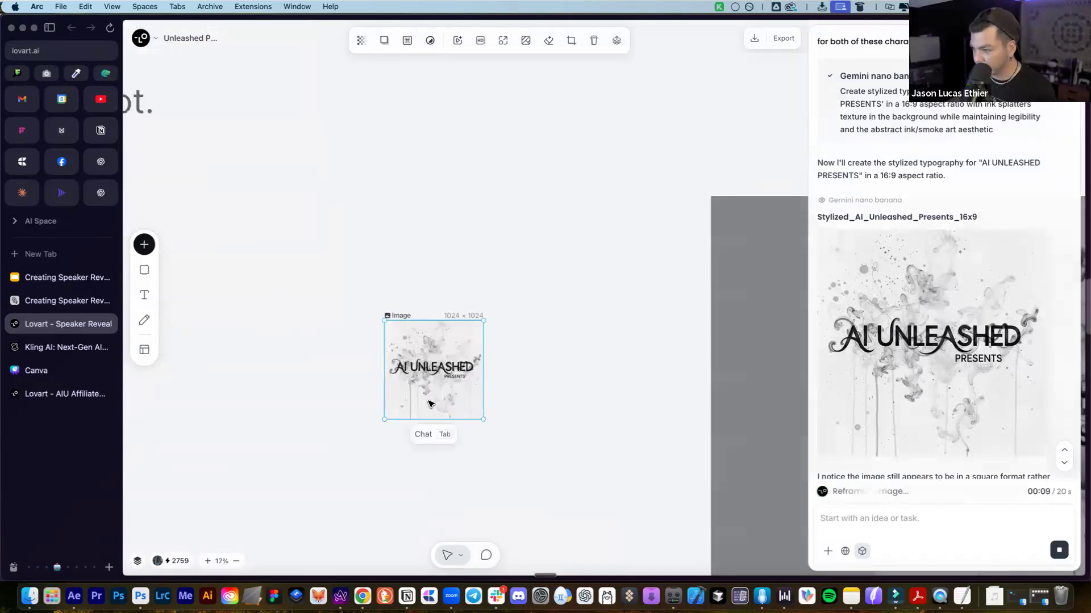
{"action": "scroll", "coordinate": [430, 404], "scroll_direction": "down", "scroll_amount": 4}
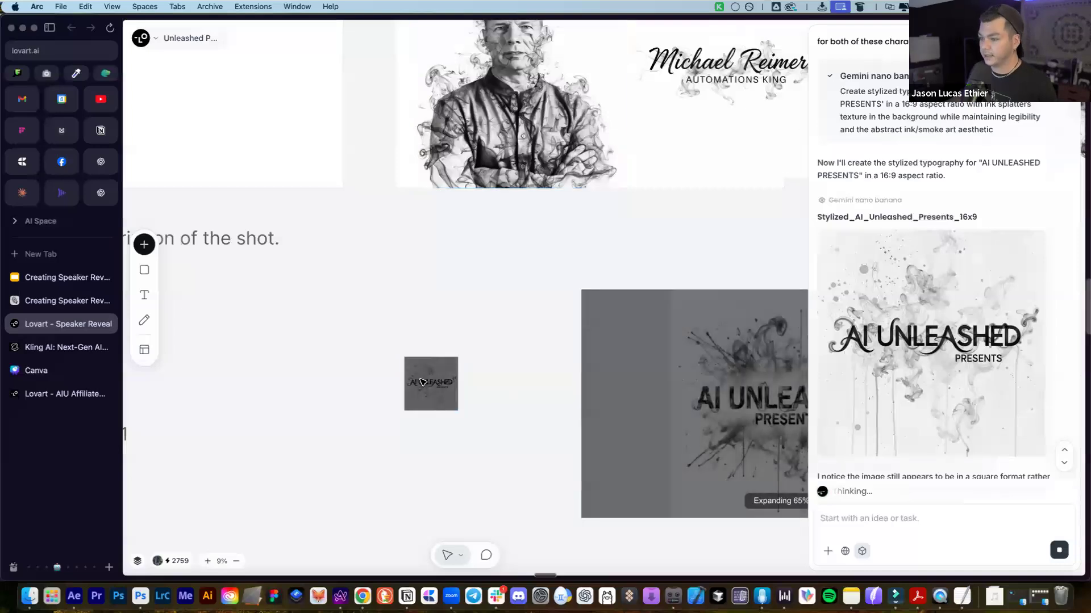
{"action": "scroll", "coordinate": [502, 334], "scroll_direction": "right", "scroll_amount": 1}
{"action": "scroll", "coordinate": [384, 341], "scroll_direction": "right", "scroll_amount": 3}
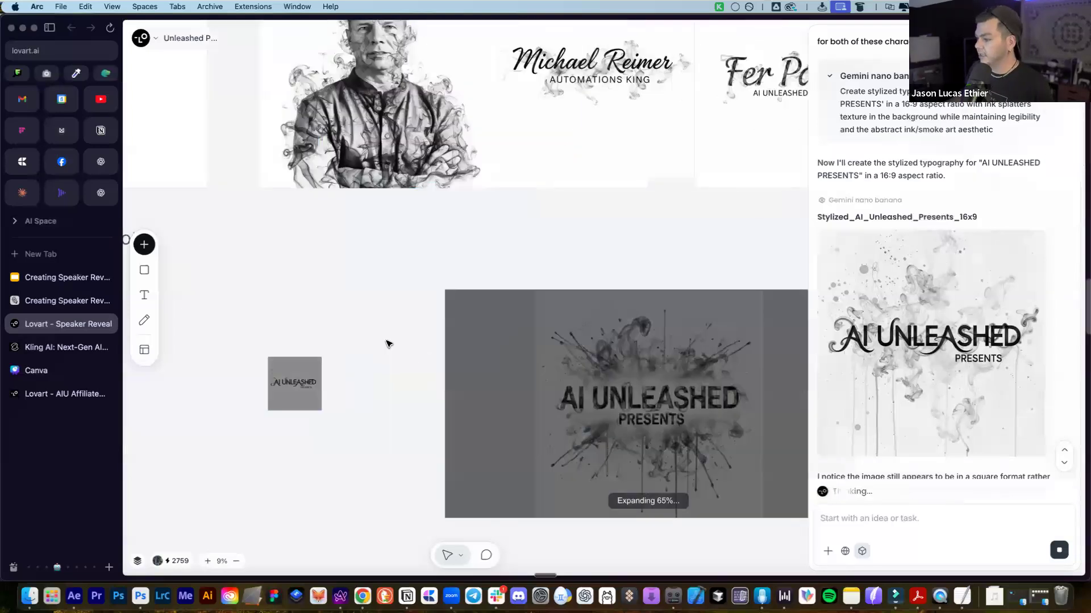
{"action": "scroll", "coordinate": [379, 342], "scroll_direction": "down", "scroll_amount": 2}
{"action": "scroll", "coordinate": [381, 343], "scroll_direction": "down", "scroll_amount": 2}
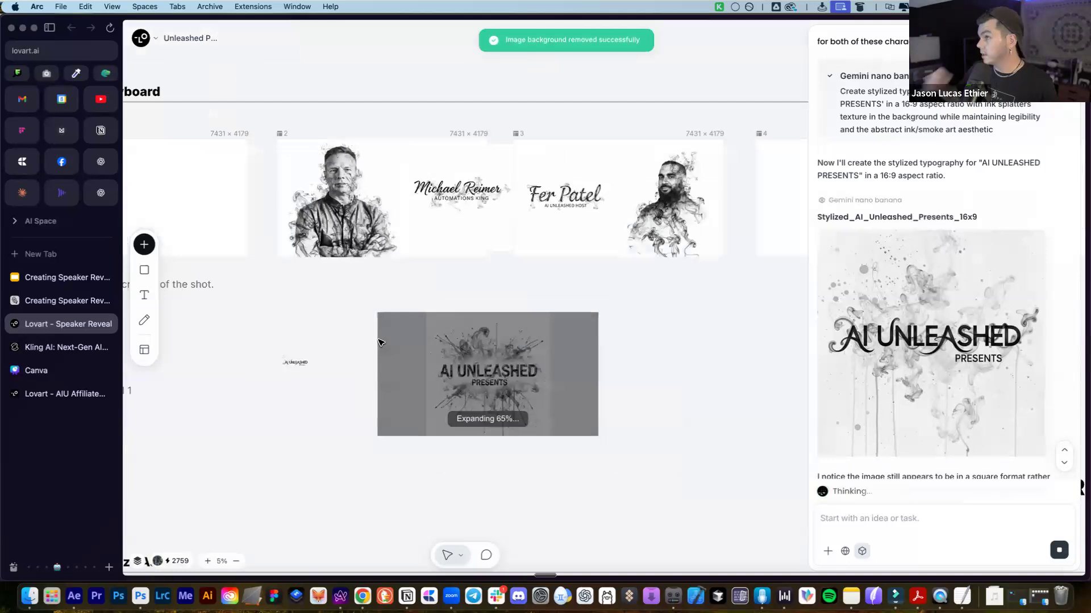
{"action": "scroll", "coordinate": [295, 364], "scroll_direction": "up", "scroll_amount": 4}
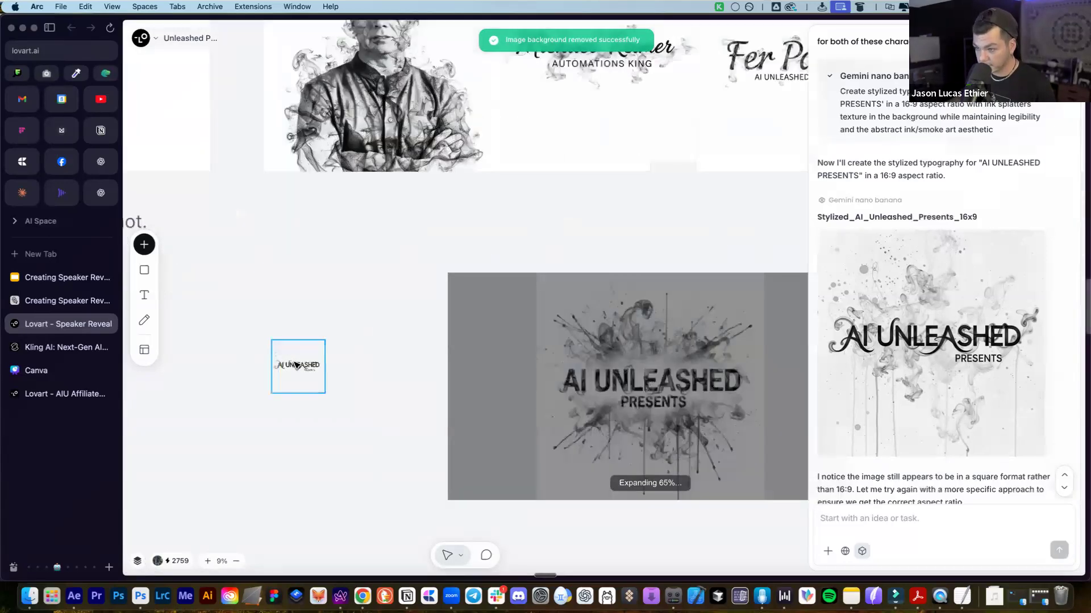
Drag another copy of the AI UNLEASHED image from the chat onto the board and select it
{"action": "left_click", "coordinate": [317, 371]}
{"action": "left_click_drag", "start_coordinate": [941, 322], "coordinate": [364, 354]}
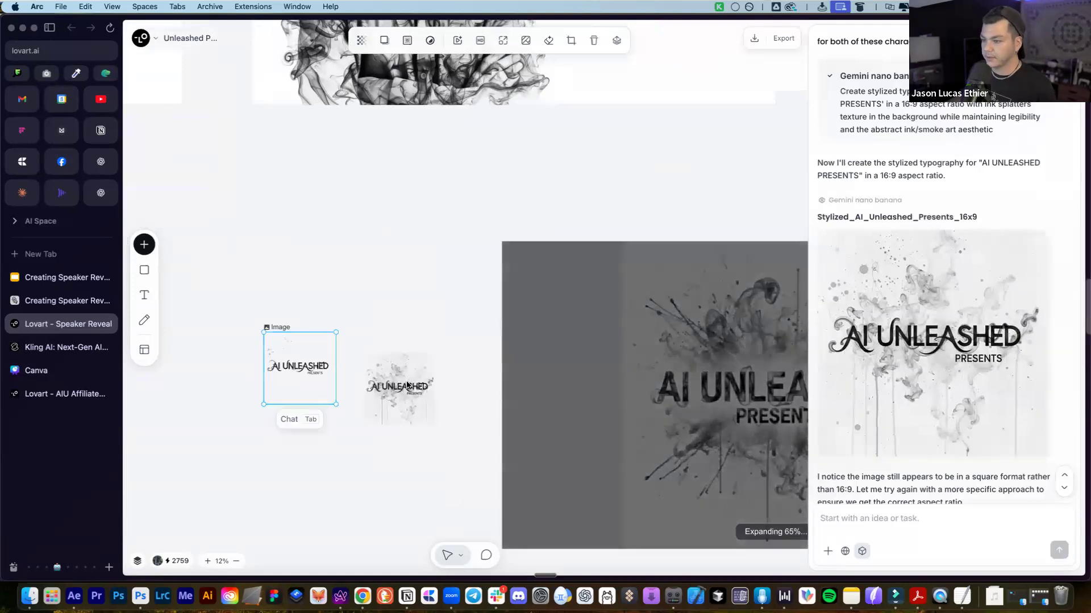
{"action": "left_click", "coordinate": [407, 385]}
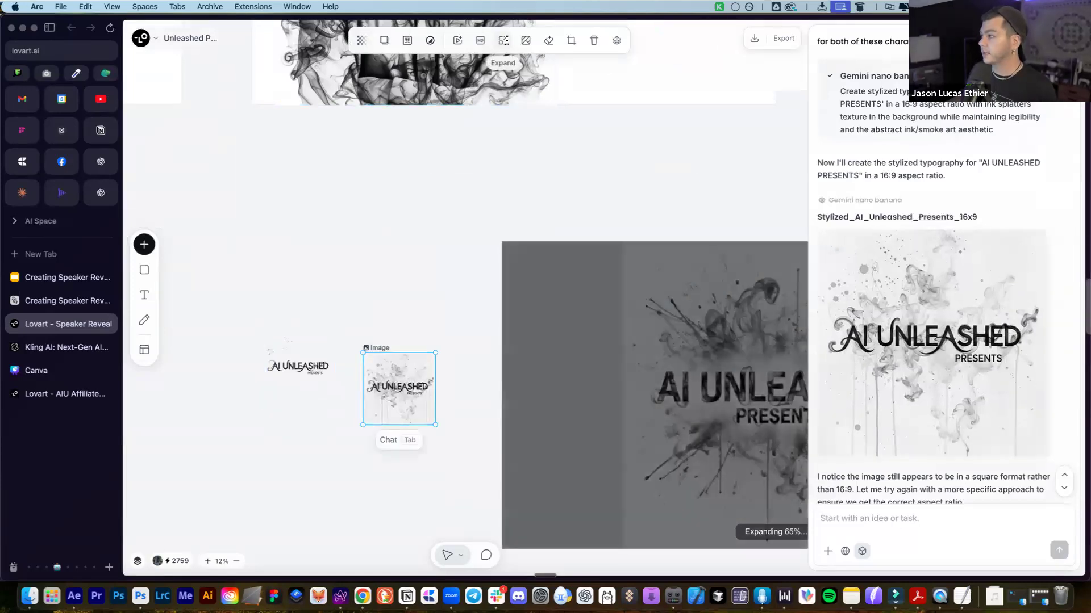
Expand the copied AI UNLEASHED image to the 16:9 format and generate it
{"action": "left_click", "coordinate": [504, 40]}
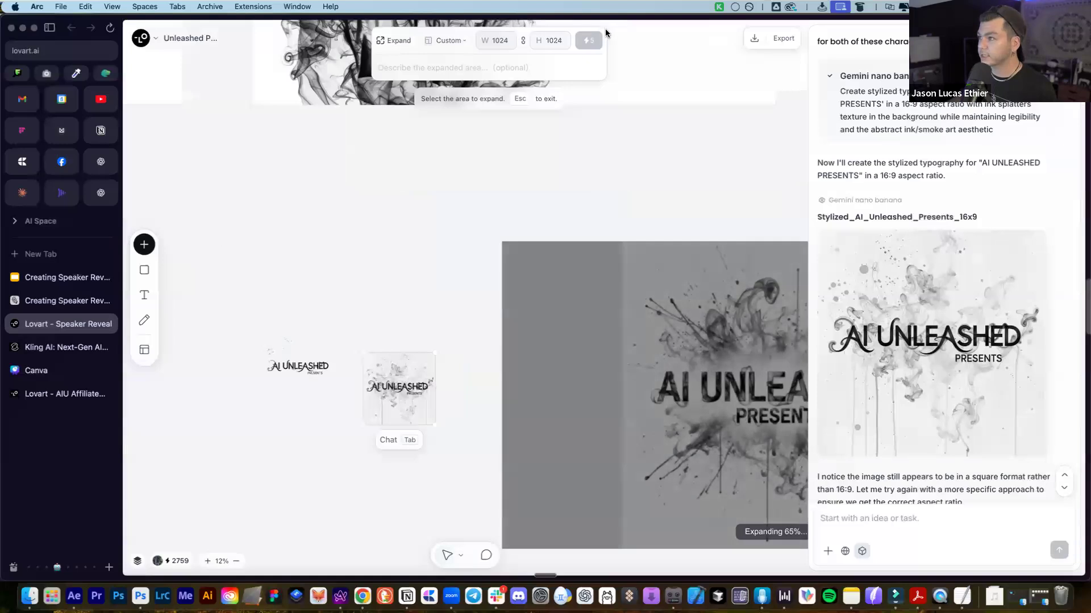
{"action": "left_click", "coordinate": [433, 41]}
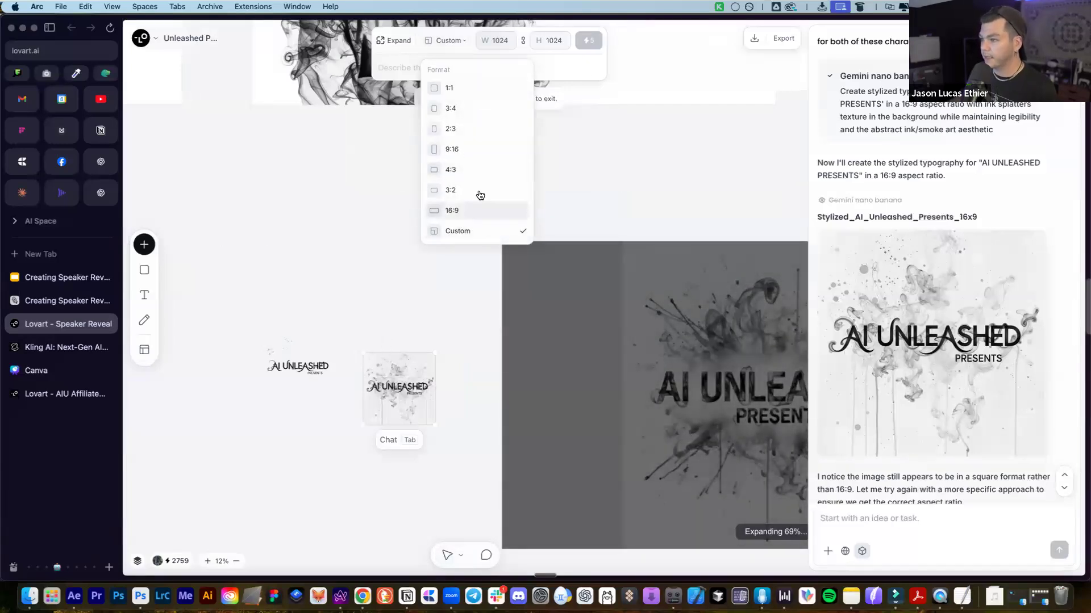
{"action": "left_click", "coordinate": [480, 211]}
{"action": "left_click", "coordinate": [589, 40]}
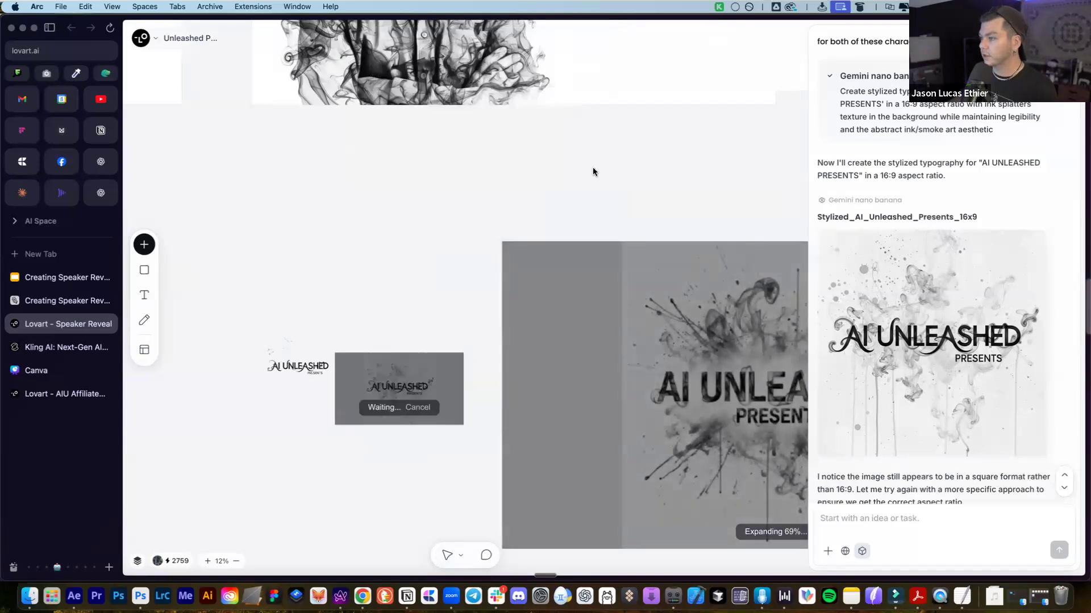
{"action": "scroll", "coordinate": [611, 365], "scroll_direction": "up", "scroll_amount": 5}
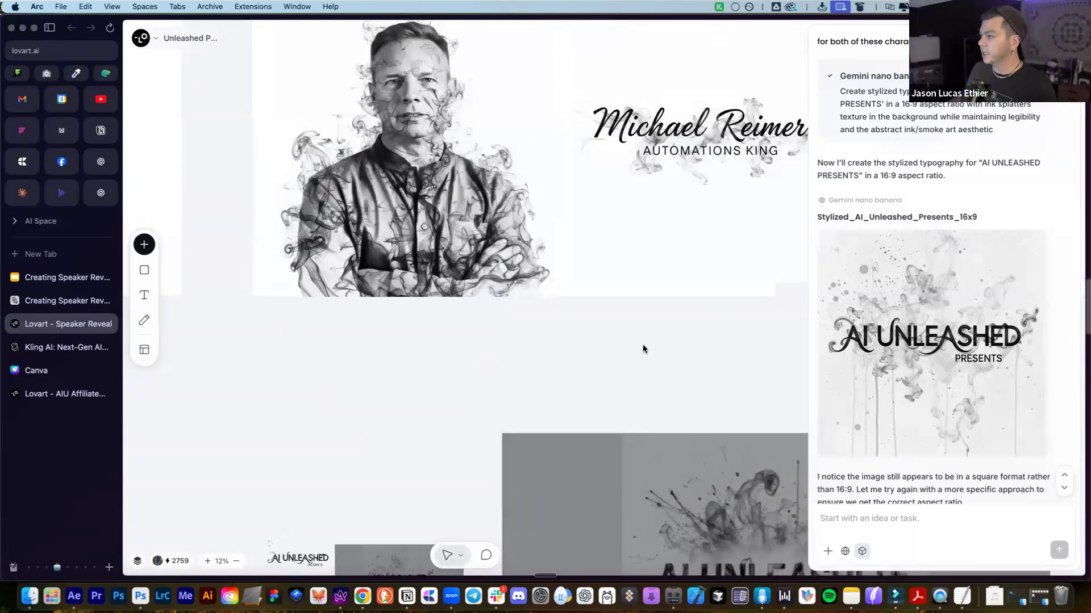
{"action": "scroll", "coordinate": [643, 349], "scroll_direction": "down", "scroll_amount": 2}
{"action": "scroll", "coordinate": [671, 362], "scroll_direction": "down", "scroll_amount": 2}
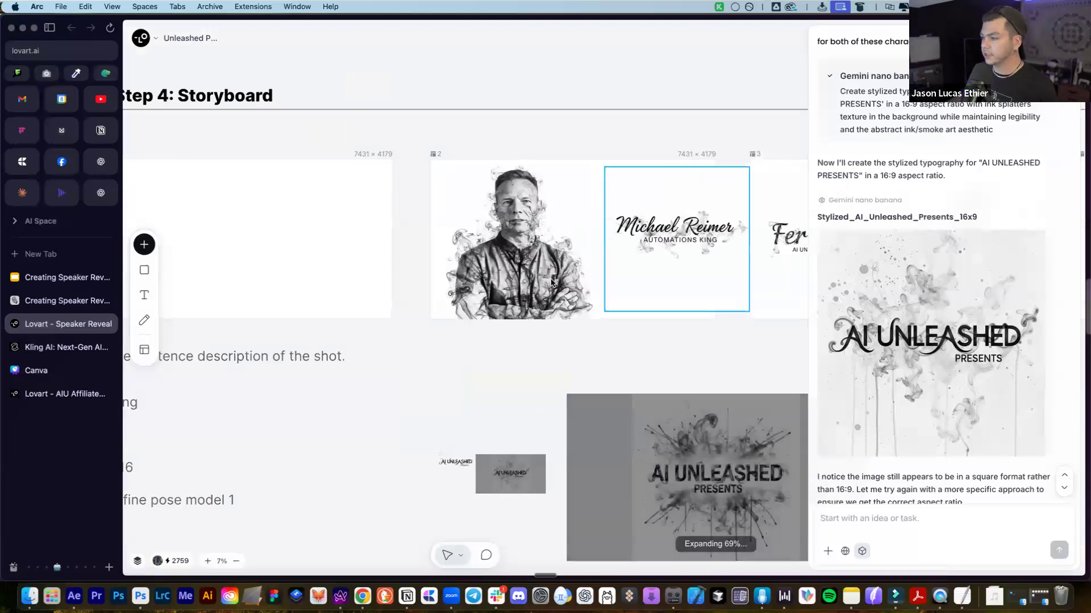
{"action": "scroll", "coordinate": [561, 261], "scroll_direction": "down", "scroll_amount": 2}
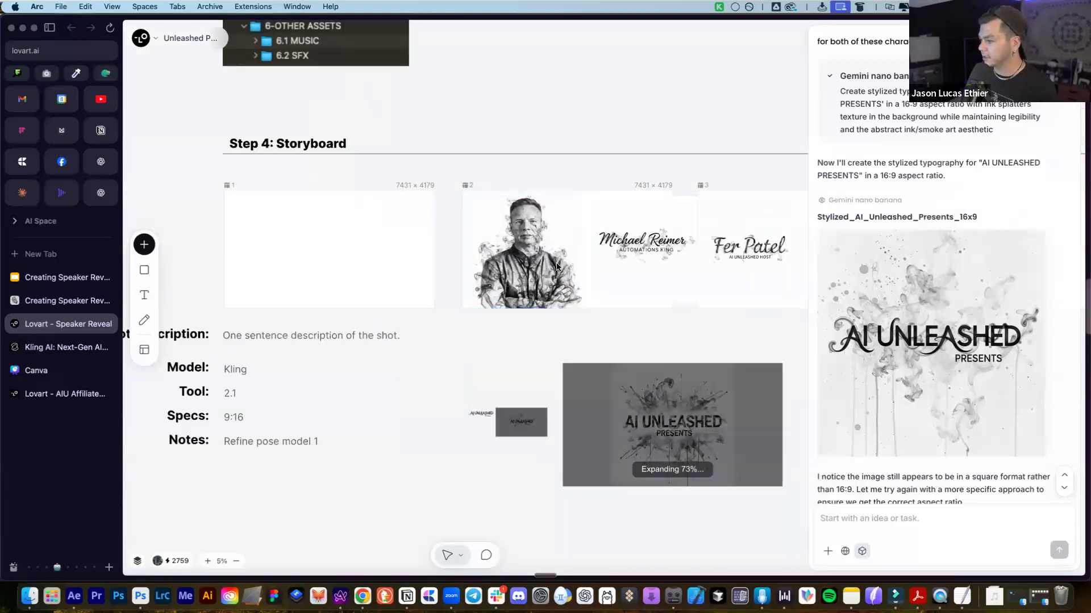
Select all four storyboard images and choose Download from their context menu
{"action": "scroll", "coordinate": [557, 266], "scroll_direction": "down", "scroll_amount": 2}
{"action": "scroll", "coordinate": [554, 267], "scroll_direction": "right", "scroll_amount": 3}
{"action": "left_click", "coordinate": [429, 256]}
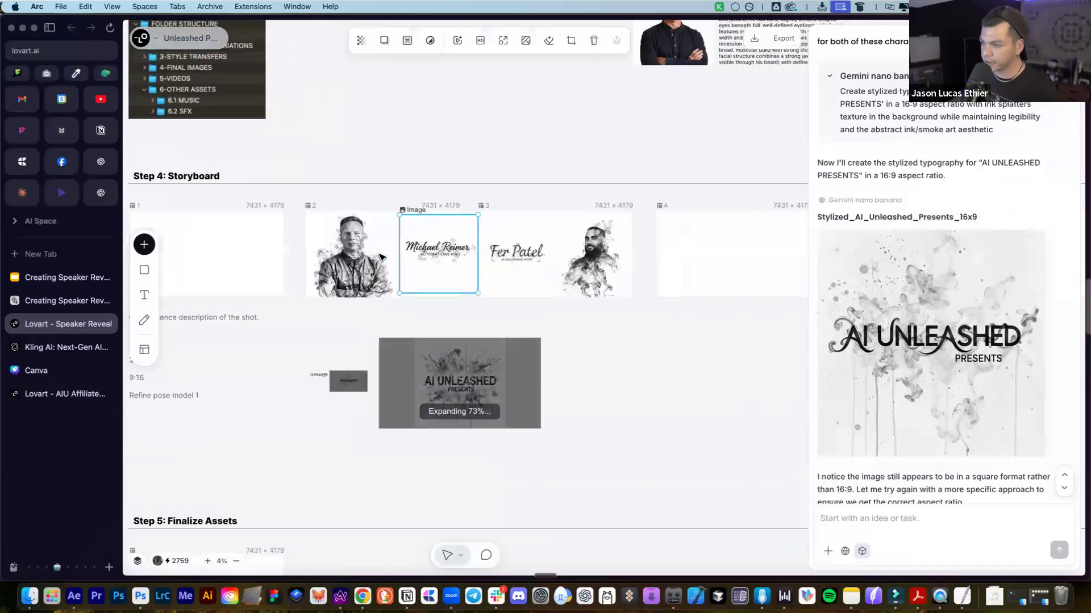
{"action": "left_click", "coordinate": [353, 256], "text": "shift"}
{"action": "left_click", "coordinate": [516, 250], "text": "shift"}
{"action": "left_click", "coordinate": [585, 260], "text": "shift"}
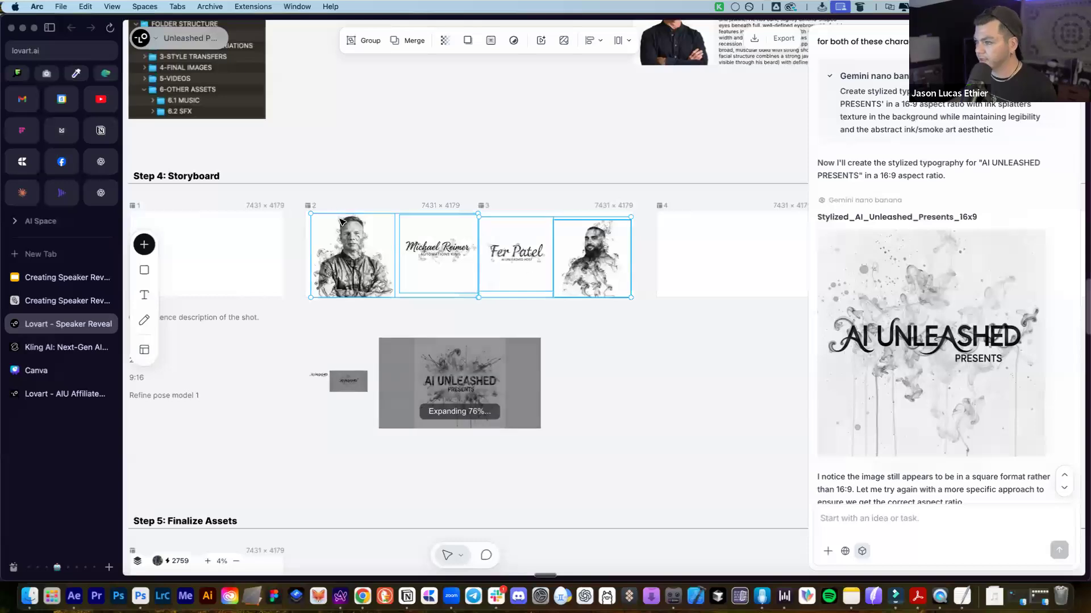
{"action": "right_click", "coordinate": [344, 243]}
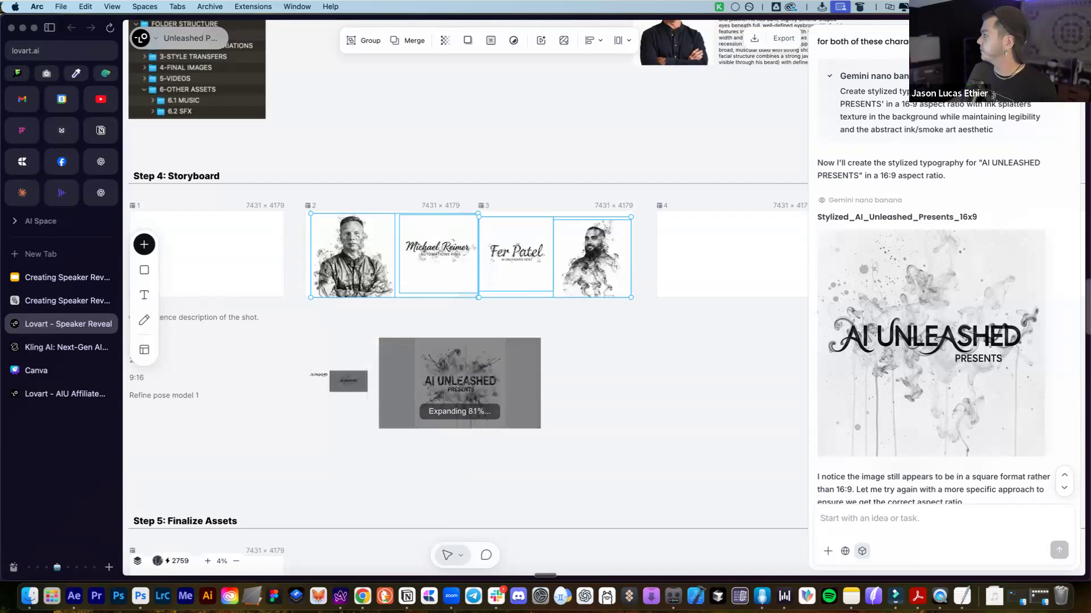
{"action": "left_click", "coordinate": [465, 230]}
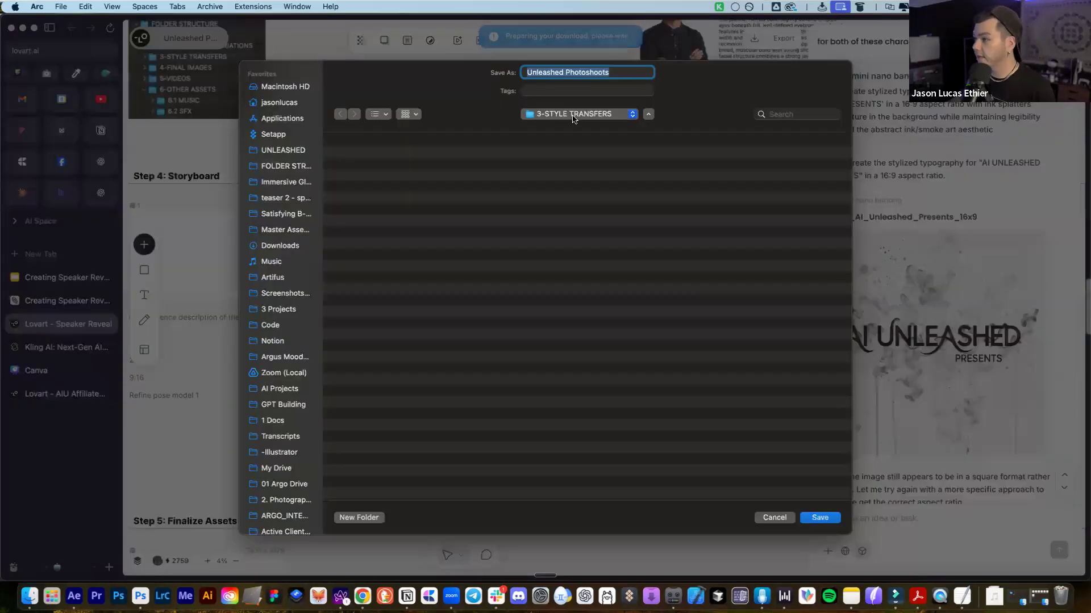
Save the download as Unleashed Photoshoots in FOLDER STRUCTURE > 3-STYLE TRANSFERS
{"action": "left_click", "coordinate": [572, 115]}
{"action": "left_click", "coordinate": [575, 126]}
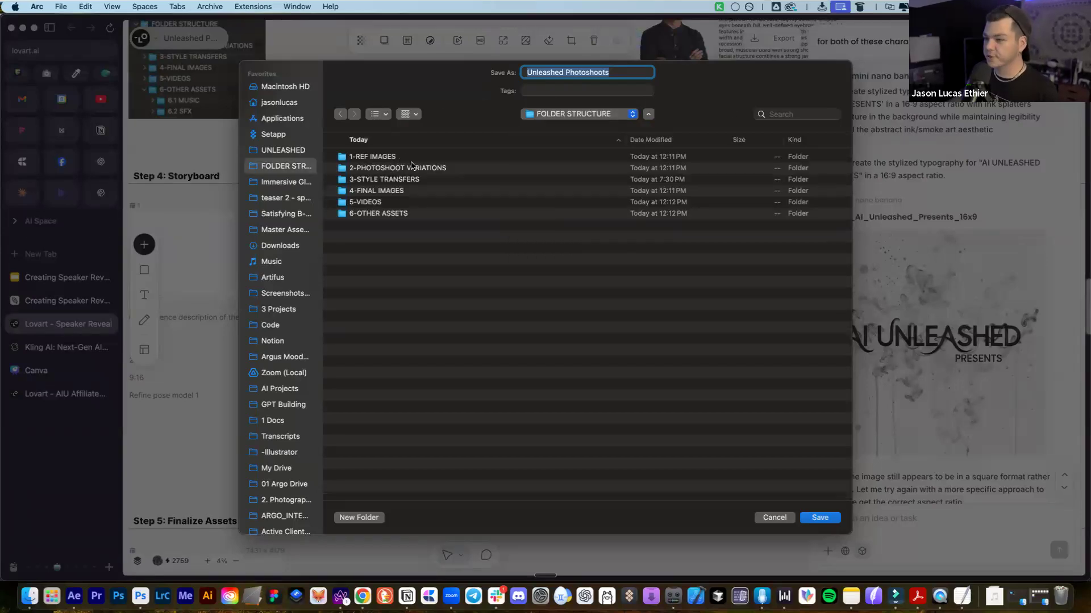
{"action": "left_click", "coordinate": [383, 159]}
{"action": "left_click", "coordinate": [421, 169]}
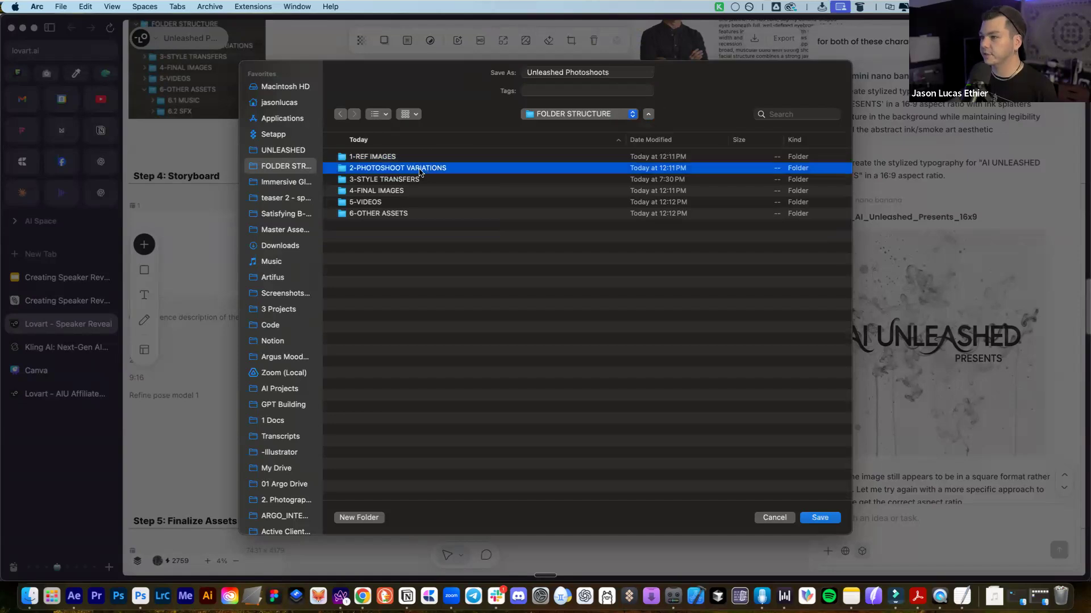
{"action": "left_click", "coordinate": [401, 179]}
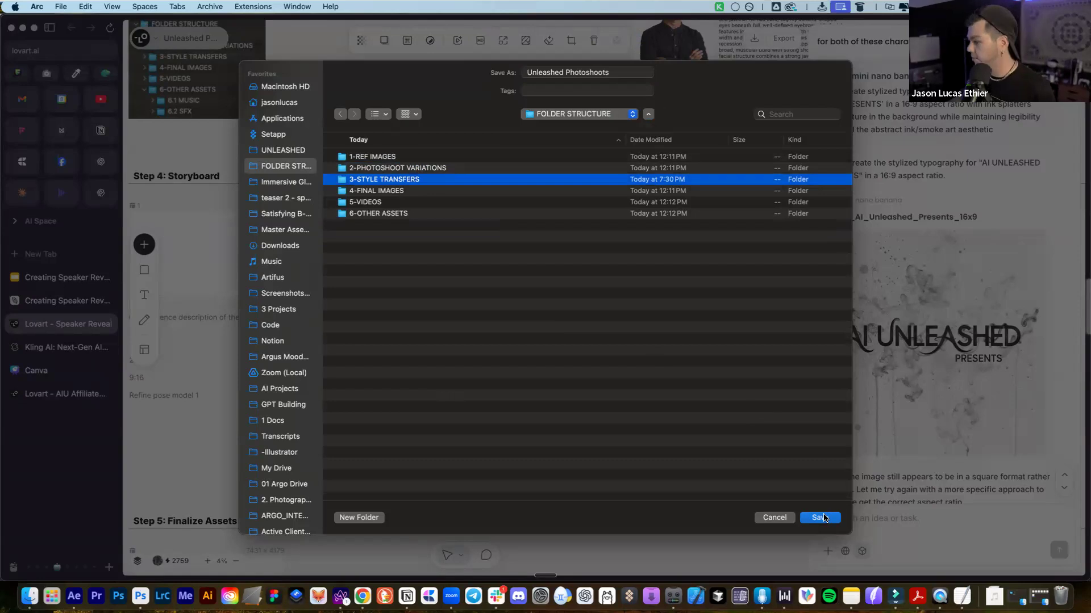
{"action": "left_click", "coordinate": [823, 518]}
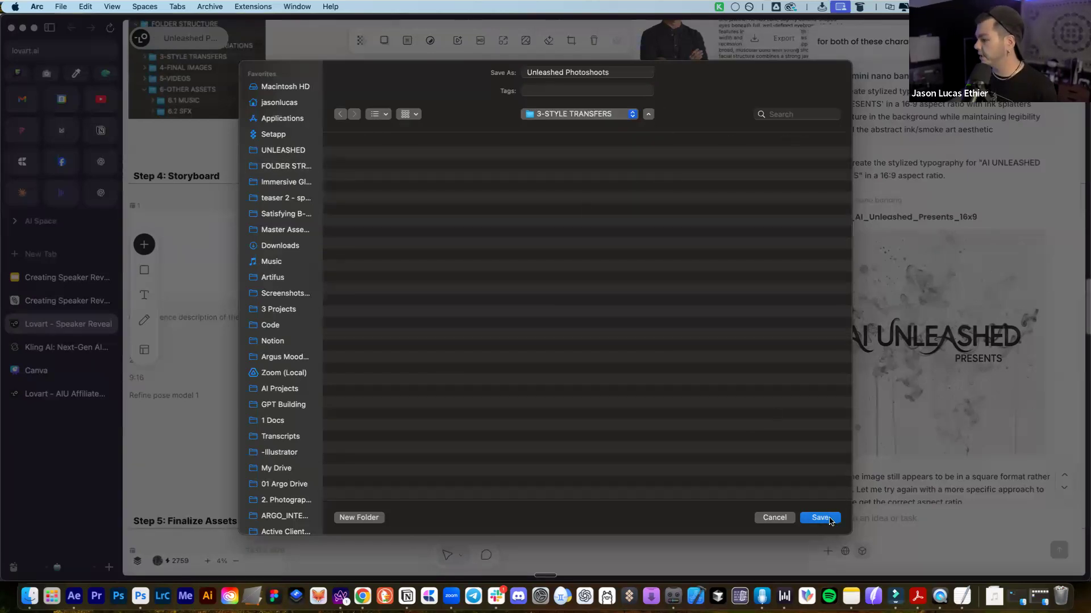
{"action": "key", "text": "Return"}
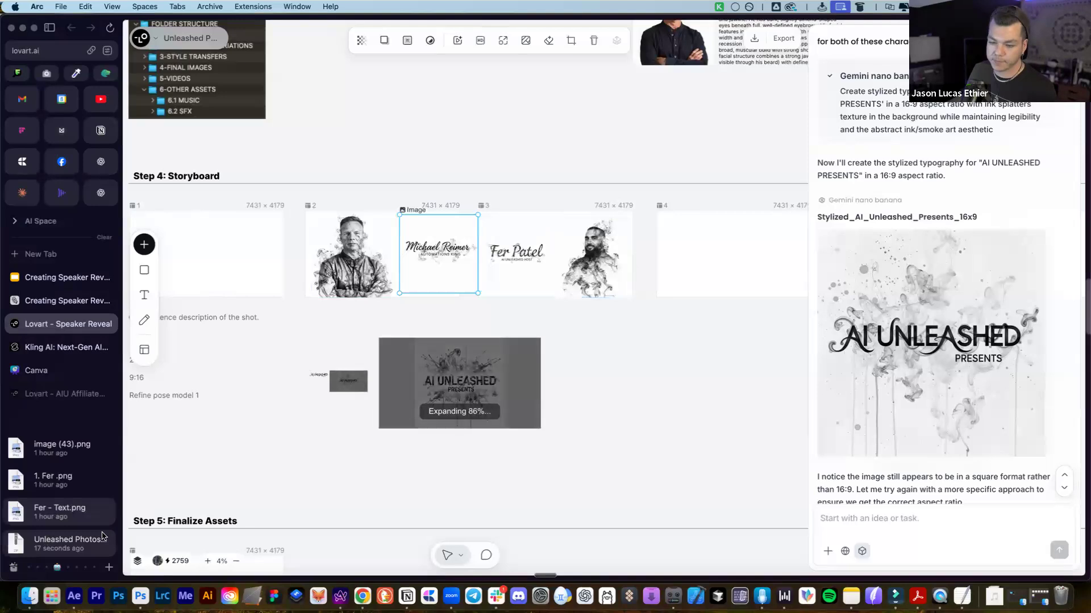
Delete the small AI UNLEASHED thumbnail copy from the board
{"action": "mouse_move", "coordinate": [12, 568]}
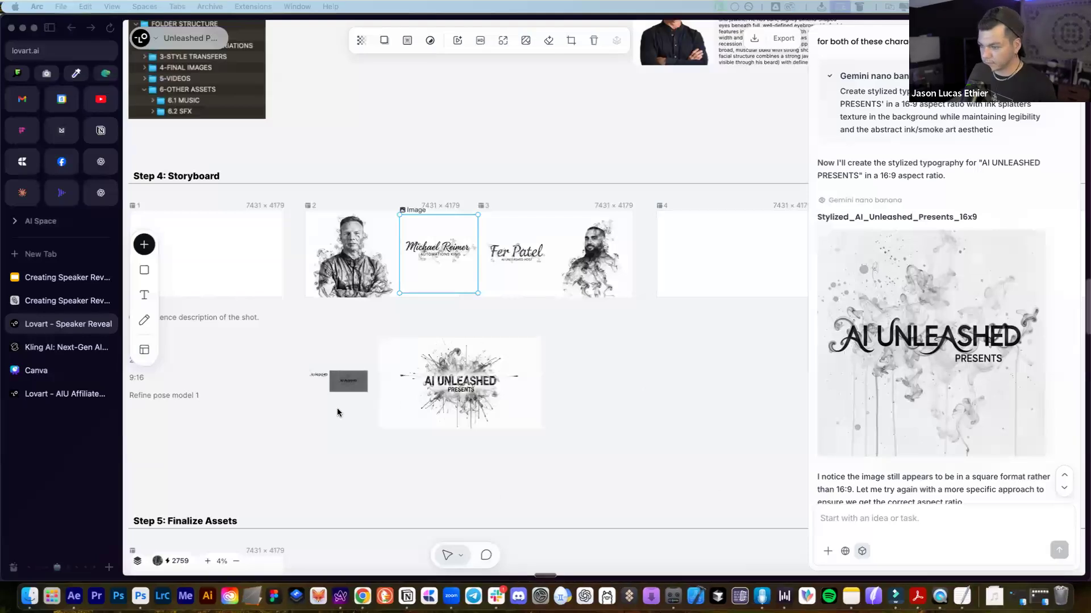
{"action": "left_click", "coordinate": [321, 383]}
{"action": "left_click_drag", "start_coordinate": [323, 384], "coordinate": [323, 385]}
{"action": "key", "text": "Delete"}
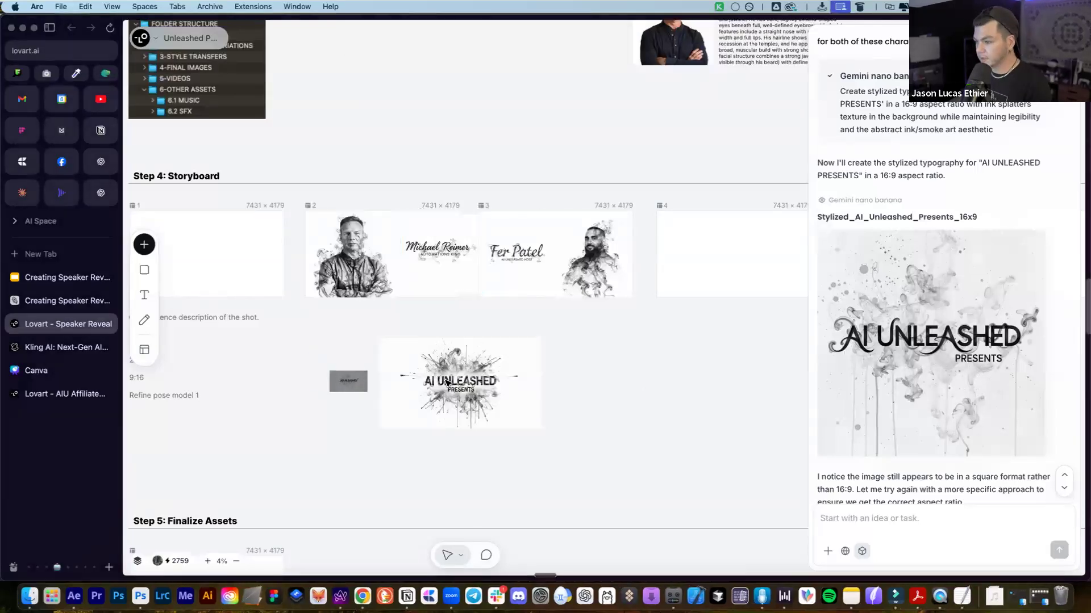
Move the expanded AI UNLEASHED title image to the right and bring up the Canva design
{"action": "scroll", "coordinate": [446, 386], "scroll_direction": "up", "scroll_amount": 1}
{"action": "scroll", "coordinate": [446, 386], "scroll_direction": "up", "scroll_amount": 5}
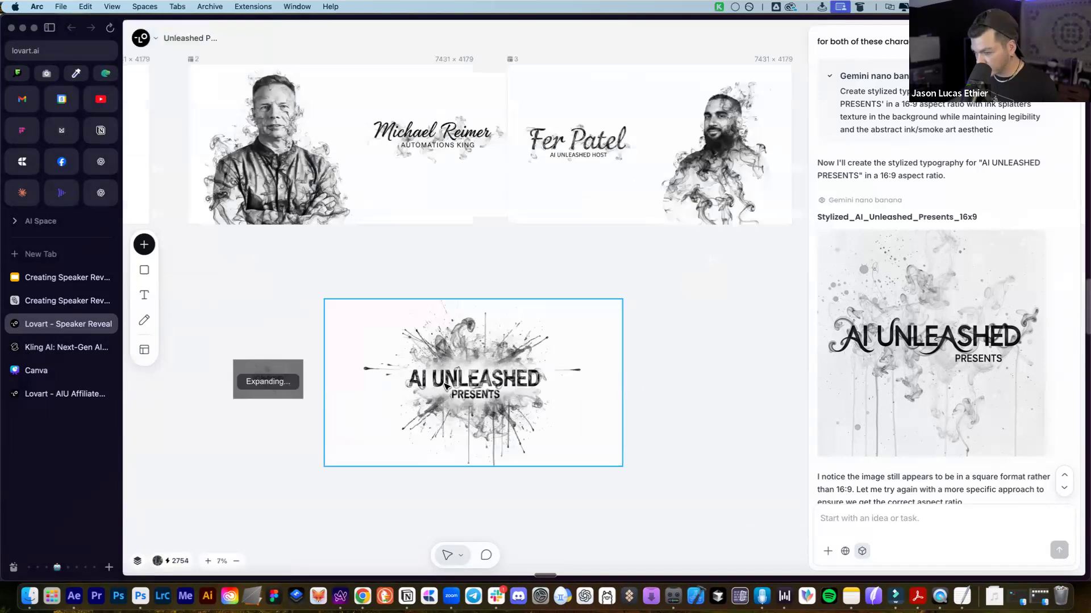
{"action": "left_click", "coordinate": [605, 370]}
{"action": "left_click_drag", "start_coordinate": [605, 370], "coordinate": [801, 354]}
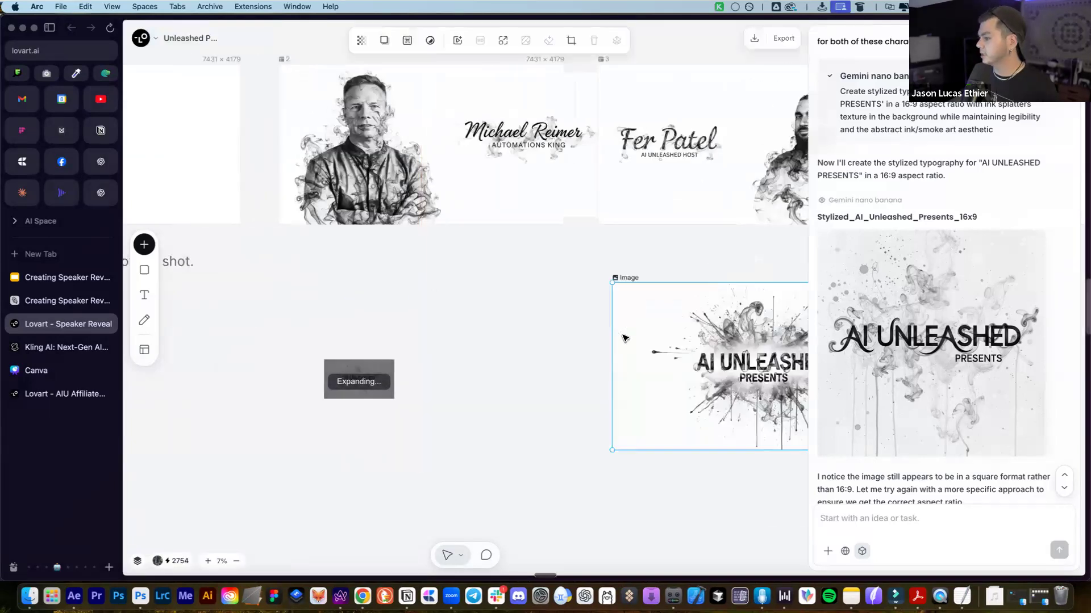
{"action": "left_click", "coordinate": [51, 372]}
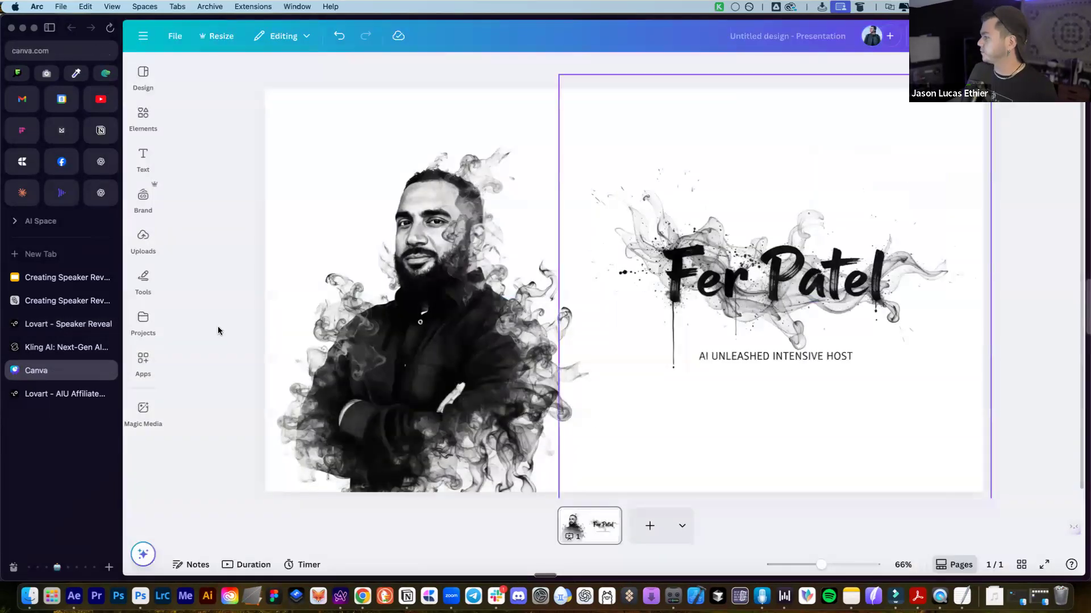
Delete the speaker portrait and name title, then the stack of dropped images
{"action": "scroll", "coordinate": [557, 342], "scroll_direction": "down", "scroll_amount": 5}
{"action": "left_click_drag", "start_coordinate": [919, 219], "coordinate": [418, 377]}
{"action": "key", "text": "Delete"}
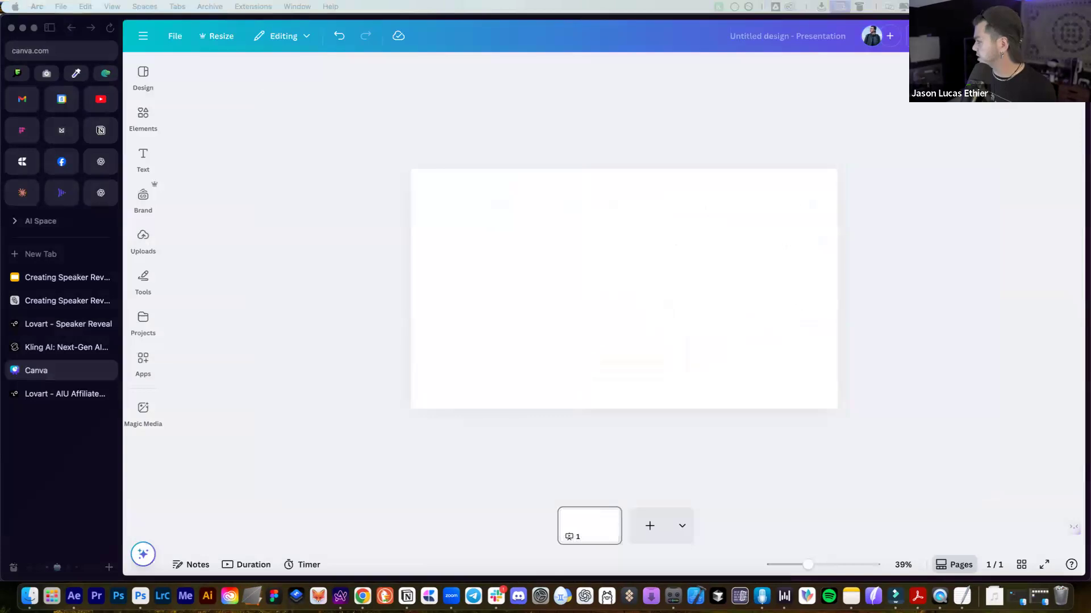
{"action": "left_click_drag", "start_coordinate": [566, 261], "coordinate": [566, 262]}
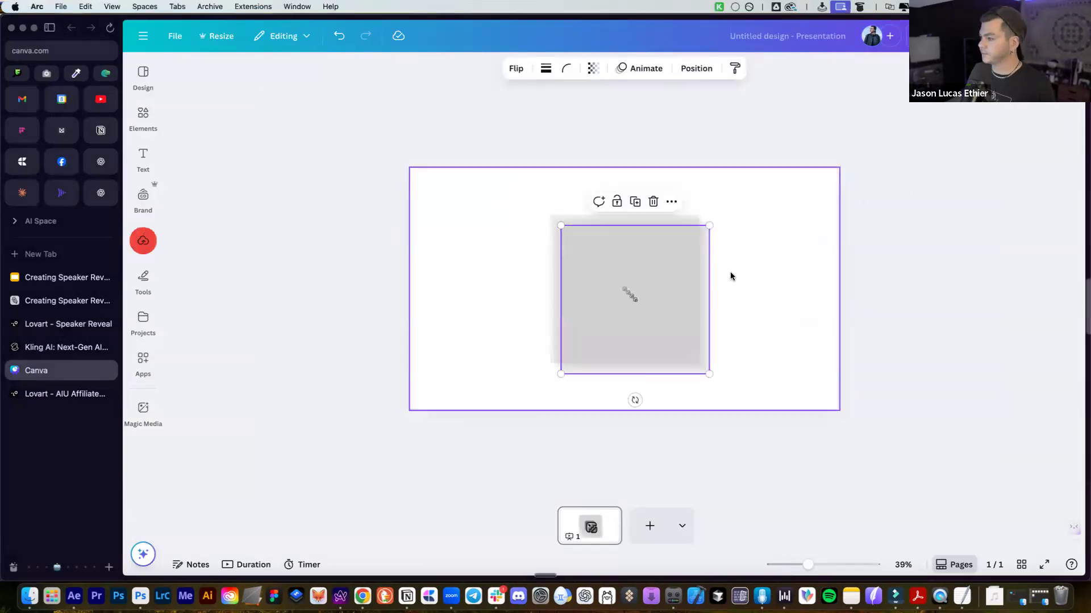
{"action": "left_click_drag", "start_coordinate": [646, 279], "coordinate": [735, 264]}
{"action": "left_click_drag", "start_coordinate": [485, 179], "coordinate": [949, 316]}
{"action": "key", "text": "Delete"}
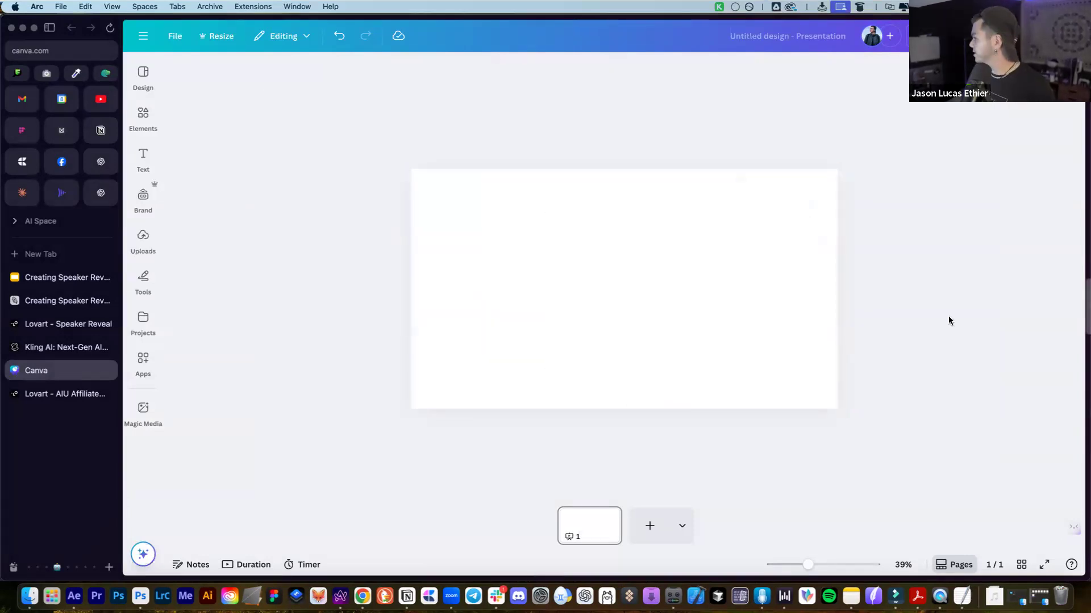
Delete the two remaining broken placeholder images, leaving the slide blank
{"action": "left_click_drag", "start_coordinate": [624, 255], "coordinate": [479, 273]}
{"action": "left_click", "coordinate": [778, 257]}
{"action": "left_click", "coordinate": [617, 273]}
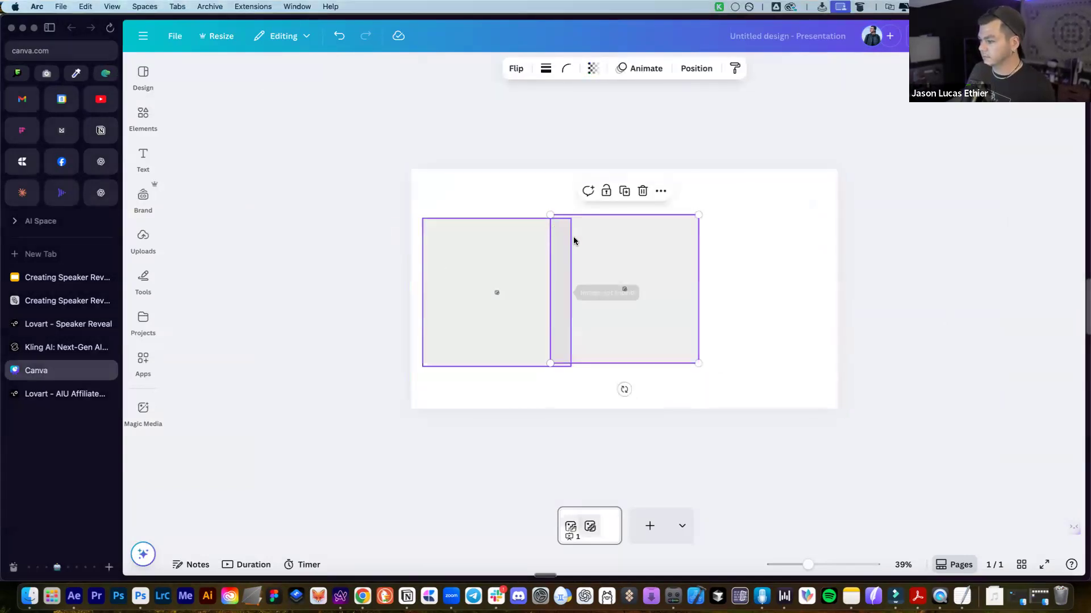
{"action": "left_click", "coordinate": [738, 255]}
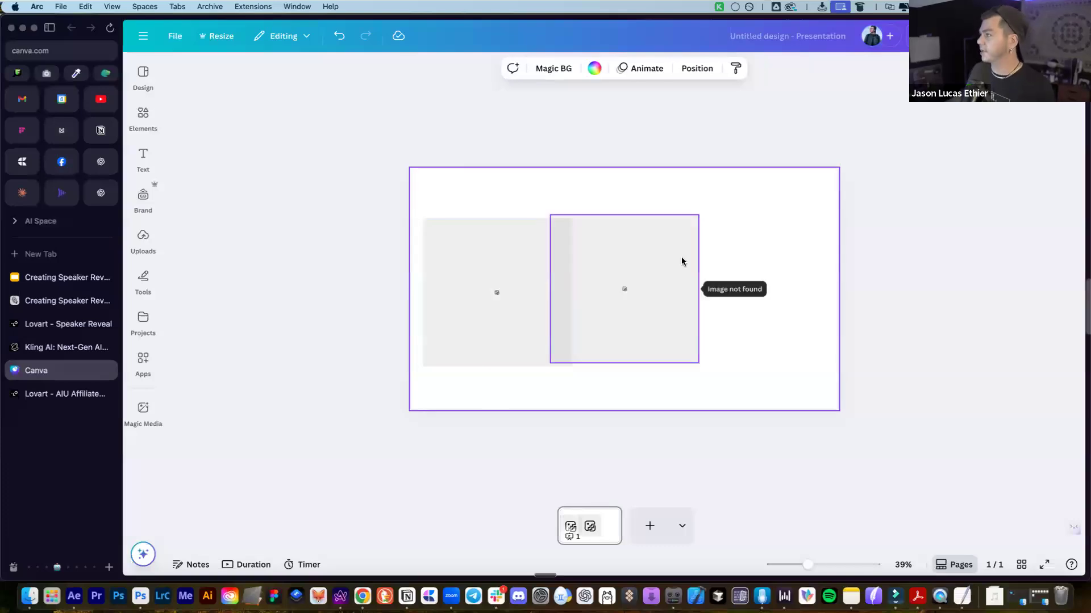
{"action": "left_click_drag", "start_coordinate": [699, 183], "coordinate": [409, 365]}
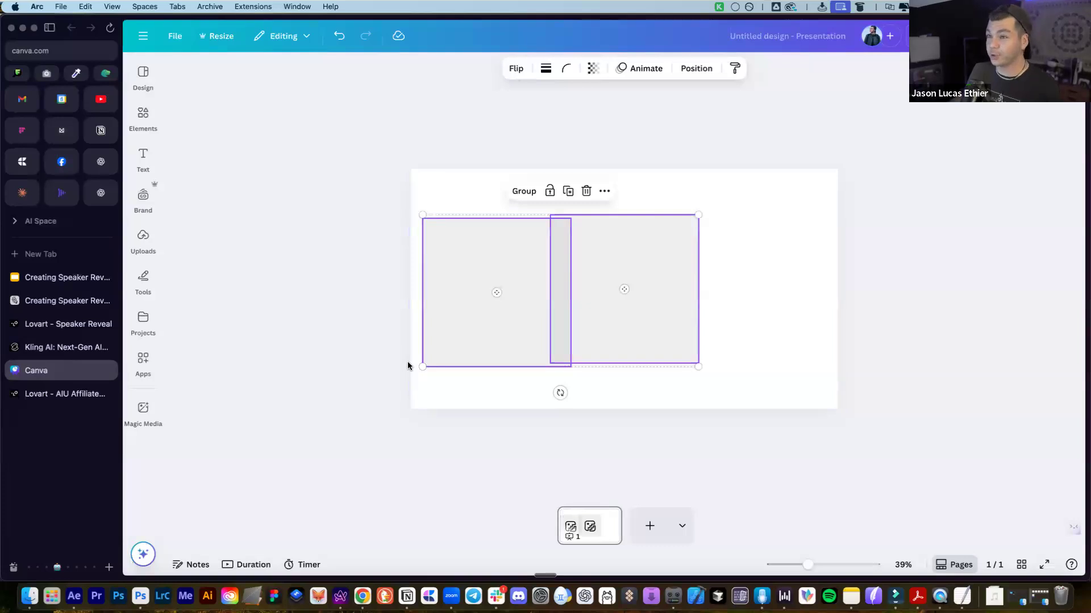
{"action": "key", "text": "Delete"}
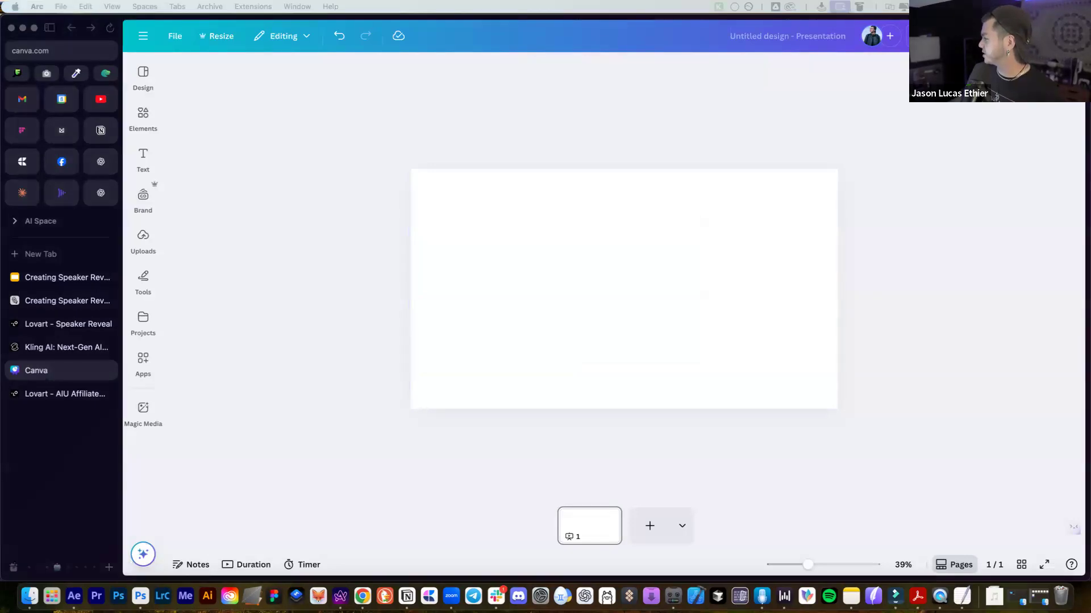
Crop the square title image outward to a 16:9 canvas and move the title layer right
{"action": "key", "text": "super+Tab"}
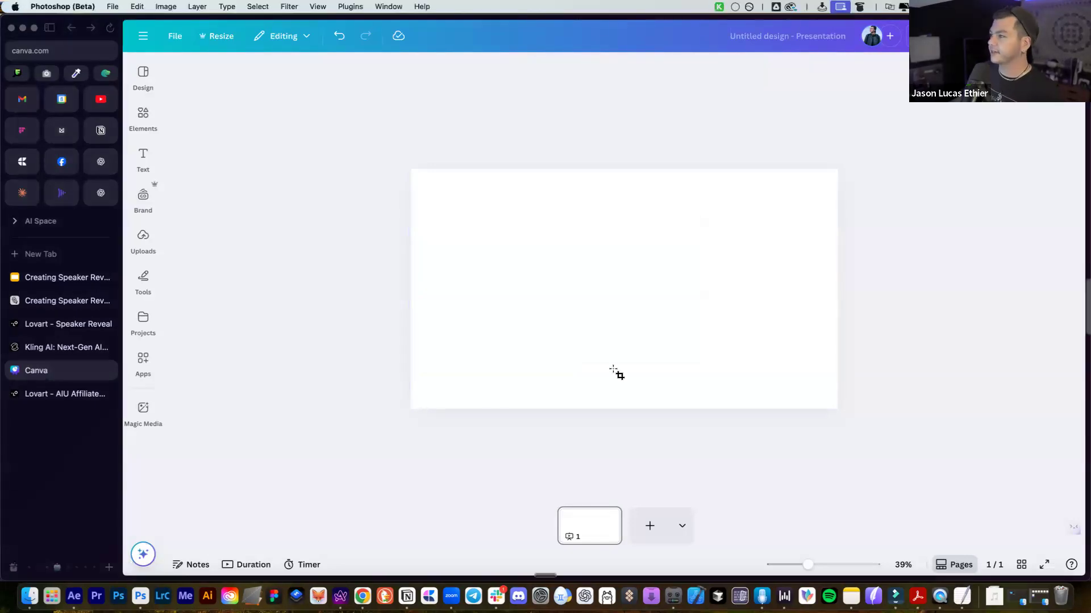
{"action": "key", "text": "ctrl+Tab"}
{"action": "key", "text": "ctrl+Tab"}
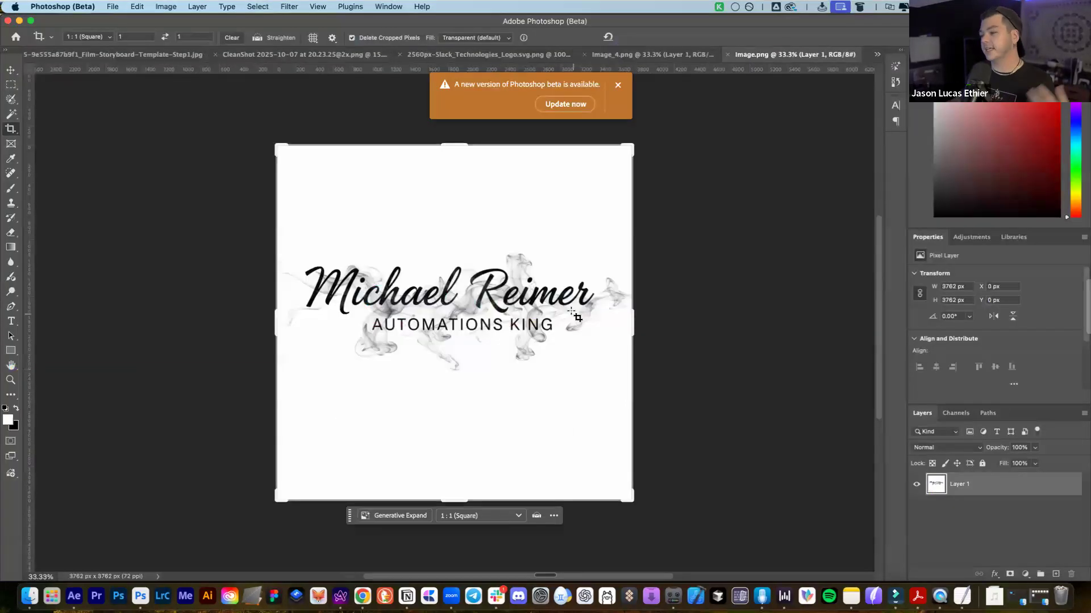
{"action": "left_click", "coordinate": [272, 327]}
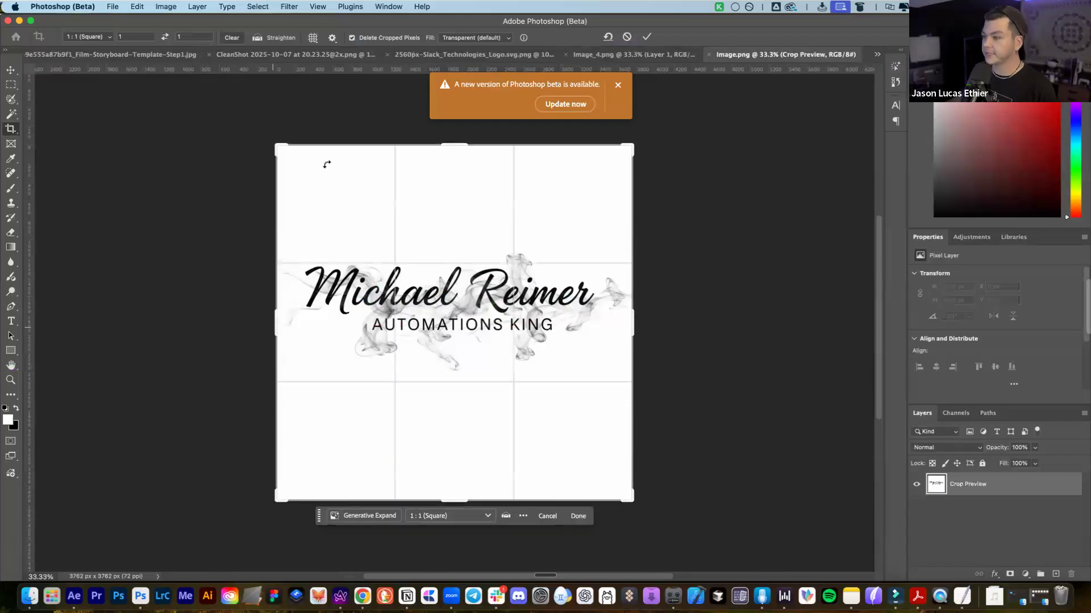
{"action": "left_click", "coordinate": [87, 37]}
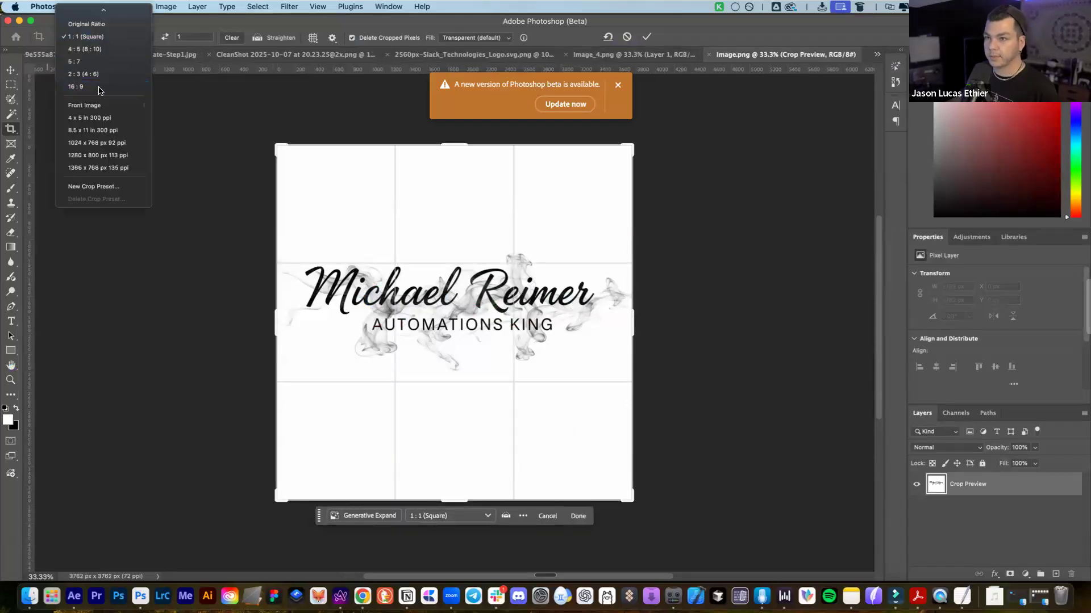
{"action": "left_click", "coordinate": [75, 86]}
{"action": "left_click_drag", "start_coordinate": [673, 330], "coordinate": [770, 348]}
{"action": "key", "text": "Return"}
{"action": "key", "text": "v"}
{"action": "left_click_drag", "start_coordinate": [497, 292], "coordinate": [638, 293]}
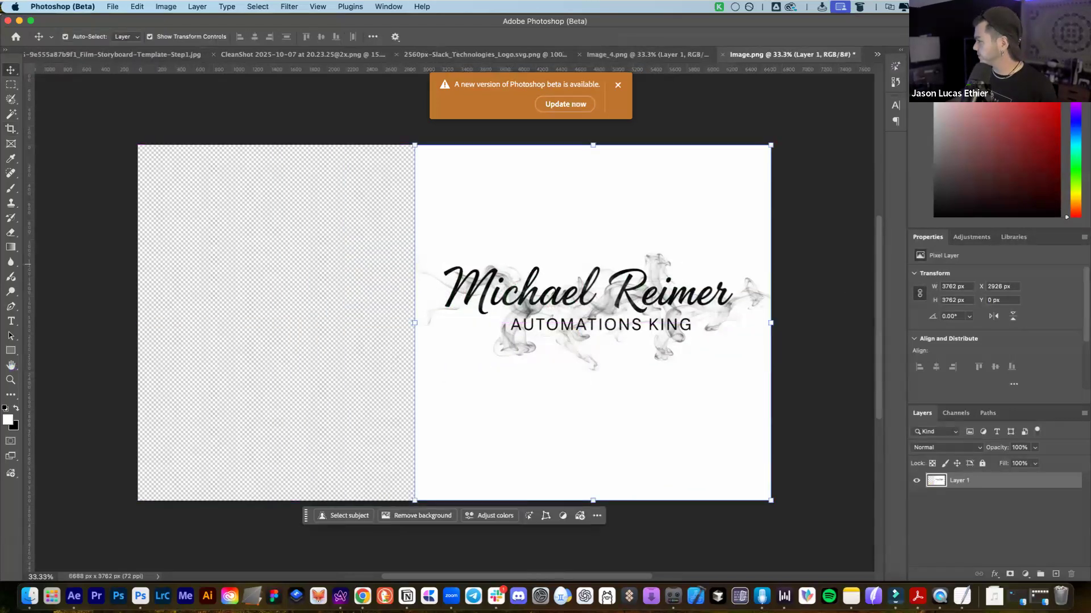
Place three image files into the document, including a portrait and a name title
{"action": "left_click_drag", "start_coordinate": [566, 320], "coordinate": [315, 308]}
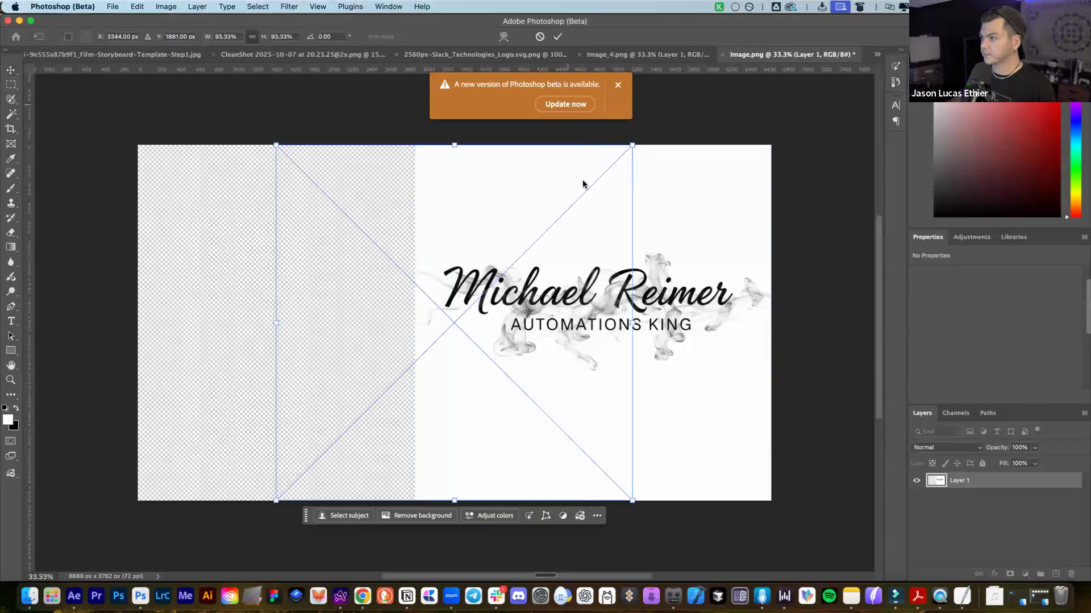
{"action": "key", "text": "Return"}
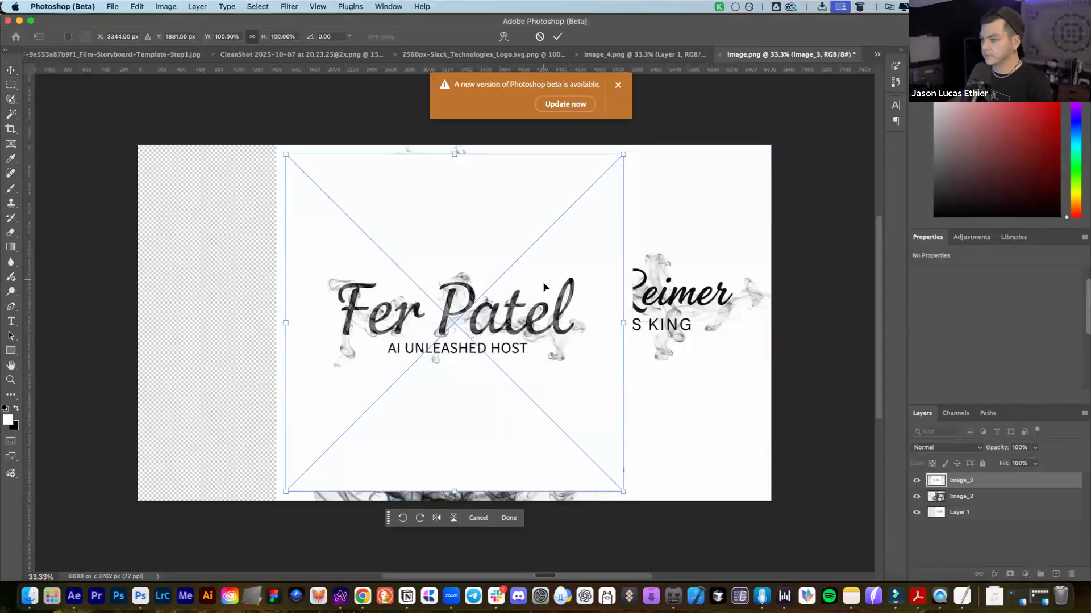
{"action": "key", "text": "Return"}
{"action": "key", "text": "Return"}
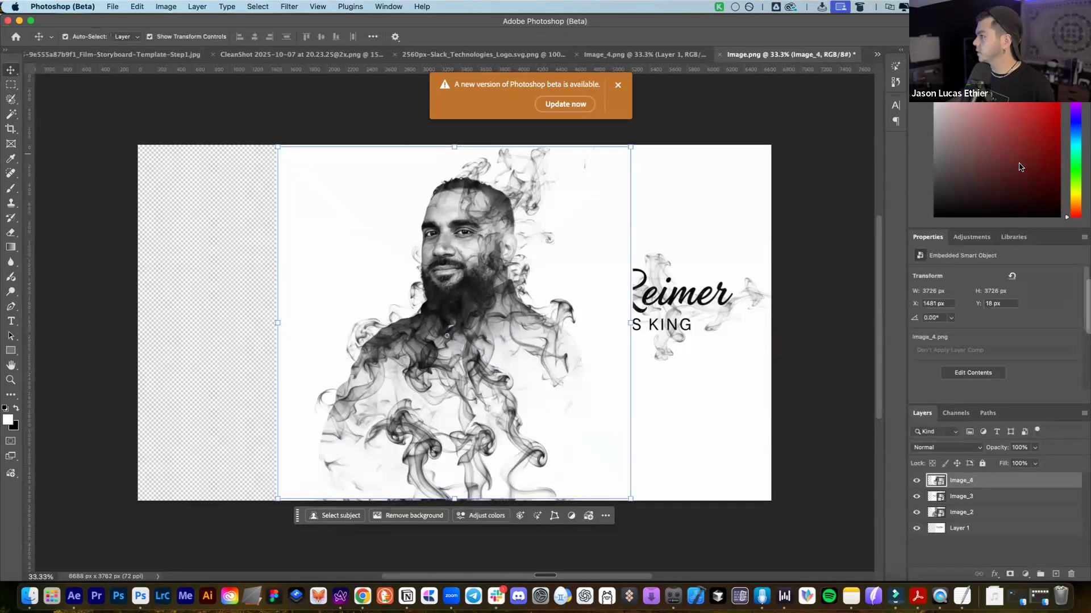
{"action": "left_click", "coordinate": [811, 161]}
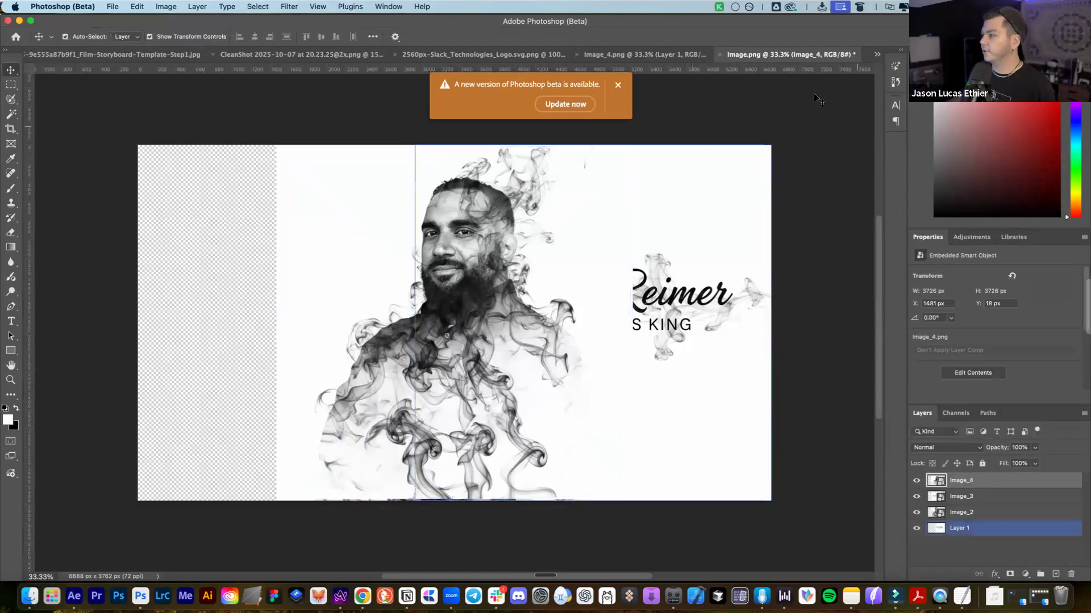
{"action": "left_click", "coordinate": [755, 171]}
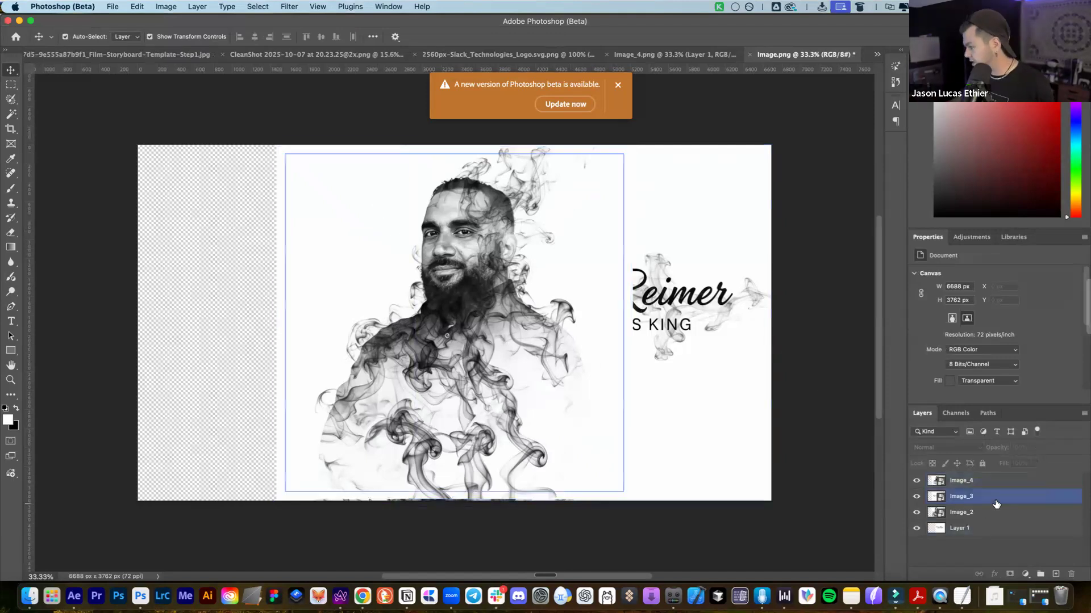
Hide Image_4 and Image_3, then move the Image_2 portrait further left
{"action": "left_click", "coordinate": [993, 481]}
{"action": "left_click", "coordinate": [916, 481]}
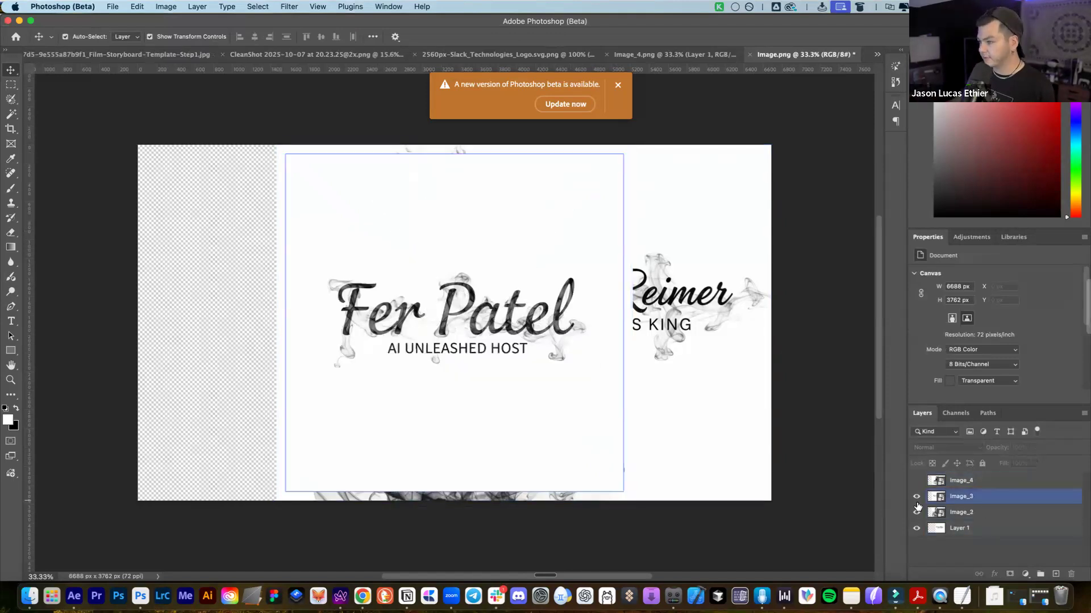
{"action": "left_click", "coordinate": [916, 497]}
{"action": "left_click_drag", "start_coordinate": [446, 271], "coordinate": [387, 260]}
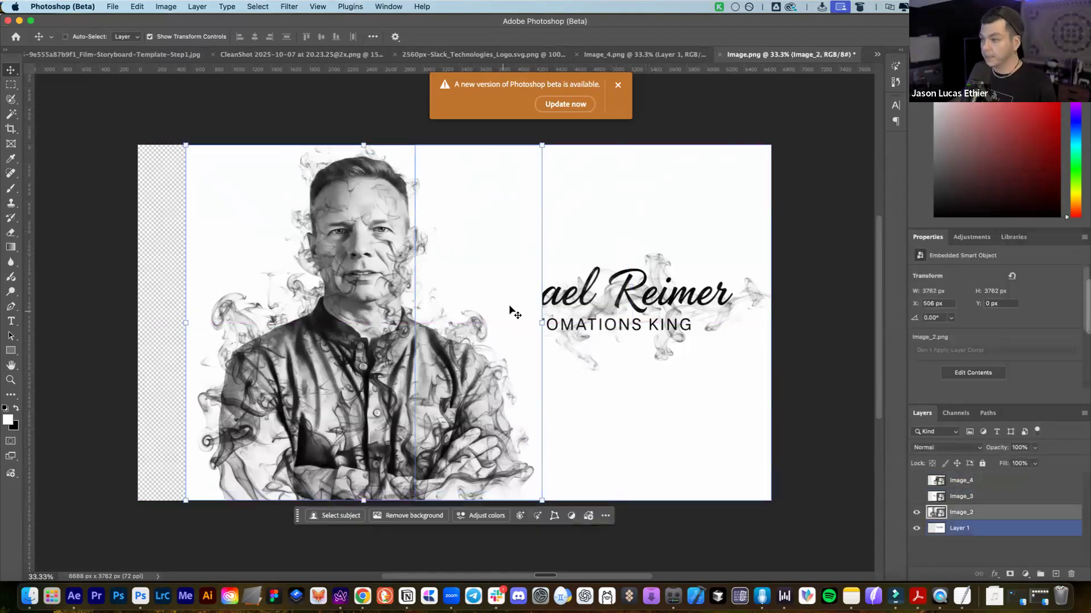
{"action": "scroll", "coordinate": [511, 311], "scroll_direction": "right", "scroll_amount": 5}
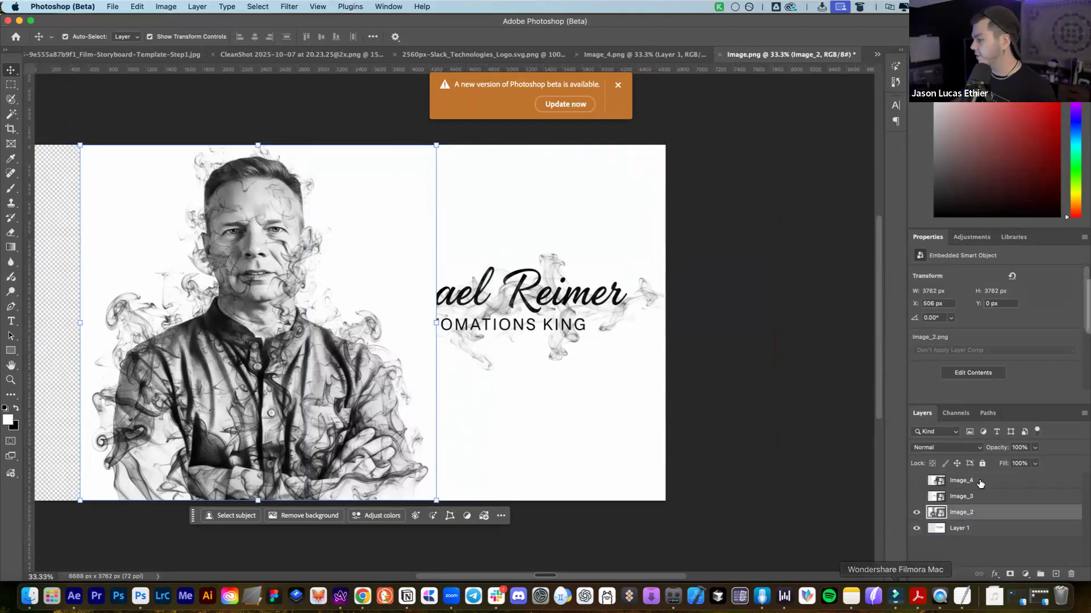
{"action": "left_click", "coordinate": [1063, 567]}
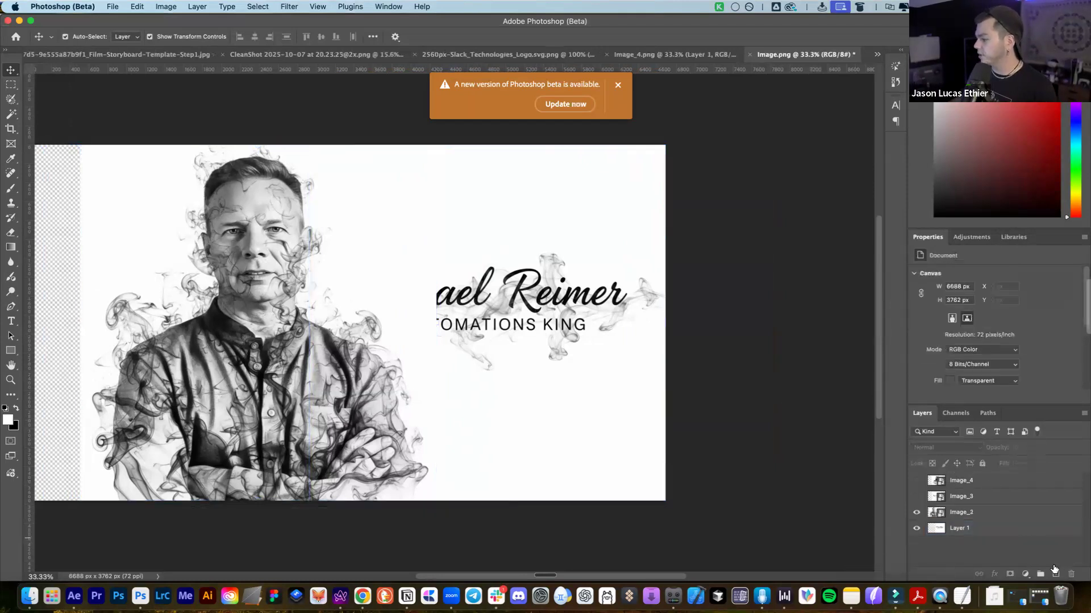
Add a new white-filled layer and move it to the bottom of the stack
{"action": "key", "text": "alt+shift+super+n"}
{"action": "key", "text": "shift+BackSpace"}
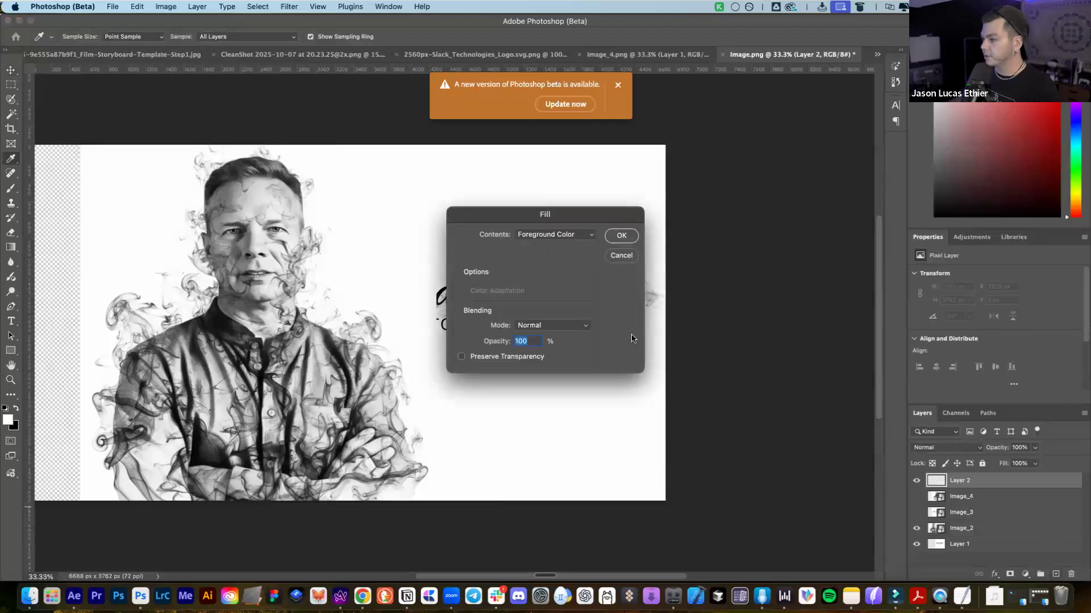
{"action": "key", "text": "Escape"}
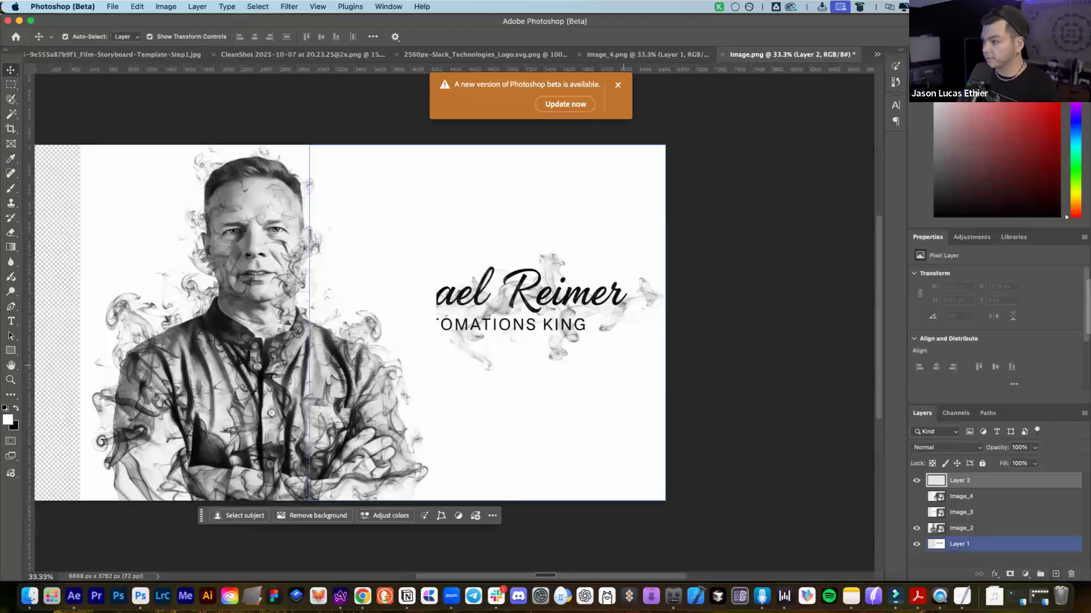
{"action": "key", "text": "alt+BackSpace"}
{"action": "left_click_drag", "start_coordinate": [988, 484], "coordinate": [988, 550]}
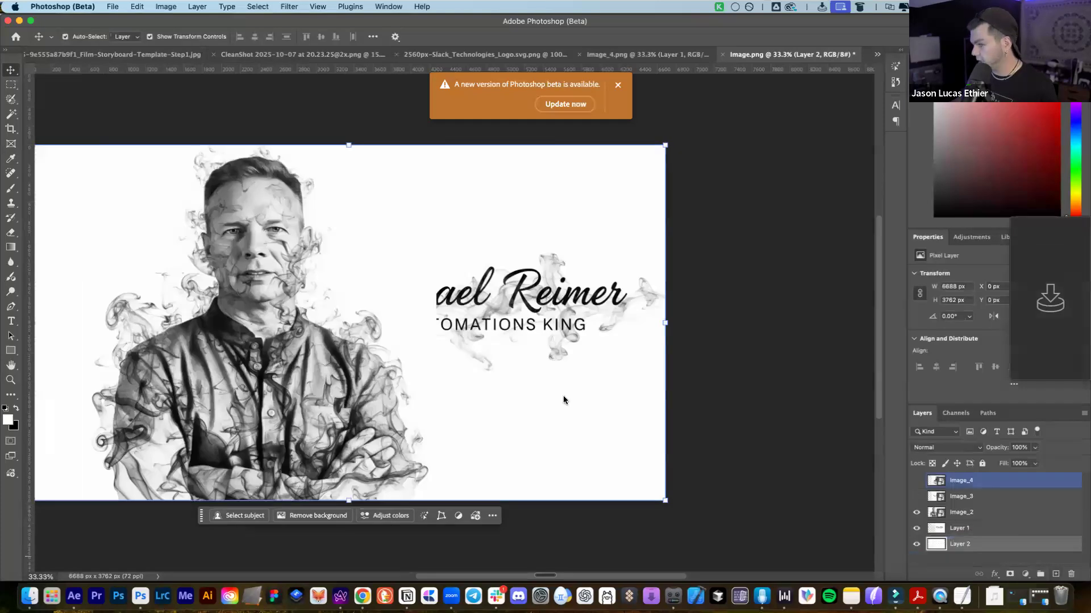
Start resizing the Image_2 portrait, trying about 82% then 87%
{"action": "scroll", "coordinate": [394, 302], "scroll_direction": "left", "scroll_amount": 5}
{"action": "left_click", "coordinate": [321, 273]}
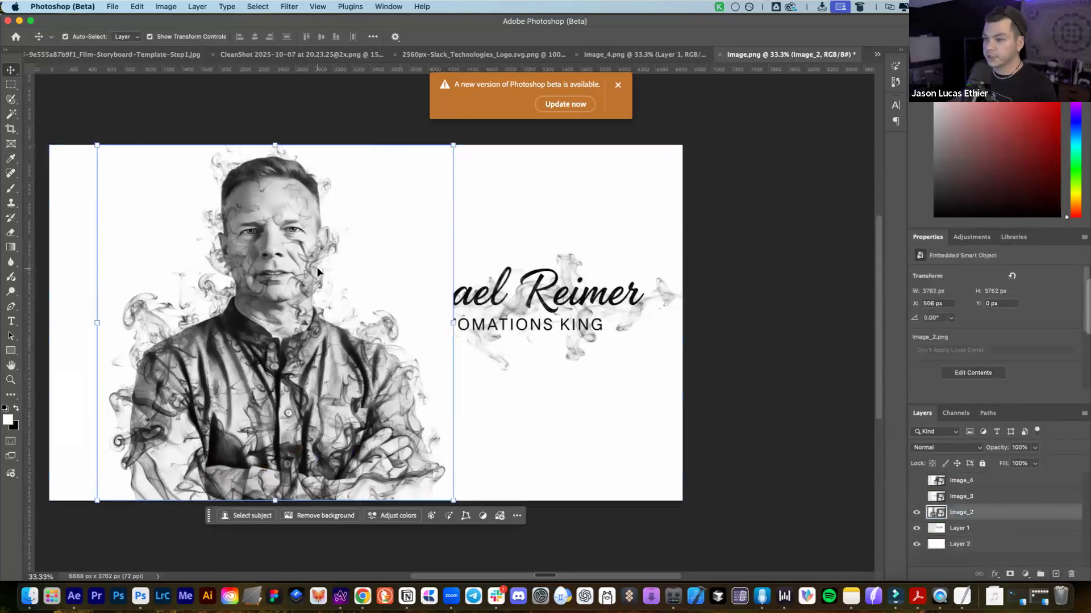
{"action": "scroll", "coordinate": [369, 318], "scroll_direction": "left", "scroll_amount": 3}
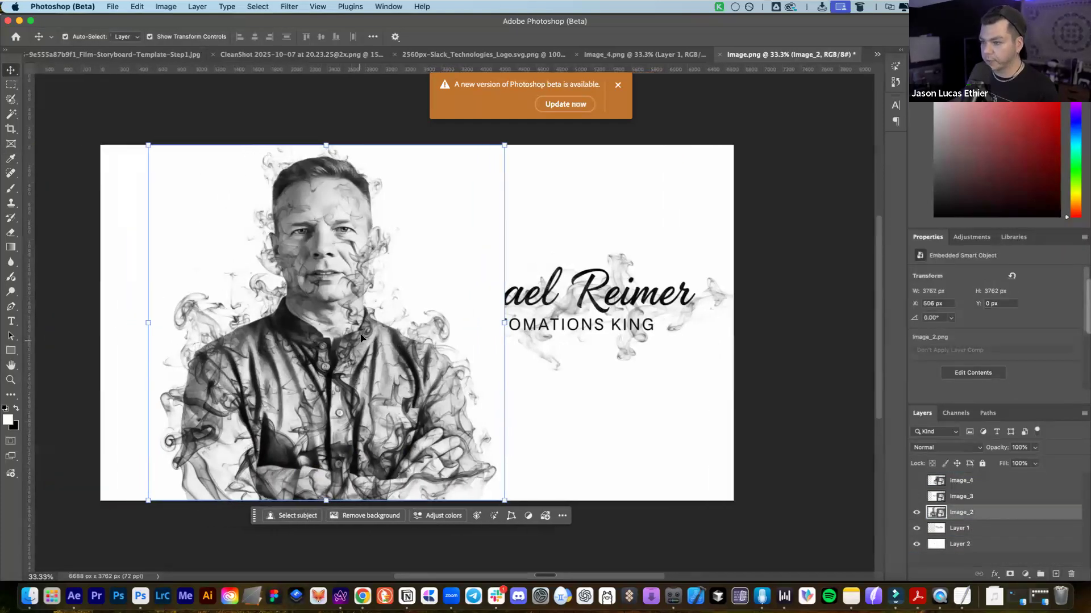
{"action": "left_click_drag", "start_coordinate": [509, 143], "coordinate": [461, 189]}
{"action": "left_click_drag", "start_coordinate": [310, 265], "coordinate": [285, 265]}
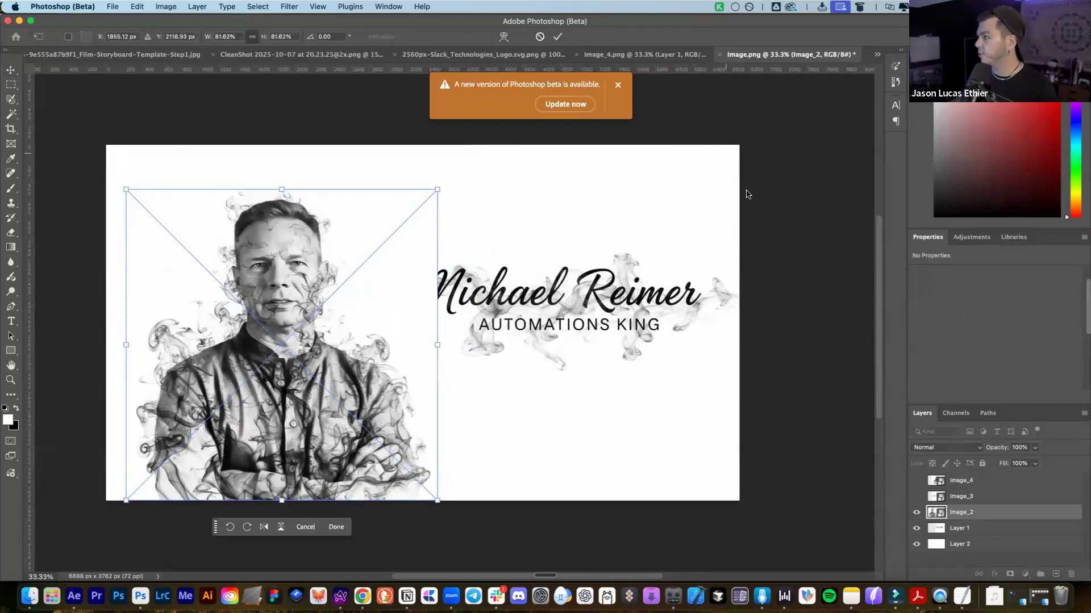
{"action": "left_click_drag", "start_coordinate": [434, 188], "coordinate": [456, 169]}
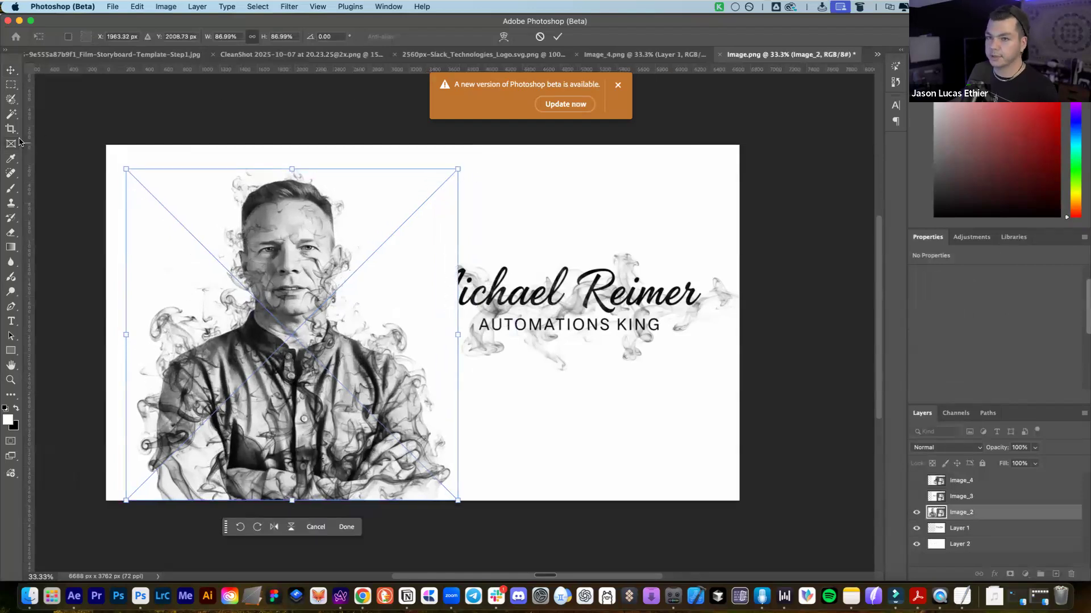
Drag vertical and upper and lower horizontal layout guides onto the canvas
{"action": "left_click_drag", "start_coordinate": [236, 162], "coordinate": [571, 185]}
{"action": "left_click_drag", "start_coordinate": [696, 69], "coordinate": [676, 252]}
{"action": "left_click_drag", "start_coordinate": [652, 150], "coordinate": [619, 403]}
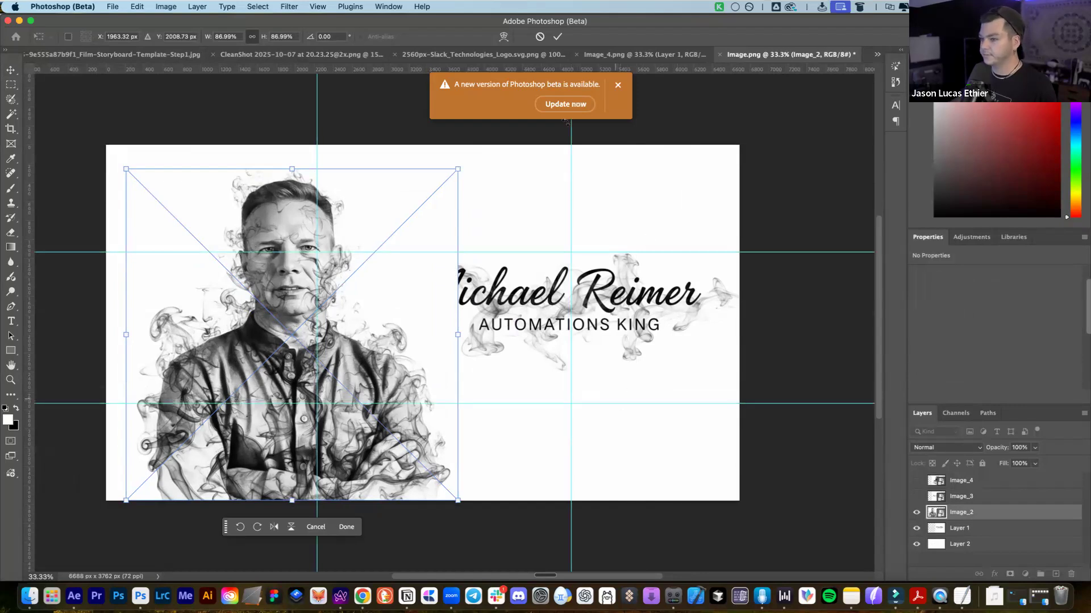
{"action": "left_click", "coordinate": [617, 85]}
Settle the portrait at about 81% scale, adjust its position, and commit the transform
{"action": "mouse_move", "coordinate": [241, 208]}
{"action": "left_mouse_down"}
{"action": "mouse_move", "coordinate": [268, 208]}
{"action": "mouse_move", "coordinate": [243, 209]}
{"action": "left_mouse_up"}
{"action": "left_click_drag", "start_coordinate": [471, 167], "coordinate": [450, 187]}
{"action": "left_click_drag", "start_coordinate": [263, 214], "coordinate": [246, 178]}
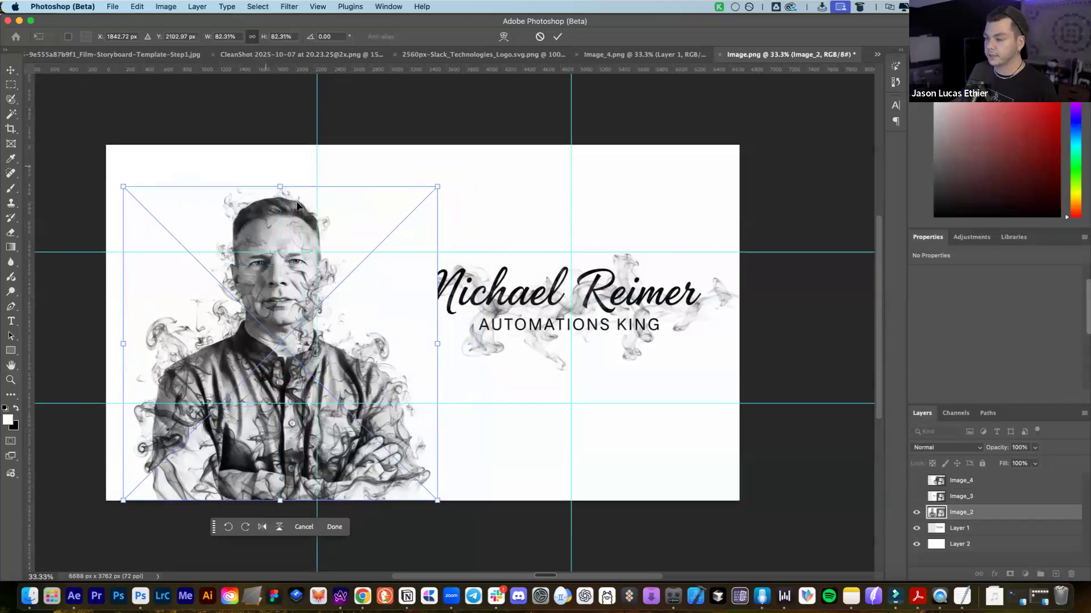
{"action": "left_click_drag", "start_coordinate": [436, 185], "coordinate": [433, 191]}
{"action": "left_click_drag", "start_coordinate": [279, 218], "coordinate": [287, 219]}
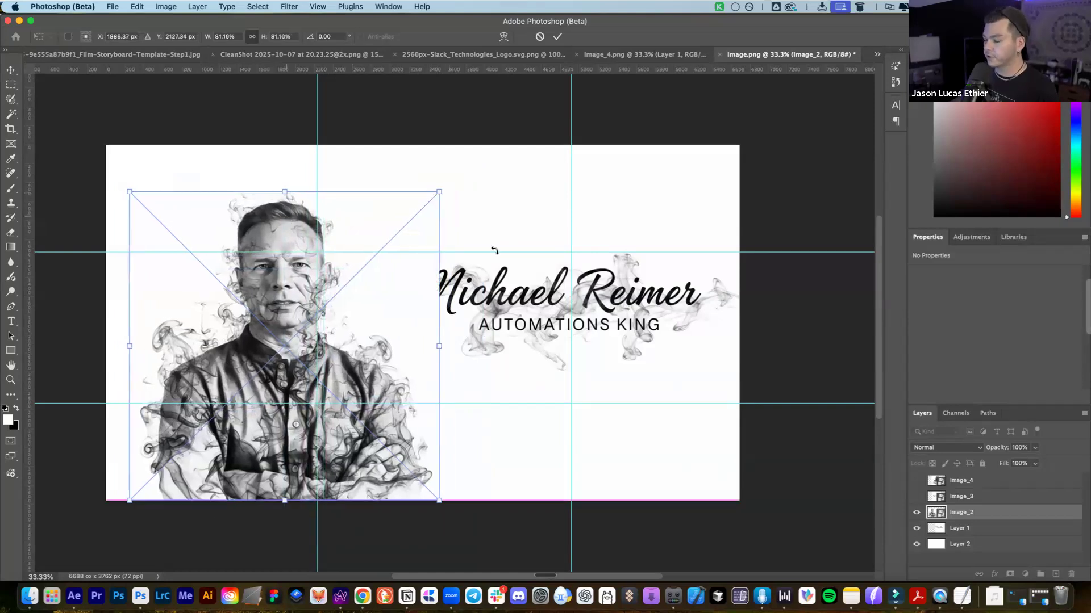
{"action": "key", "text": "Return"}
Lower the name title, undo its background removal, and transform the white background layer
{"action": "left_click", "coordinate": [654, 273]}
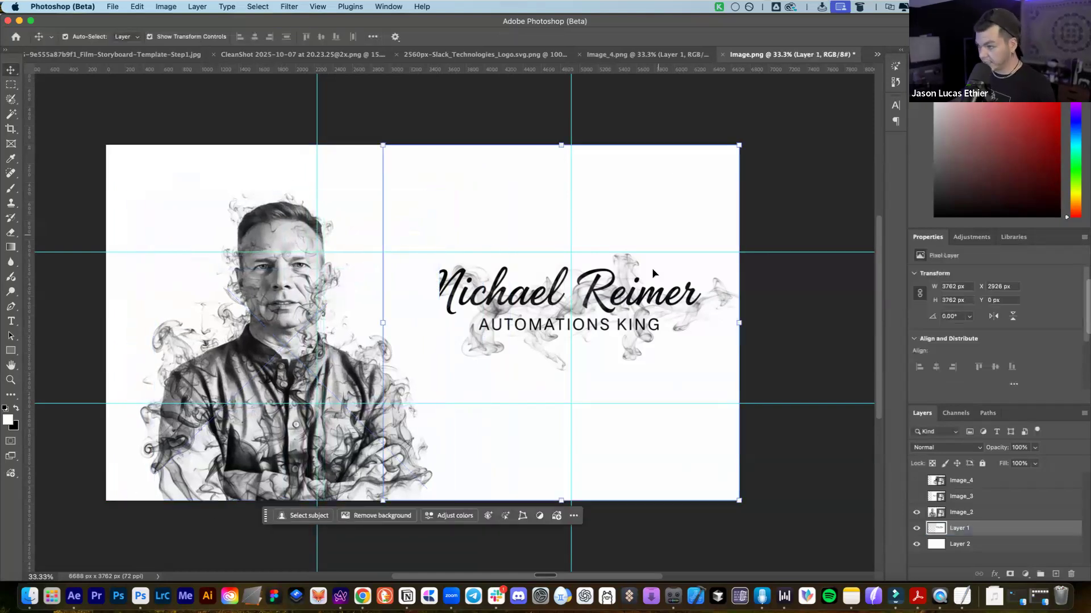
{"action": "left_click_drag", "start_coordinate": [659, 317], "coordinate": [664, 328]}
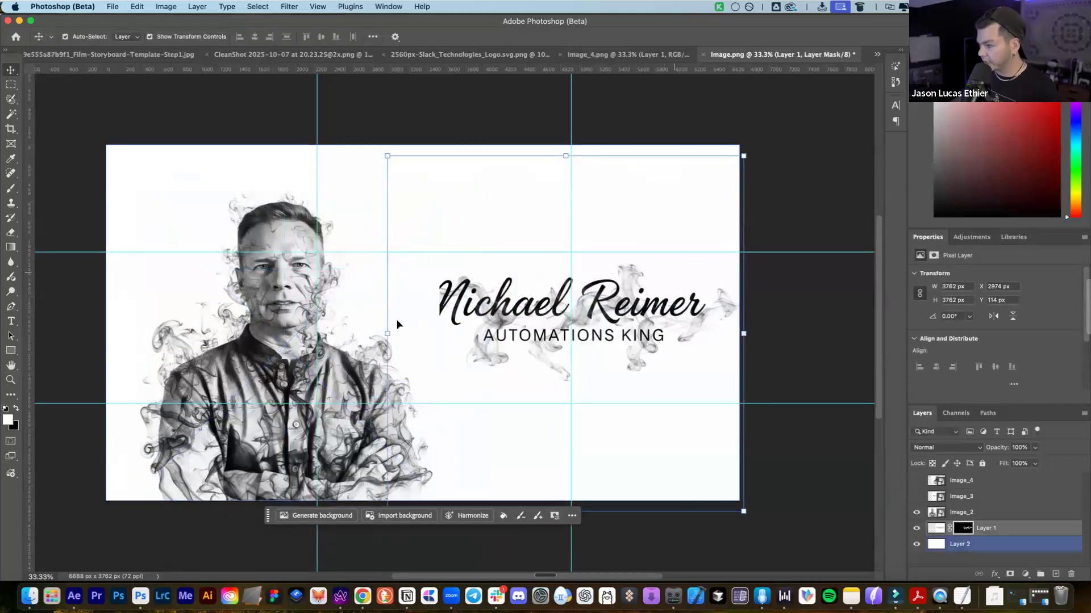
{"action": "key", "text": "cmd+z"}
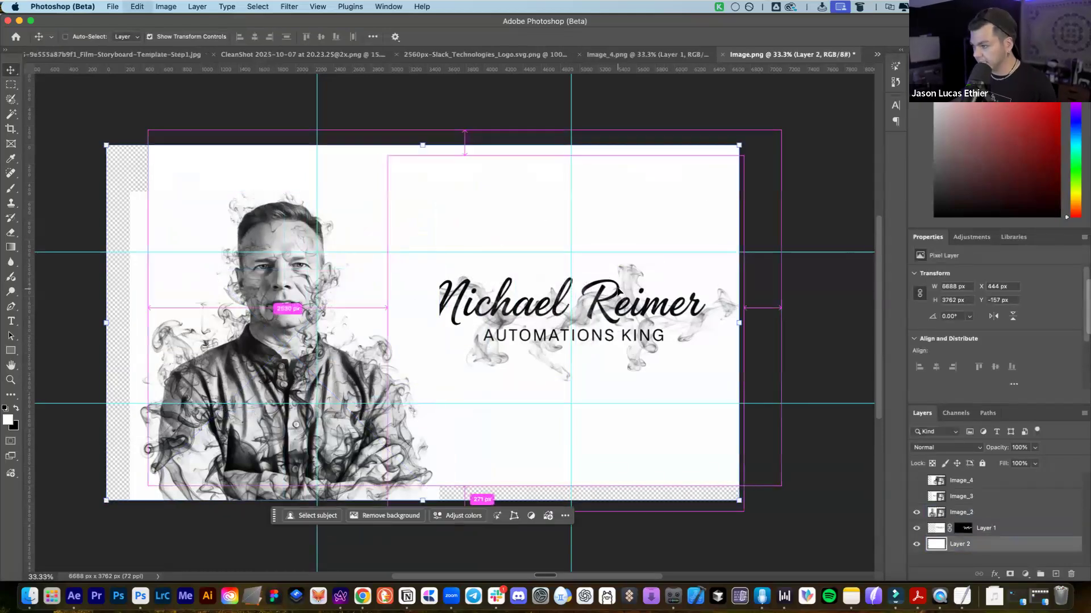
{"action": "left_click", "coordinate": [430, 172]}
{"action": "key", "text": "cmd+t"}
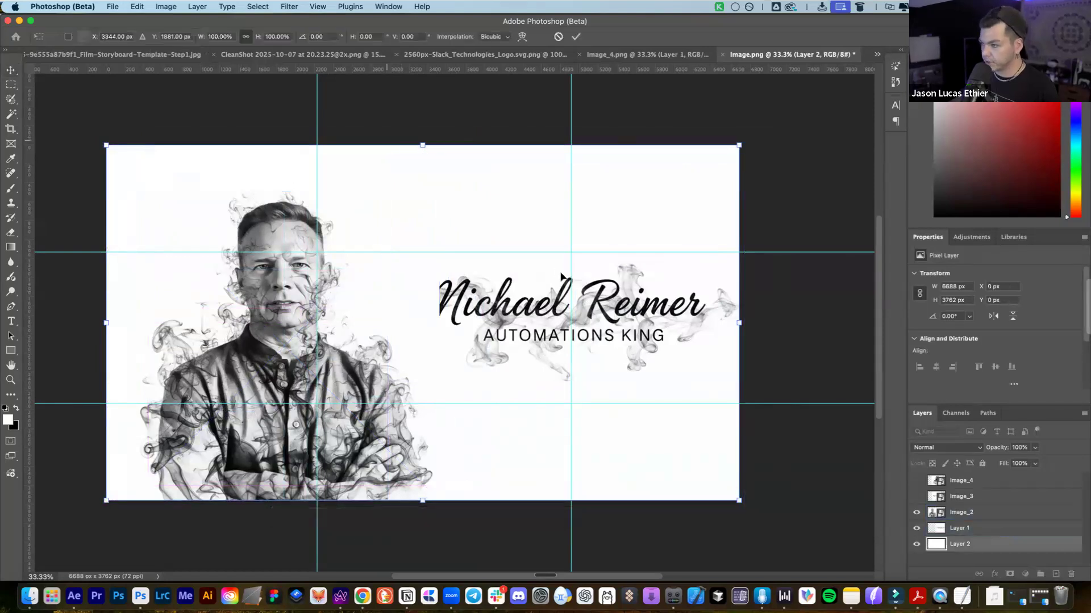
{"action": "left_click", "coordinate": [976, 514]}
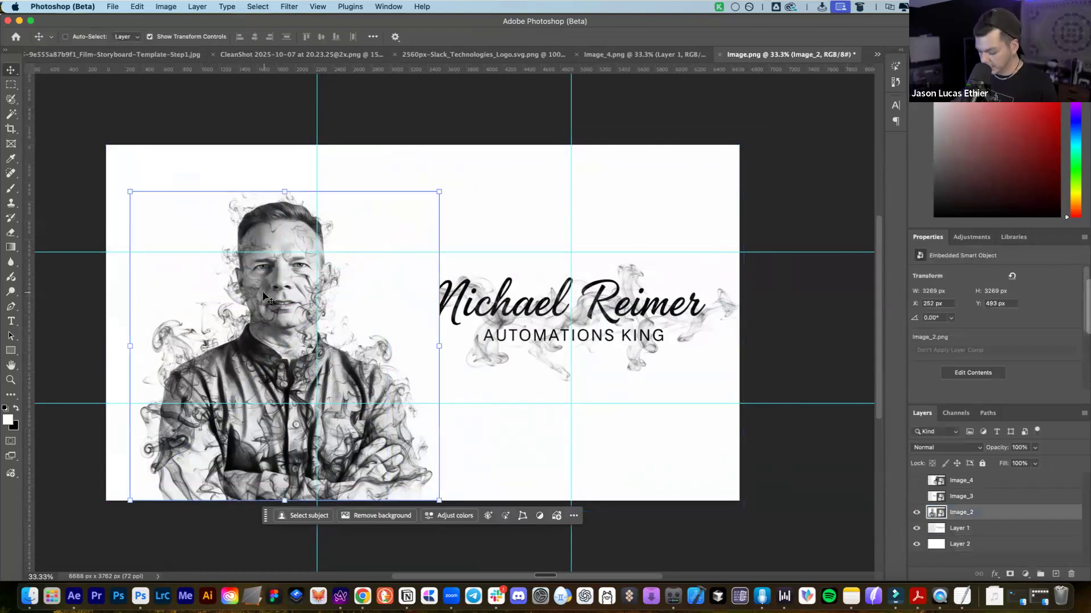
Add a layer mask to the portrait and paint black with a ~418 brush over the first letter
{"action": "key", "text": "b"}
{"action": "left_click", "coordinate": [289, 320]}
{"action": "left_click", "coordinate": [586, 263]}
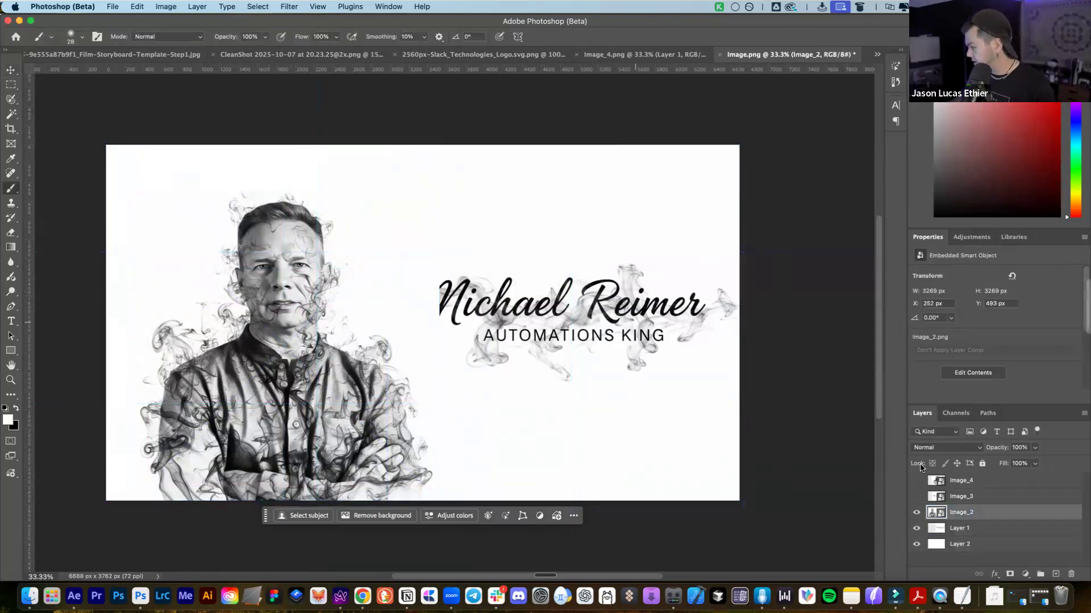
{"action": "left_click", "coordinate": [1010, 574]}
{"action": "mouse_move", "coordinate": [394, 286]}
{"action": "left_mouse_down"}
{"action": "mouse_move", "coordinate": [428, 286]}
{"action": "mouse_move", "coordinate": [447, 305]}
{"action": "mouse_move", "coordinate": [429, 289]}
{"action": "mouse_move", "coordinate": [440, 311]}
{"action": "mouse_move", "coordinate": [445, 284]}
{"action": "mouse_move", "coordinate": [446, 304]}
{"action": "mouse_move", "coordinate": [411, 297]}
{"action": "mouse_move", "coordinate": [380, 270]}
{"action": "mouse_move", "coordinate": [394, 305]}
{"action": "mouse_move", "coordinate": [382, 259]}
{"action": "mouse_move", "coordinate": [431, 309]}
{"action": "mouse_move", "coordinate": [410, 311]}
{"action": "mouse_move", "coordinate": [394, 282]}
{"action": "left_mouse_up"}
{"action": "key", "text": "x"}
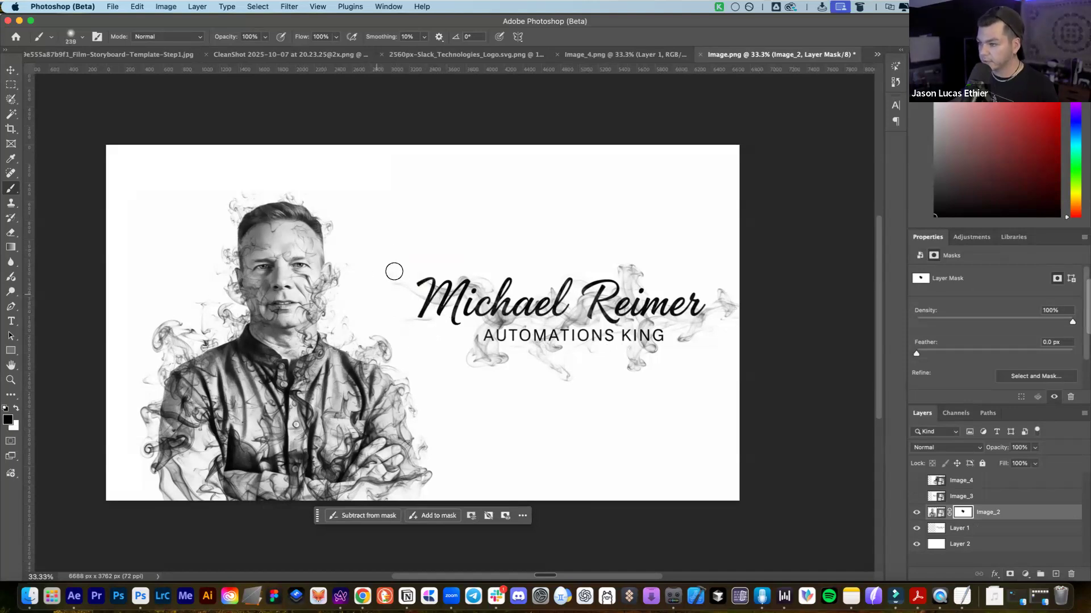
{"action": "scroll", "coordinate": [409, 266], "scroll_direction": "up", "scroll_amount": 5}
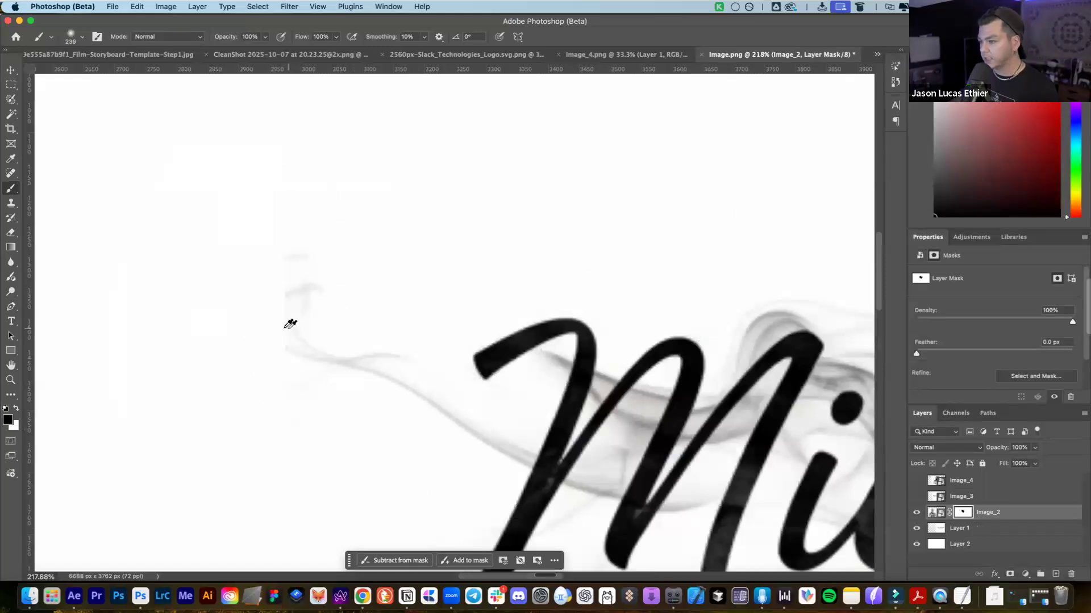
{"action": "scroll", "coordinate": [289, 318], "scroll_direction": "down", "scroll_amount": 5}
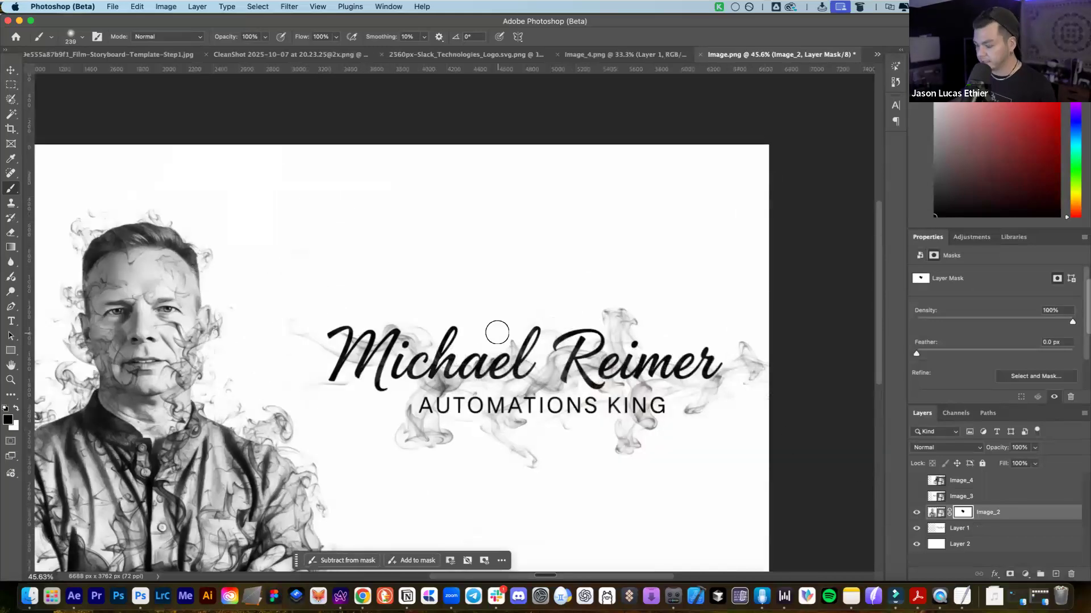
Erase the stray smoke tip above the name title on Layer 1
{"action": "key", "text": "v"}
{"action": "left_click", "coordinate": [552, 344]}
{"action": "key", "text": "e"}
{"action": "mouse_move", "coordinate": [290, 321]}
{"action": "left_mouse_down"}
{"action": "mouse_move", "coordinate": [312, 320]}
{"action": "mouse_move", "coordinate": [287, 336]}
{"action": "left_mouse_up"}
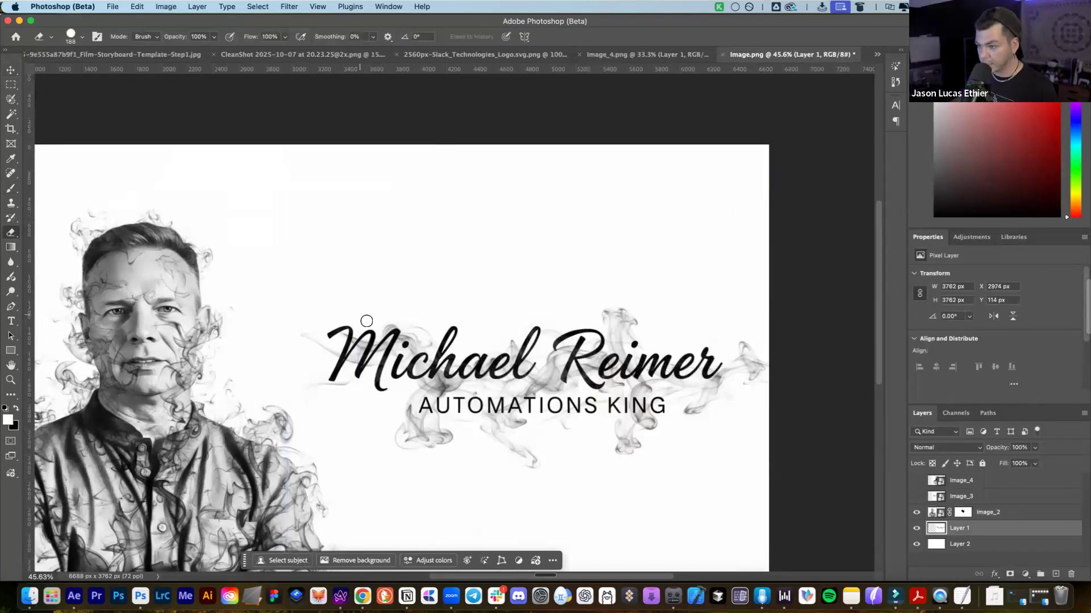
{"action": "scroll", "coordinate": [367, 321], "scroll_direction": "down", "scroll_amount": 3}
{"action": "key", "text": "v"}
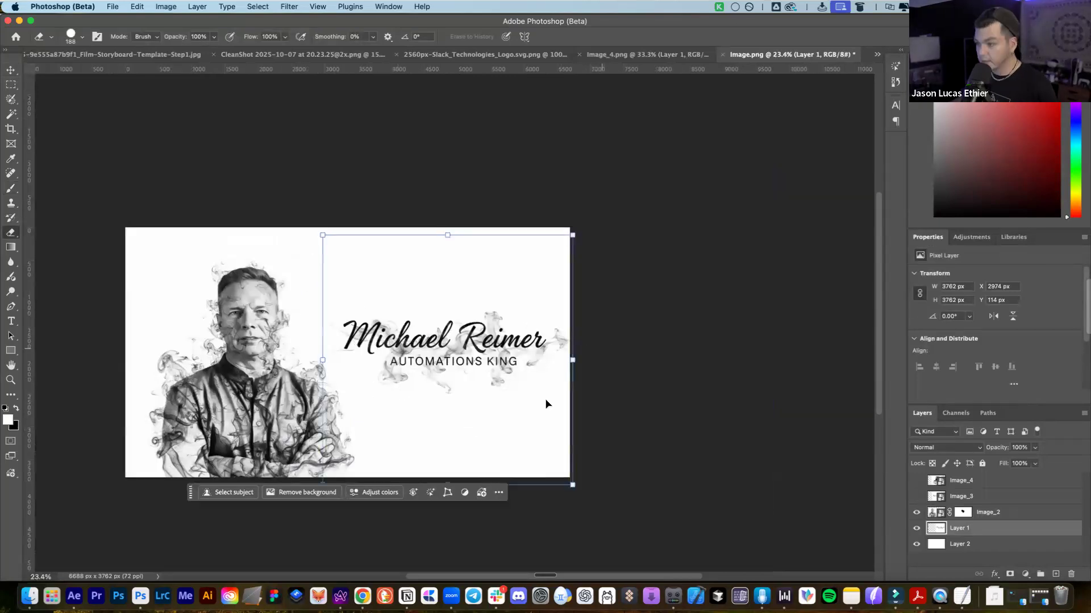
{"action": "scroll", "coordinate": [397, 369], "scroll_direction": "left", "scroll_amount": 2}
{"action": "left_click", "coordinate": [278, 348]}
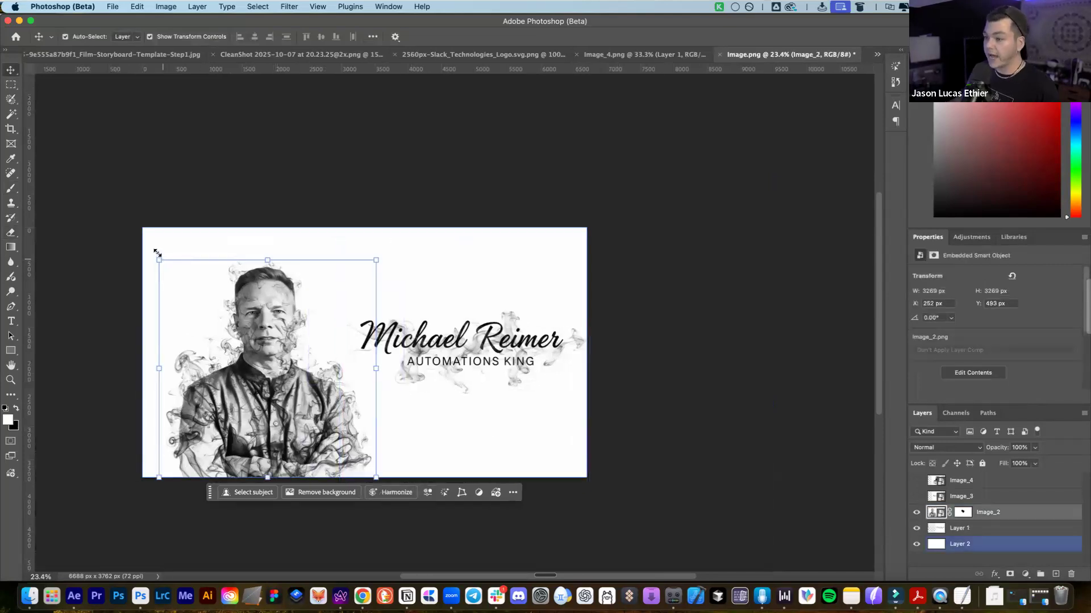
Enlarge the portrait slightly to about 102% and confirm the resize
{"action": "left_click_drag", "start_coordinate": [157, 253], "coordinate": [154, 249]}
{"action": "scroll", "coordinate": [462, 186], "scroll_direction": "left", "scroll_amount": 1}
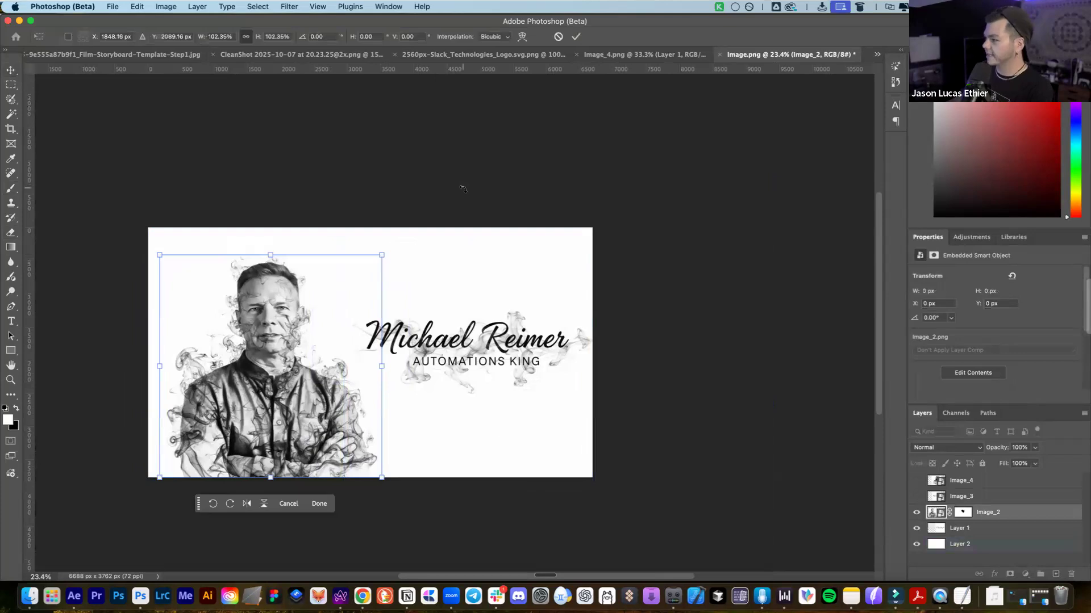
{"action": "scroll", "coordinate": [462, 188], "scroll_direction": "left", "scroll_amount": 2}
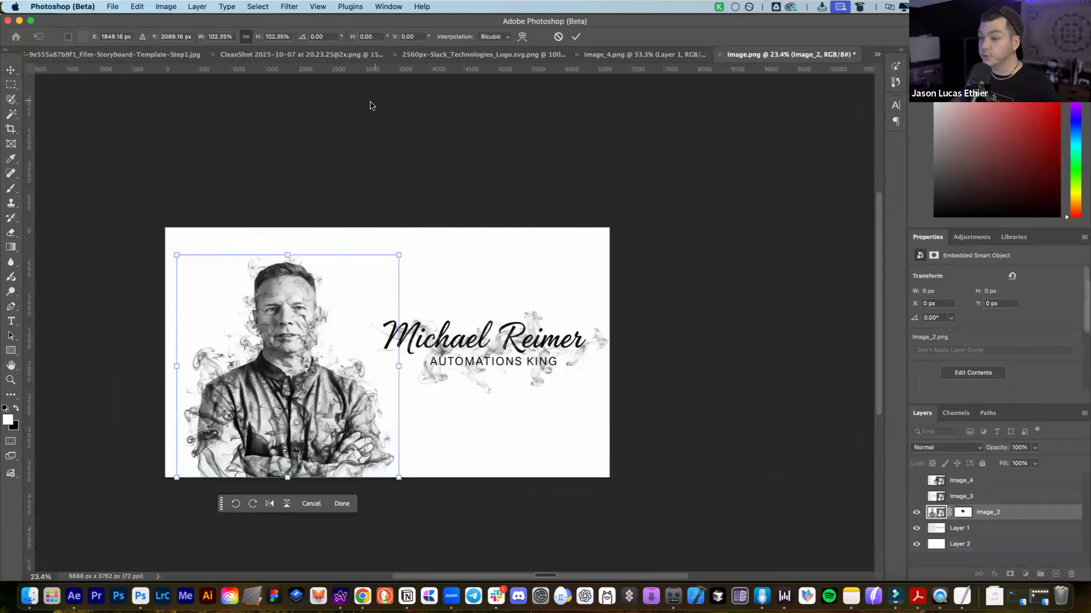
{"action": "key", "text": "Return"}
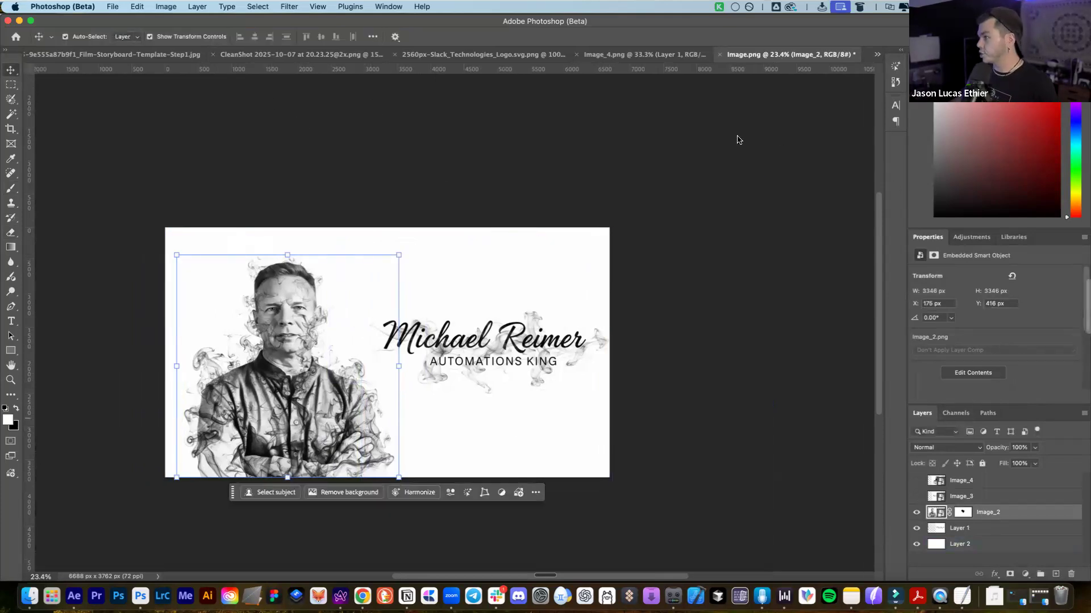
Preview the second card's layers, shifting its smoke portrait left, then restore the first speaker's layers
{"action": "left_click", "coordinate": [917, 513]}
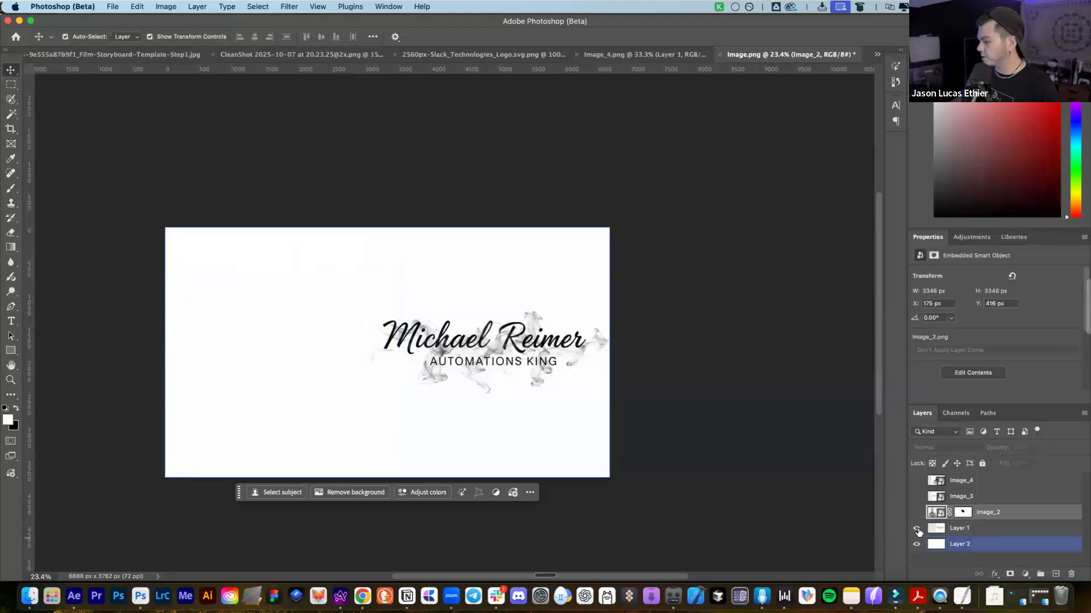
{"action": "left_click", "coordinate": [916, 529]}
{"action": "left_click", "coordinate": [917, 496]}
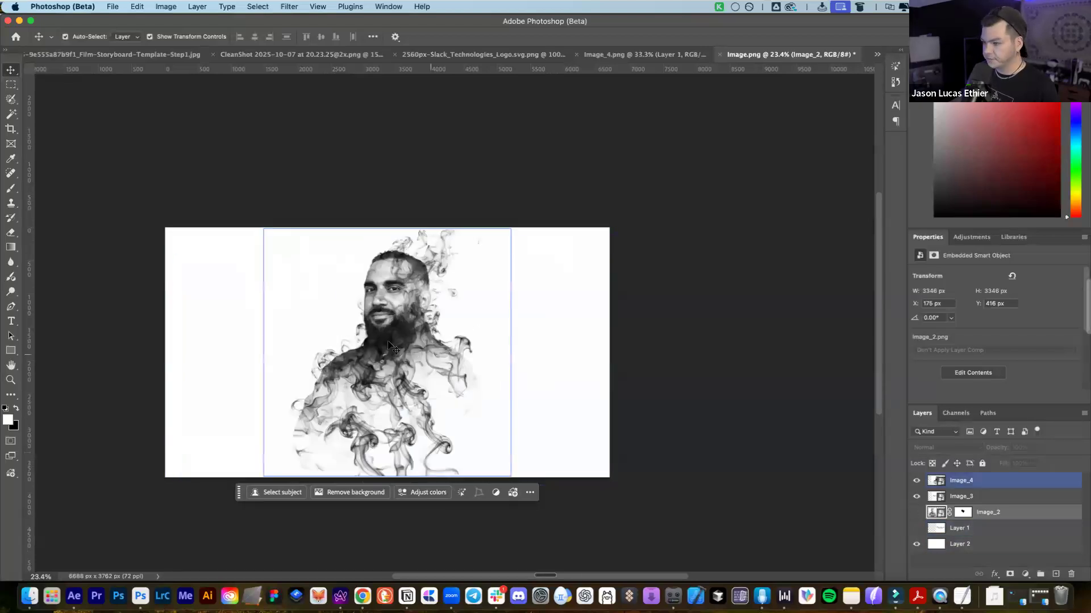
{"action": "left_click_drag", "start_coordinate": [273, 339], "coordinate": [156, 333]}
{"action": "left_click", "coordinate": [916, 481]}
{"action": "left_click", "coordinate": [917, 497]}
{"action": "left_click", "coordinate": [917, 512]}
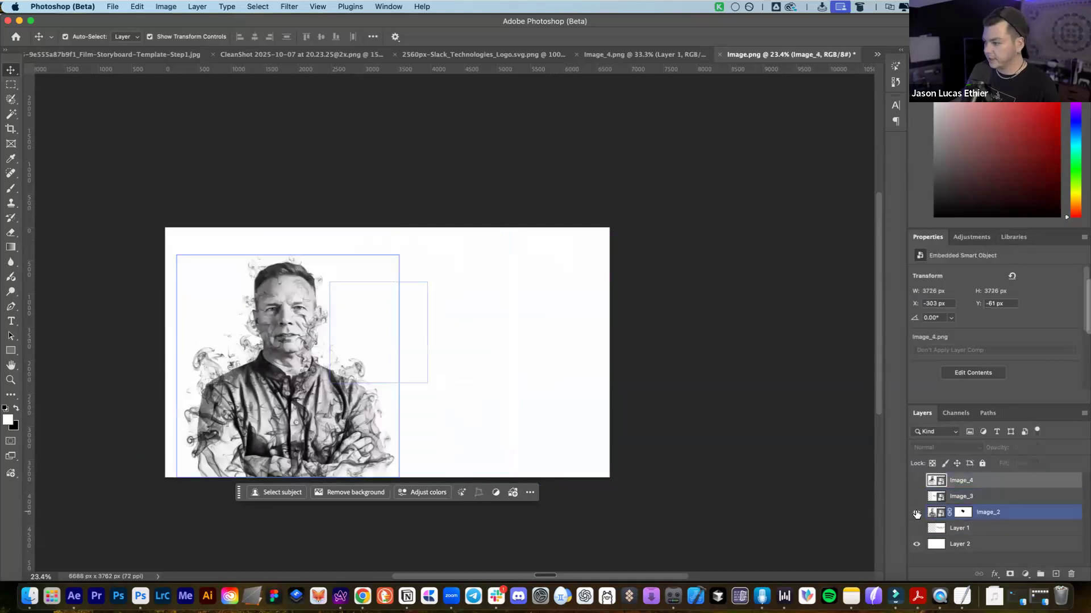
{"action": "left_click", "coordinate": [916, 512]}
{"action": "left_click", "coordinate": [916, 513]}
{"action": "left_click", "coordinate": [916, 528]}
Group the first speaker's portrait and name text into group M and hide it
{"action": "left_click", "coordinate": [1020, 512]}
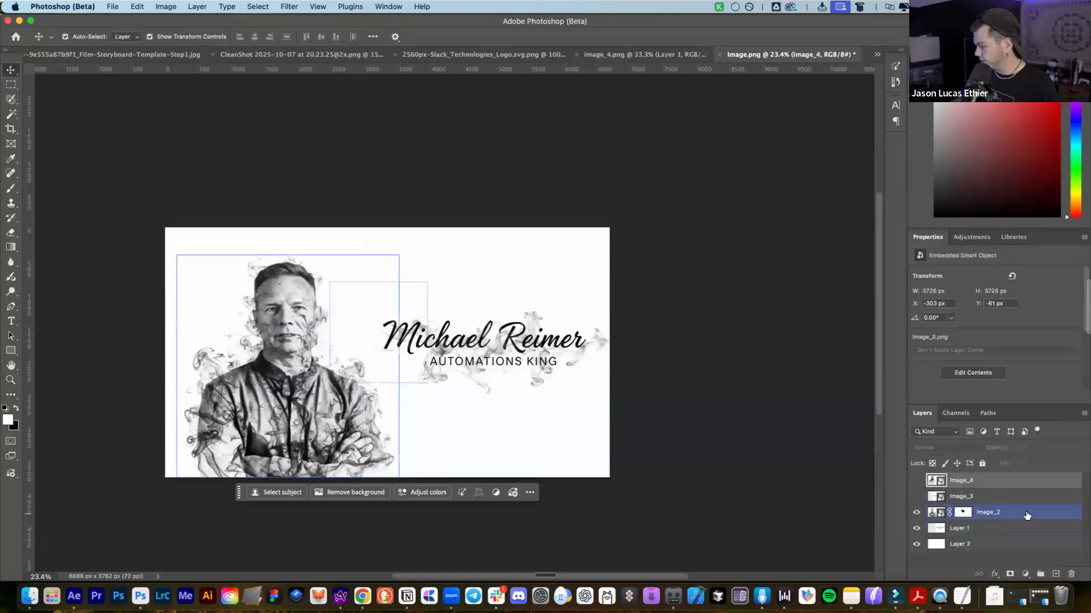
{"action": "left_click", "coordinate": [1014, 528], "text": "shift"}
{"action": "key", "text": "super+g"}
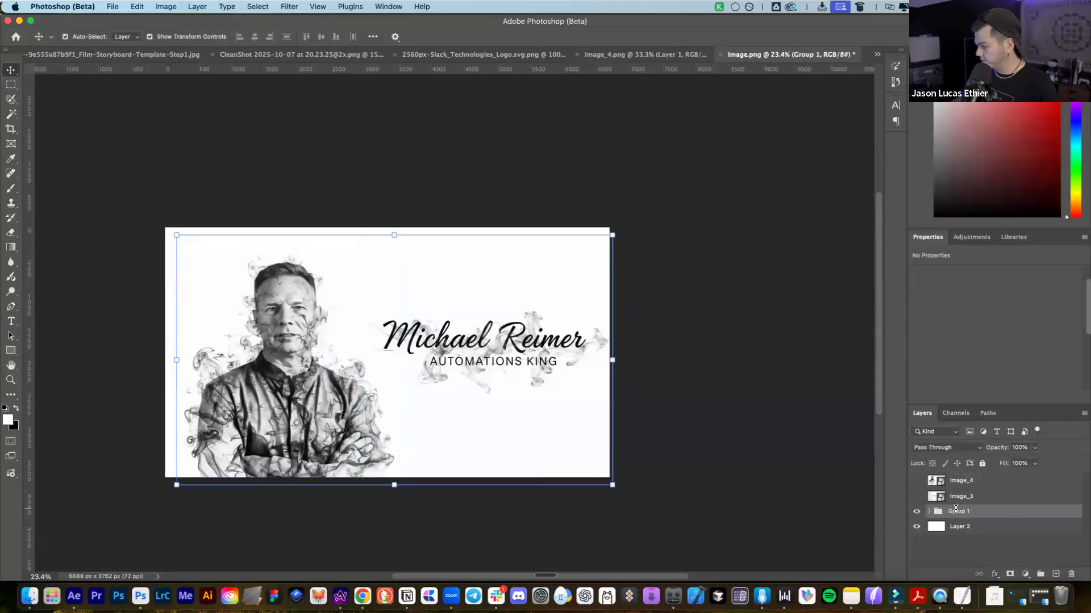
{"action": "key", "text": "Return"}
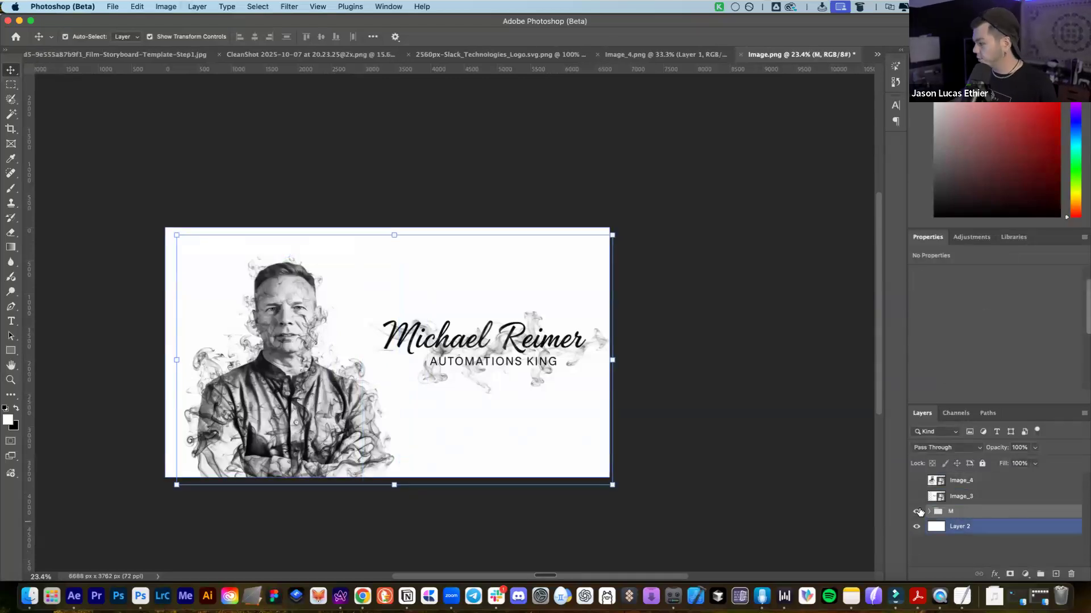
{"action": "left_click", "coordinate": [916, 512]}
{"action": "left_click", "coordinate": [925, 481]}
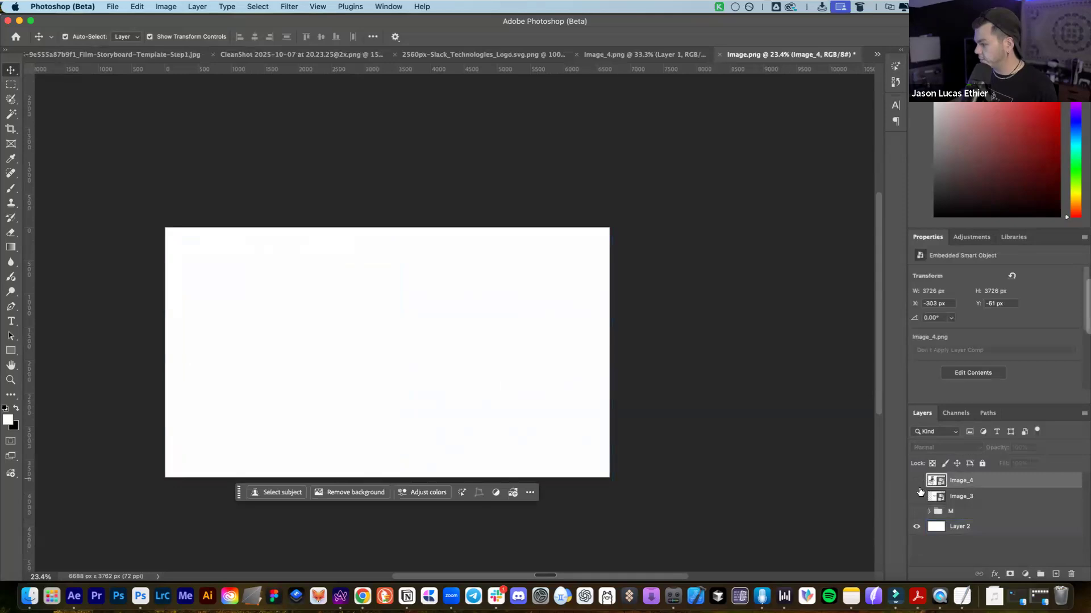
Show Image_3 and Image_4, placing the smoke portrait right and the AI UNLEASHED HOST title left
{"action": "left_click", "coordinate": [461, 318]}
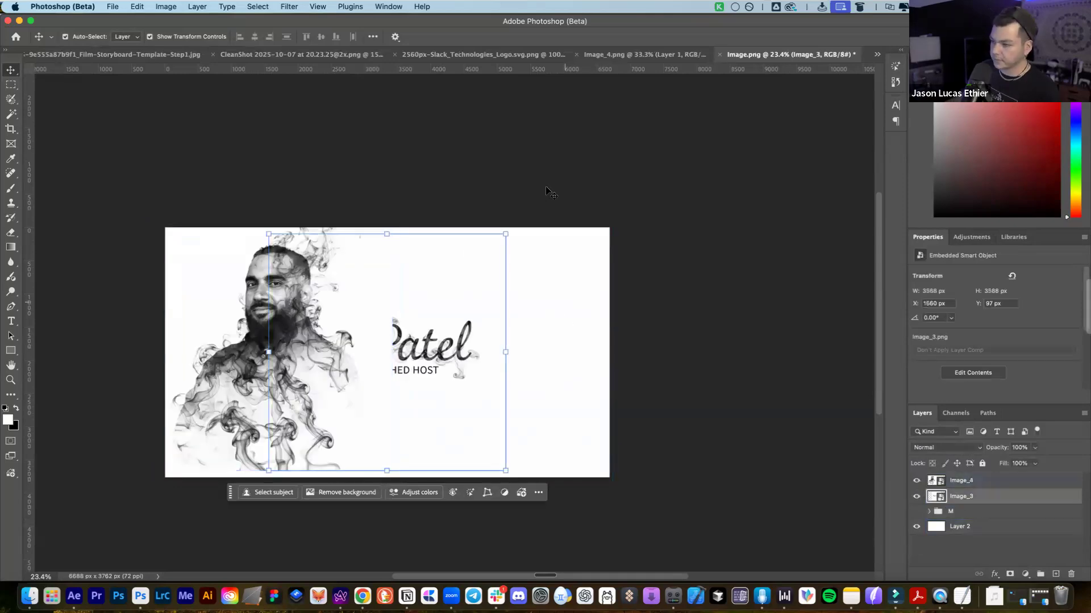
{"action": "left_click", "coordinate": [548, 189]}
{"action": "left_click_drag", "start_coordinate": [206, 307], "coordinate": [408, 314]}
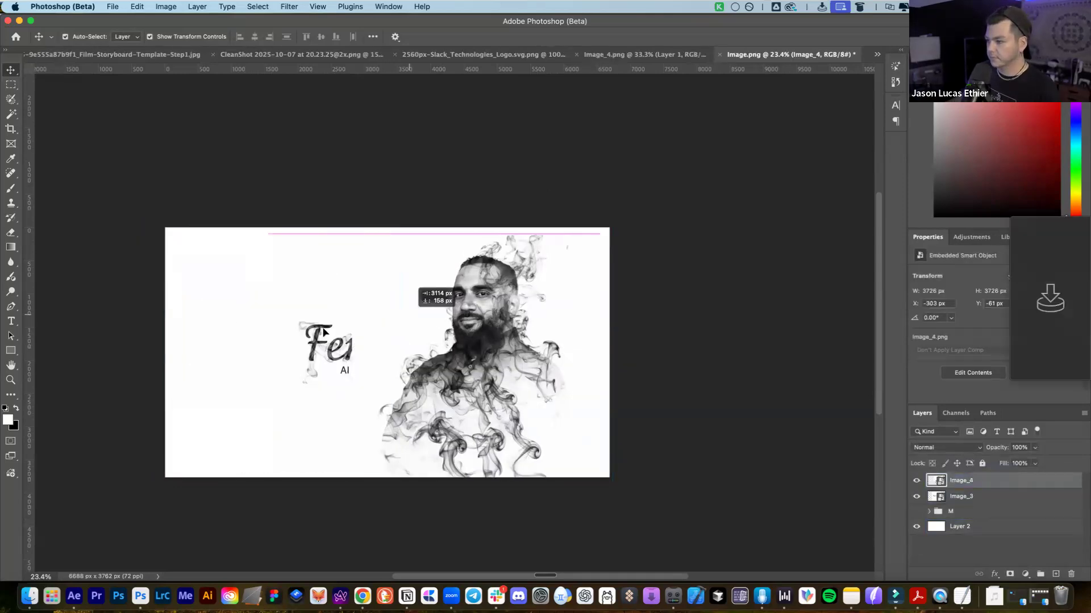
{"action": "left_click_drag", "start_coordinate": [286, 337], "coordinate": [209, 335]}
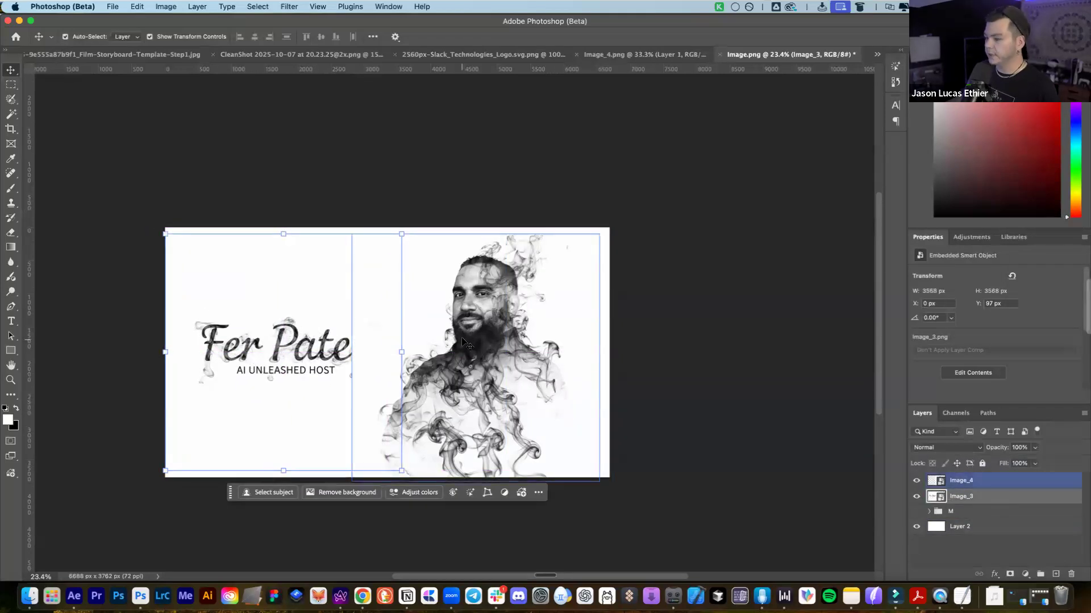
{"action": "left_click_drag", "start_coordinate": [484, 338], "coordinate": [485, 338]}
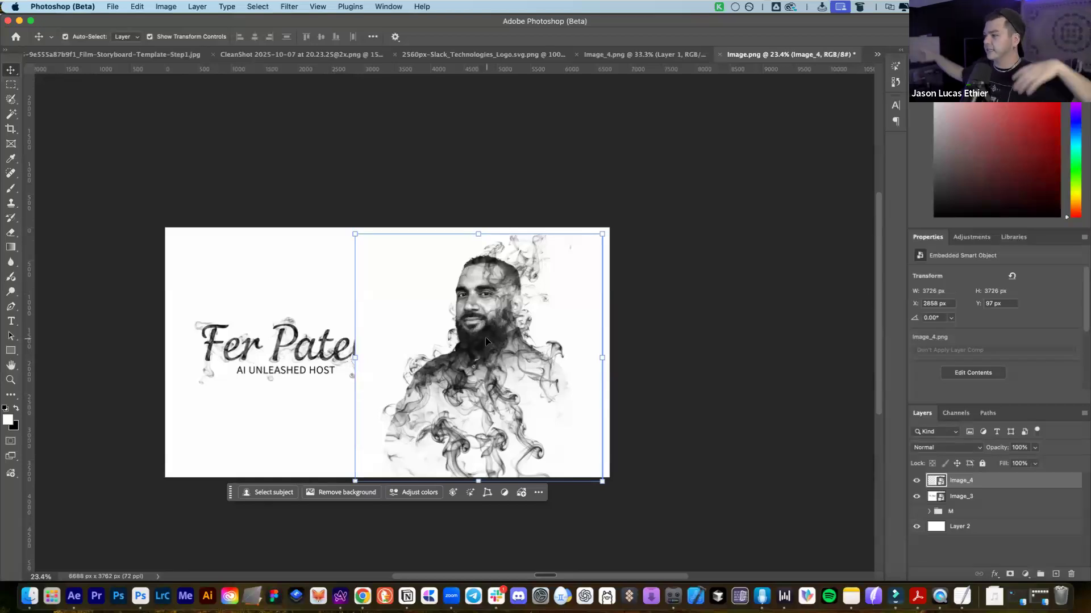
{"action": "left_click", "coordinate": [283, 339]}
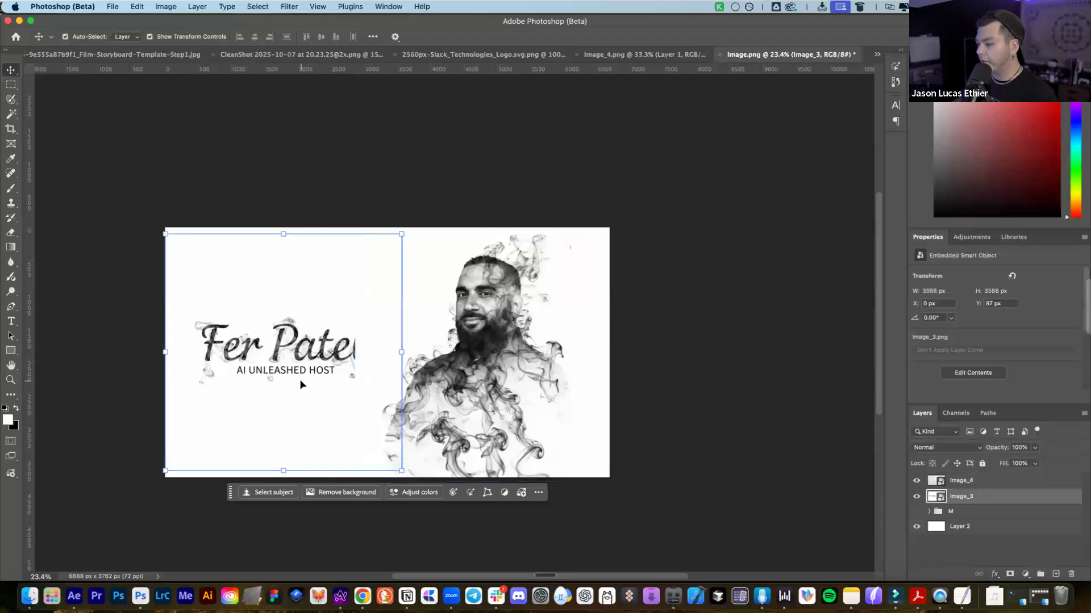
Add a layer mask to the name artwork, then undo the stroke that hid the letter e
{"action": "key", "text": "b"}
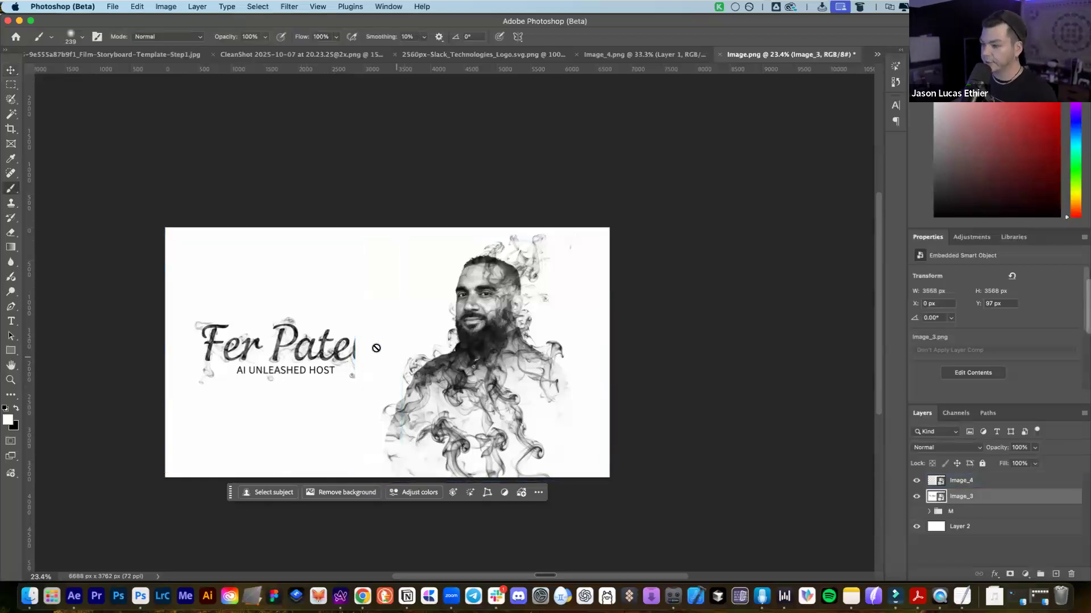
{"action": "left_click", "coordinate": [1010, 574]}
{"action": "key", "text": "x"}
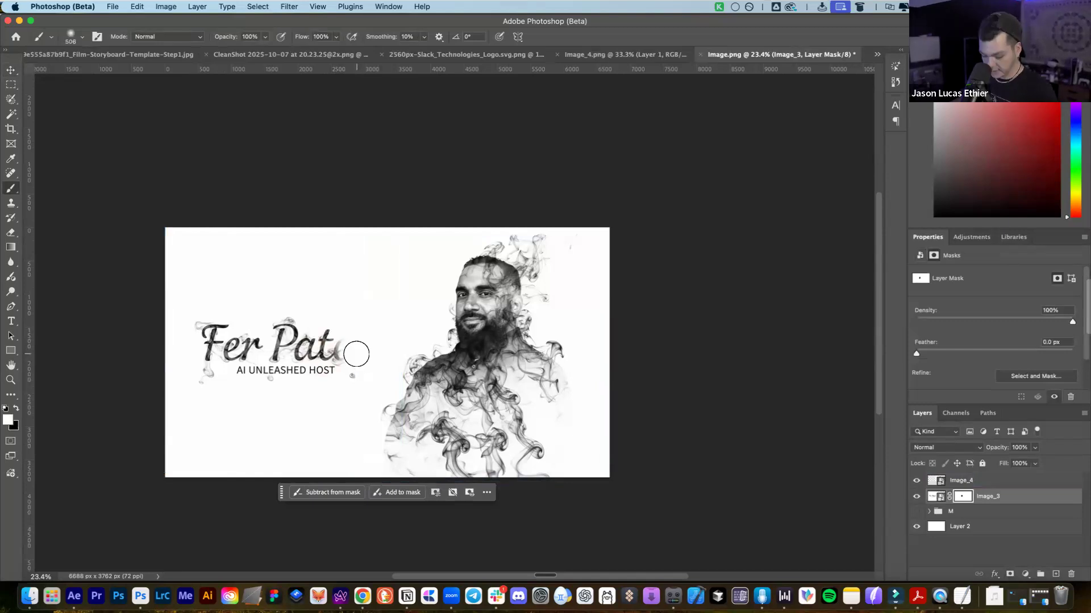
{"action": "key", "text": "super+z"}
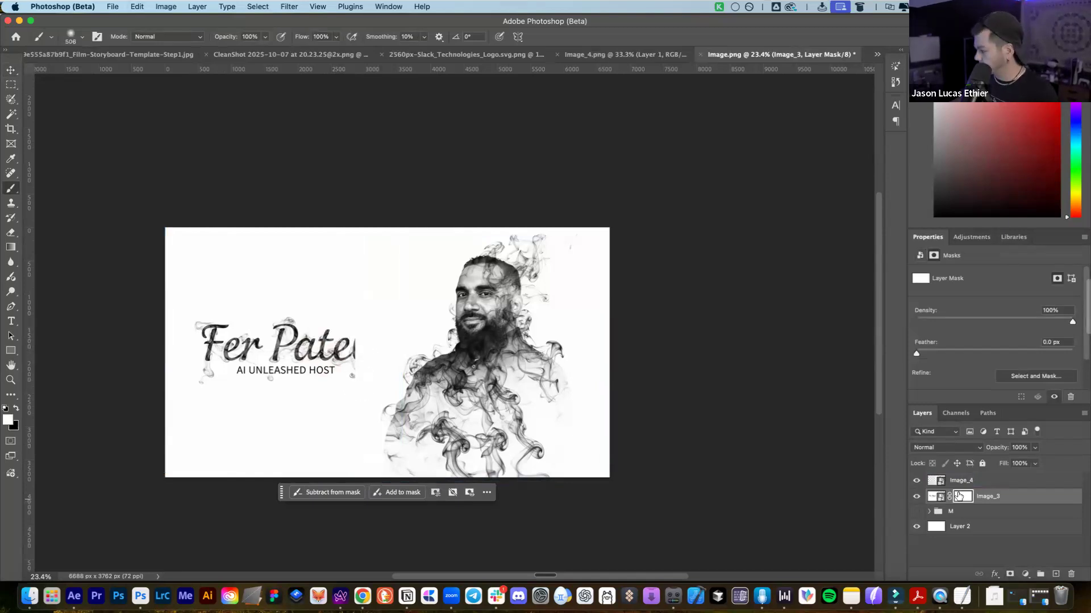
Mask the smoke portrait in black over the name's last letter and nudge the portrait sideways
{"action": "left_click", "coordinate": [1001, 483]}
{"action": "left_click", "coordinate": [1008, 575]}
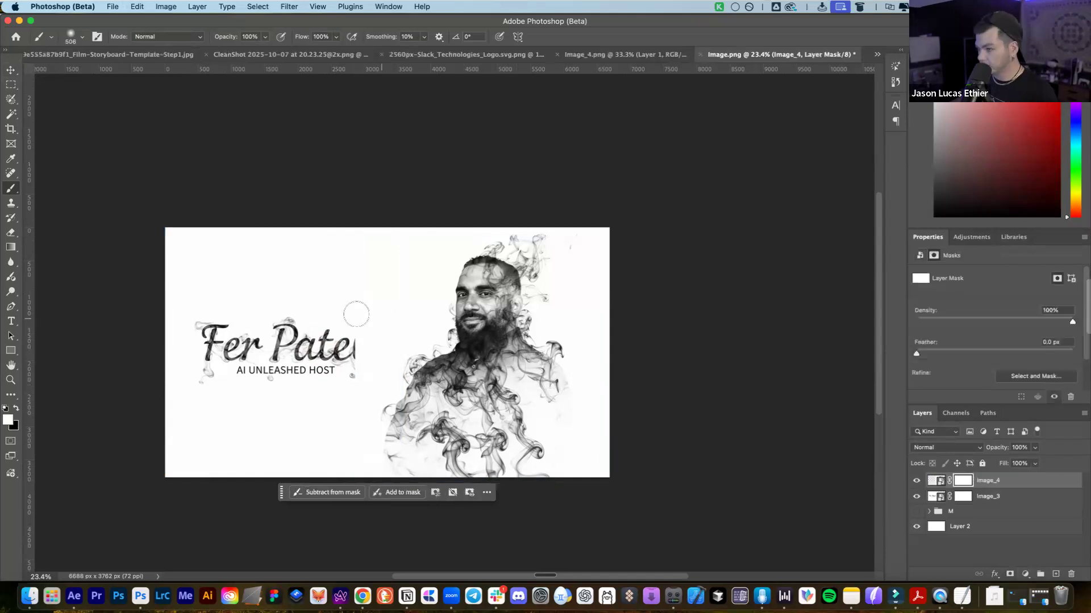
{"action": "key", "text": "x"}
{"action": "left_click_drag", "start_coordinate": [370, 329], "coordinate": [363, 347]}
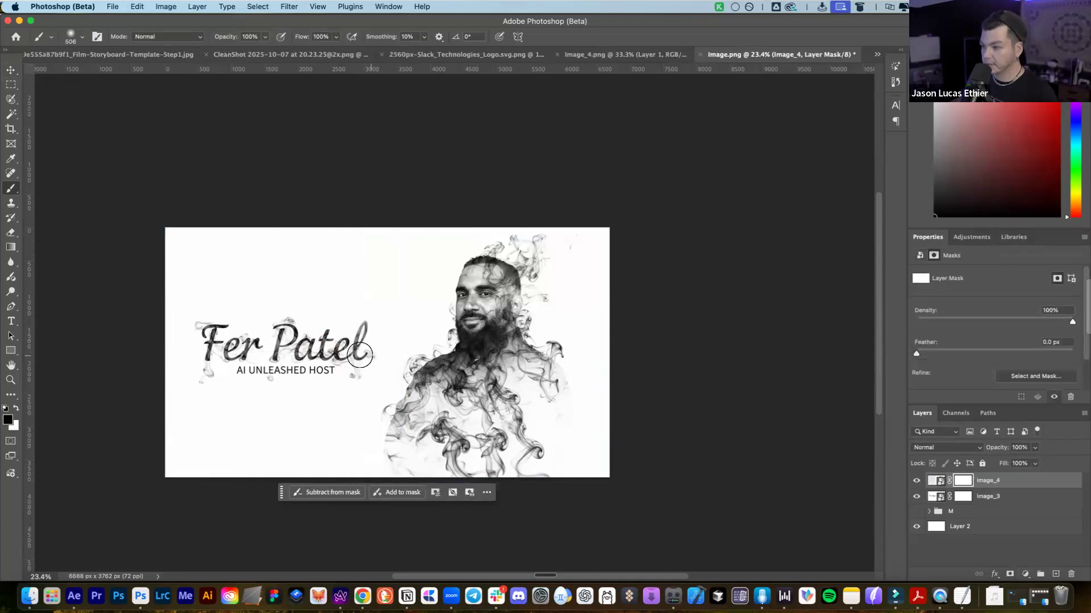
{"action": "key", "text": "v"}
{"action": "left_click_drag", "start_coordinate": [485, 318], "coordinate": [481, 319]}
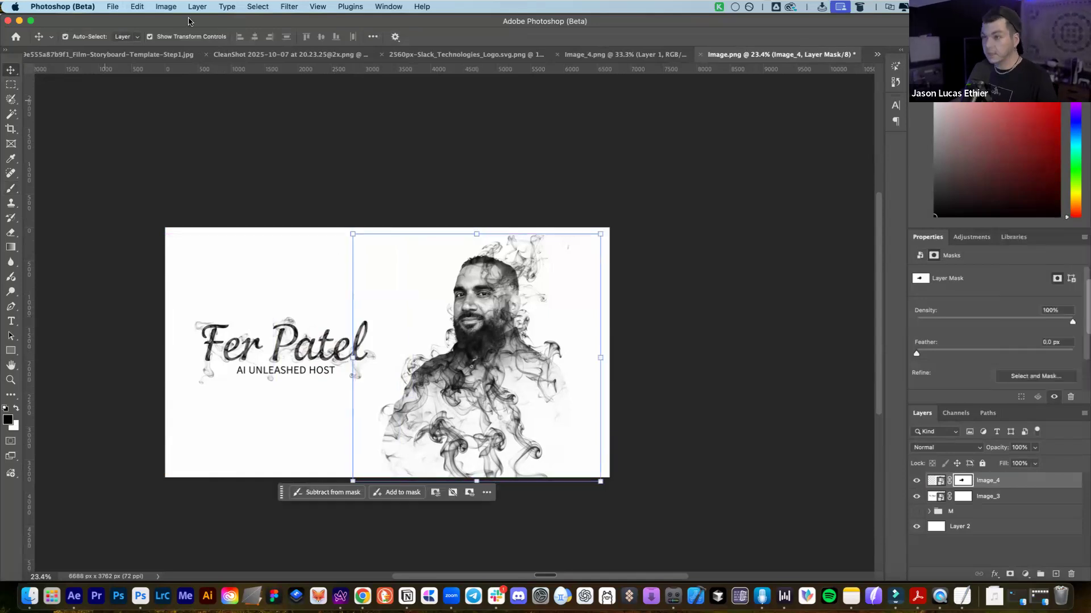
{"action": "left_click", "coordinate": [328, 86]}
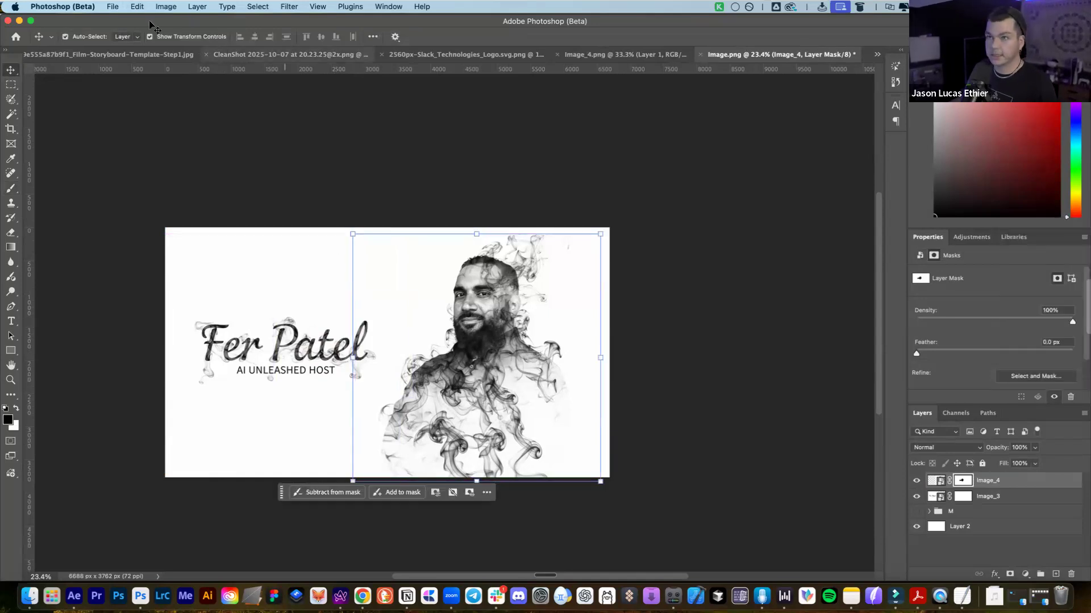
Quick-export the first card as PNG, targeting the FOLDER STRUCTURE > 4-FINAL IMAGES folder
{"action": "left_click", "coordinate": [111, 6]}
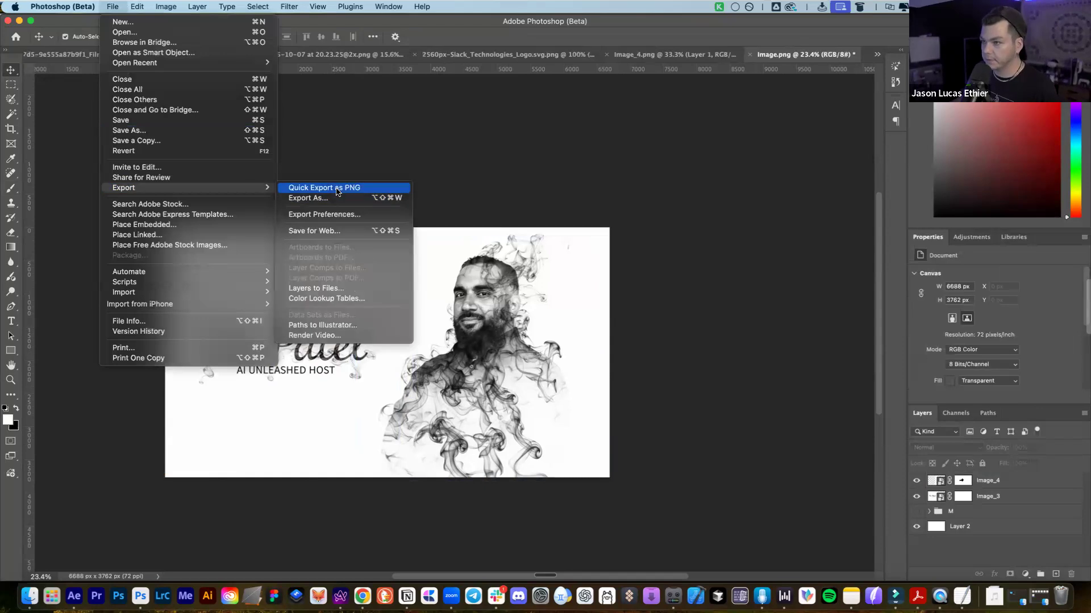
{"action": "left_click", "coordinate": [337, 186]}
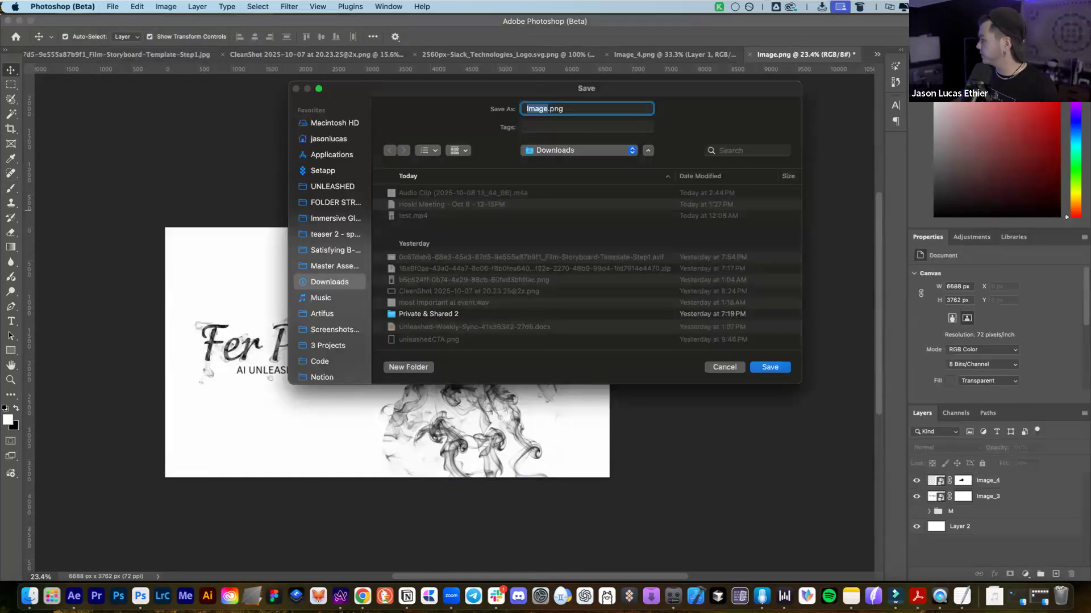
{"action": "left_click_drag", "start_coordinate": [526, 207], "coordinate": [528, 207]}
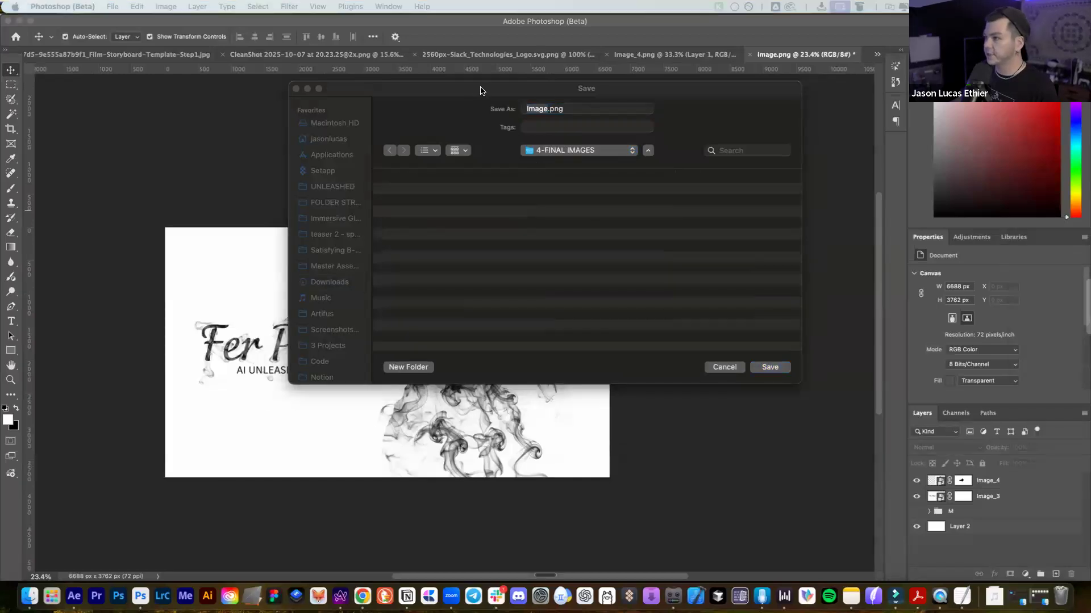
{"action": "left_click", "coordinate": [449, 154]}
{"action": "left_click", "coordinate": [448, 163]}
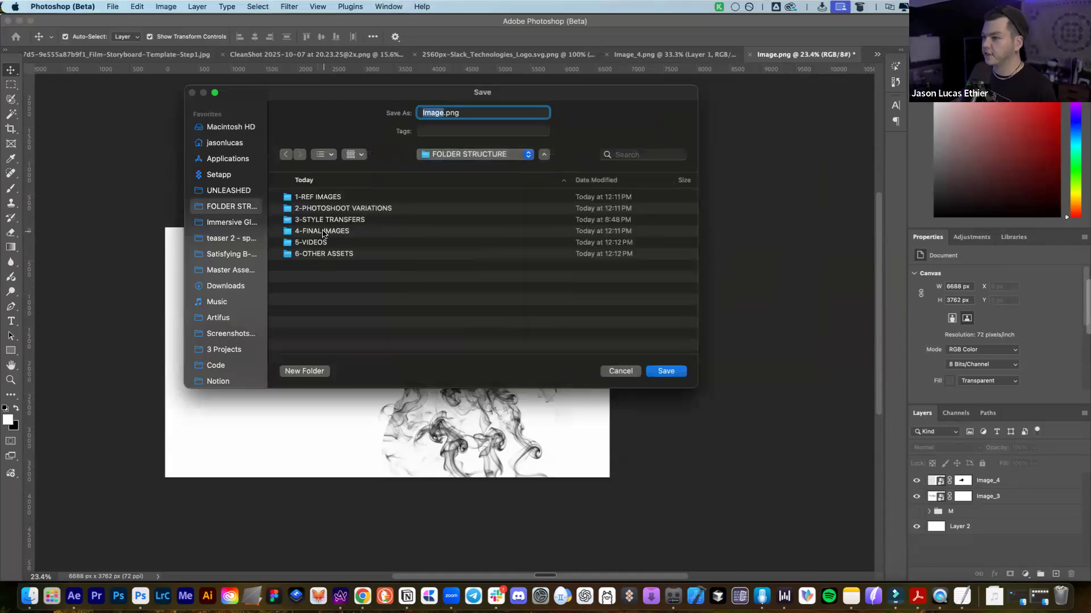
{"action": "left_click", "coordinate": [324, 233]}
{"action": "left_click", "coordinate": [360, 221]}
{"action": "left_click", "coordinate": [343, 229]}
Save the exported PNG into 4-FINAL IMAGES
{"action": "double_click", "coordinate": [427, 112]}
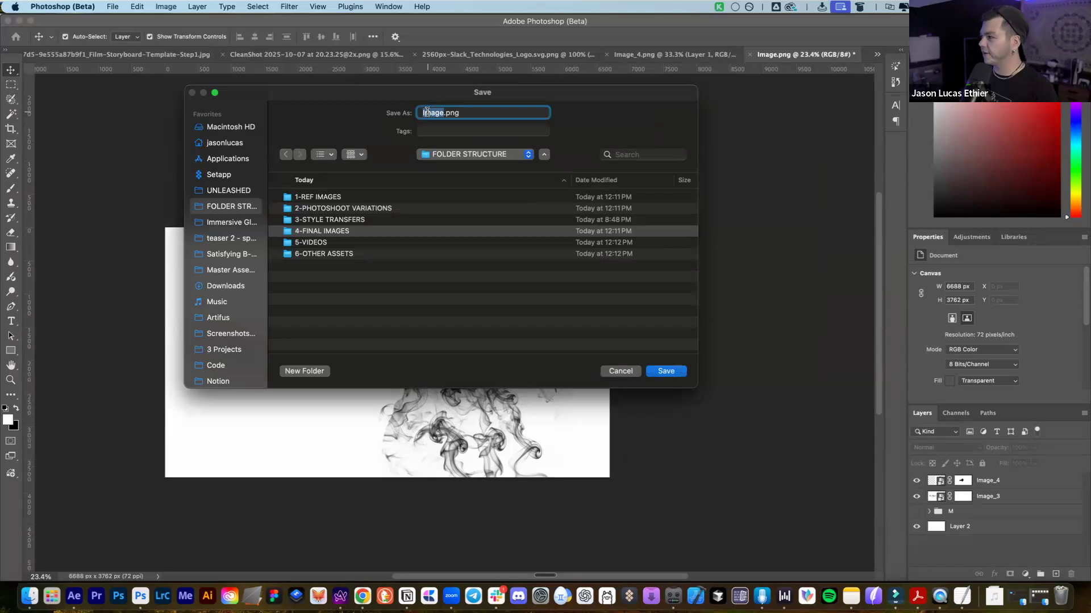
{"action": "left_click_drag", "start_coordinate": [462, 102], "coordinate": [375, 108]}
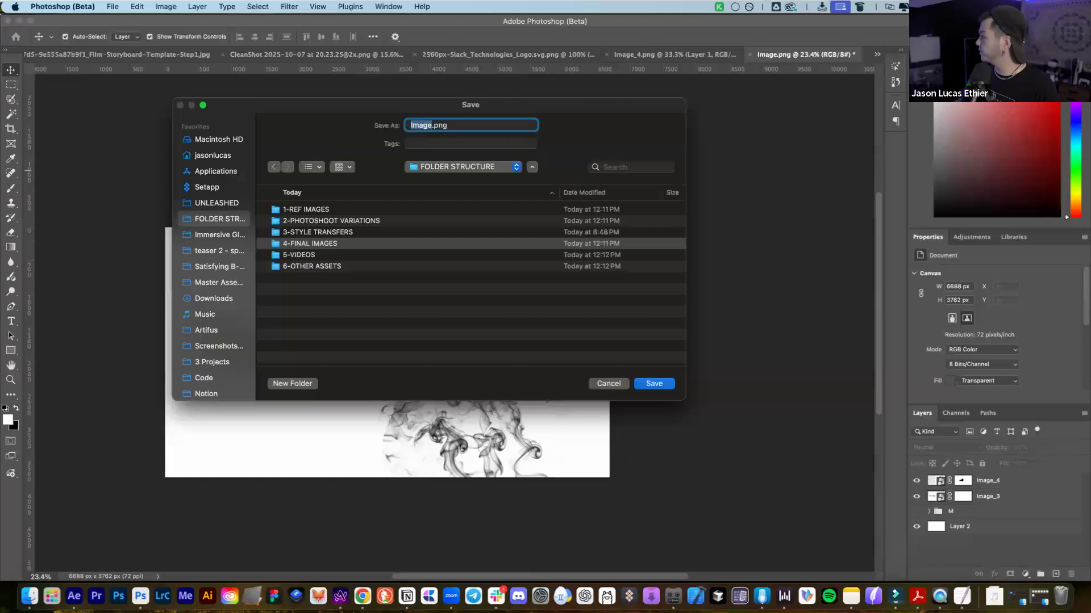
{"action": "double_click", "coordinate": [422, 125]}
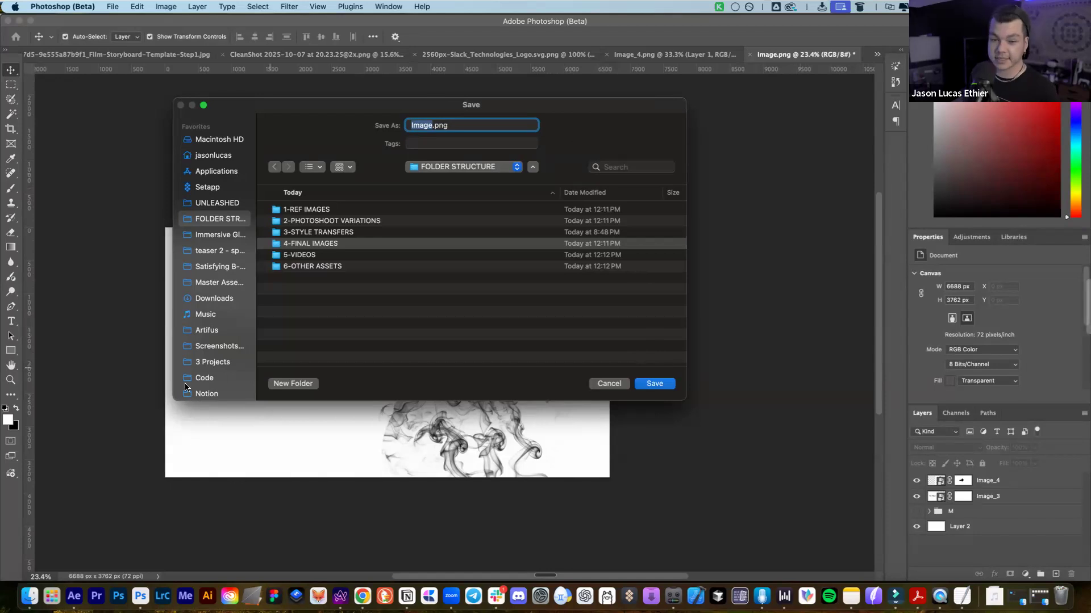
{"action": "key", "text": "super+Tab"}
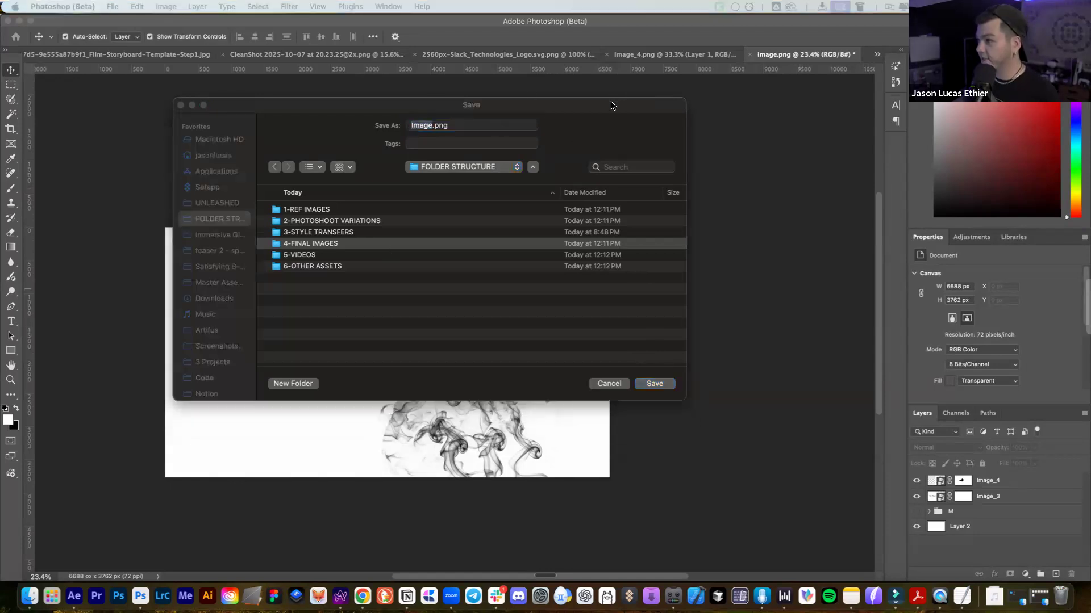
{"action": "left_click_drag", "start_coordinate": [611, 103], "coordinate": [510, 151]}
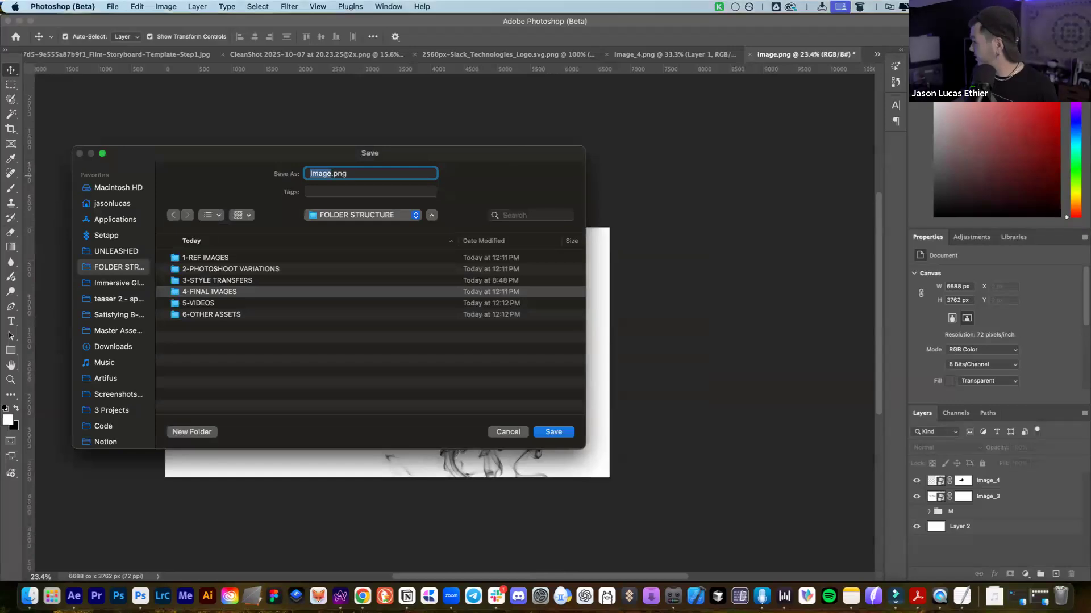
{"action": "left_click", "coordinate": [551, 433]}
{"action": "left_click", "coordinate": [553, 432]}
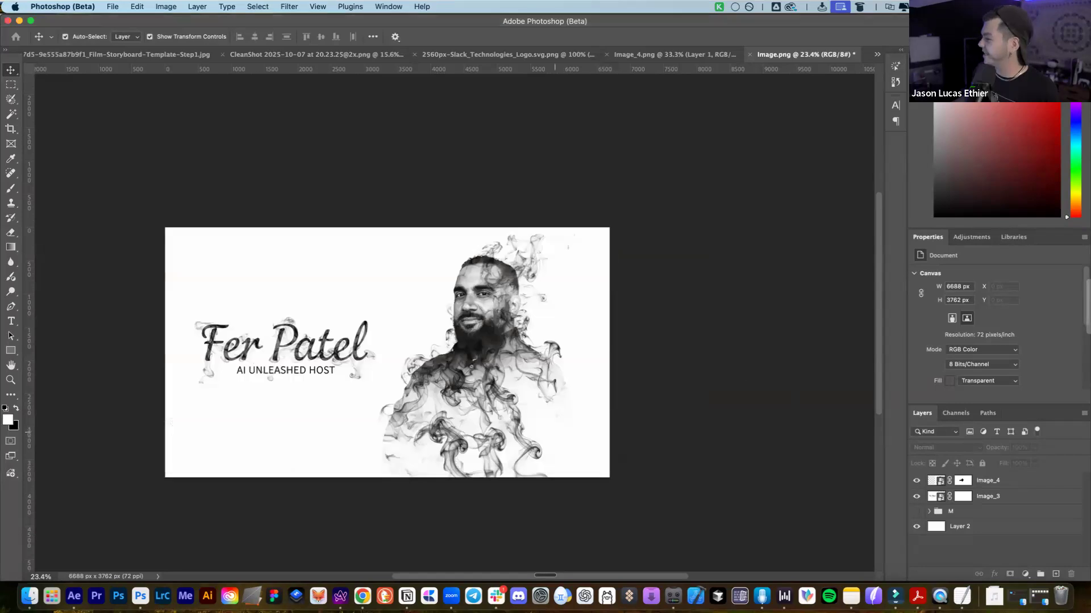
In Finder, rename the exported Image.png in 4-FINAL IMAGES to 2.png
{"action": "left_click_drag", "start_coordinate": [1090, 157], "coordinate": [529, 130]}
{"action": "left_click", "coordinate": [343, 229]}
{"action": "left_click", "coordinate": [399, 245]}
{"action": "key", "text": "Return"}
{"action": "type", "text": "2.png"}
{"action": "key", "text": "Return"}
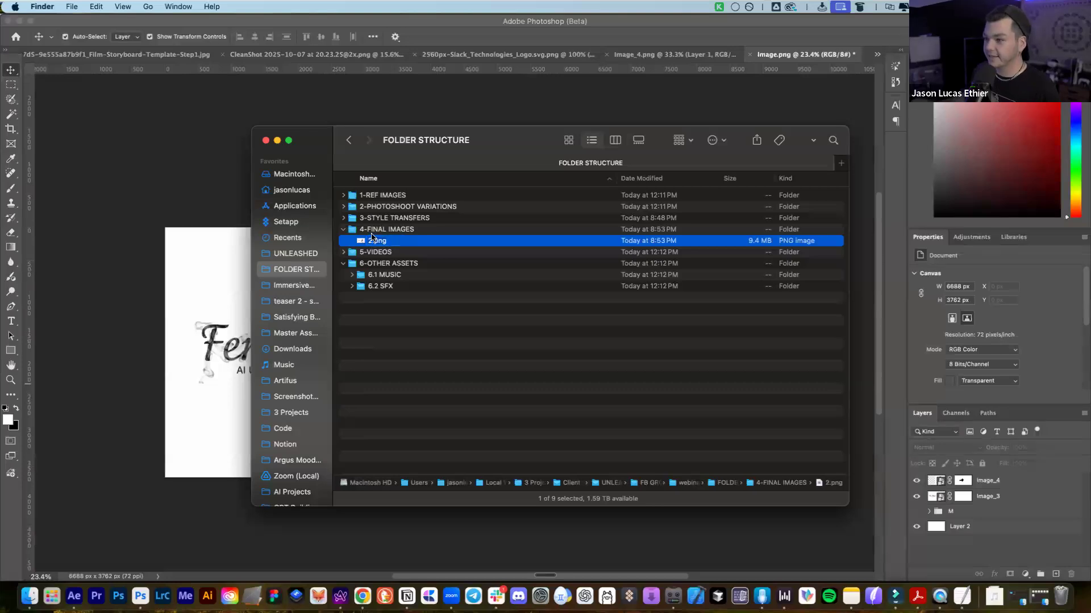
Hide Image_4 and Image_3, show group M, and quick-export the card as 3.png
{"action": "left_click", "coordinate": [973, 495]}
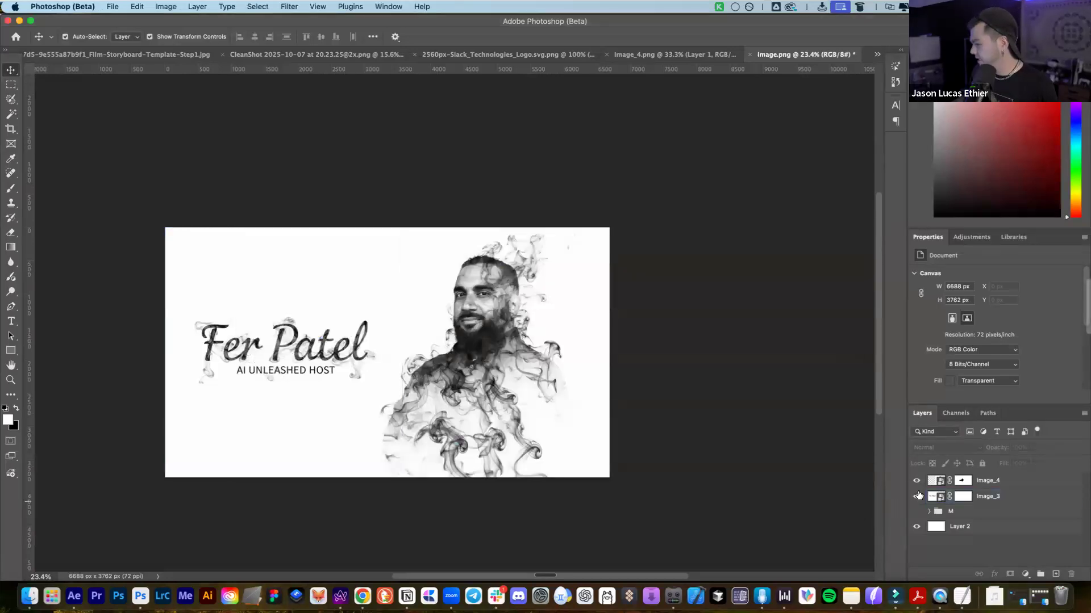
{"action": "left_click_drag", "start_coordinate": [916, 481], "coordinate": [913, 510]}
{"action": "left_click", "coordinate": [914, 511]}
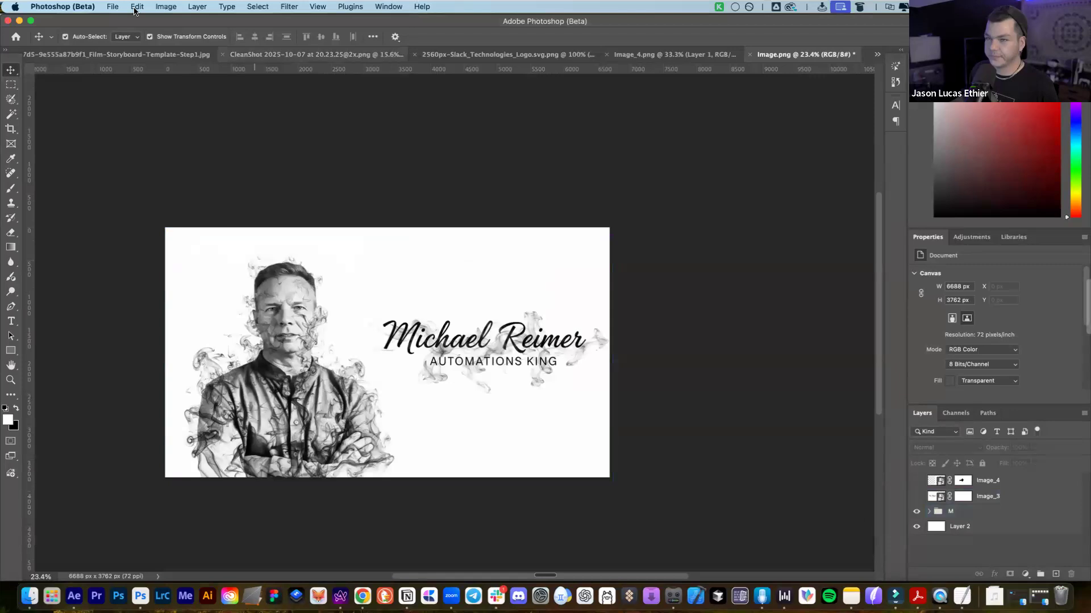
{"action": "left_click", "coordinate": [112, 6]}
{"action": "mouse_move", "coordinate": [266, 189]}
{"action": "left_click", "coordinate": [327, 188]}
{"action": "type", "text": "3"}
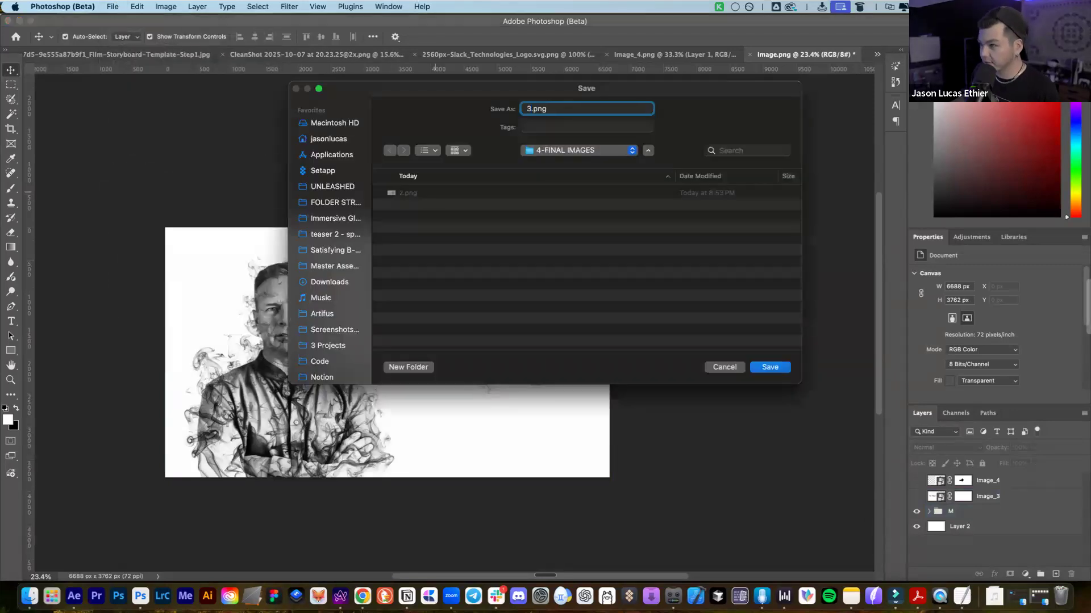
{"action": "key", "text": "Return"}
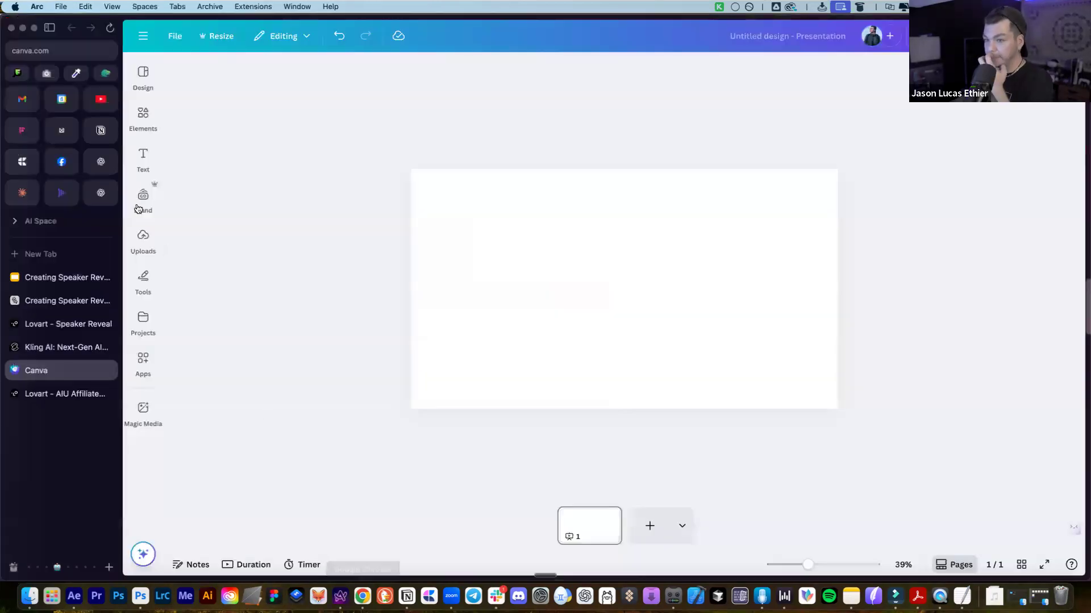
Enlarge the AI Unleashed title image on the Lovart speaker reveal board
{"action": "left_click", "coordinate": [57, 324]}
{"action": "scroll", "coordinate": [314, 384], "scroll_direction": "up", "scroll_amount": 5}
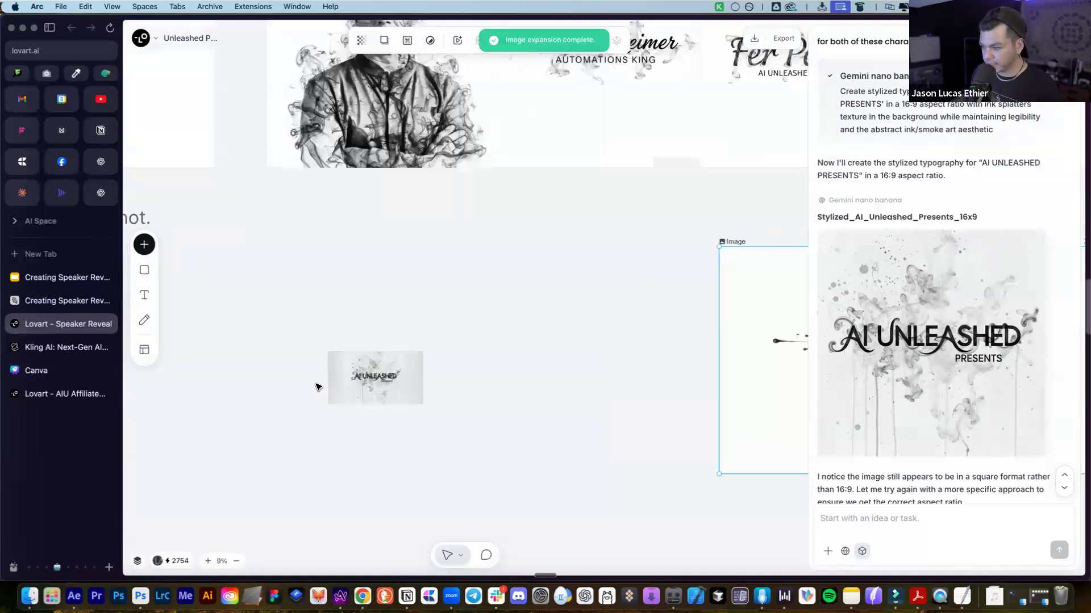
{"action": "left_click", "coordinate": [396, 372]}
{"action": "left_click_drag", "start_coordinate": [510, 323], "coordinate": [743, 188]}
{"action": "left_click", "coordinate": [663, 478]}
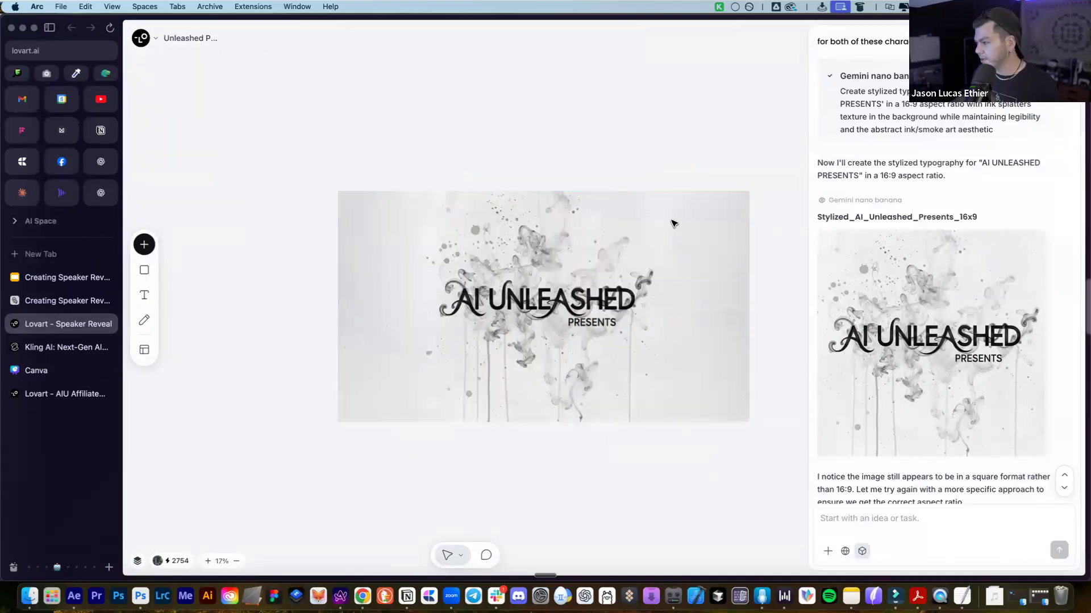
Start downloading the AI Unleashed title image from its options menu
{"action": "scroll", "coordinate": [475, 316], "scroll_direction": "down", "scroll_amount": 3}
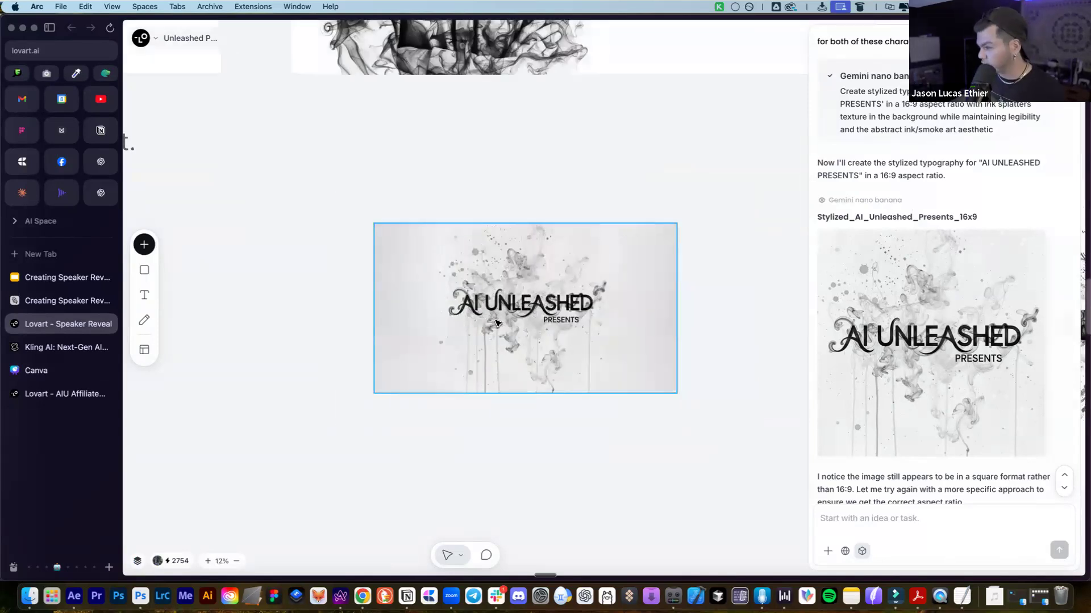
{"action": "scroll", "coordinate": [489, 306], "scroll_direction": "right", "scroll_amount": 2}
{"action": "left_click", "coordinate": [447, 321]}
{"action": "right_click", "coordinate": [447, 321]}
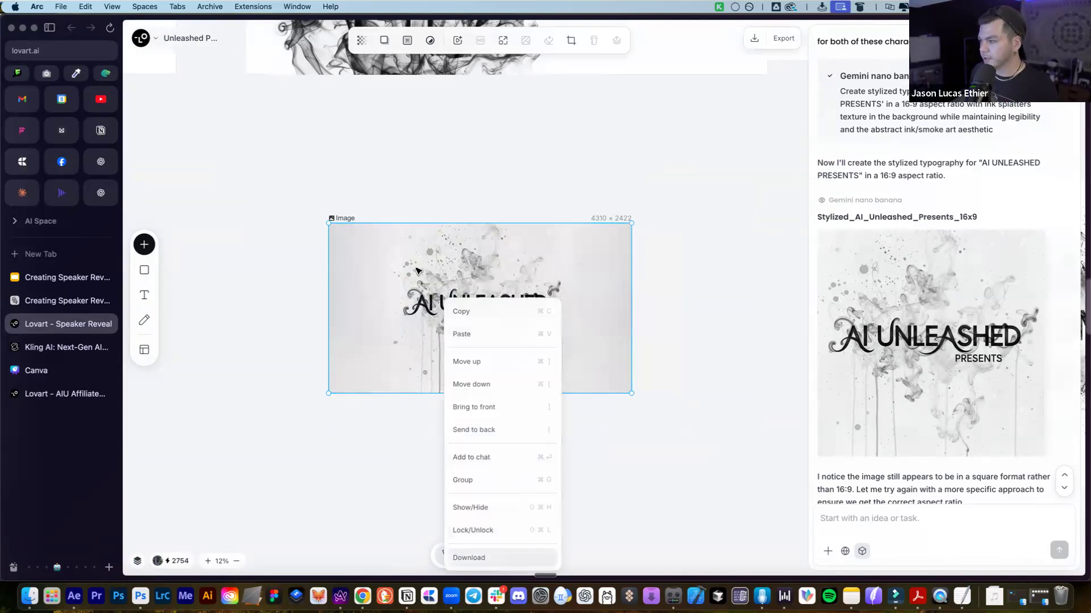
{"action": "left_click", "coordinate": [472, 558]}
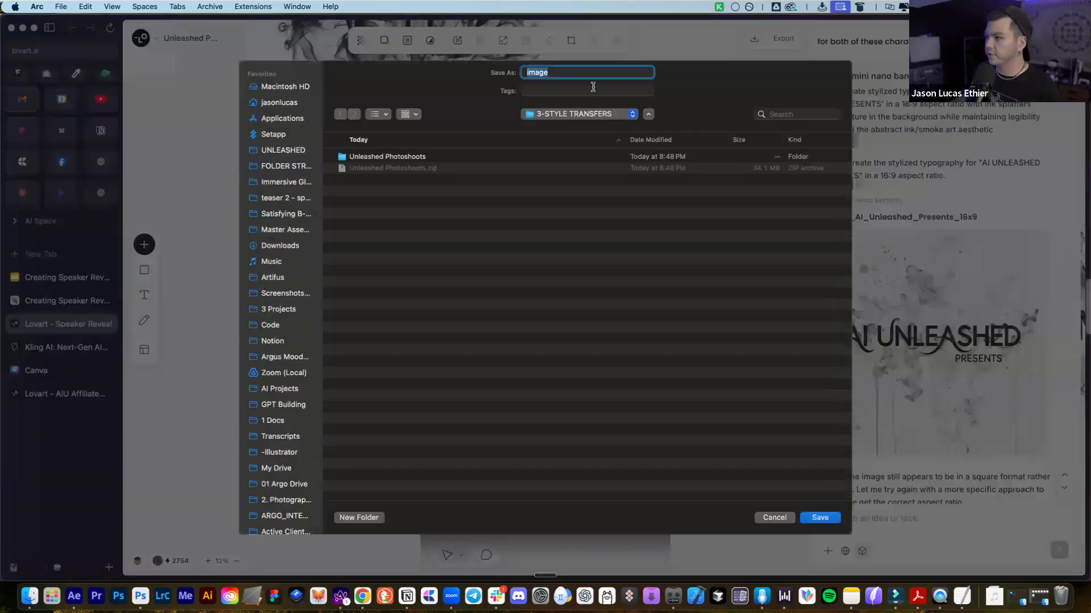
Name the download '1' and save it in FOLDER STRUCTURE > 4-FINAL IMAGES
{"action": "left_click", "coordinate": [439, 156]}
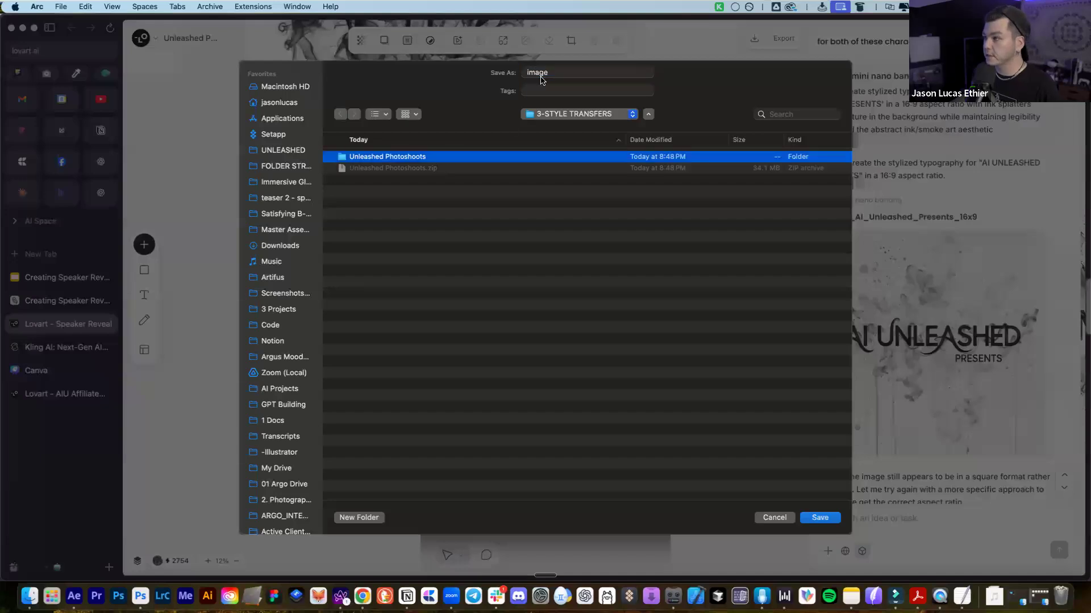
{"action": "double_click", "coordinate": [540, 72]}
{"action": "type", "text": "1"}
{"action": "double_click", "coordinate": [415, 158]}
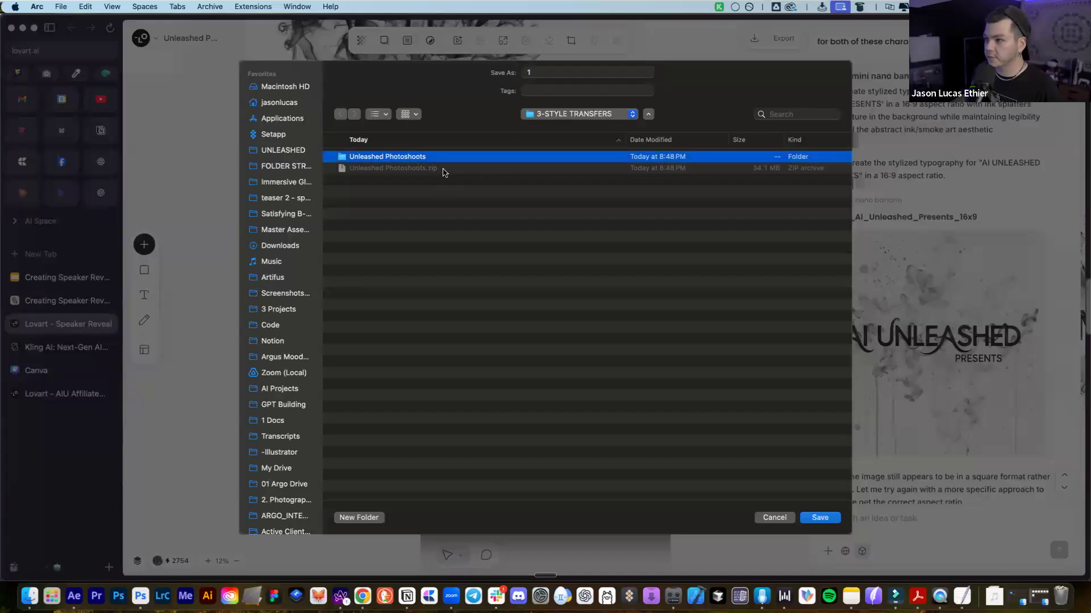
{"action": "left_click", "coordinate": [566, 116]}
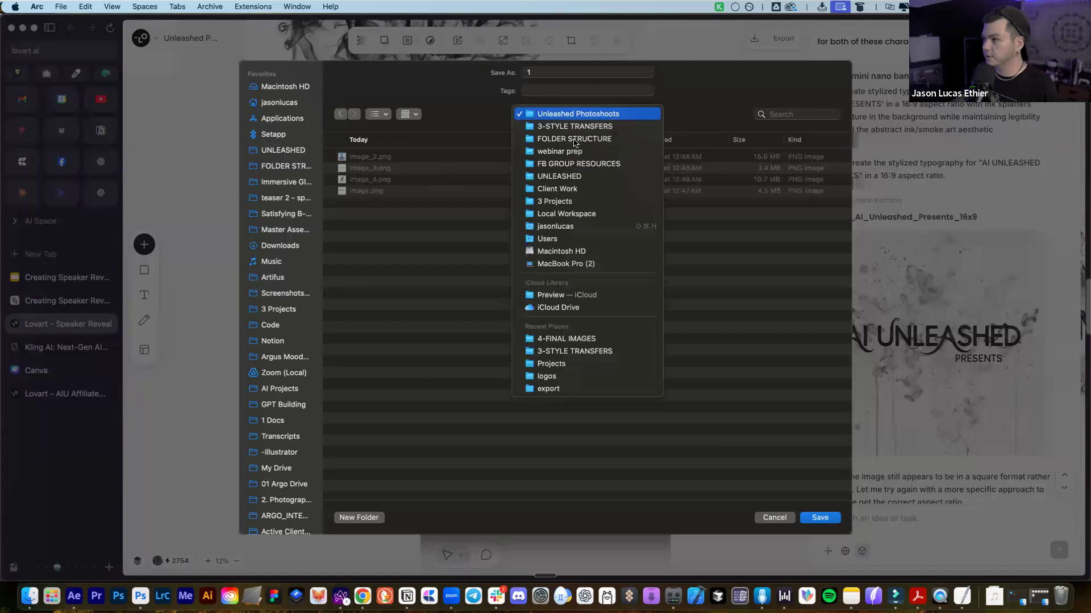
{"action": "left_click", "coordinate": [572, 136]}
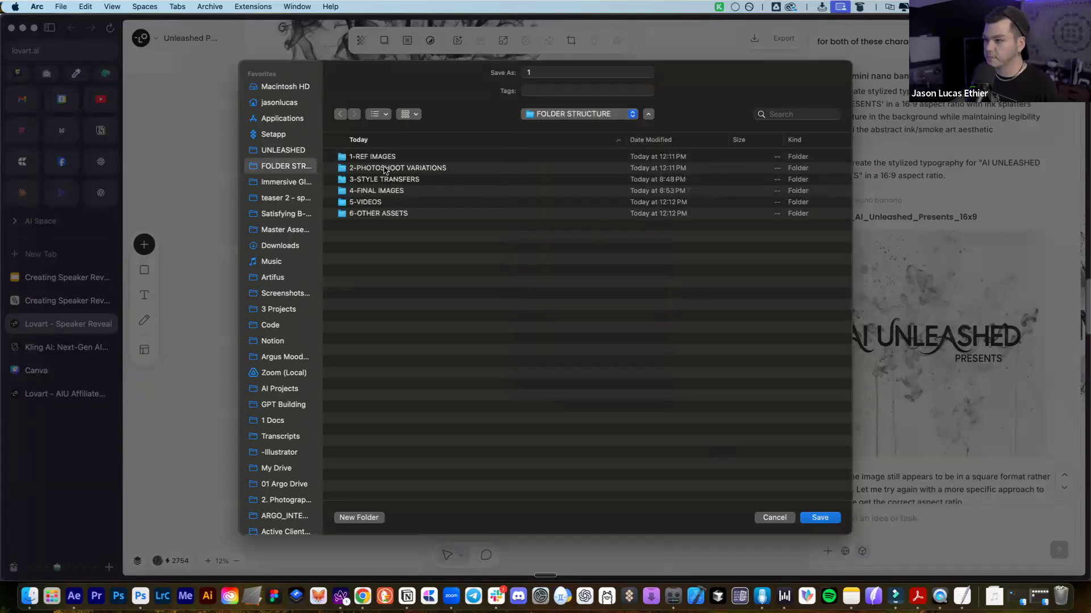
{"action": "double_click", "coordinate": [383, 191]}
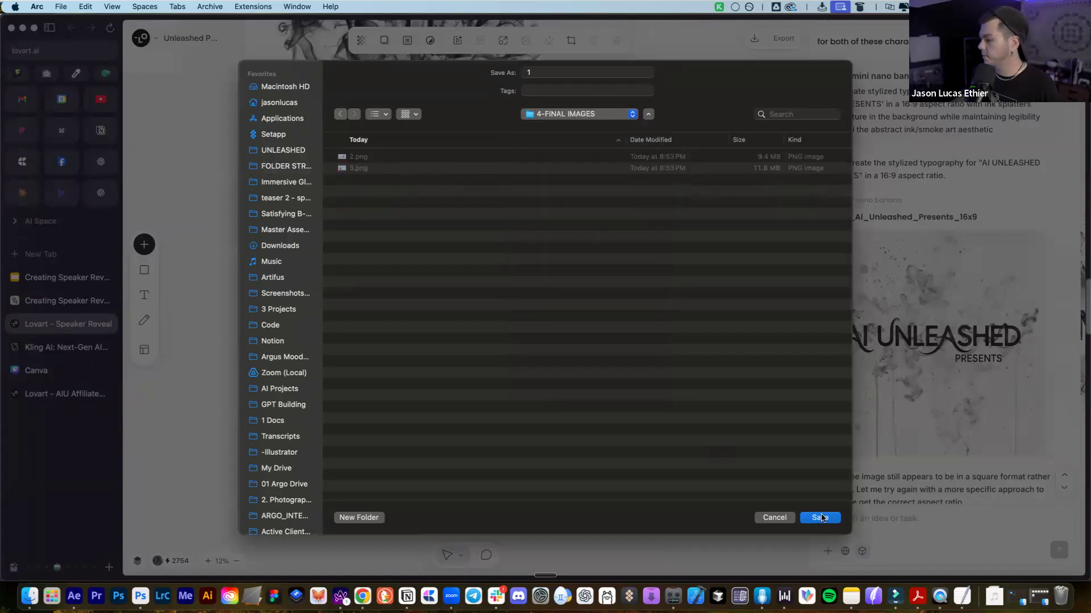
{"action": "left_click", "coordinate": [821, 517]}
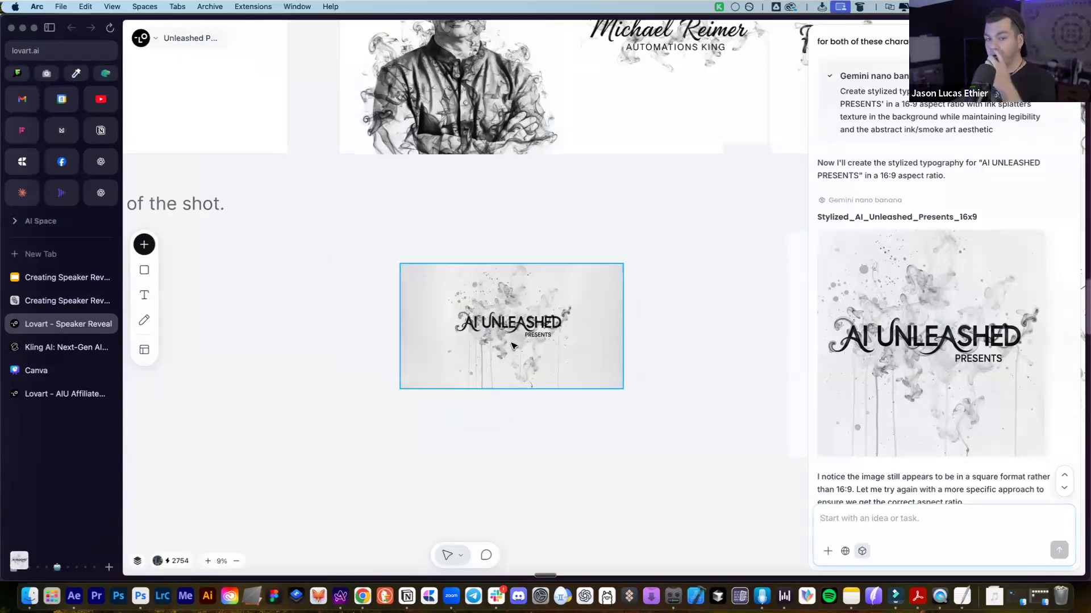
Send the assistant a Join the Intensive call-to-action prompt with aiunleashedintensive.com
{"action": "scroll", "coordinate": [511, 290], "scroll_direction": "down", "scroll_amount": 1}
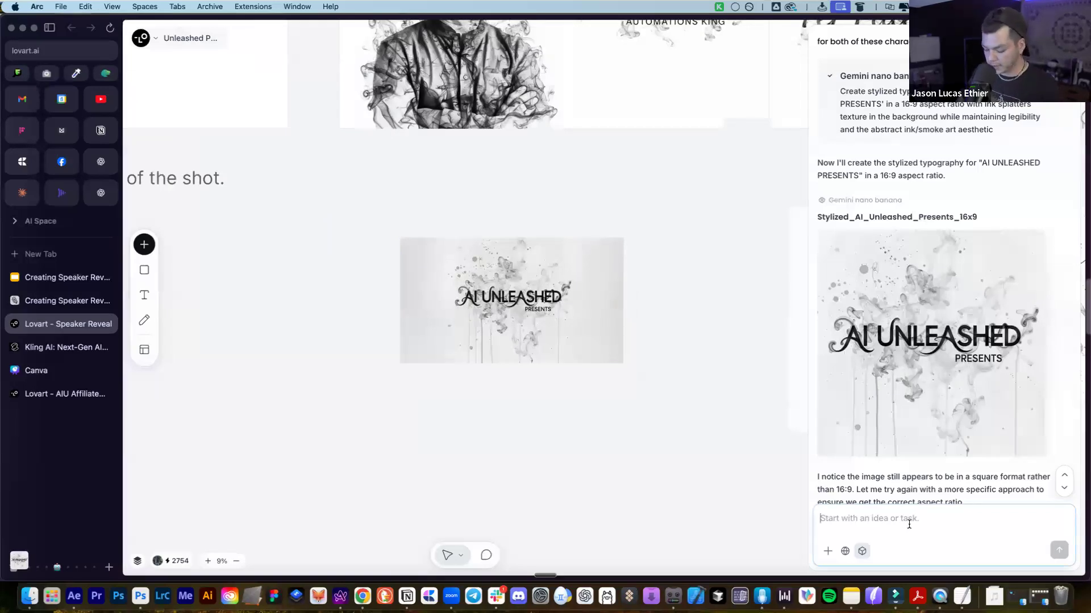
{"action": "type", "text": "lets now do a call to action:"}
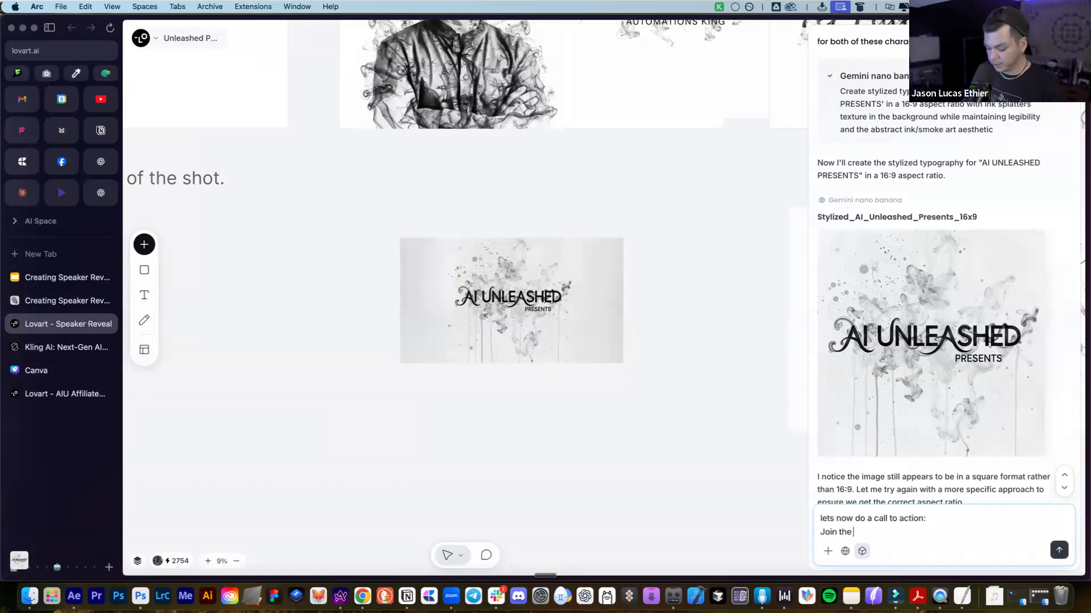
{"action": "type", "text": "."}
{"action": "key", "text": "shift+Return"}
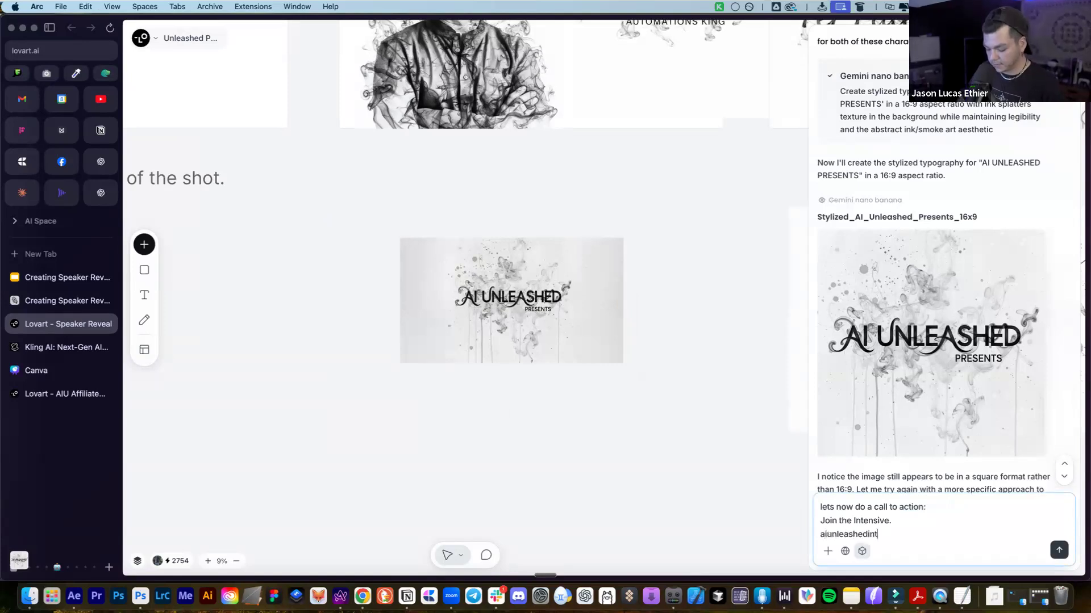
{"action": "left_click", "coordinate": [1058, 550]}
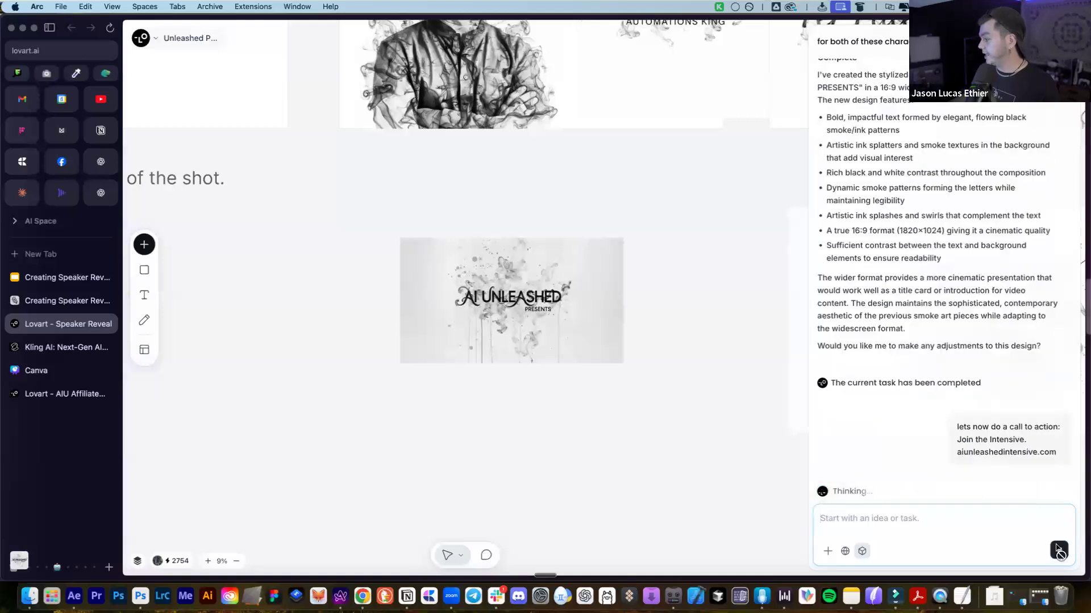
Stop the request and resend the same prompt with 'do this in 16:9' appended
{"action": "left_click", "coordinate": [1058, 550]}
{"action": "left_click_drag", "start_coordinate": [1057, 454], "coordinate": [922, 414]}
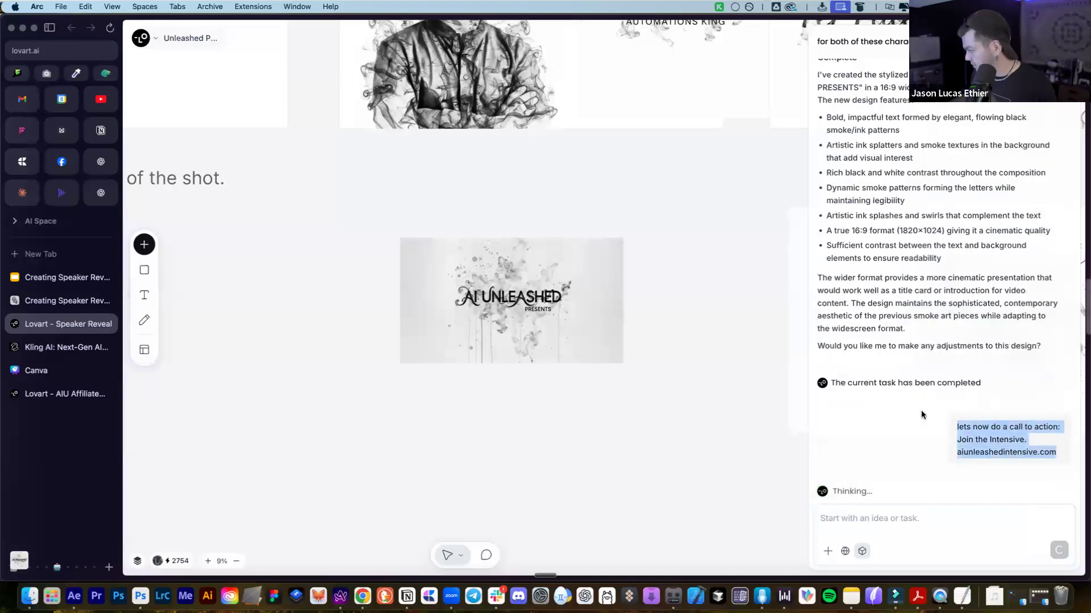
{"action": "key", "text": "ctrl+c"}
{"action": "left_click", "coordinate": [883, 558]}
{"action": "key", "text": "ctrl+v"}
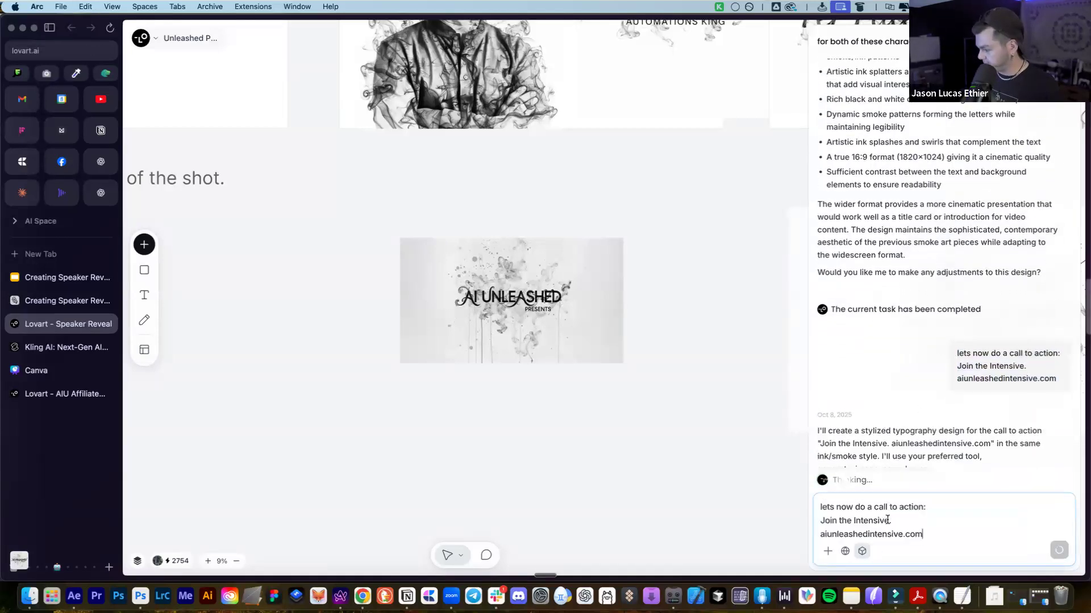
{"action": "key", "text": "shift+Return"}
{"action": "key", "text": "shift+Return"}
{"action": "type", "text": "do this "}
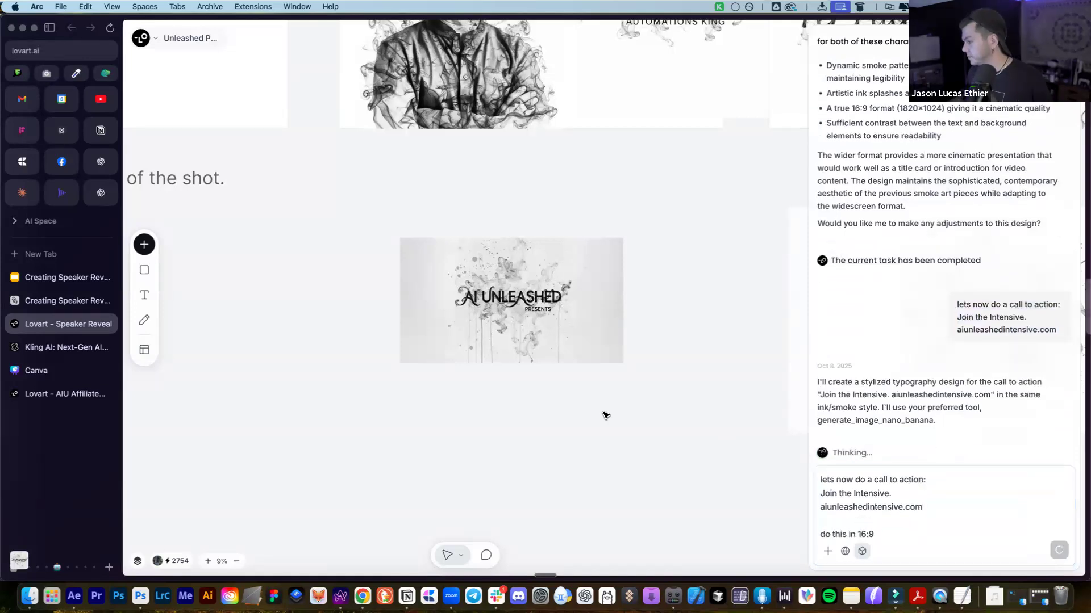
{"action": "type", "text": "in 16:9"}
{"action": "key", "text": "Return"}
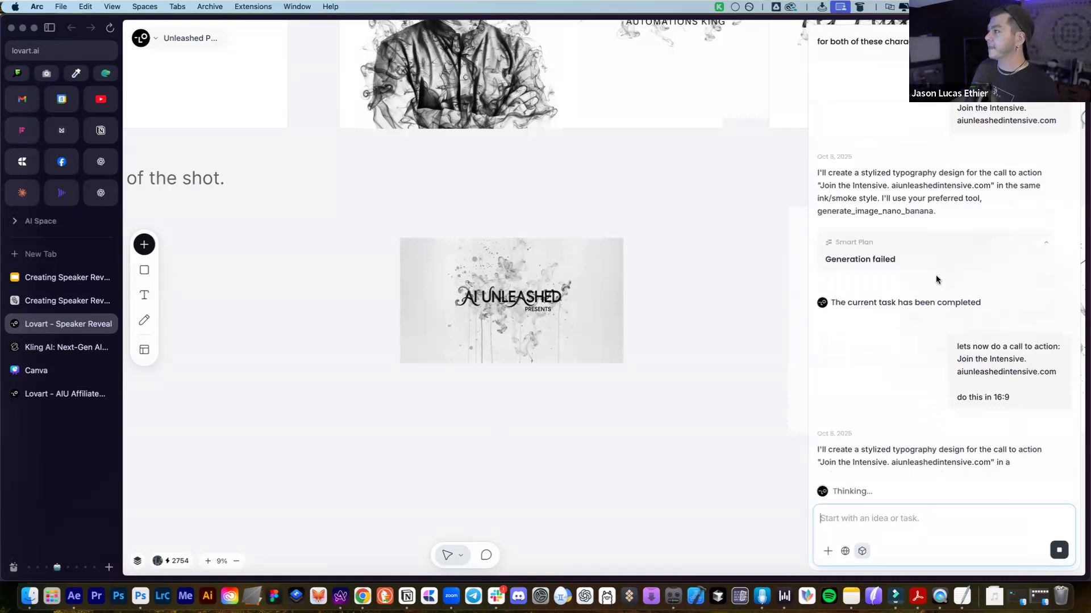
{"action": "left_click", "coordinate": [826, 250]}
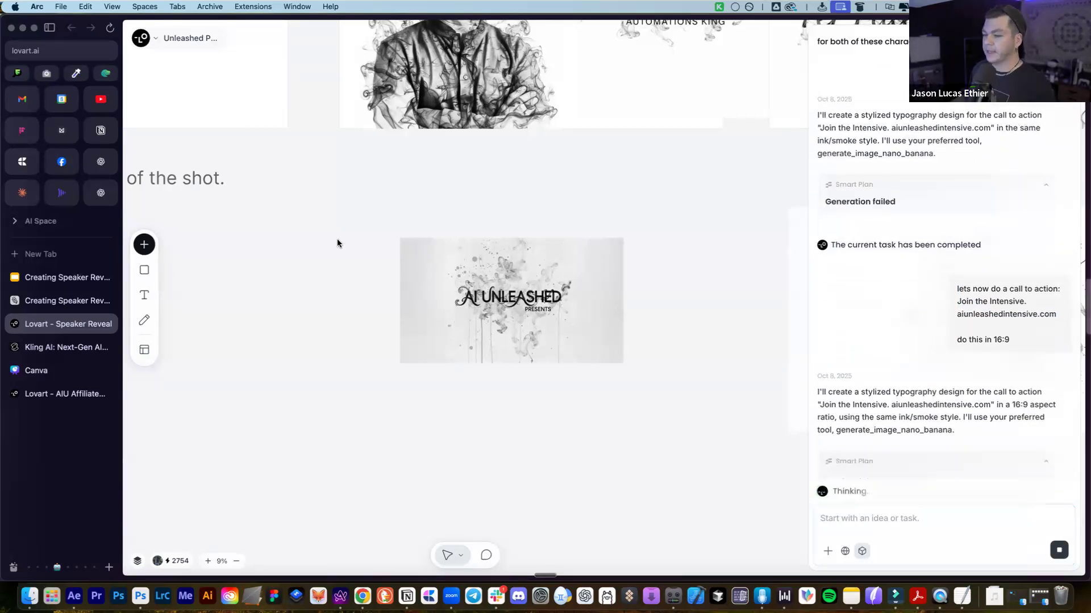
{"action": "scroll", "coordinate": [627, 288], "scroll_direction": "down", "scroll_amount": 2}
{"action": "scroll", "coordinate": [627, 290], "scroll_direction": "down", "scroll_amount": 2}
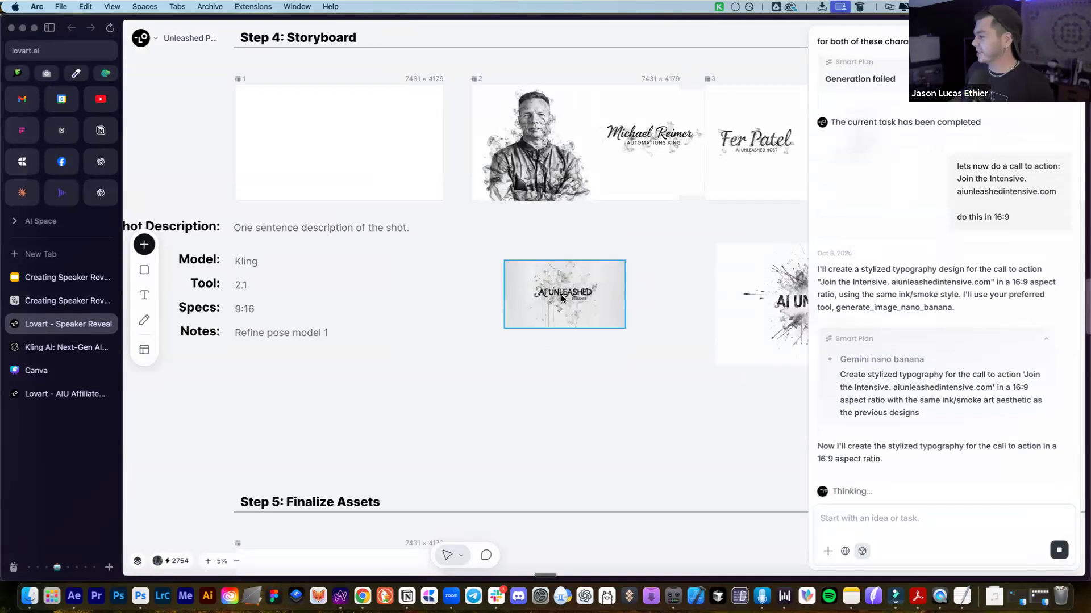
Move the AI Unleashed image into storyboard frame 1 and resize it to fill the frame
{"action": "scroll", "coordinate": [561, 297], "scroll_direction": "up", "scroll_amount": 2}
{"action": "scroll", "coordinate": [549, 312], "scroll_direction": "down", "scroll_amount": 3}
{"action": "scroll", "coordinate": [568, 267], "scroll_direction": "right", "scroll_amount": 3}
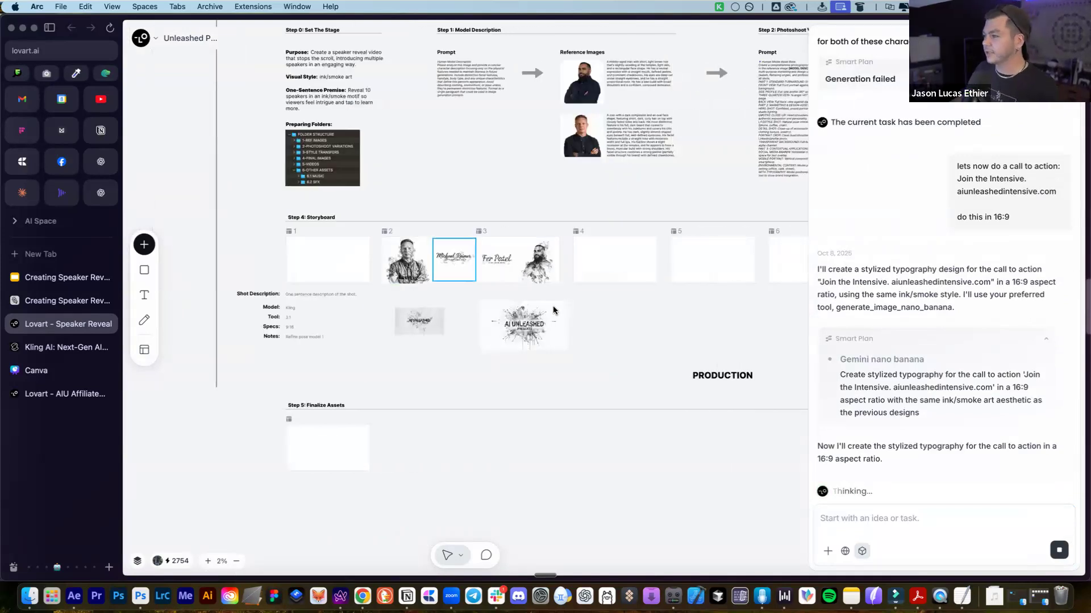
{"action": "scroll", "coordinate": [553, 306], "scroll_direction": "up", "scroll_amount": 2}
{"action": "scroll", "coordinate": [553, 306], "scroll_direction": "right", "scroll_amount": 2}
{"action": "scroll", "coordinate": [543, 311], "scroll_direction": "right", "scroll_amount": 1}
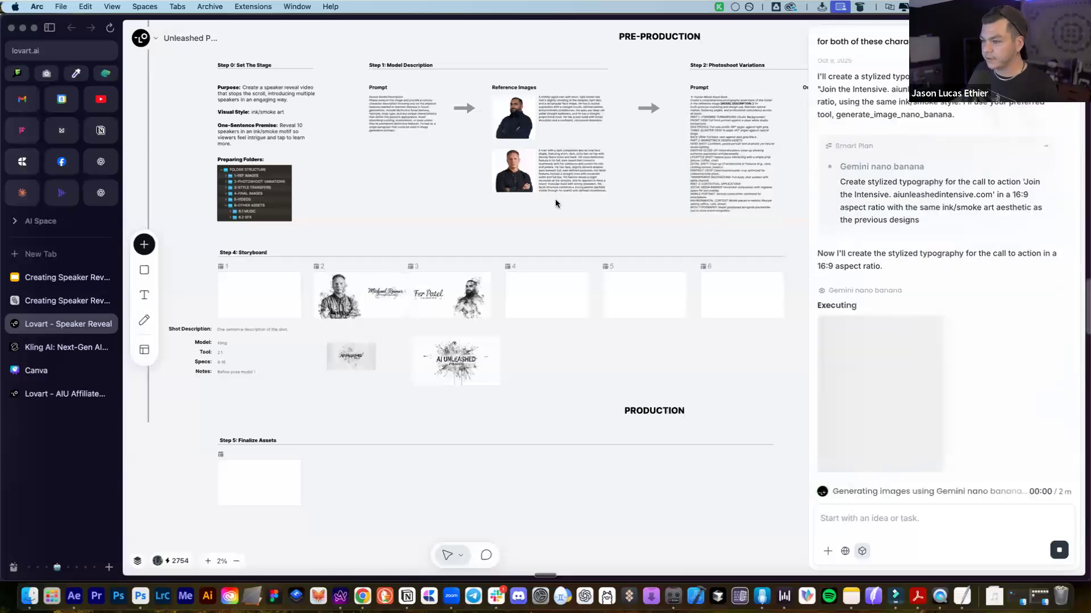
{"action": "left_click_drag", "start_coordinate": [349, 358], "coordinate": [242, 287]}
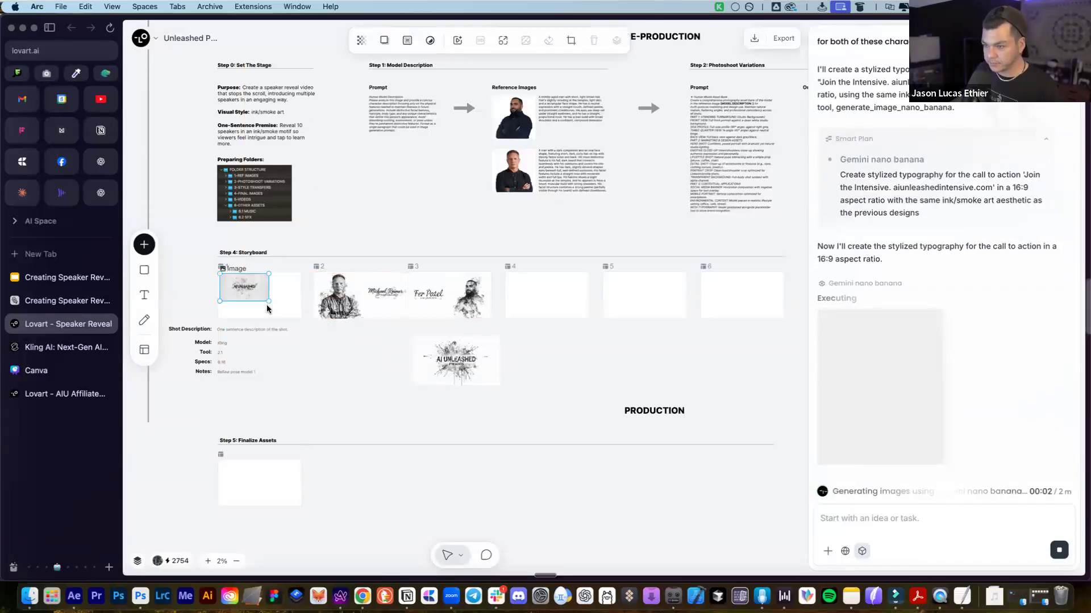
{"action": "left_click_drag", "start_coordinate": [294, 316], "coordinate": [300, 318]}
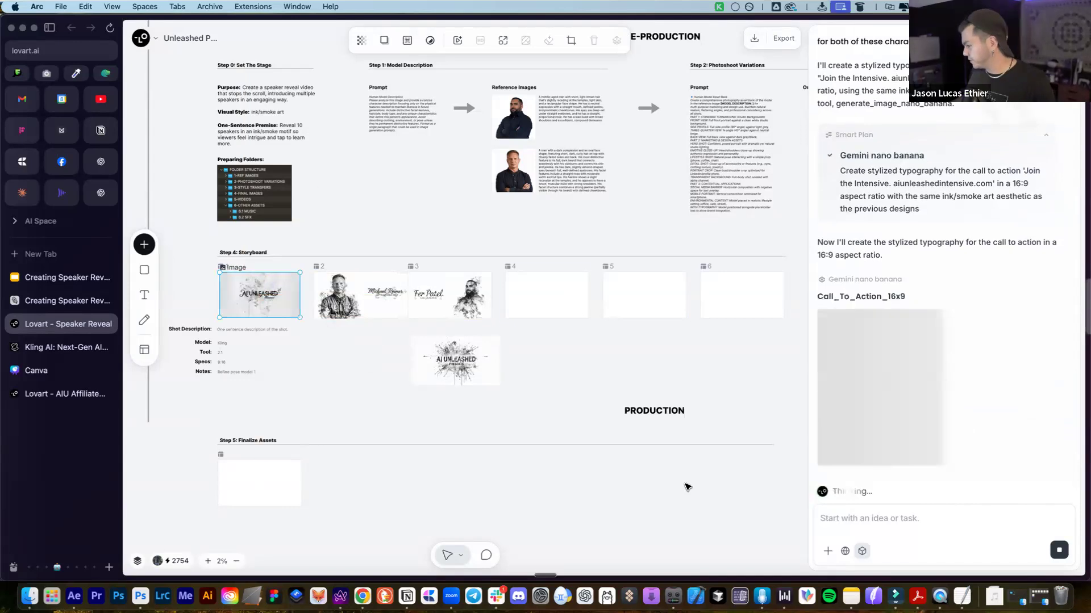
Drop the Join the Intensive. image on the board, enlarge it, and place it in frame 4
{"action": "scroll", "coordinate": [330, 293], "scroll_direction": "up", "scroll_amount": 3}
{"action": "left_click_drag", "start_coordinate": [969, 352], "coordinate": [664, 384]}
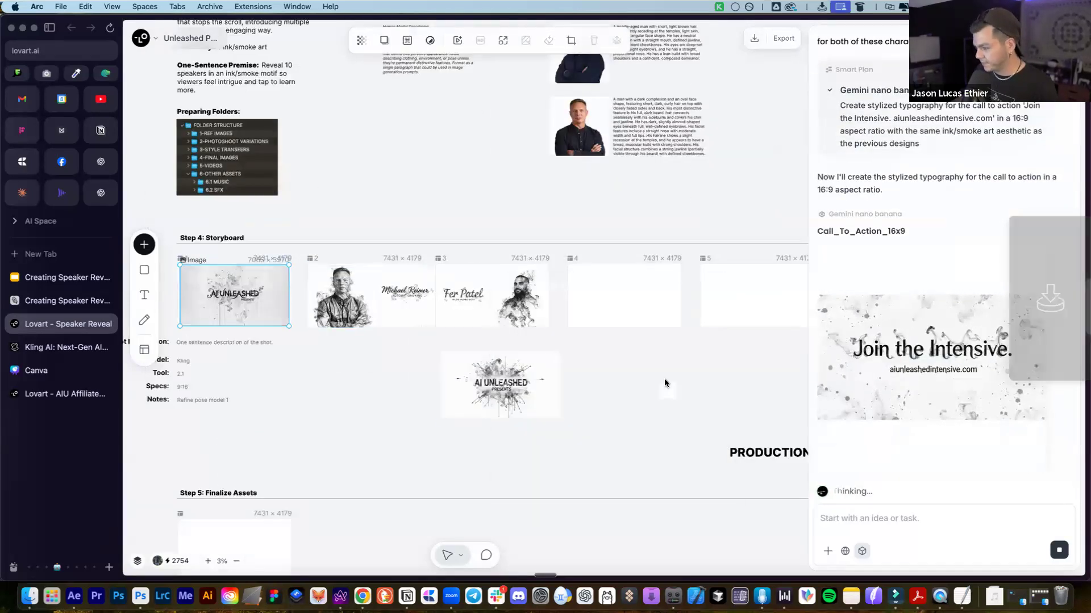
{"action": "left_click", "coordinate": [669, 391]}
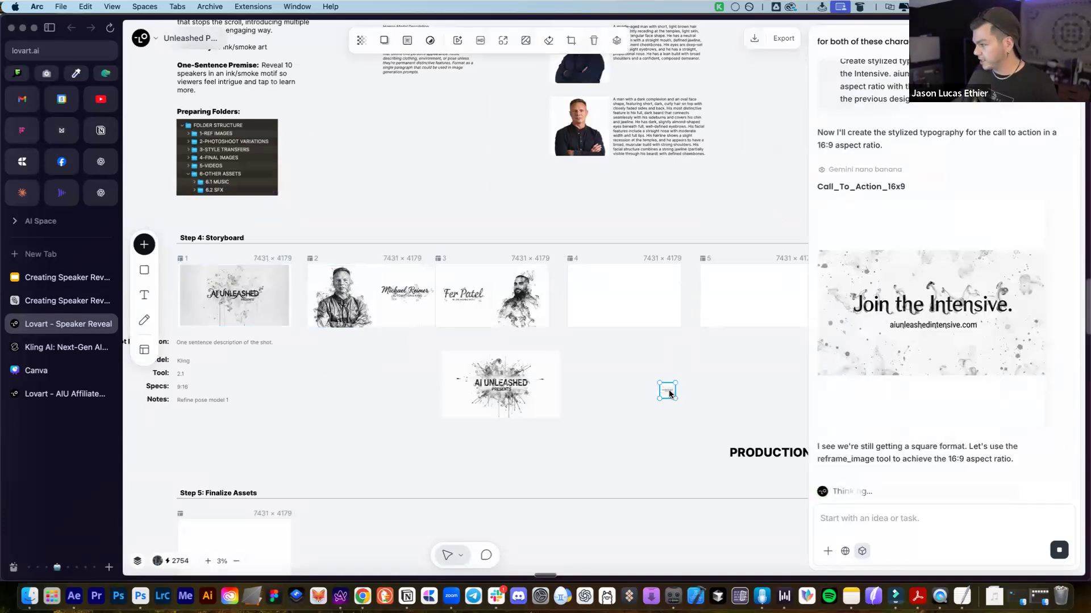
{"action": "scroll", "coordinate": [671, 392], "scroll_direction": "up", "scroll_amount": 1}
{"action": "scroll", "coordinate": [671, 392], "scroll_direction": "up", "scroll_amount": 1}
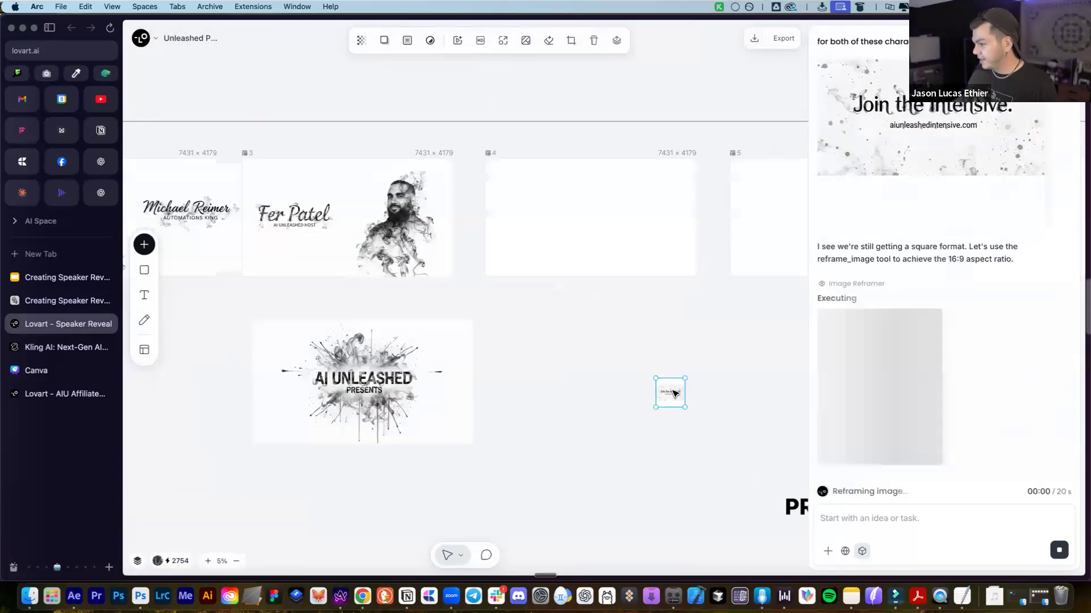
{"action": "scroll", "coordinate": [685, 402], "scroll_direction": "up", "scroll_amount": 2}
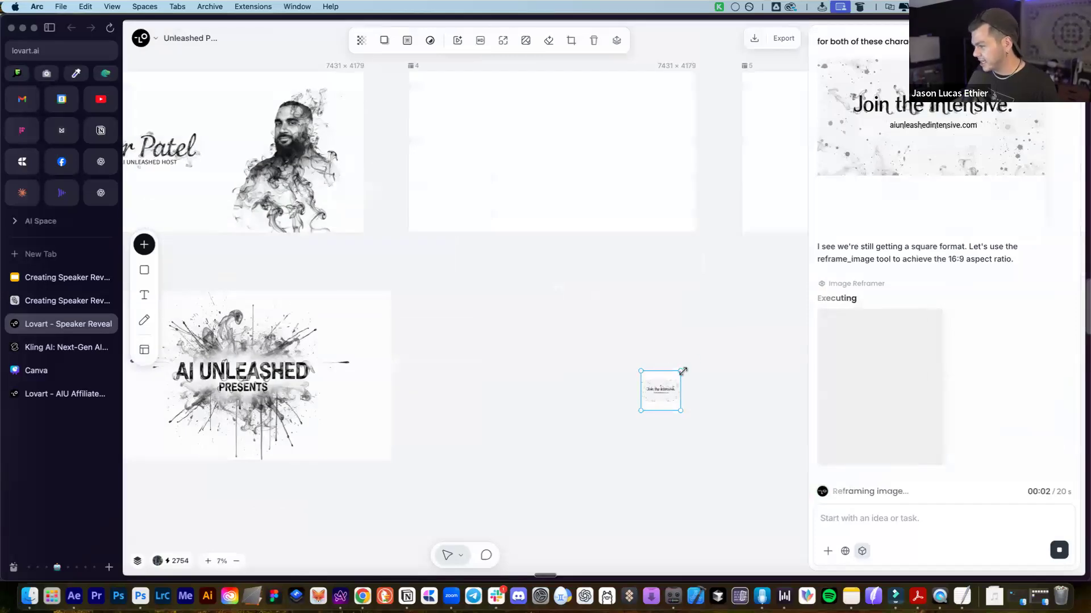
{"action": "left_click_drag", "start_coordinate": [681, 371], "coordinate": [806, 305]}
{"action": "left_click_drag", "start_coordinate": [739, 322], "coordinate": [531, 335]}
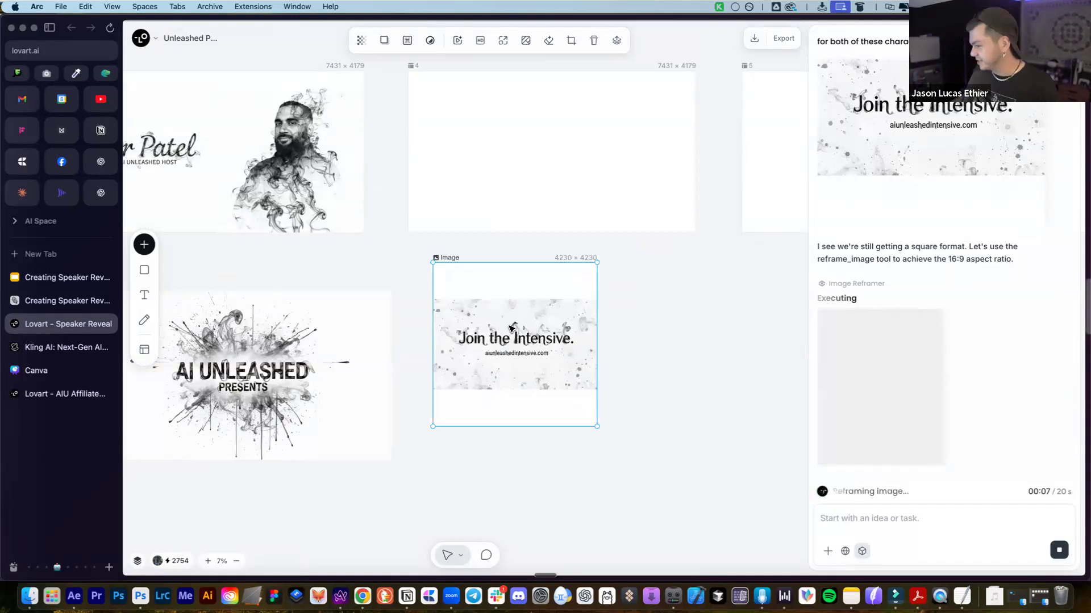
{"action": "scroll", "coordinate": [504, 328], "scroll_direction": "down", "scroll_amount": 2}
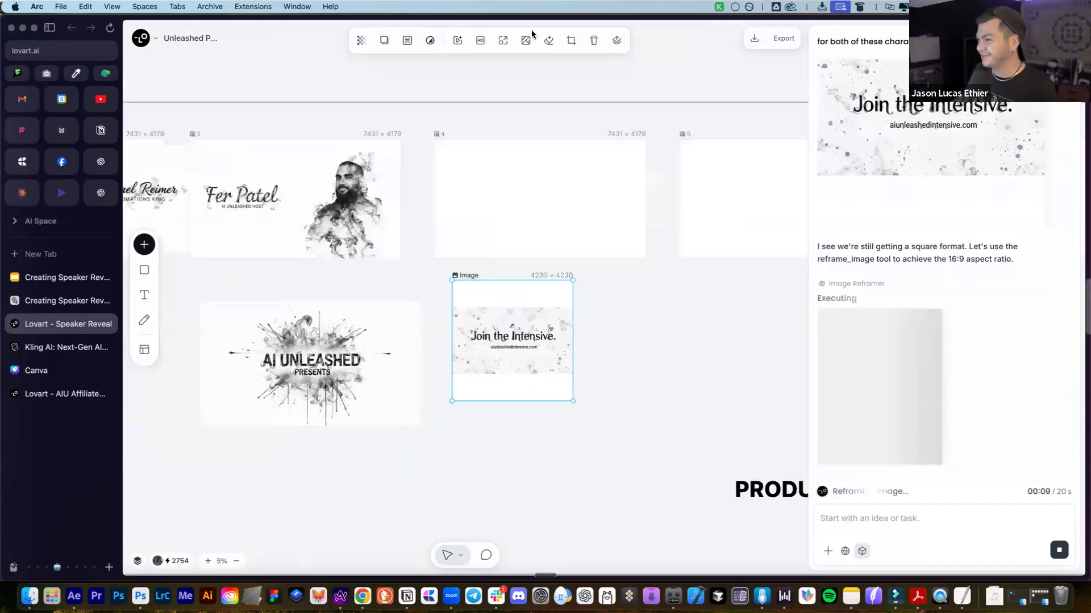
{"action": "left_click_drag", "start_coordinate": [545, 303], "coordinate": [550, 219]}
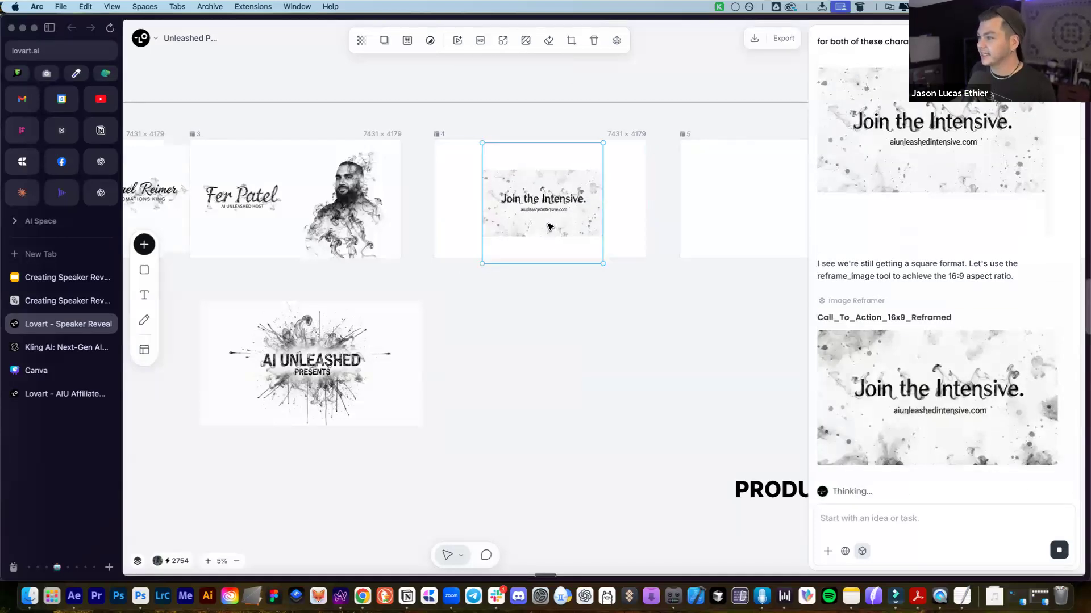
Crop the call-to-action image to a 16:9 ratio
{"action": "left_click", "coordinate": [571, 40]}
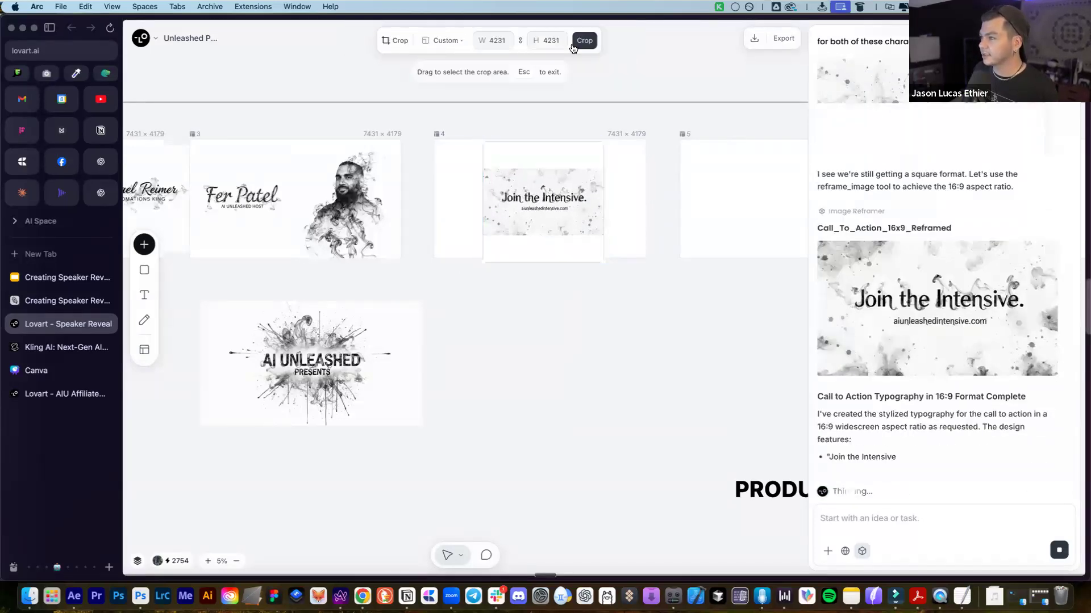
{"action": "left_click", "coordinate": [443, 40]}
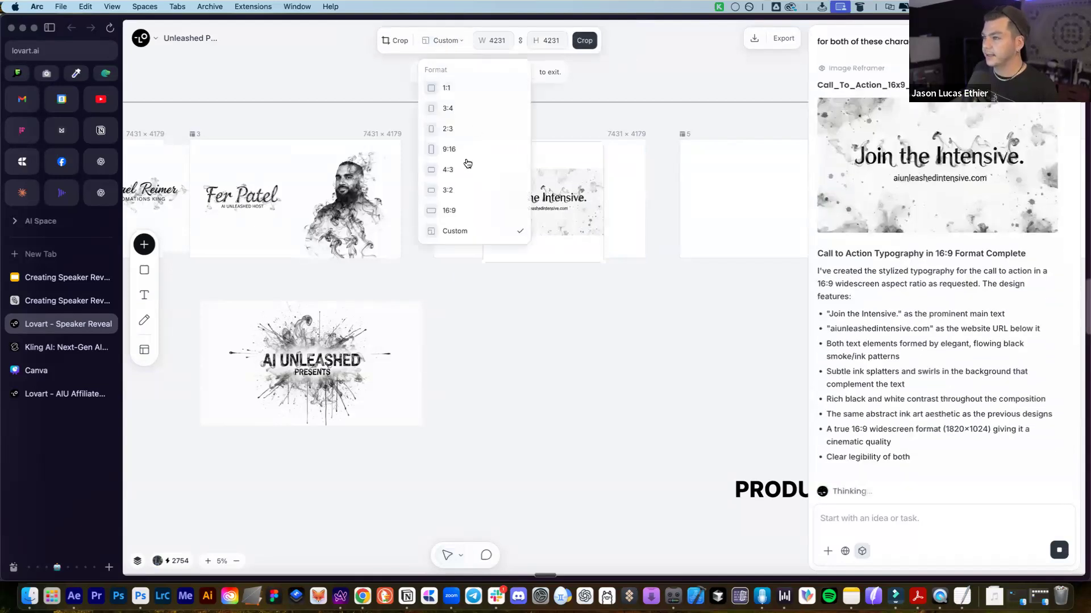
{"action": "left_click", "coordinate": [449, 210]}
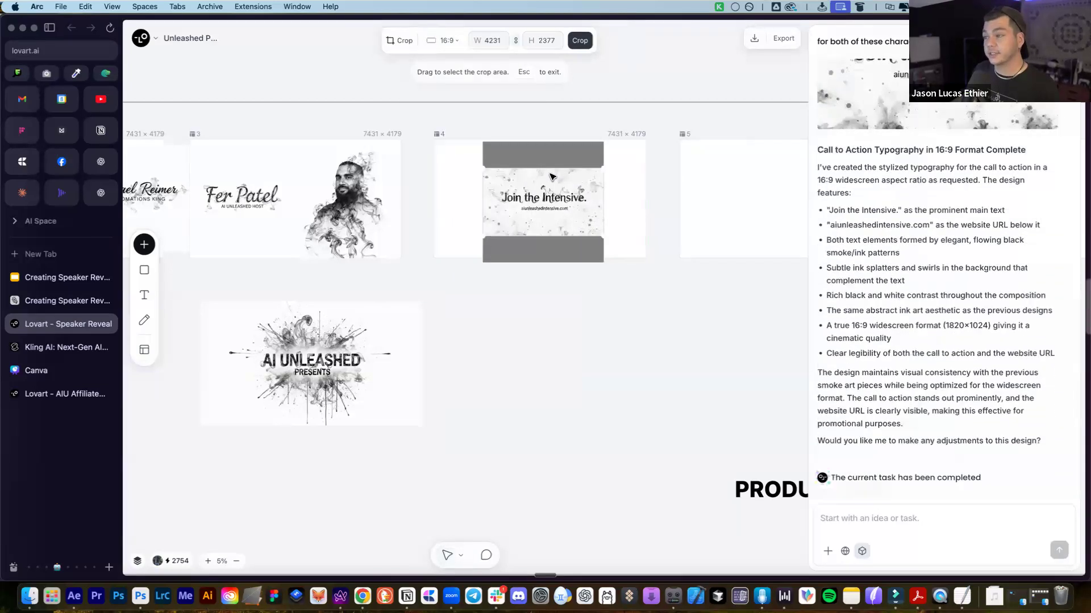
{"action": "left_click", "coordinate": [579, 41]}
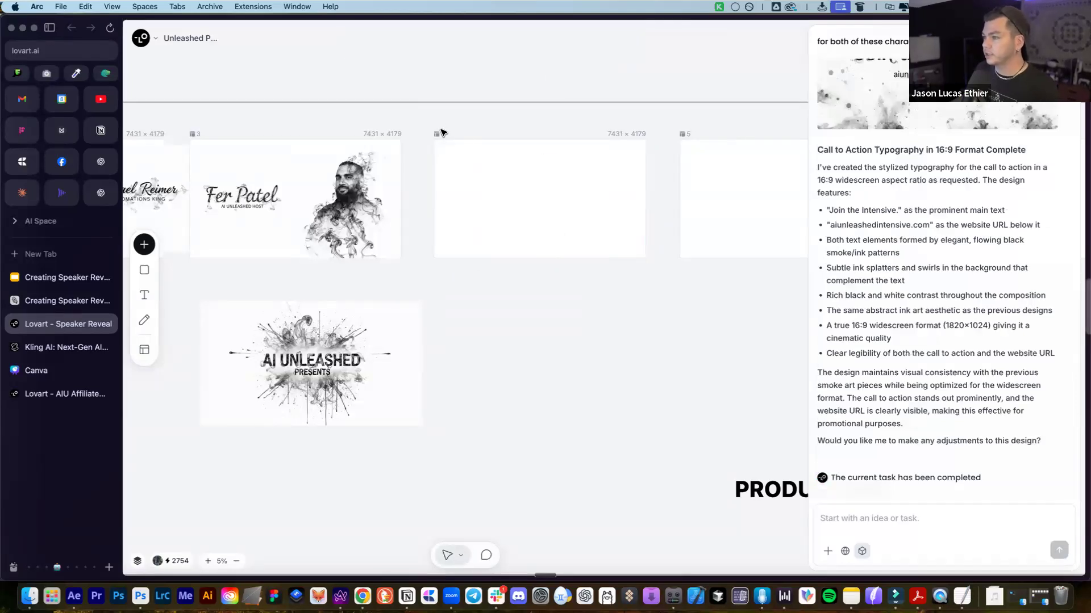
Bring the reframed 16:9 artwork into frame 4, aligned to its top-left corner and sized to fill
{"action": "mouse_move", "coordinate": [439, 133]}
{"action": "left_mouse_down"}
{"action": "mouse_move", "coordinate": [509, 311]}
{"action": "mouse_move", "coordinate": [443, 170]}
{"action": "mouse_move", "coordinate": [454, 139]}
{"action": "left_mouse_up"}
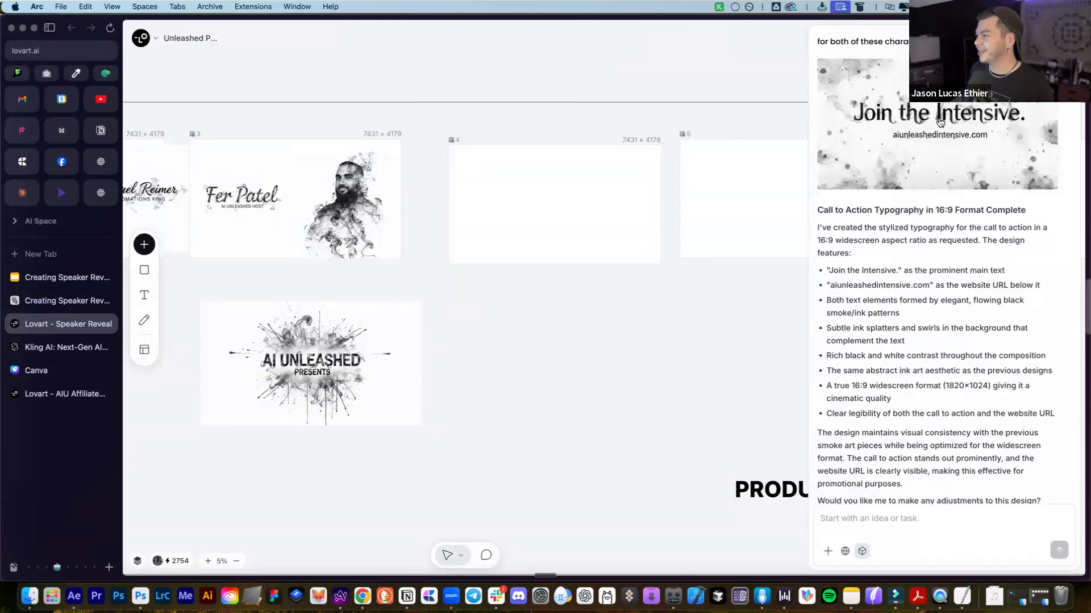
{"action": "left_click_drag", "start_coordinate": [960, 110], "coordinate": [521, 323]}
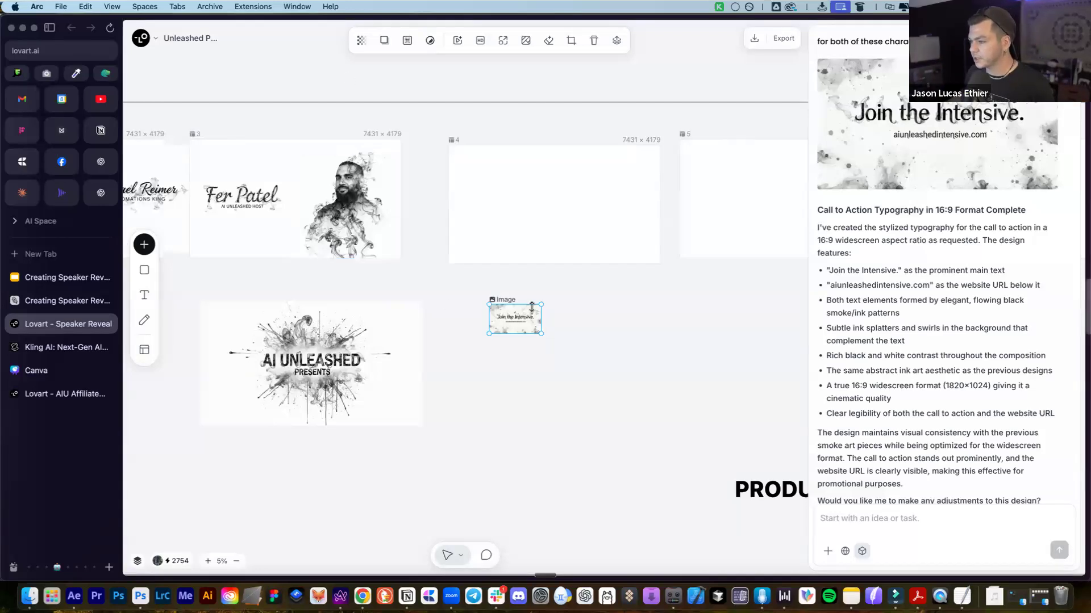
{"action": "left_click_drag", "start_coordinate": [523, 316], "coordinate": [660, 264]}
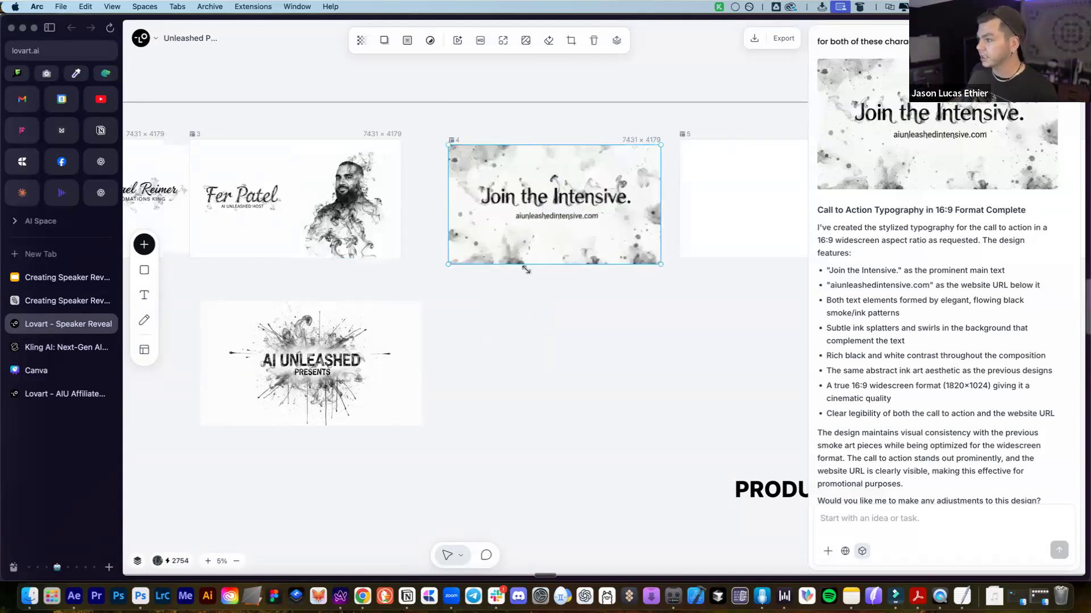
{"action": "left_click", "coordinate": [526, 329]}
{"action": "left_click", "coordinate": [494, 253]}
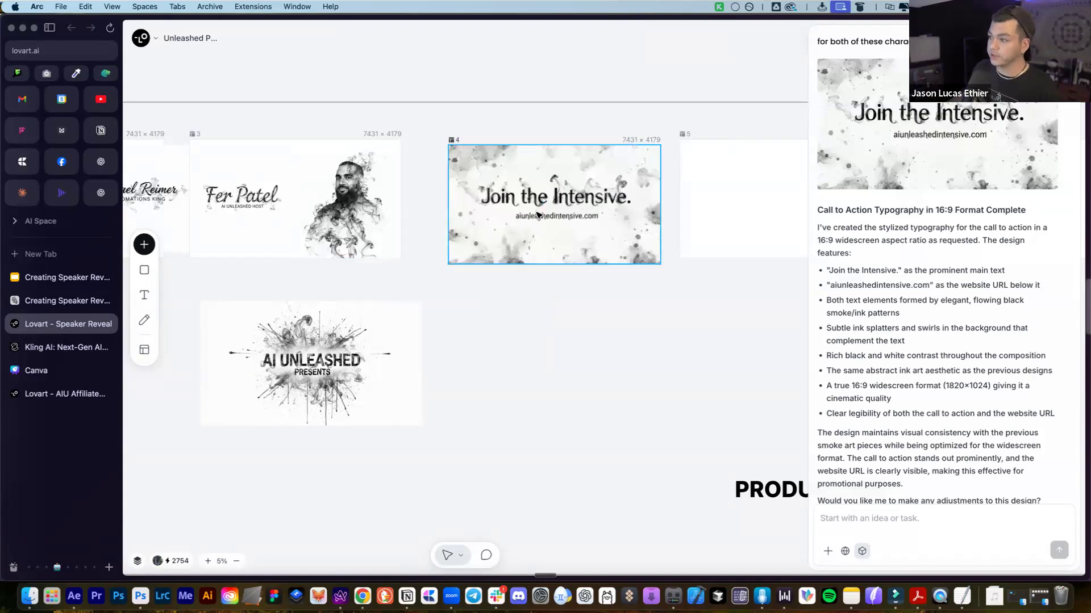
{"action": "left_click", "coordinate": [550, 179]}
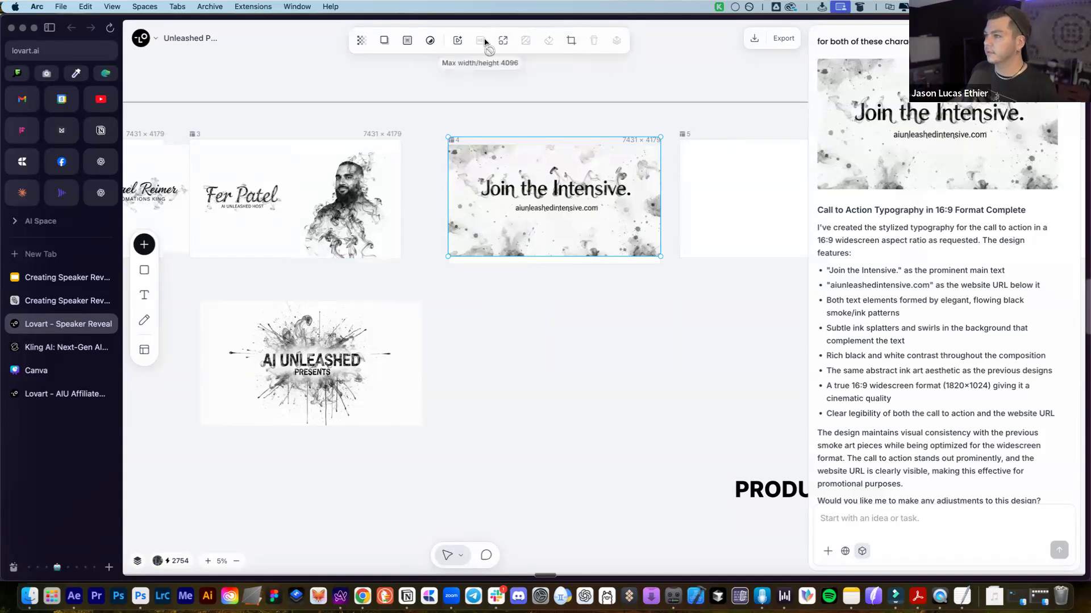
Nudge the Join the Intensive image down in frame 4; open upscaling for frame 3's image and cancel
{"action": "left_click_drag", "start_coordinate": [552, 197], "coordinate": [551, 206]}
{"action": "left_click", "coordinate": [261, 182]}
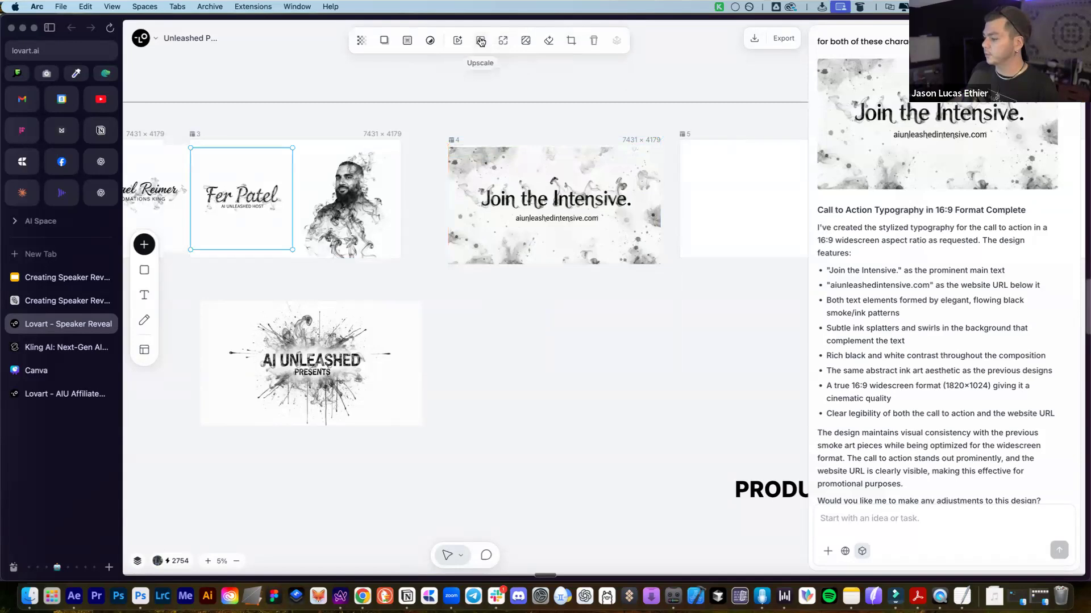
{"action": "left_click", "coordinate": [478, 42]}
{"action": "left_click", "coordinate": [461, 41]}
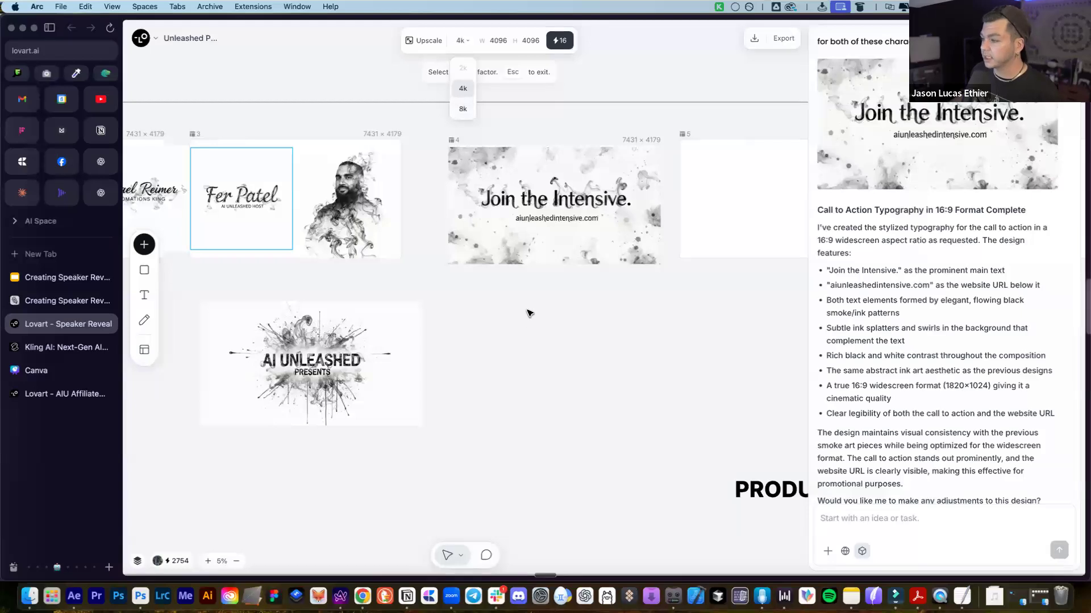
{"action": "left_click", "coordinate": [529, 313]}
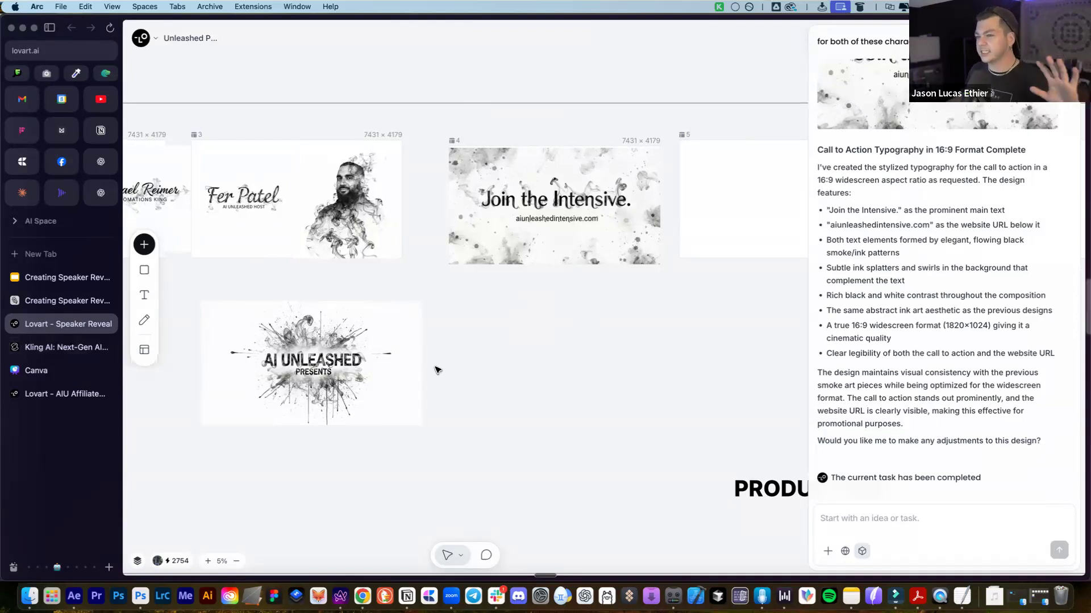
{"action": "scroll", "coordinate": [434, 369], "scroll_direction": "left", "scroll_amount": 5}
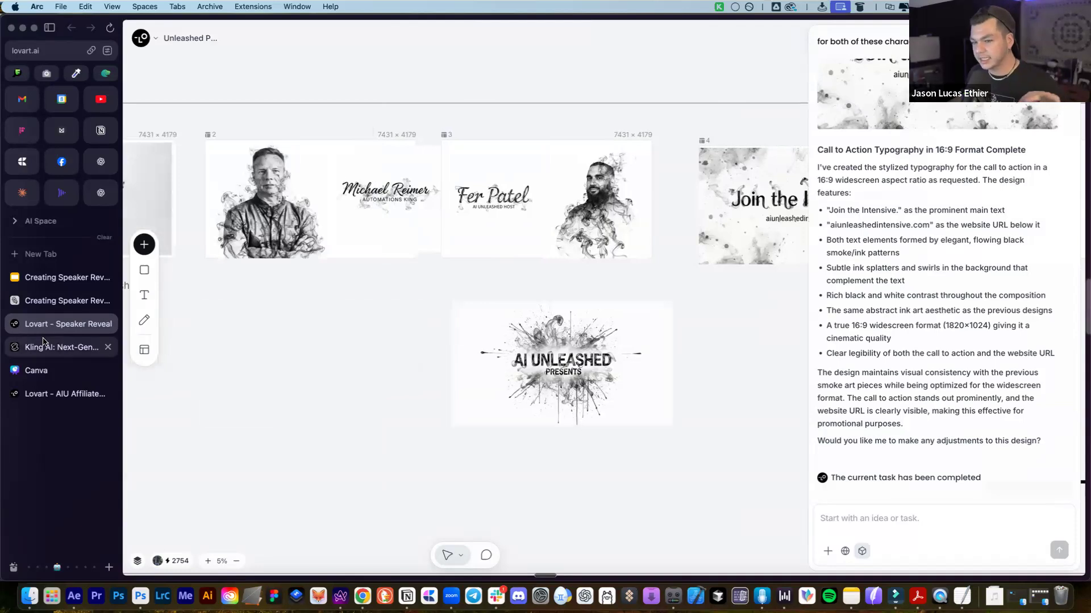
Switch to Kling AI and open the image-to-video generator
{"action": "left_click", "coordinate": [44, 341]}
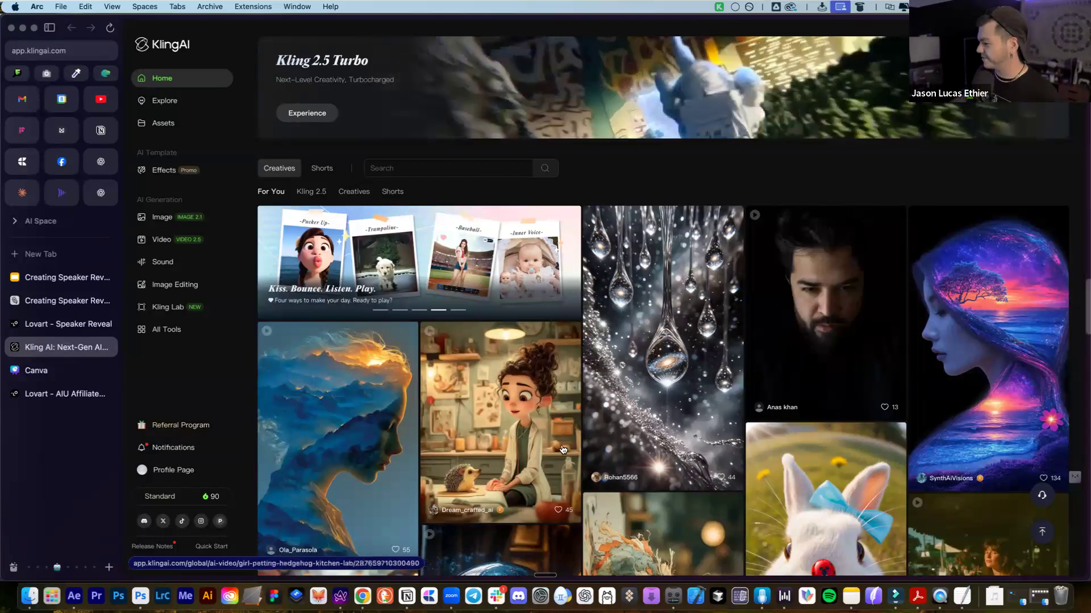
{"action": "mouse_move", "coordinate": [563, 450]}
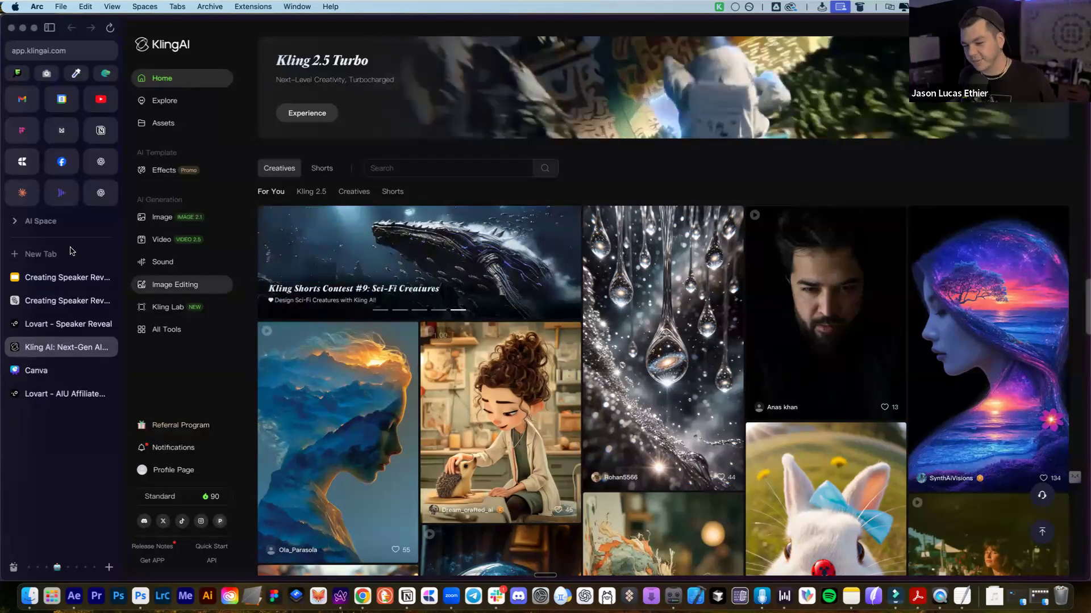
{"action": "left_click", "coordinate": [213, 243]}
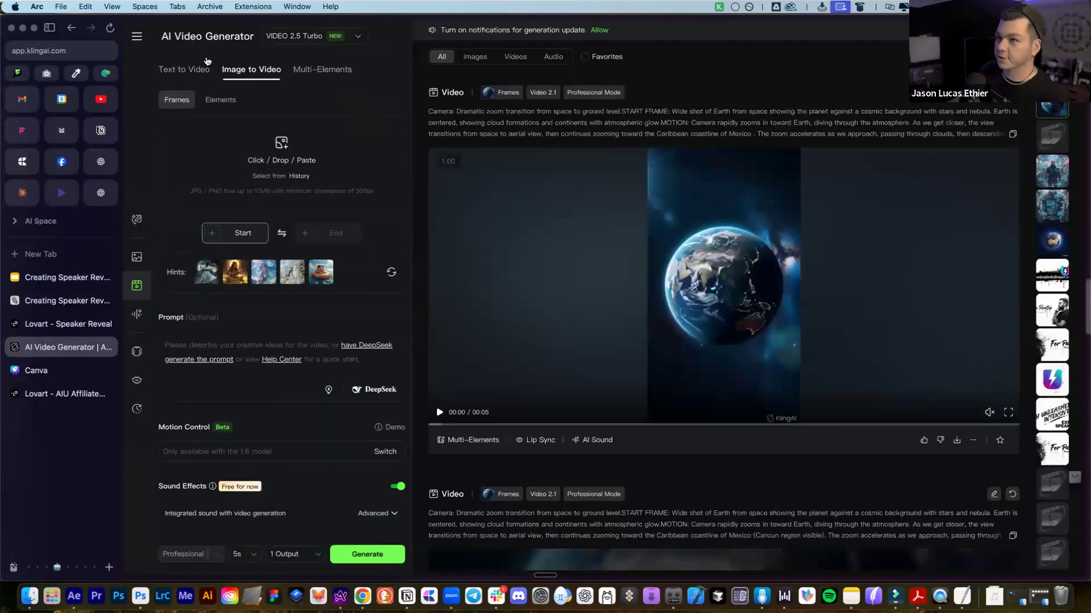
Reopen the image-to-video generator, select the VIDEO 2.1 model, and browse for a start frame
{"action": "key", "text": "super+bracketleft"}
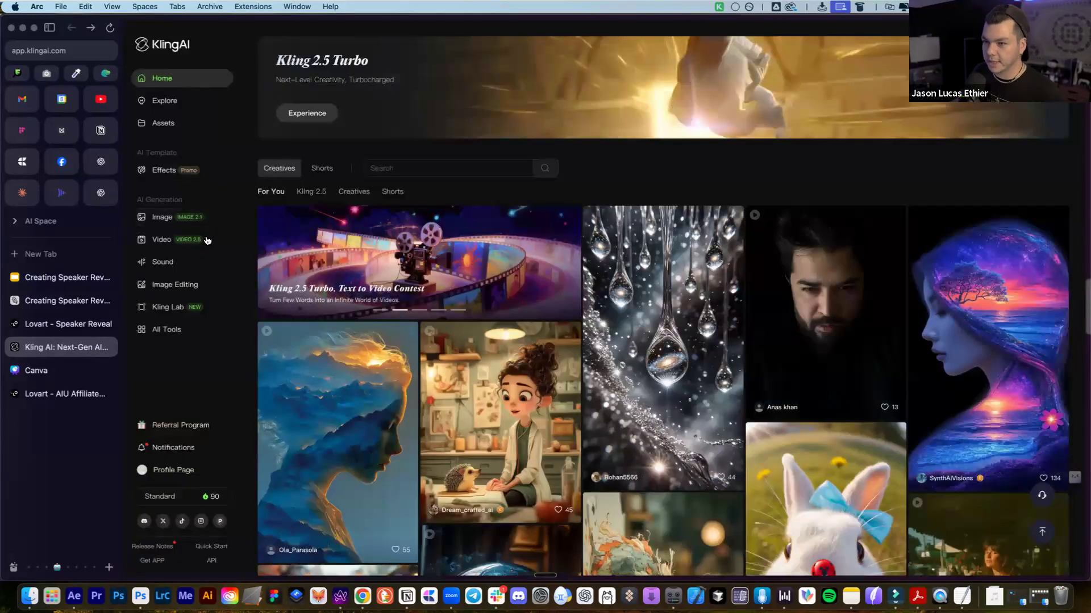
{"action": "left_click", "coordinate": [160, 242]}
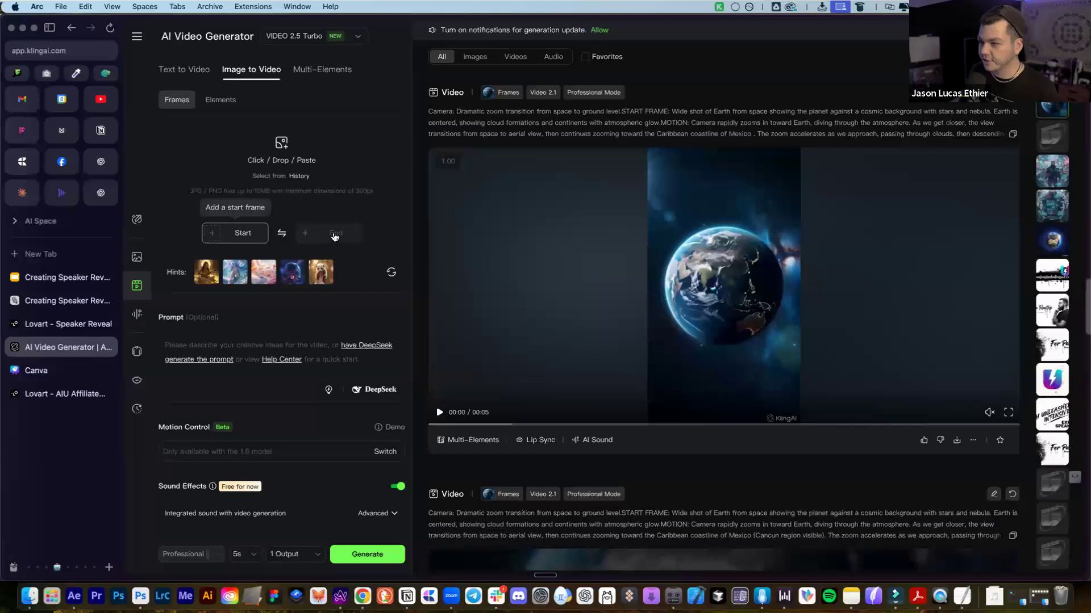
{"action": "mouse_move", "coordinate": [334, 238]}
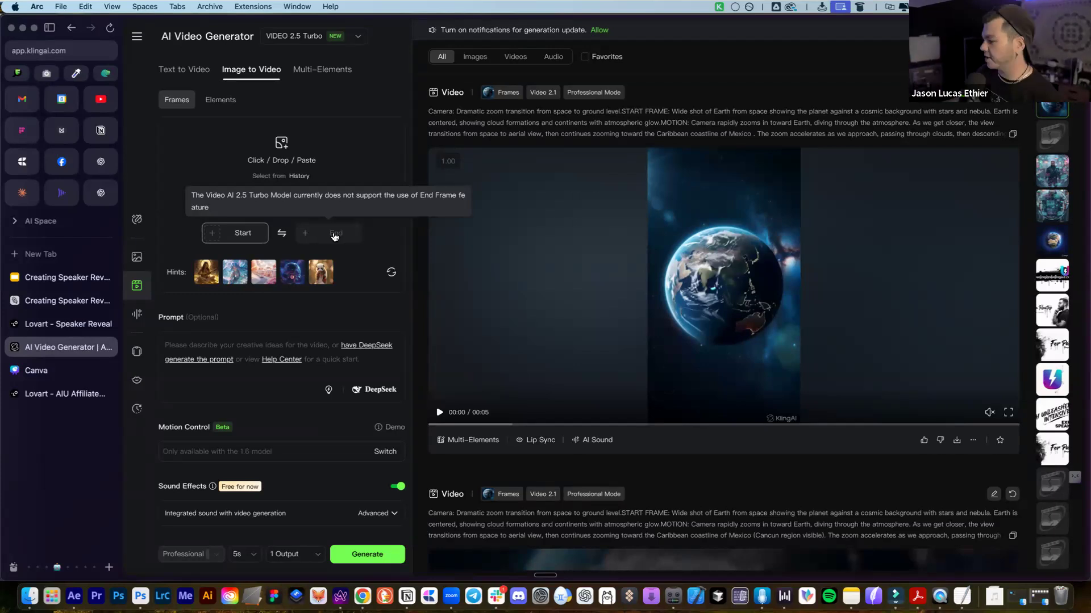
{"action": "left_click", "coordinate": [310, 41]}
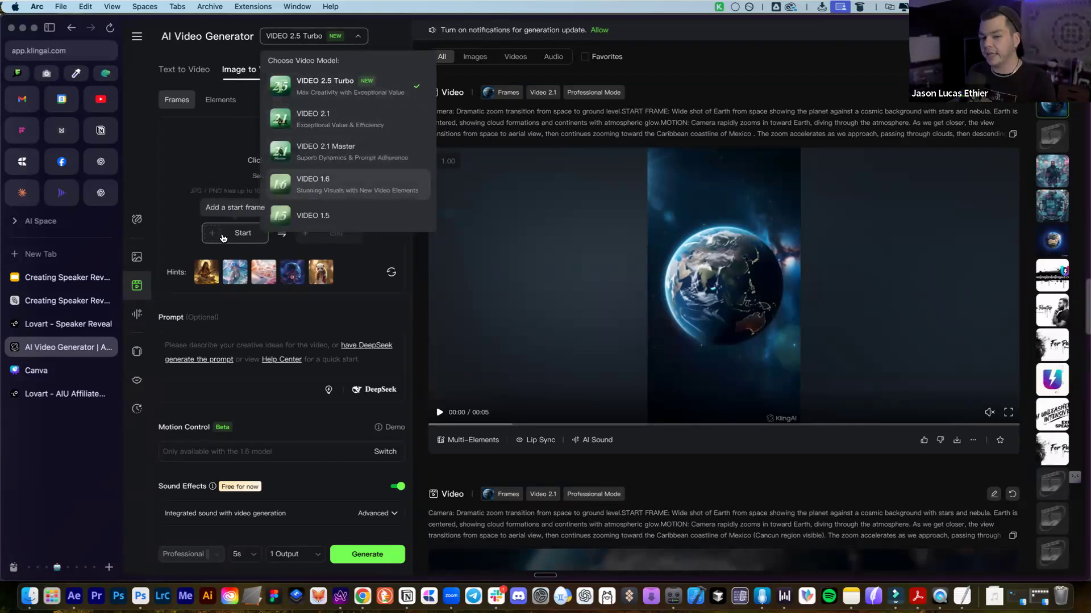
{"action": "left_click", "coordinate": [361, 122]}
{"action": "left_click", "coordinate": [327, 36]}
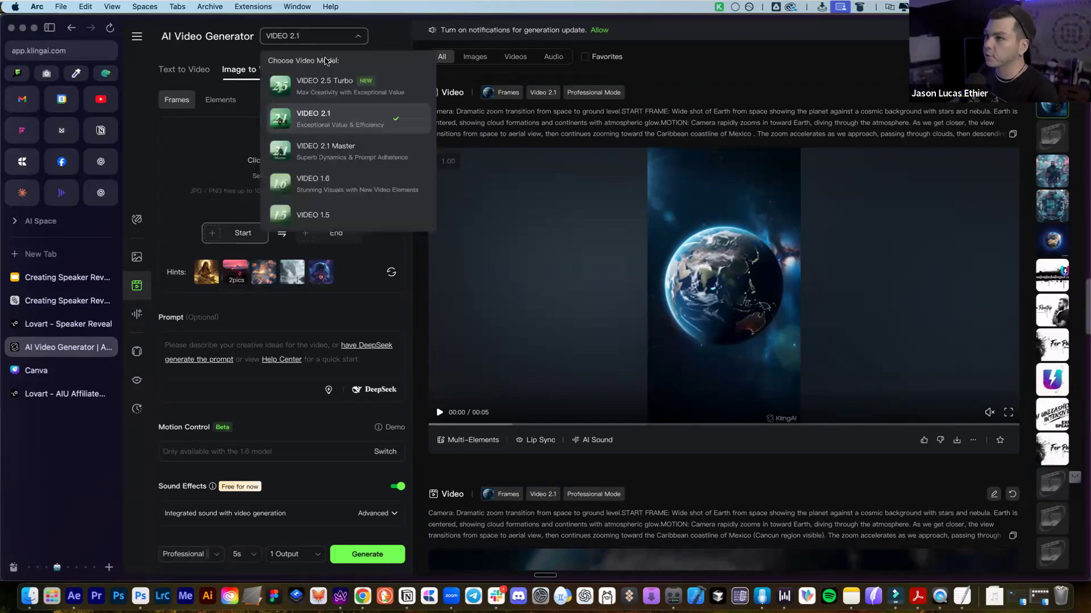
{"action": "left_click", "coordinate": [226, 133]}
{"action": "left_click", "coordinate": [246, 232]}
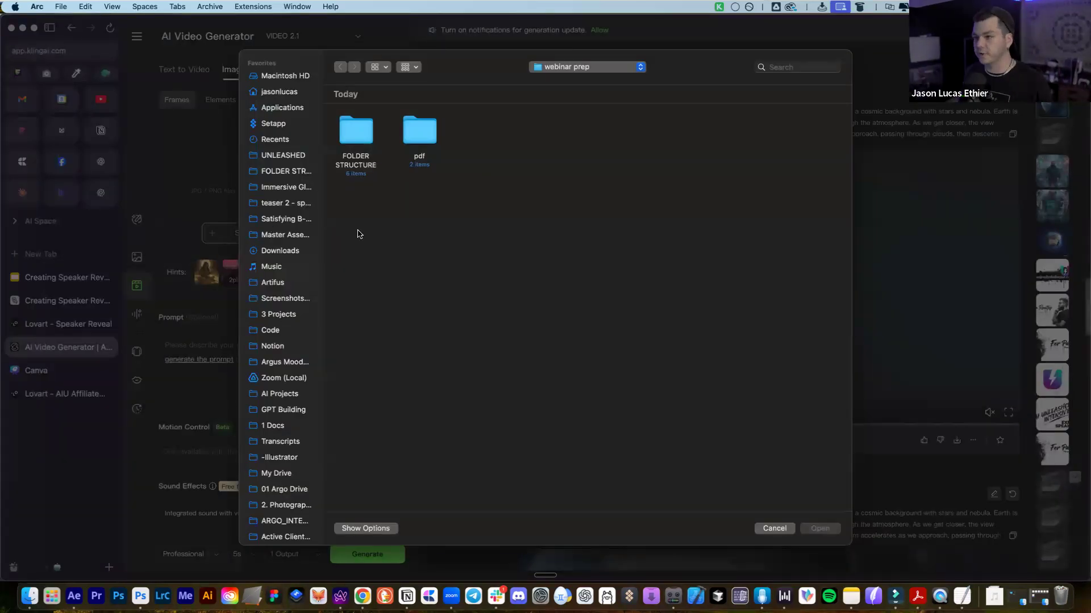
Sort FOLDER STRUCTURE by name, open 4-FINAL IMAGES, and upload 1.png as the start frame
{"action": "double_click", "coordinate": [357, 132]}
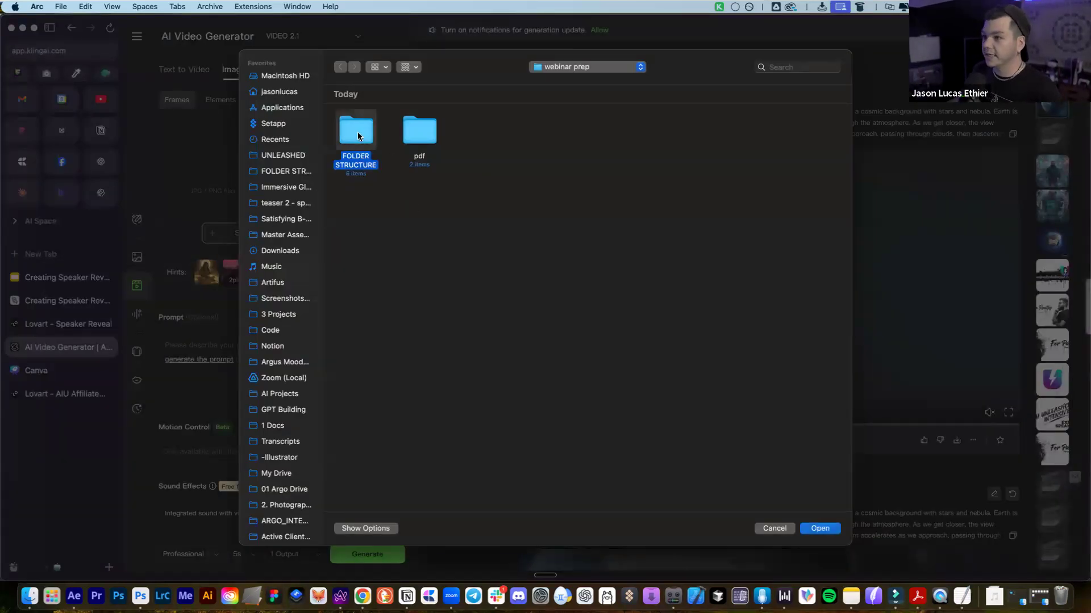
{"action": "right_click", "coordinate": [518, 233]}
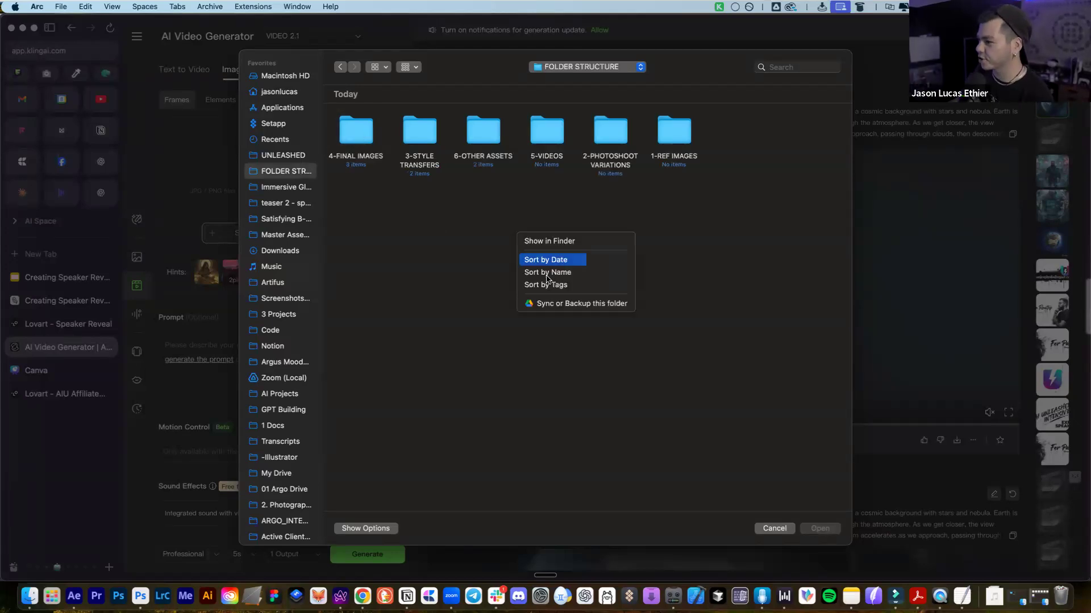
{"action": "left_click", "coordinate": [545, 278]}
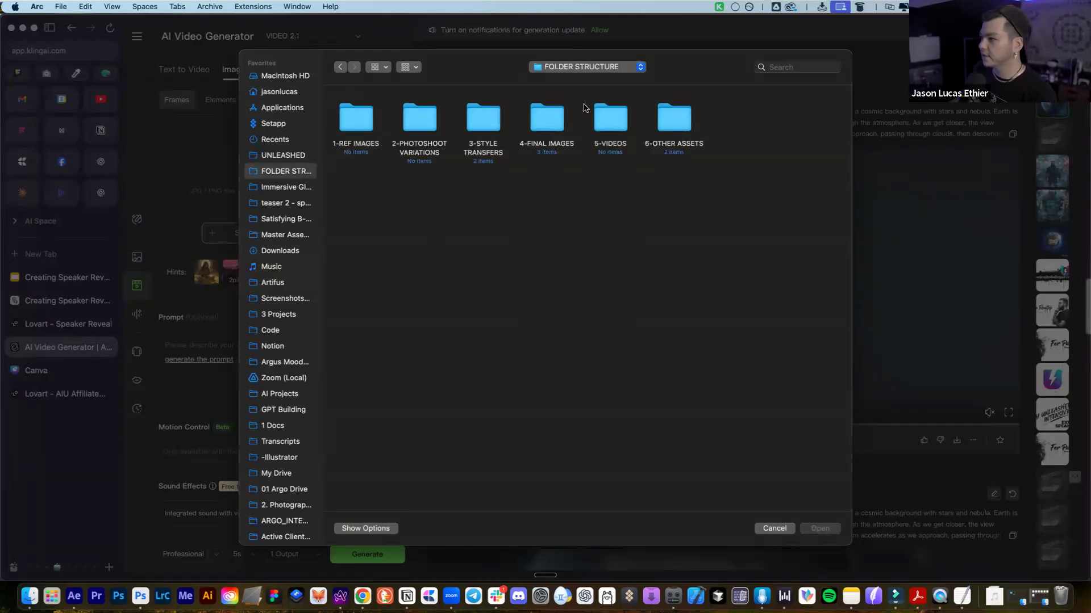
{"action": "double_click", "coordinate": [555, 115]}
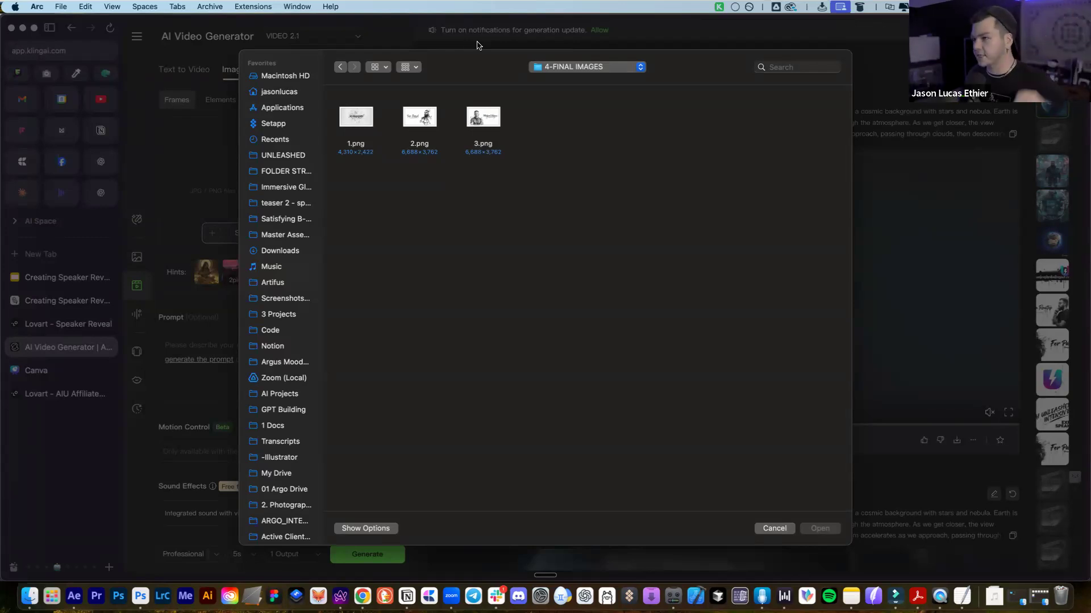
{"action": "left_click", "coordinate": [356, 118]}
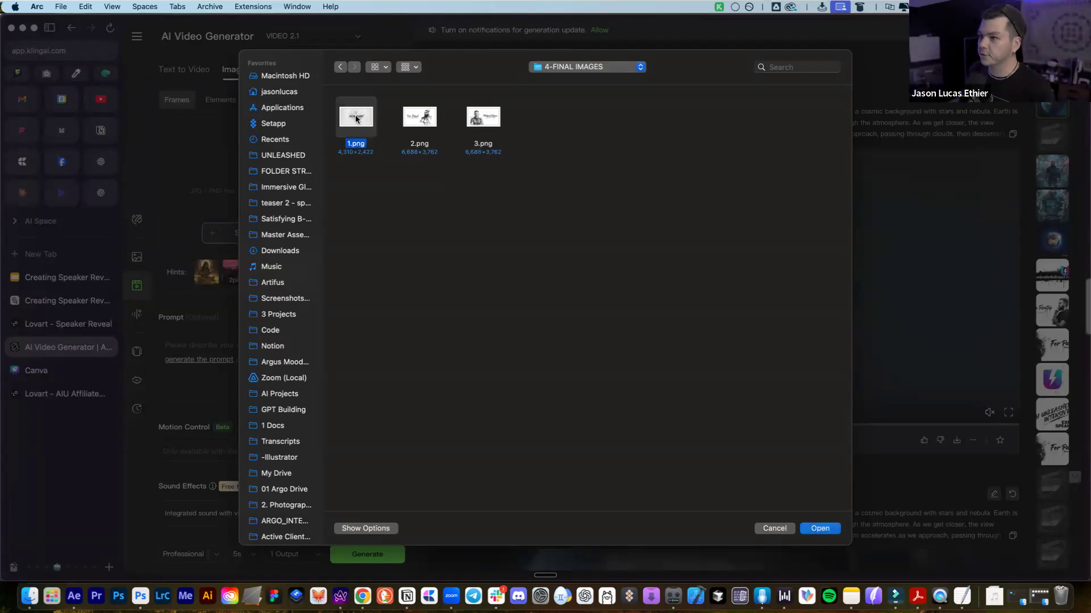
{"action": "key", "text": "Return"}
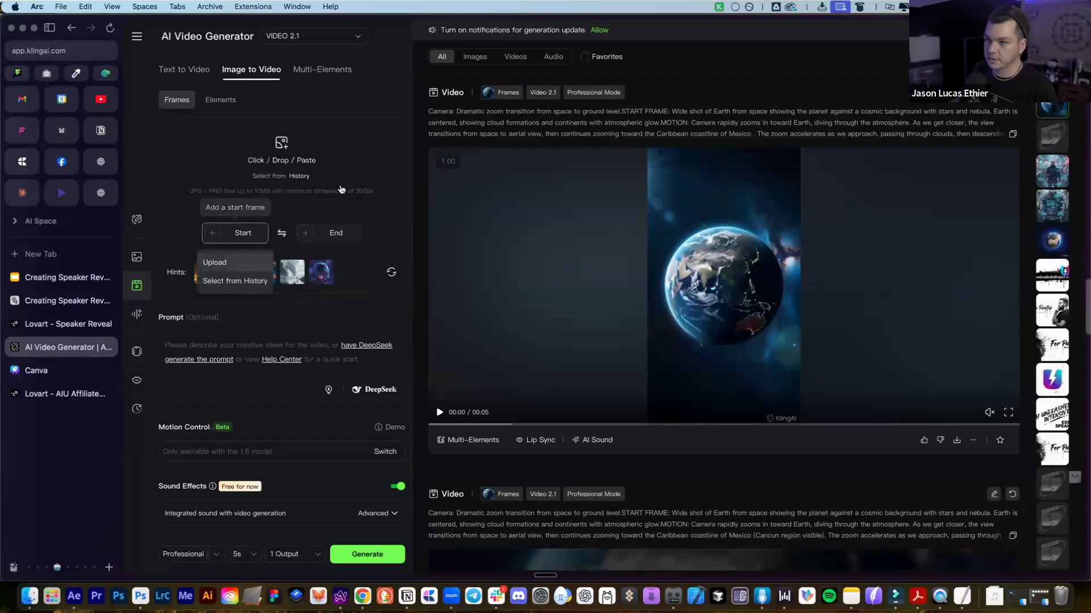
{"action": "left_click", "coordinate": [237, 262]}
{"action": "left_click", "coordinate": [363, 121]}
{"action": "key", "text": "Return"}
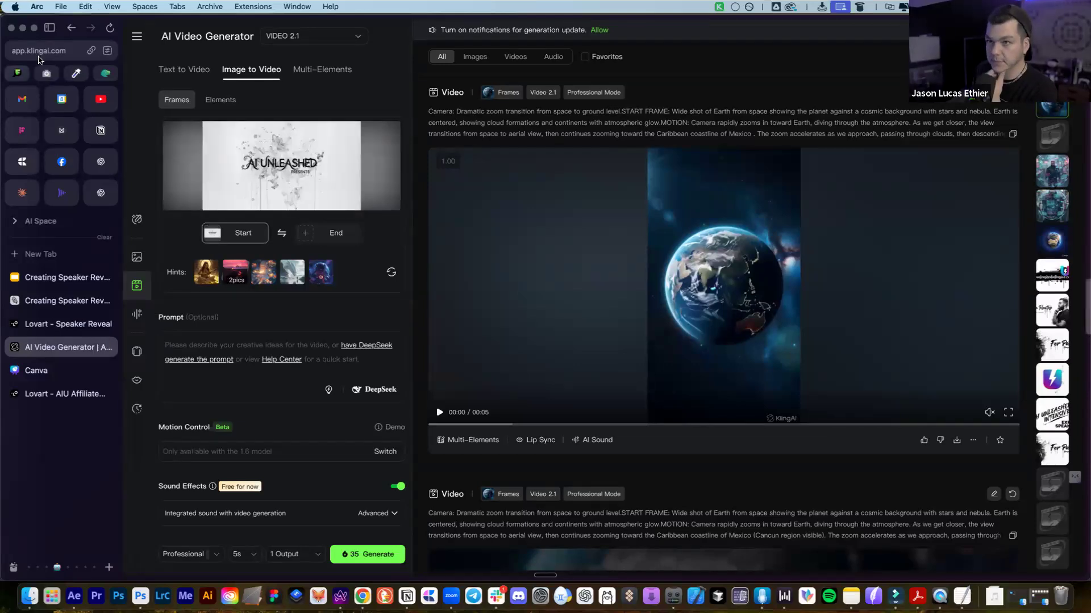
Upload 2.png from 4-FINAL IMAGES as the Kling end frame after the title start frame
{"action": "left_click", "coordinate": [57, 51]}
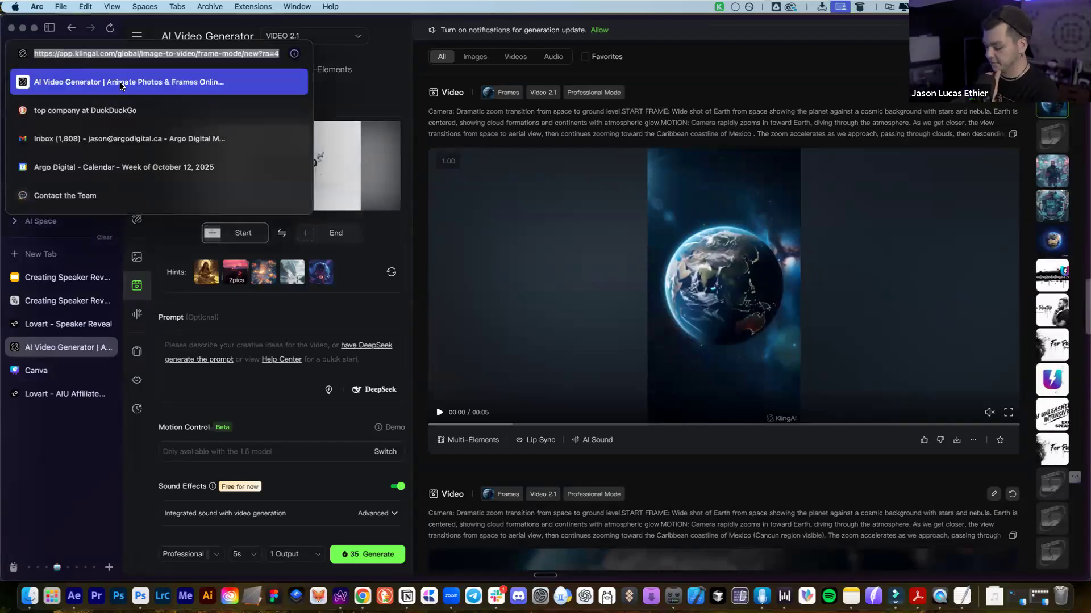
{"action": "left_click", "coordinate": [67, 433]}
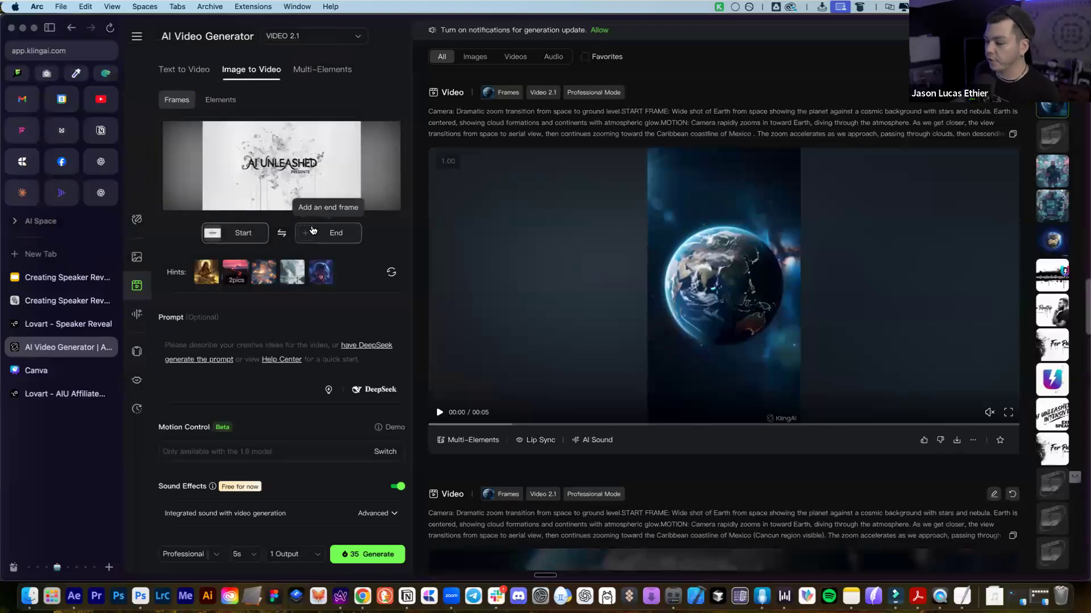
{"action": "left_click", "coordinate": [312, 233]}
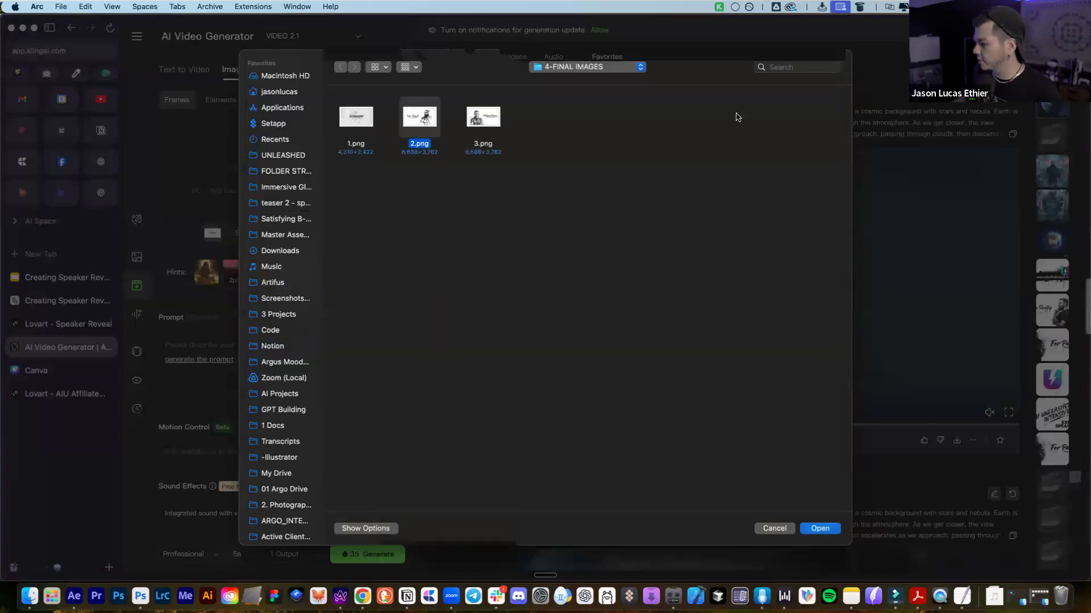
{"action": "left_click", "coordinate": [825, 530]}
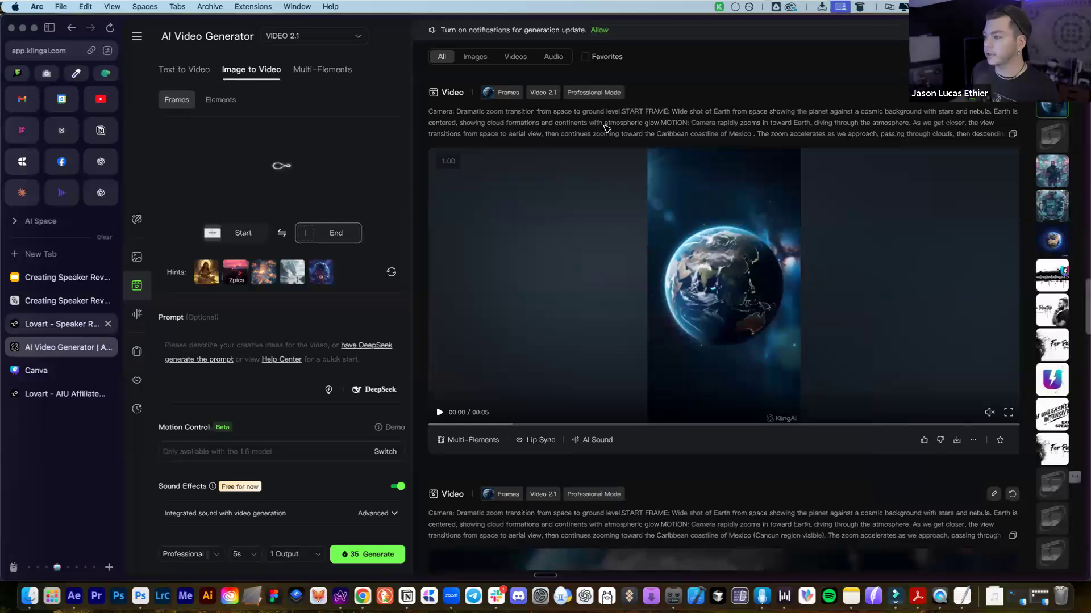
Review the two speaker frames on the Lovart storyboard, glance at Kling, and return to Lovart
{"action": "left_click", "coordinate": [61, 324]}
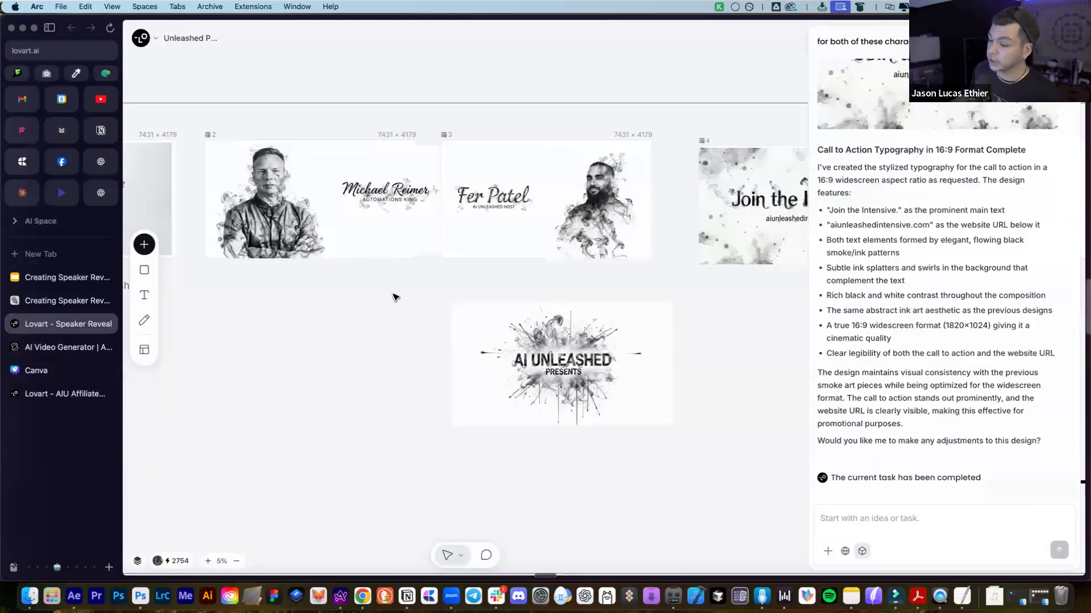
{"action": "left_click", "coordinate": [273, 207]}
{"action": "left_click", "coordinate": [461, 239]}
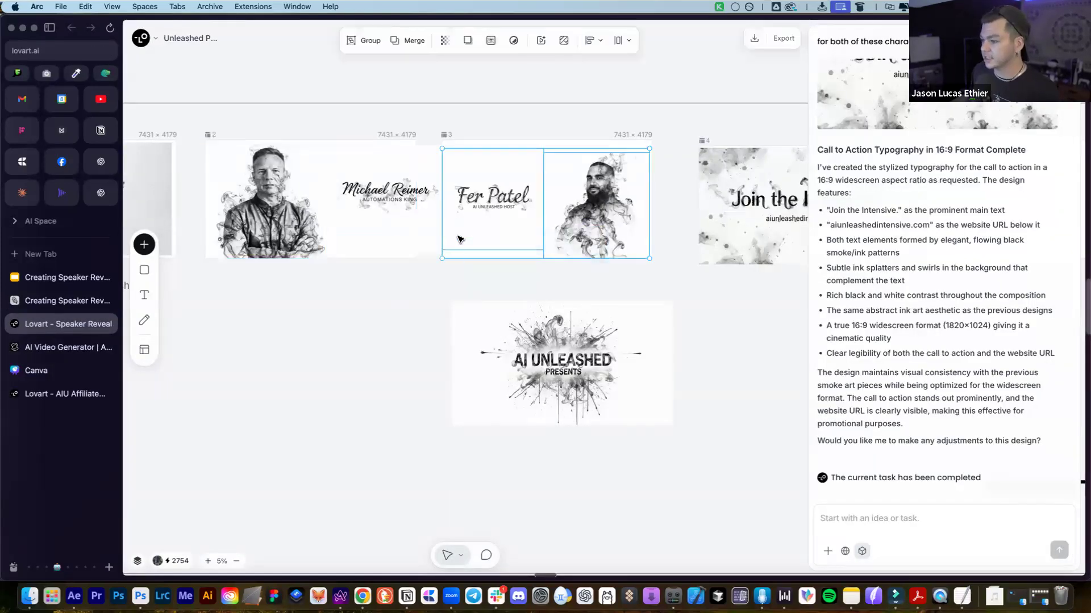
{"action": "key", "text": "Escape"}
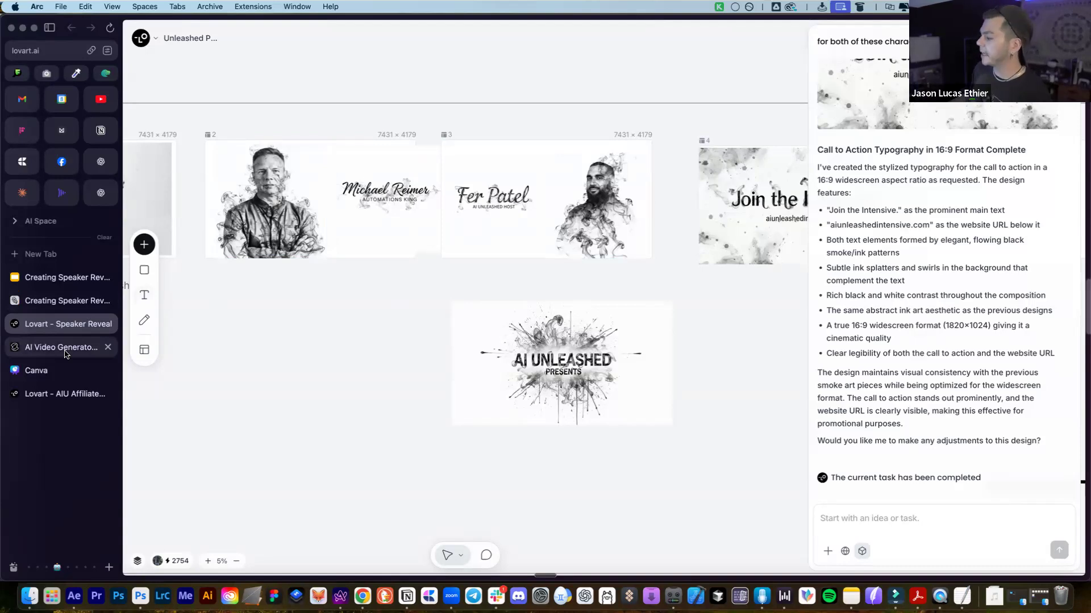
{"action": "left_click", "coordinate": [65, 354]}
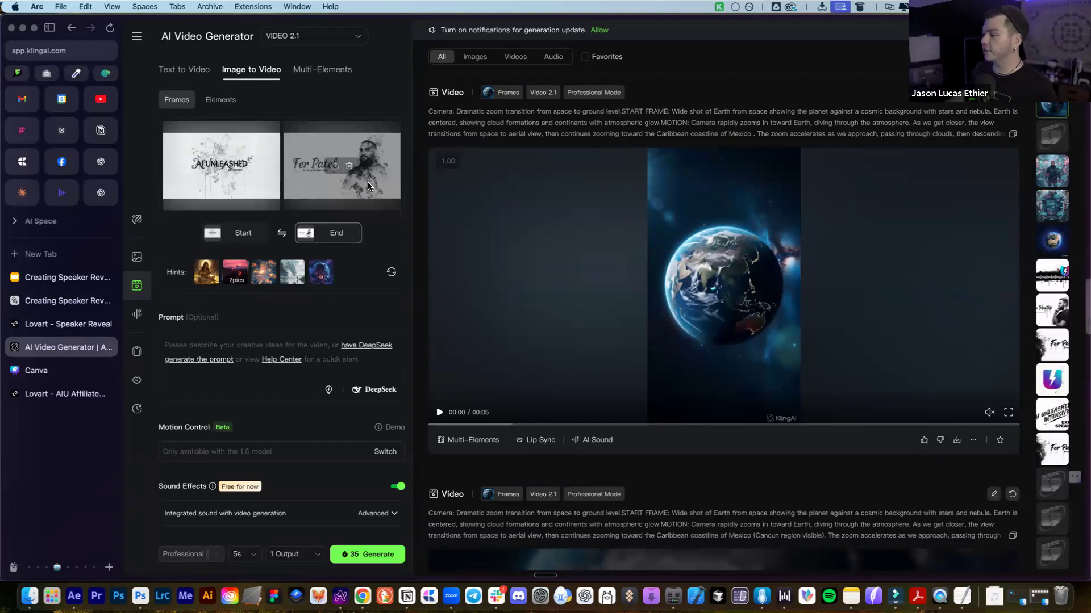
{"action": "left_click", "coordinate": [67, 323]}
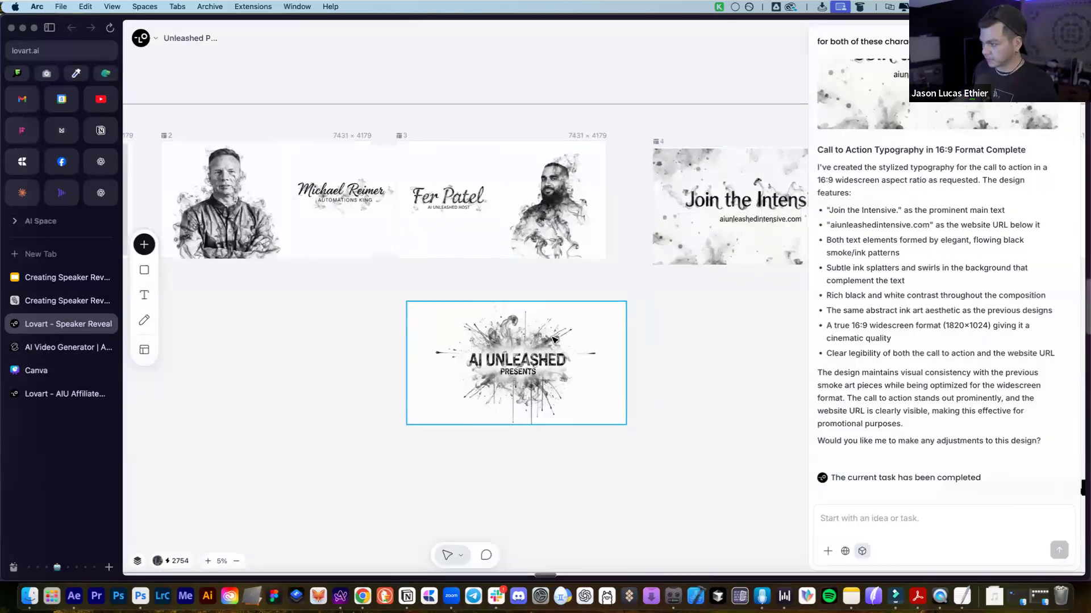
Find and select the Step 3 style-transfer prompt on the Lovart board
{"action": "scroll", "coordinate": [648, 327], "scroll_direction": "right", "scroll_amount": 3}
{"action": "scroll", "coordinate": [633, 335], "scroll_direction": "down", "scroll_amount": 2}
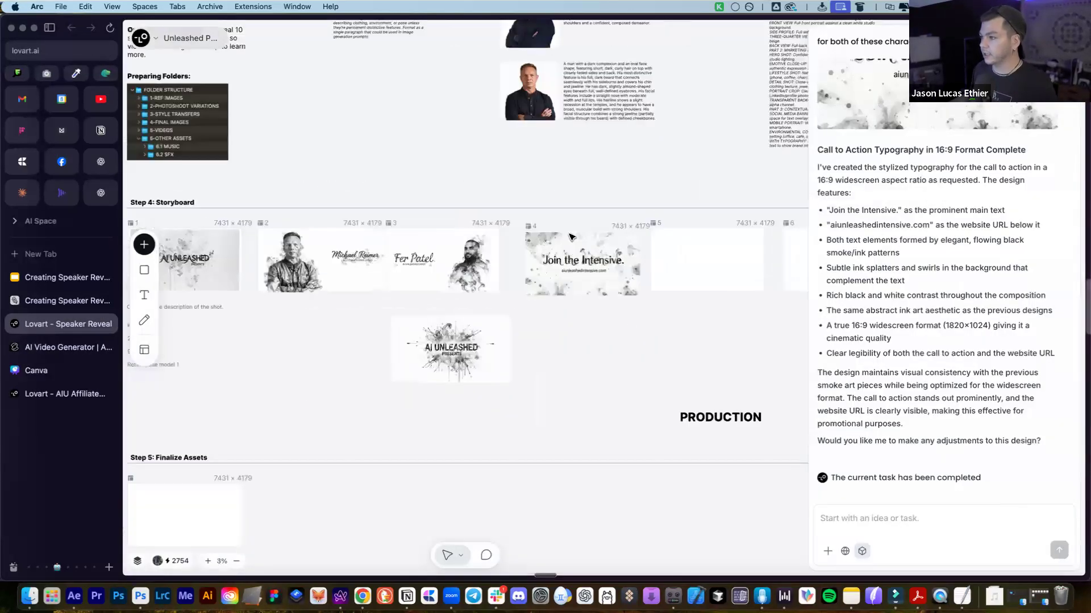
{"action": "scroll", "coordinate": [588, 261], "scroll_direction": "up", "scroll_amount": 10}
{"action": "scroll", "coordinate": [730, 400], "scroll_direction": "right", "scroll_amount": 5}
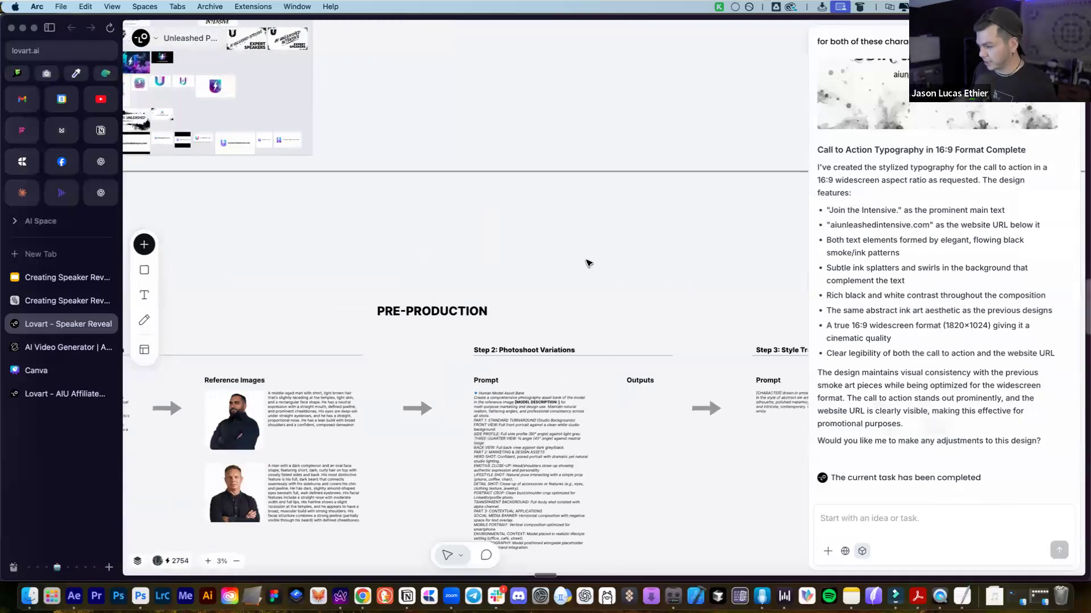
{"action": "scroll", "coordinate": [730, 401], "scroll_direction": "right", "scroll_amount": 2}
{"action": "left_click", "coordinate": [687, 398]}
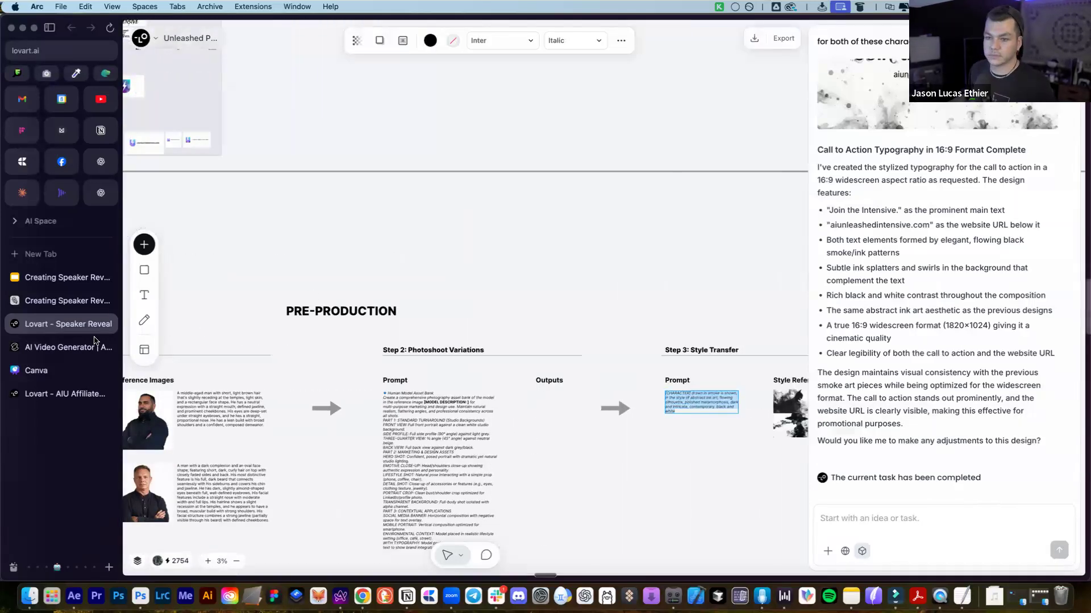
Paste the smoke ink-art prompt into Kling's prompt box and keep the video length at 5s
{"action": "left_click", "coordinate": [94, 344]}
{"action": "type", "text": "[CHARACTER] drawn in smoke is shown, in the style of abstract ink art, flowing silhouette, polished metamorphosis, dark and intricate, contemporary. black and white"}
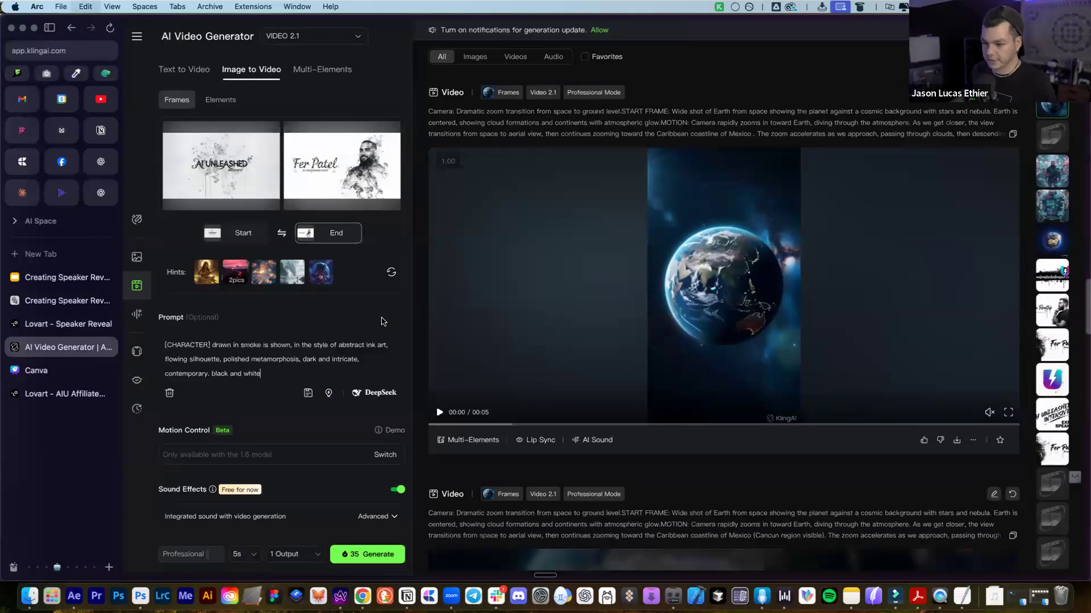
{"action": "scroll", "coordinate": [222, 215], "scroll_direction": "down", "scroll_amount": 1}
{"action": "left_click", "coordinate": [220, 216]}
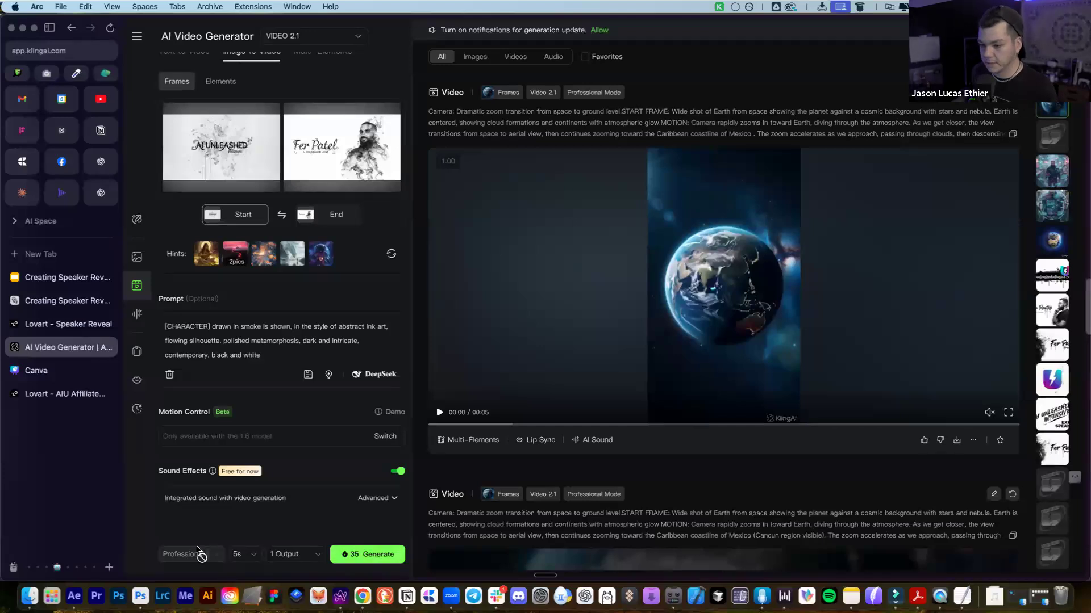
{"action": "left_click", "coordinate": [252, 554]}
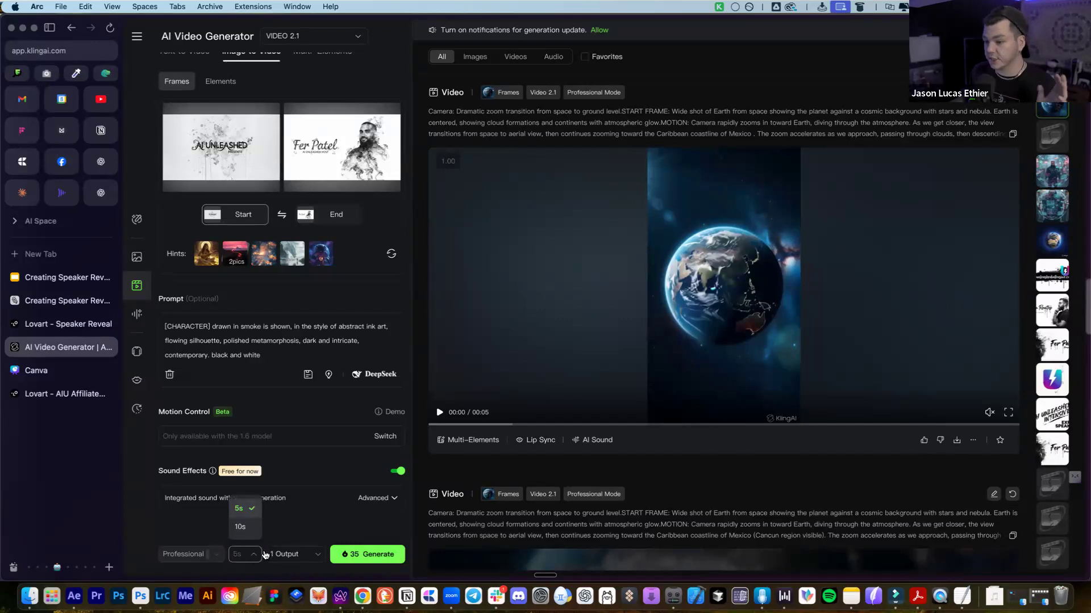
{"action": "left_click", "coordinate": [305, 522]}
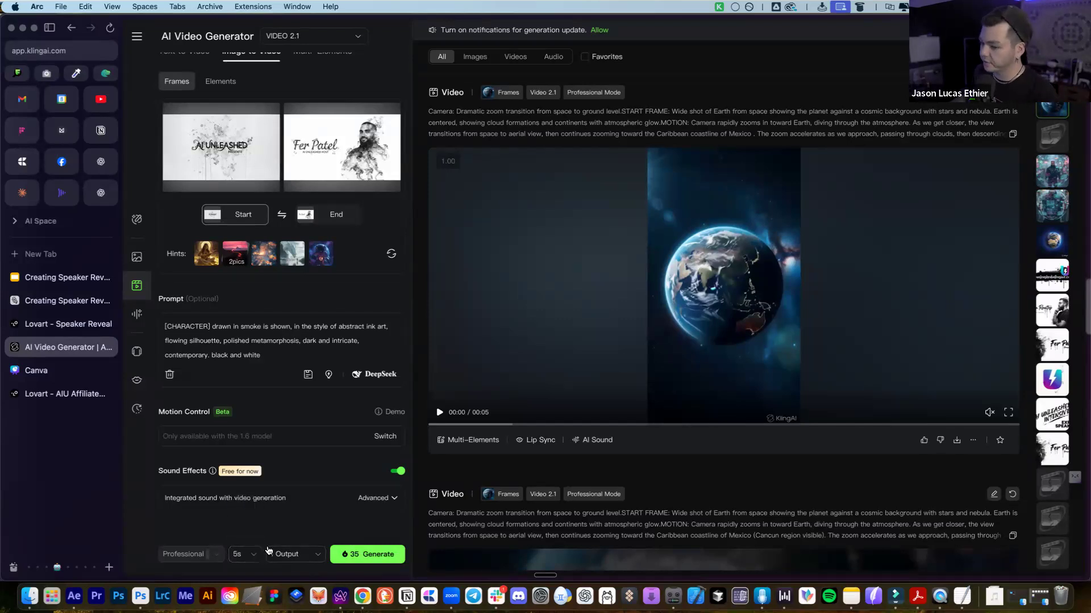
Generate the title-to-speaker smoke transition video, then look over the Lovart storyboard
{"action": "left_click", "coordinate": [375, 558]}
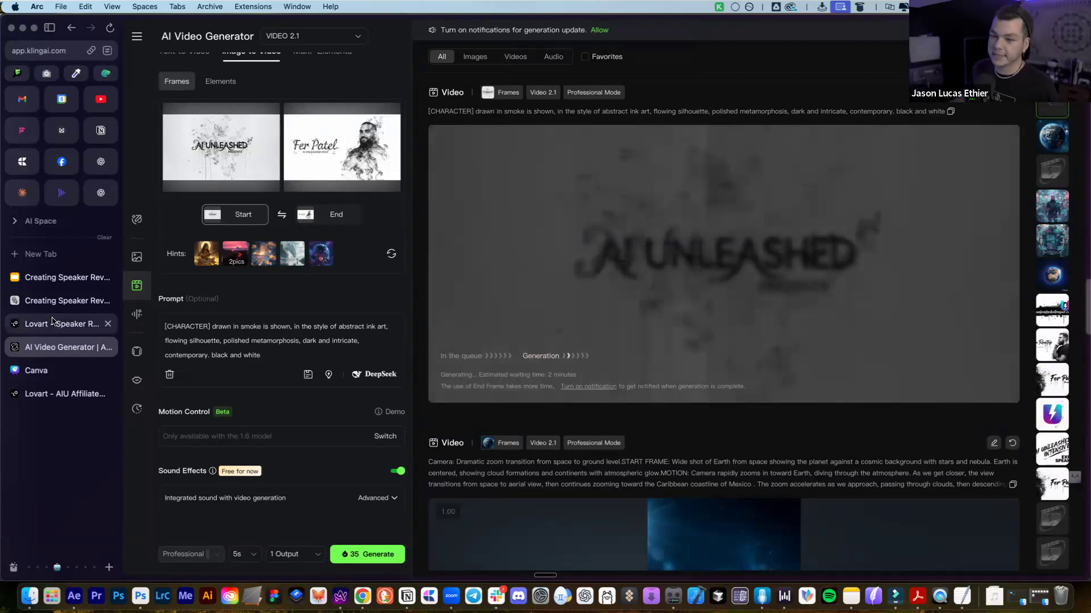
{"action": "left_click", "coordinate": [51, 325]}
{"action": "scroll", "coordinate": [433, 468], "scroll_direction": "down", "scroll_amount": 5}
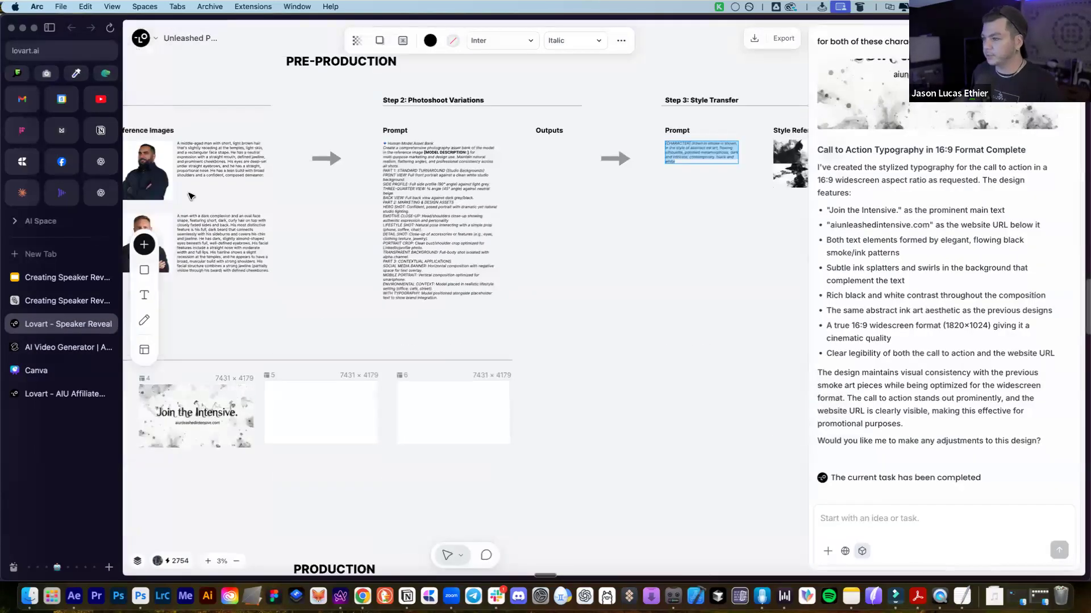
{"action": "scroll", "coordinate": [267, 248], "scroll_direction": "left", "scroll_amount": 4}
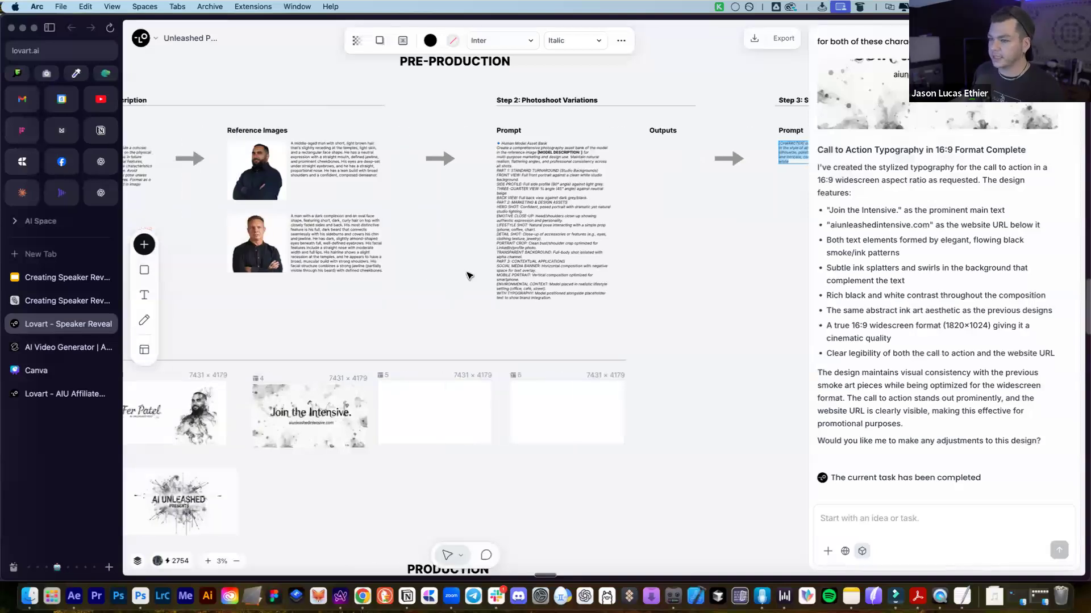
Switch between the Phase 1 slides, Lovart storyboard and Kling to check generation progress
{"action": "left_click", "coordinate": [69, 306]}
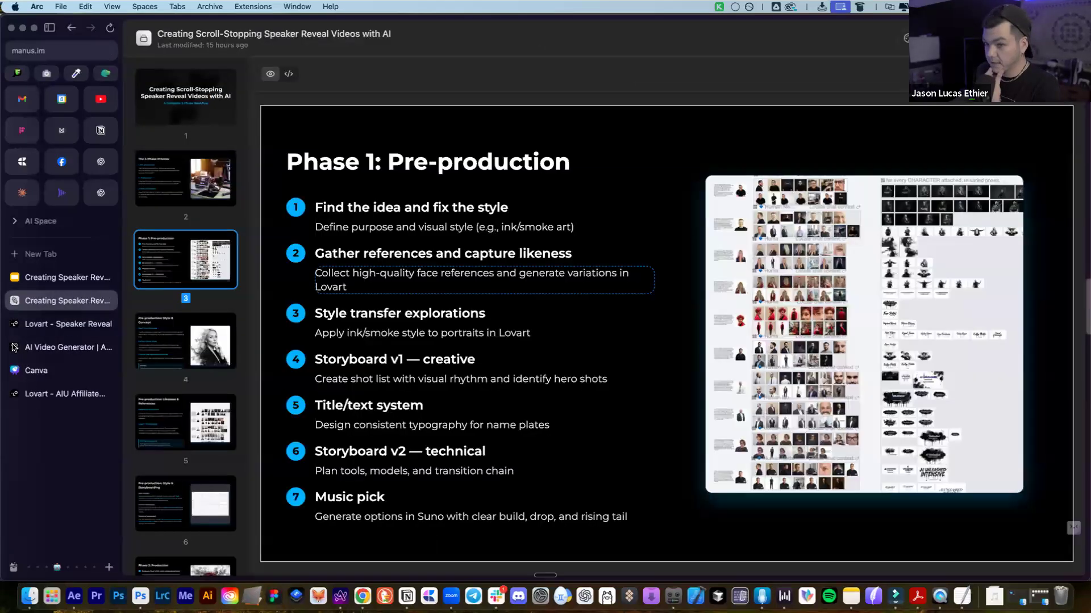
{"action": "left_click", "coordinate": [15, 348]}
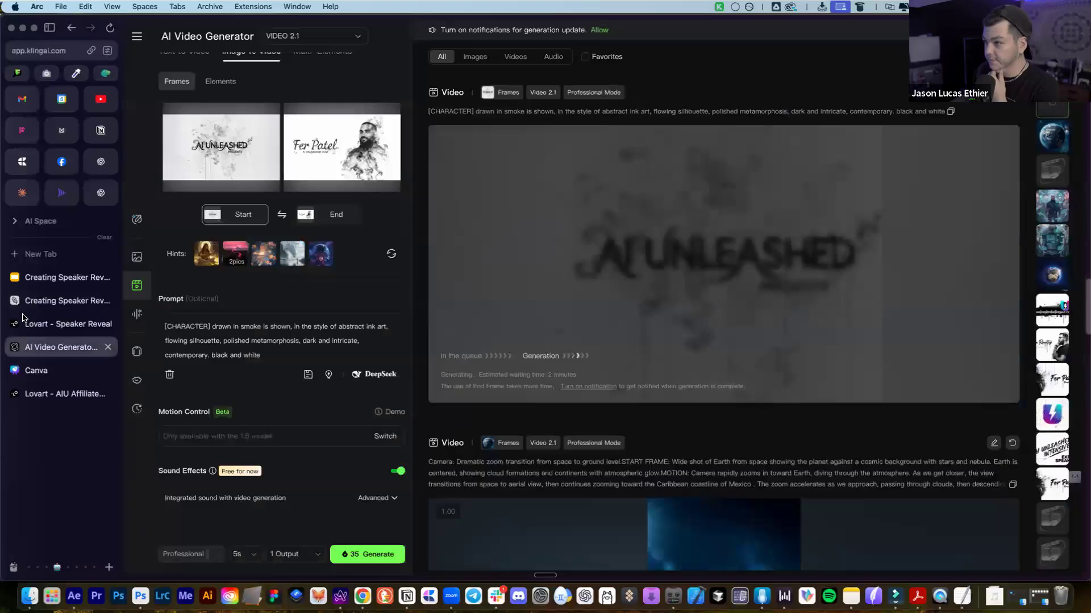
{"action": "left_click", "coordinate": [34, 306]}
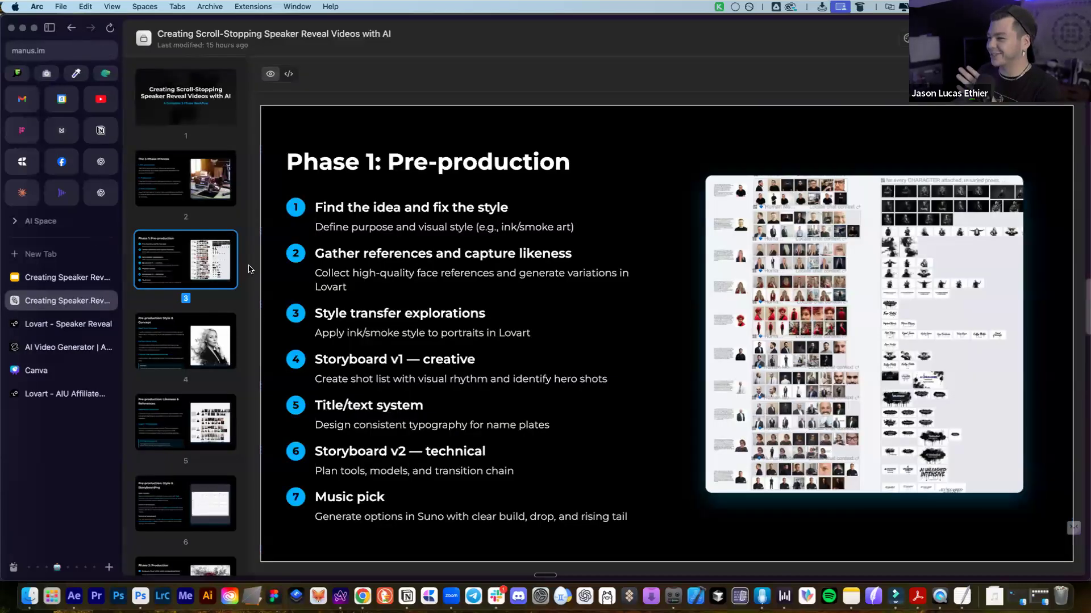
{"action": "left_click", "coordinate": [26, 324]}
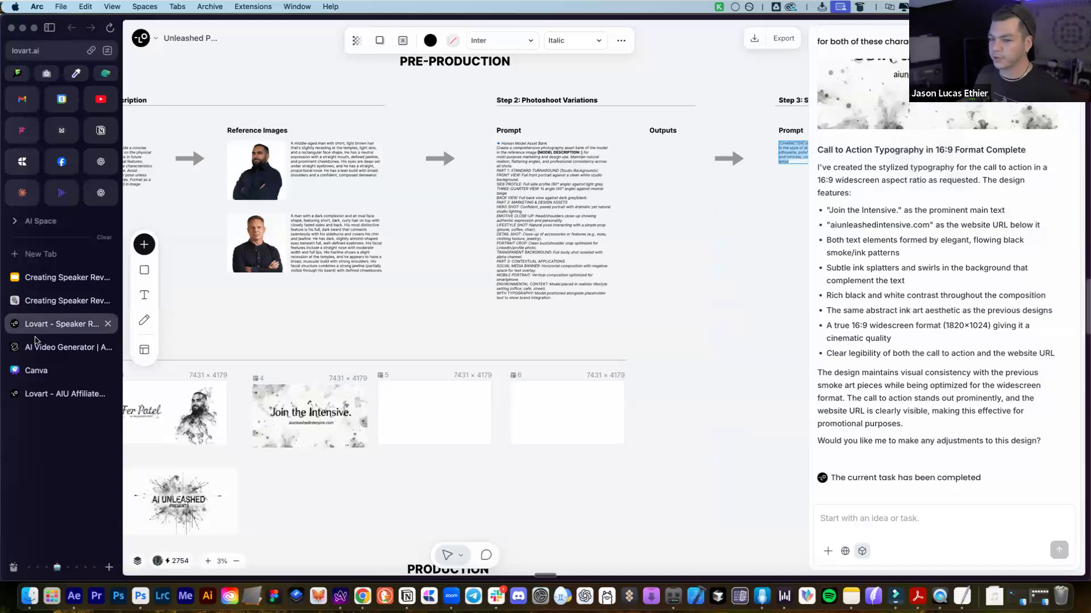
{"action": "left_click", "coordinate": [34, 347]}
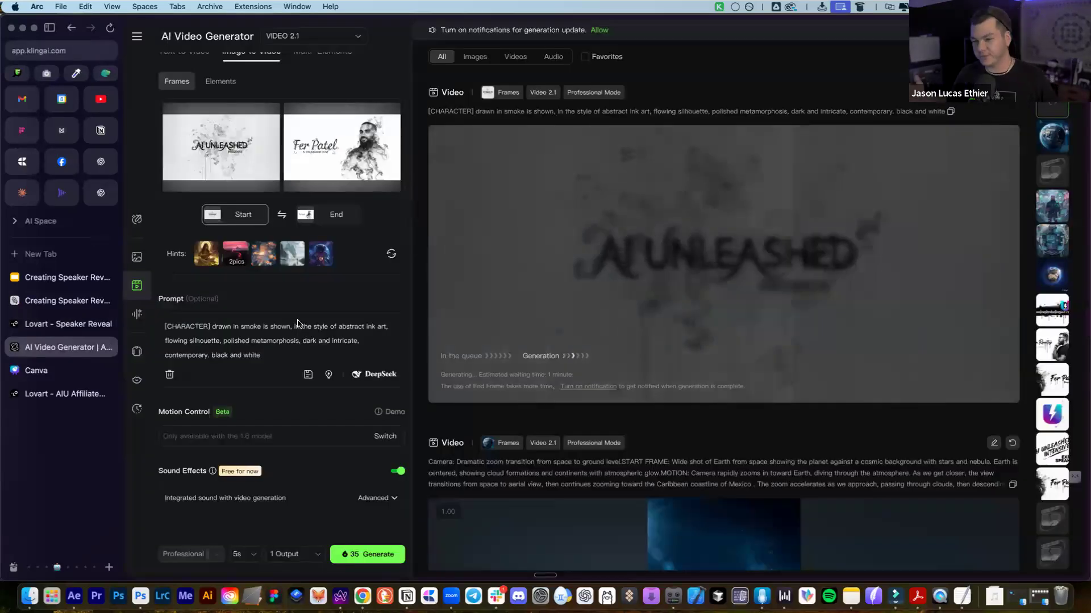
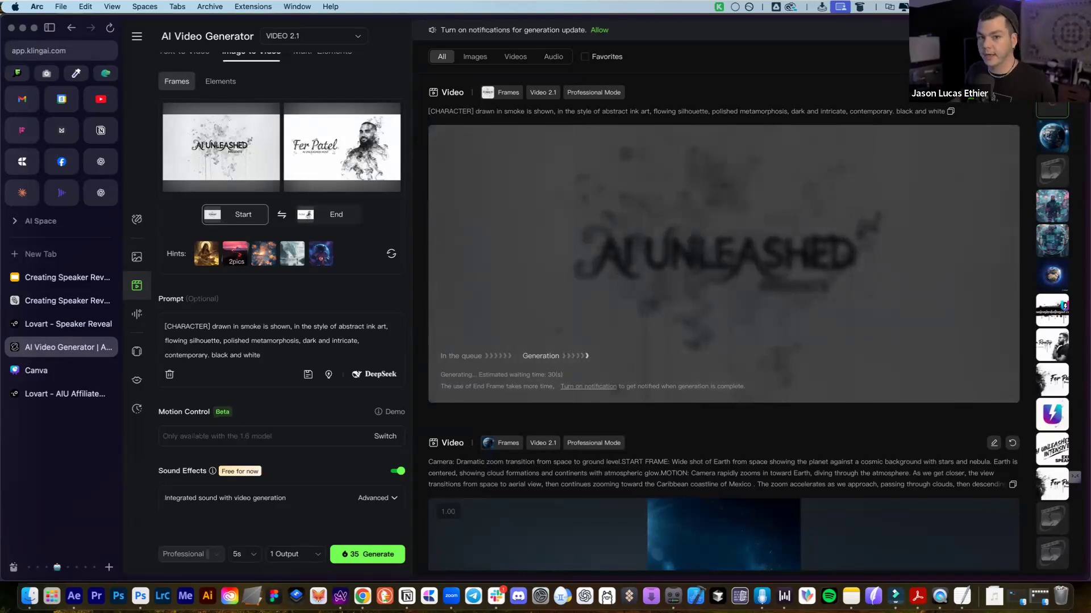
Maximize the empty untitled Filmora project, then lower its window to reveal the Kling page
{"action": "left_click_drag", "start_coordinate": [522, 220], "coordinate": [653, 7]}
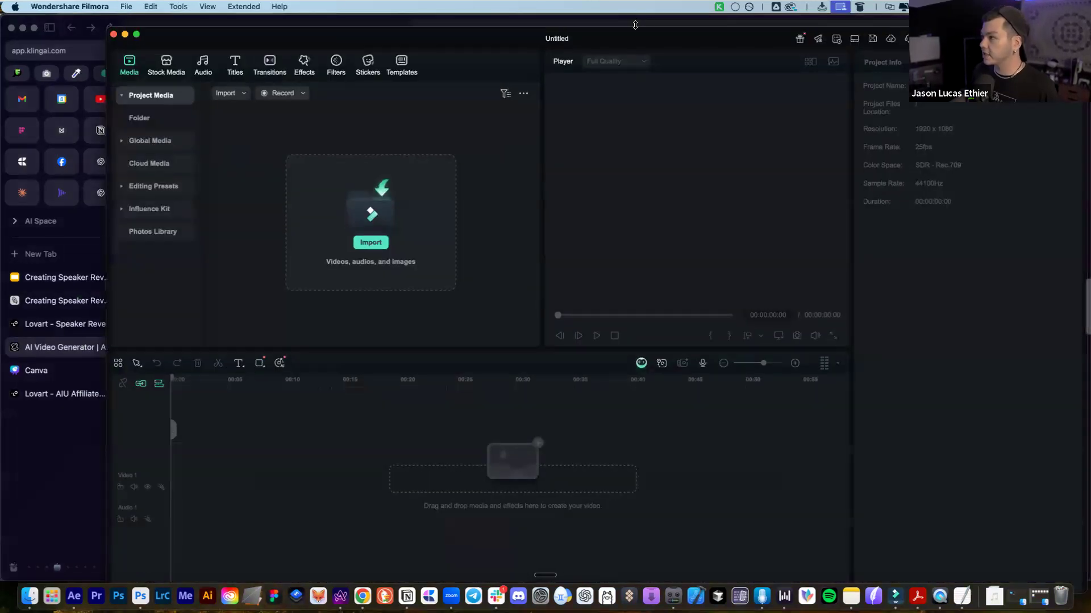
{"action": "double_click", "coordinate": [596, 41]}
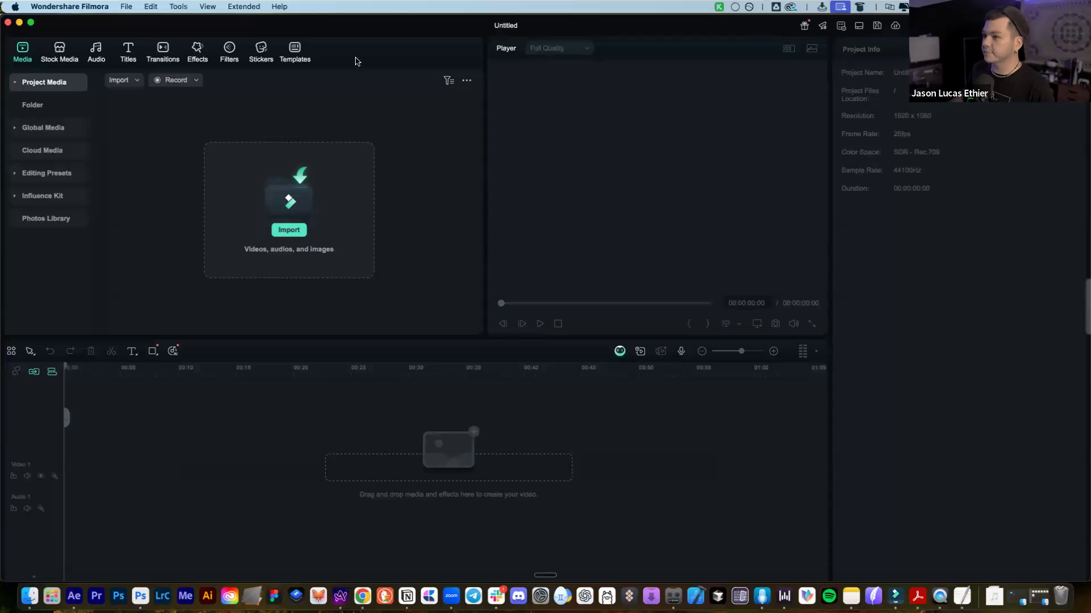
{"action": "left_click_drag", "start_coordinate": [425, 23], "coordinate": [412, 355]}
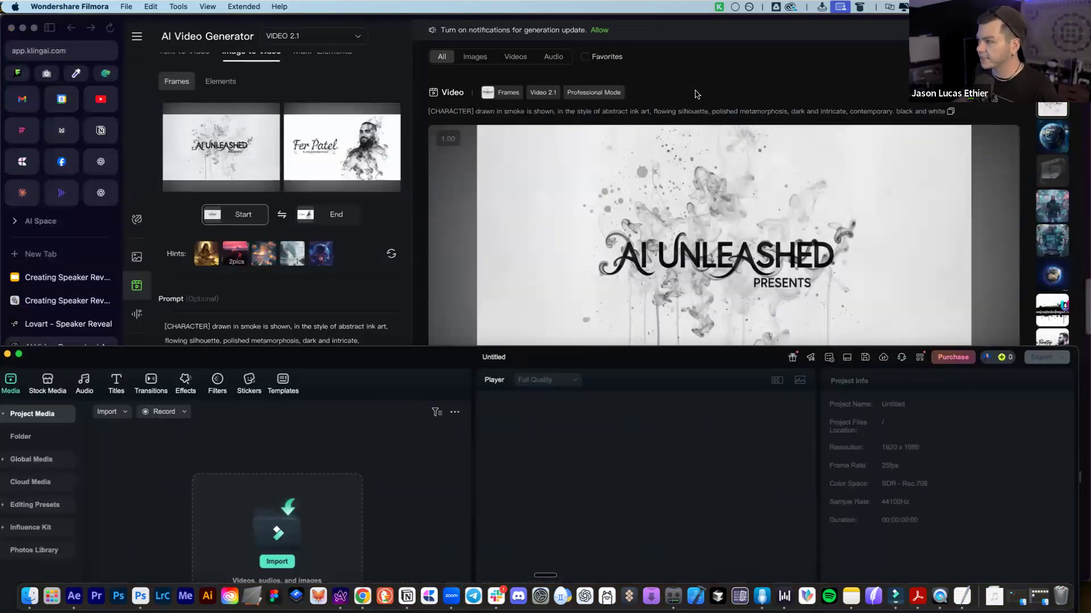
Play back the generated AI Unleashed smoke transition video in Kling
{"action": "left_click", "coordinate": [695, 91]}
{"action": "left_click", "coordinate": [440, 390]}
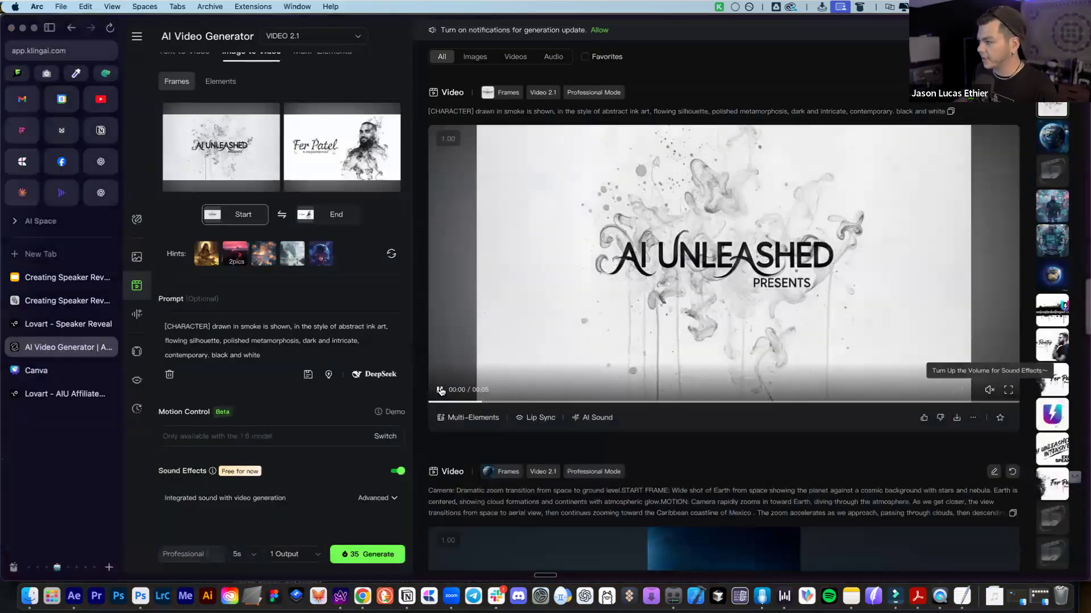
{"action": "left_click", "coordinate": [862, 155]}
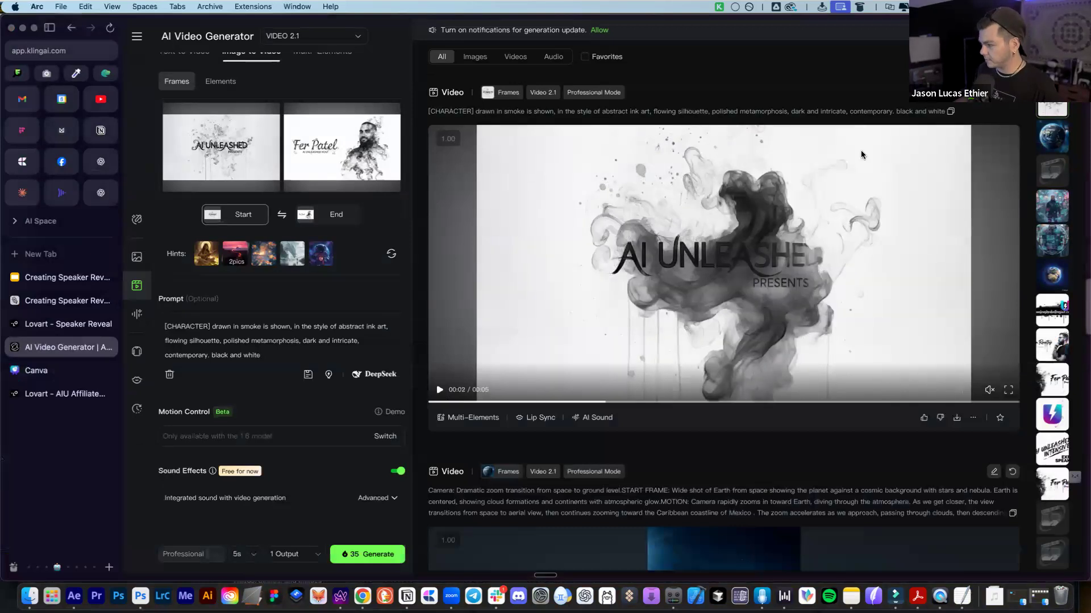
{"action": "left_click", "coordinate": [437, 391]}
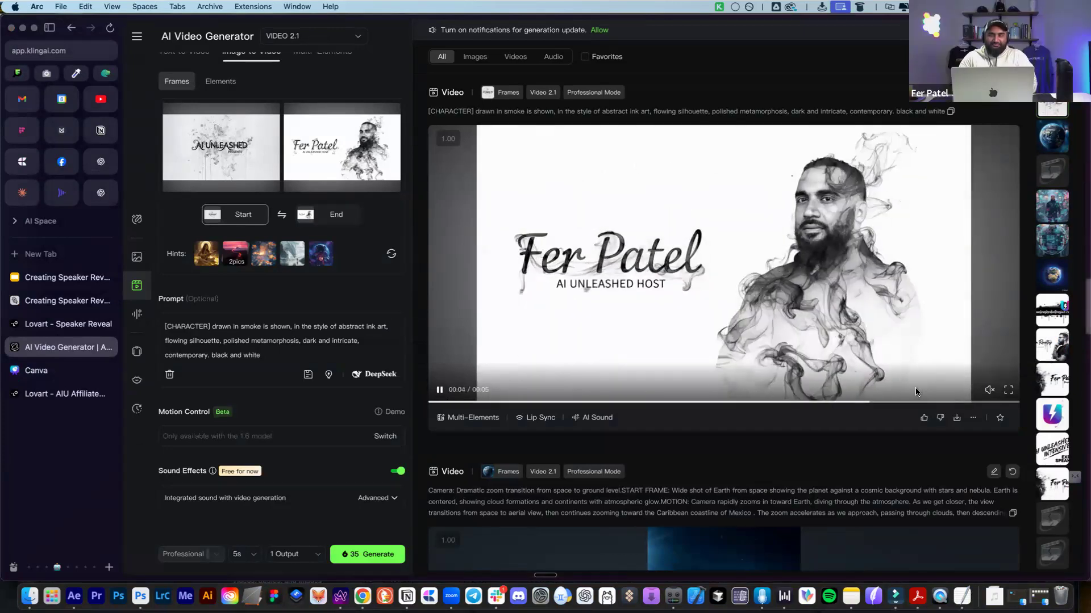
Download the transition video into FOLDER STRUCTURE > 5-VIDEOS as Shot 1
{"action": "left_click", "coordinate": [957, 418]}
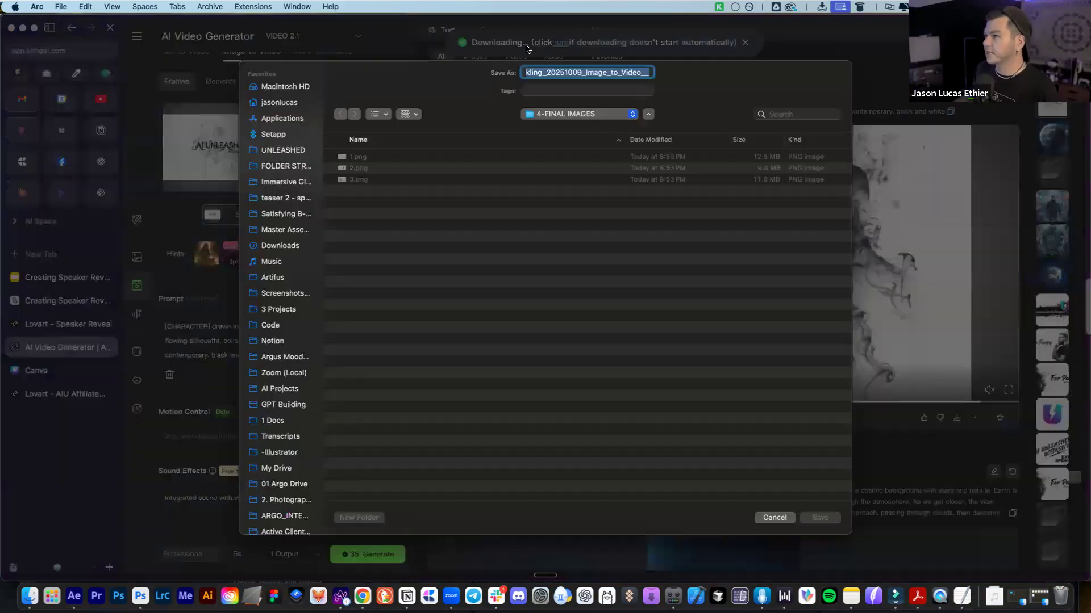
{"action": "left_click", "coordinate": [577, 115]}
{"action": "left_click", "coordinate": [572, 128]}
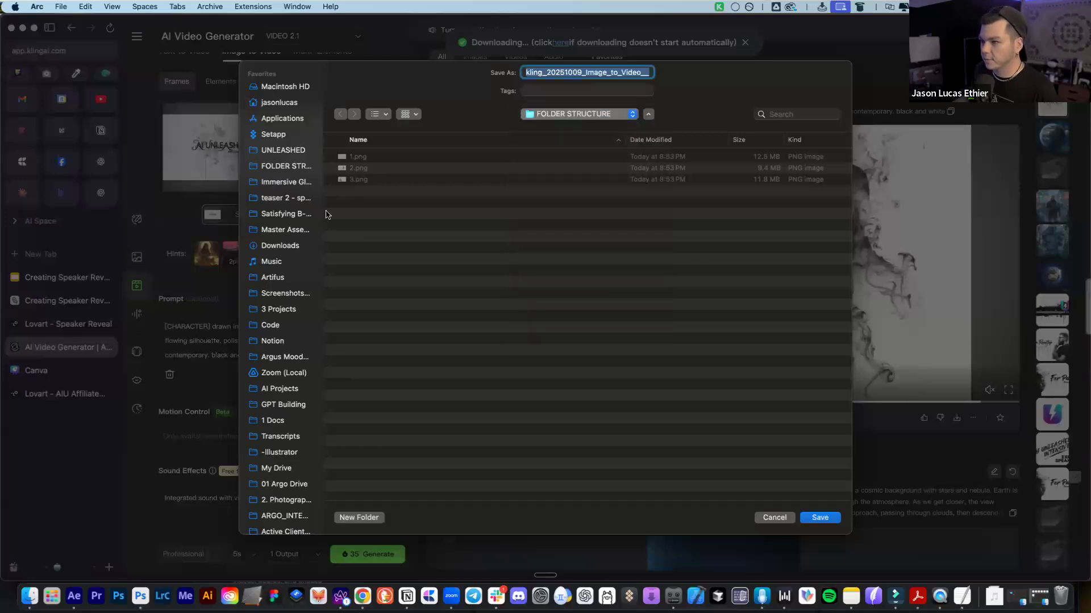
{"action": "left_click", "coordinate": [817, 518]}
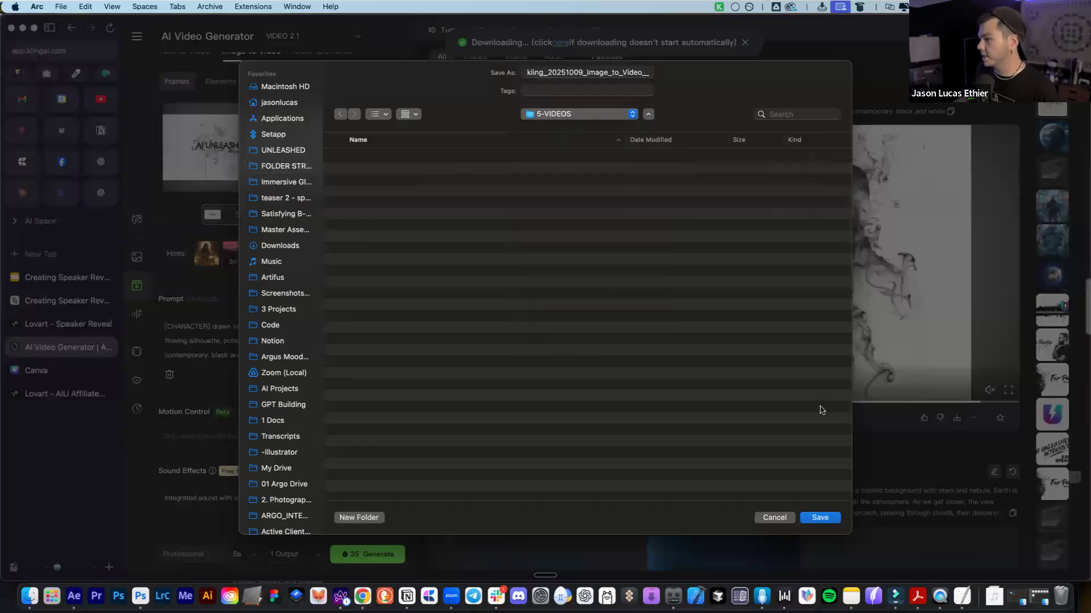
{"action": "double_click", "coordinate": [595, 72]}
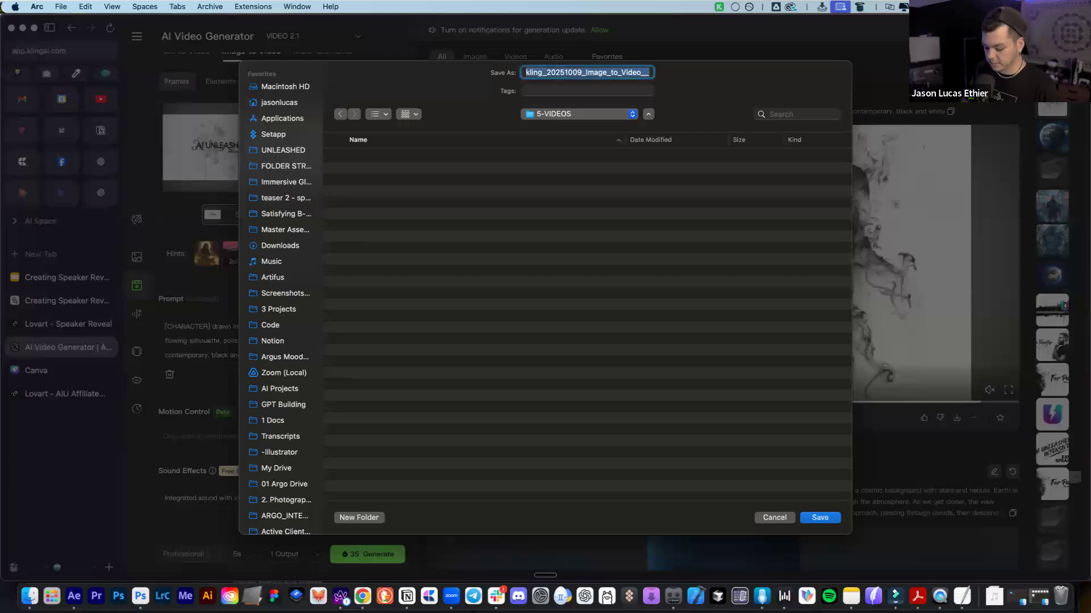
{"action": "type", "text": "Shot 1"}
{"action": "key", "text": "Return"}
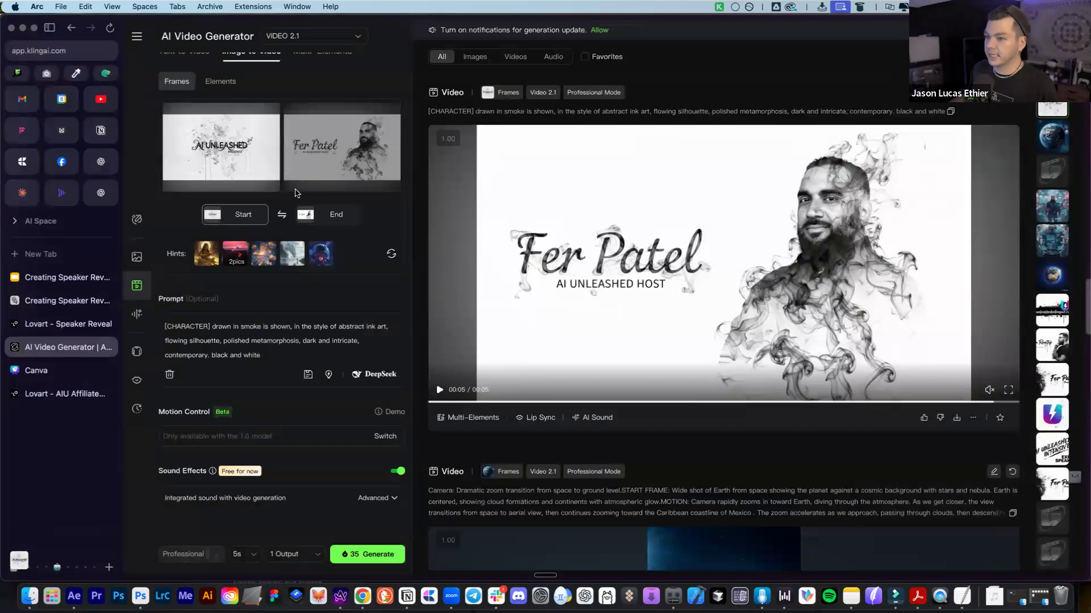
Swap the frames and upload the third image as the new end frame
{"action": "left_click", "coordinate": [281, 216]}
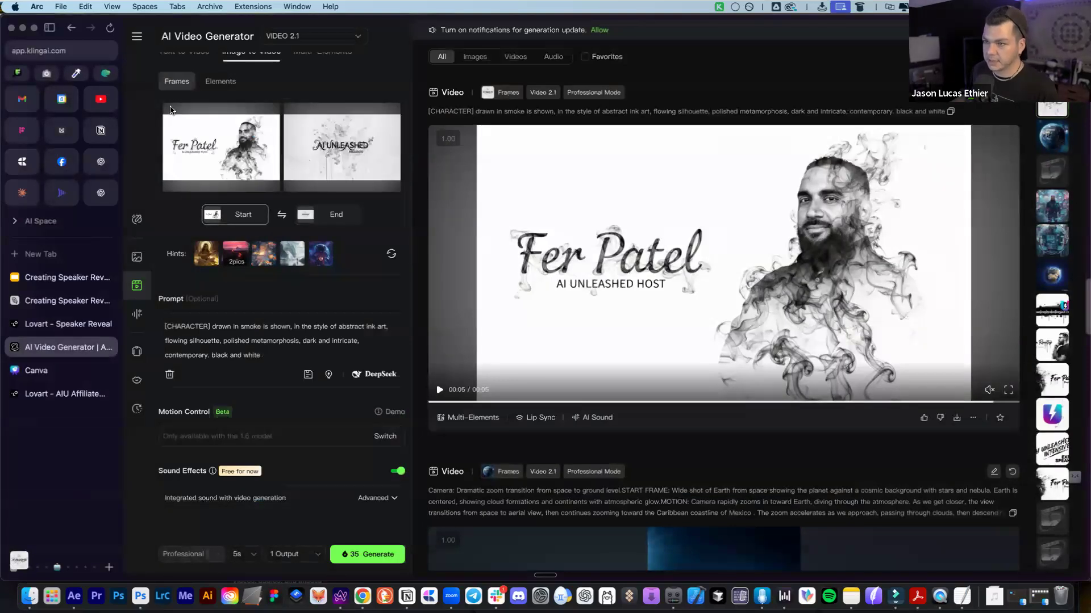
{"action": "left_click", "coordinate": [351, 150]}
{"action": "left_click", "coordinate": [321, 214]}
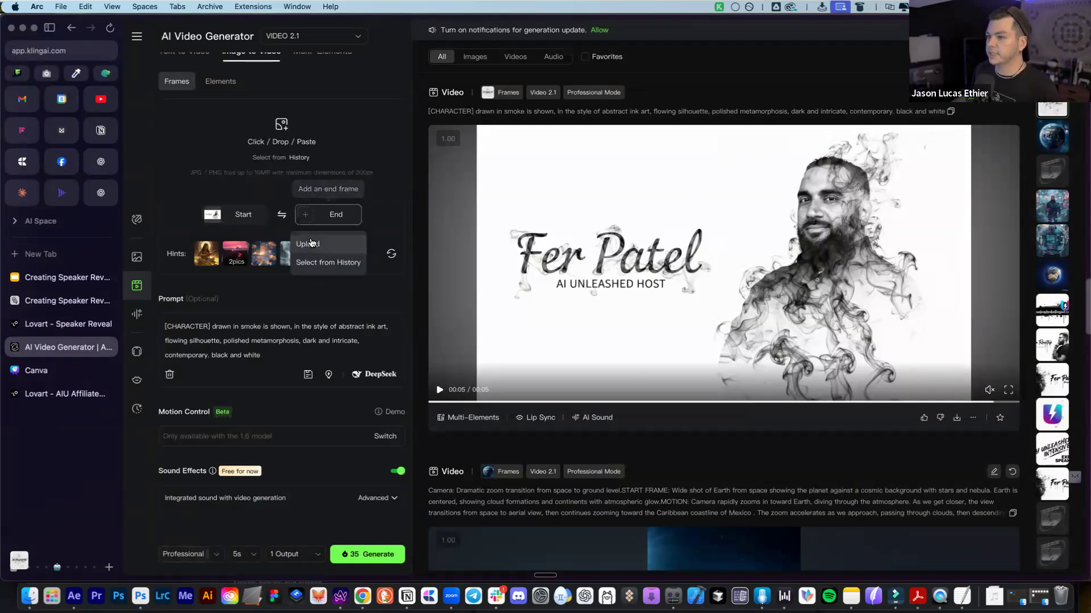
{"action": "left_click", "coordinate": [311, 243]}
{"action": "double_click", "coordinate": [483, 120]}
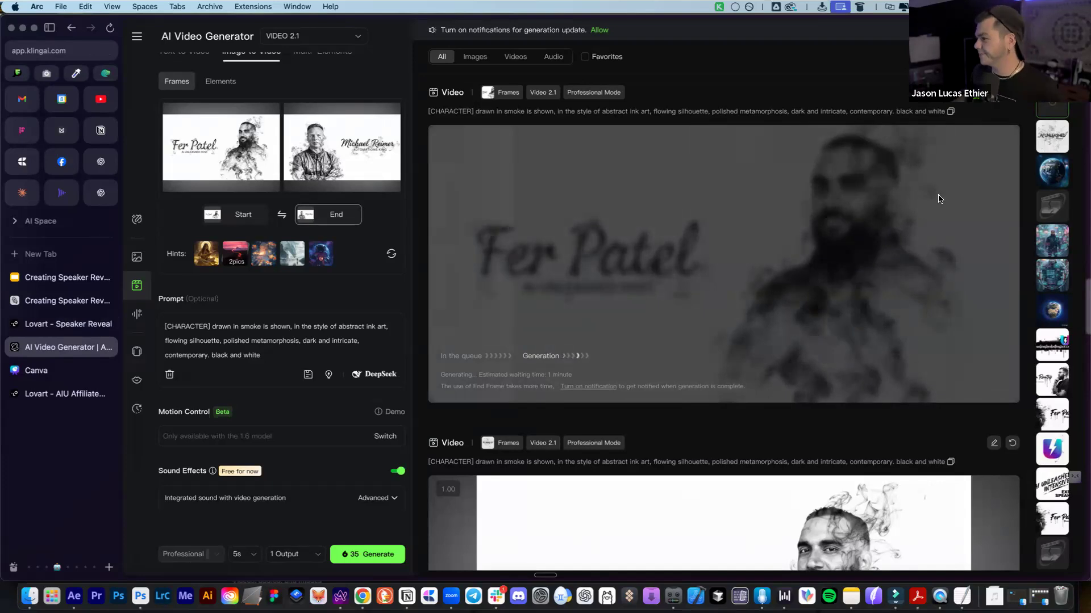
Check Kling's progress, then select the Join the Intensive image on the Lovart canvas
{"action": "left_click", "coordinate": [57, 324]}
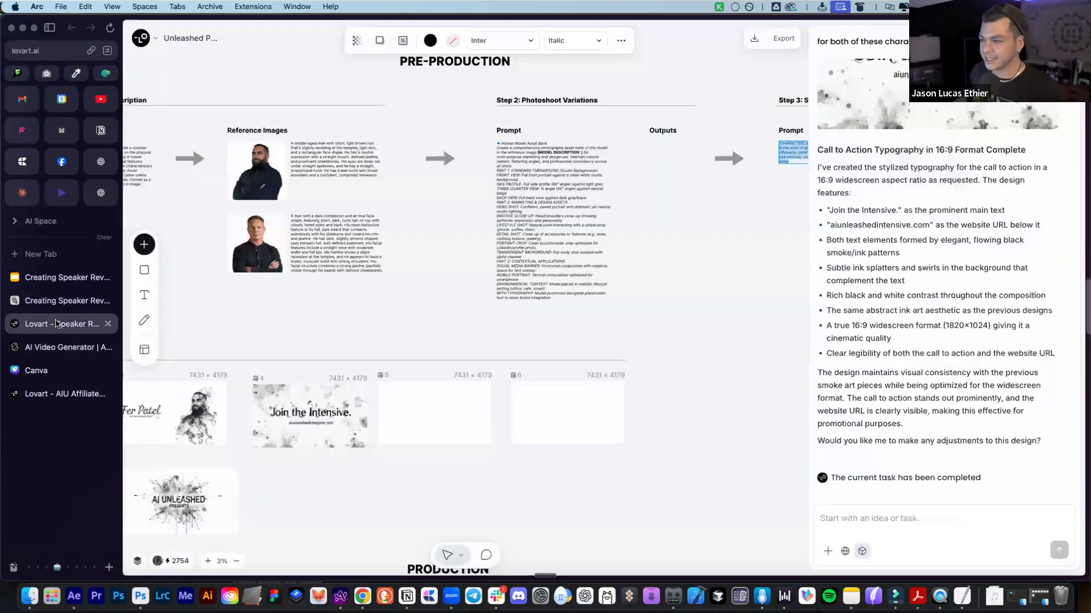
{"action": "scroll", "coordinate": [352, 335], "scroll_direction": "left", "scroll_amount": 5}
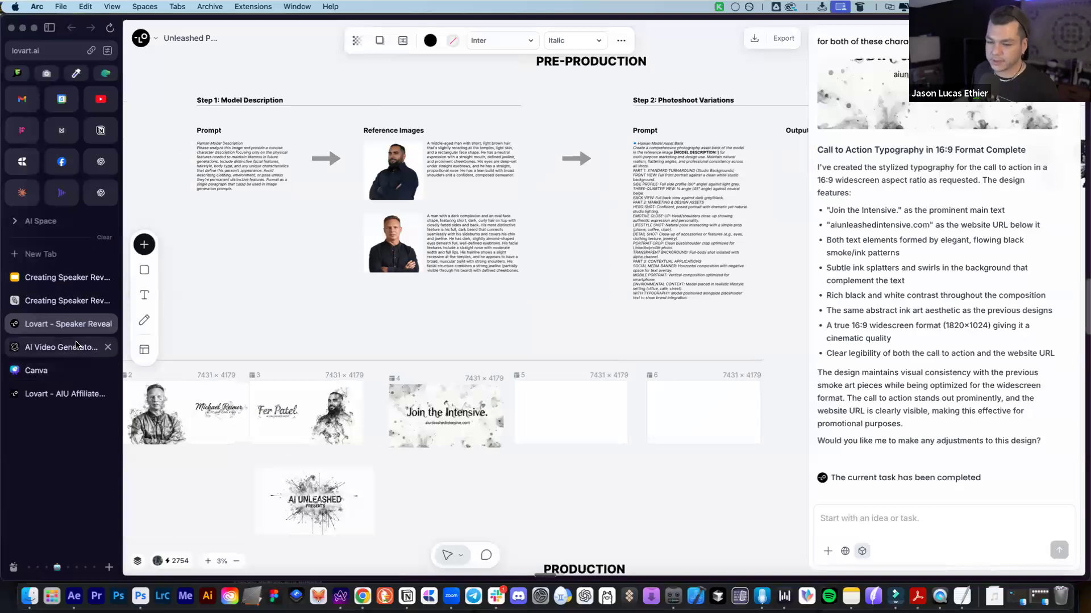
{"action": "left_click", "coordinate": [76, 345]}
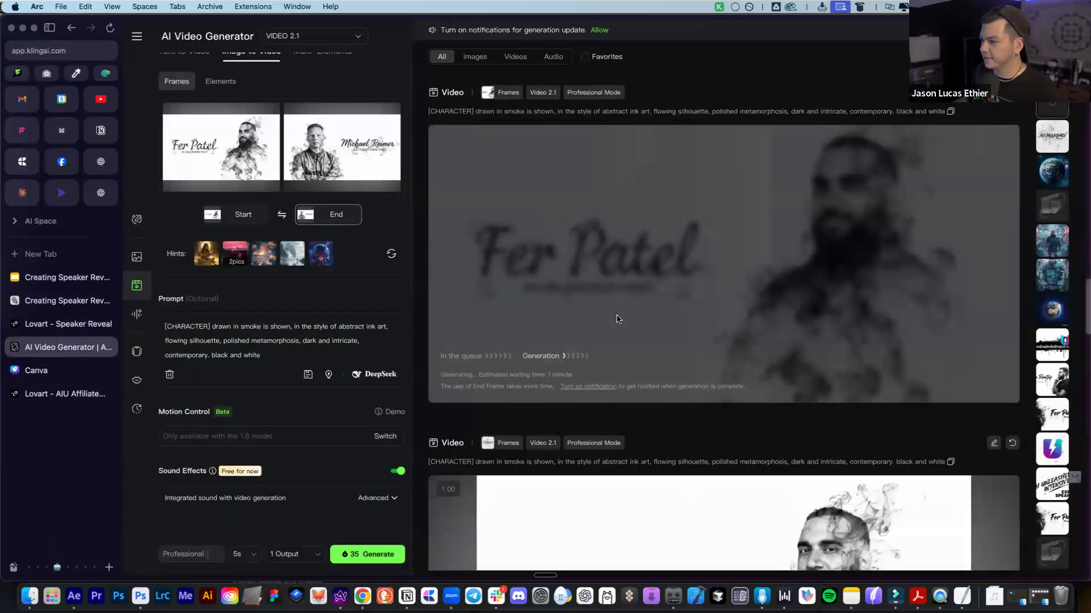
{"action": "left_click", "coordinate": [53, 327]}
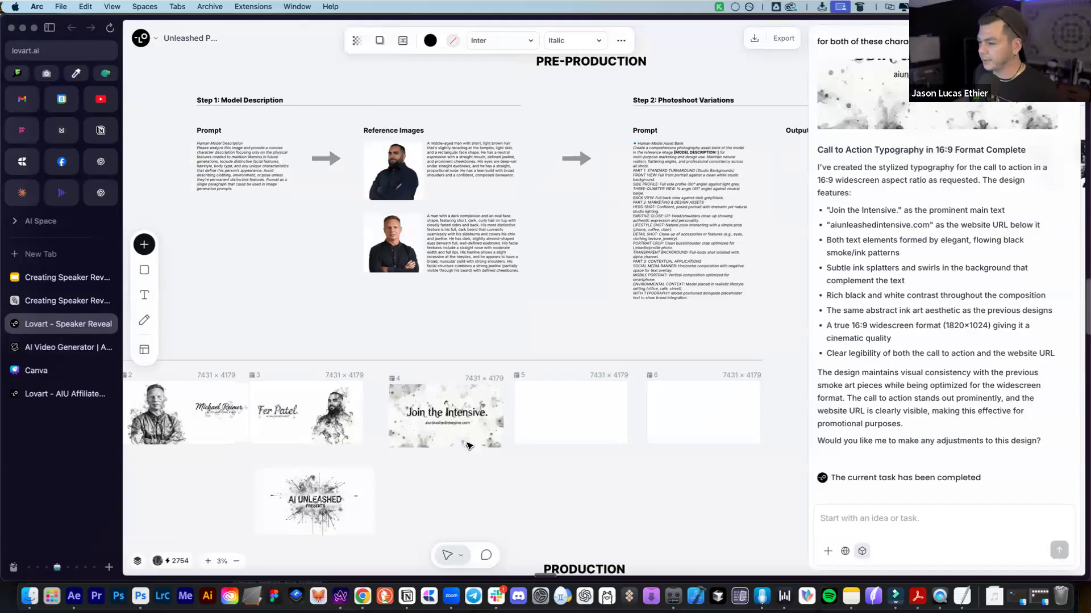
{"action": "scroll", "coordinate": [397, 278], "scroll_direction": "down", "scroll_amount": 5}
{"action": "left_click", "coordinate": [418, 262]}
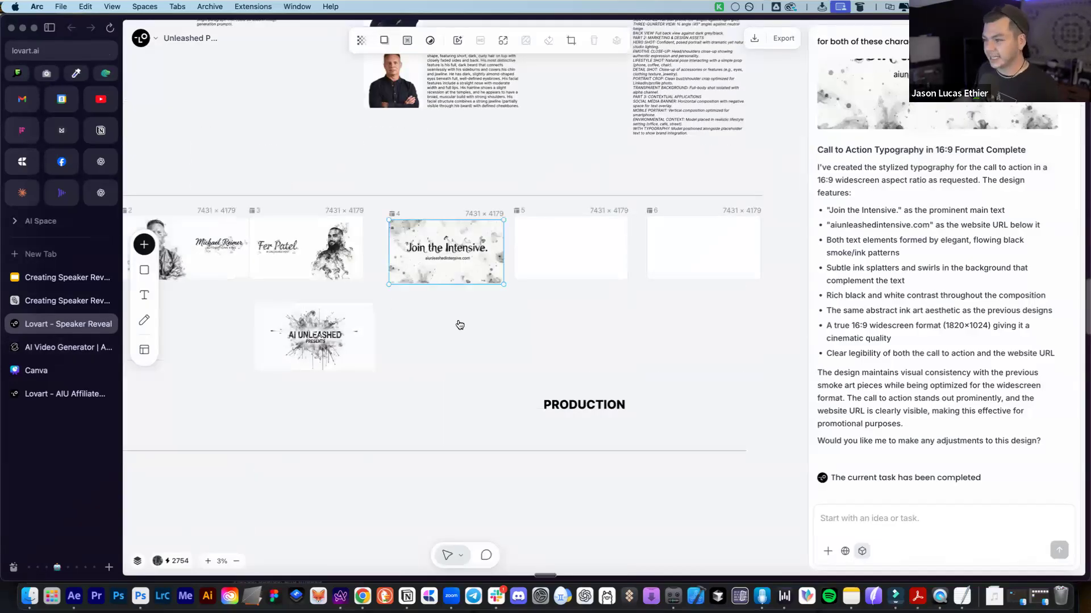
Download the image into FOLDER STRUCTURE > 4-FINAL IMAGES named 4, then return to Kling
{"action": "right_click", "coordinate": [447, 254]}
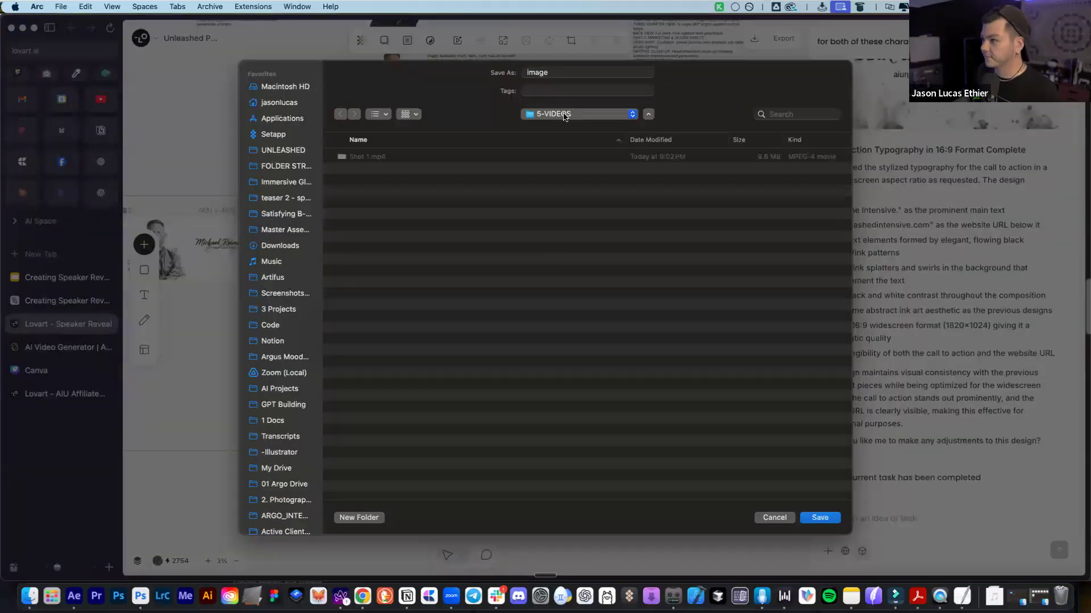
{"action": "left_click", "coordinate": [564, 115]}
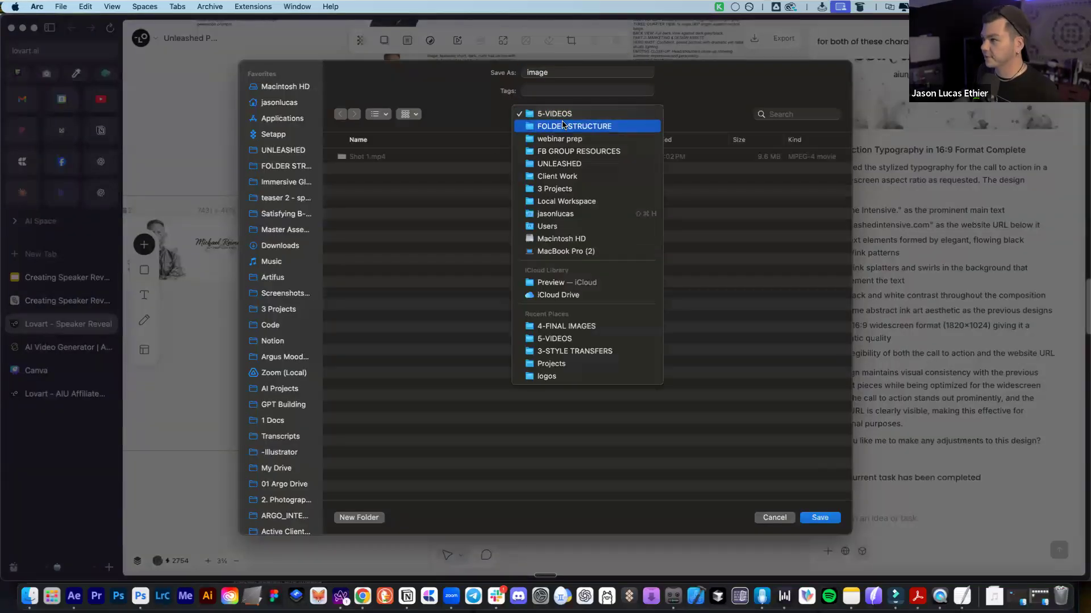
{"action": "left_click", "coordinate": [562, 125]}
{"action": "type", "text": "CTA"}
{"action": "left_click", "coordinate": [344, 194]}
{"action": "left_click", "coordinate": [333, 192]}
{"action": "left_click", "coordinate": [371, 221]}
{"action": "double_click", "coordinate": [557, 70]}
{"action": "type", "text": "=4"}
{"action": "key", "text": "Return"}
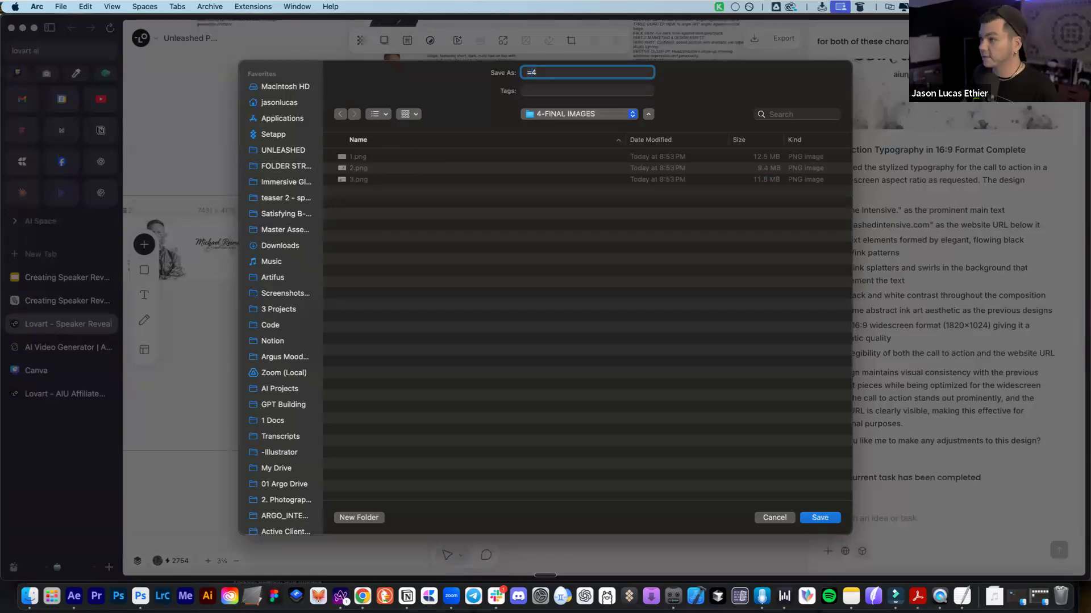
{"action": "key", "text": "Return"}
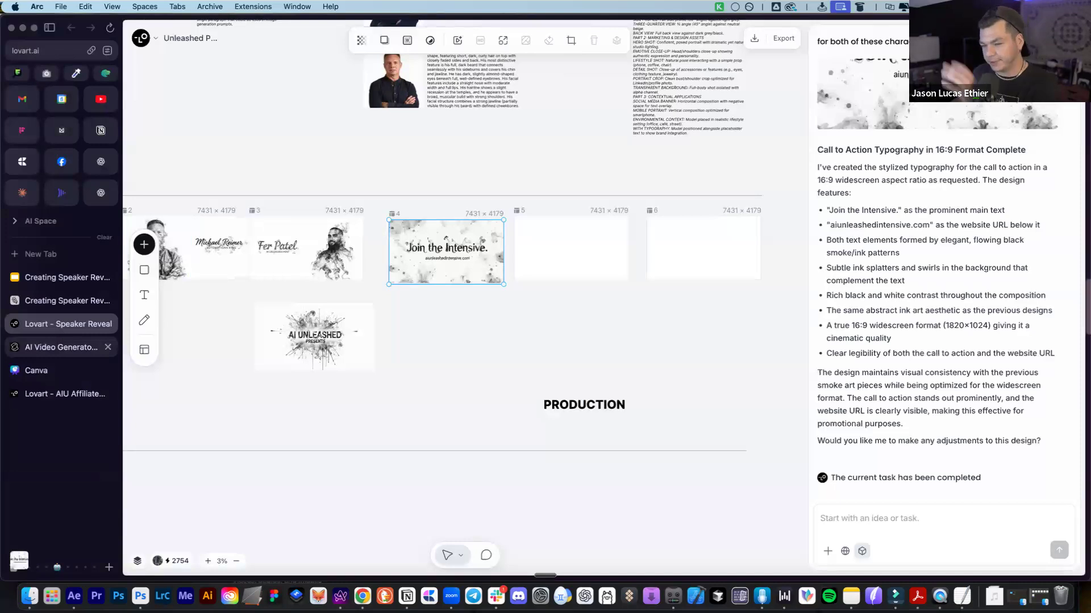
{"action": "left_click", "coordinate": [27, 347]}
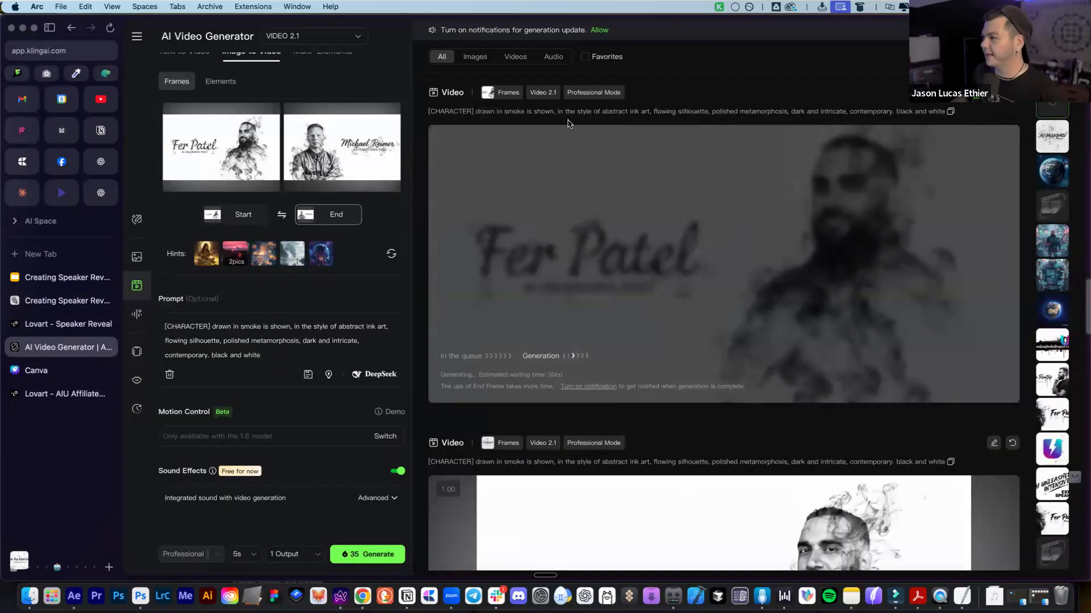
Open suno.com in a new browser tab
{"action": "scroll", "coordinate": [735, 344], "scroll_direction": "down", "scroll_amount": 1}
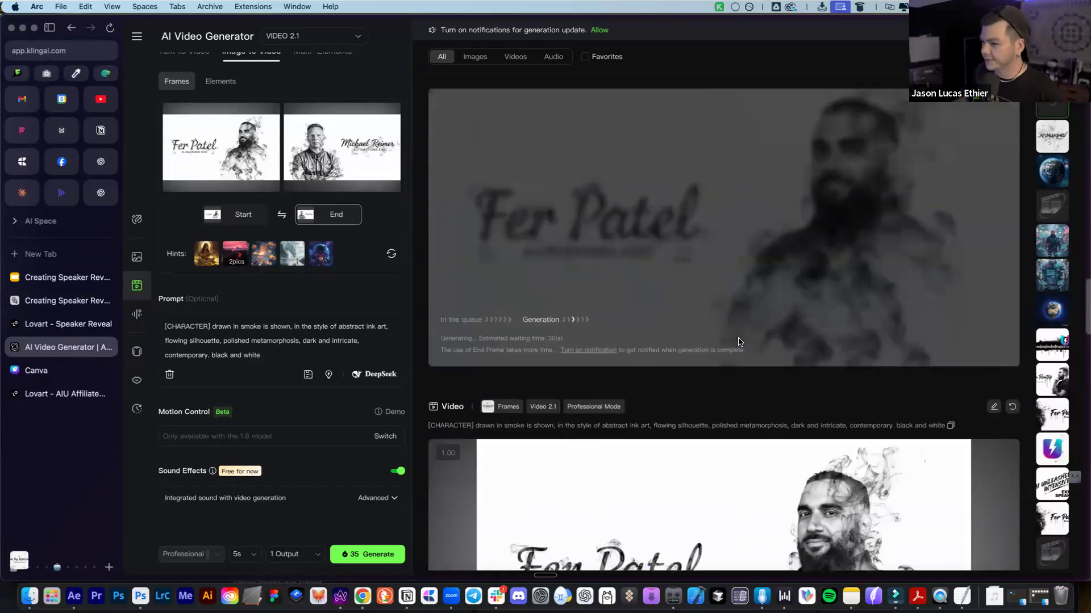
{"action": "scroll", "coordinate": [737, 342], "scroll_direction": "up", "scroll_amount": 1}
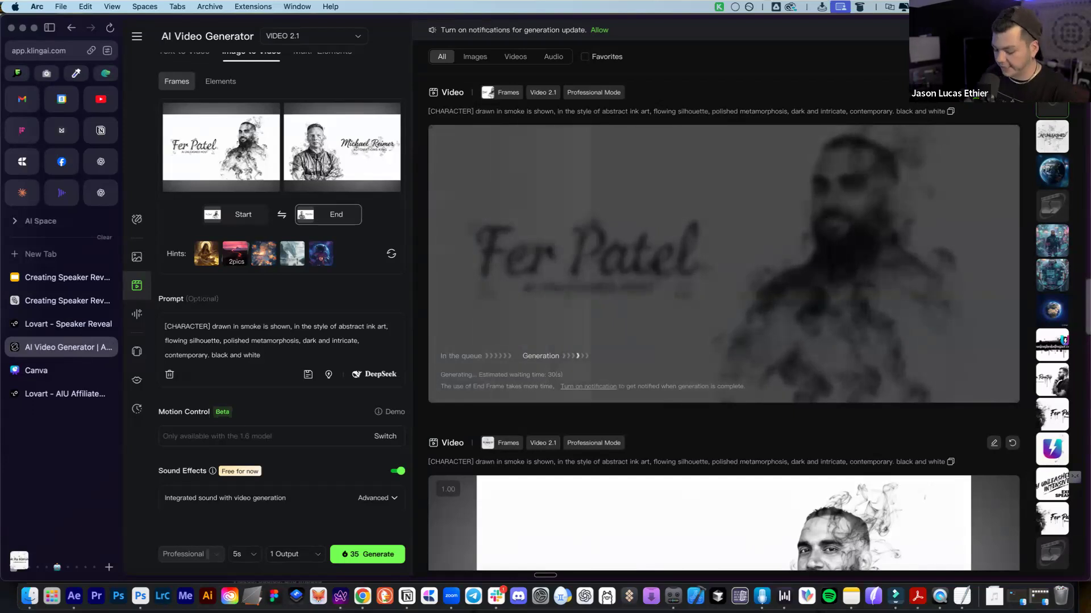
{"action": "key", "text": "super+t"}
{"action": "type", "text": "suno"}
{"action": "key", "text": "Return"}
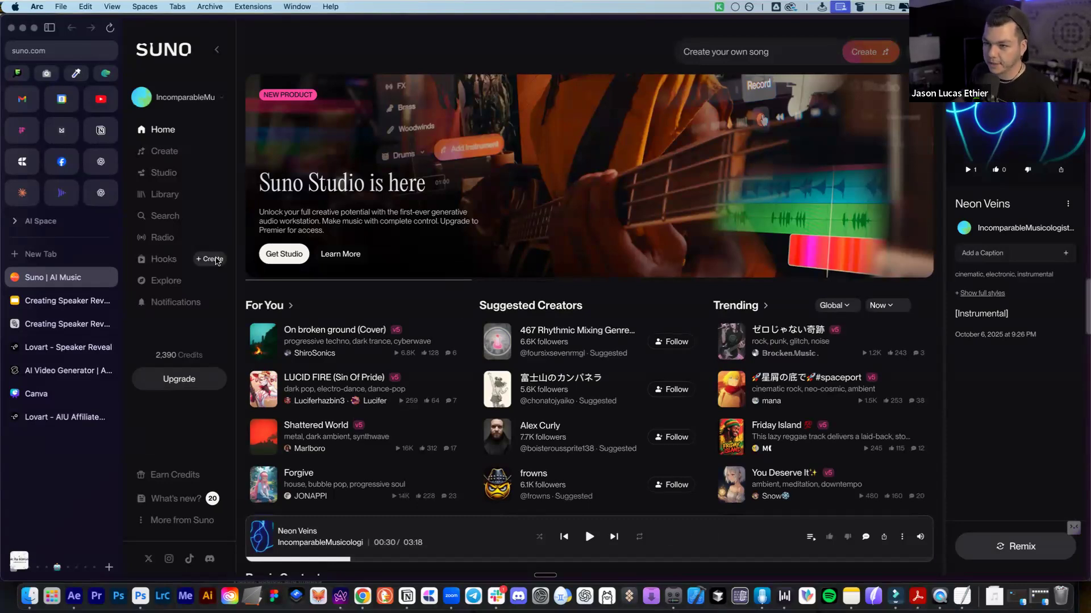
Close the new hook and Studio upgrade dialogs and return to Suno's song creation
{"action": "left_click", "coordinate": [216, 261]}
{"action": "left_click", "coordinate": [751, 156]}
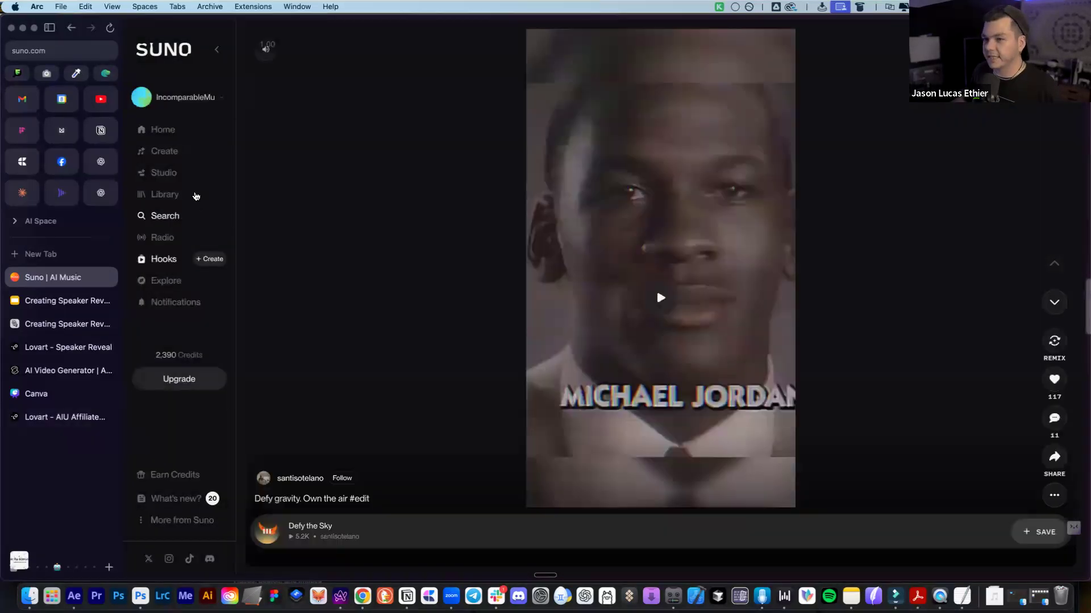
{"action": "left_click", "coordinate": [192, 194]}
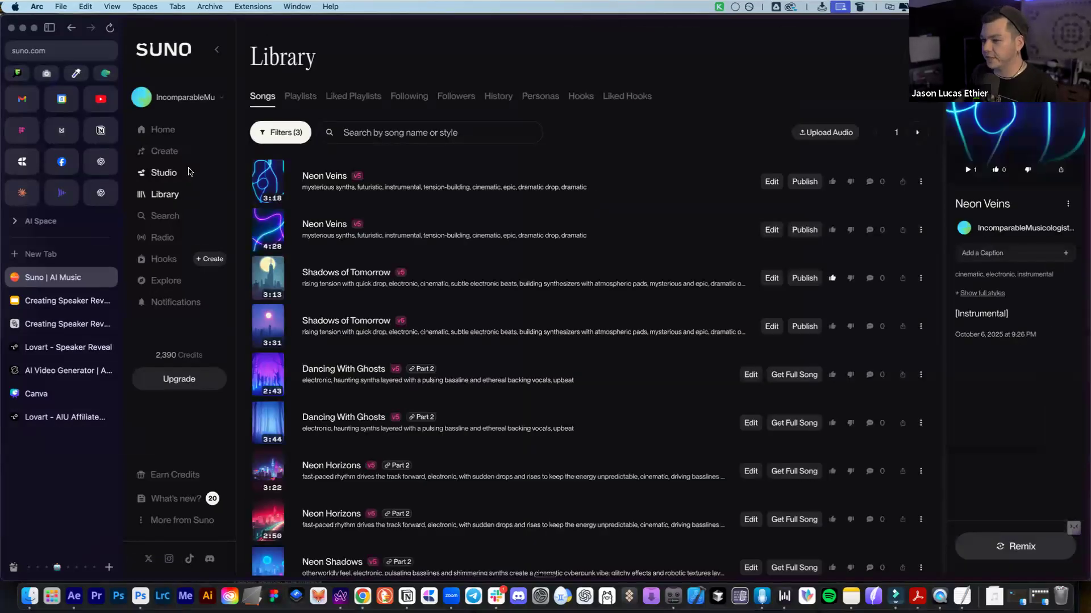
{"action": "left_click", "coordinate": [190, 172]}
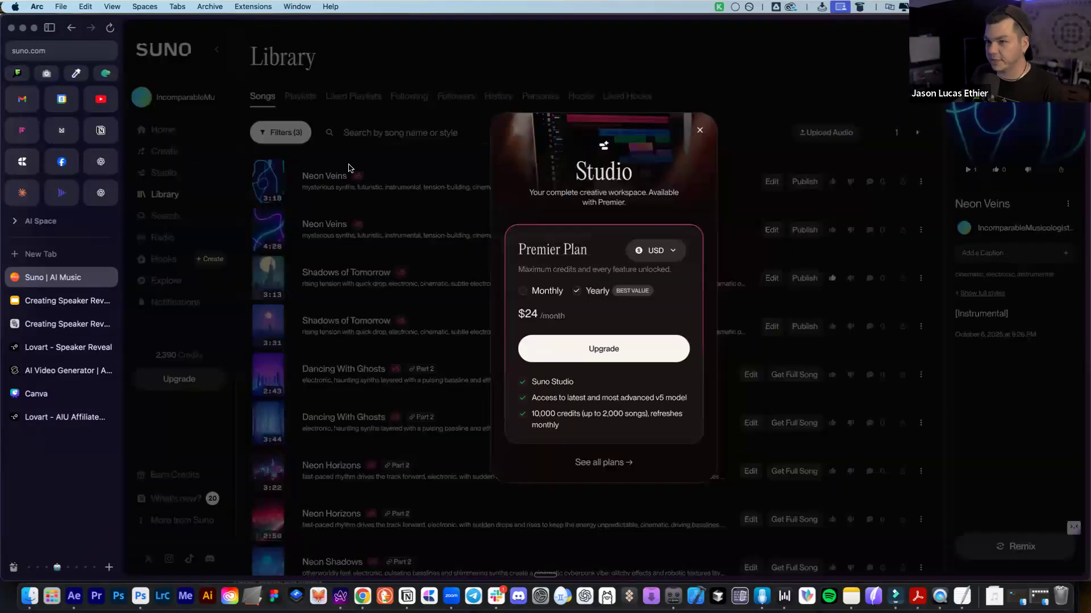
{"action": "left_click", "coordinate": [185, 152]}
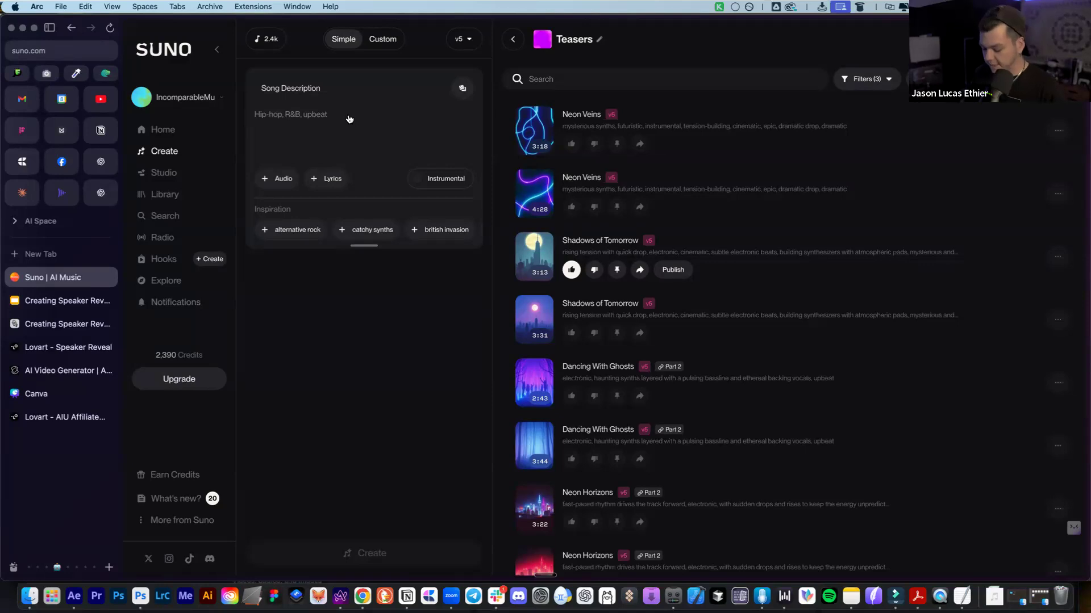
Describe the song as 'trailer music cyberpunk hype style', turn Instrumental on, and create it
{"action": "type", "text": "trailer mus"}
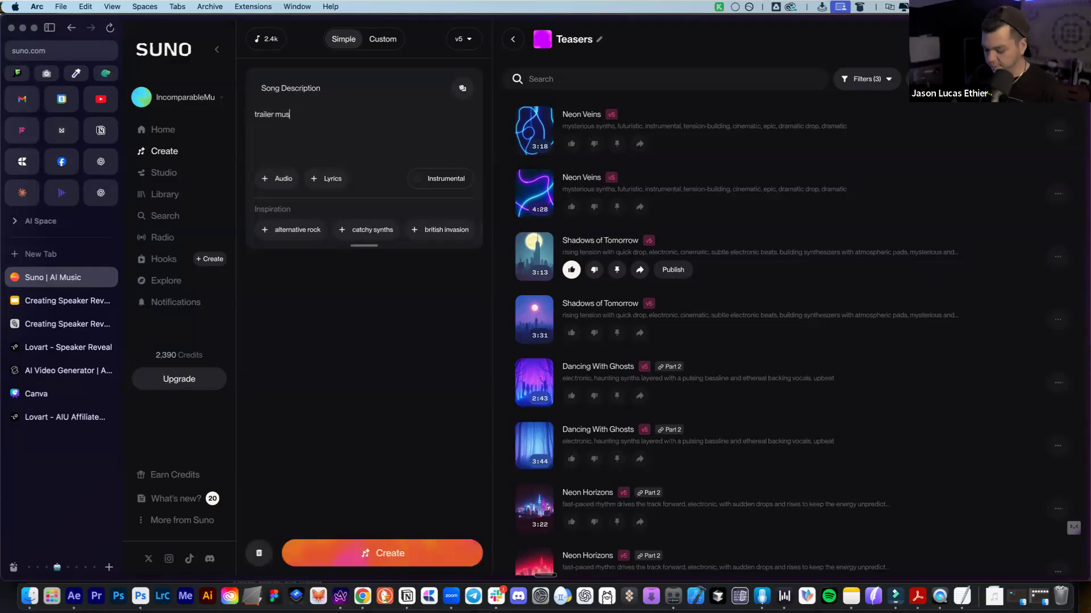
{"action": "type", "text": "ic cyberpunk hype style"}
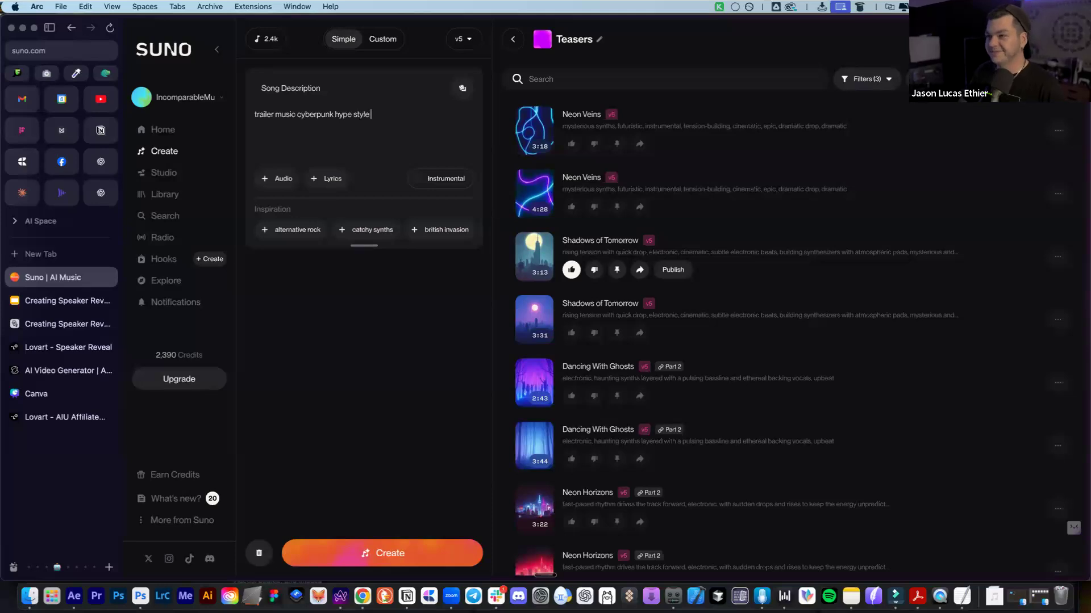
{"action": "left_click", "coordinate": [449, 178]}
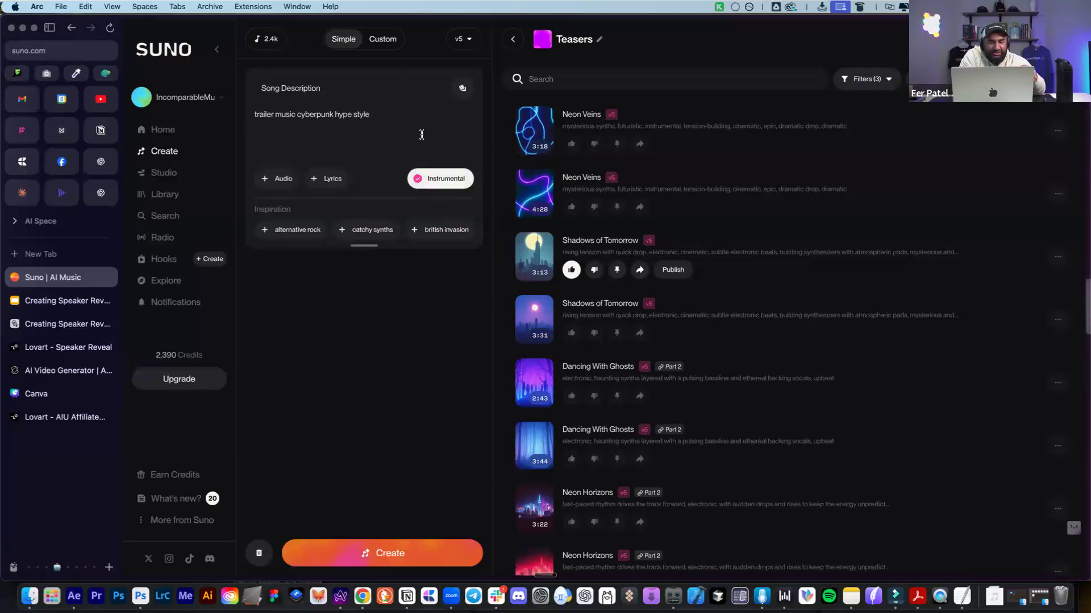
{"action": "left_click", "coordinate": [406, 555]}
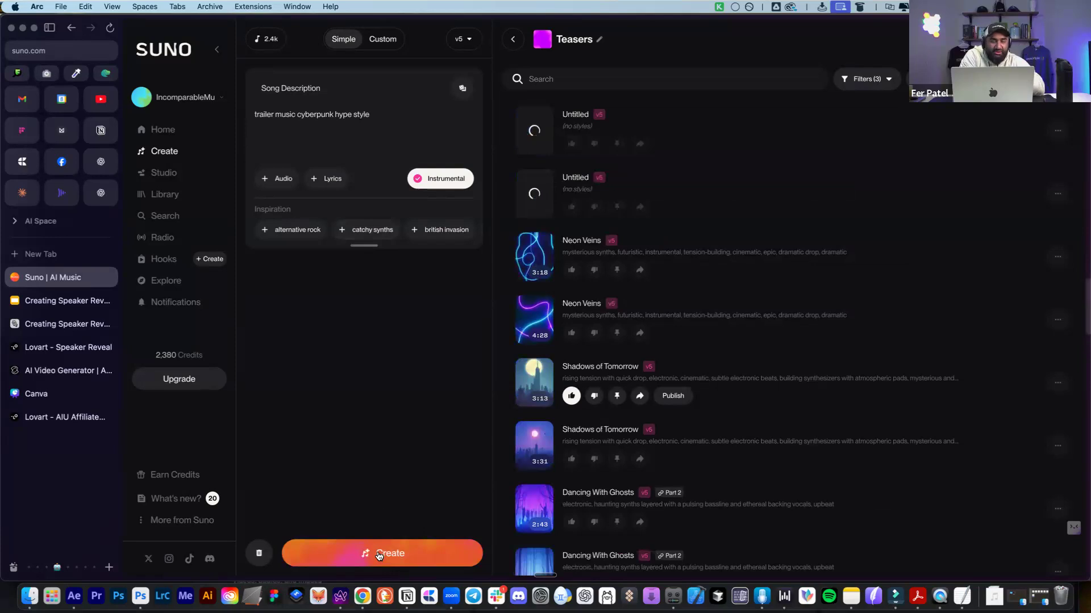
{"action": "left_click", "coordinate": [434, 118]}
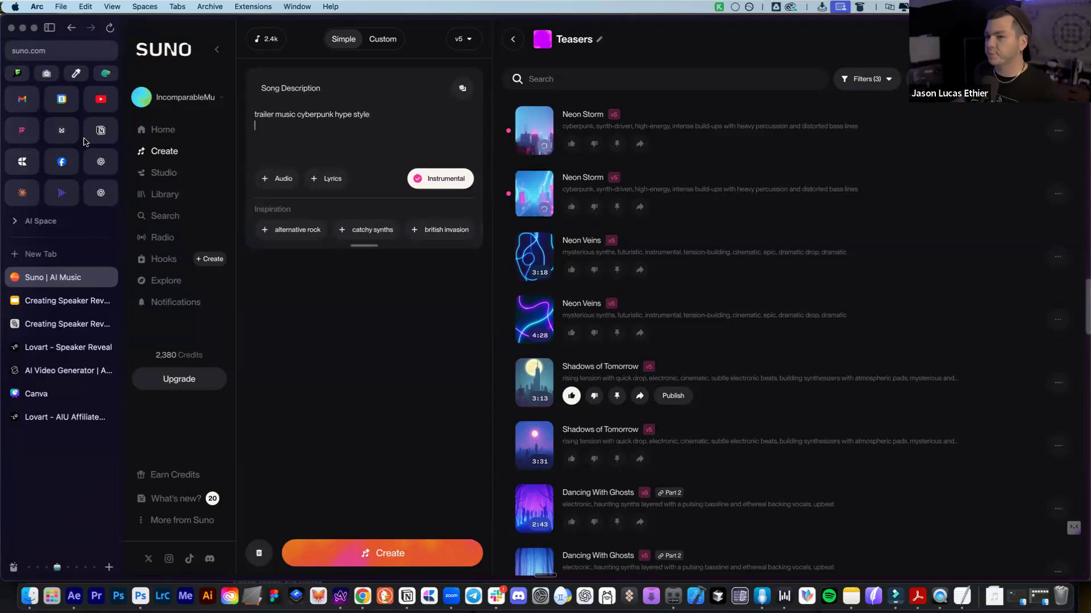
Start a new ChatGPT chat and expand the sidebar
{"action": "left_click", "coordinate": [101, 162]}
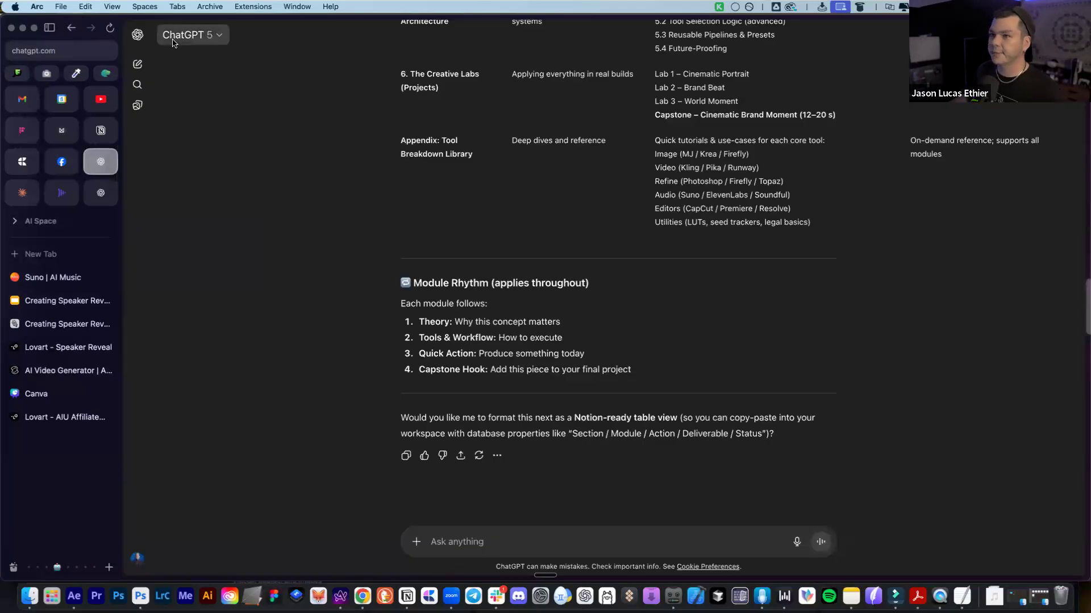
{"action": "left_click", "coordinate": [137, 64]}
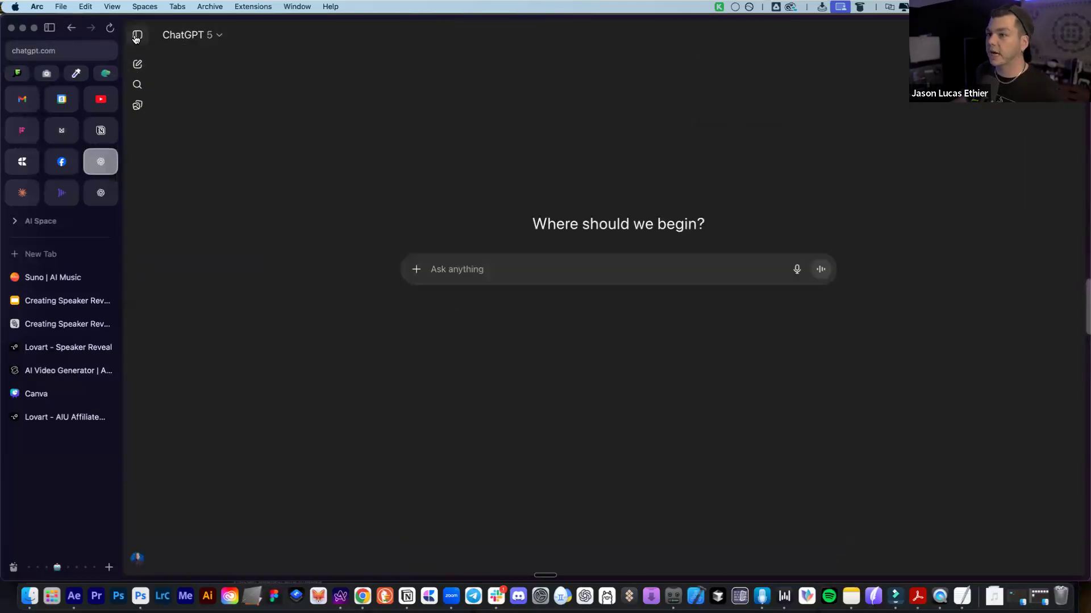
{"action": "left_click", "coordinate": [137, 34]}
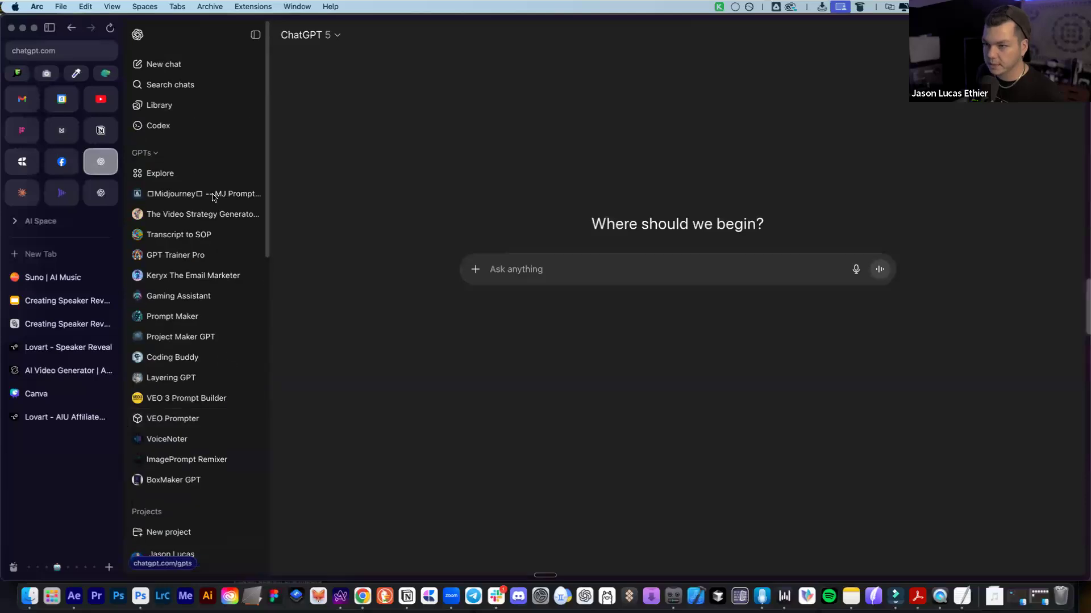
{"action": "scroll", "coordinate": [187, 409], "scroll_direction": "down", "scroll_amount": 5}
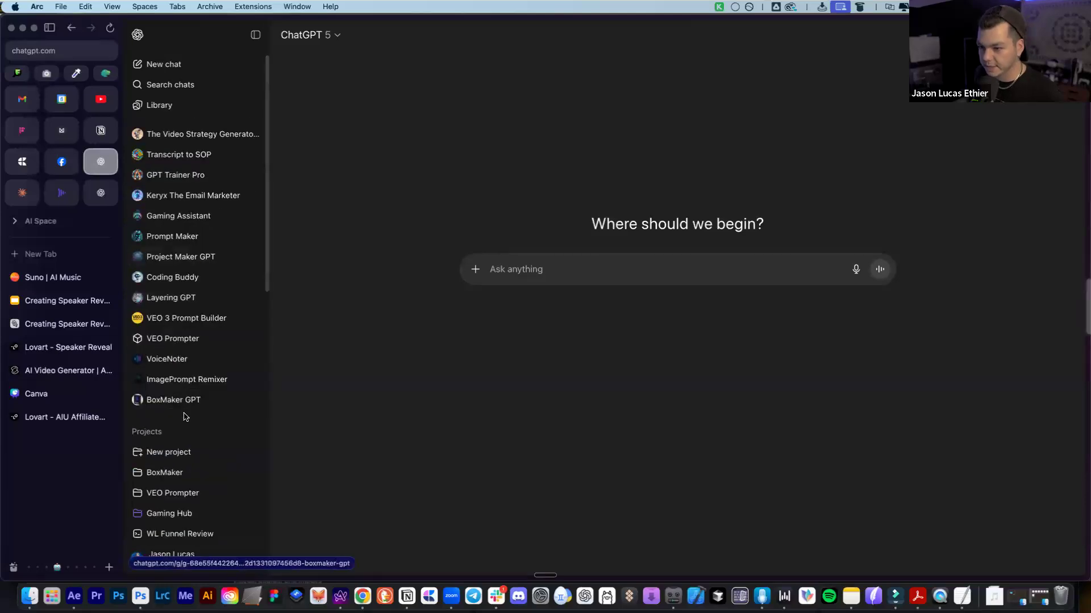
{"action": "scroll", "coordinate": [205, 193], "scroll_direction": "up", "scroll_amount": 5}
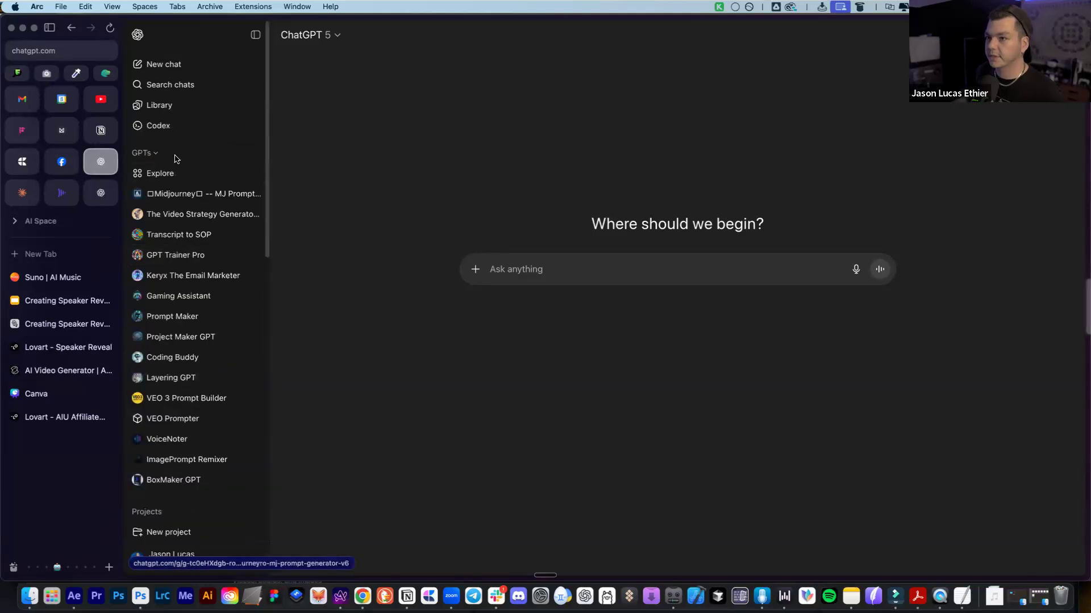
Open the SFX Architect GPT from Explore > My GPTs and review its description
{"action": "left_click", "coordinate": [164, 172]}
{"action": "left_click", "coordinate": [996, 35]}
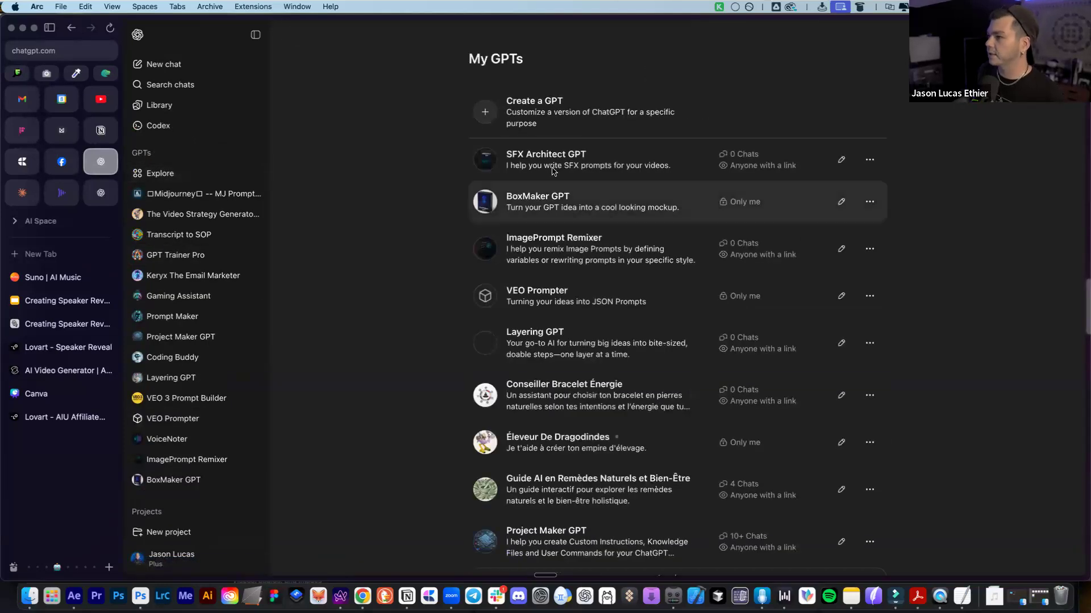
{"action": "left_click", "coordinate": [491, 161]}
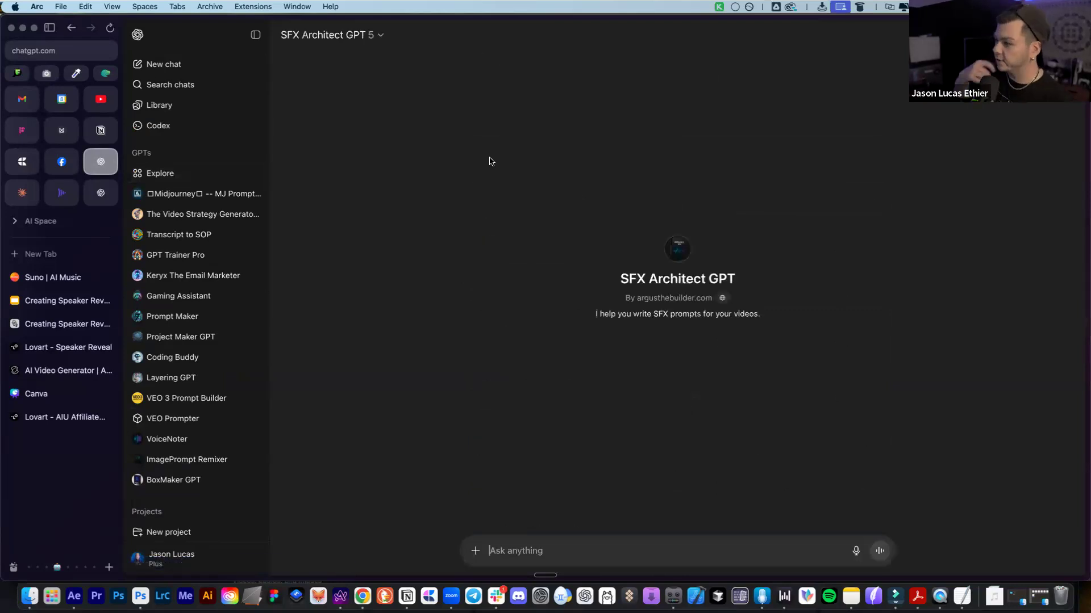
{"action": "triple_click", "coordinate": [646, 318]}
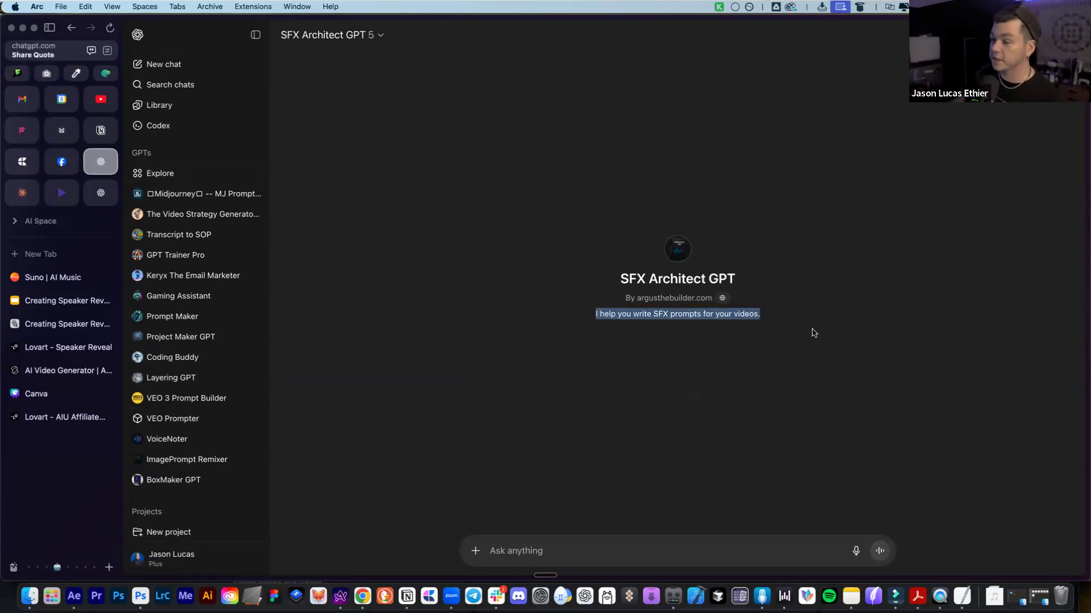
{"action": "left_click", "coordinate": [803, 229]}
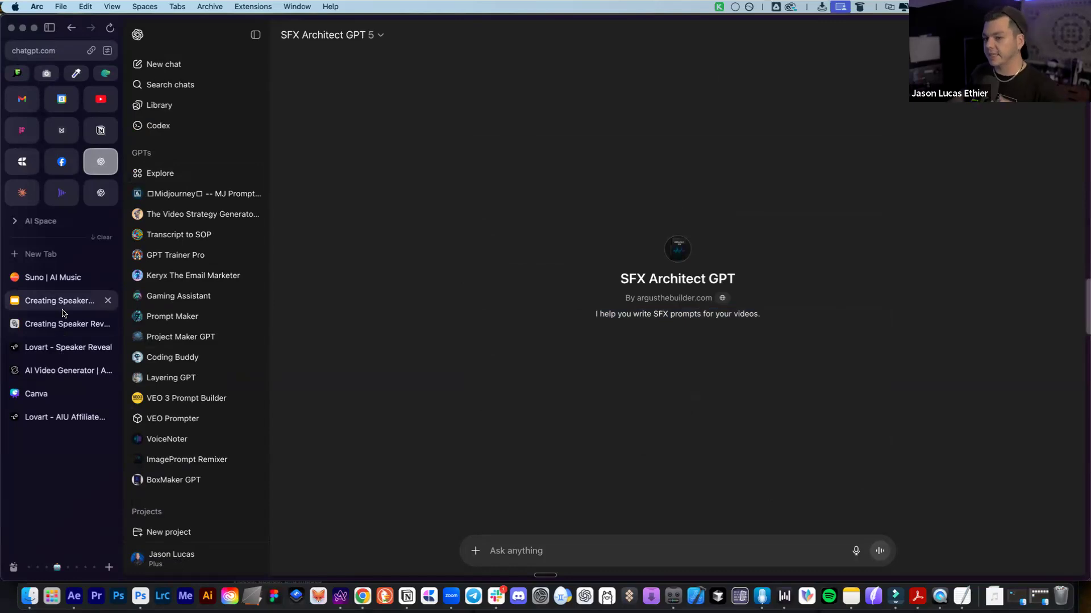
{"action": "left_click", "coordinate": [74, 280]}
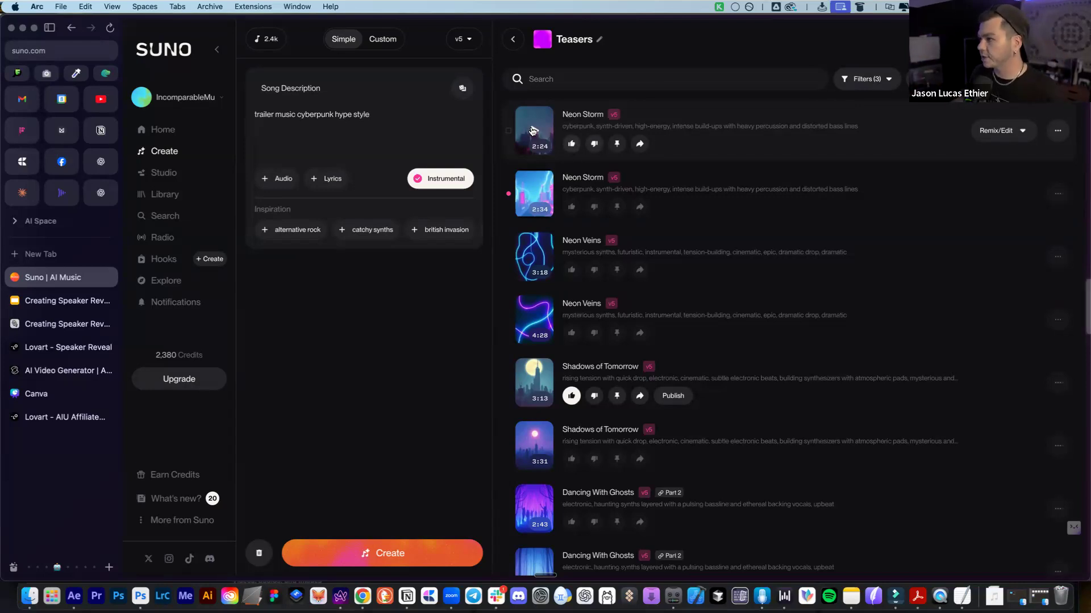
Preview Neon Storm, then download and save it as MP3 audio
{"action": "left_click", "coordinate": [533, 131]}
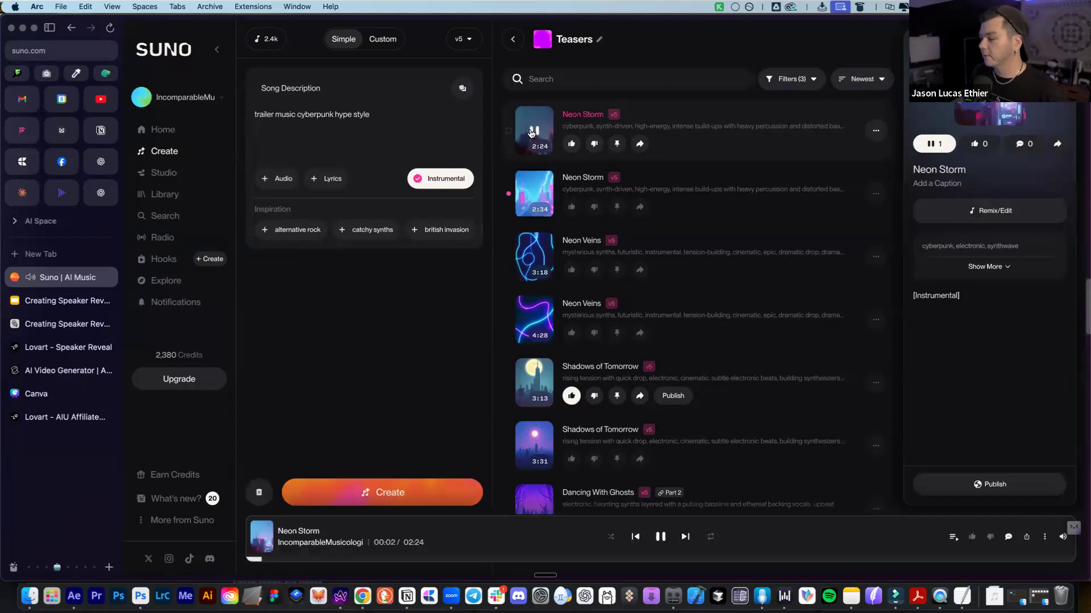
{"action": "key", "text": "space"}
{"action": "left_click", "coordinate": [876, 130]}
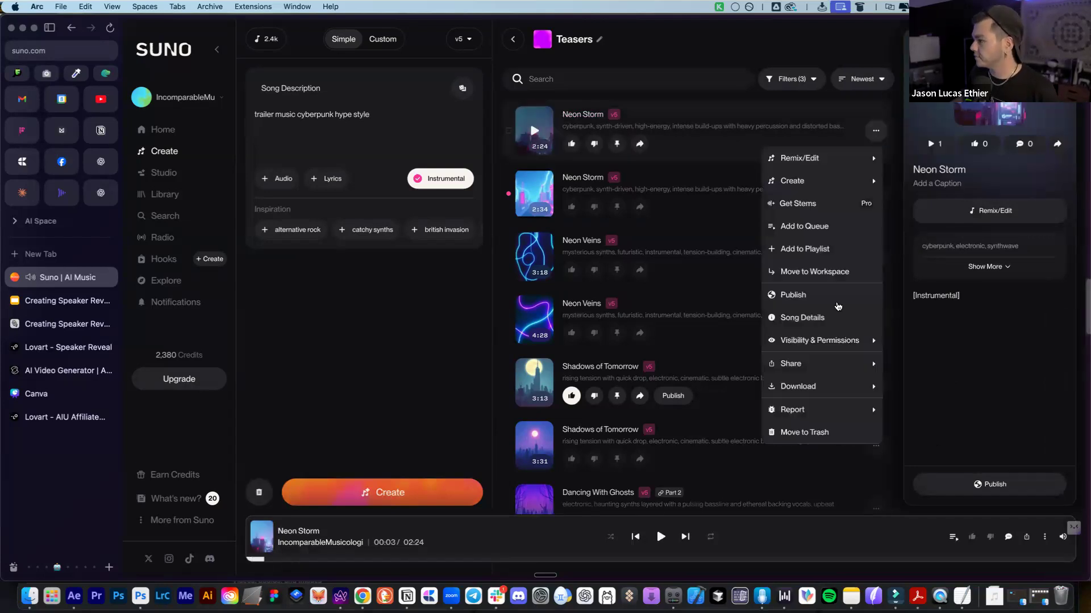
{"action": "mouse_move", "coordinate": [801, 386]}
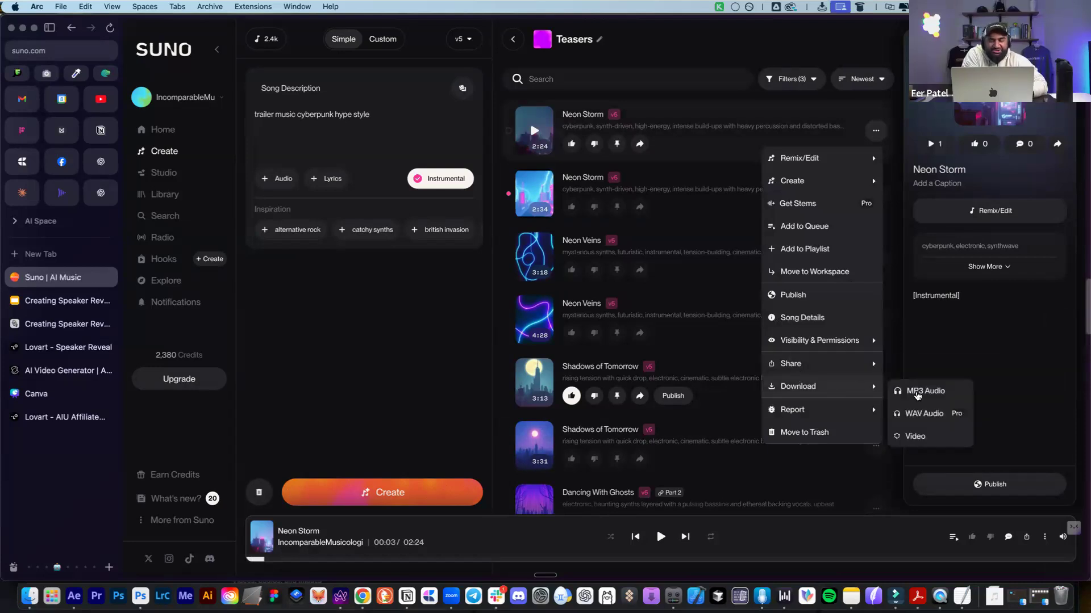
{"action": "left_click", "coordinate": [917, 392]}
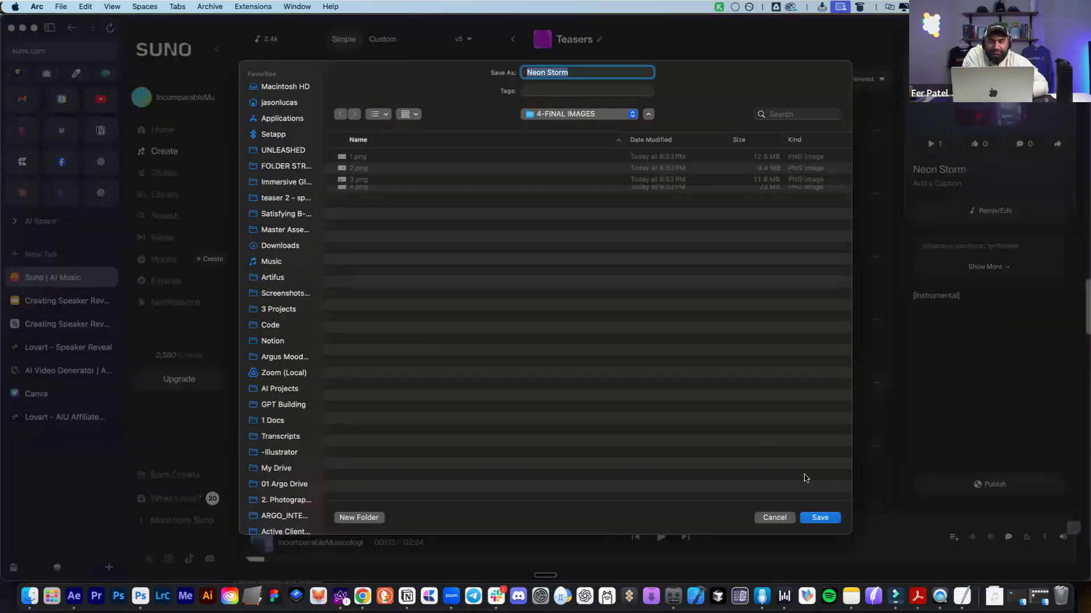
{"action": "left_click", "coordinate": [823, 518]}
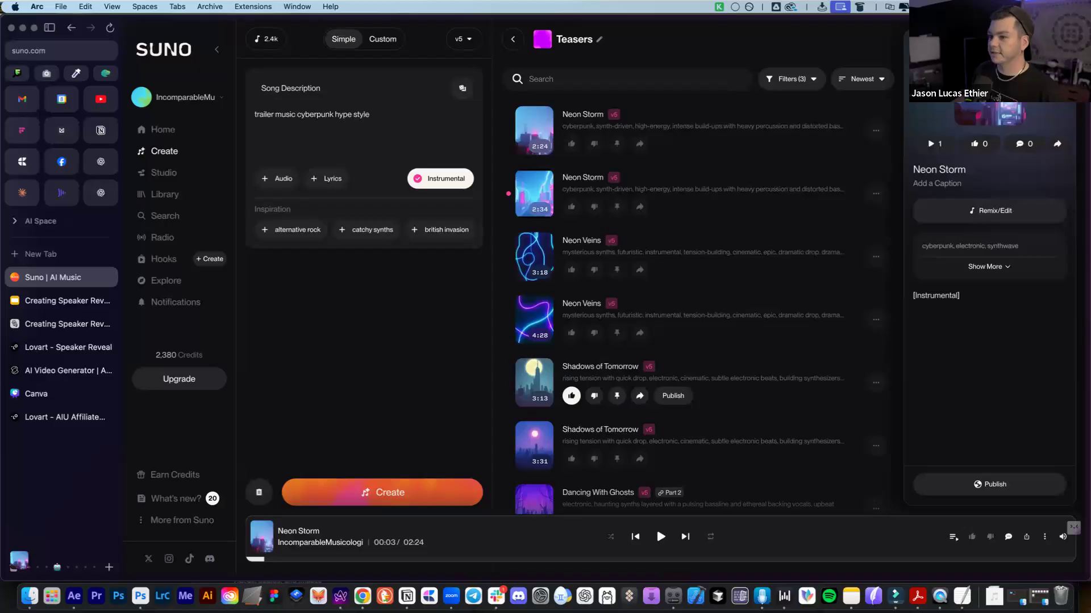
Replay the first Neon Storm track and raise the playback volume
{"action": "left_click", "coordinate": [534, 131]}
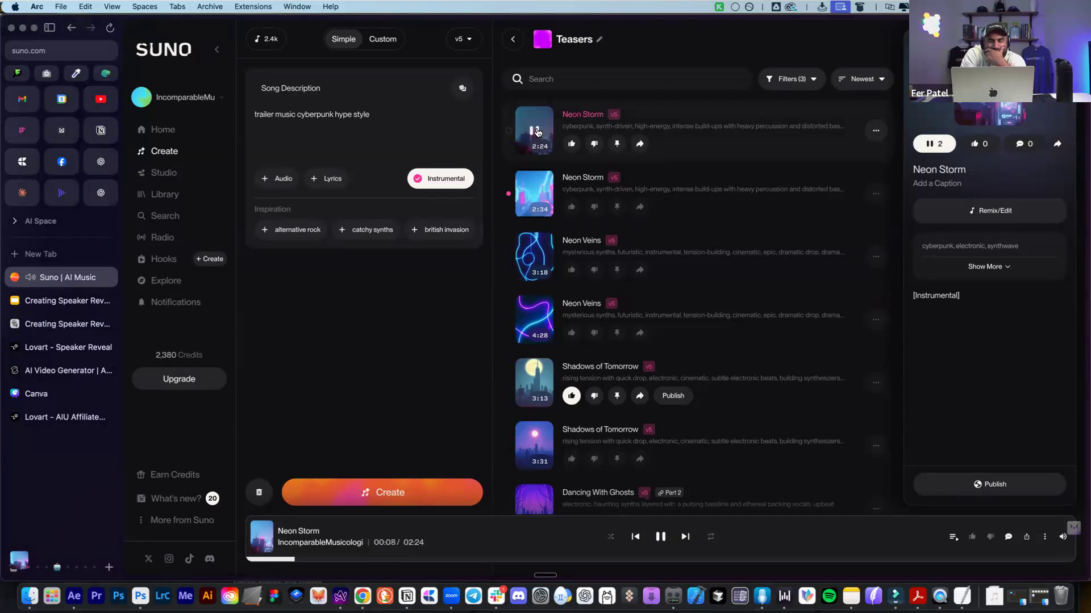
{"action": "left_click", "coordinate": [535, 131]}
{"action": "key", "text": "XF86AudioRaiseVolume"}
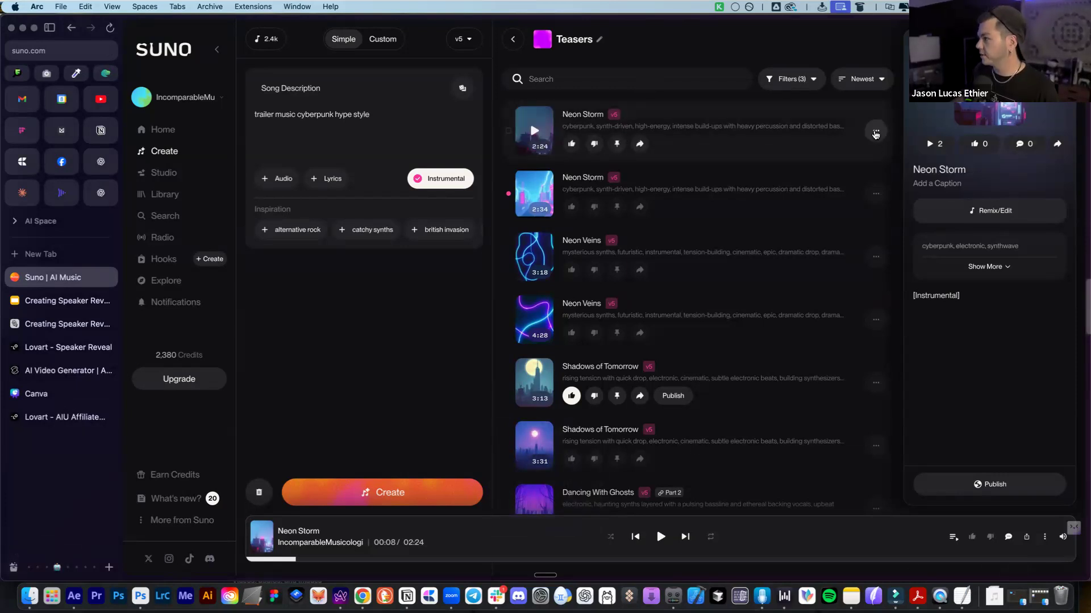
Download Neon Storm as MP3 into FOLDER STRUCTURE > 6-OTHER ASSETS > 6.1 MUSIC
{"action": "left_click", "coordinate": [875, 130]}
{"action": "mouse_move", "coordinate": [813, 387]}
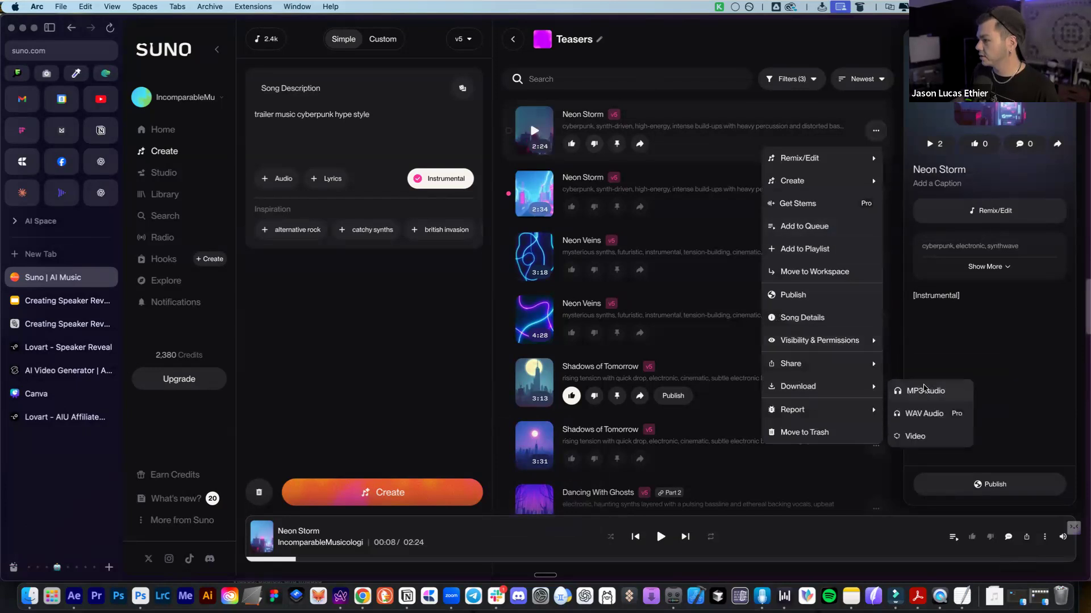
{"action": "left_click", "coordinate": [925, 391]}
{"action": "left_click", "coordinate": [548, 116]}
{"action": "left_click", "coordinate": [548, 126]}
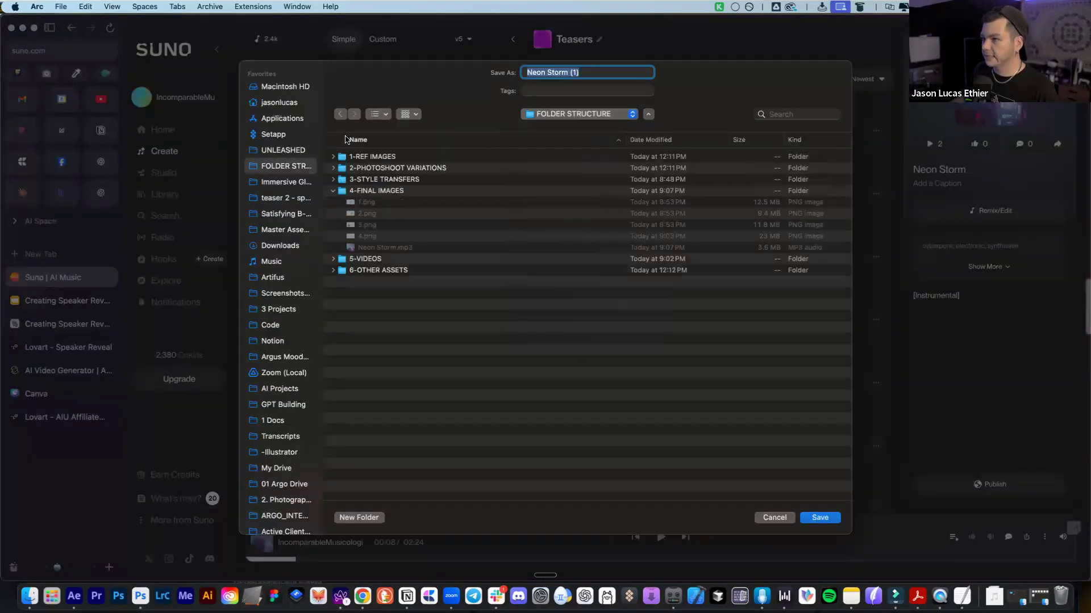
{"action": "left_click", "coordinate": [384, 260]}
{"action": "left_click", "coordinate": [384, 272]}
{"action": "key", "text": "Right"}
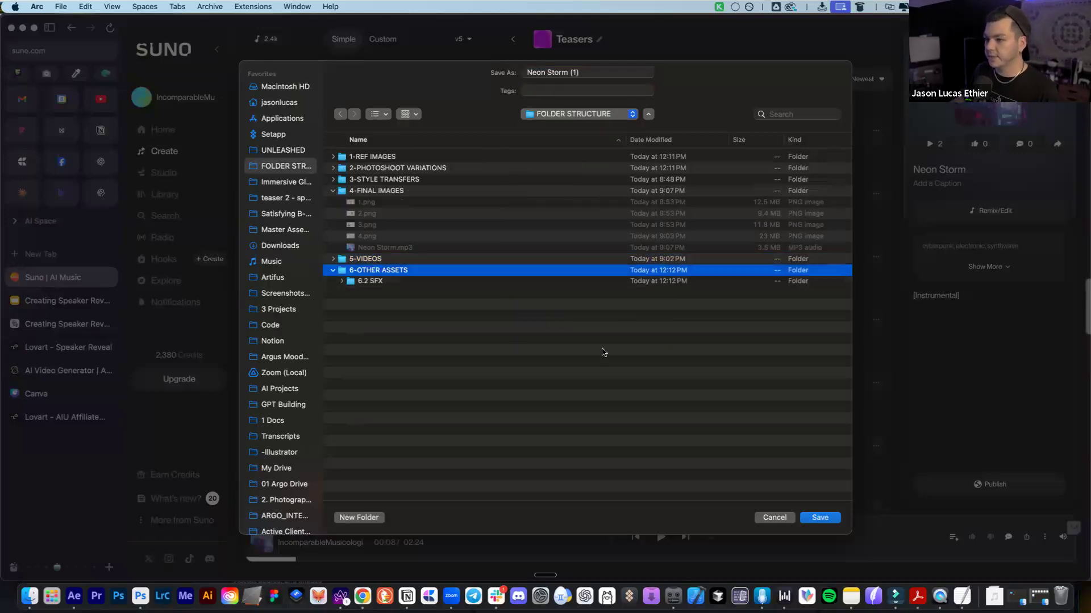
{"action": "left_click", "coordinate": [378, 283]}
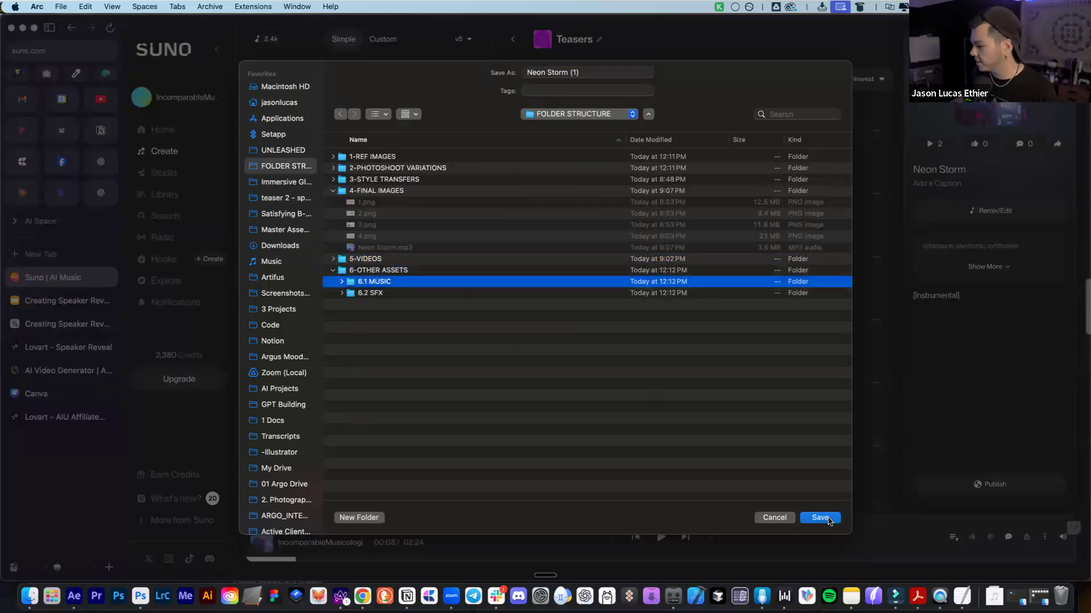
{"action": "left_click", "coordinate": [822, 517]}
{"action": "left_click", "coordinate": [818, 518]}
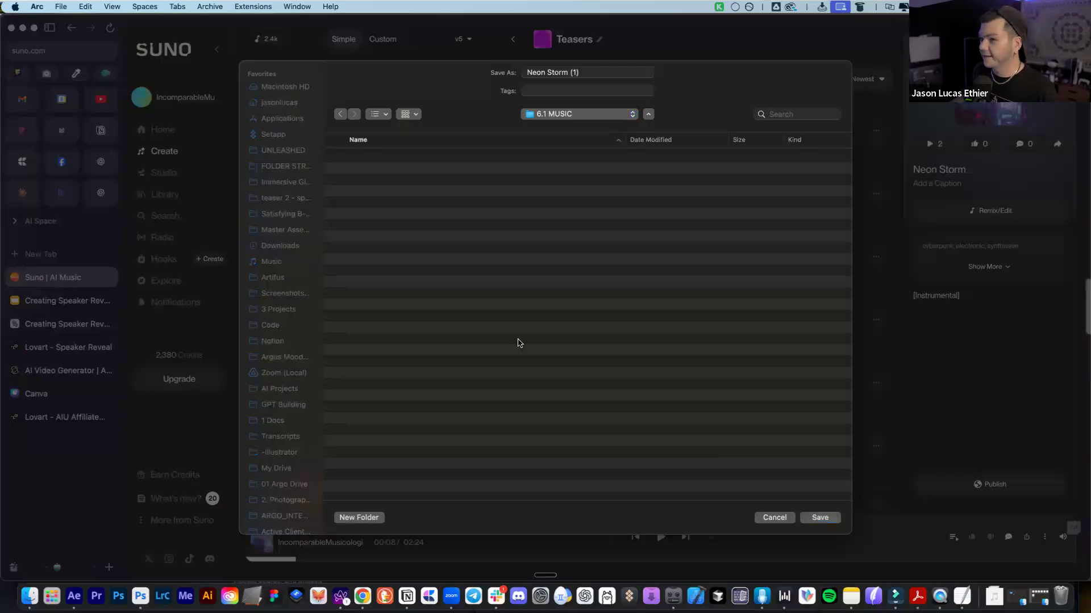
{"action": "left_click", "coordinate": [52, 341]}
Play the newest smoke transition video in AI Video Generator results, skipping to its ending
{"action": "left_click", "coordinate": [52, 327]}
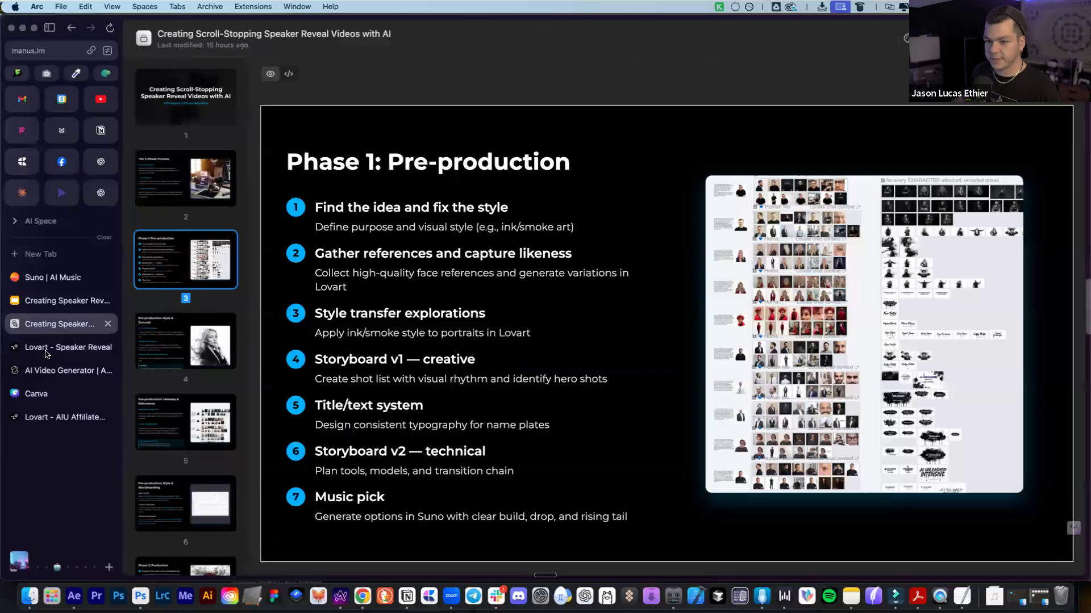
{"action": "left_click", "coordinate": [48, 347]}
{"action": "left_click", "coordinate": [74, 370]}
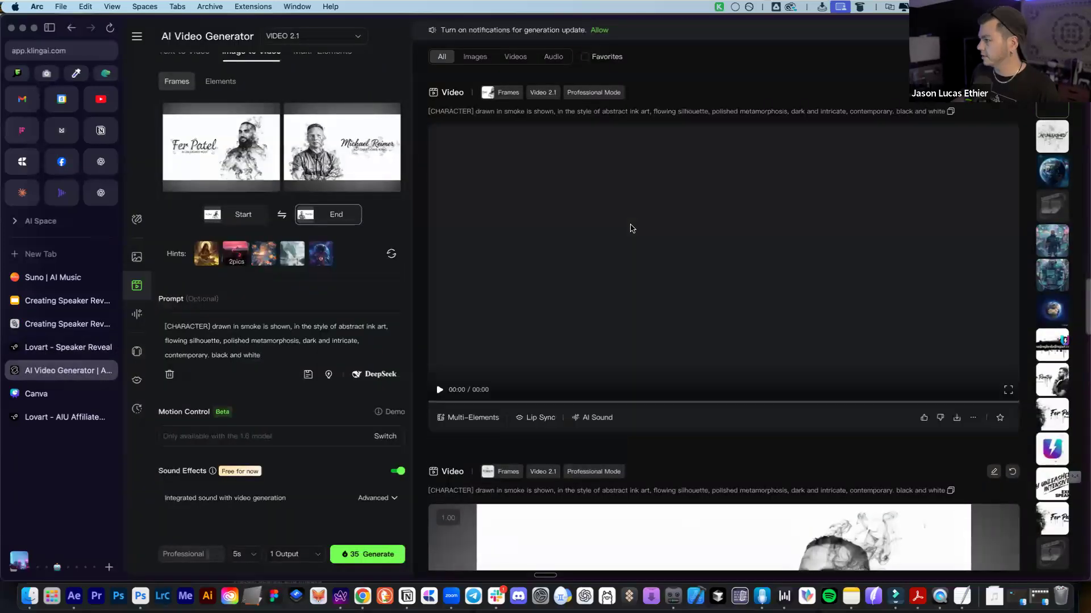
{"action": "left_click", "coordinate": [440, 391]}
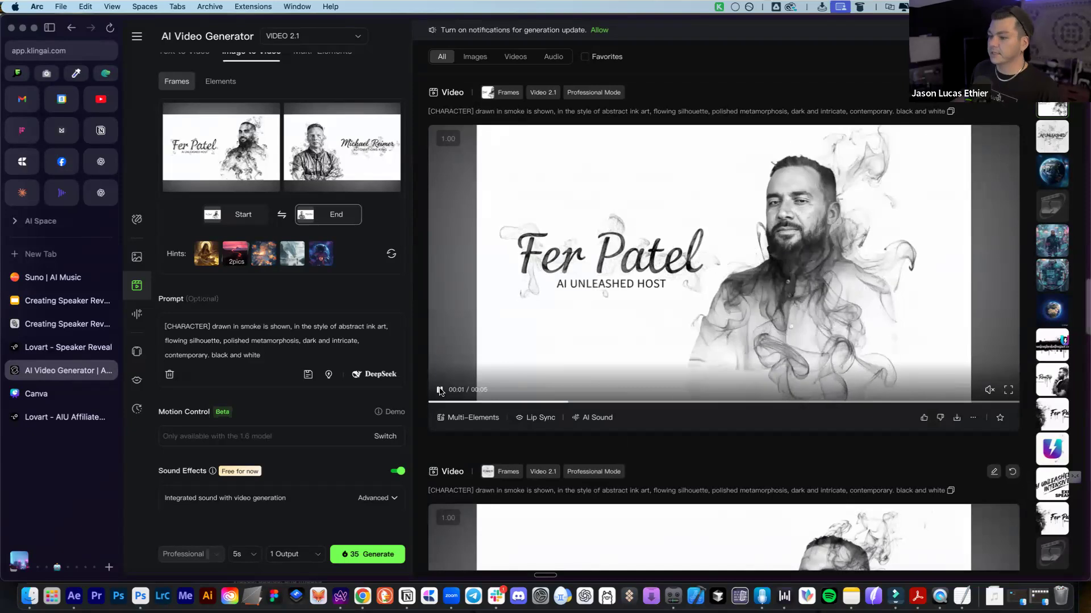
{"action": "left_click", "coordinate": [441, 391]}
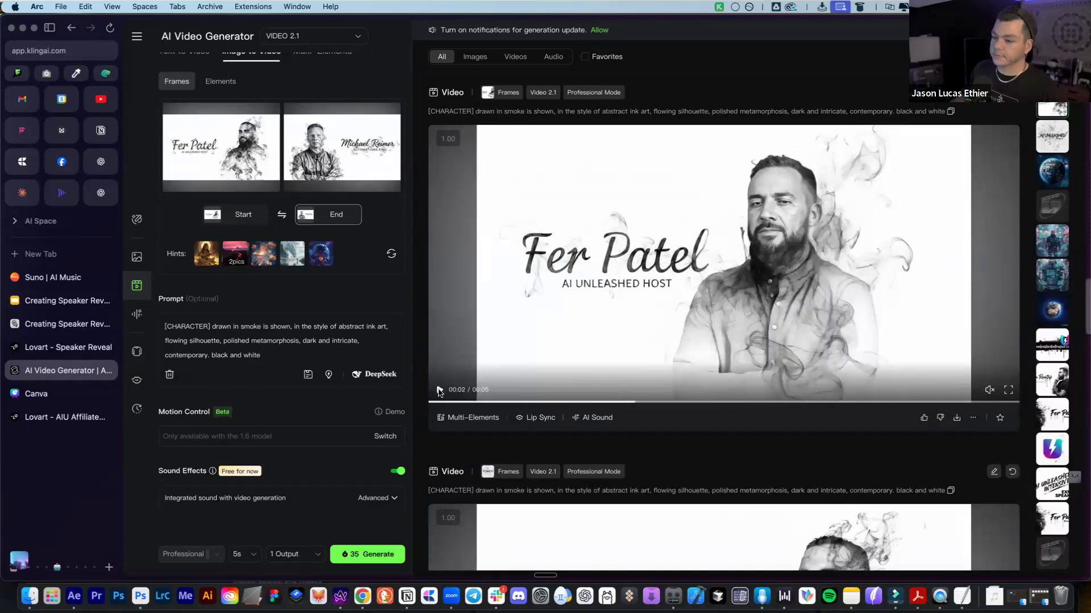
{"action": "left_click", "coordinate": [910, 402]}
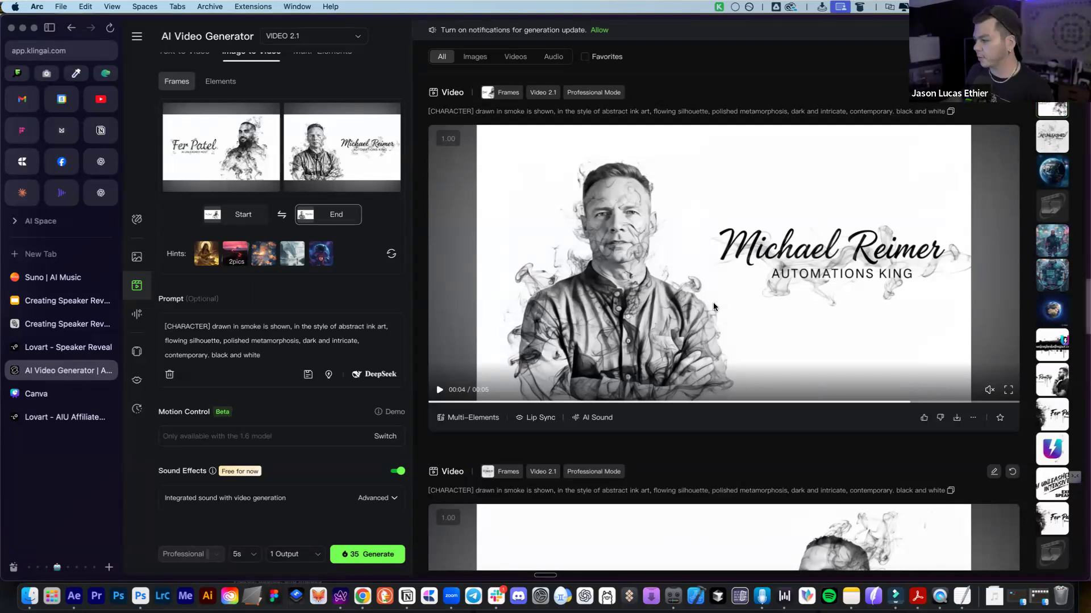
Replay the transition between the two speakers' frames, then download the finished video
{"action": "left_click", "coordinate": [634, 402]}
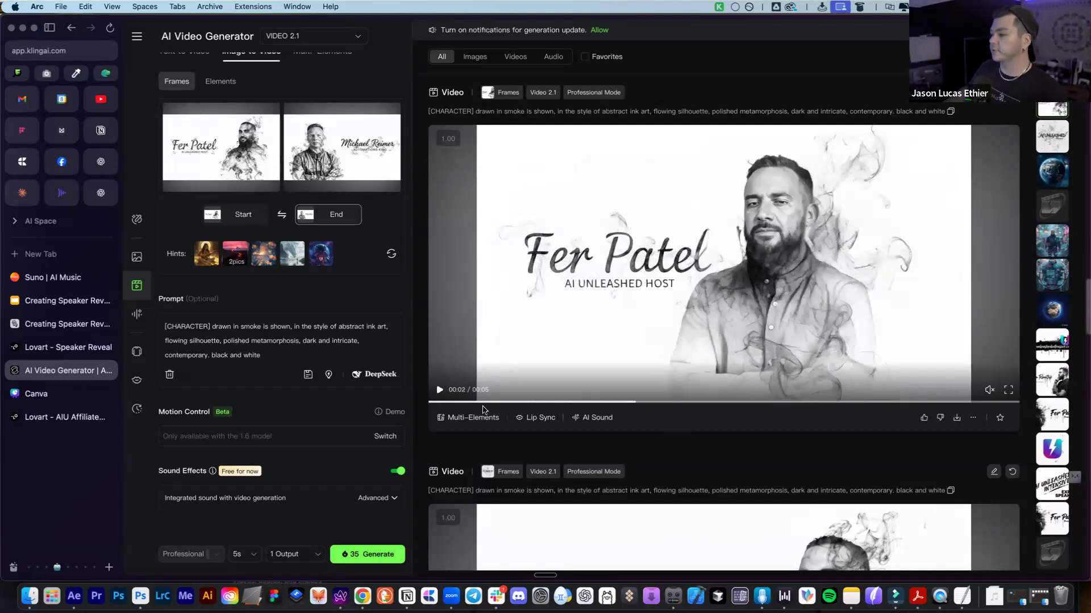
{"action": "left_click", "coordinate": [435, 392]}
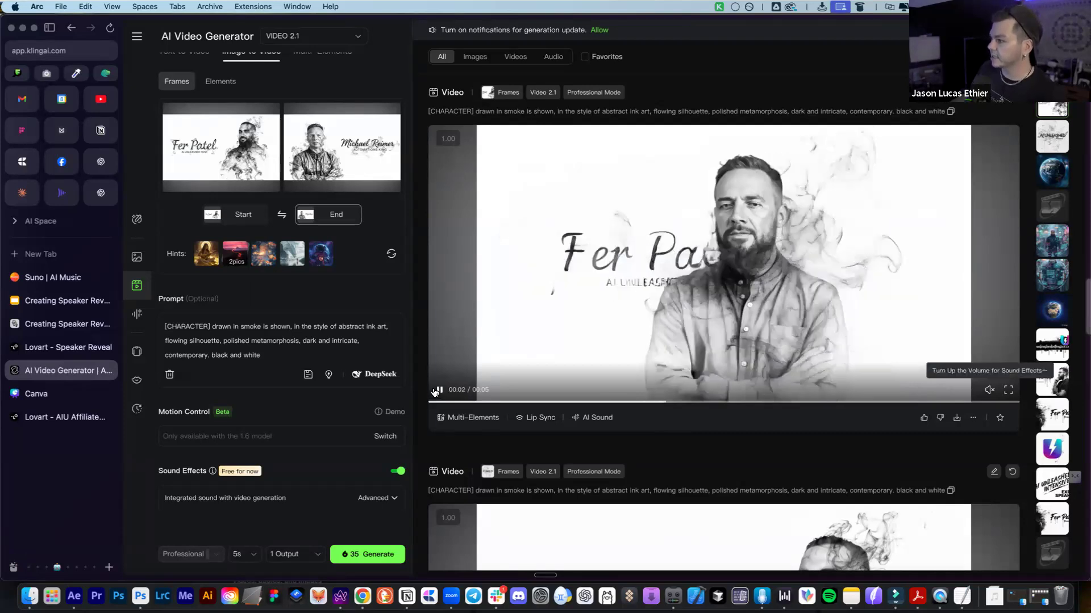
{"action": "left_click", "coordinate": [652, 403]}
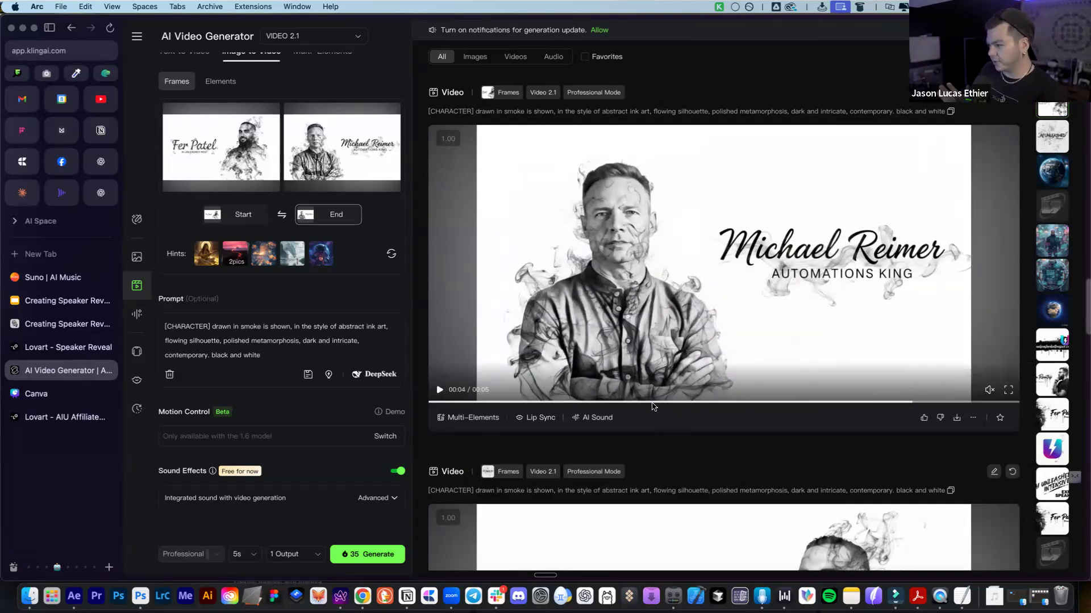
{"action": "left_click", "coordinate": [642, 403]}
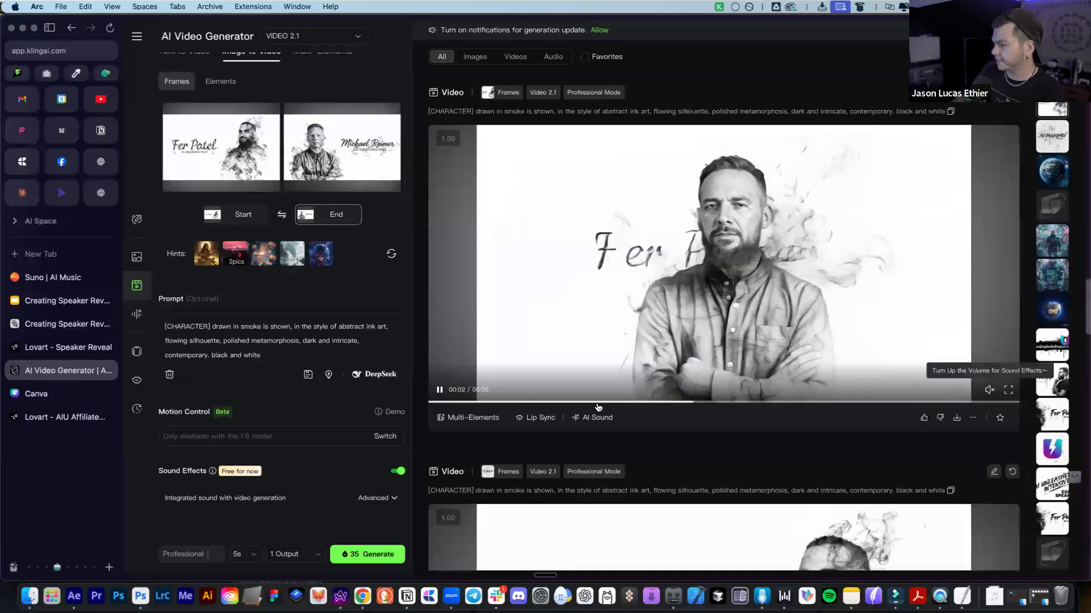
{"action": "left_click", "coordinate": [454, 383]}
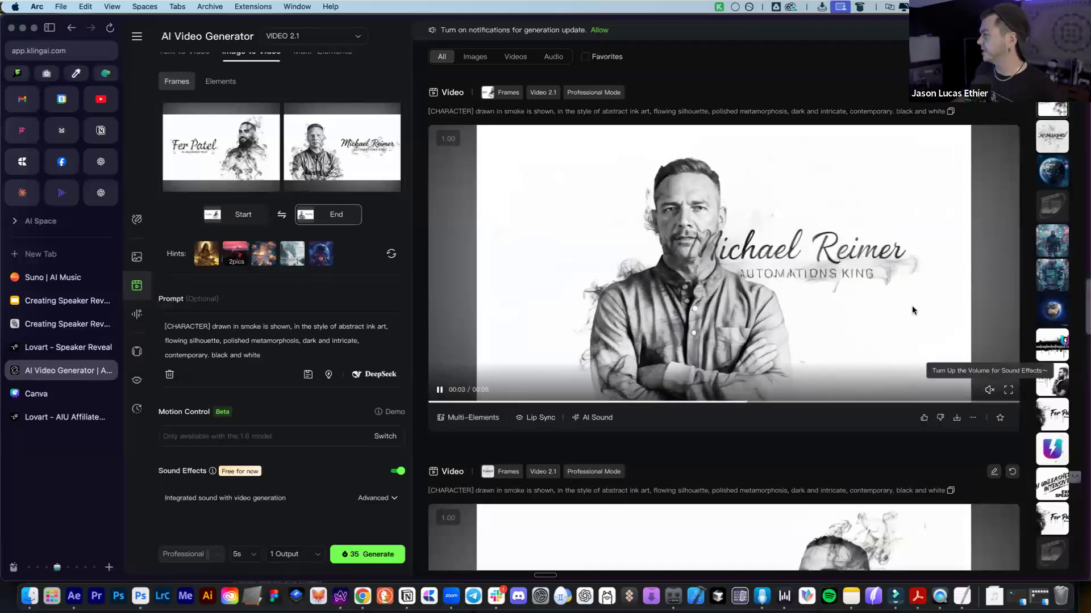
{"action": "left_click", "coordinate": [957, 418]}
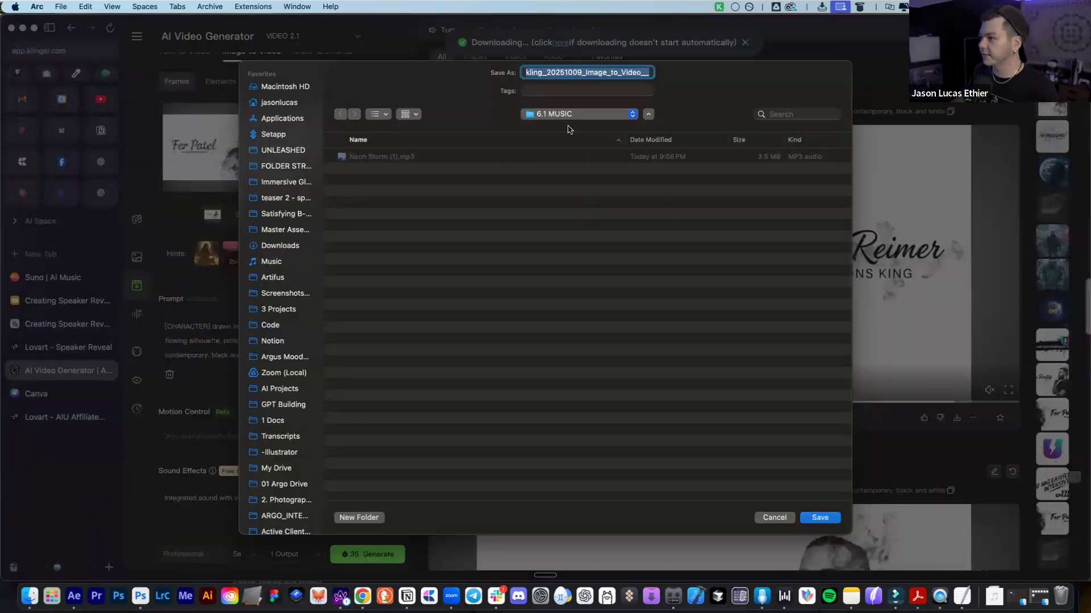
Save the downloaded transition video into FOLDER STRUCTURE's 5-VIDEOS folder
{"action": "left_click", "coordinate": [570, 120]}
{"action": "left_click", "coordinate": [571, 126]}
{"action": "left_click", "coordinate": [563, 117]}
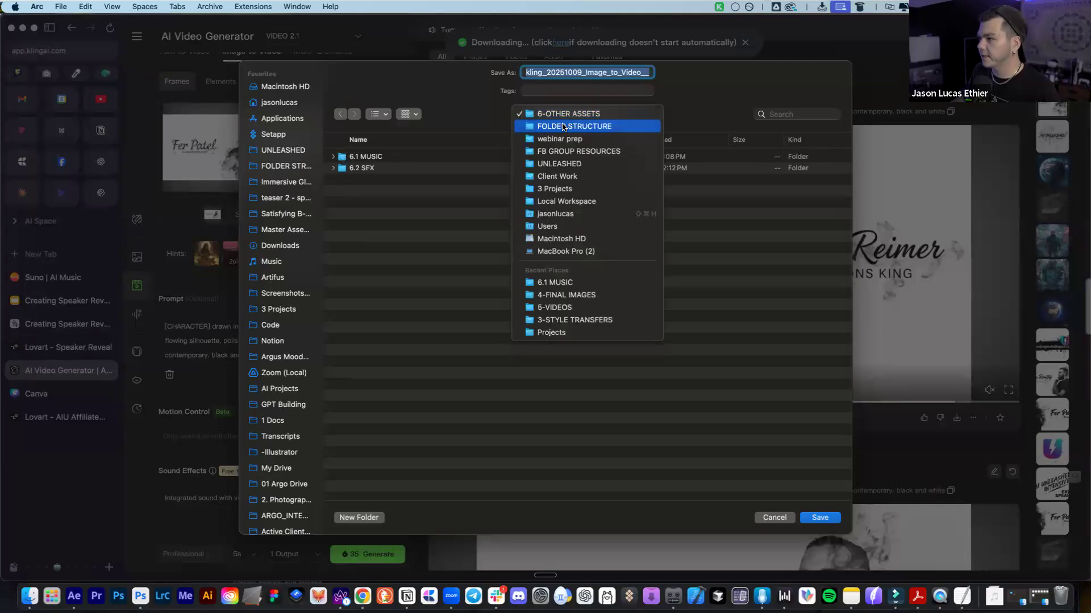
{"action": "left_click", "coordinate": [570, 126]}
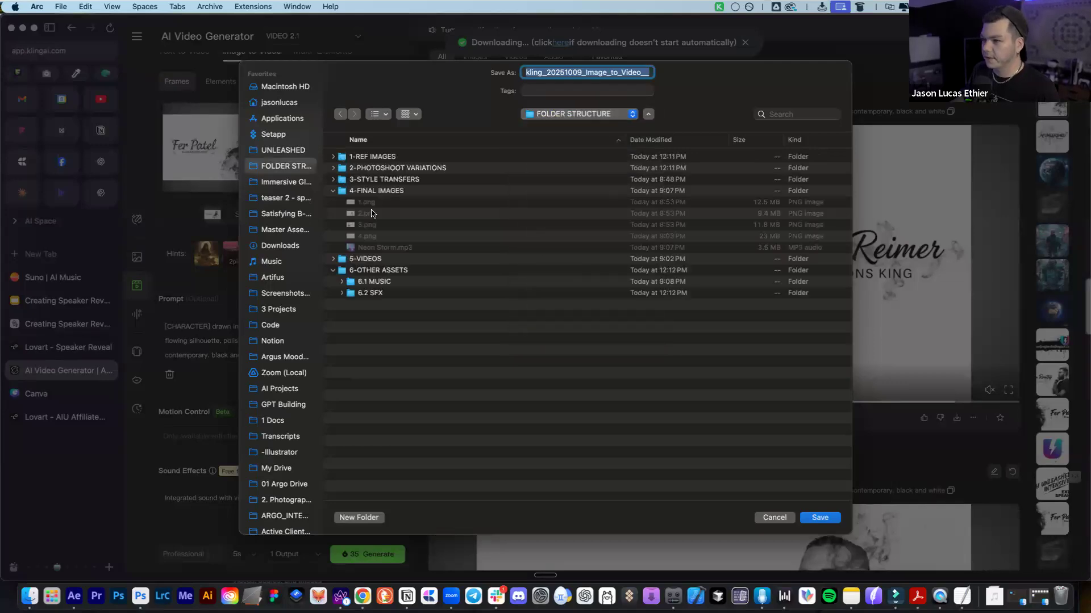
{"action": "left_click", "coordinate": [374, 259]}
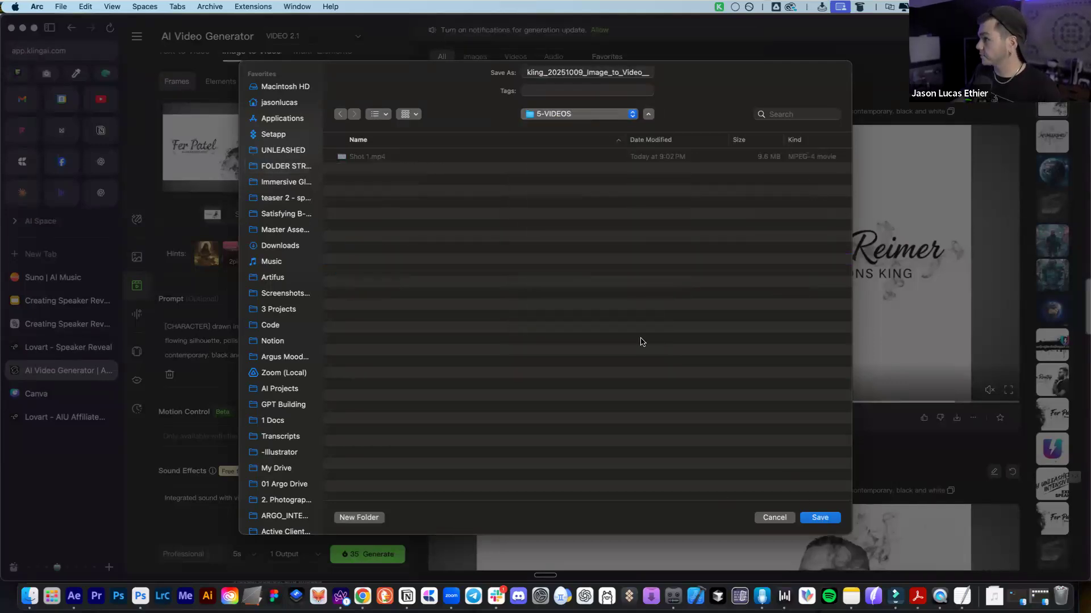
{"action": "left_click", "coordinate": [821, 518]}
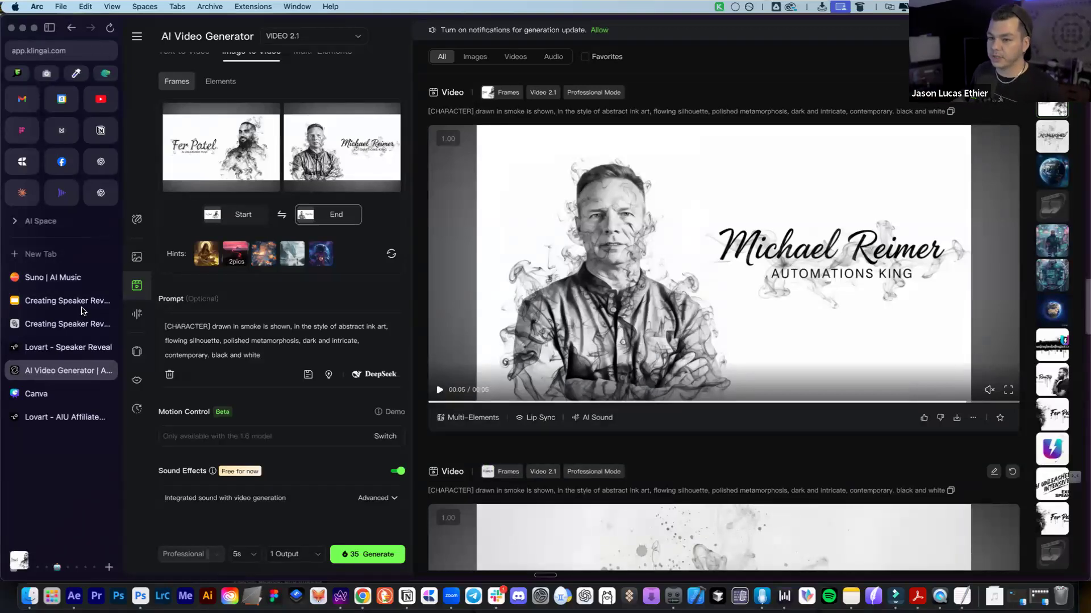
Browse the Manus deck thumbnails to slide 11, 'Post-production: Audio & Finishing'
{"action": "left_click", "coordinate": [53, 325]}
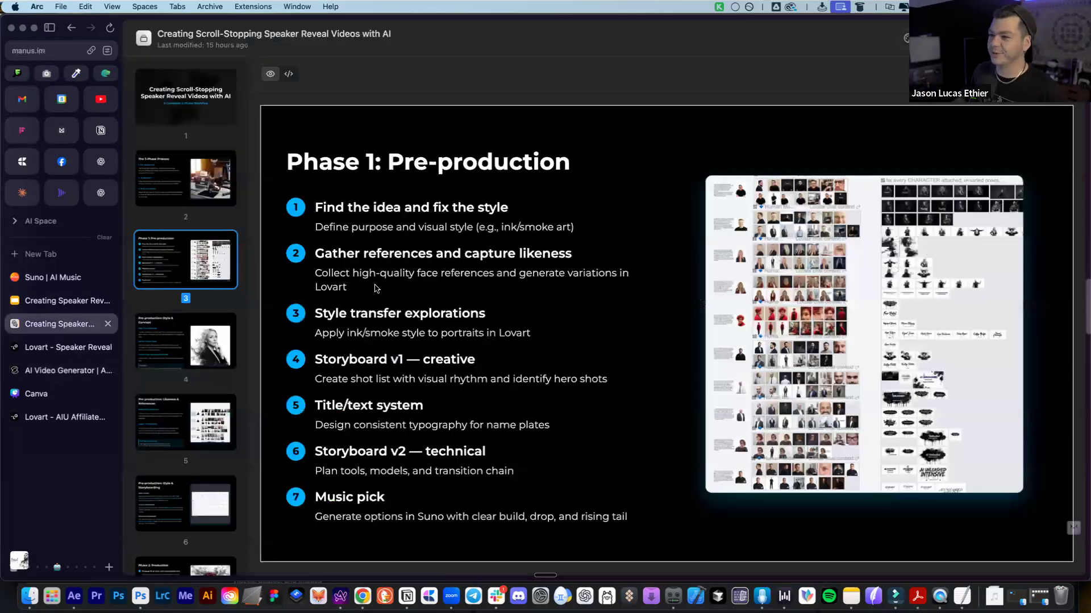
{"action": "key", "text": "Down"}
{"action": "scroll", "coordinate": [197, 469], "scroll_direction": "down", "scroll_amount": 3}
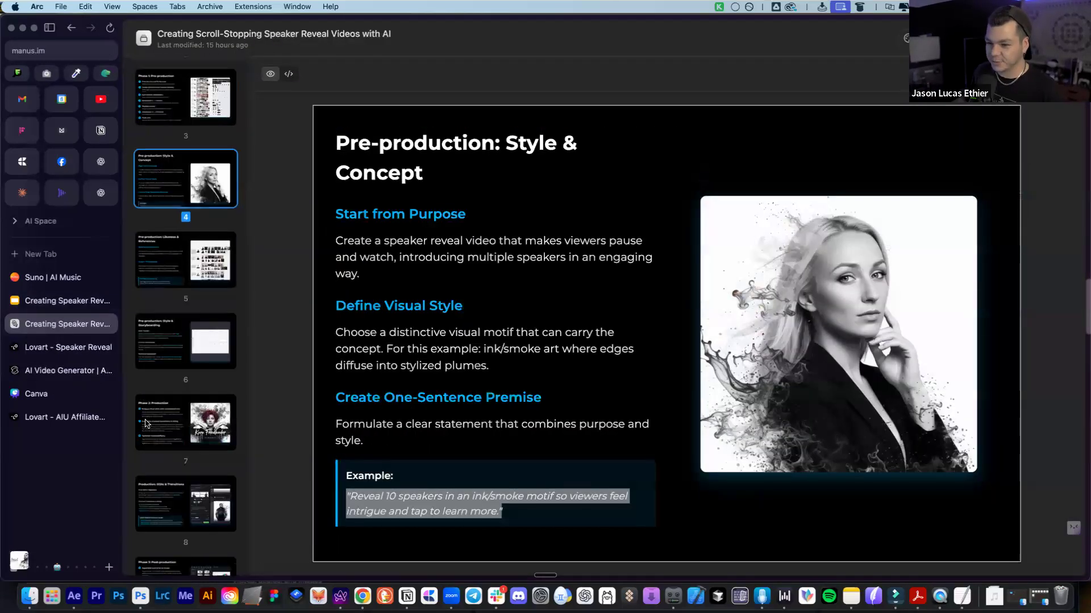
{"action": "scroll", "coordinate": [199, 430], "scroll_direction": "down", "scroll_amount": 5}
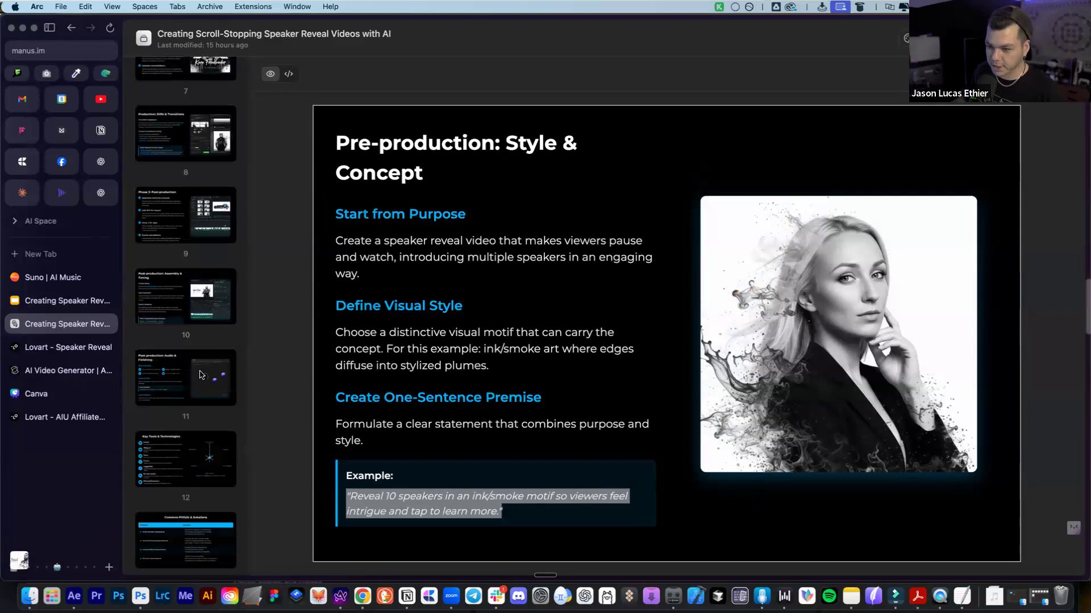
{"action": "left_click", "coordinate": [209, 359]}
{"action": "left_click", "coordinate": [216, 295]}
{"action": "left_click", "coordinate": [210, 220]}
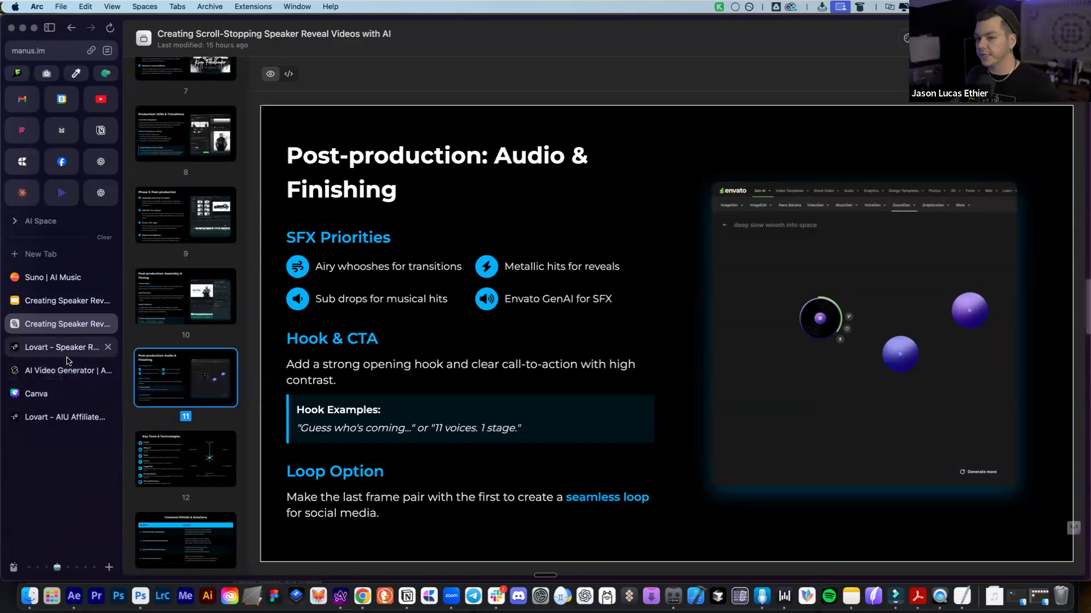
Switch to the Envato GenAI tab via an 'env' search to see the space woosh sounds
{"action": "left_click", "coordinate": [39, 253]}
{"action": "type", "text": "en"}
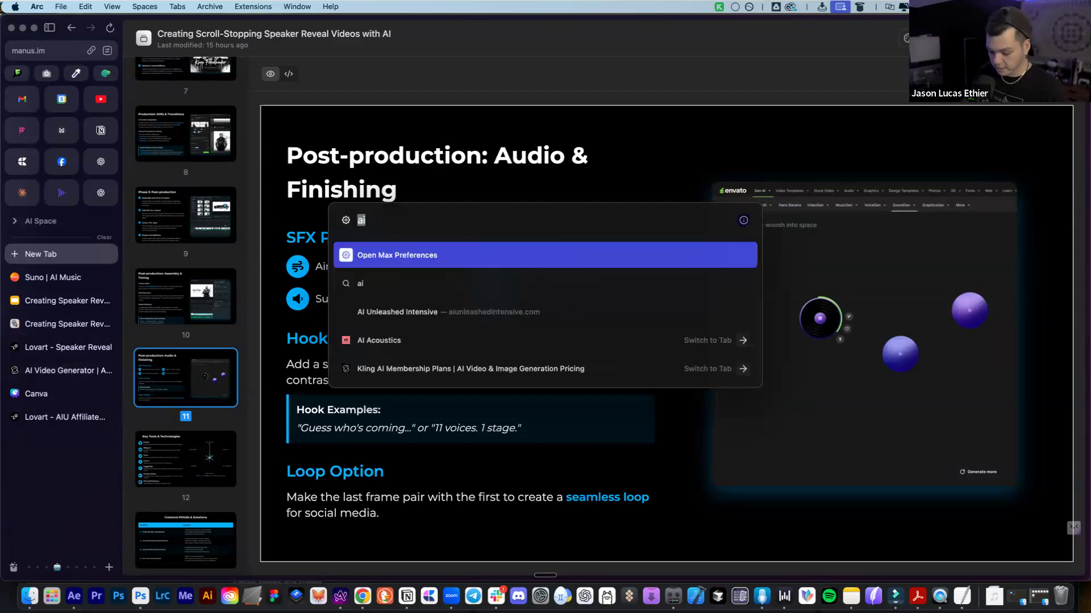
{"action": "type", "text": "v"}
{"action": "key", "text": "Return"}
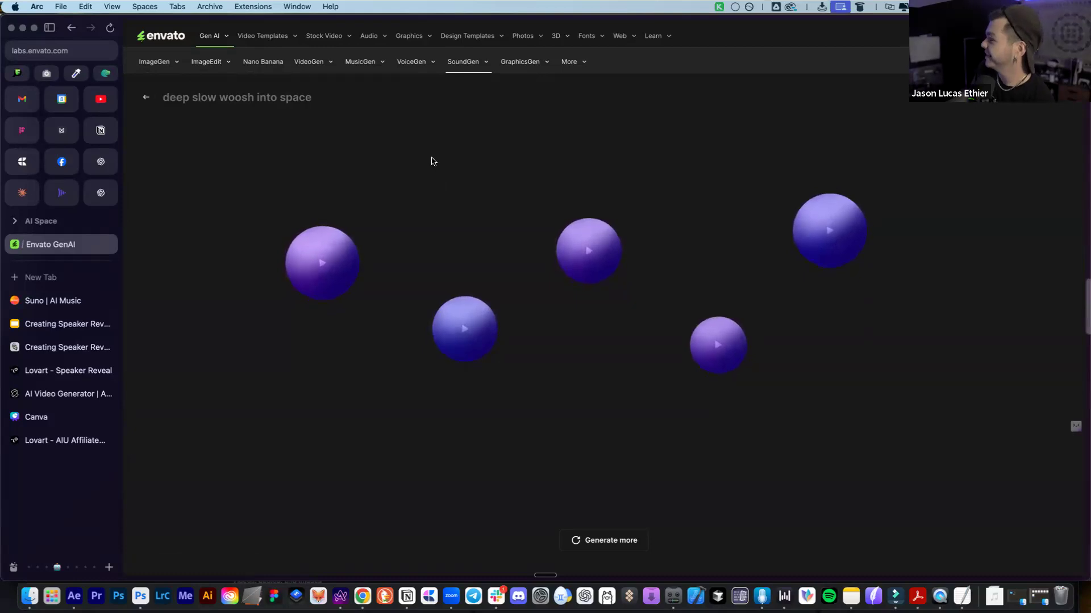
{"action": "mouse_move", "coordinate": [336, 284]}
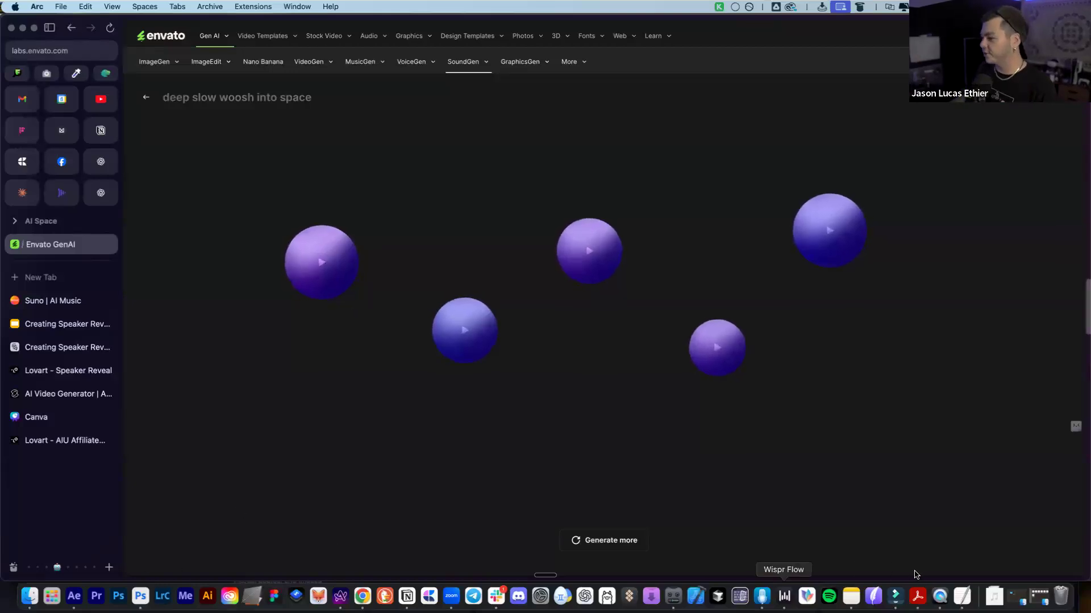
{"action": "left_click", "coordinate": [891, 595]}
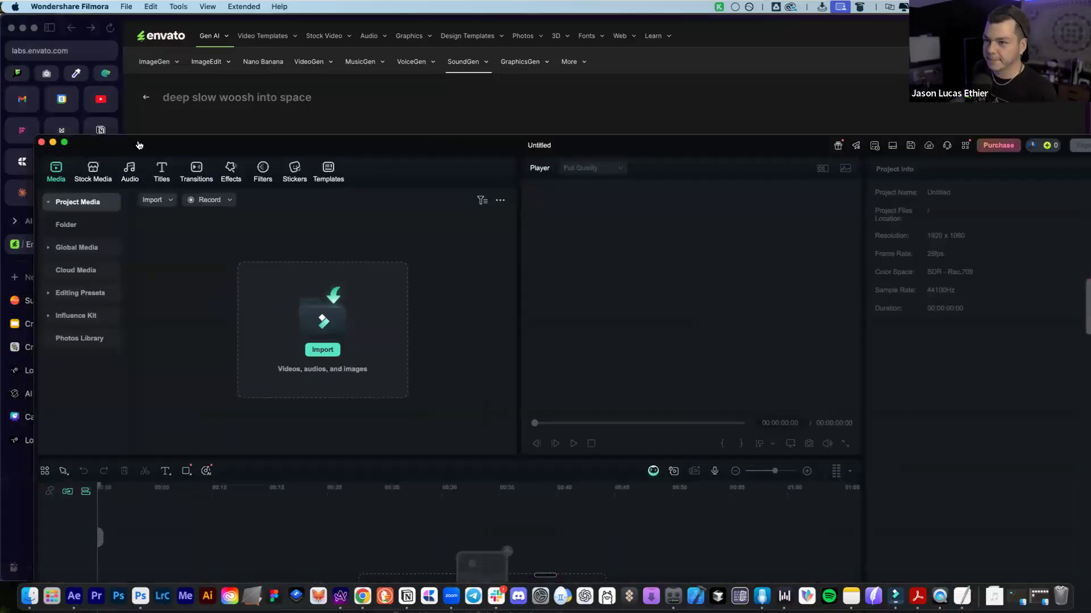
Drag both Kling mp4s from 5-VIDEOS into Filmora and match the project to 1920x1080 24fps
{"action": "double_click", "coordinate": [139, 145]}
{"action": "left_click", "coordinate": [30, 596]}
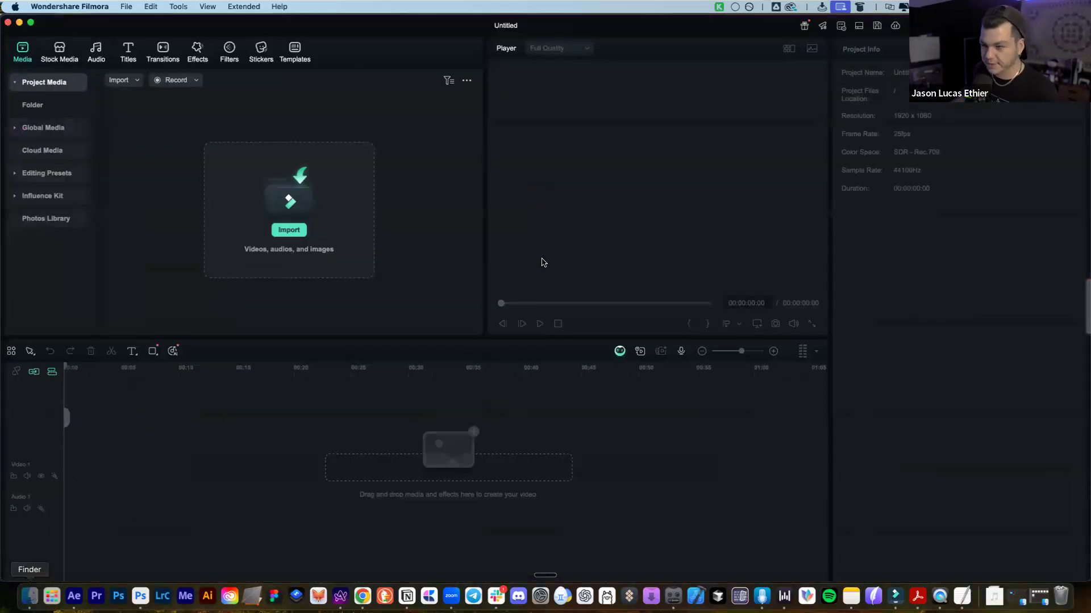
{"action": "left_click", "coordinate": [343, 298]}
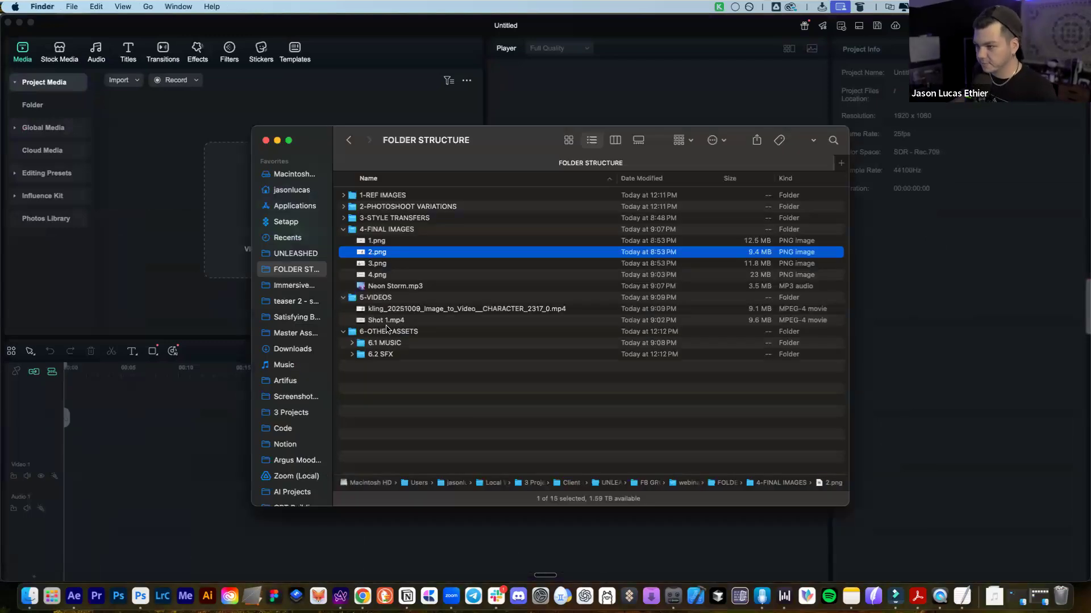
{"action": "left_click", "coordinate": [398, 308]}
{"action": "left_click", "coordinate": [392, 320], "text": "shift"}
{"action": "left_click_drag", "start_coordinate": [400, 311], "coordinate": [150, 431]}
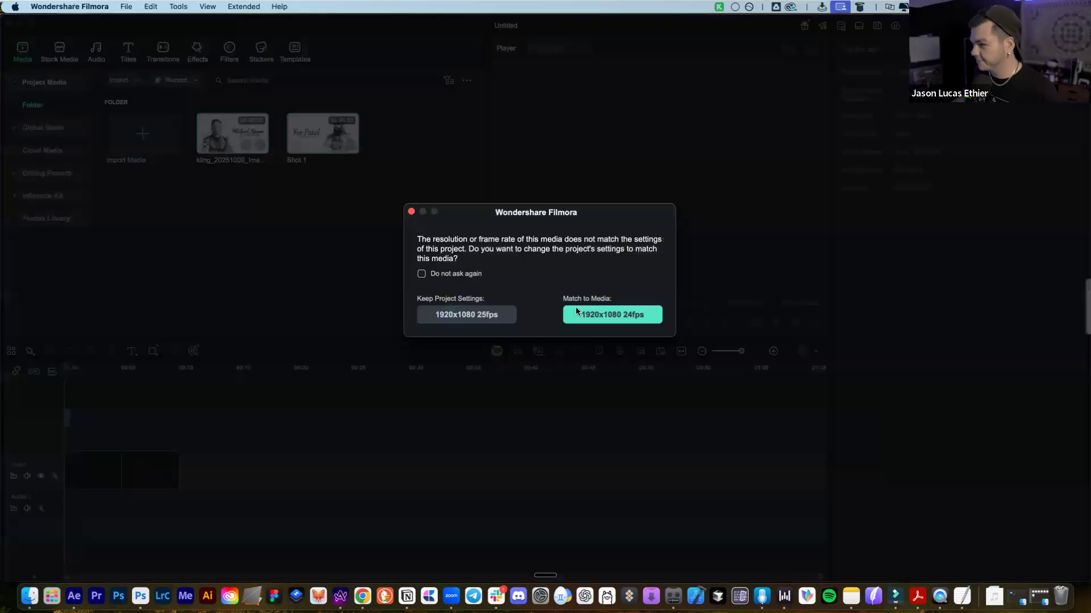
{"action": "left_click", "coordinate": [578, 311]}
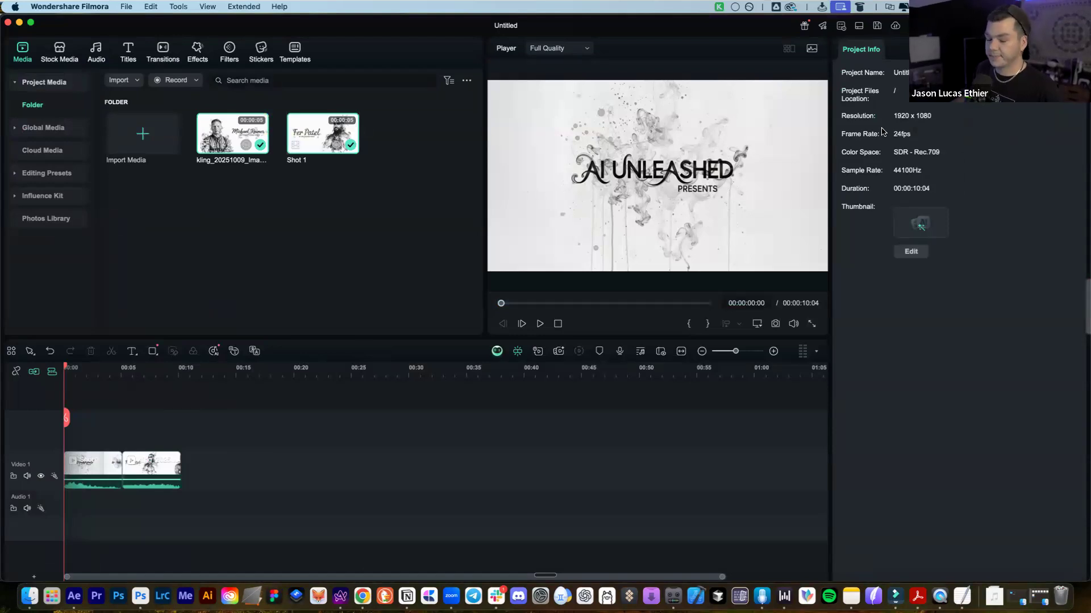
Scrub and play the timeline to check both speaker clips
{"action": "left_click_drag", "start_coordinate": [65, 418], "coordinate": [181, 418]}
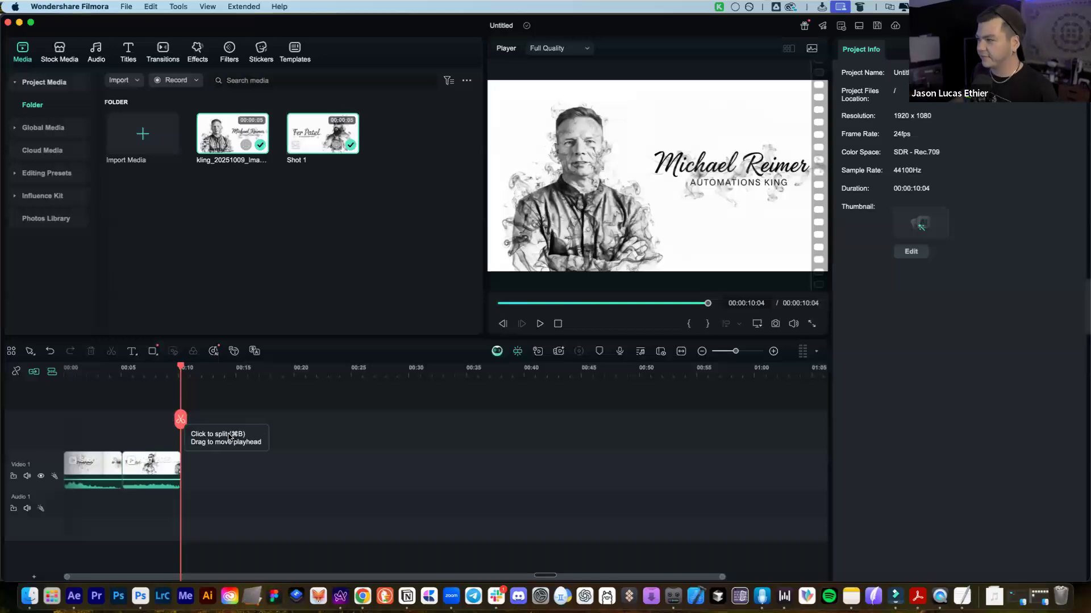
{"action": "left_click_drag", "start_coordinate": [181, 420], "coordinate": [66, 415]}
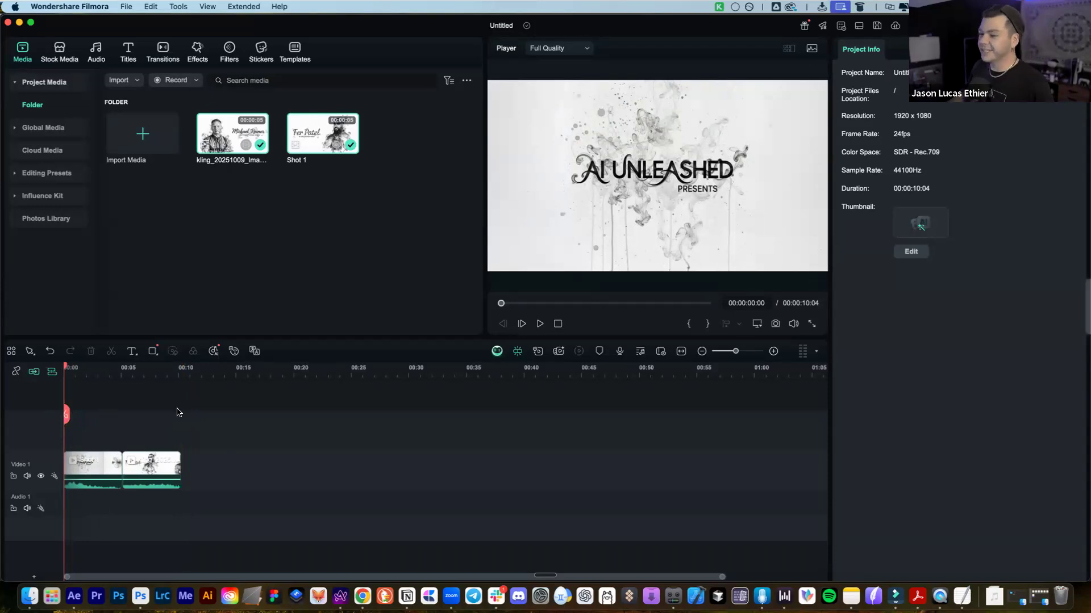
{"action": "key", "text": "space"}
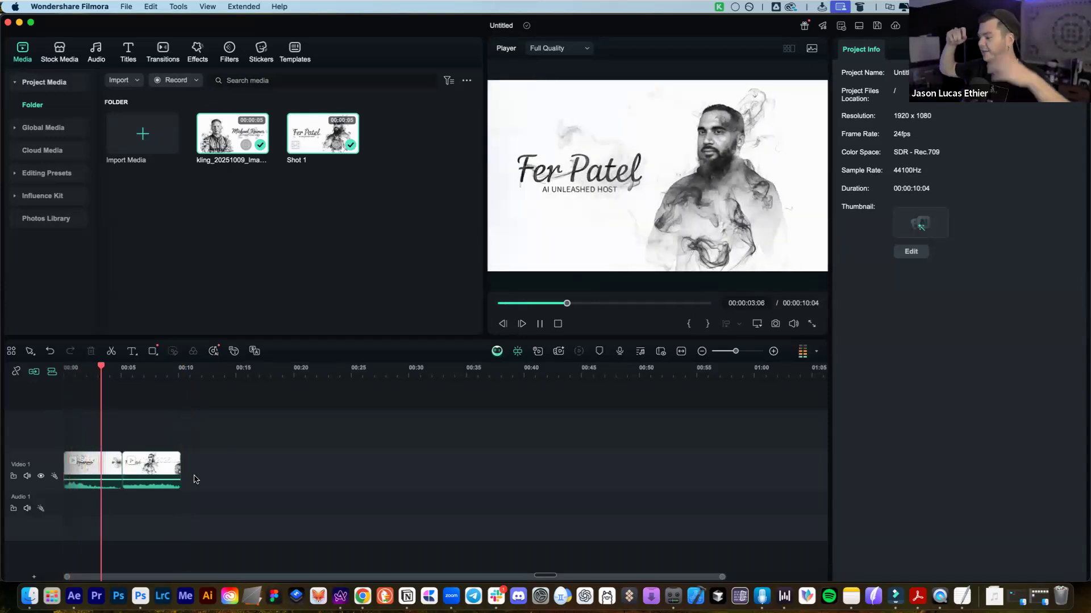
{"action": "key", "text": "space"}
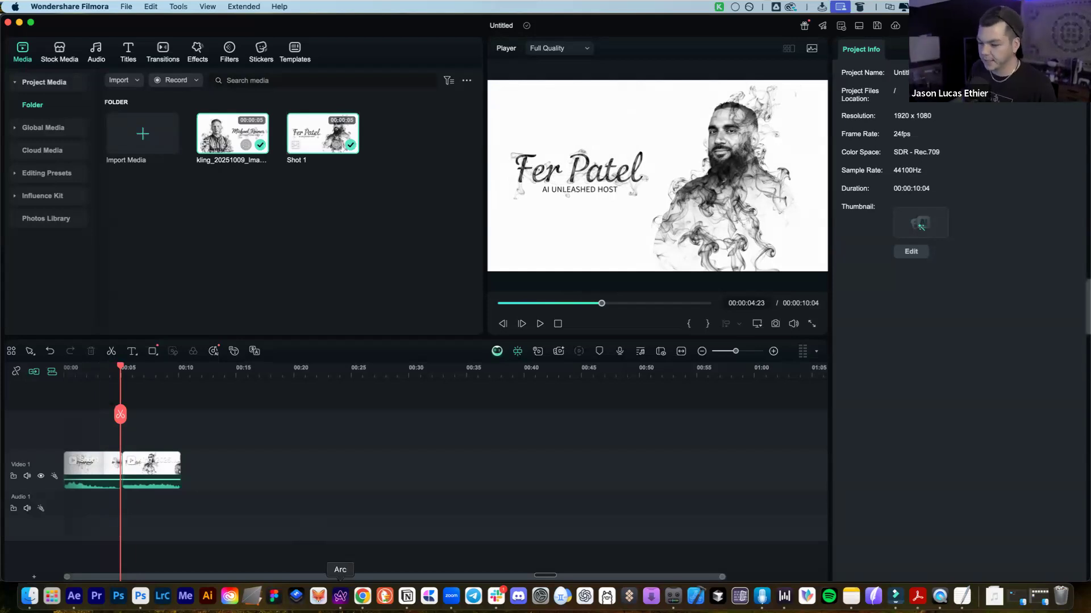
{"action": "left_click", "coordinate": [341, 596]}
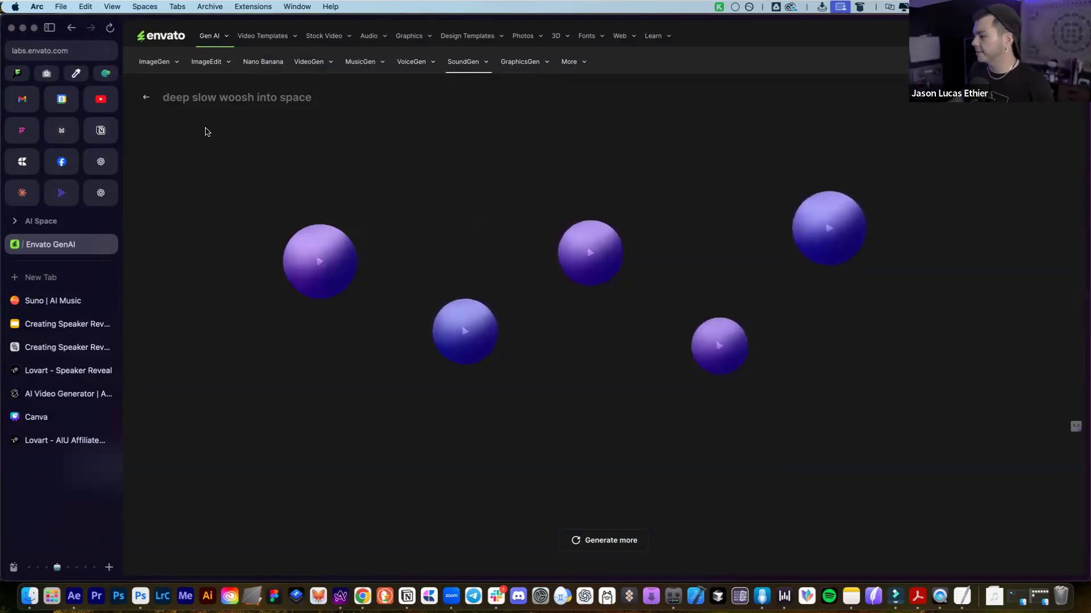
Generate SoundGen effects from the prompt 'quick slow woosh with water drops'
{"action": "left_click", "coordinate": [145, 98]}
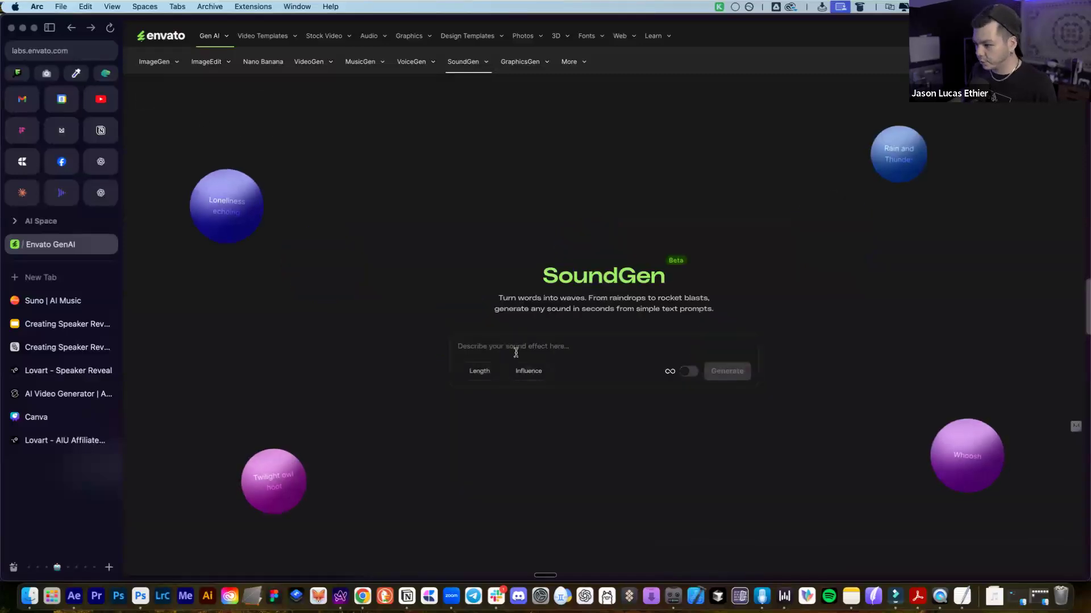
{"action": "type", "text": "quick slow wo"}
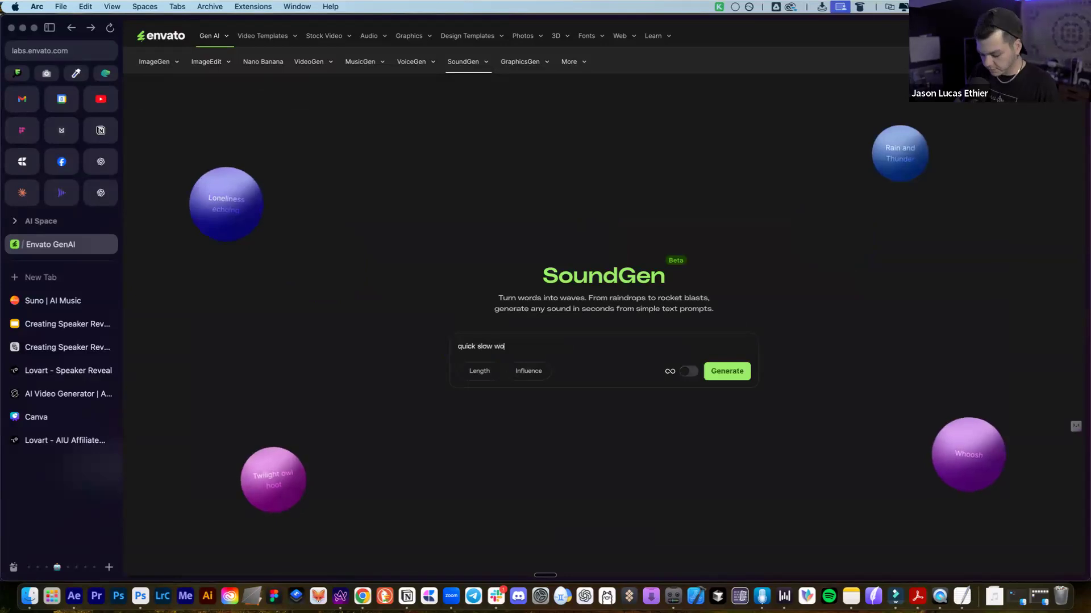
{"action": "type", "text": "osh with"}
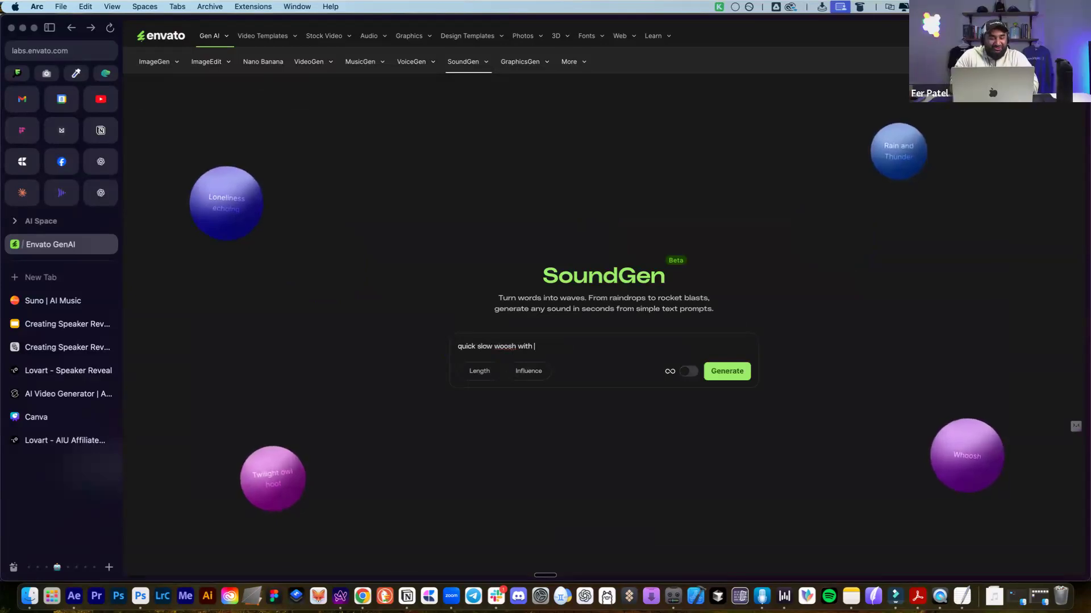
{"action": "type", "text": " water drops"}
{"action": "key", "text": "Return"}
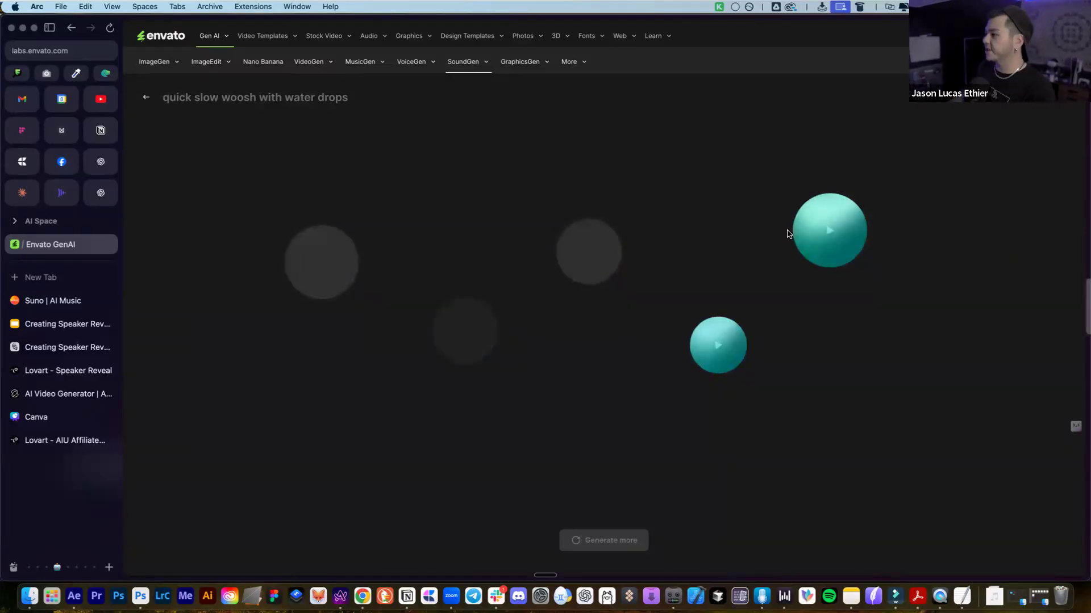
Preview several of the generated water-drop woosh sounds
{"action": "left_click", "coordinate": [718, 346]}
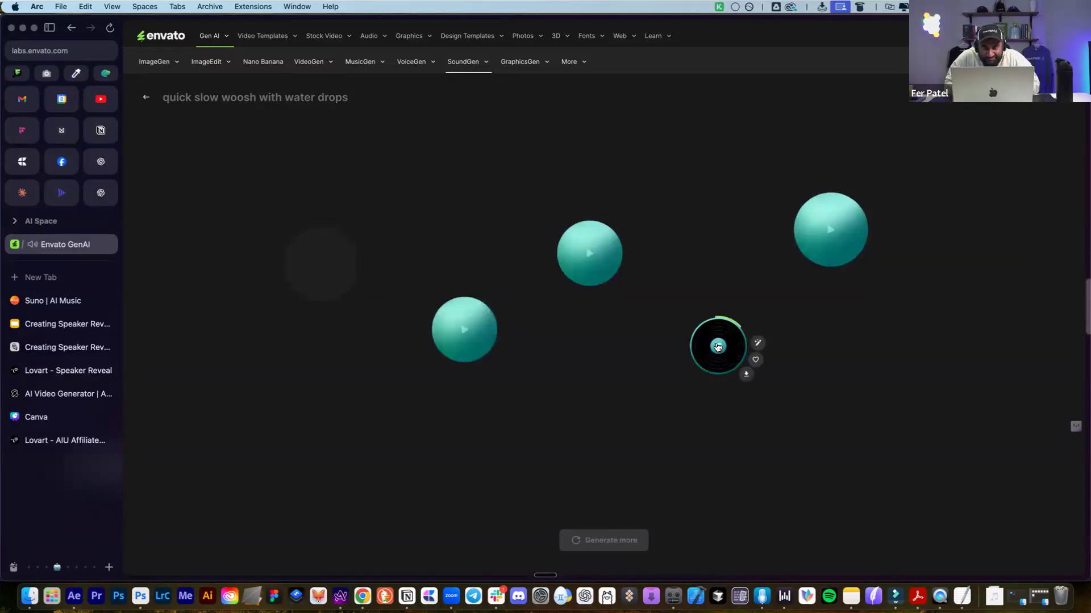
{"action": "left_click", "coordinate": [718, 349]}
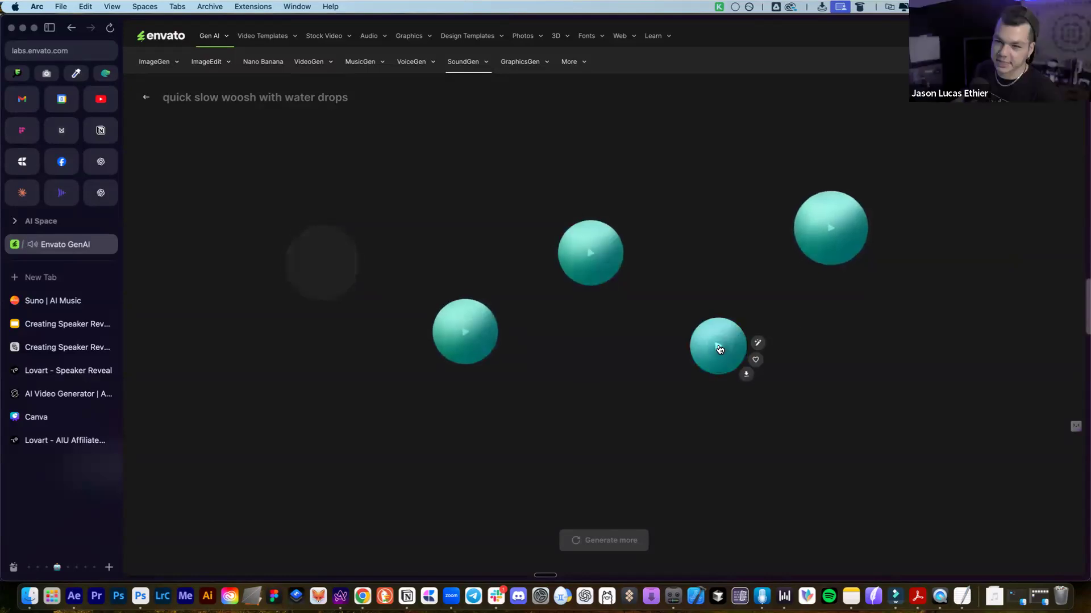
{"action": "mouse_move", "coordinate": [830, 229]}
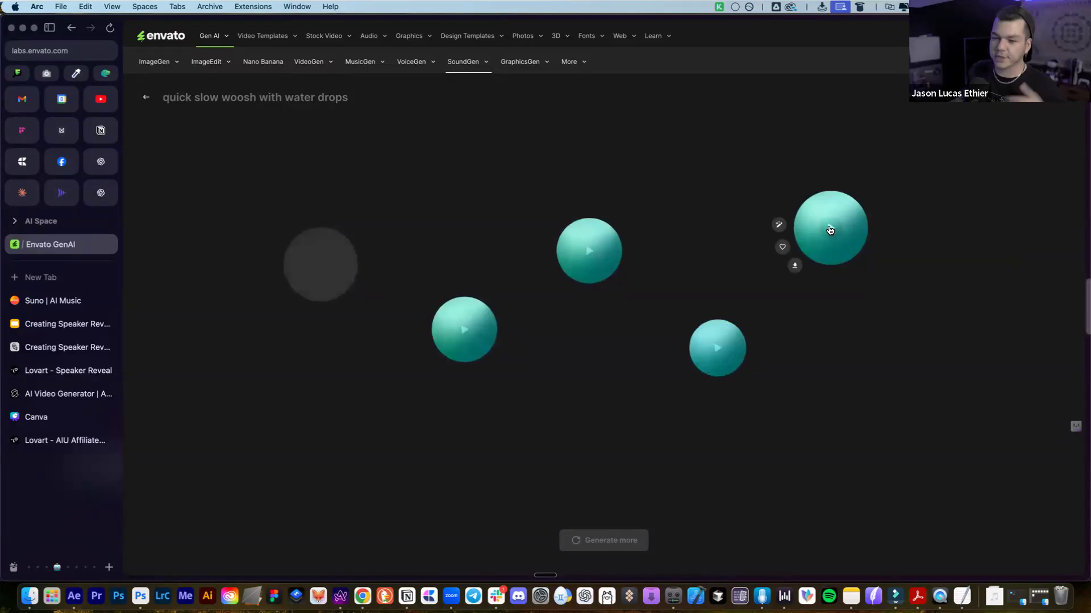
{"action": "left_click", "coordinate": [830, 230]}
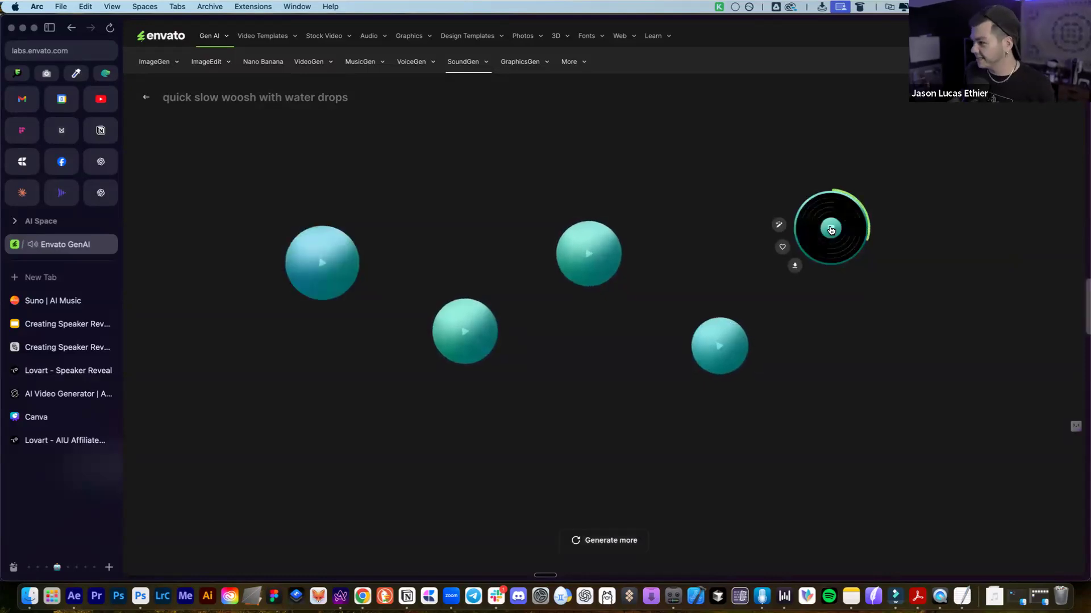
{"action": "left_click", "coordinate": [334, 259]}
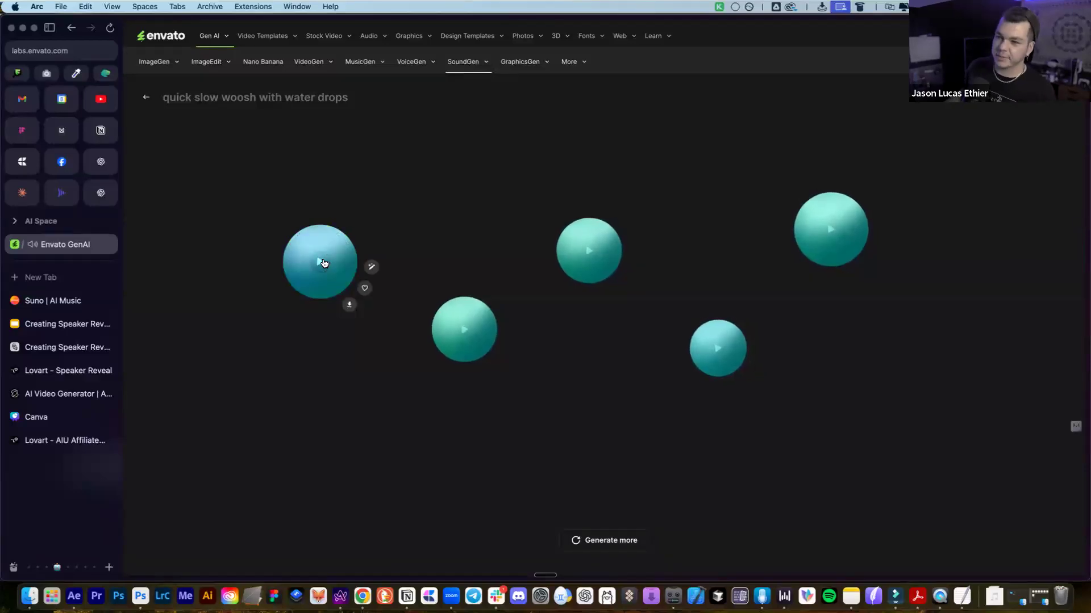
{"action": "left_click", "coordinate": [325, 262]}
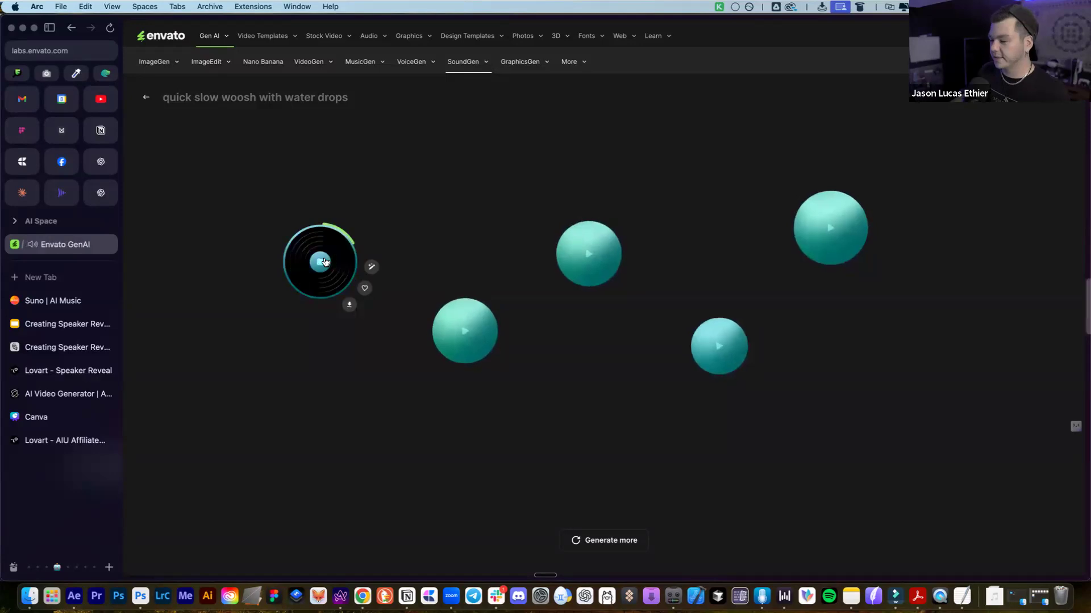
{"action": "left_click", "coordinate": [322, 261]}
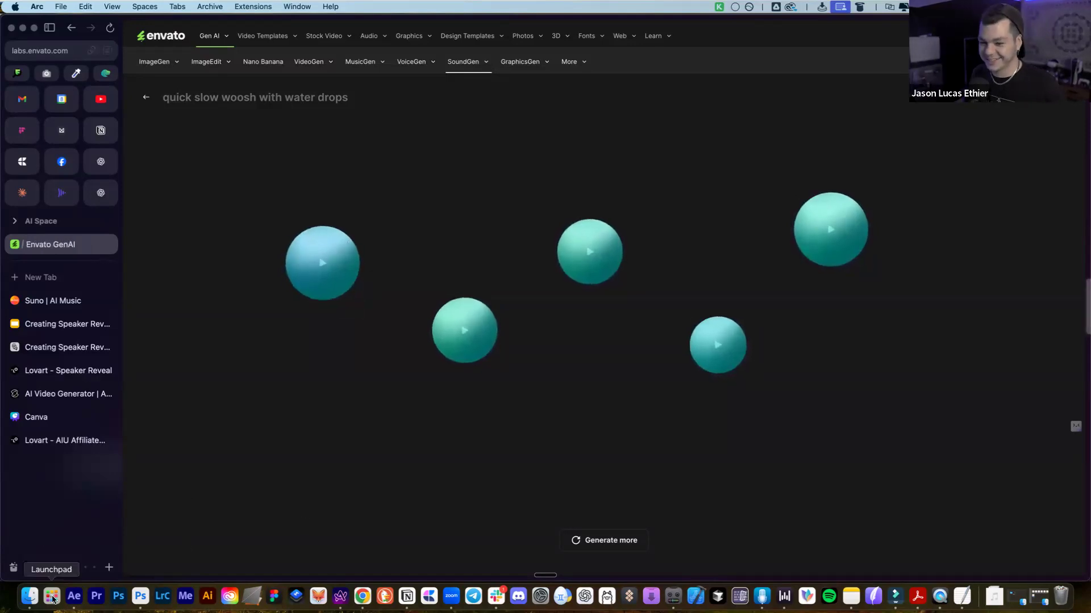
{"action": "left_click", "coordinate": [29, 597]}
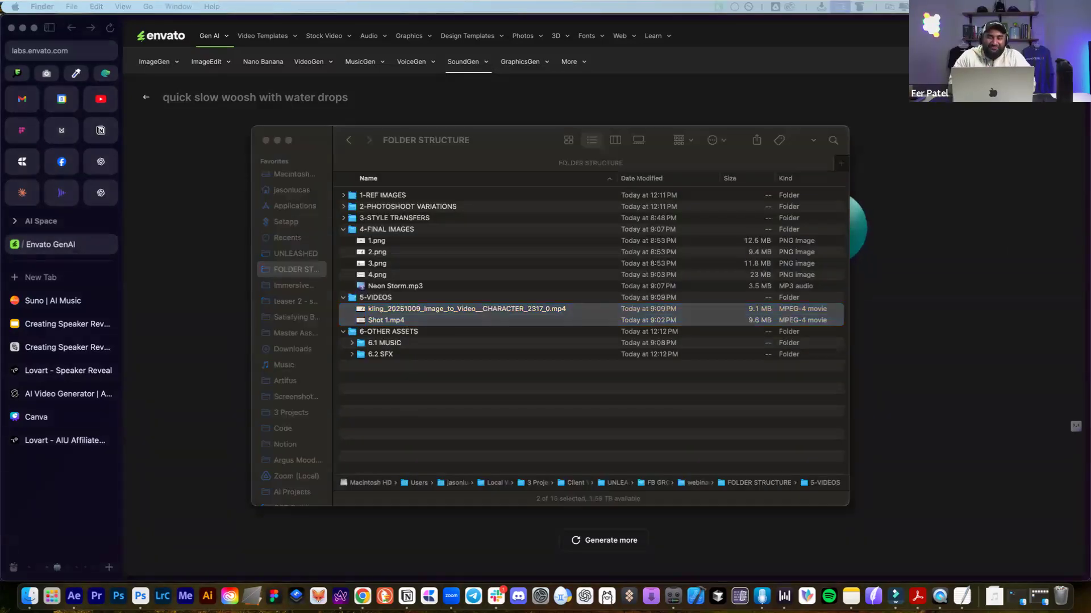
Move the sfx folder window over and Quick Look the first saved effect, raising the volume
{"action": "left_click_drag", "start_coordinate": [647, 43], "coordinate": [483, 99]}
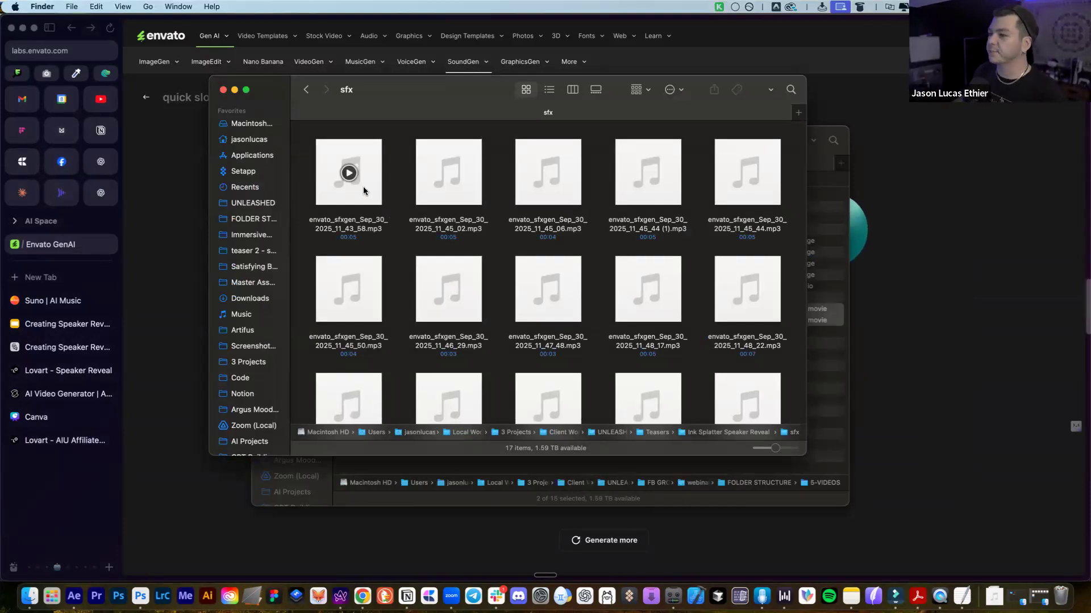
{"action": "left_click", "coordinate": [363, 187]}
{"action": "key", "text": "space"}
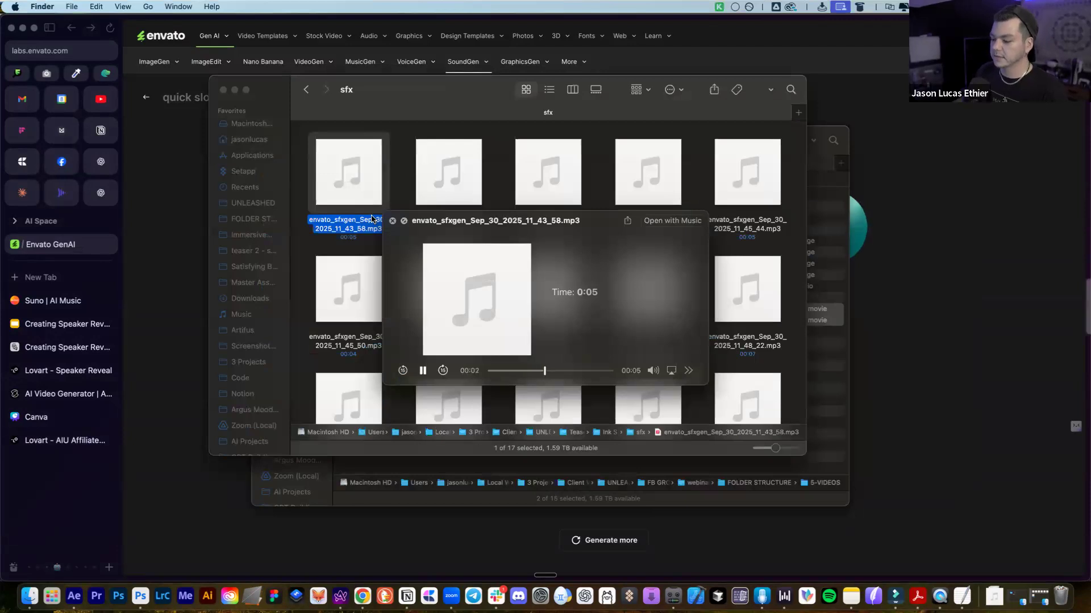
{"action": "key", "text": "XF86AudioRaiseVolume"}
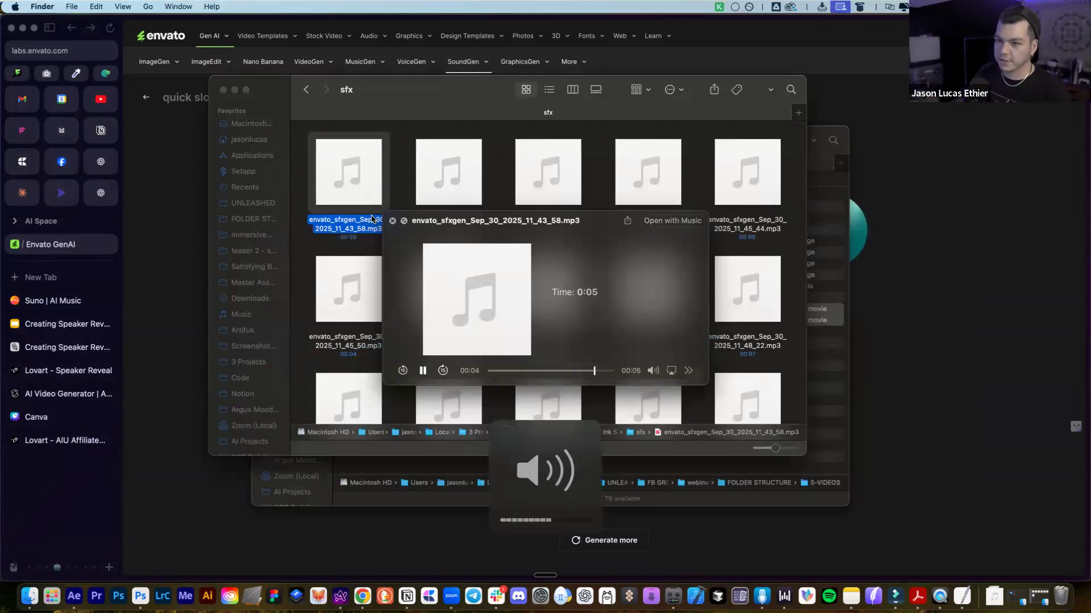
{"action": "key", "text": "space"}
Quick Look the second sfx file, then close the folder and return to SoundGen
{"action": "left_click", "coordinate": [465, 202]}
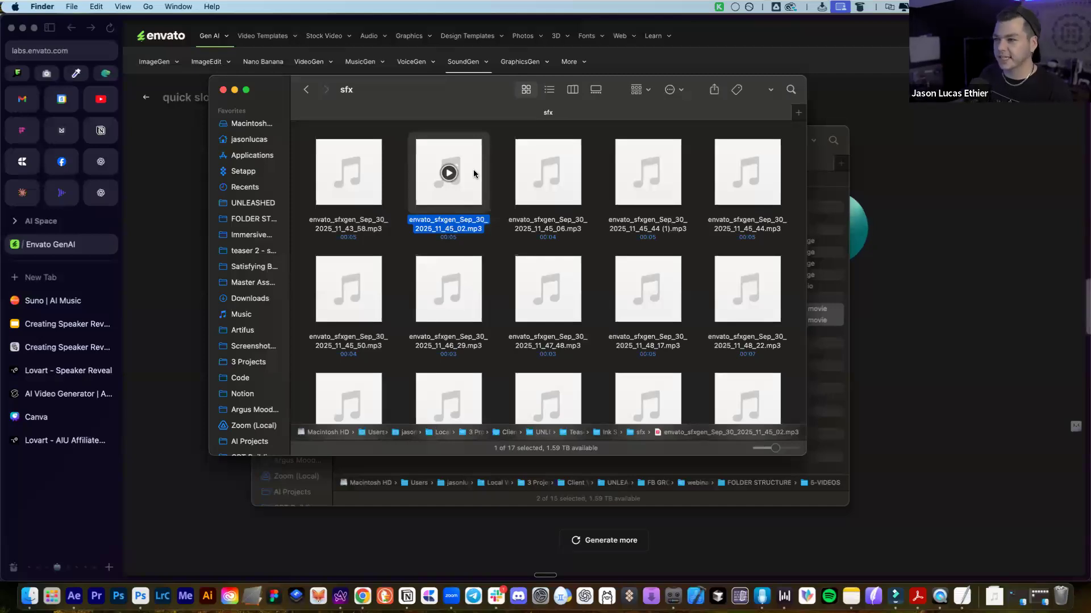
{"action": "key", "text": "space"}
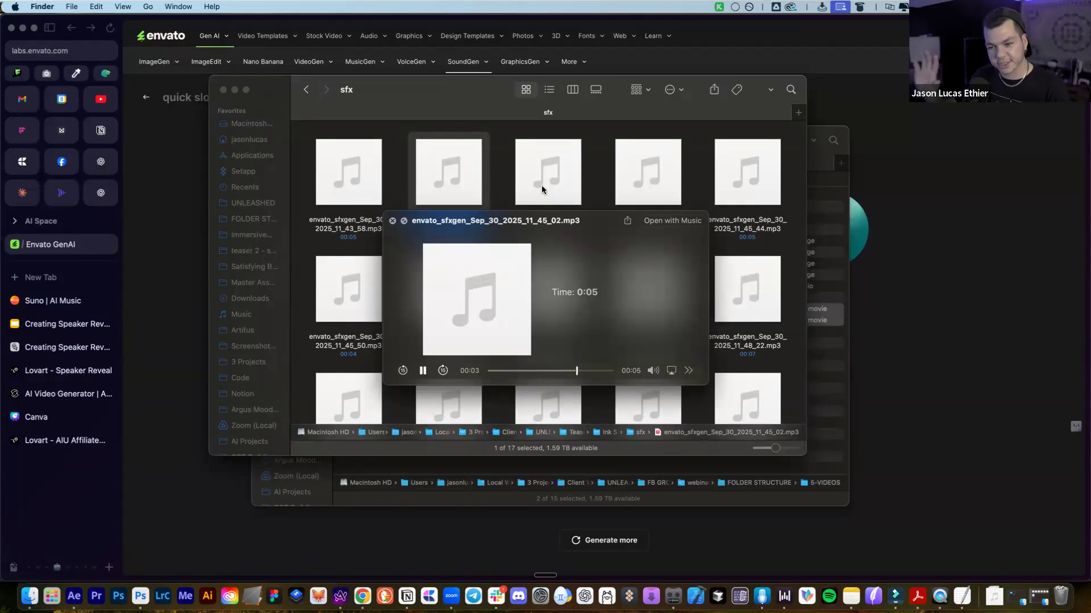
{"action": "key", "text": "space"}
{"action": "scroll", "coordinate": [492, 234], "scroll_direction": "down", "scroll_amount": 3}
{"action": "scroll", "coordinate": [548, 202], "scroll_direction": "up", "scroll_amount": 3}
{"action": "scroll", "coordinate": [546, 213], "scroll_direction": "down", "scroll_amount": 3}
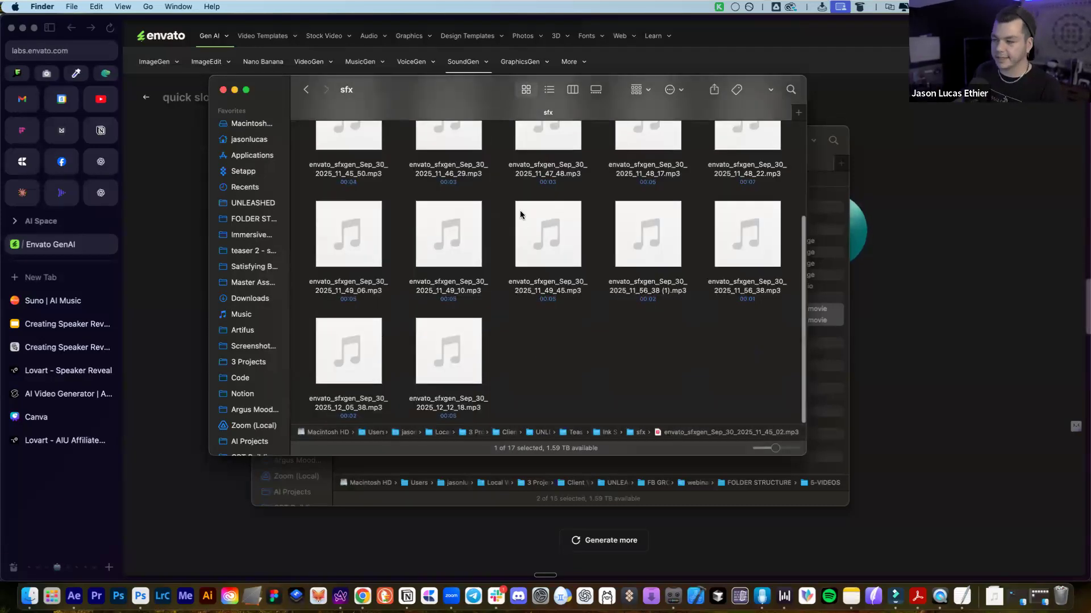
{"action": "scroll", "coordinate": [534, 194], "scroll_direction": "up", "scroll_amount": 3}
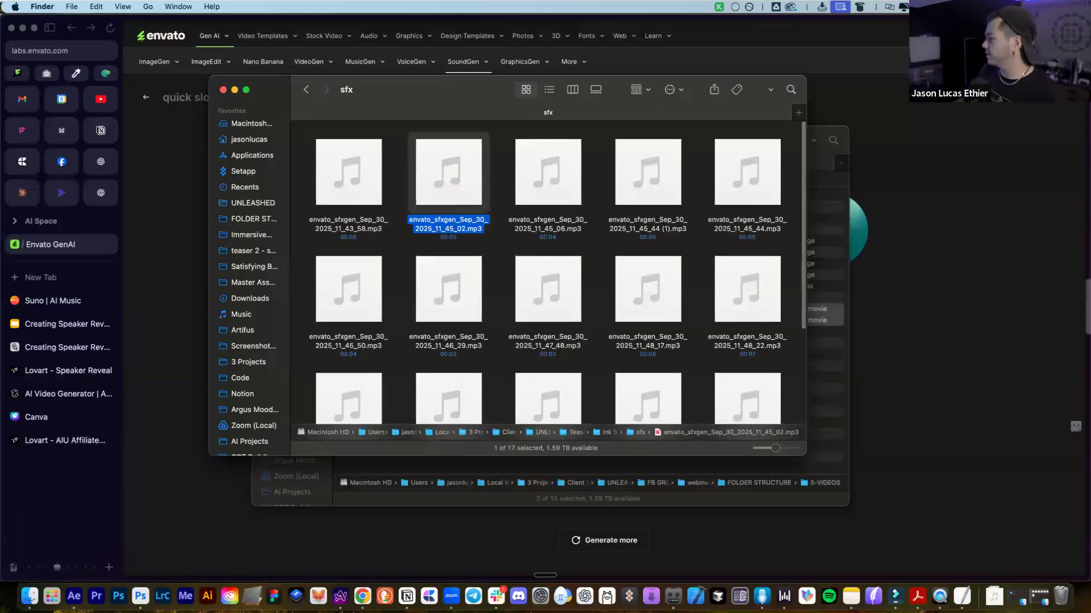
{"action": "key", "text": "super+w"}
{"action": "left_click", "coordinate": [668, 81]}
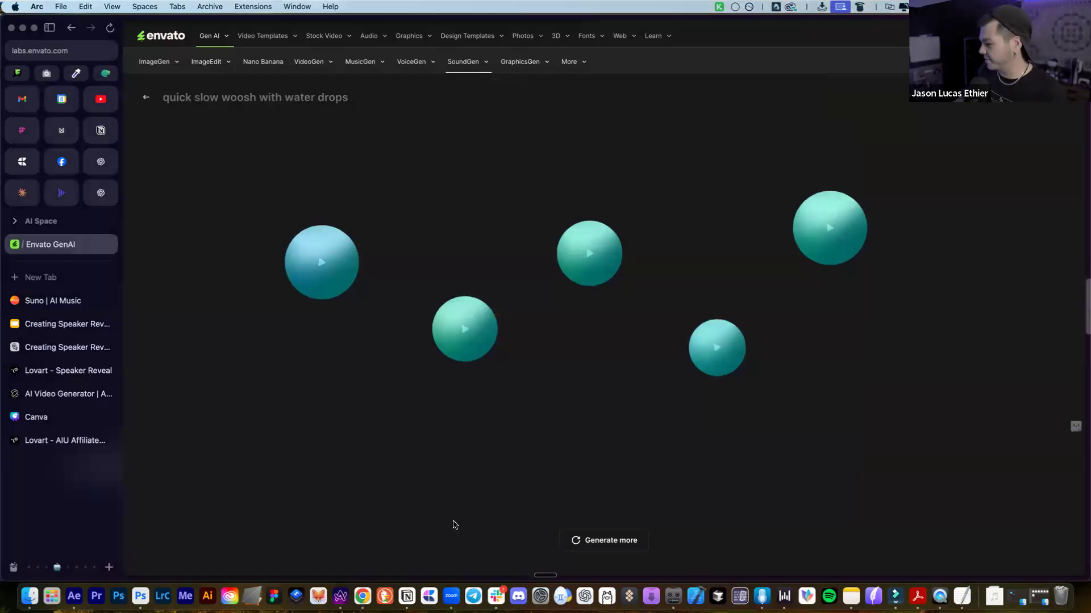
Drag the Neon Storm mp3 onto Filmora's audio track right after the two clips
{"action": "left_click", "coordinate": [896, 598]}
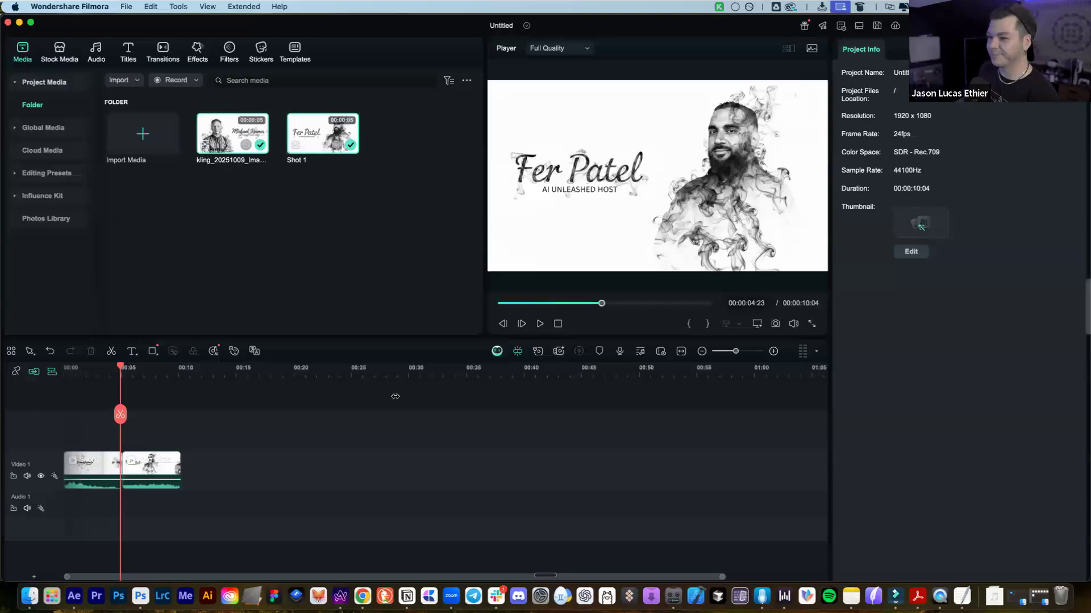
{"action": "left_click", "coordinate": [30, 595]}
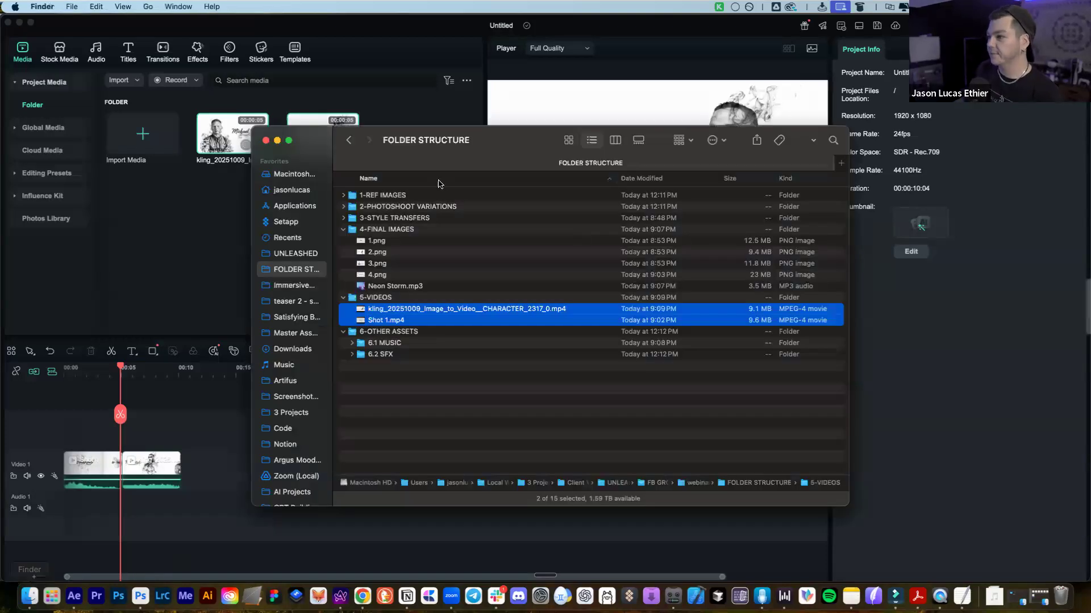
{"action": "left_click", "coordinate": [381, 395]}
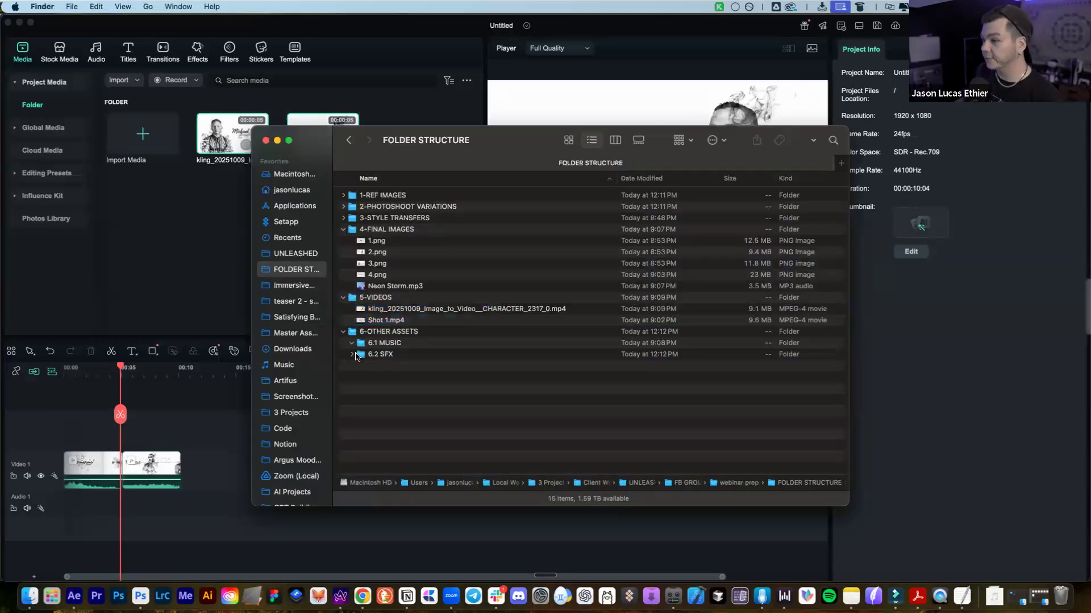
{"action": "left_click", "coordinate": [396, 355]}
{"action": "mouse_move", "coordinate": [208, 507]}
{"action": "left_mouse_down"}
{"action": "mouse_move", "coordinate": [165, 542]}
{"action": "mouse_move", "coordinate": [151, 507]}
{"action": "mouse_move", "coordinate": [191, 503]}
{"action": "left_mouse_up"}
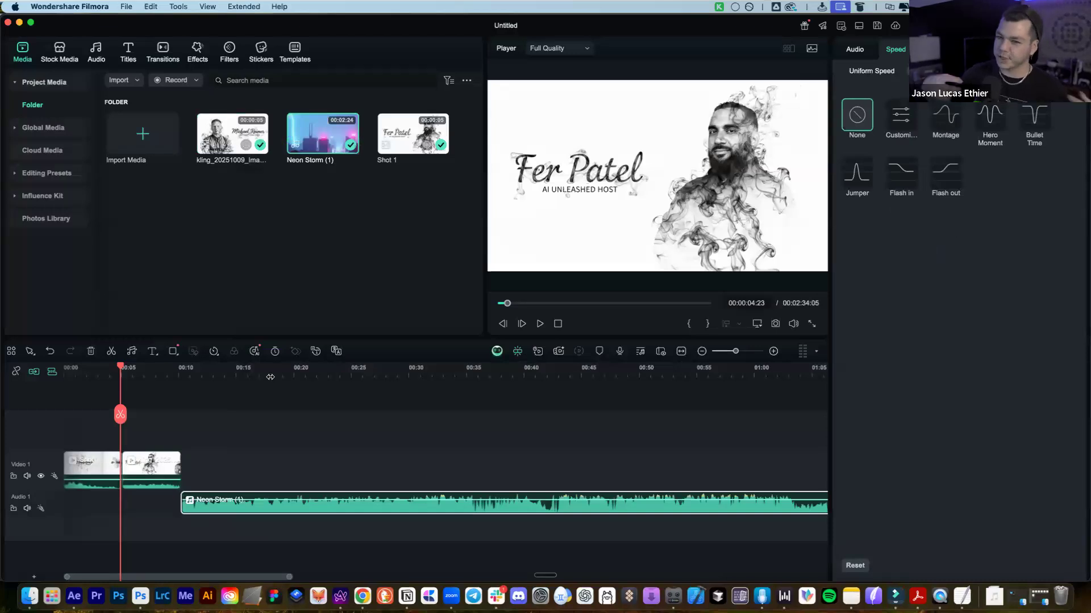
Play through the Neon Storm music on the timeline to find a cut point around 20 seconds
{"action": "left_click", "coordinate": [203, 372]}
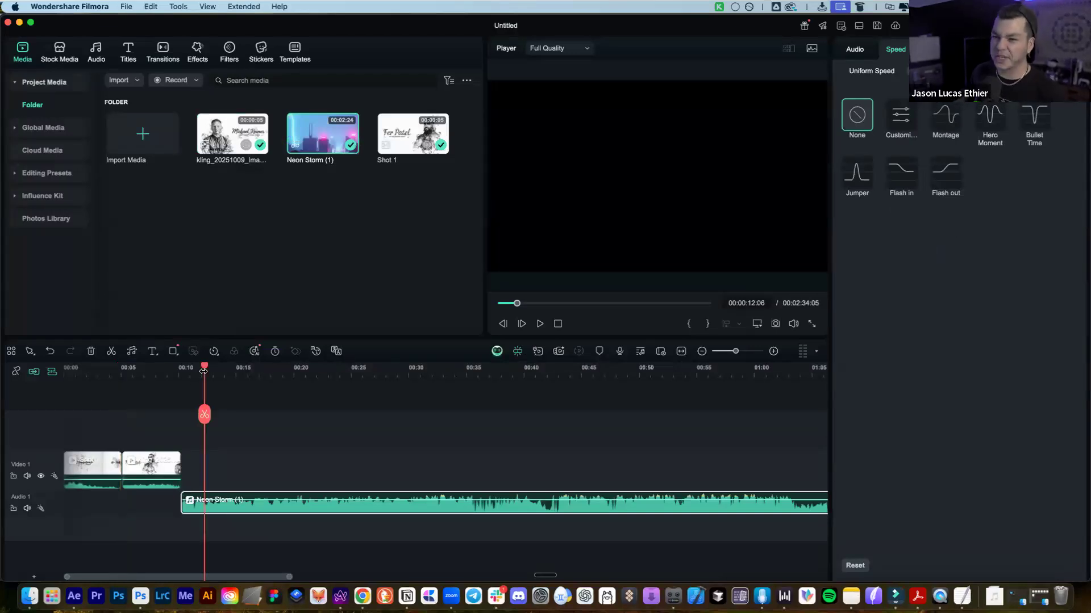
{"action": "left_click_drag", "start_coordinate": [206, 415], "coordinate": [414, 445]}
{"action": "left_click", "coordinate": [496, 445]}
{"action": "key", "text": "space"}
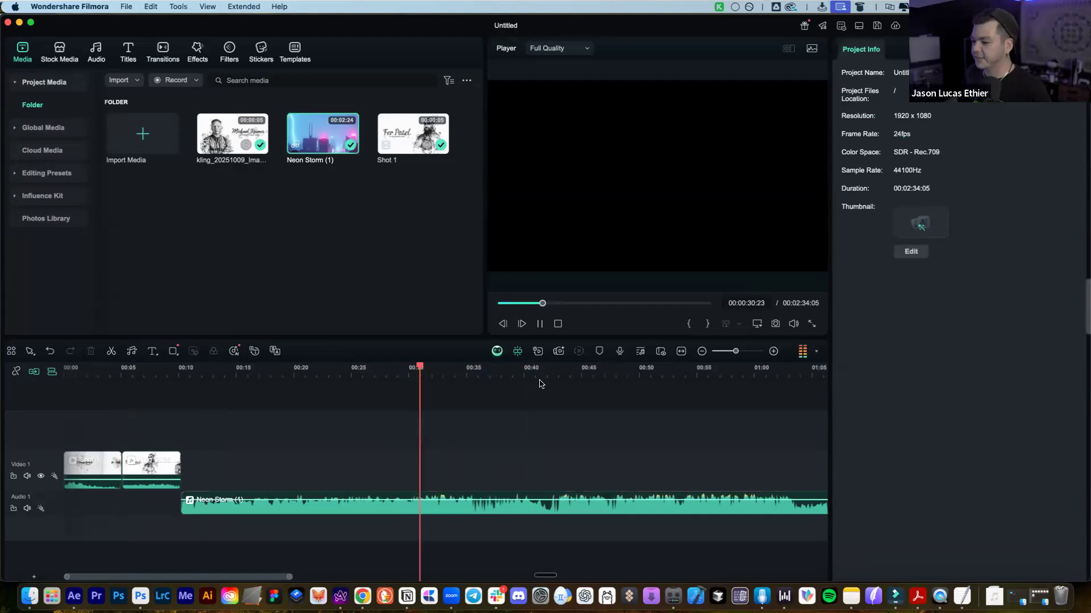
{"action": "key", "text": "space"}
{"action": "left_click", "coordinate": [187, 372]}
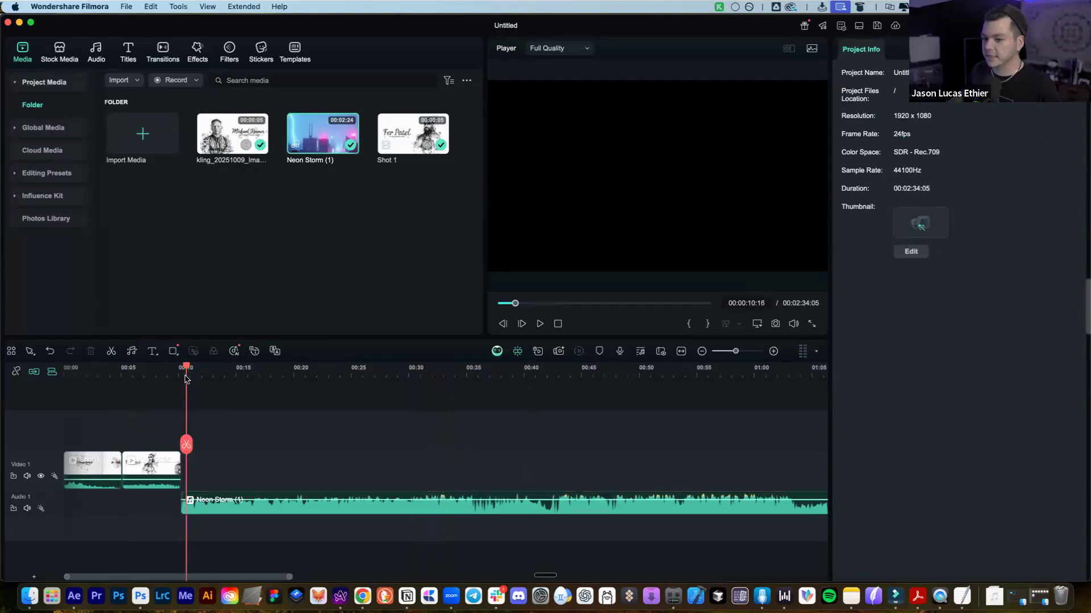
{"action": "key", "text": "space"}
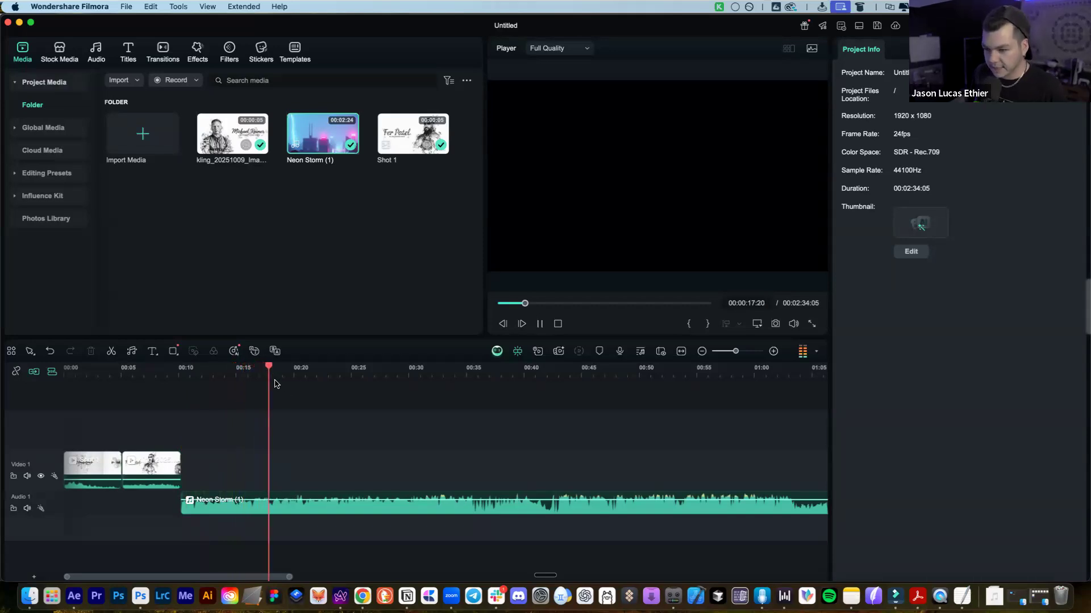
{"action": "key", "text": "space"}
Split the Neon Storm clip at the playhead and move the left piece toward the start
{"action": "left_click", "coordinate": [306, 509]}
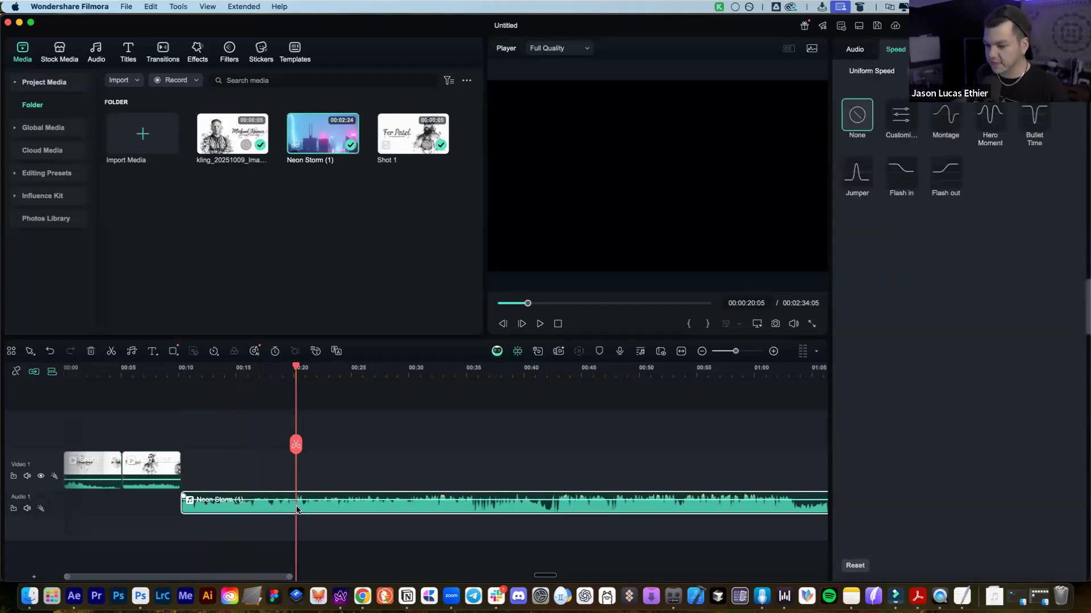
{"action": "key", "text": "super+b"}
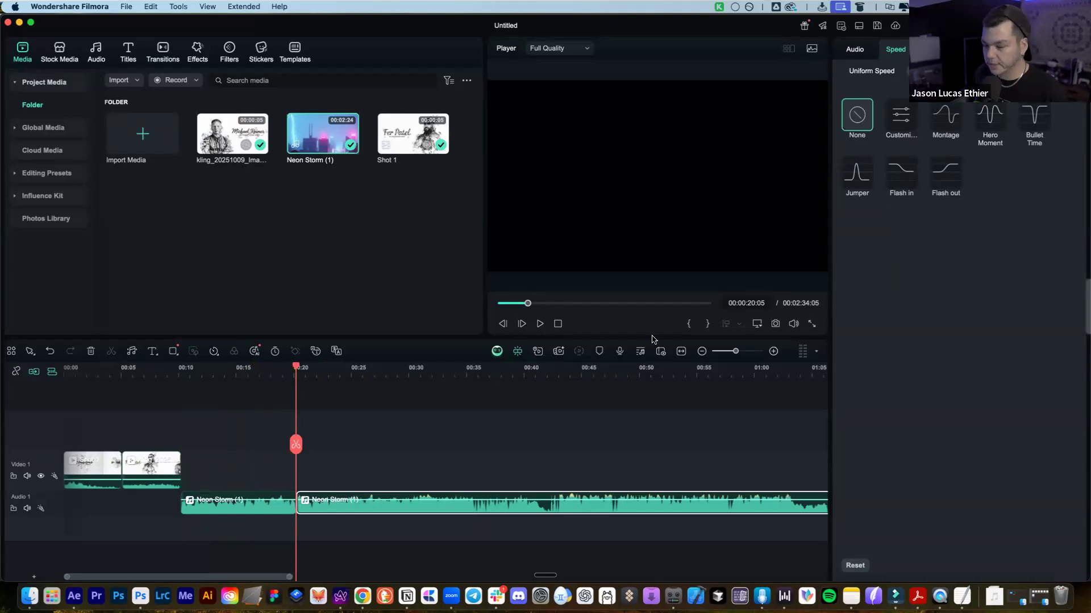
{"action": "left_click_drag", "start_coordinate": [220, 513], "coordinate": [104, 513]}
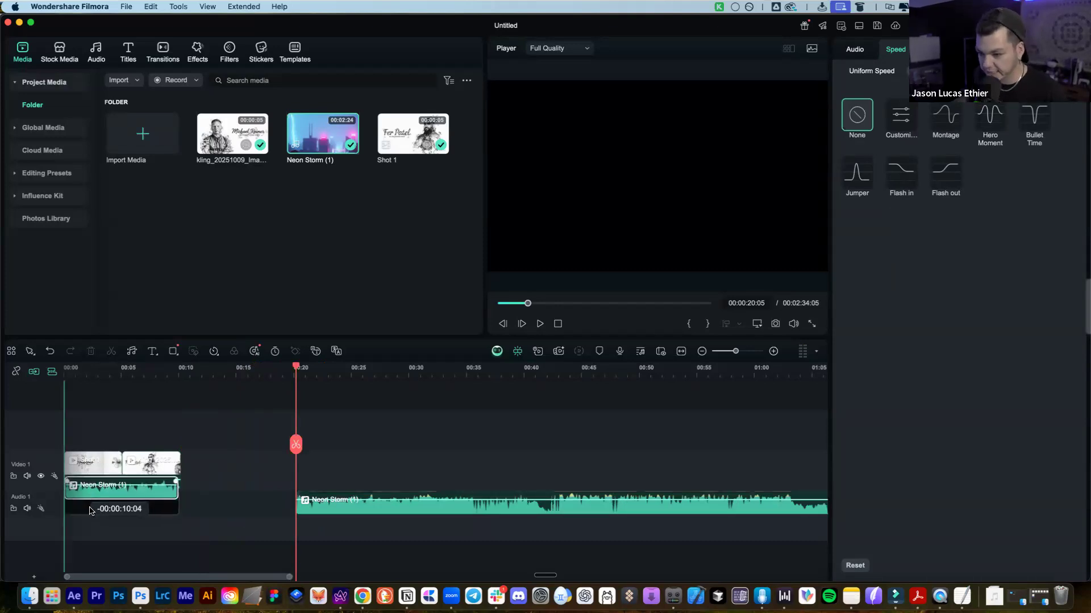
{"action": "left_click_drag", "start_coordinate": [219, 385], "coordinate": [263, 391]}
{"action": "left_click_drag", "start_coordinate": [205, 577], "coordinate": [41, 555]}
{"action": "left_click", "coordinate": [271, 378]}
{"action": "left_click_drag", "start_coordinate": [270, 448], "coordinate": [66, 424]}
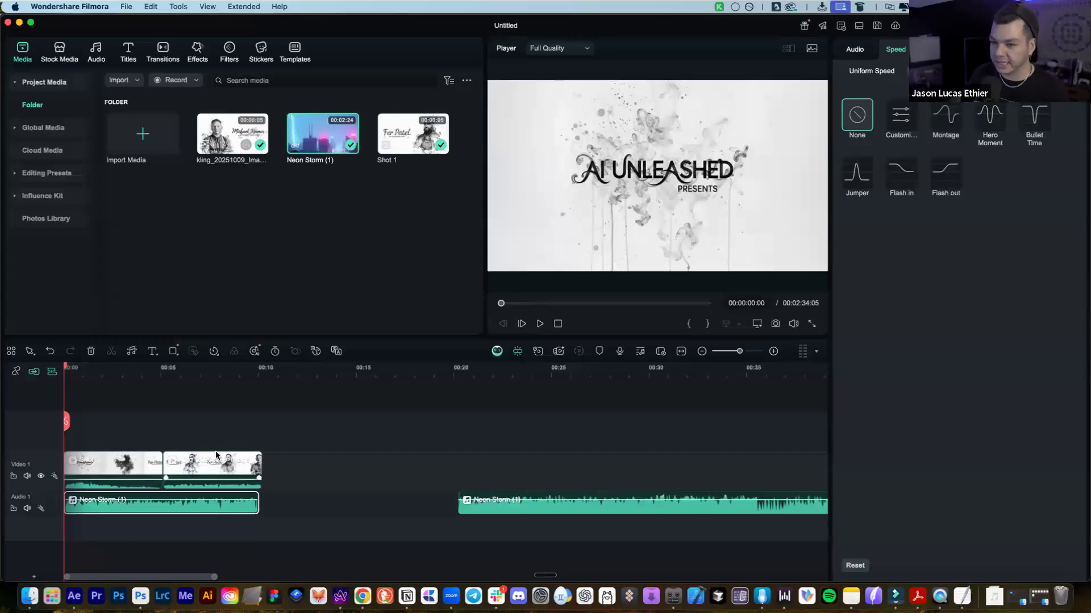
Put the Shot 1 clip first on Video 1 and start the Neon Storm music at 00:00
{"action": "left_click", "coordinate": [228, 415]}
{"action": "left_click", "coordinate": [110, 461]}
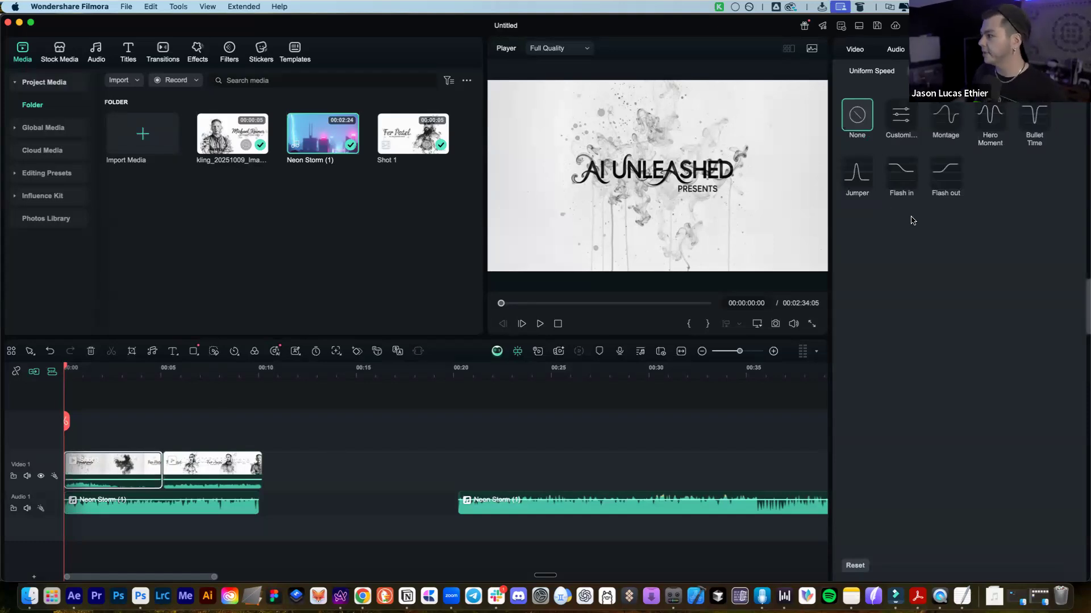
{"action": "left_click_drag", "start_coordinate": [114, 464], "coordinate": [406, 514]}
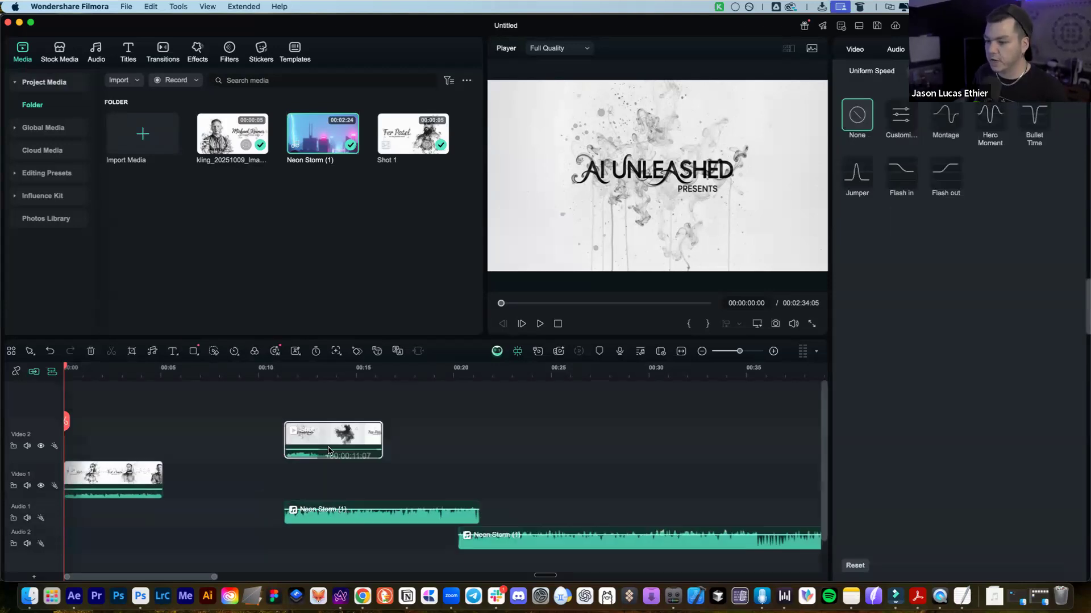
{"action": "left_click_drag", "start_coordinate": [302, 439], "coordinate": [84, 479]}
{"action": "left_click", "coordinate": [122, 370]}
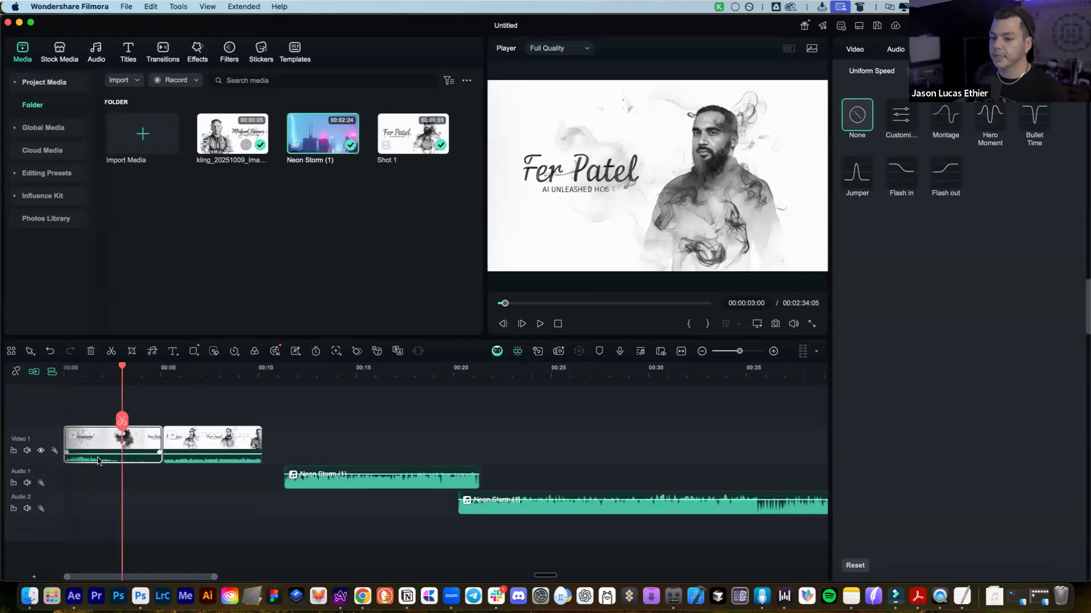
{"action": "left_click", "coordinate": [218, 370]}
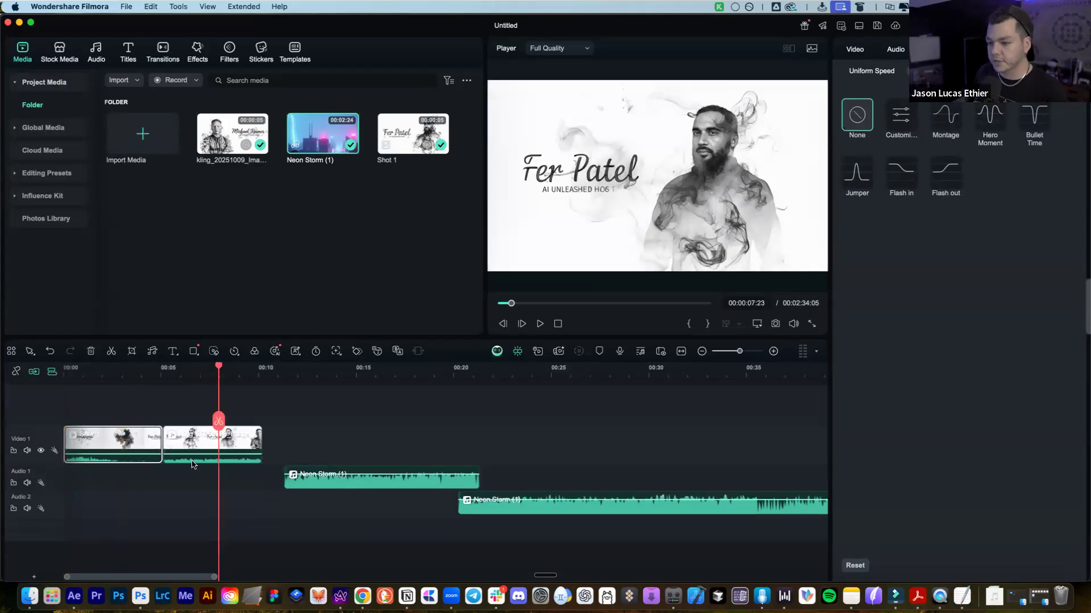
{"action": "left_click", "coordinate": [196, 454]}
{"action": "left_click_drag", "start_coordinate": [338, 476], "coordinate": [118, 478]}
Delete the extra Neon Storm music piece, leaving a 10-second project
{"action": "left_click", "coordinate": [516, 511]}
{"action": "key", "text": "Delete"}
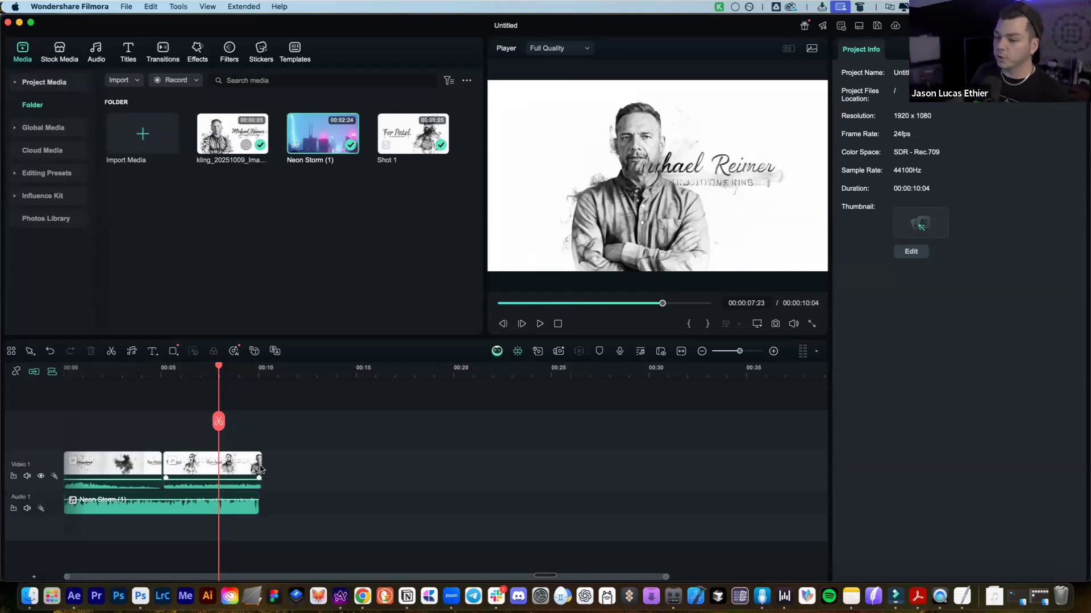
{"action": "right_click", "coordinate": [260, 469]}
{"action": "left_click", "coordinate": [228, 421]}
Zoom the timeline and put the playhead at the start on the AI UNLEASHED title
{"action": "left_click_drag", "start_coordinate": [218, 420], "coordinate": [78, 425]}
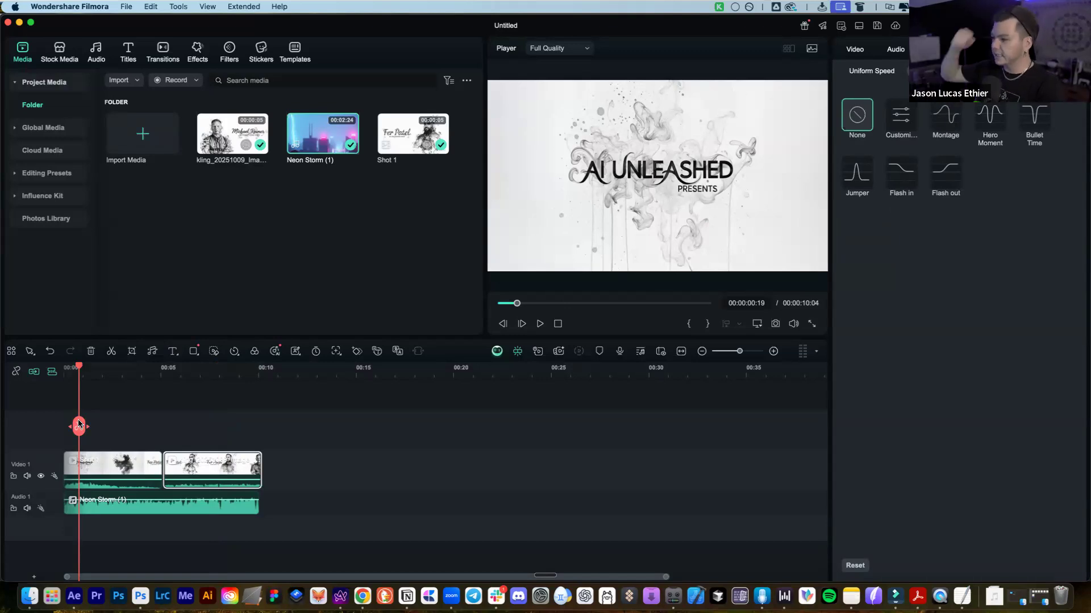
{"action": "left_click", "coordinate": [184, 430]}
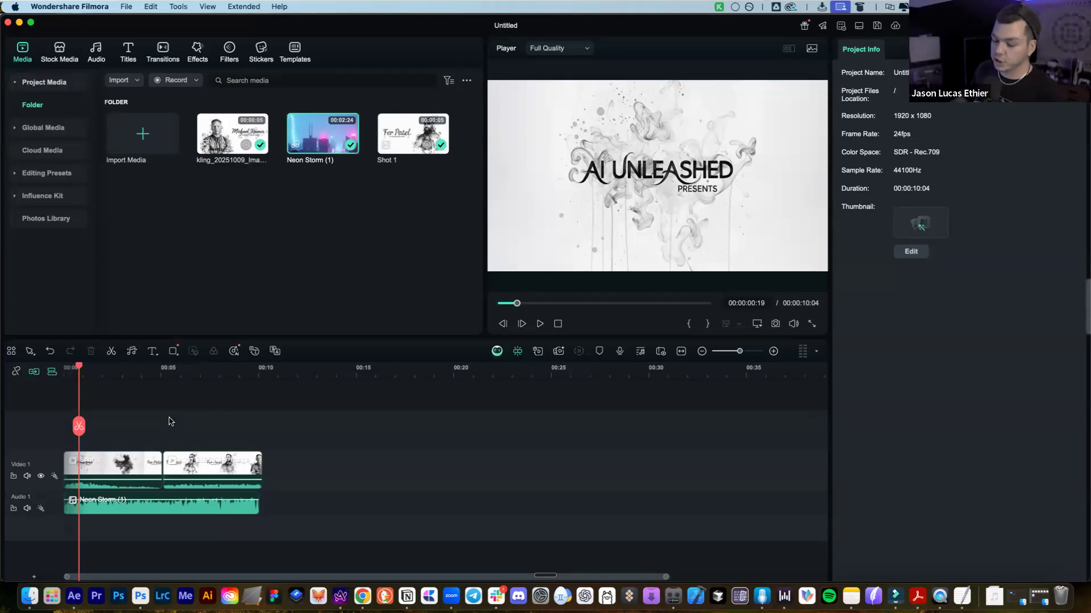
{"action": "left_click_drag", "start_coordinate": [124, 375], "coordinate": [221, 417]}
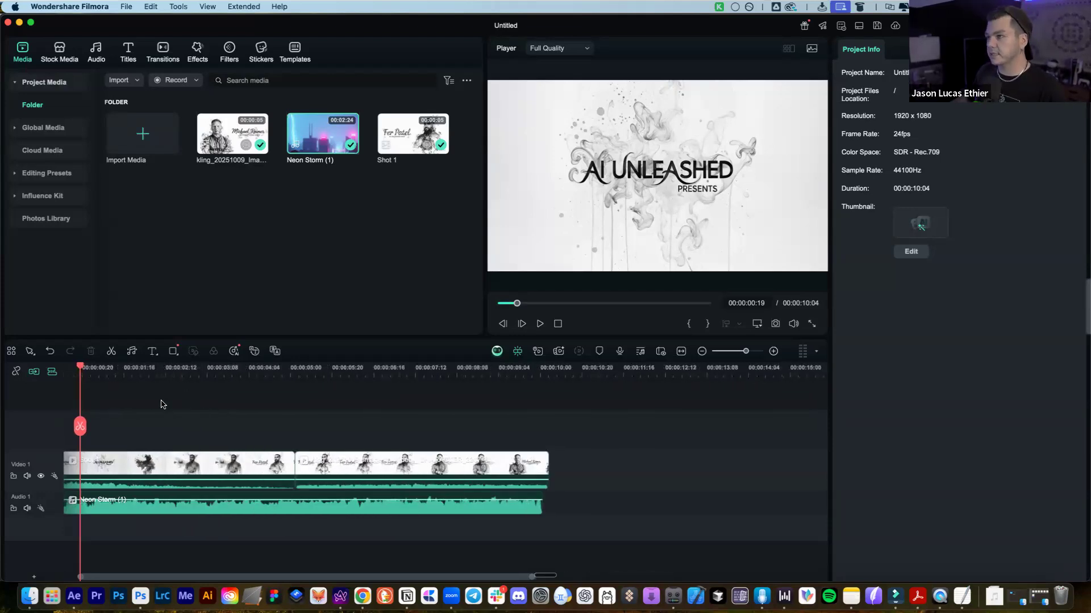
{"action": "scroll", "coordinate": [178, 407], "scroll_direction": "left", "scroll_amount": 2}
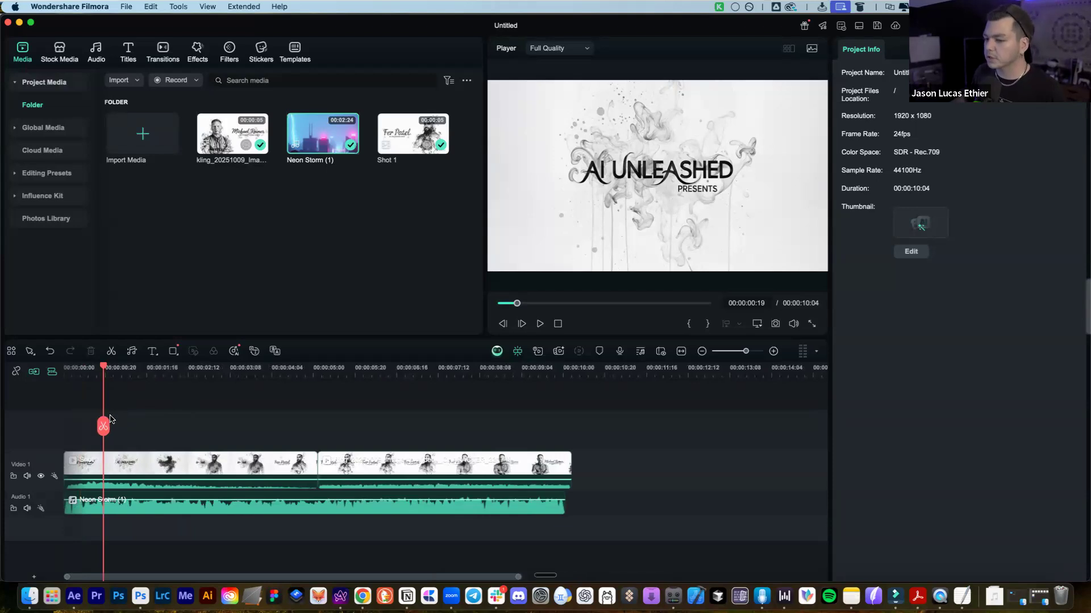
{"action": "left_click_drag", "start_coordinate": [104, 425], "coordinate": [75, 409]}
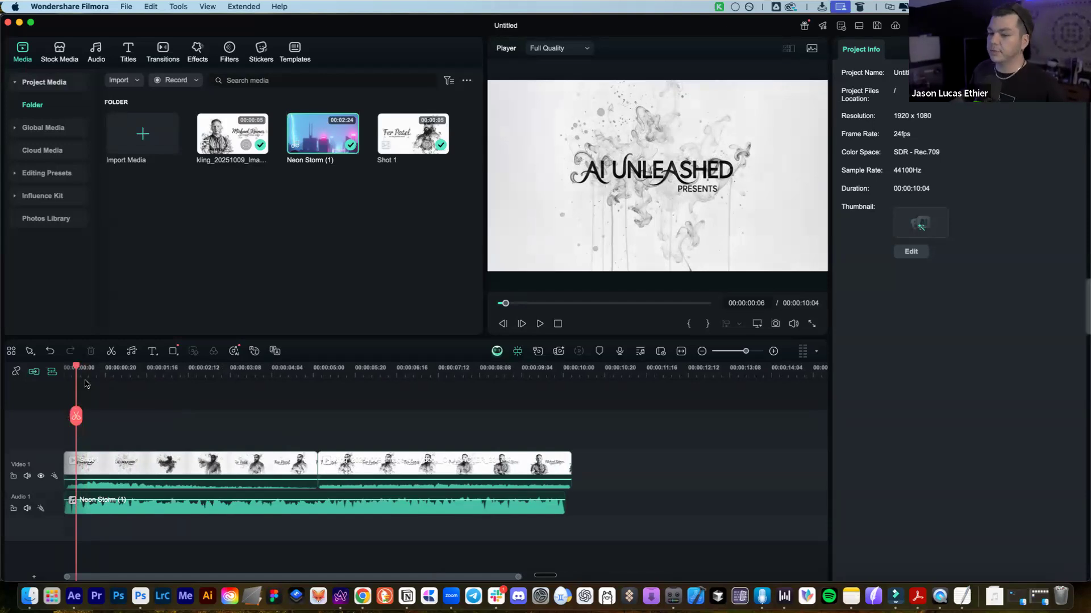
{"action": "left_click_drag", "start_coordinate": [79, 375], "coordinate": [74, 376]}
{"action": "left_click", "coordinate": [59, 410]}
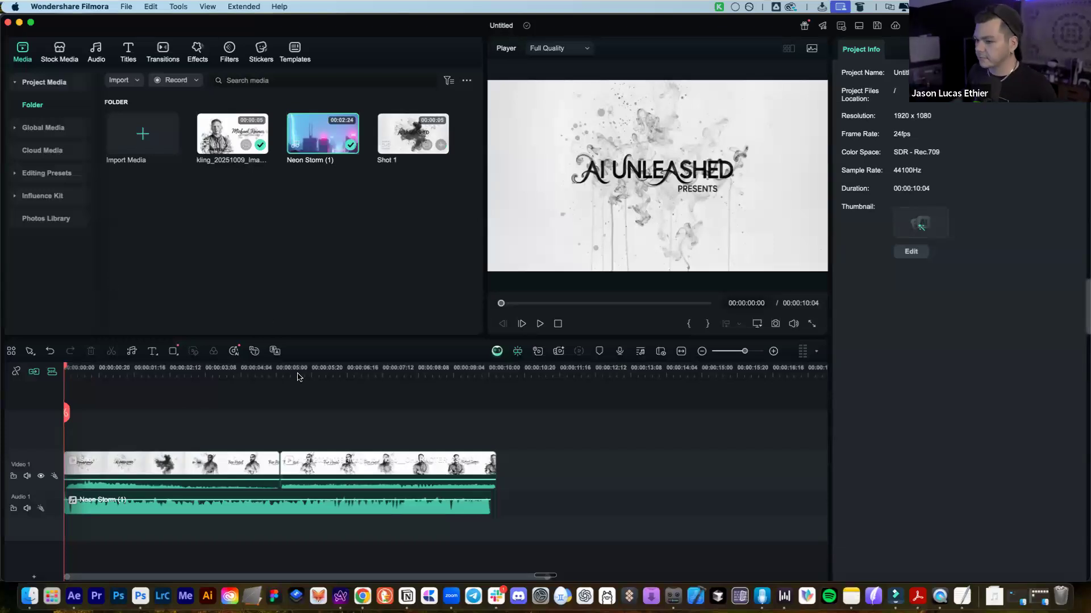
Play the intro and speaker sequence, then select both Video 1 clips together
{"action": "key", "text": "space"}
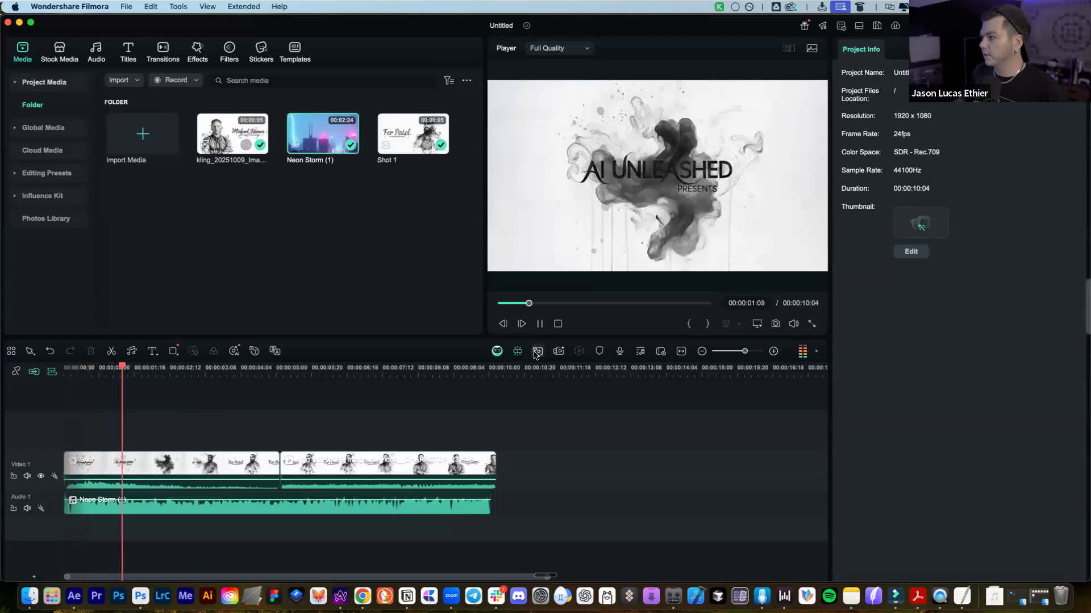
{"action": "key", "text": "space"}
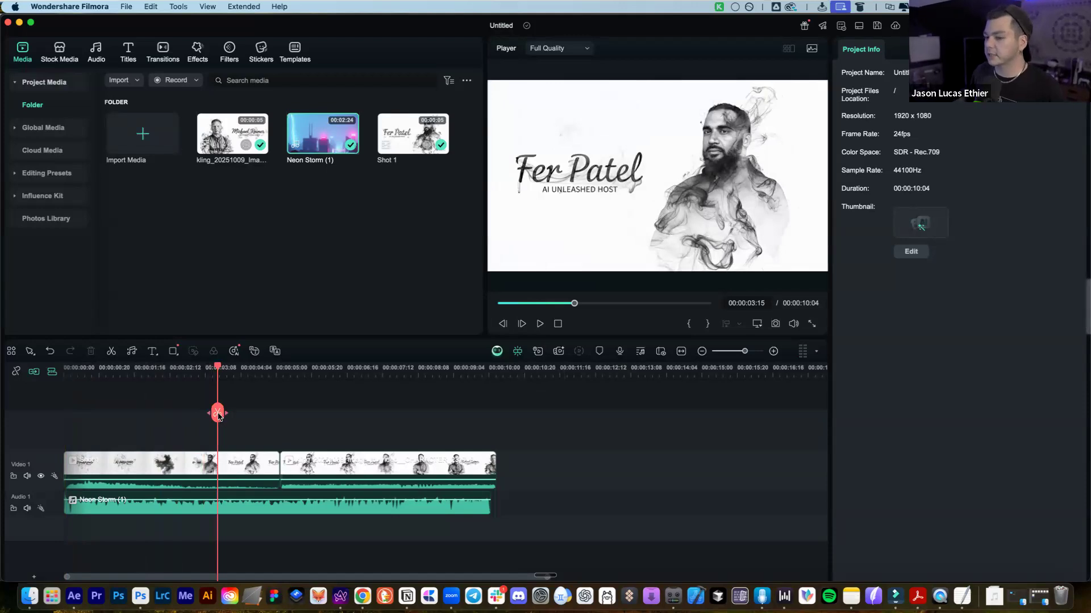
{"action": "key", "text": "space"}
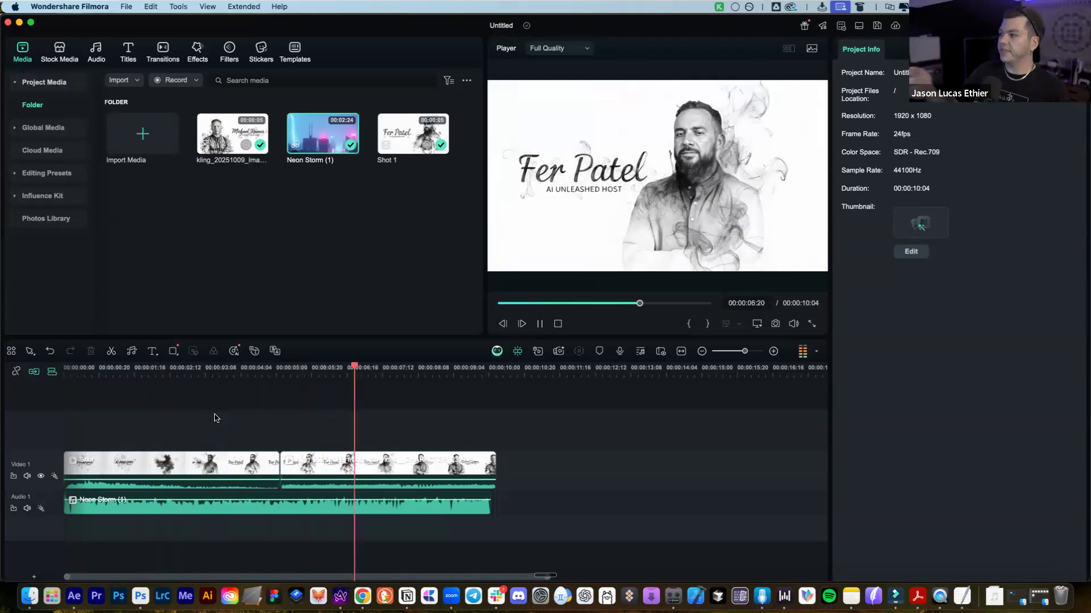
{"action": "key", "text": "space"}
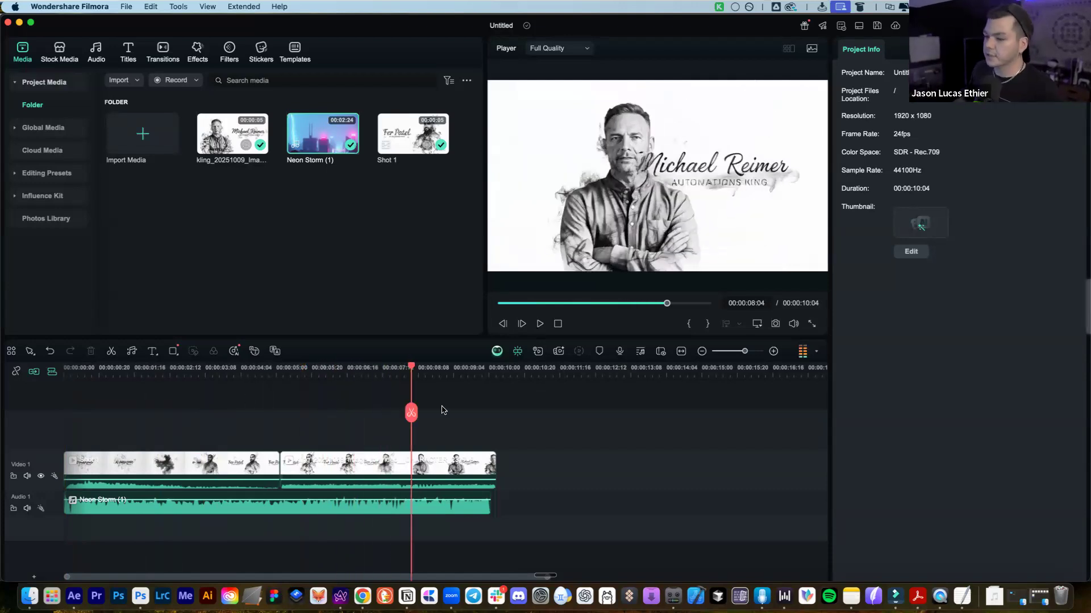
{"action": "left_click_drag", "start_coordinate": [413, 417], "coordinate": [152, 435]}
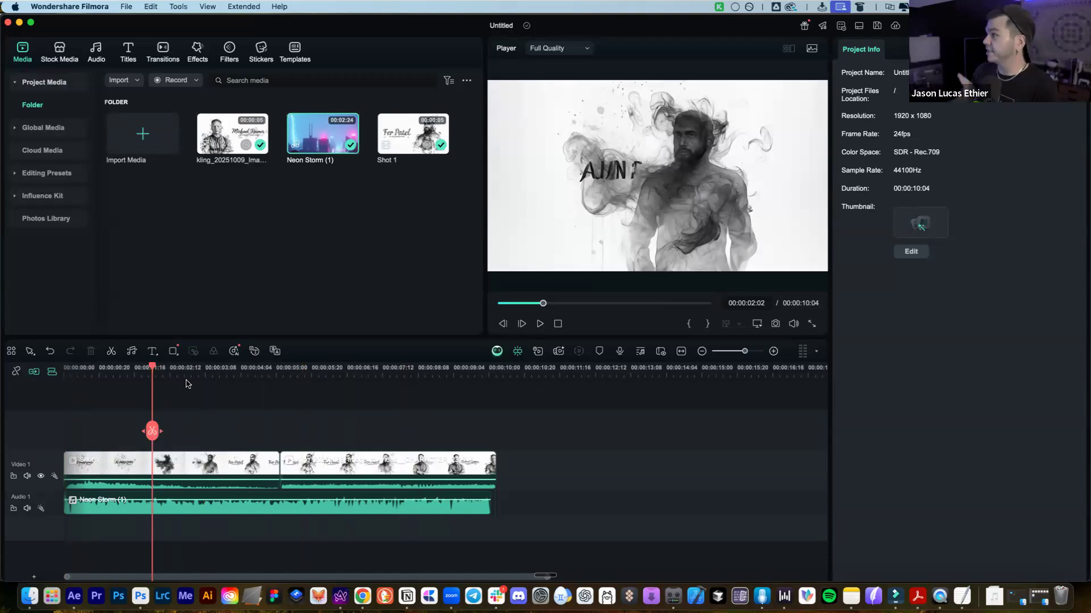
{"action": "left_click_drag", "start_coordinate": [194, 438], "coordinate": [294, 483]}
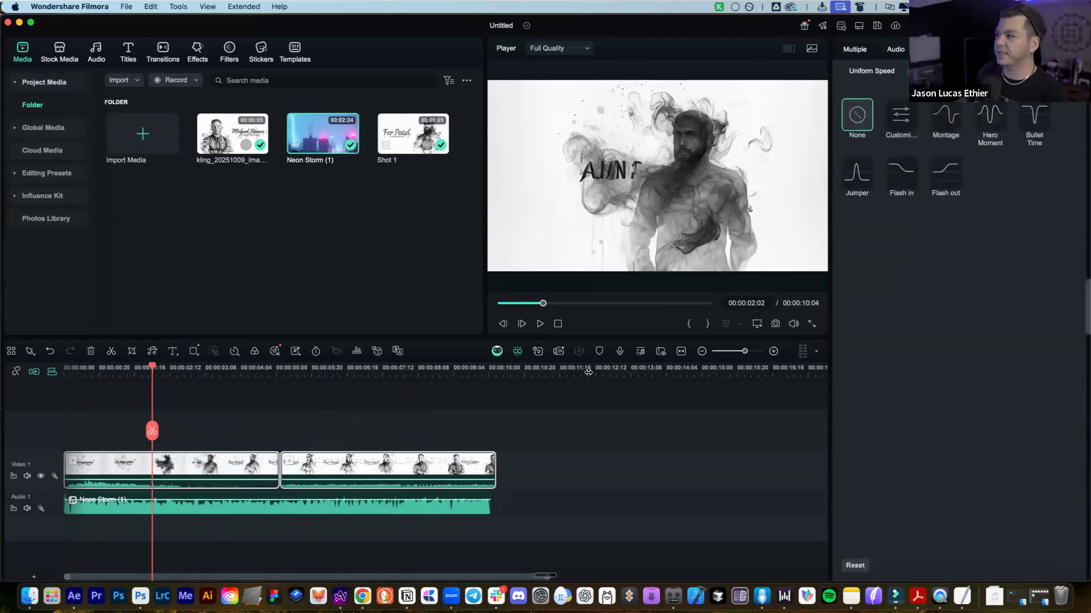
Select only the first video clip and apply a Customize speed curve to it
{"action": "left_click", "coordinate": [239, 433]}
{"action": "left_click", "coordinate": [194, 461]}
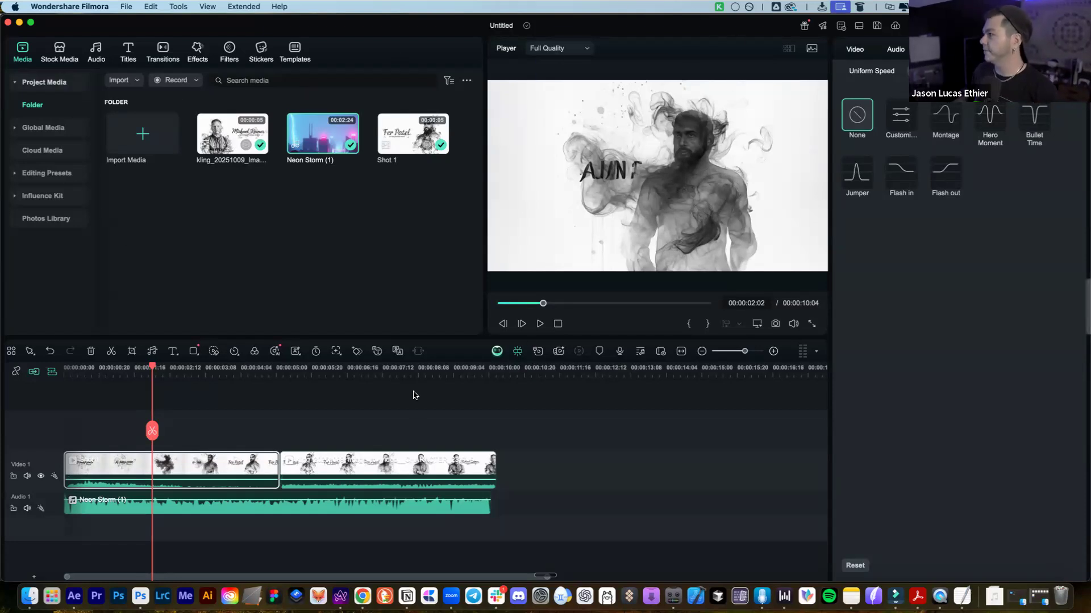
{"action": "right_click", "coordinate": [277, 457]}
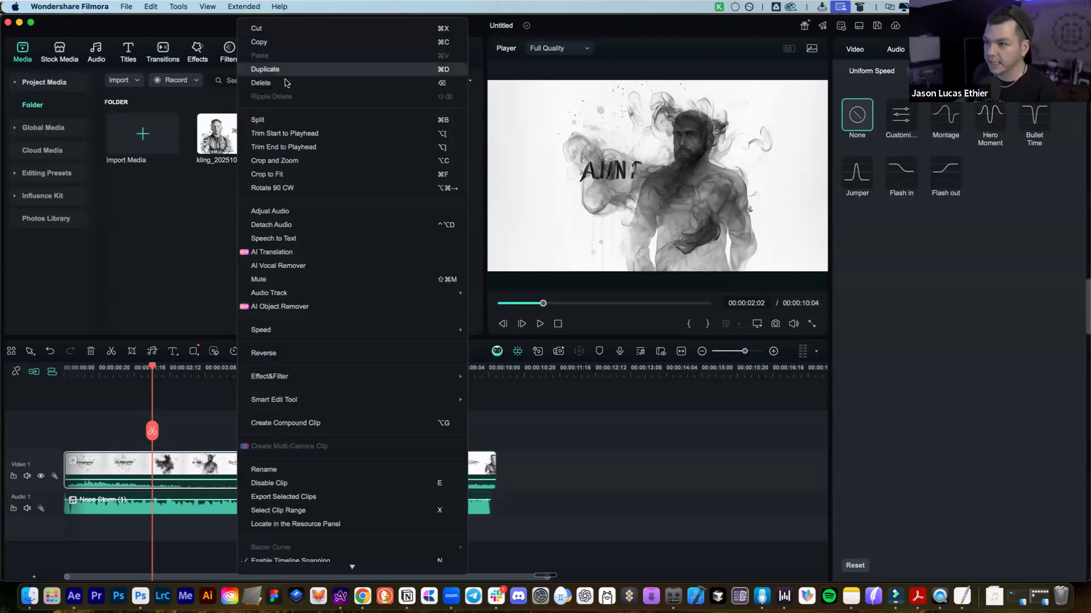
{"action": "mouse_move", "coordinate": [390, 327]}
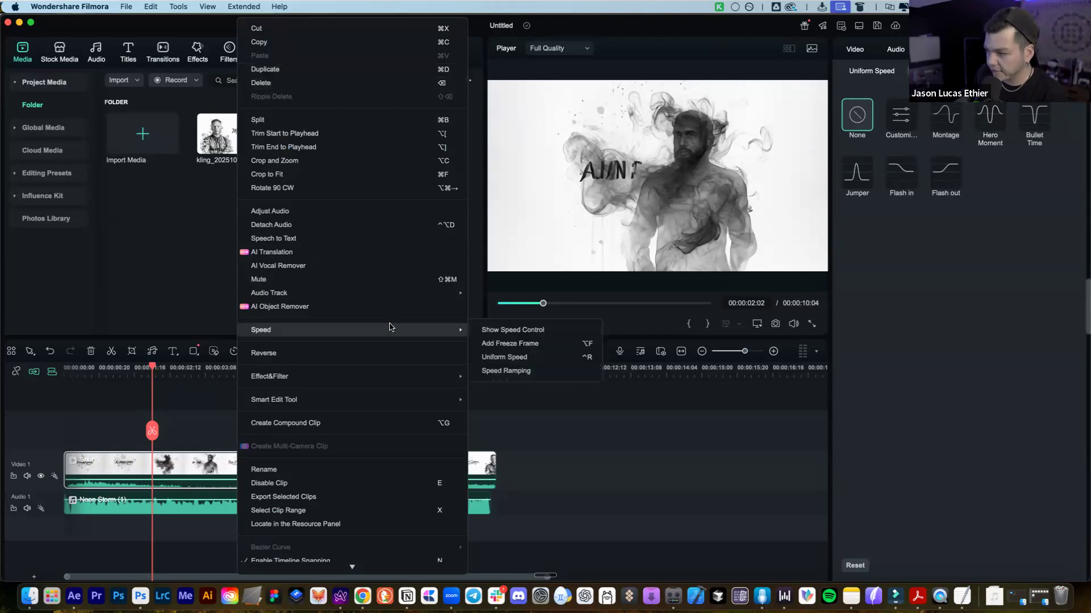
{"action": "left_click", "coordinate": [949, 259]}
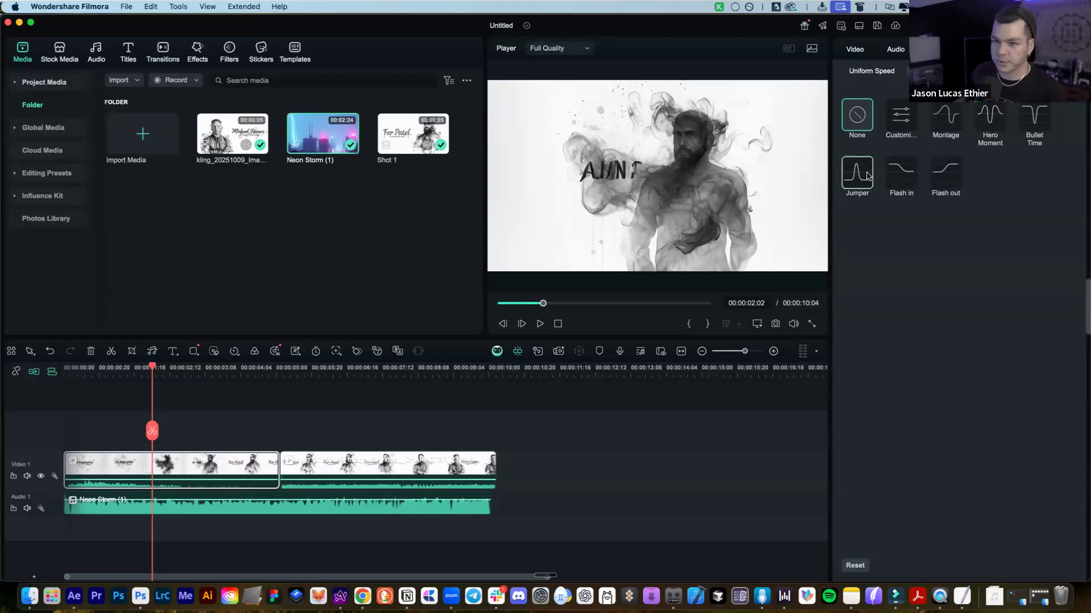
{"action": "left_click", "coordinate": [906, 122]}
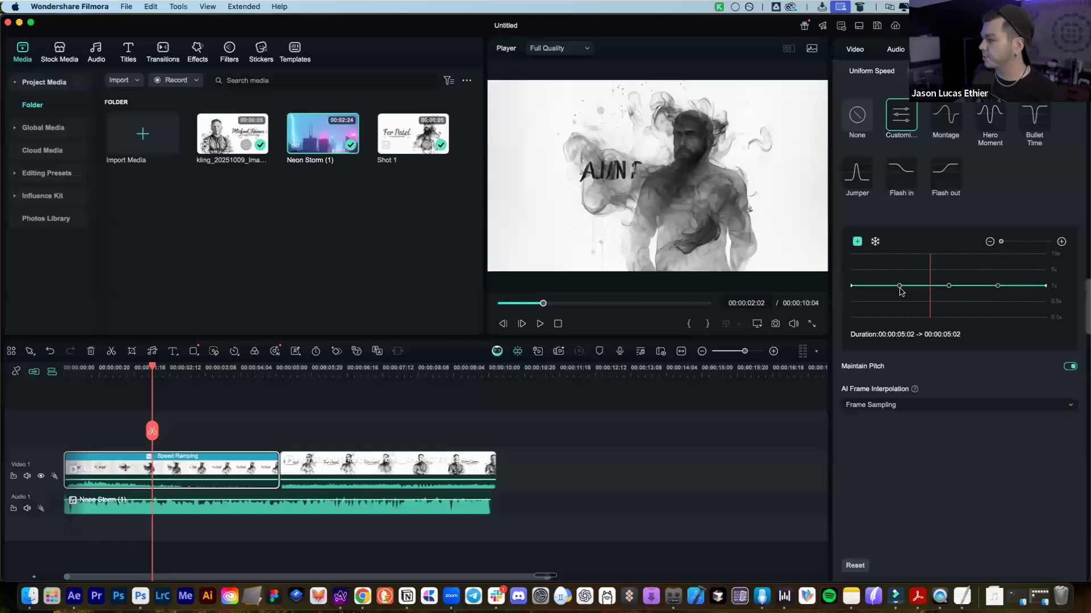
Drop the second speed point to 0.29x and scrub through the ramped first clip
{"action": "mouse_move", "coordinate": [899, 286]}
{"action": "left_mouse_down"}
{"action": "mouse_move", "coordinate": [899, 266]}
{"action": "mouse_move", "coordinate": [900, 309]}
{"action": "mouse_move", "coordinate": [896, 285]}
{"action": "left_mouse_up"}
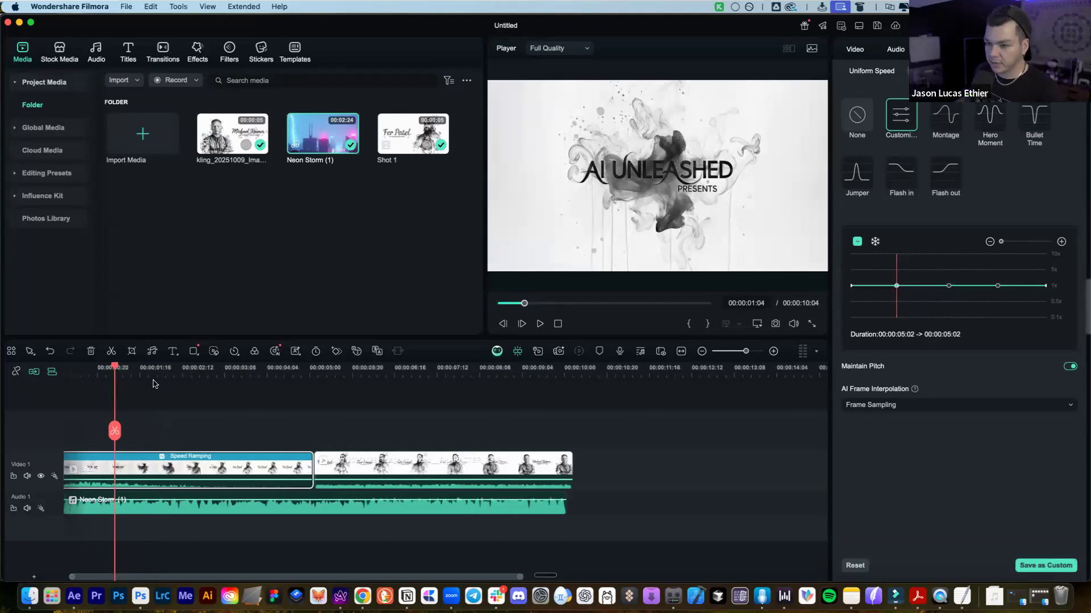
{"action": "left_click", "coordinate": [159, 392]}
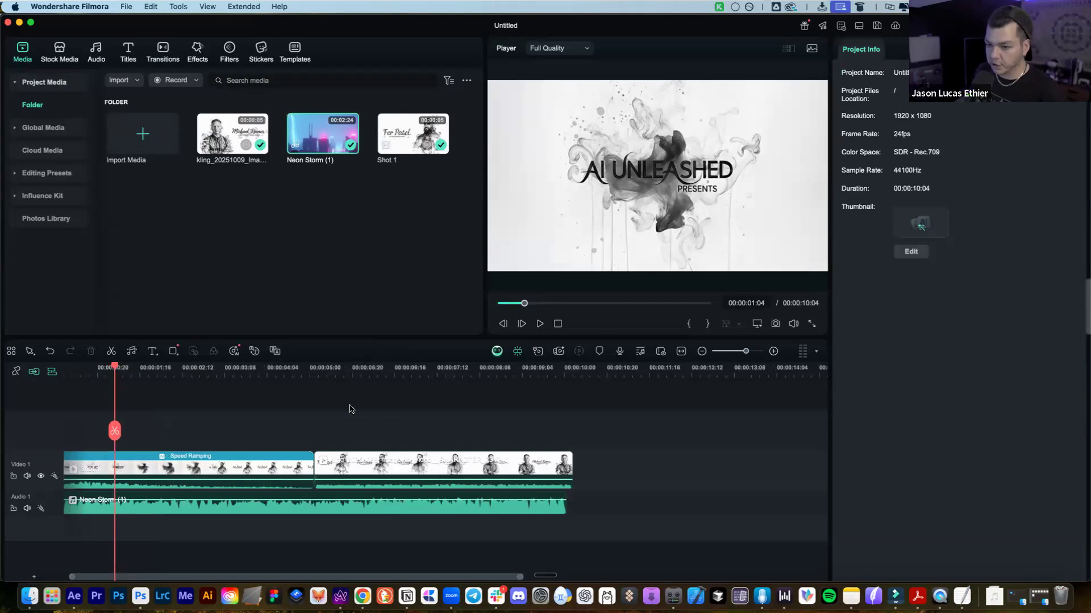
{"action": "left_click_drag", "start_coordinate": [115, 430], "coordinate": [179, 440]}
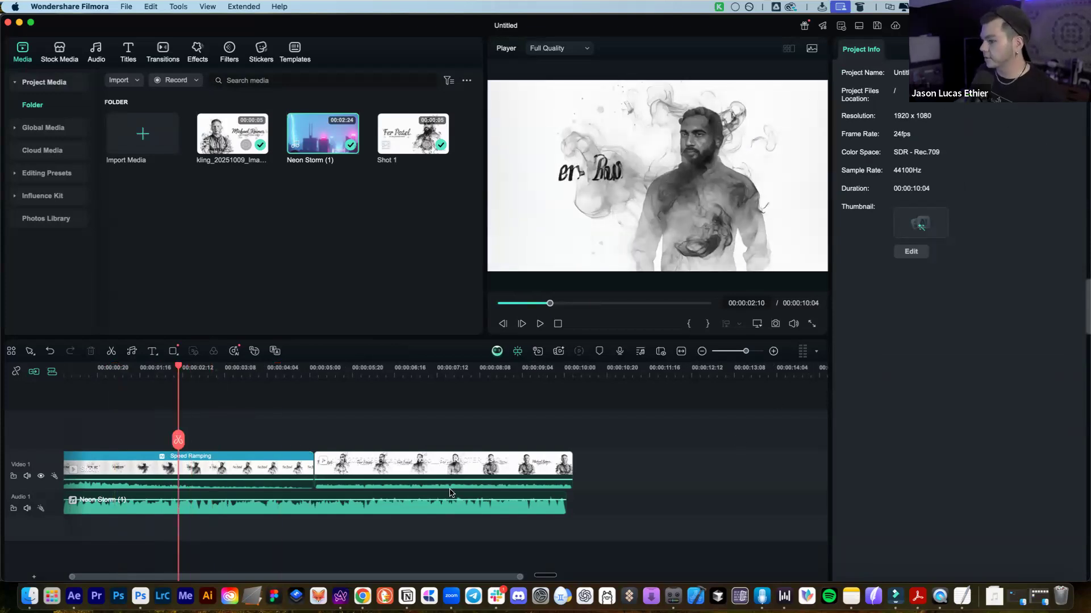
{"action": "left_click", "coordinate": [429, 464]}
{"action": "left_click", "coordinate": [230, 468]}
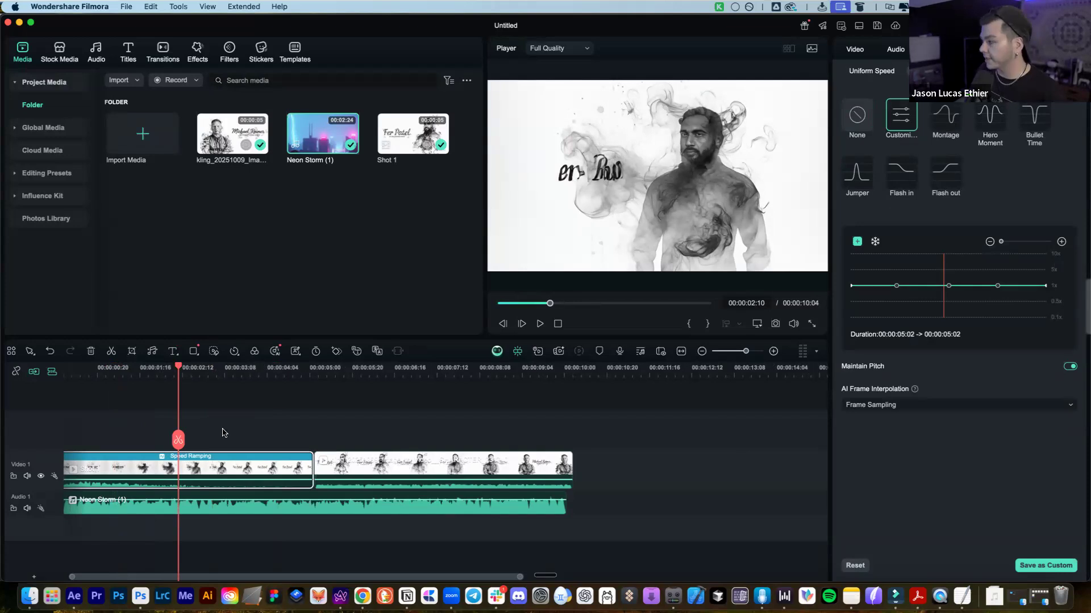
{"action": "mouse_move", "coordinate": [178, 440]}
{"action": "left_mouse_down"}
{"action": "mouse_move", "coordinate": [151, 441]}
{"action": "mouse_move", "coordinate": [285, 441]}
{"action": "mouse_move", "coordinate": [86, 443]}
{"action": "mouse_move", "coordinate": [222, 438]}
{"action": "left_mouse_up"}
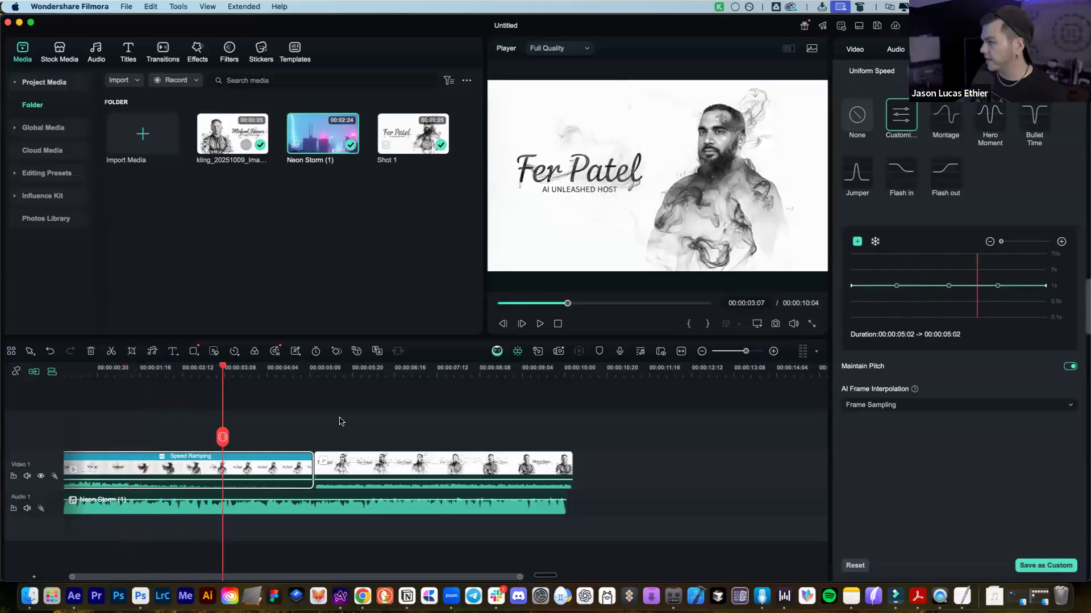
Raise the first clip's middle speed point to a 6.6x peak, screenshot the preview, and play from the start
{"action": "left_click_drag", "start_coordinate": [946, 287], "coordinate": [943, 262]}
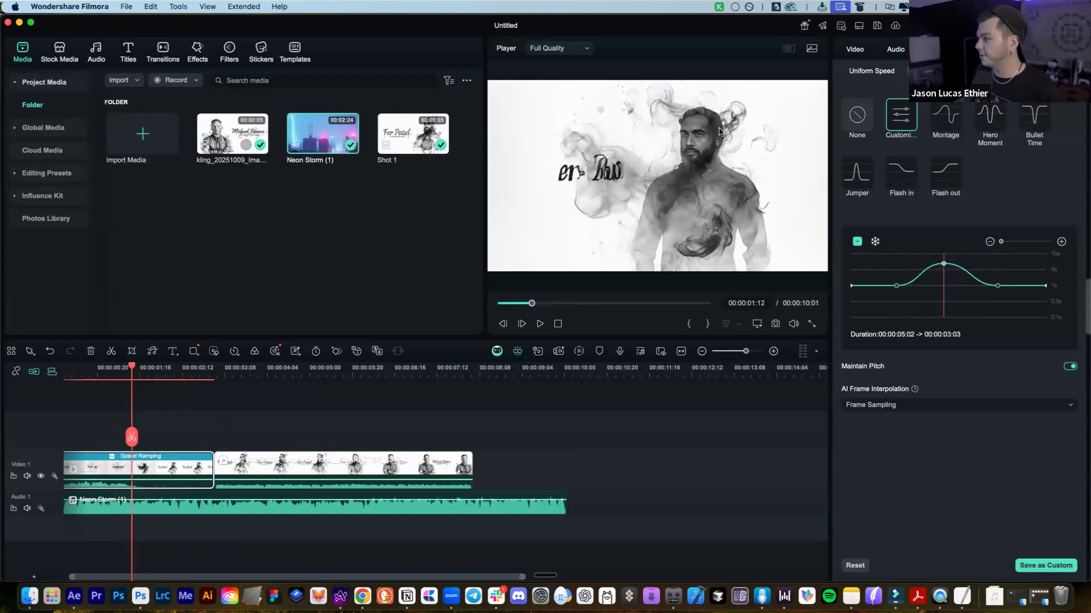
{"action": "key", "text": "super+shift+4"}
{"action": "mouse_move", "coordinate": [526, 98]}
{"action": "left_mouse_down"}
{"action": "mouse_move", "coordinate": [789, 200]}
{"action": "mouse_move", "coordinate": [791, 273]}
{"action": "left_mouse_up"}
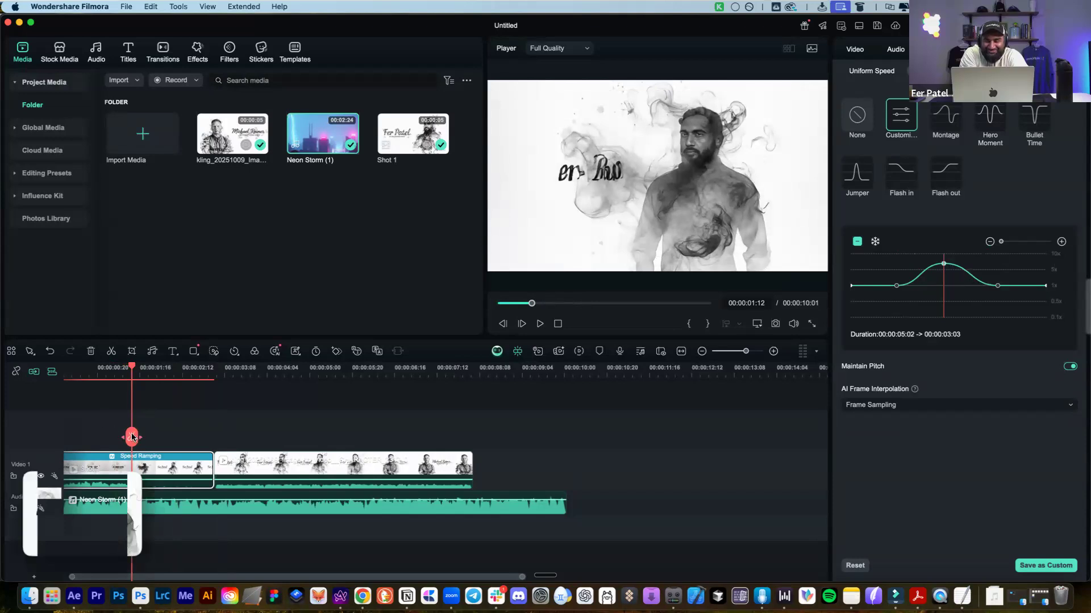
{"action": "left_click_drag", "start_coordinate": [132, 438], "coordinate": [65, 437]}
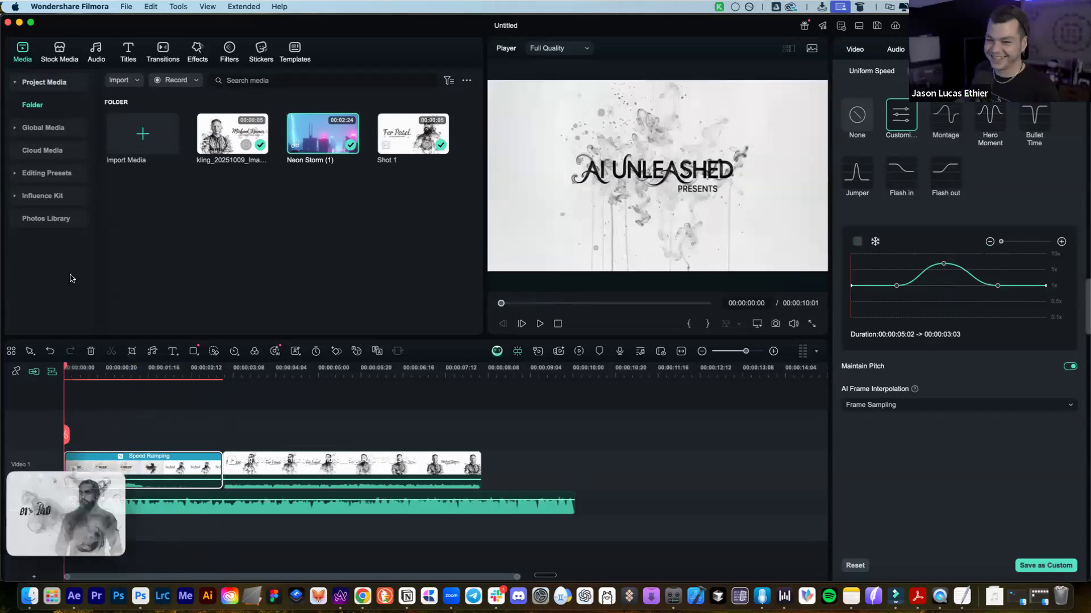
{"action": "left_click", "coordinate": [257, 397]}
{"action": "key", "text": "space"}
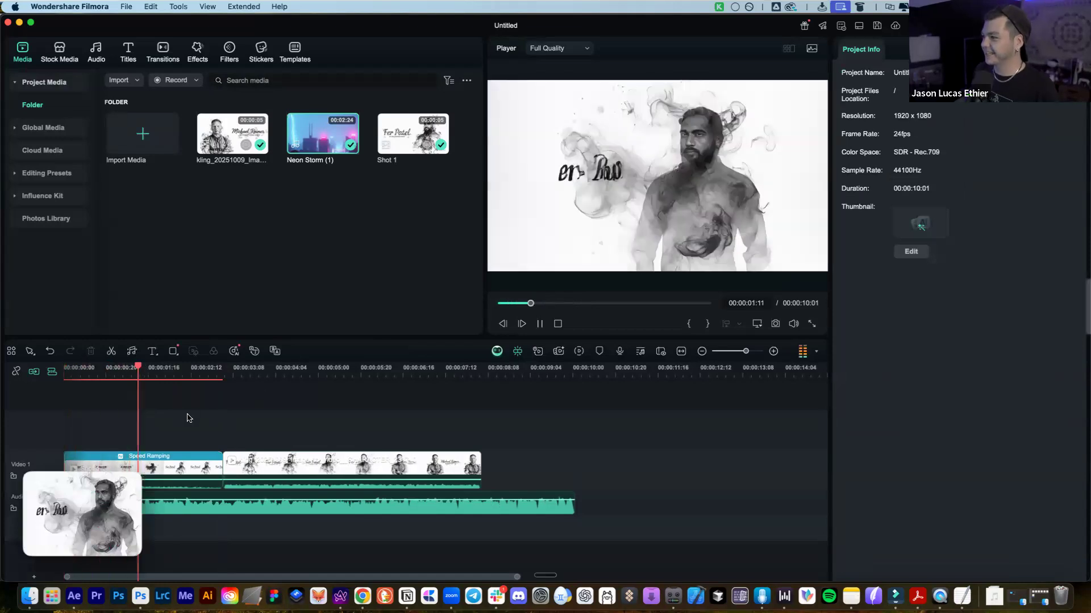
{"action": "key", "text": "space"}
{"action": "mouse_move", "coordinate": [31, 486]}
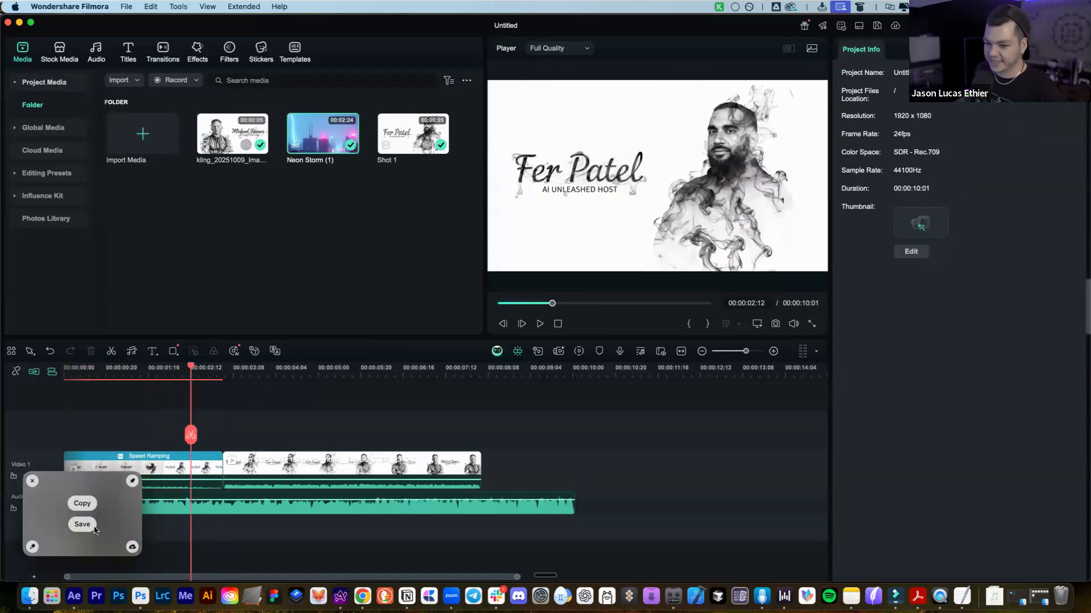
Lower the first clip's speed curve peak to 4.4X and play it back
{"action": "left_click", "coordinate": [146, 469]}
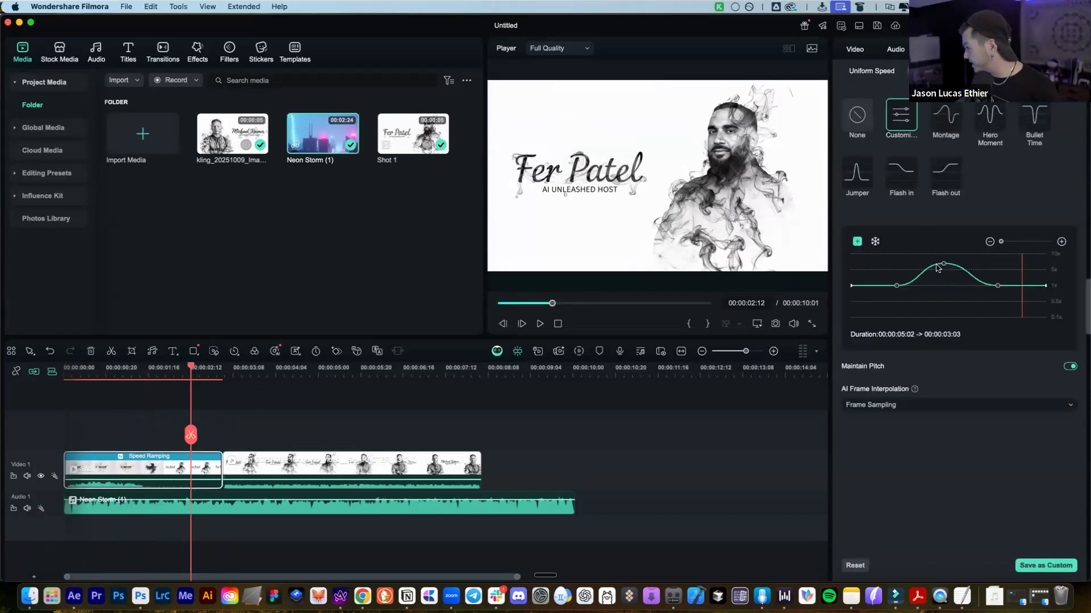
{"action": "left_click_drag", "start_coordinate": [944, 263], "coordinate": [944, 274]}
{"action": "left_click_drag", "start_coordinate": [148, 437], "coordinate": [80, 437]}
{"action": "key", "text": "space"}
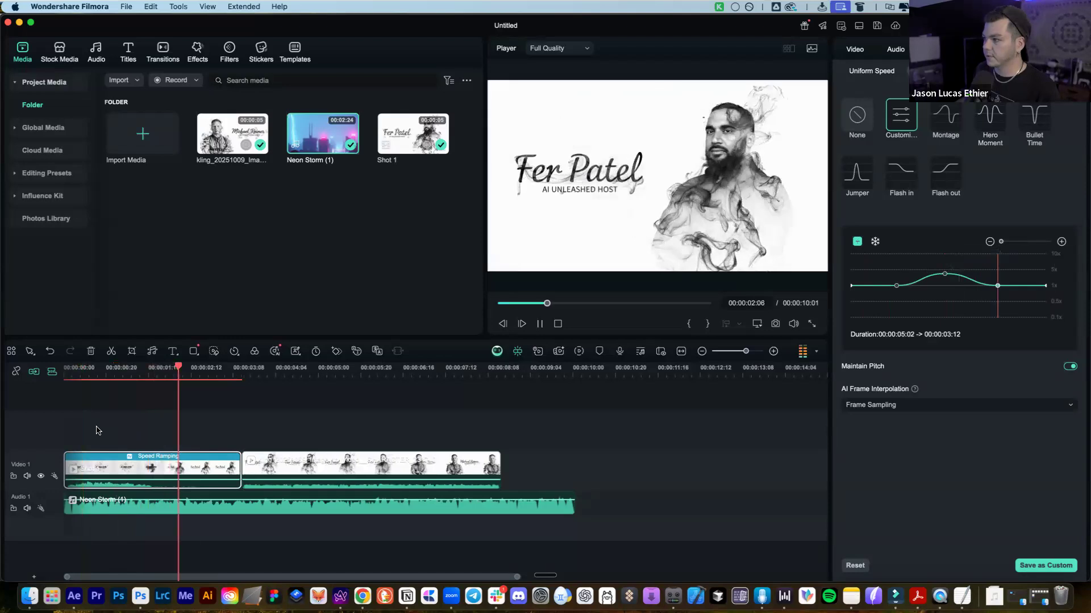
{"action": "key", "text": "space"}
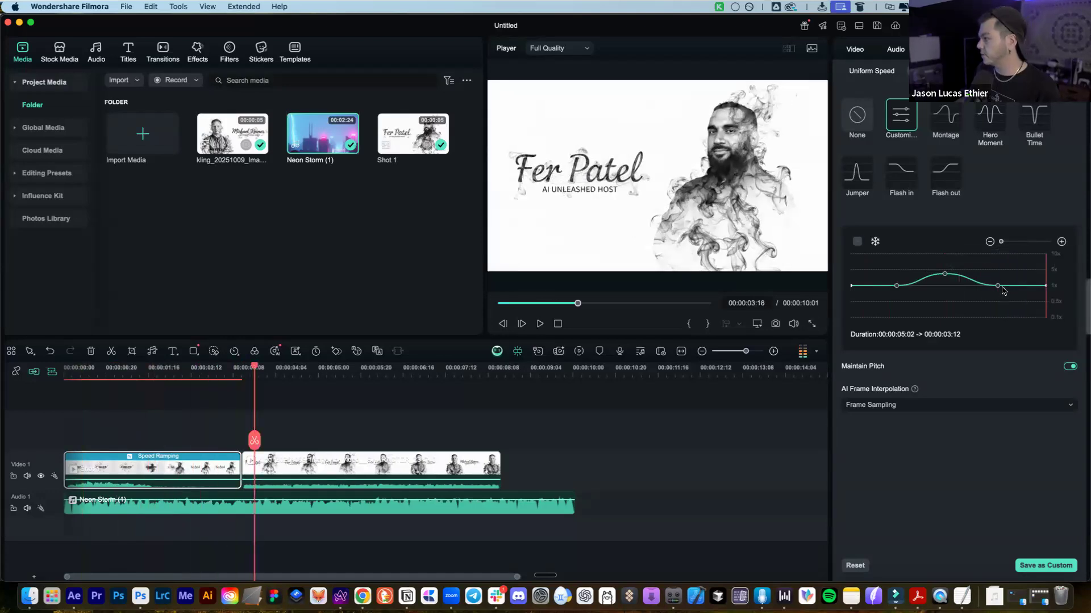
Move the curve points on either side of the peak to shorten the clip to 00:00:02:21, and preview playback
{"action": "left_click", "coordinate": [1002, 284]}
{"action": "left_click_drag", "start_coordinate": [1009, 284], "coordinate": [1014, 284]}
{"action": "left_click", "coordinate": [892, 285]}
{"action": "left_click_drag", "start_coordinate": [890, 285], "coordinate": [882, 285]}
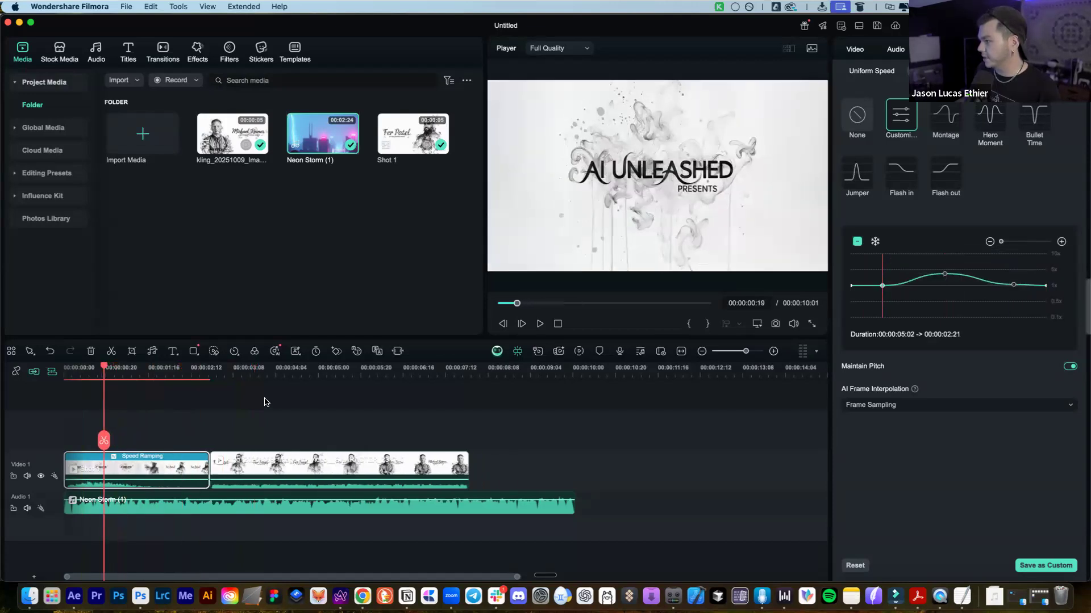
{"action": "left_click", "coordinate": [108, 373]}
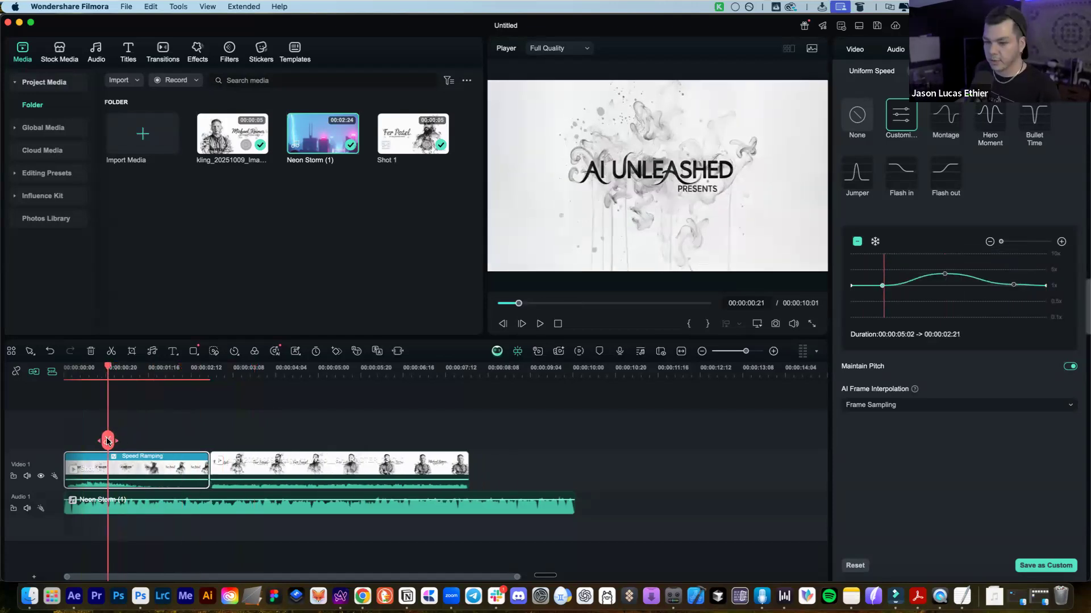
{"action": "left_click", "coordinate": [89, 441]}
{"action": "key", "text": "space"}
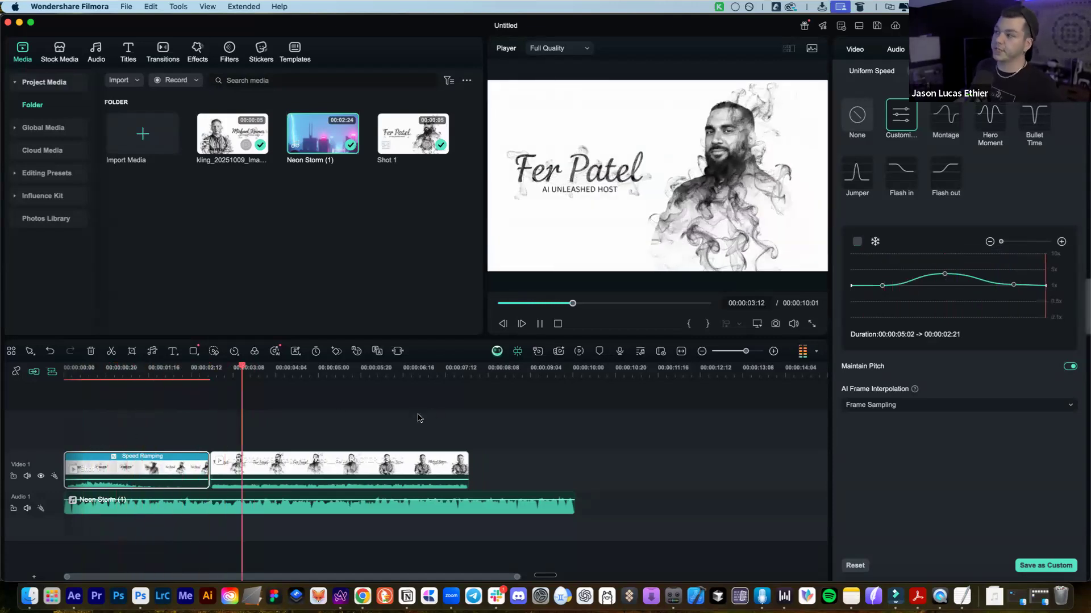
{"action": "left_click", "coordinate": [305, 468]}
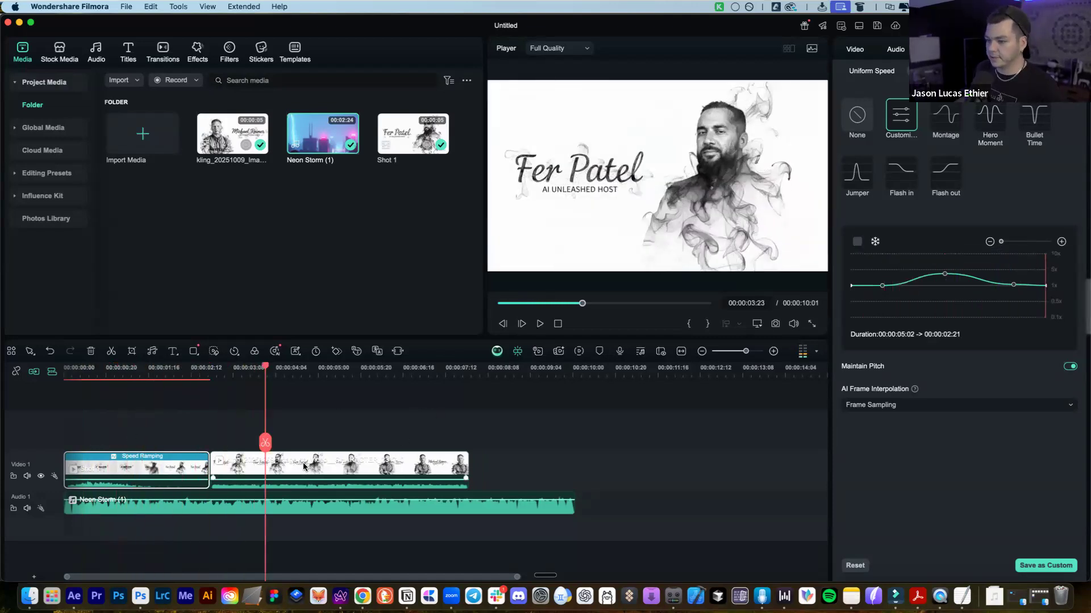
Give the second clip a custom speed curve peaking at 4.9X and play the whole sequence
{"action": "left_click", "coordinate": [900, 116]}
{"action": "left_click_drag", "start_coordinate": [949, 286], "coordinate": [892, 285]}
{"action": "left_click_drag", "start_coordinate": [997, 285], "coordinate": [1006, 285]}
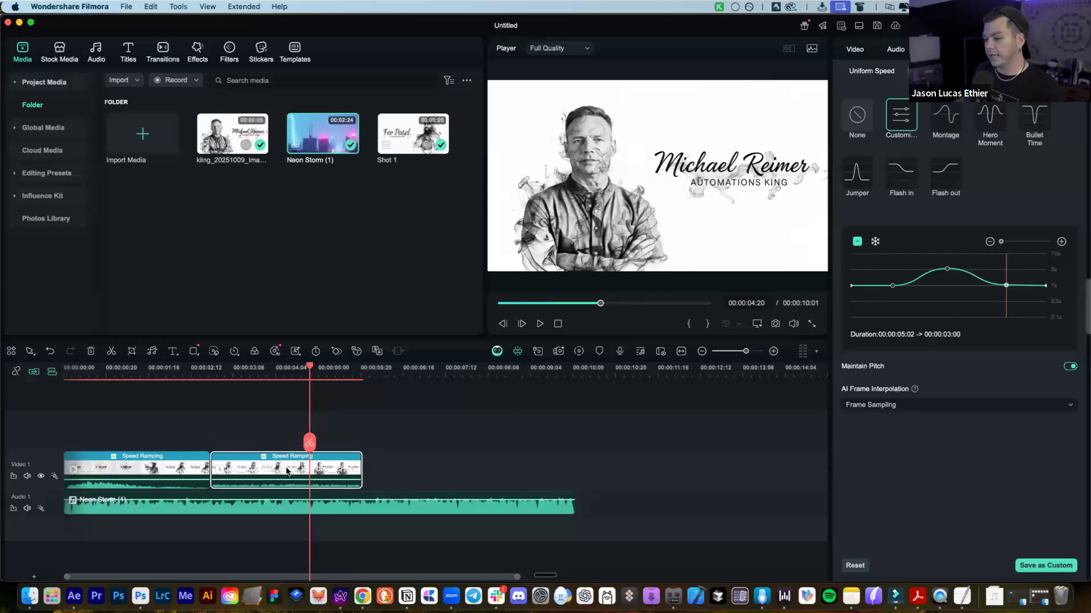
{"action": "left_click_drag", "start_coordinate": [306, 444], "coordinate": [35, 451]}
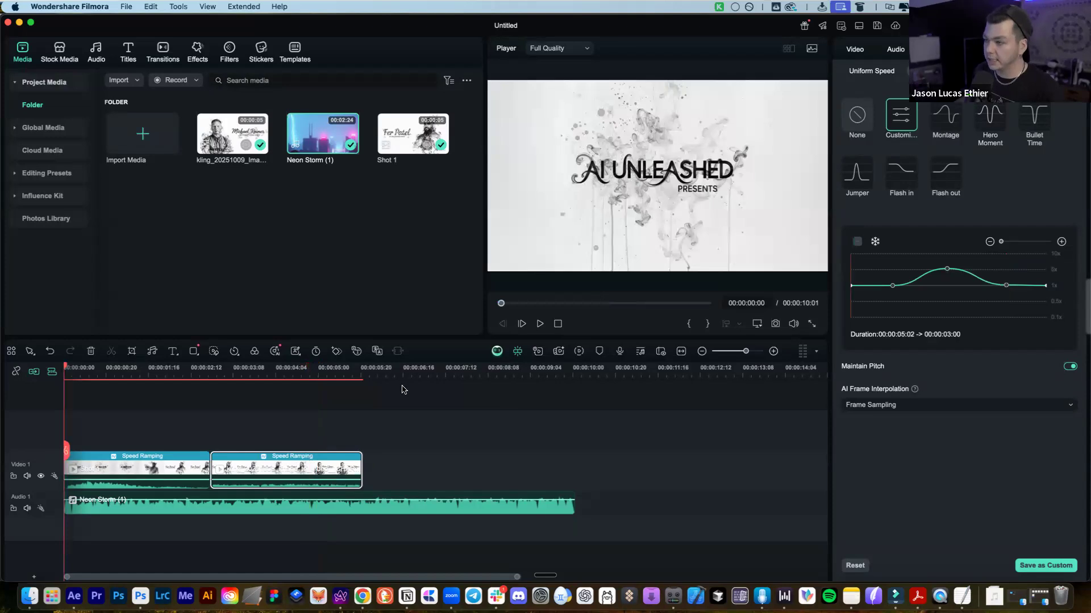
{"action": "key", "text": "space"}
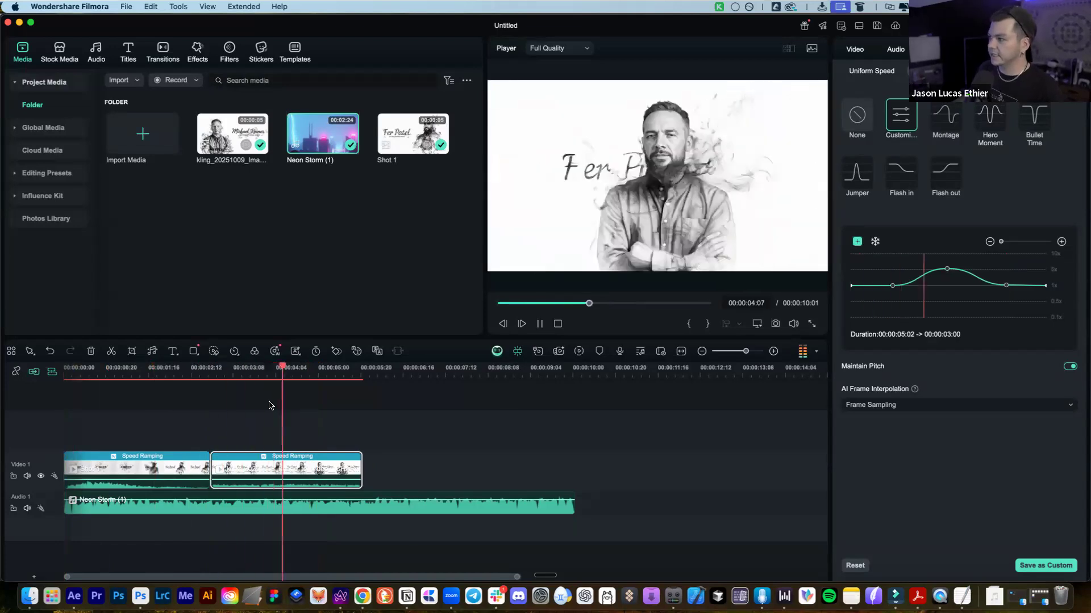
{"action": "key", "text": "space"}
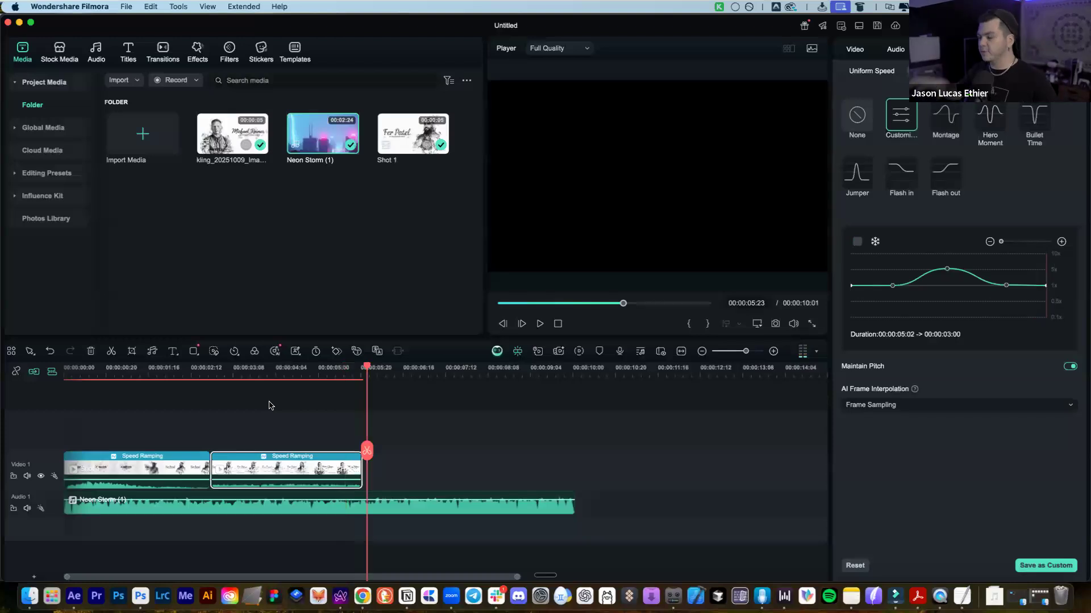
Nudge the peak speed point of both the first and second clips slightly later
{"action": "left_click", "coordinate": [180, 372]}
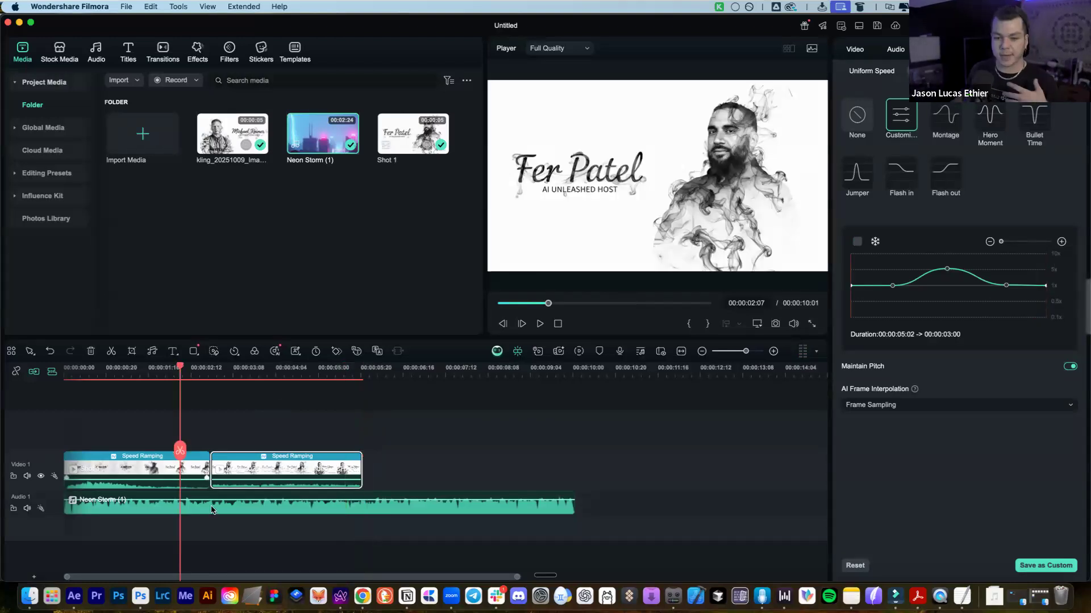
{"action": "left_click", "coordinate": [163, 472]}
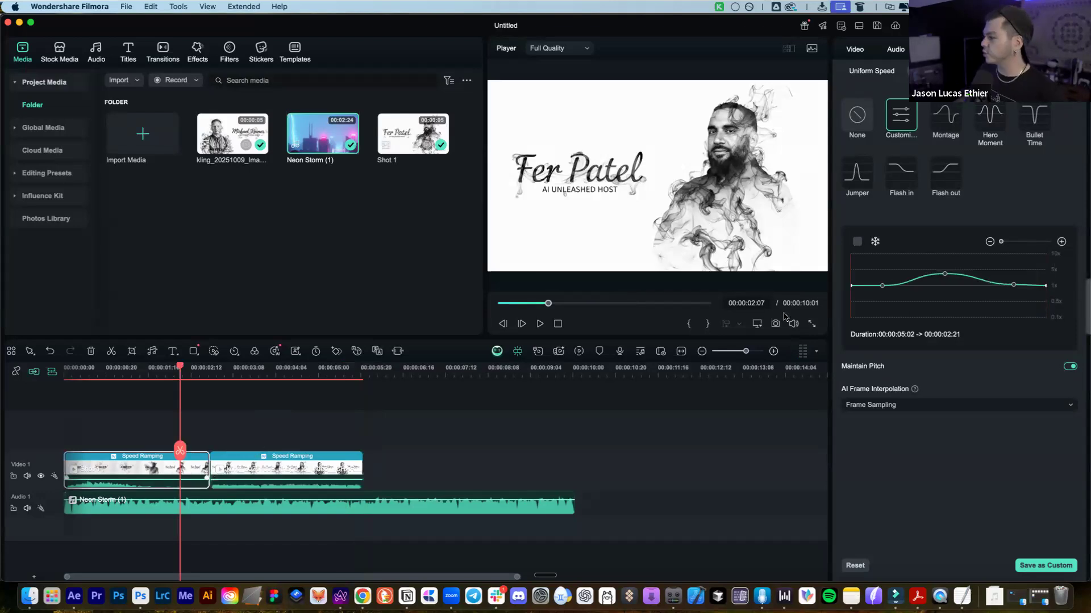
{"action": "left_click", "coordinate": [946, 275]}
{"action": "left_click_drag", "start_coordinate": [946, 275], "coordinate": [947, 275]}
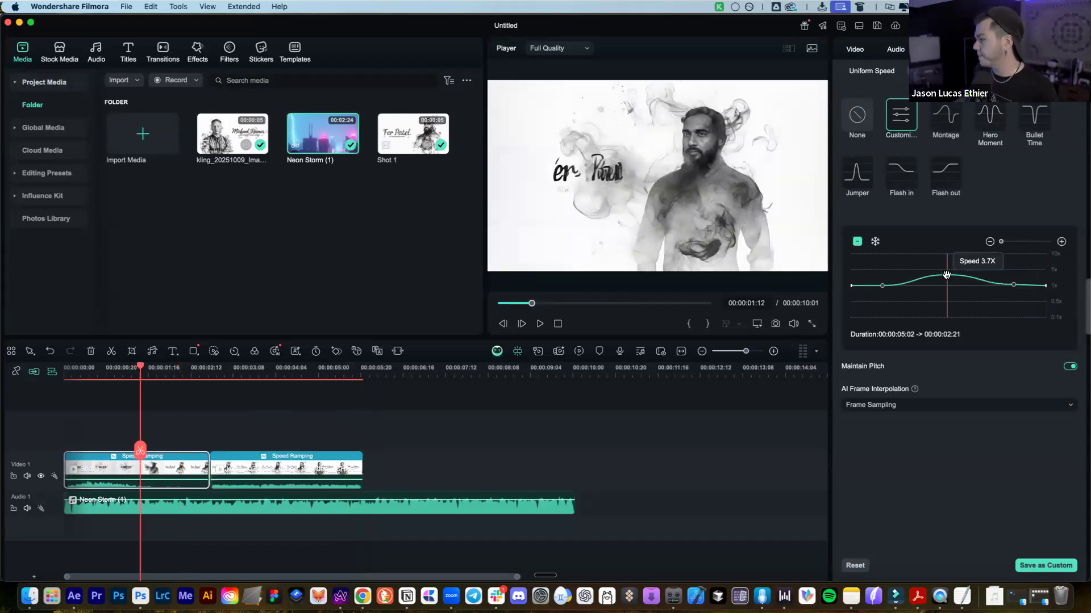
{"action": "left_click", "coordinate": [271, 370]}
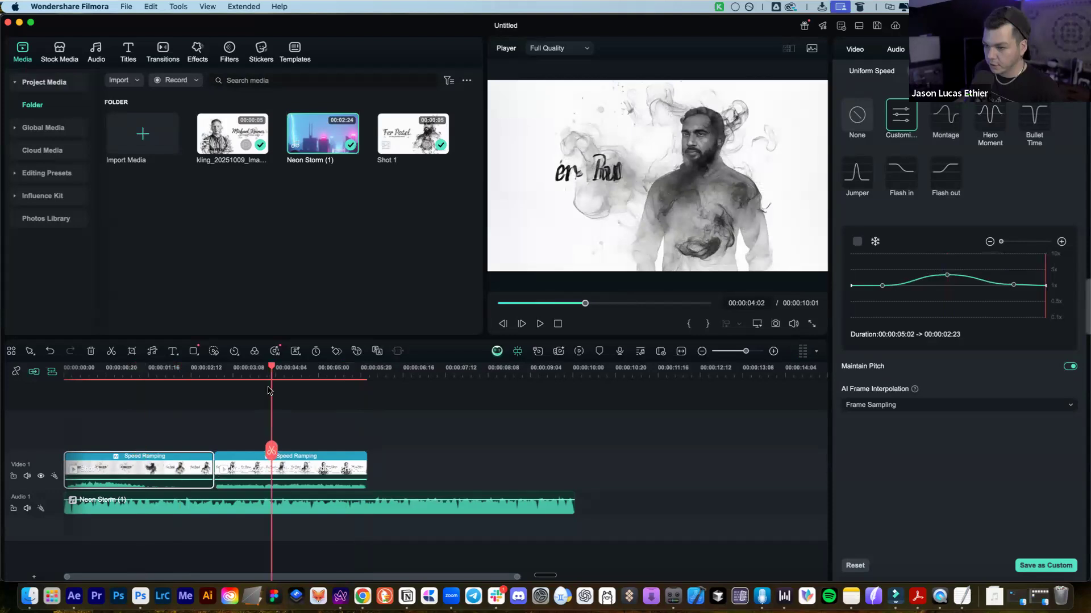
{"action": "left_click", "coordinate": [274, 464]}
{"action": "left_click", "coordinate": [947, 269]}
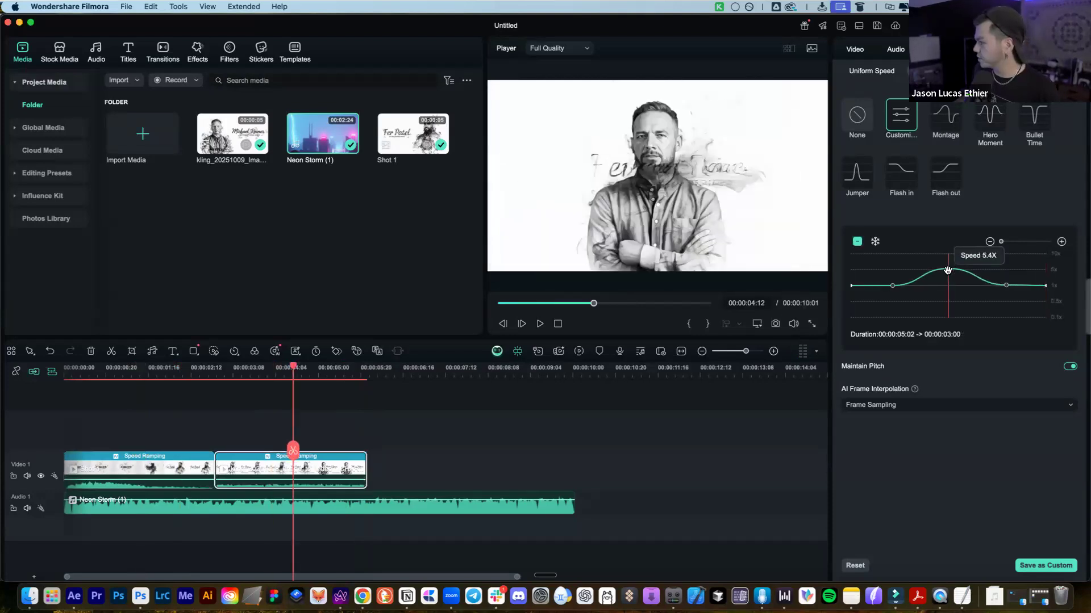
{"action": "left_click_drag", "start_coordinate": [947, 271], "coordinate": [948, 271]}
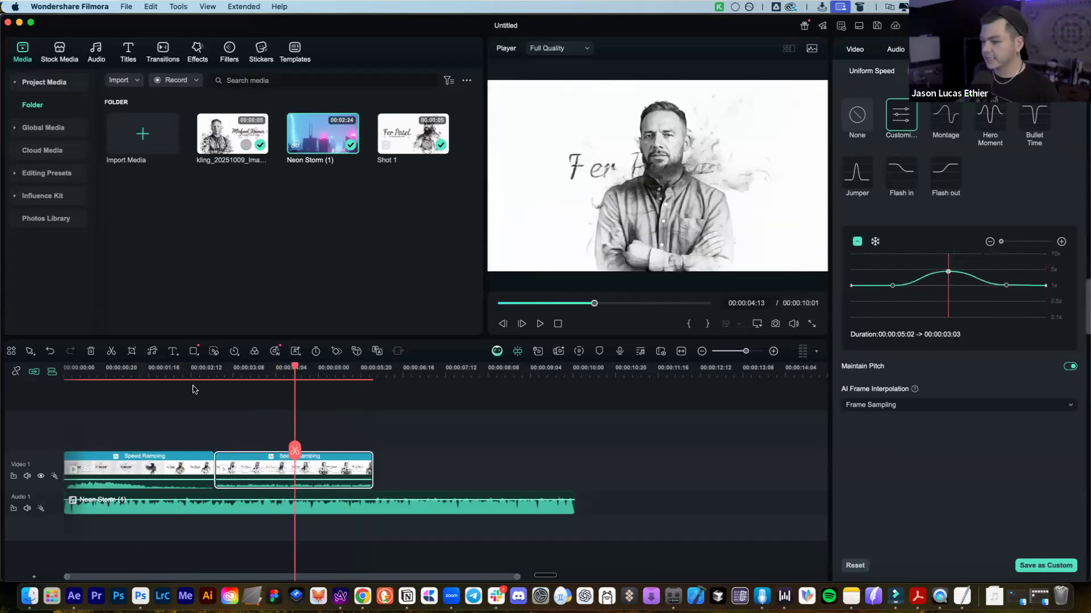
{"action": "left_click", "coordinate": [166, 371]}
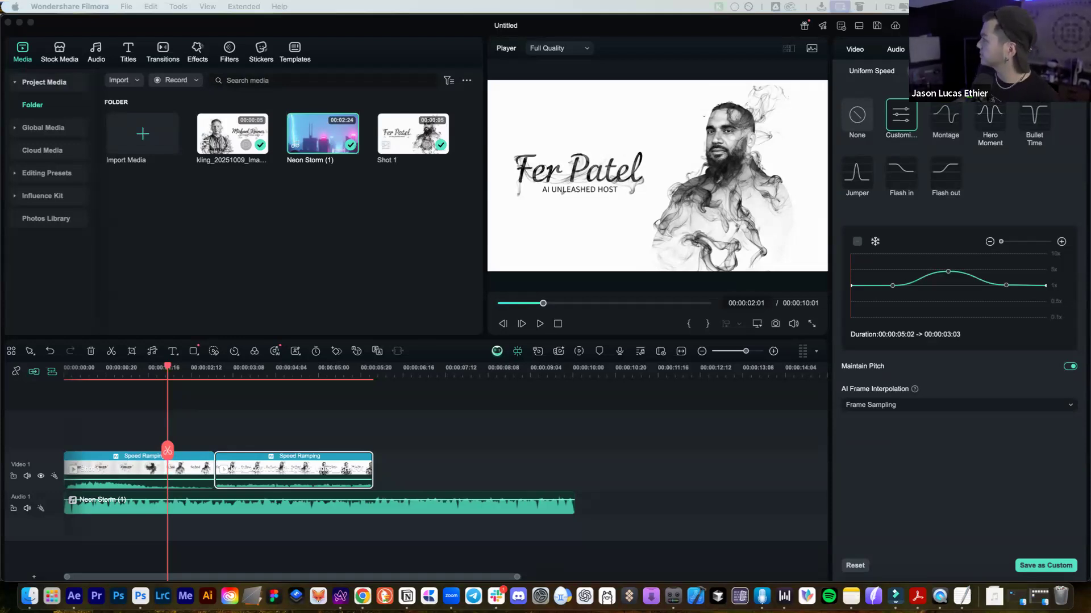
Reposition the Finder window and select AI_Unleashed_Icon_Refined_Seedream.jpg, then image.png
{"action": "left_click_drag", "start_coordinate": [877, 101], "coordinate": [628, 90]}
{"action": "scroll", "coordinate": [710, 305], "scroll_direction": "down", "scroll_amount": 2}
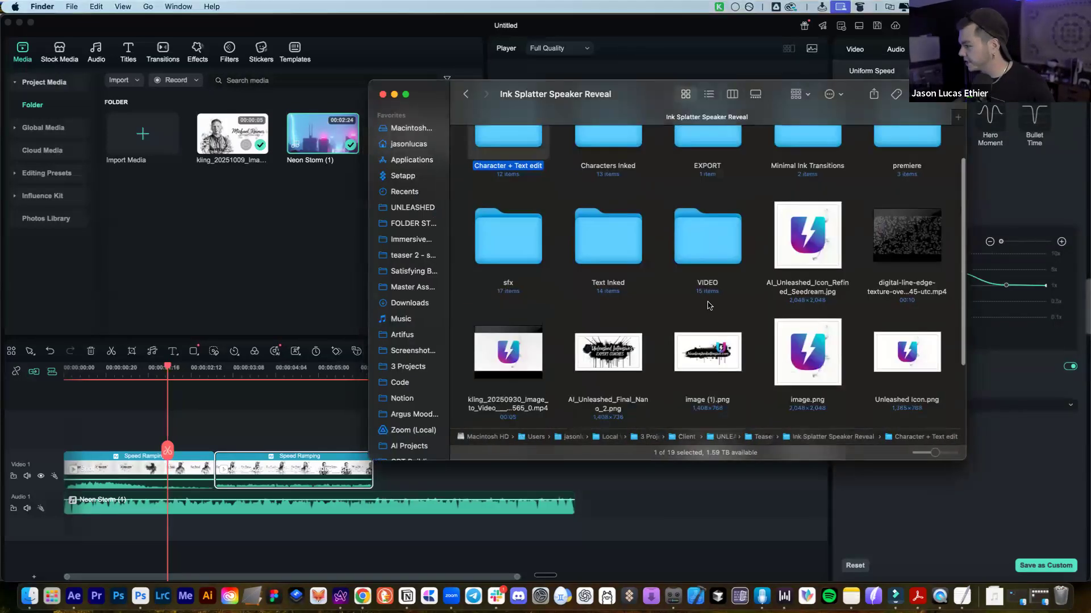
{"action": "left_click", "coordinate": [792, 292]}
{"action": "left_click_drag", "start_coordinate": [787, 112], "coordinate": [955, 123]}
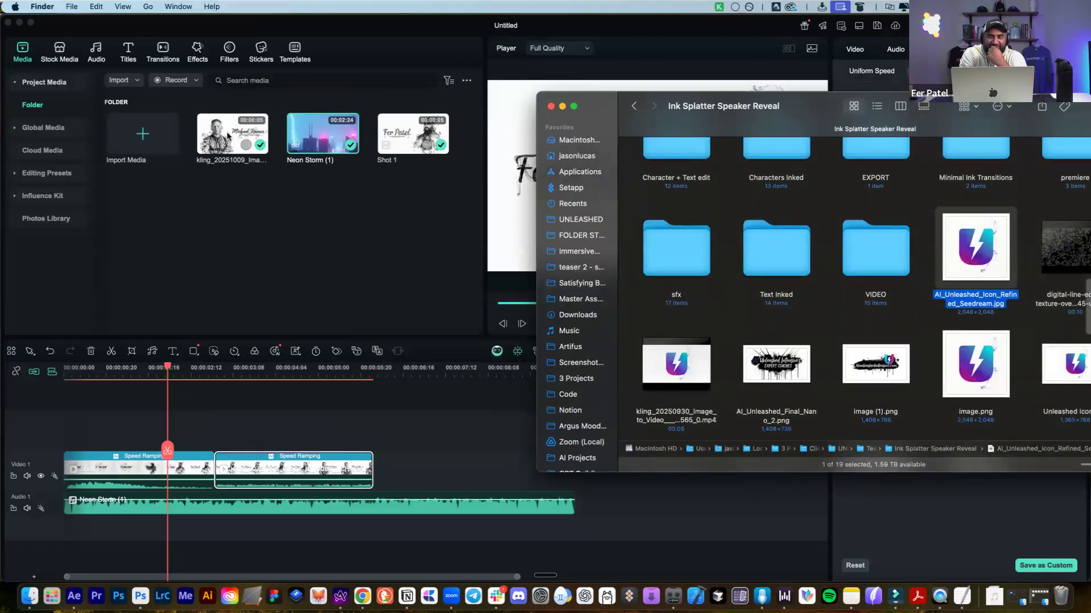
{"action": "scroll", "coordinate": [723, 160], "scroll_direction": "down", "scroll_amount": 3}
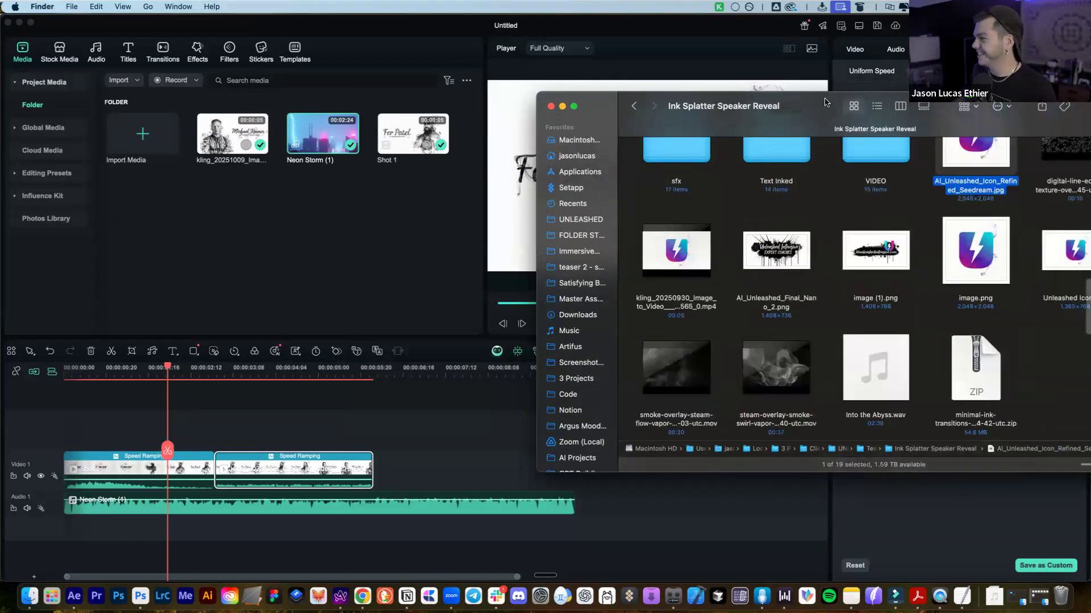
{"action": "left_click_drag", "start_coordinate": [697, 124], "coordinate": [565, 145]}
{"action": "left_click", "coordinate": [852, 268]}
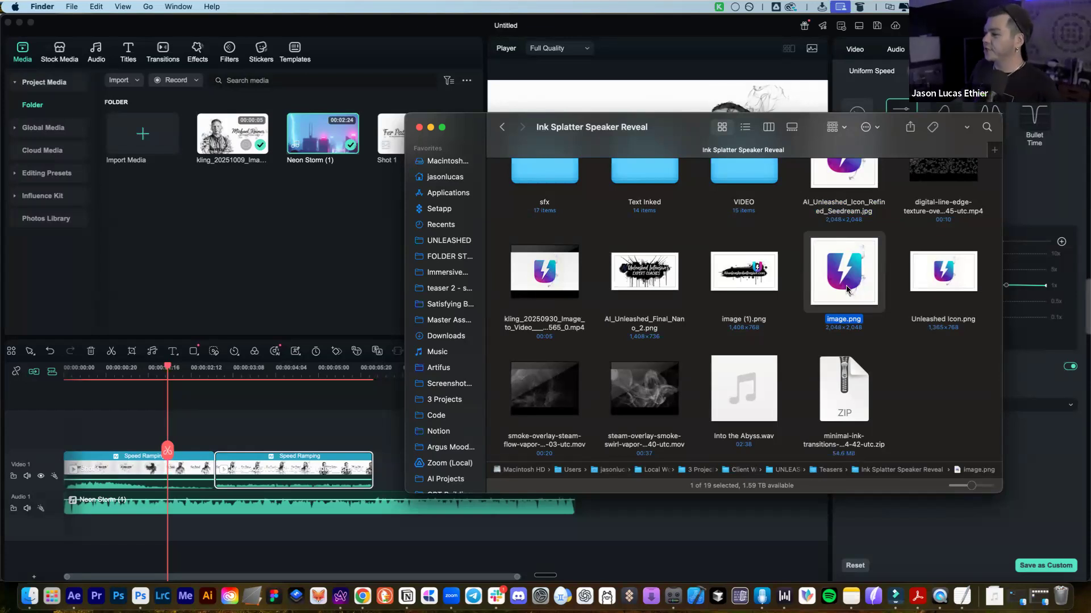
Quick Look image (1).png, image.png and Unleashed Icon.png at full size
{"action": "left_click", "coordinate": [764, 269]}
{"action": "key", "text": "space"}
{"action": "key", "text": "space"}
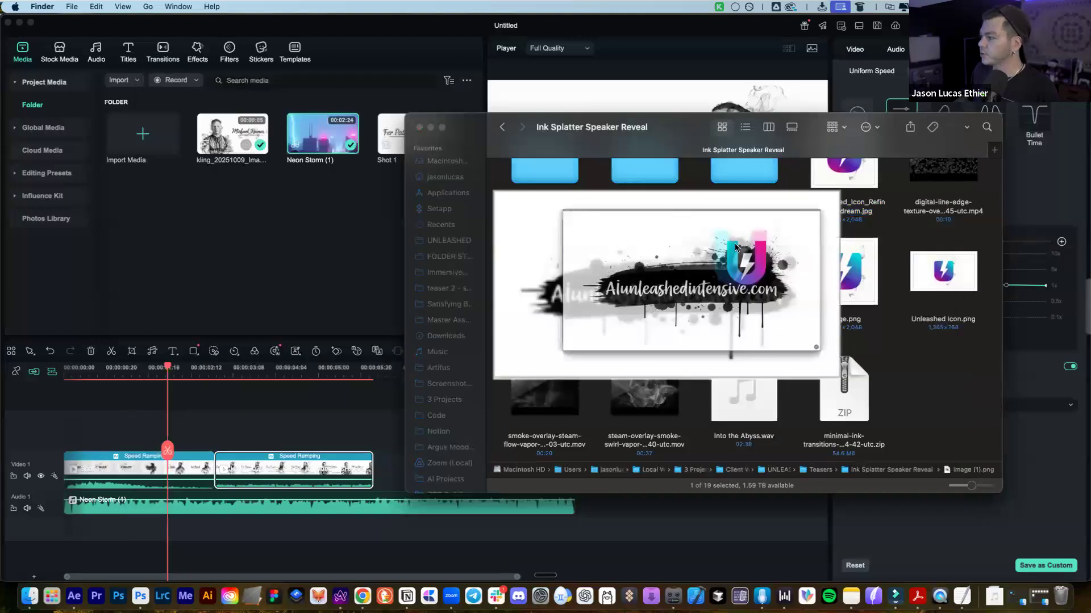
{"action": "scroll", "coordinate": [749, 284], "scroll_direction": "up", "scroll_amount": 3}
{"action": "scroll", "coordinate": [737, 316], "scroll_direction": "down", "scroll_amount": 3}
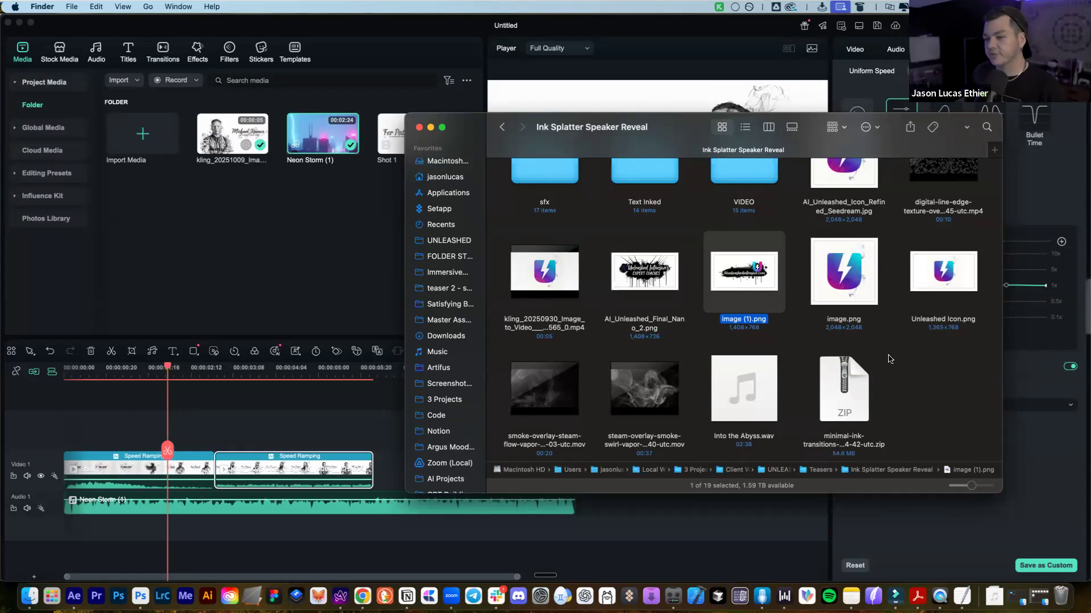
{"action": "left_click", "coordinate": [852, 266]}
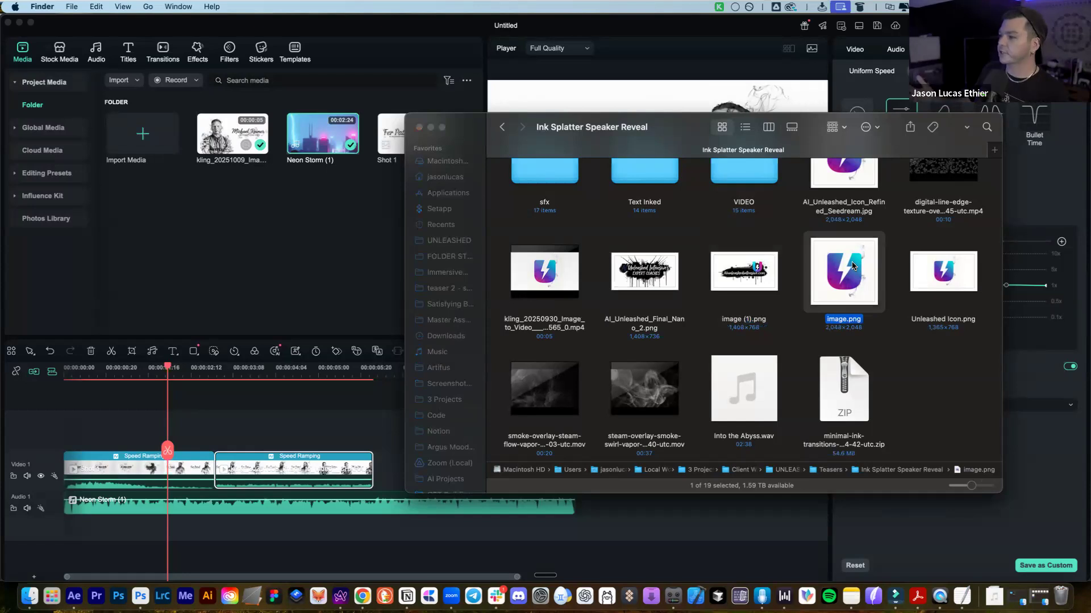
{"action": "key", "text": "space"}
{"action": "key", "text": "space"}
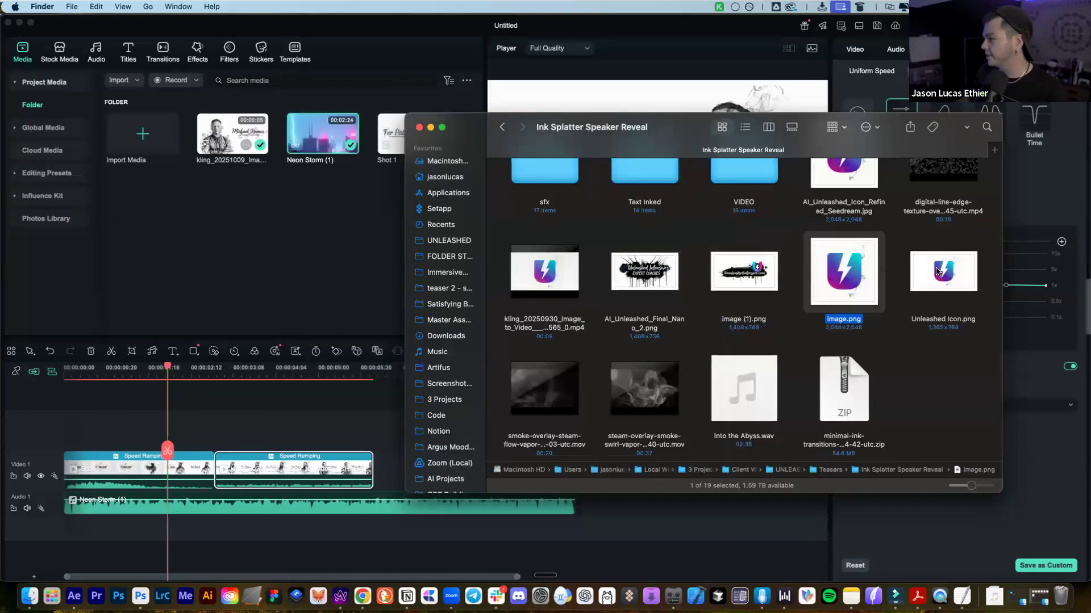
{"action": "left_click", "coordinate": [936, 269]}
{"action": "key", "text": "space"}
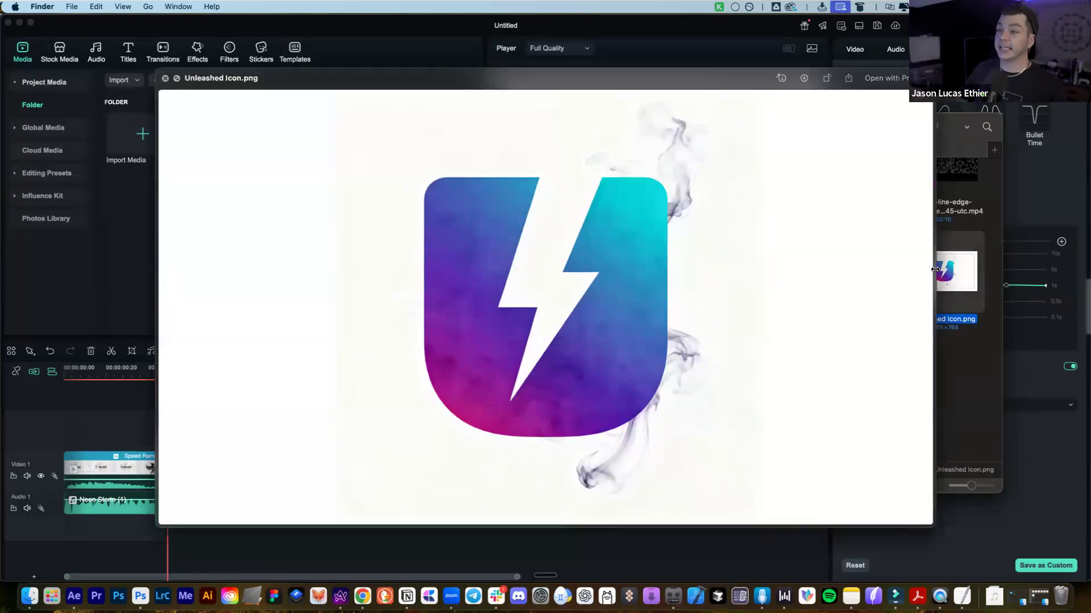
{"action": "key", "text": "space"}
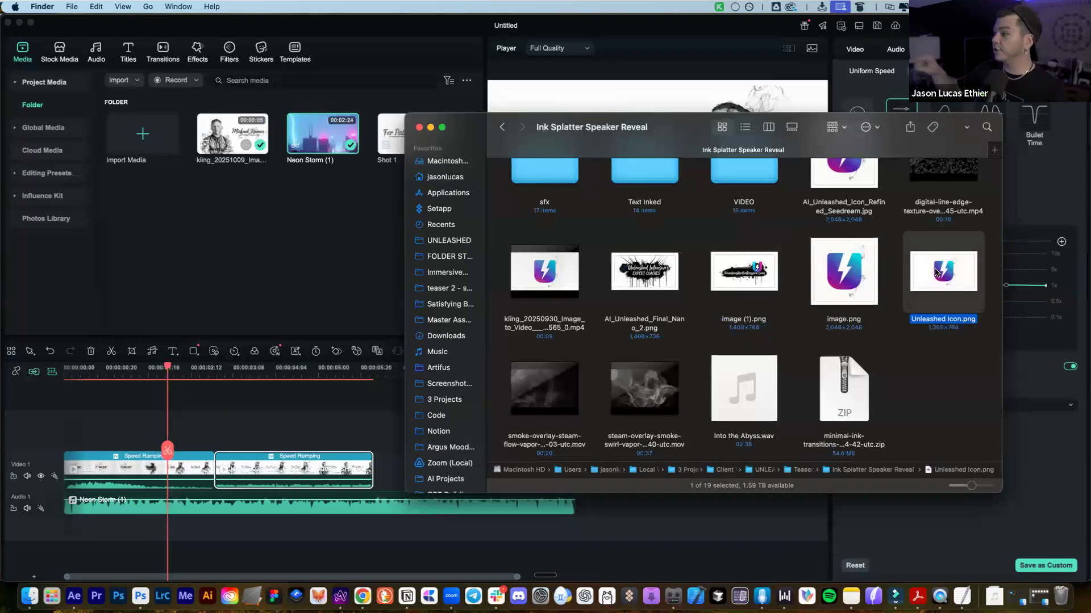
{"action": "key", "text": "space"}
{"action": "key", "text": "space"}
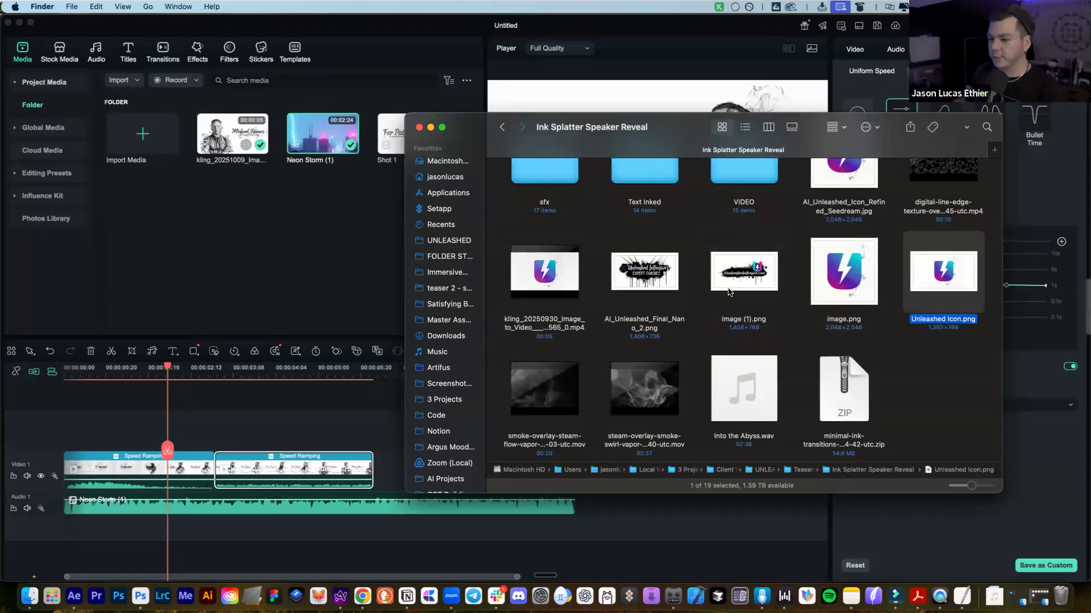
Preview image (1).png again, reselect Unleashed Icon.png, and scroll to the folder's top
{"action": "left_click", "coordinate": [740, 263]}
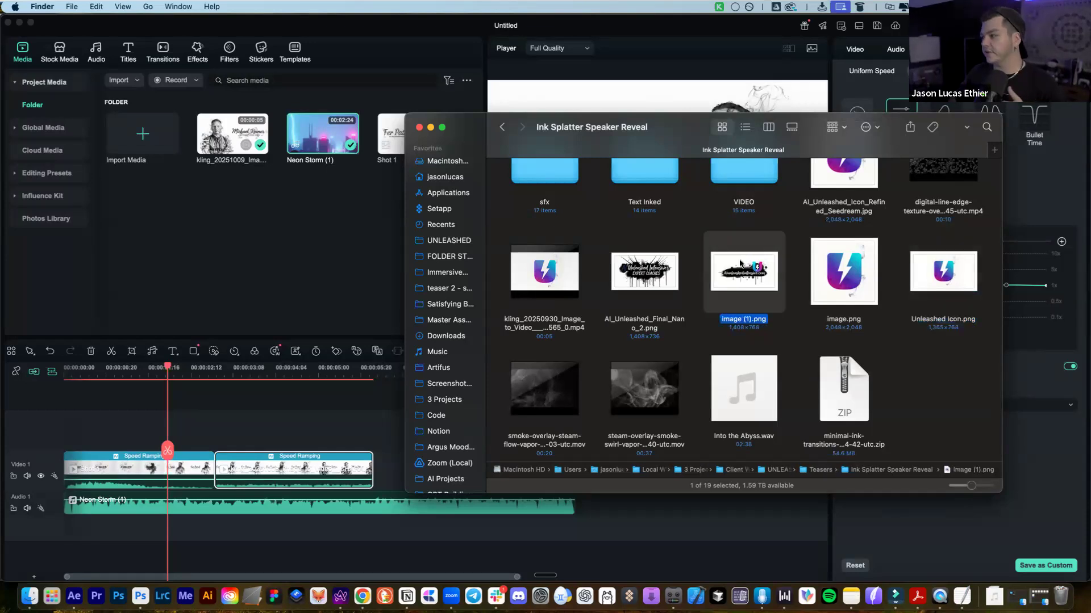
{"action": "key", "text": "space"}
{"action": "key", "text": "space"}
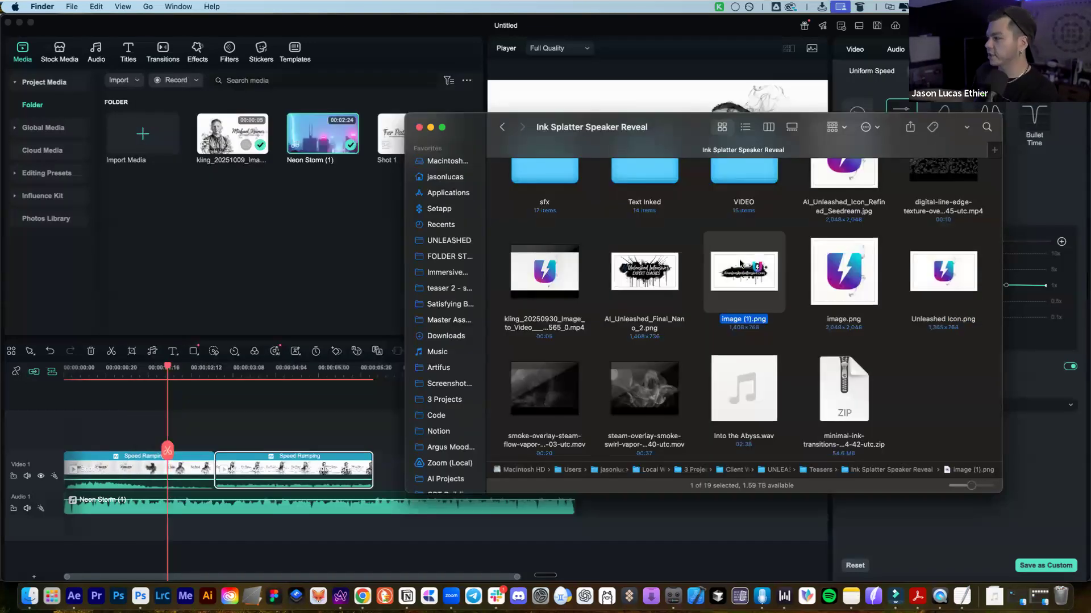
{"action": "left_click", "coordinate": [964, 269]}
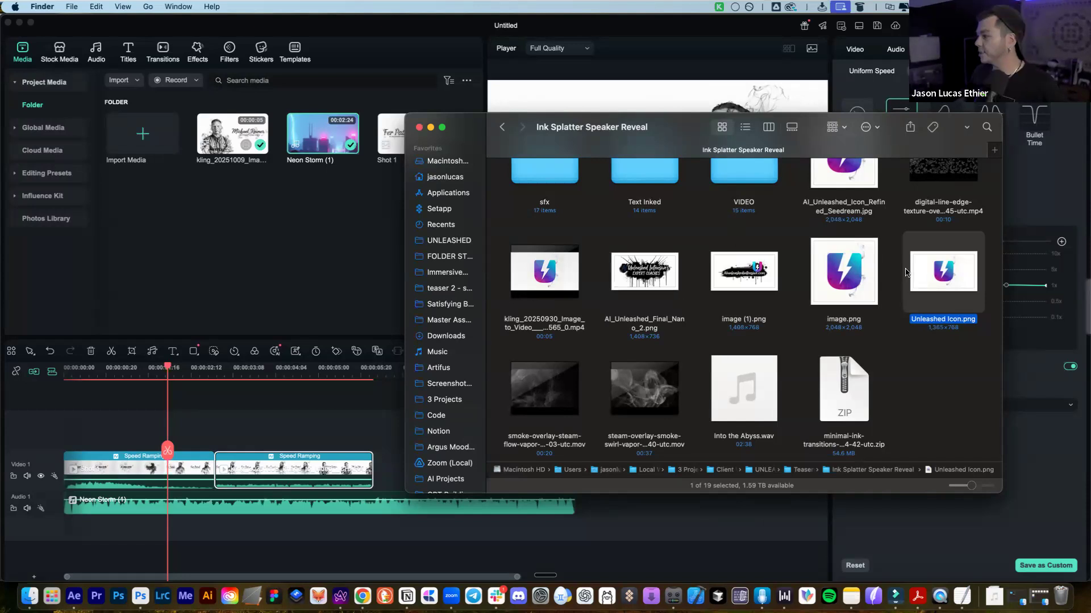
{"action": "scroll", "coordinate": [699, 264], "scroll_direction": "up", "scroll_amount": 5}
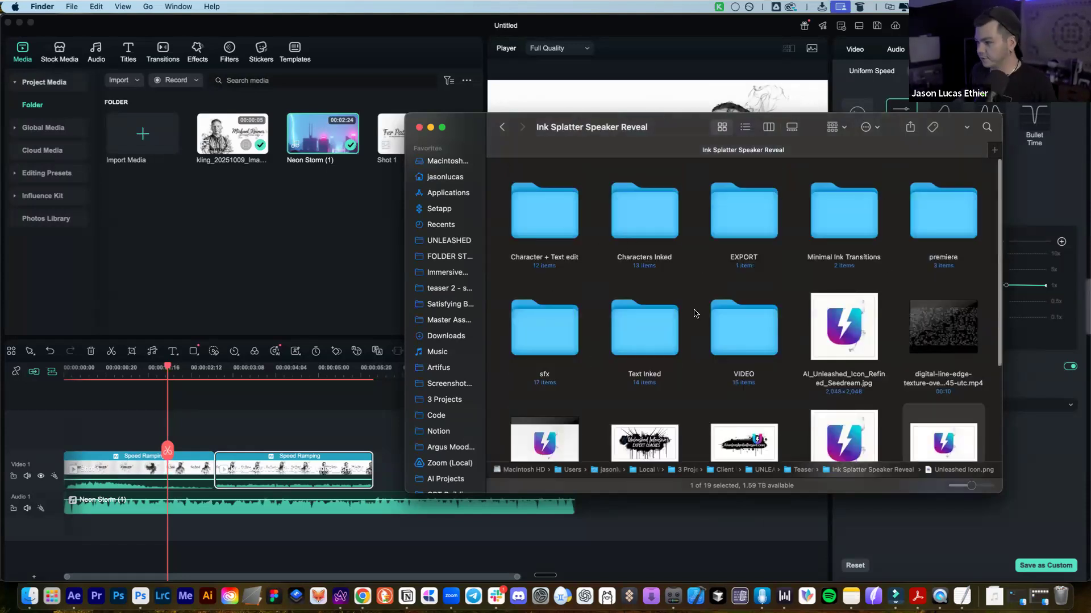
Look inside the Character + Text edit, sfx and Text Inked subfolders, returning each time
{"action": "left_click", "coordinate": [651, 330]}
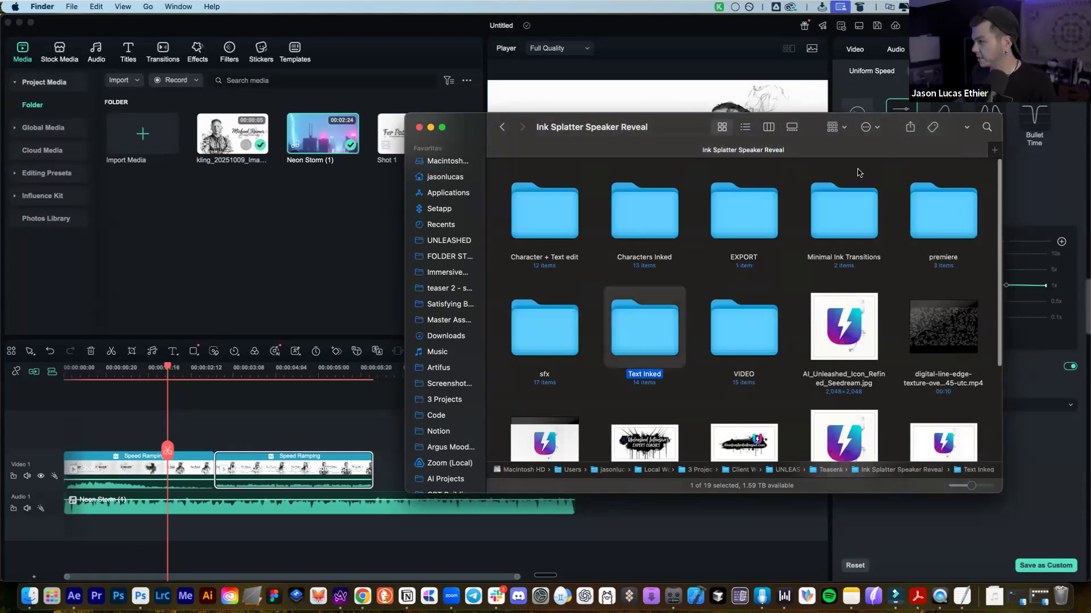
{"action": "left_click", "coordinate": [847, 200]}
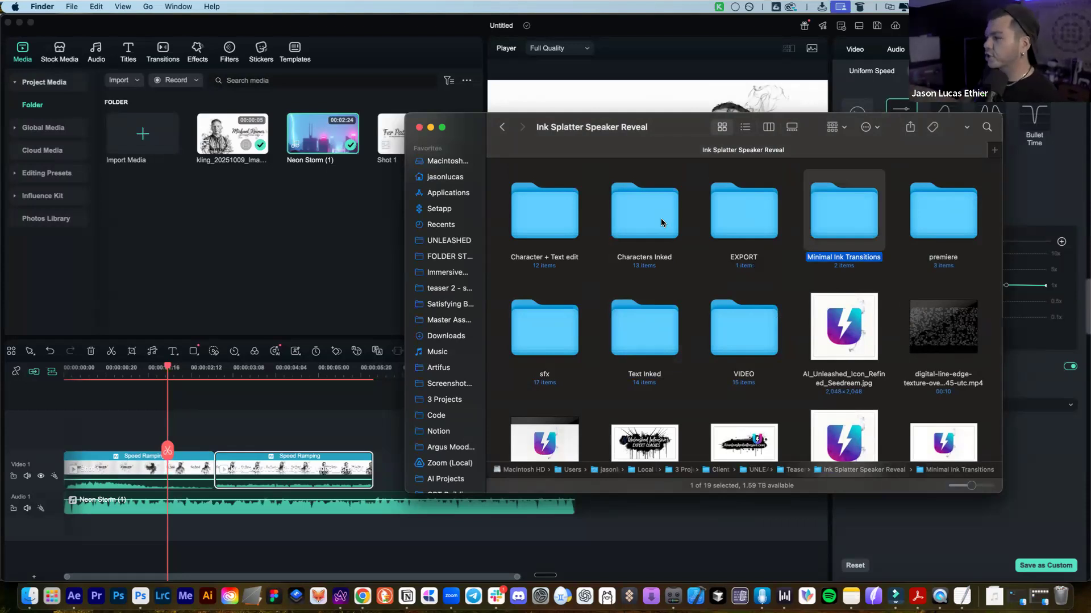
{"action": "double_click", "coordinate": [555, 213]}
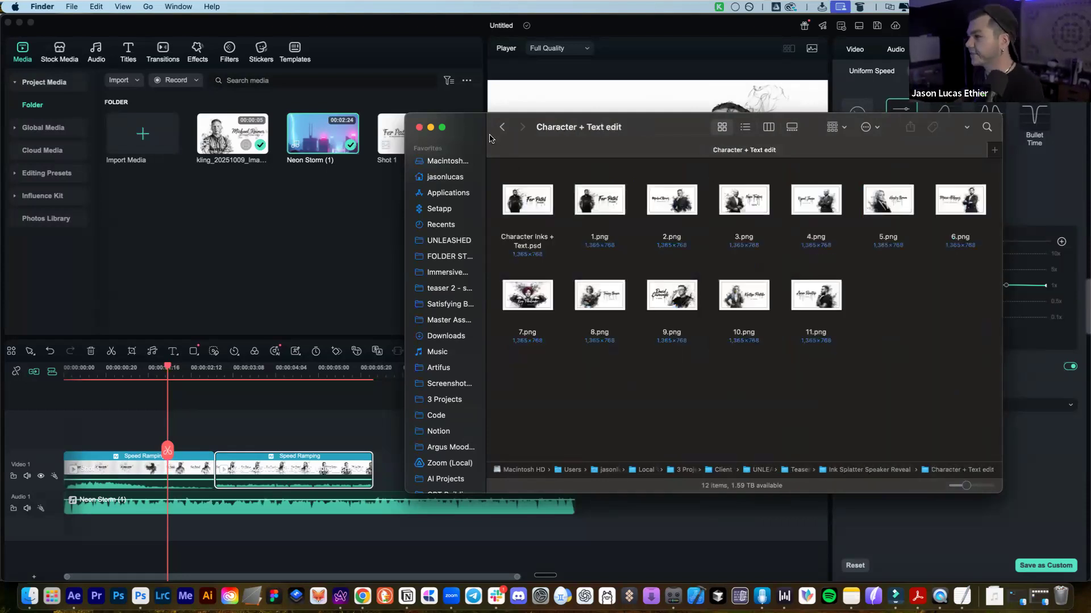
{"action": "left_click", "coordinate": [503, 127]}
{"action": "double_click", "coordinate": [529, 311]}
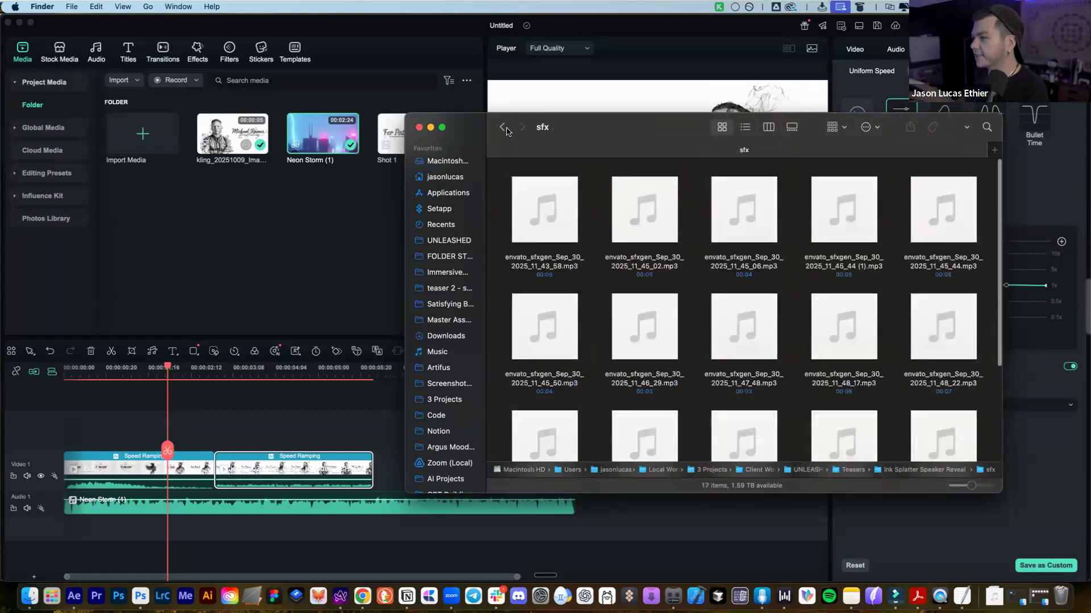
{"action": "left_click", "coordinate": [503, 128]}
{"action": "left_click", "coordinate": [628, 324]}
{"action": "double_click", "coordinate": [643, 321]}
{"action": "scroll", "coordinate": [669, 268], "scroll_direction": "down", "scroll_amount": 3}
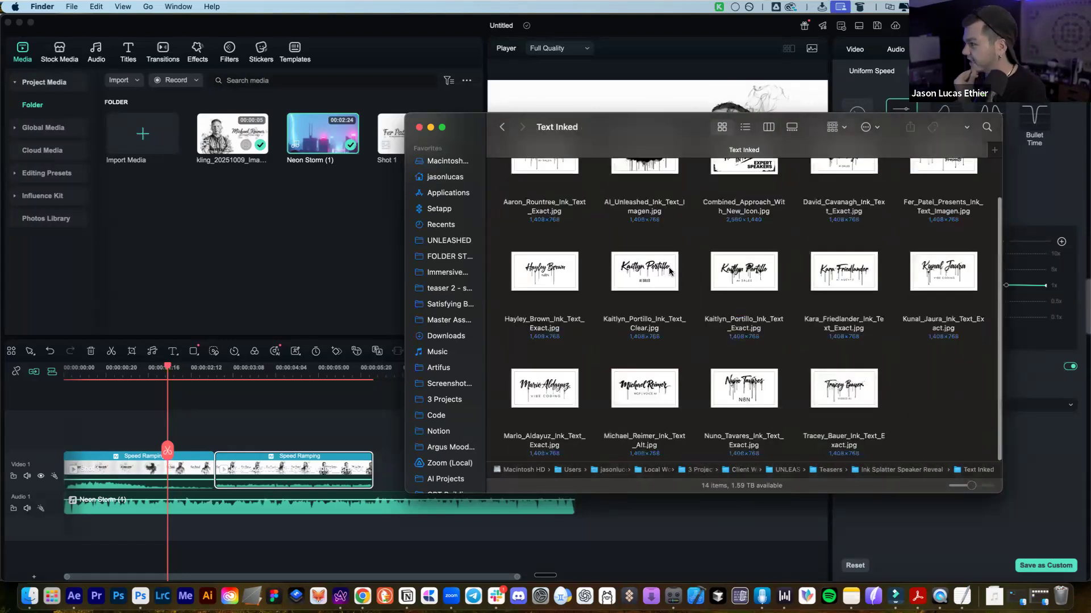
{"action": "scroll", "coordinate": [739, 247], "scroll_direction": "up", "scroll_amount": 3}
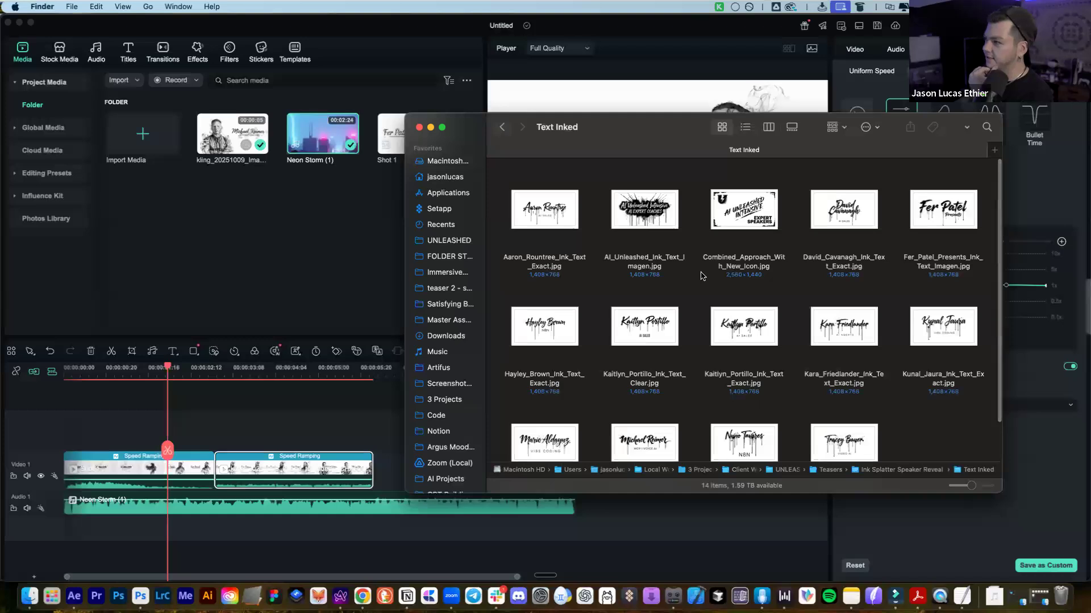
{"action": "left_click", "coordinate": [502, 127]}
Open the VIDEO folder, move its window aside, and select the website logo clip
{"action": "double_click", "coordinate": [730, 313]}
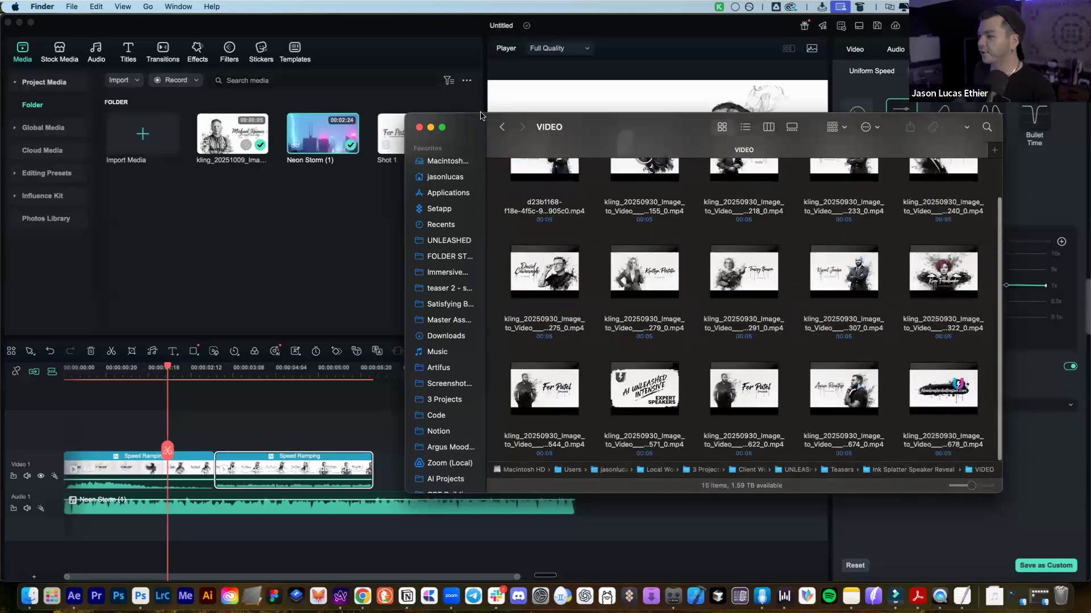
{"action": "left_click_drag", "start_coordinate": [621, 140], "coordinate": [476, 120]}
{"action": "left_click", "coordinate": [783, 374]}
{"action": "key", "text": "space"}
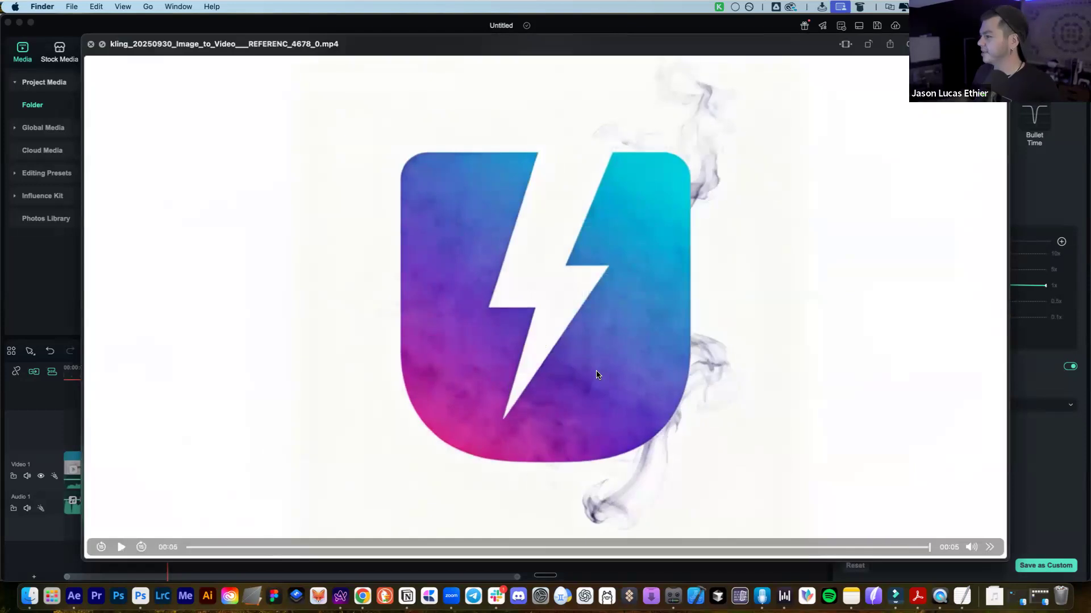
{"action": "key", "text": "space"}
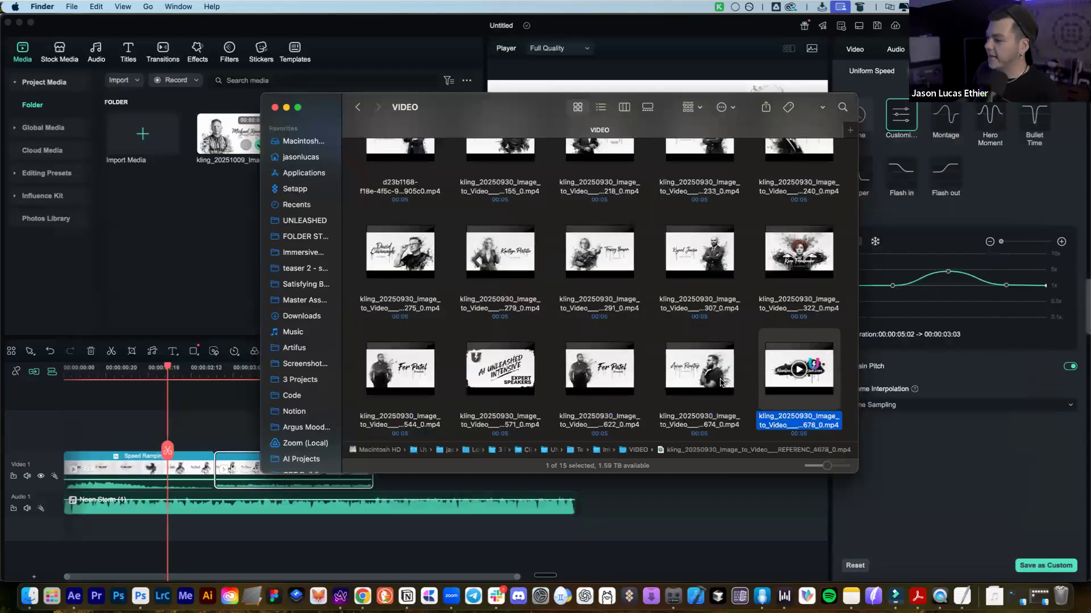
{"action": "left_click", "coordinate": [719, 384]}
{"action": "key", "text": "space"}
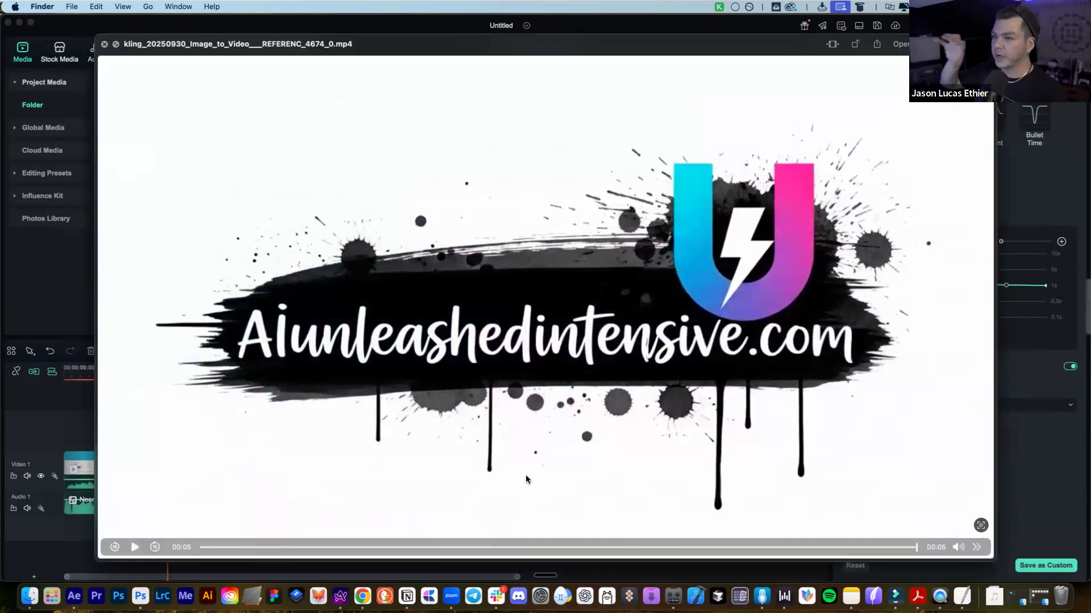
{"action": "key", "text": "space"}
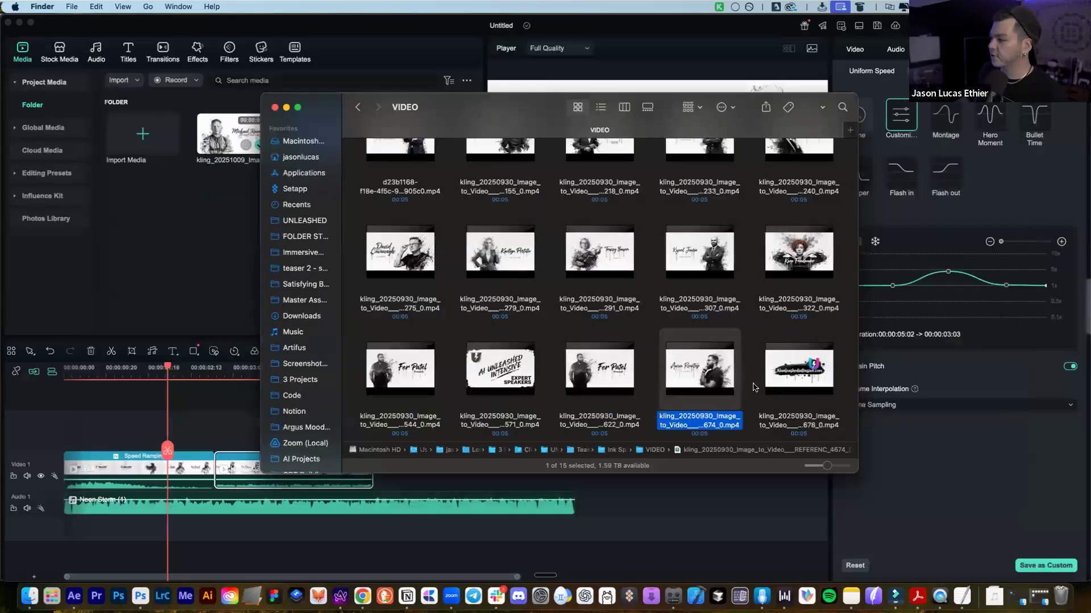
{"action": "key", "text": "space"}
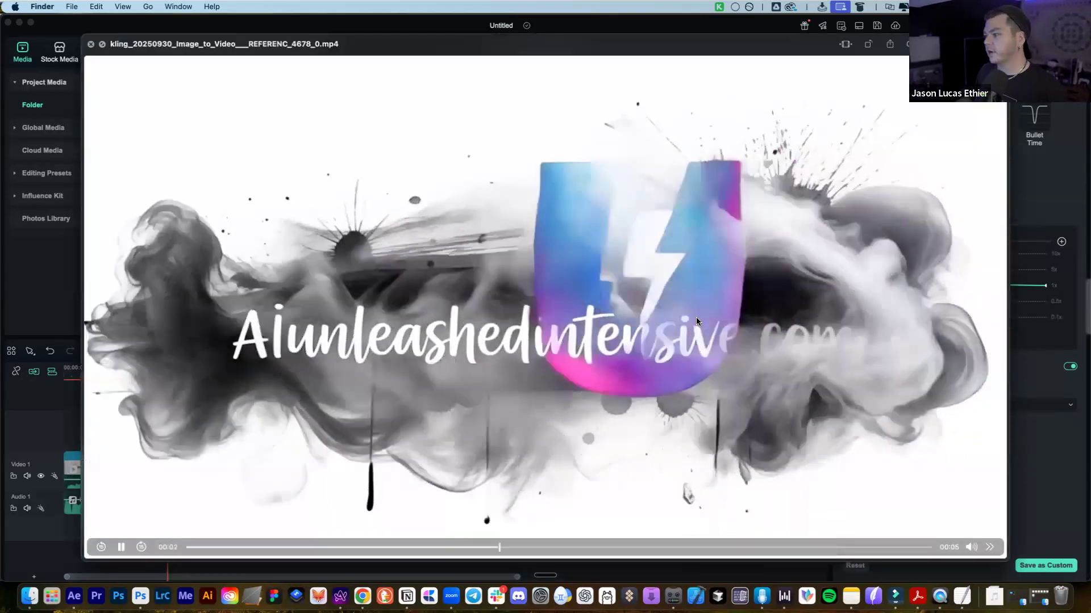
{"action": "key", "text": "space"}
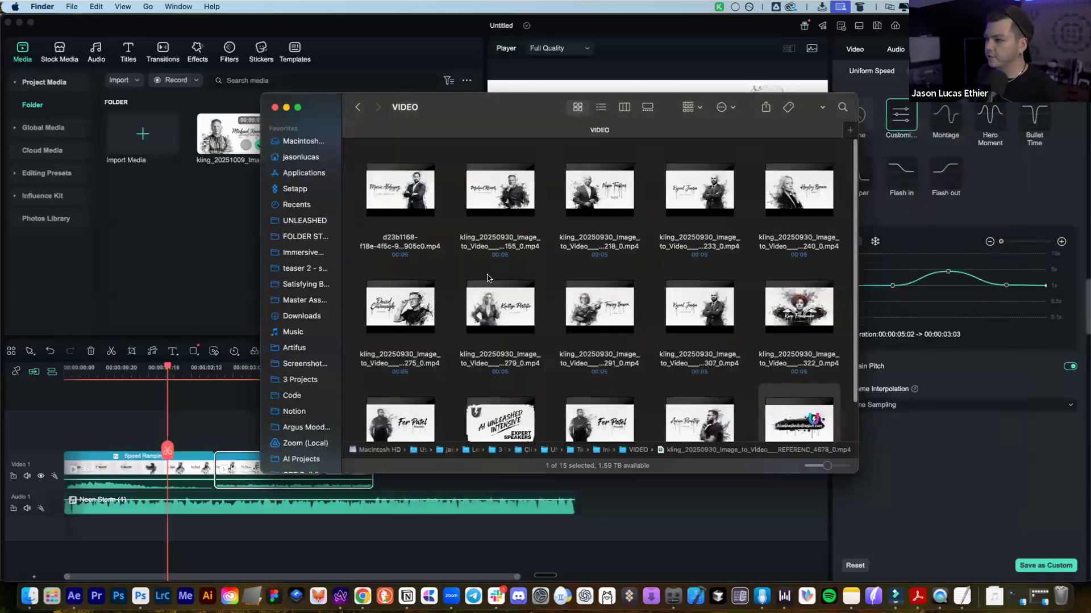
{"action": "scroll", "coordinate": [699, 334], "scroll_direction": "down", "scroll_amount": 2}
{"action": "left_click", "coordinate": [500, 367]}
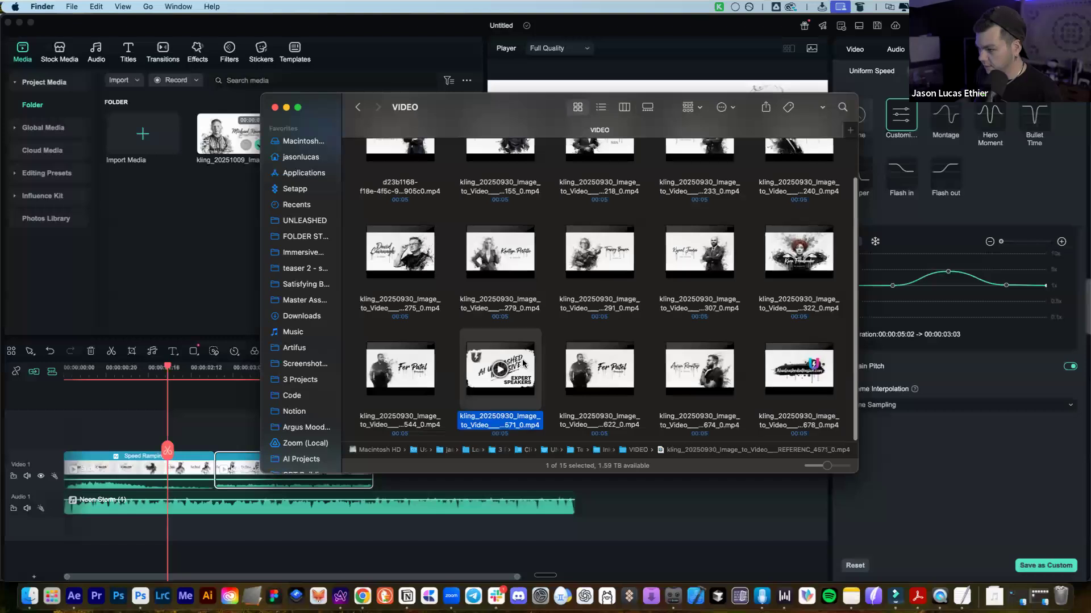
{"action": "key", "text": "space"}
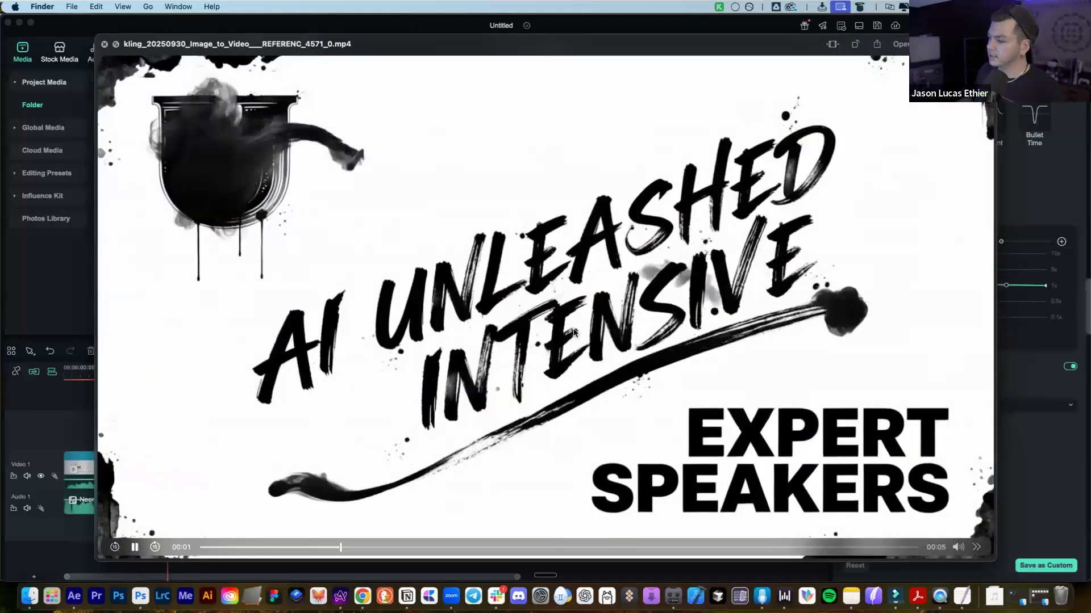
{"action": "key", "text": "space"}
{"action": "scroll", "coordinate": [450, 214], "scroll_direction": "up", "scroll_amount": 1}
{"action": "scroll", "coordinate": [704, 318], "scroll_direction": "down", "scroll_amount": 1}
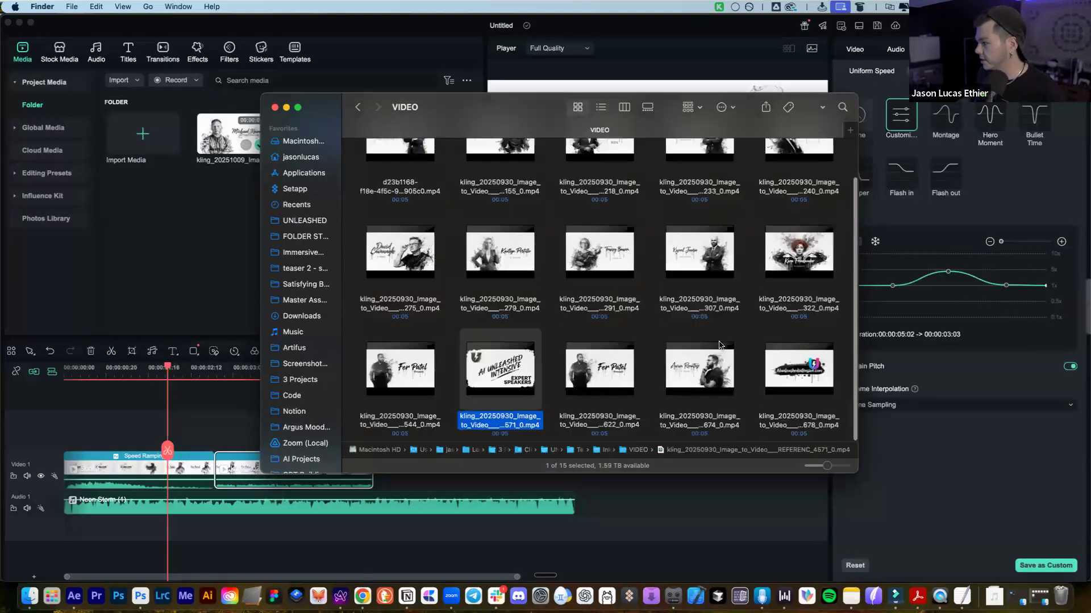
{"action": "left_click", "coordinate": [620, 370]}
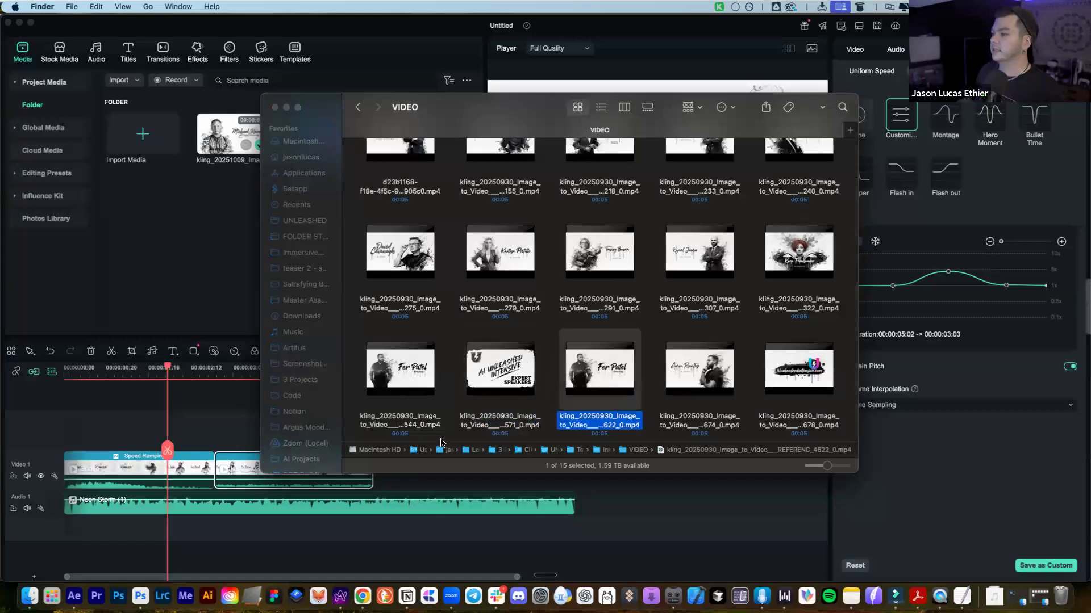
{"action": "key", "text": "space"}
{"action": "left_click_drag", "start_coordinate": [388, 540], "coordinate": [317, 514]}
{"action": "key", "text": "space"}
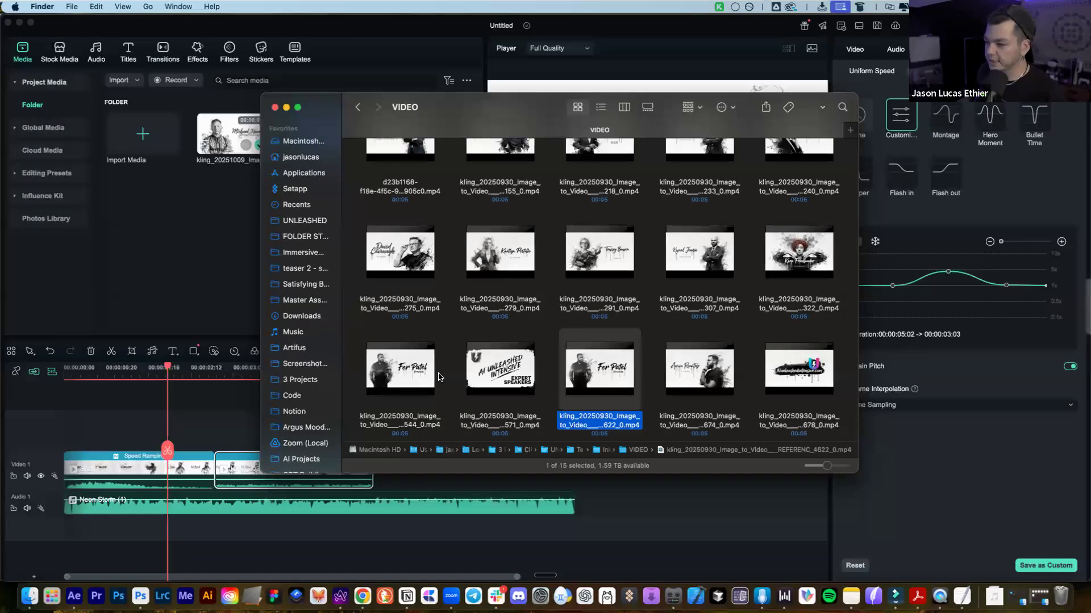
{"action": "scroll", "coordinate": [500, 319], "scroll_direction": "up", "scroll_amount": 2}
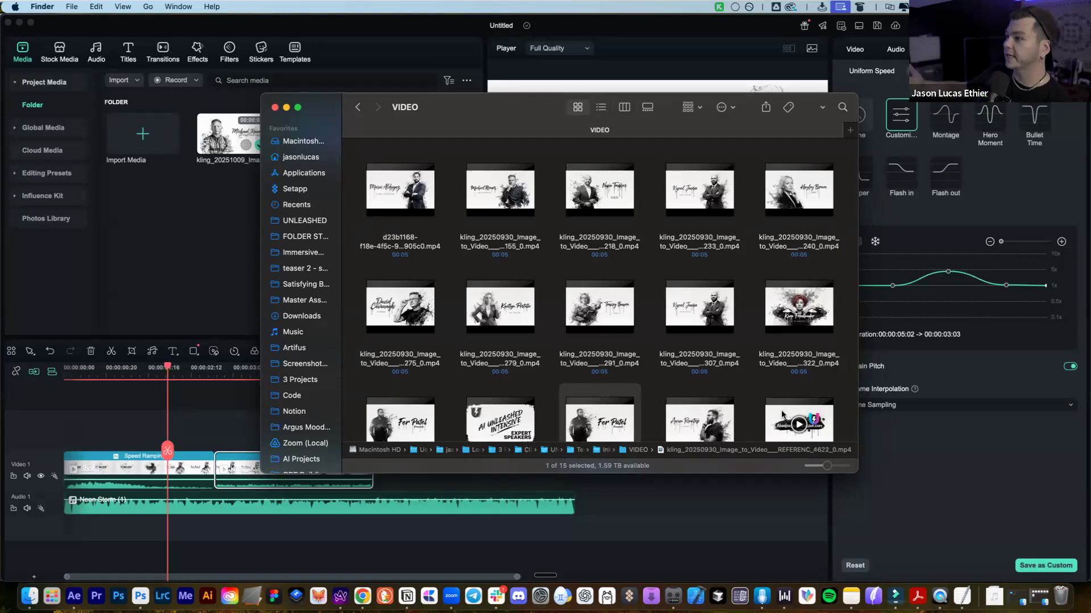
Scroll the VIDEO clip grid and bring the Filmora project back to the front
{"action": "scroll", "coordinate": [797, 343], "scroll_direction": "down", "scroll_amount": 2}
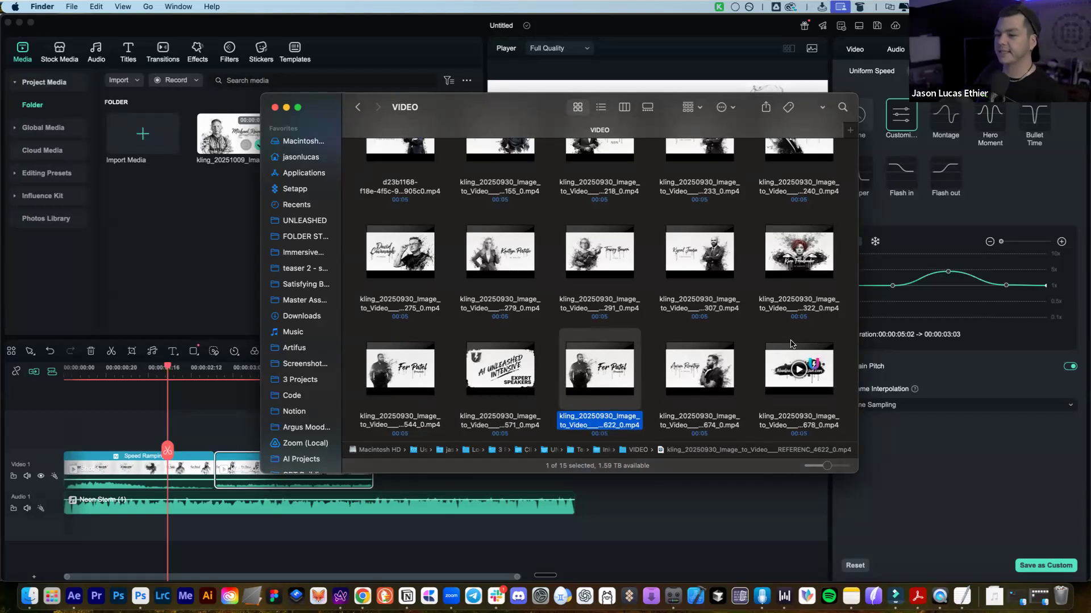
{"action": "left_click", "coordinate": [650, 499]}
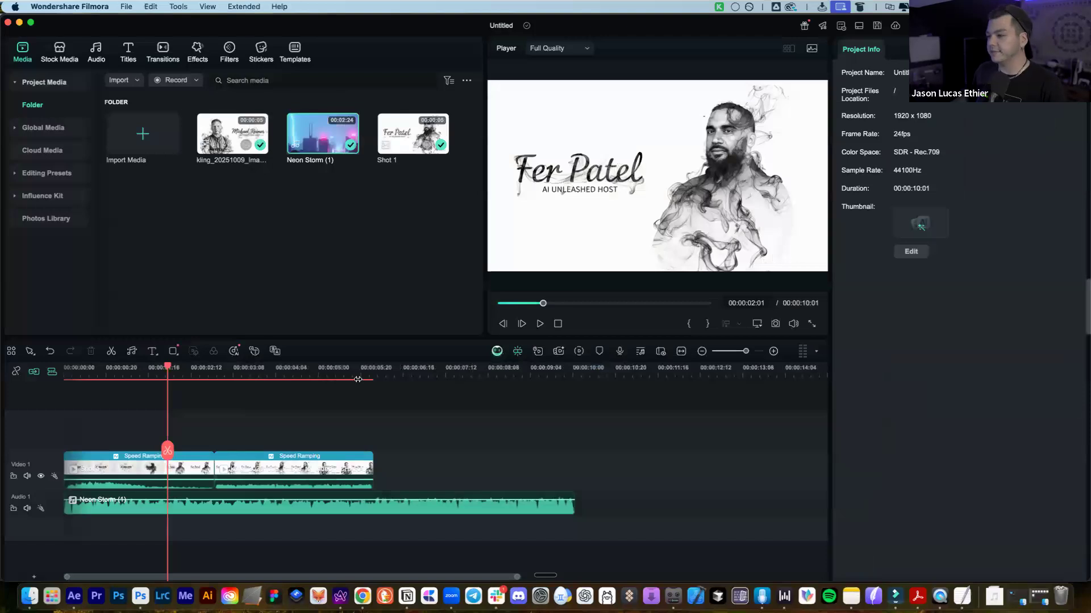
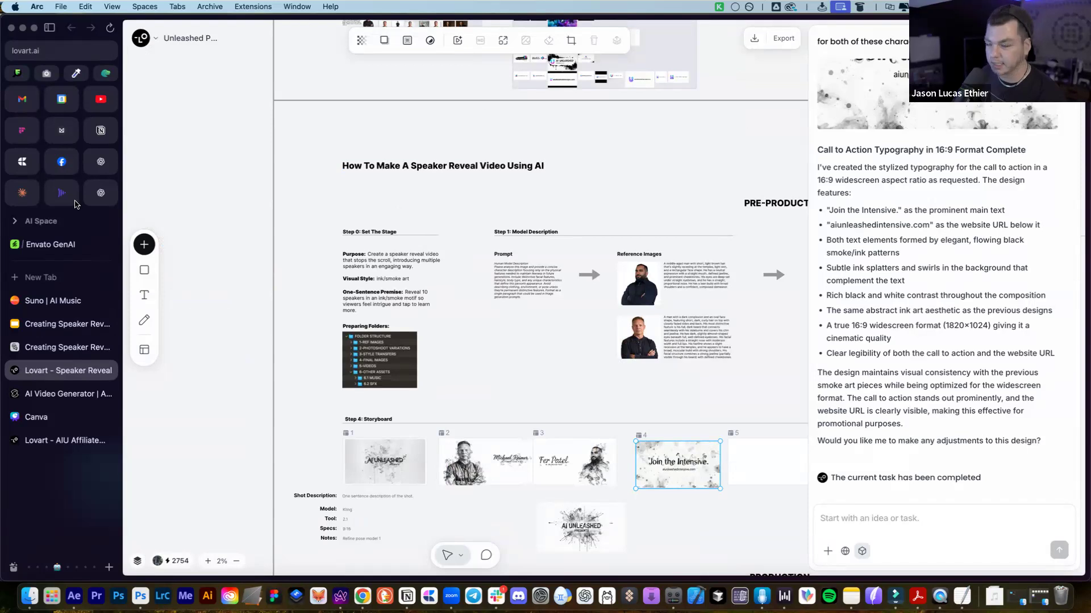
{"action": "scroll", "coordinate": [435, 137], "scroll_direction": "down", "scroll_amount": 3}
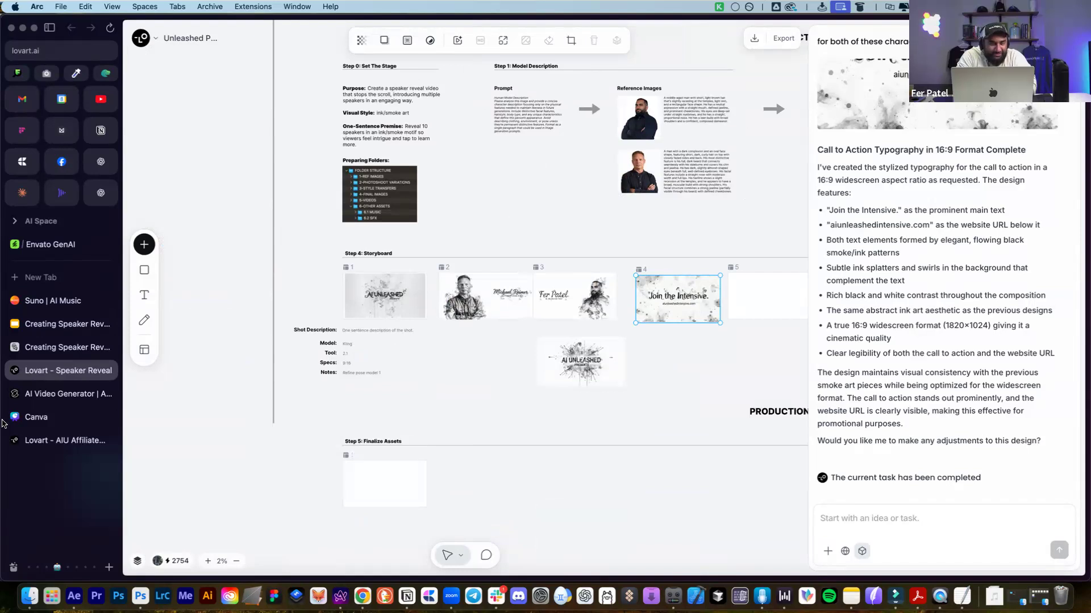
{"action": "scroll", "coordinate": [468, 270], "scroll_direction": "right", "scroll_amount": 4}
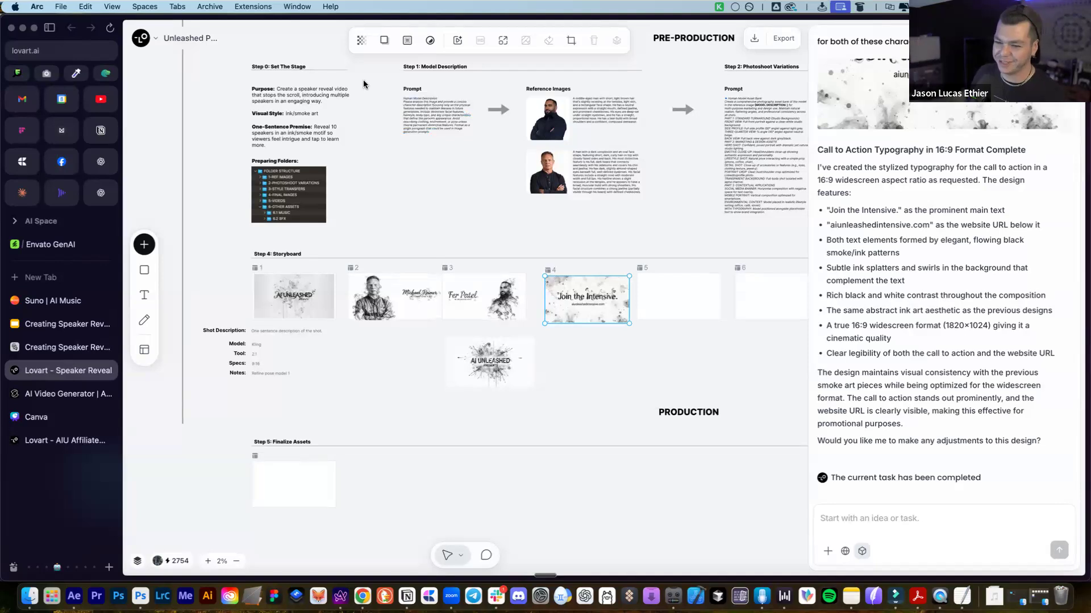
{"action": "left_click", "coordinate": [482, 244]}
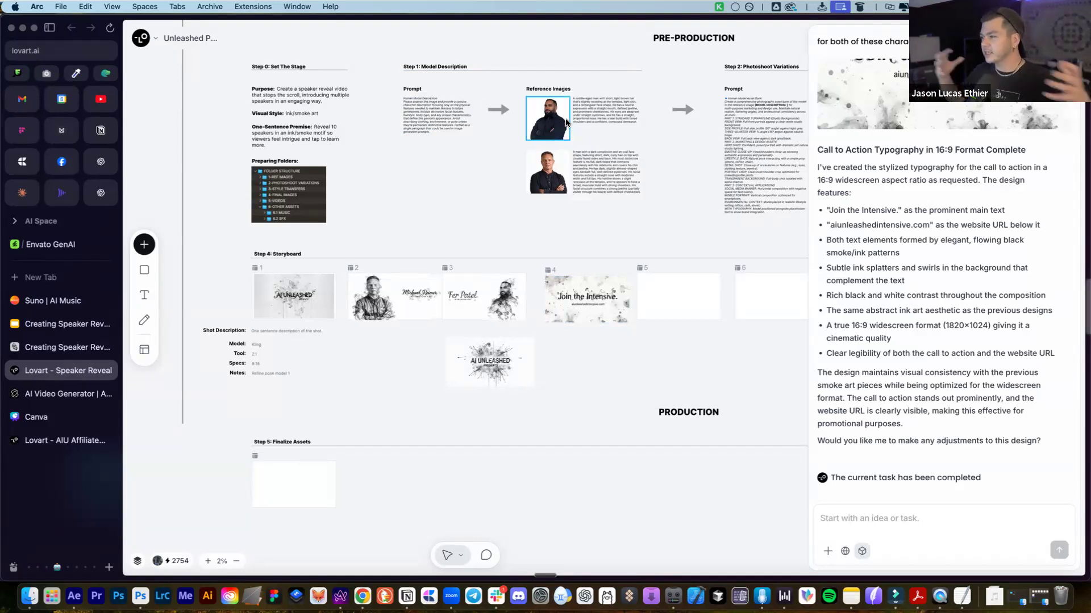
{"action": "mouse_move", "coordinate": [144, 272]}
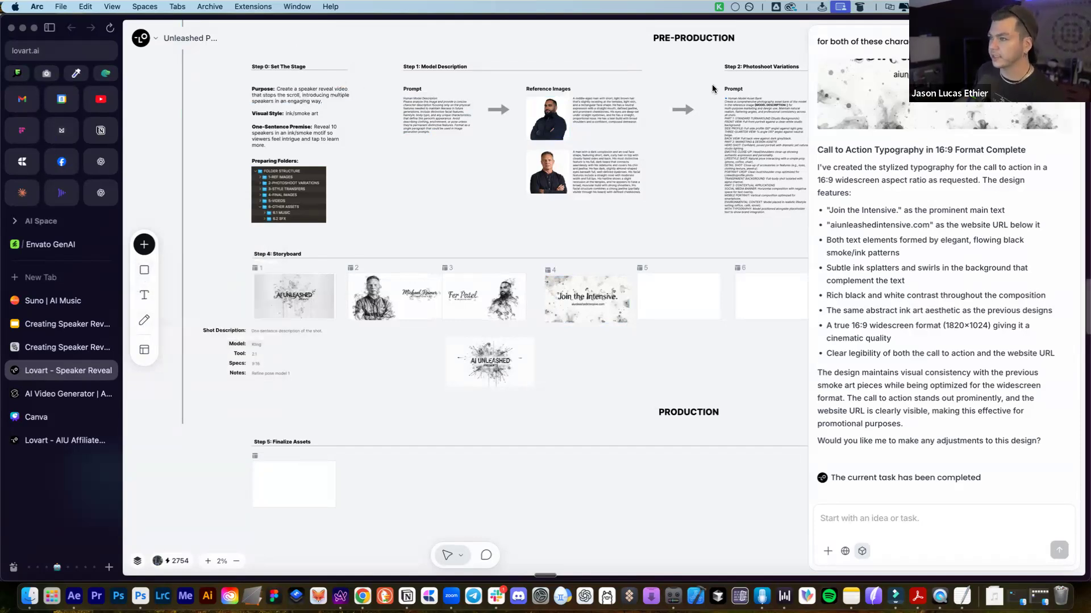
{"action": "scroll", "coordinate": [503, 166], "scroll_direction": "up", "scroll_amount": 2}
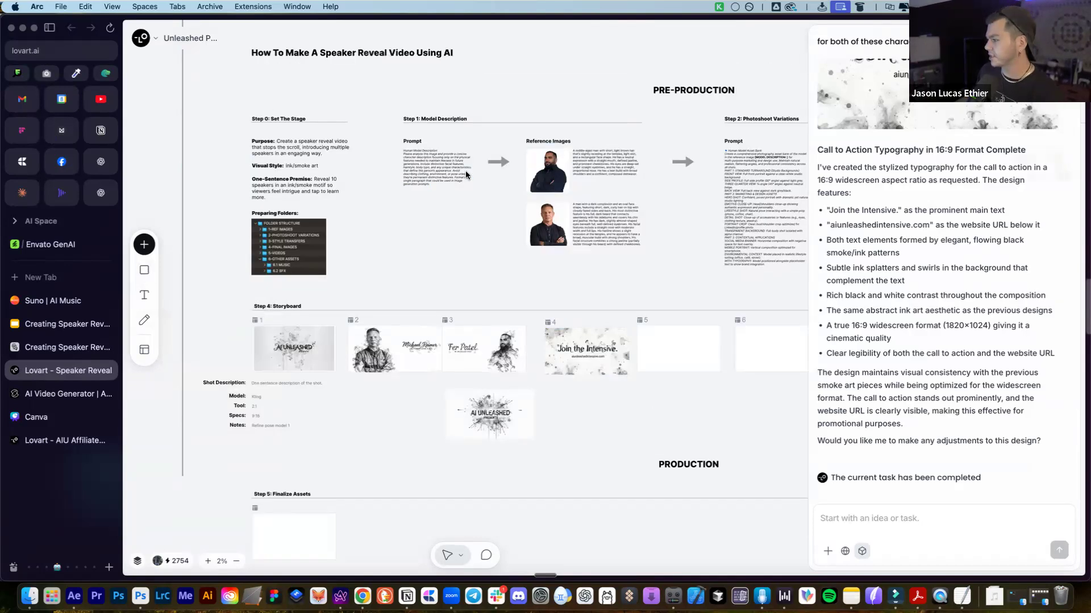
{"action": "scroll", "coordinate": [500, 188], "scroll_direction": "right", "scroll_amount": 3}
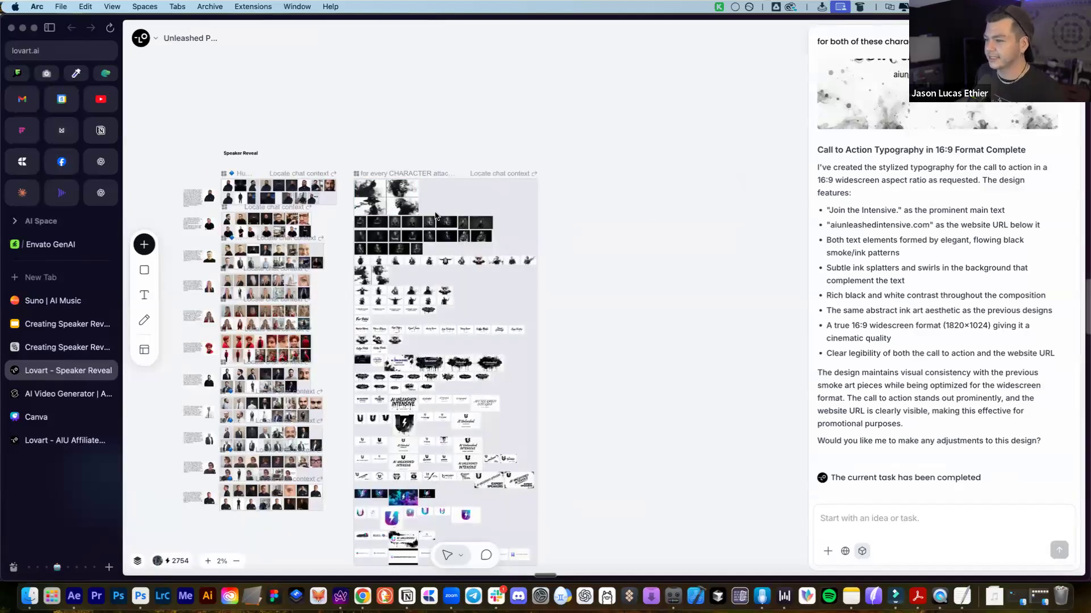
{"action": "scroll", "coordinate": [390, 209], "scroll_direction": "left", "scroll_amount": 5}
{"action": "scroll", "coordinate": [436, 215], "scroll_direction": "left", "scroll_amount": 12}
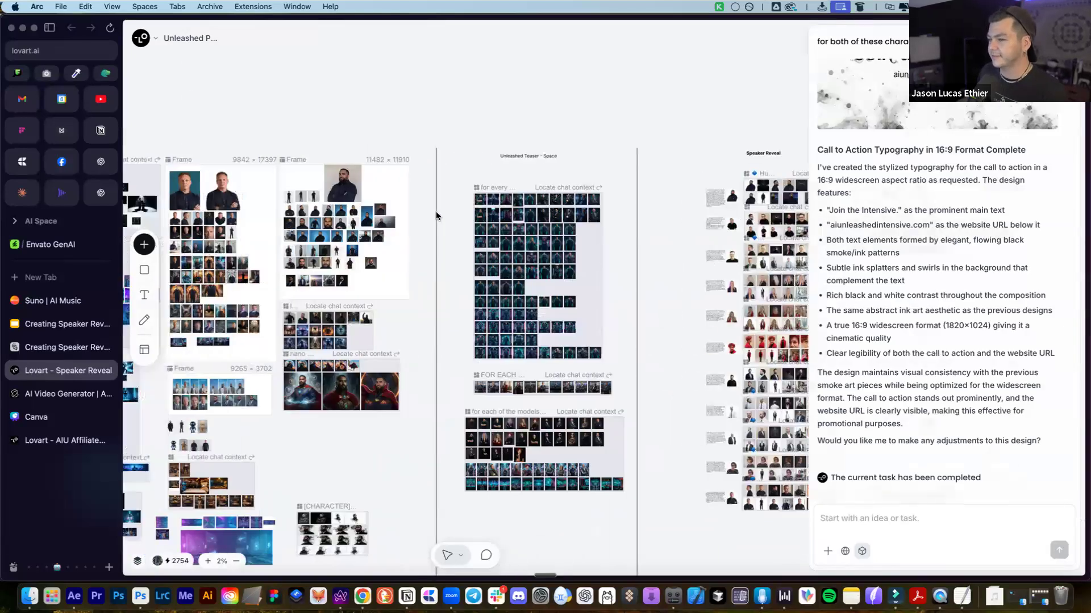
{"action": "scroll", "coordinate": [610, 244], "scroll_direction": "left", "scroll_amount": 2}
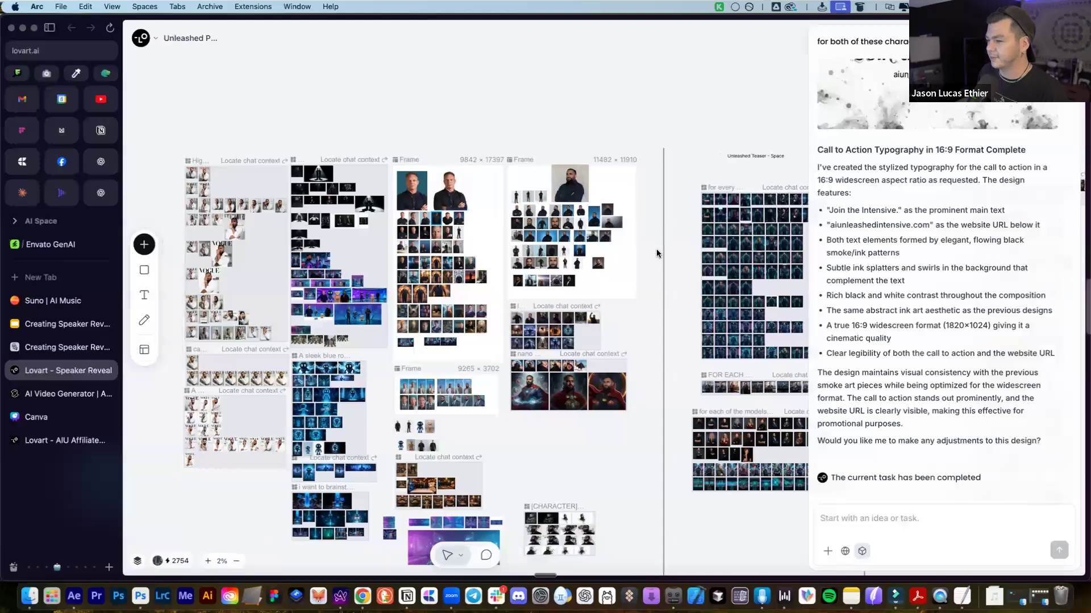
{"action": "scroll", "coordinate": [526, 261], "scroll_direction": "down", "scroll_amount": 10}
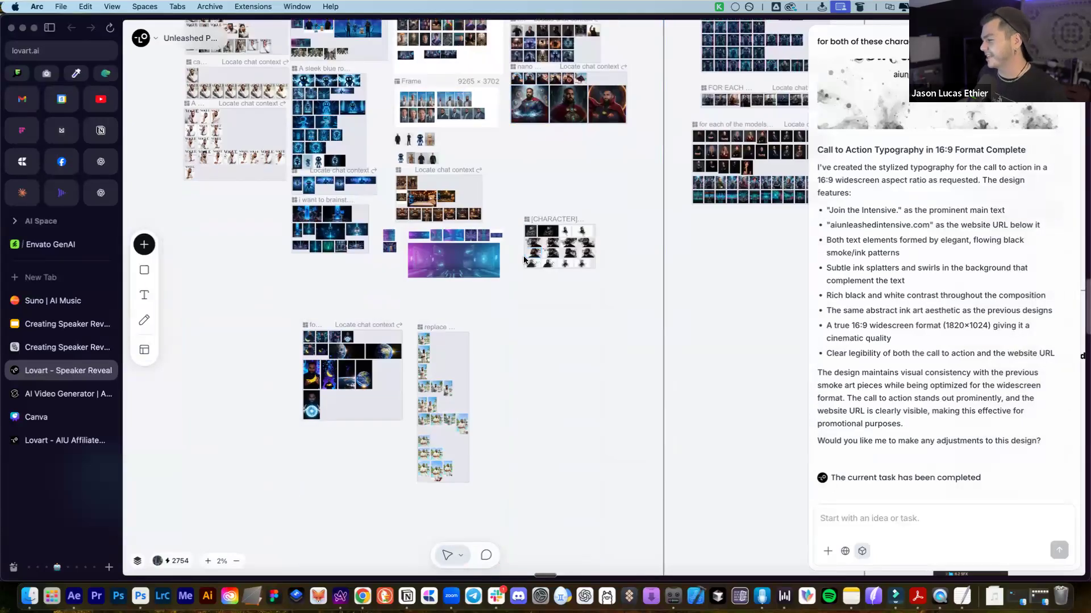
{"action": "scroll", "coordinate": [533, 232], "scroll_direction": "right", "scroll_amount": 2}
{"action": "scroll", "coordinate": [533, 232], "scroll_direction": "up", "scroll_amount": 1}
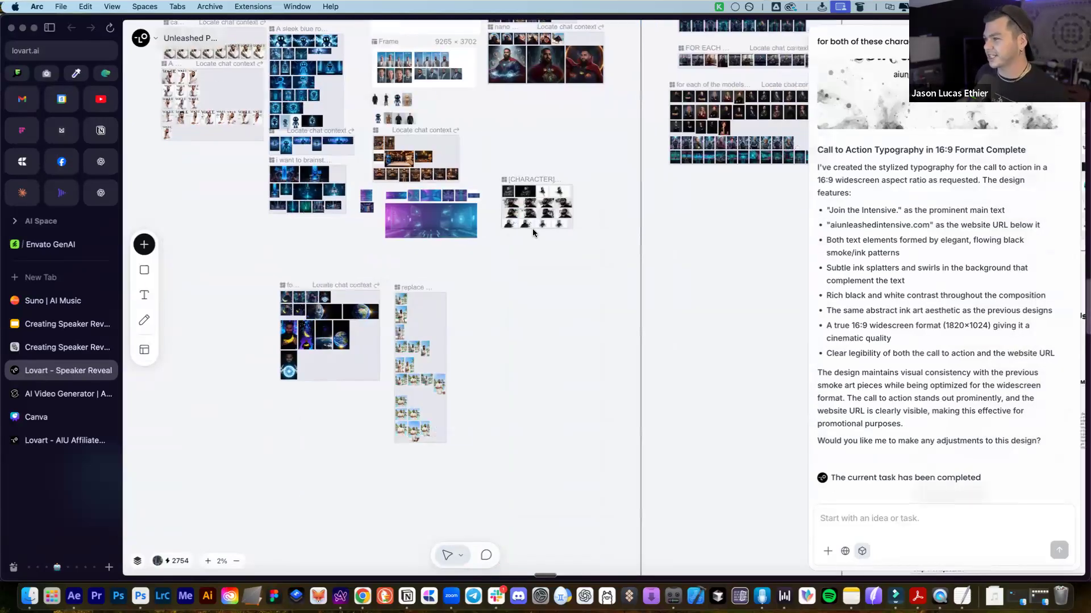
{"action": "scroll", "coordinate": [550, 234], "scroll_direction": "up", "scroll_amount": 10}
{"action": "scroll", "coordinate": [527, 244], "scroll_direction": "right", "scroll_amount": 6}
{"action": "scroll", "coordinate": [526, 245], "scroll_direction": "right", "scroll_amount": 6}
{"action": "scroll", "coordinate": [526, 245], "scroll_direction": "down", "scroll_amount": 2}
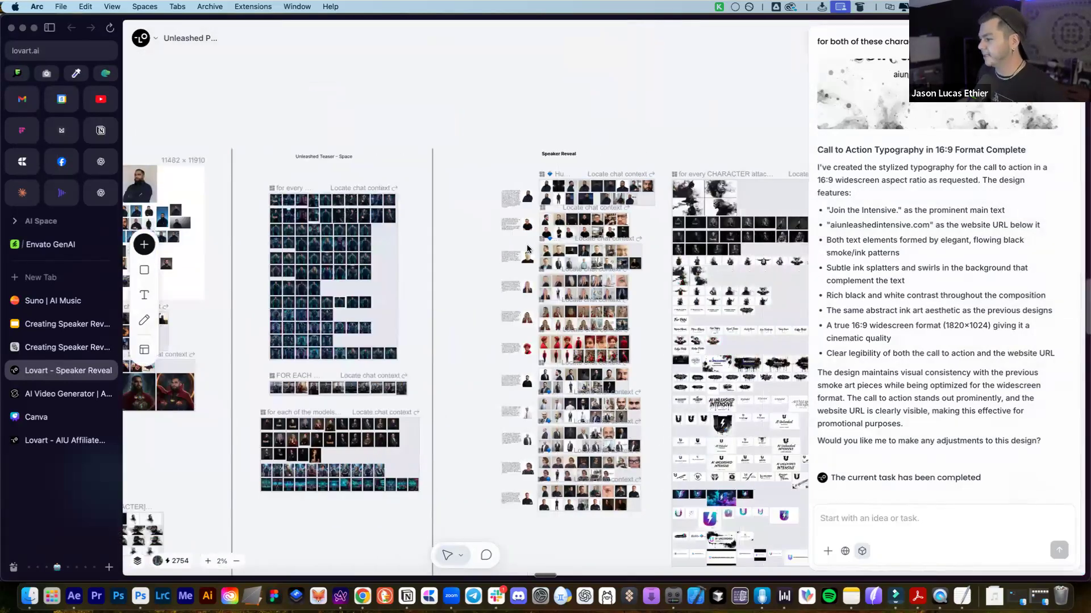
{"action": "scroll", "coordinate": [526, 248], "scroll_direction": "down", "scroll_amount": 5}
{"action": "scroll", "coordinate": [526, 248], "scroll_direction": "right", "scroll_amount": 4}
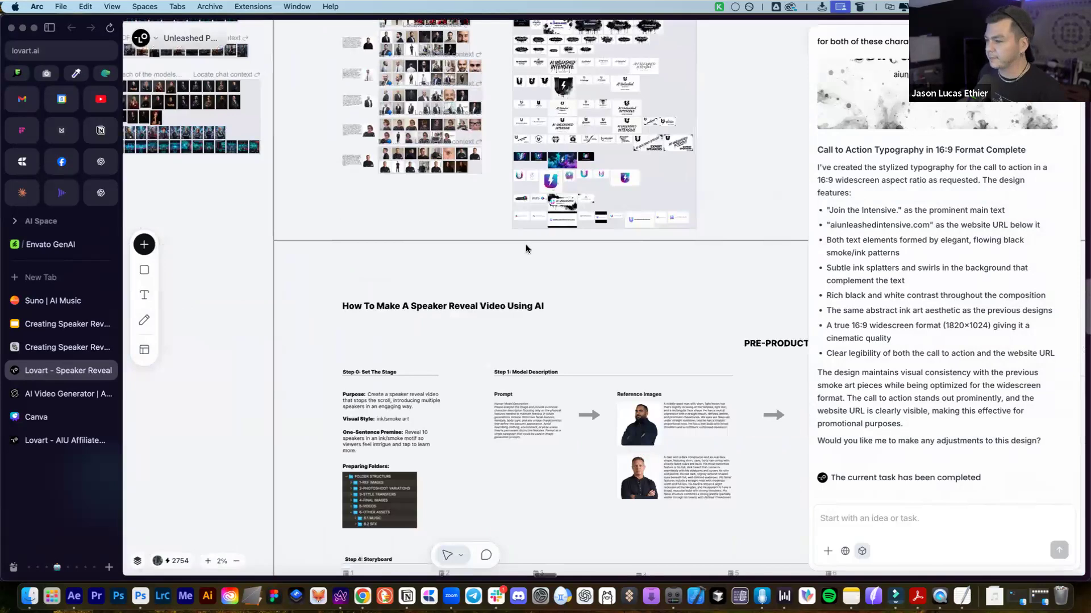
{"action": "scroll", "coordinate": [525, 248], "scroll_direction": "down", "scroll_amount": 2}
{"action": "scroll", "coordinate": [526, 244], "scroll_direction": "right", "scroll_amount": 4}
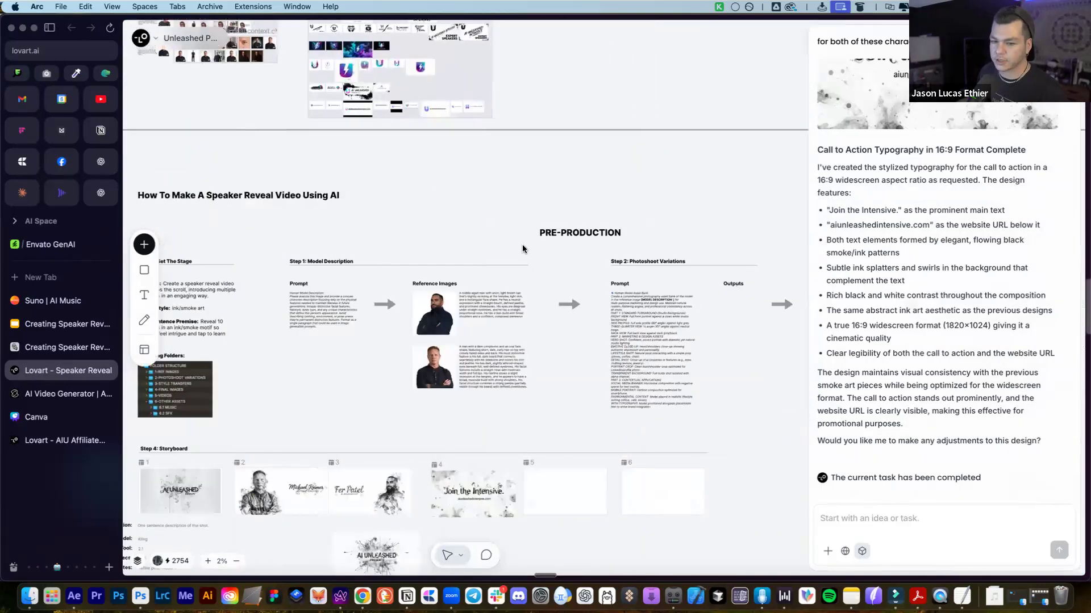
{"action": "scroll", "coordinate": [522, 244], "scroll_direction": "down", "scroll_amount": 1}
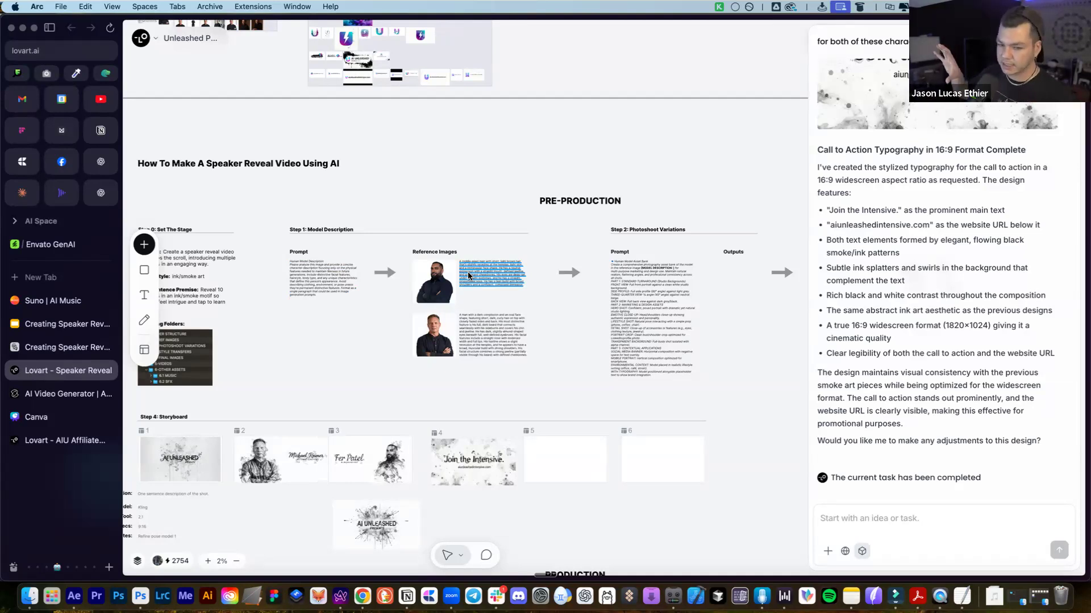
{"action": "left_click", "coordinate": [426, 198]}
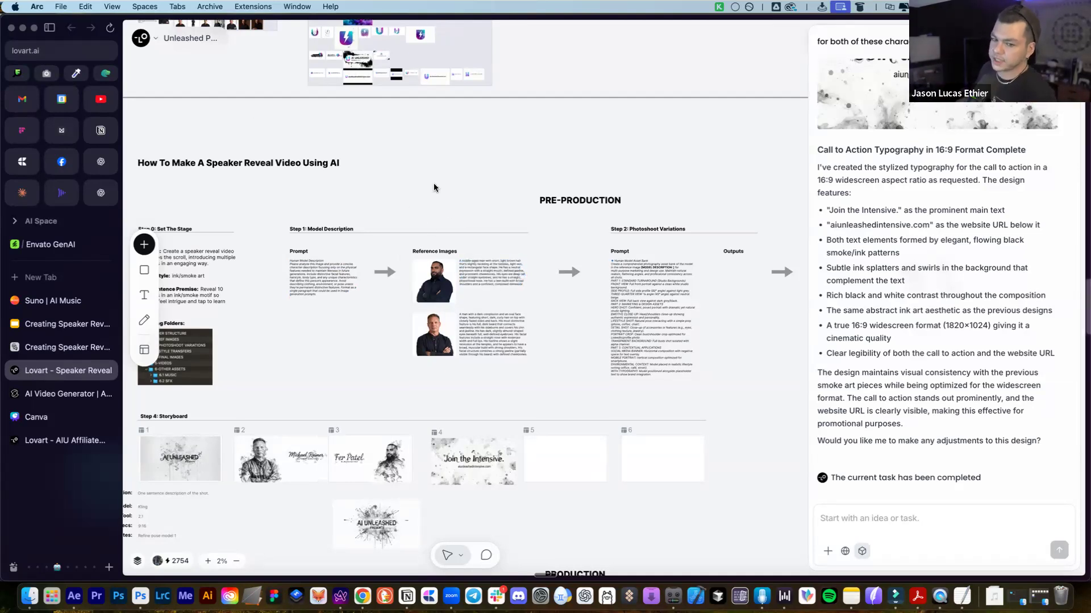
{"action": "scroll", "coordinate": [477, 187], "scroll_direction": "down", "scroll_amount": 2}
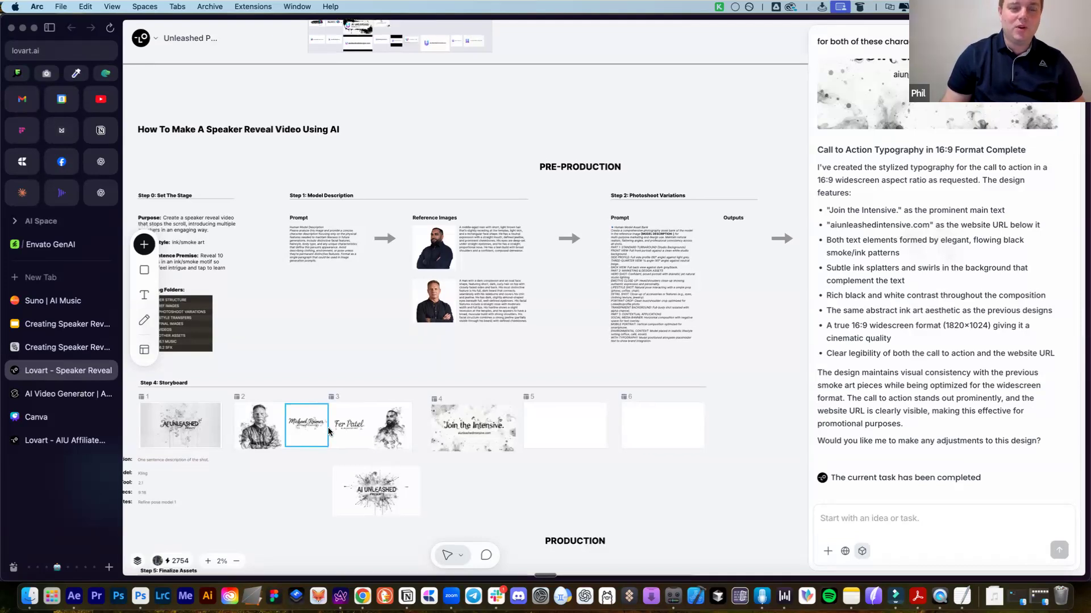
{"action": "scroll", "coordinate": [328, 428], "scroll_direction": "left", "scroll_amount": 2}
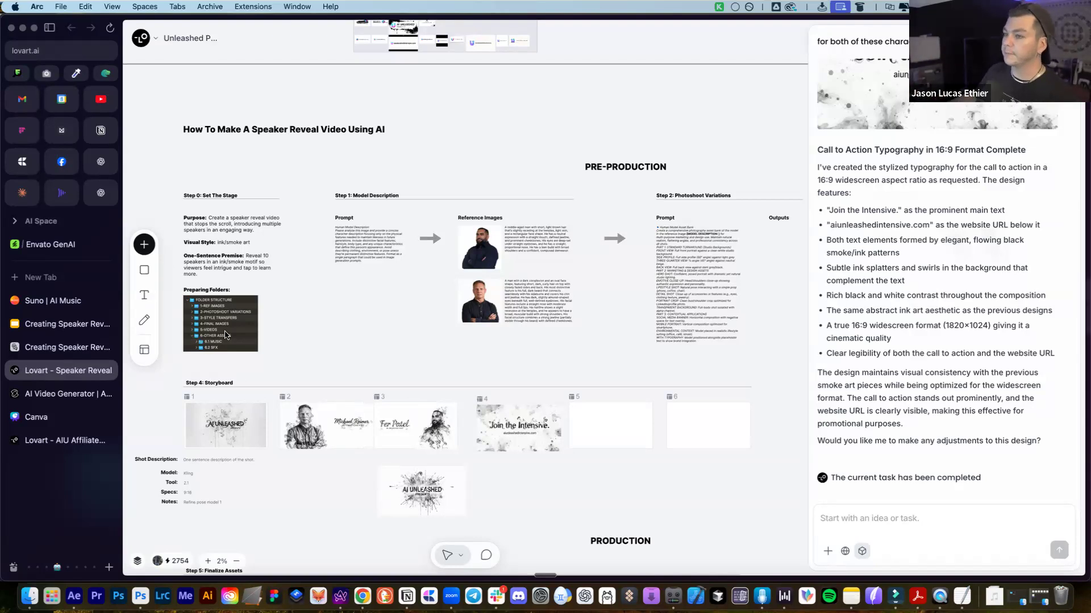
{"action": "left_click_drag", "start_coordinate": [180, 165], "coordinate": [280, 278]}
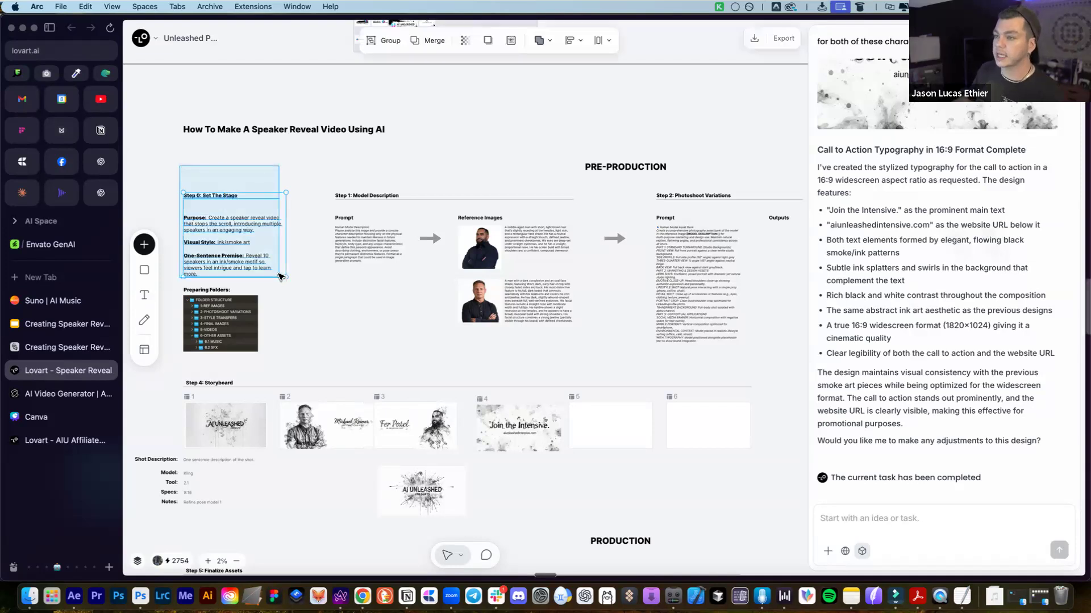
{"action": "left_click", "coordinate": [280, 170]}
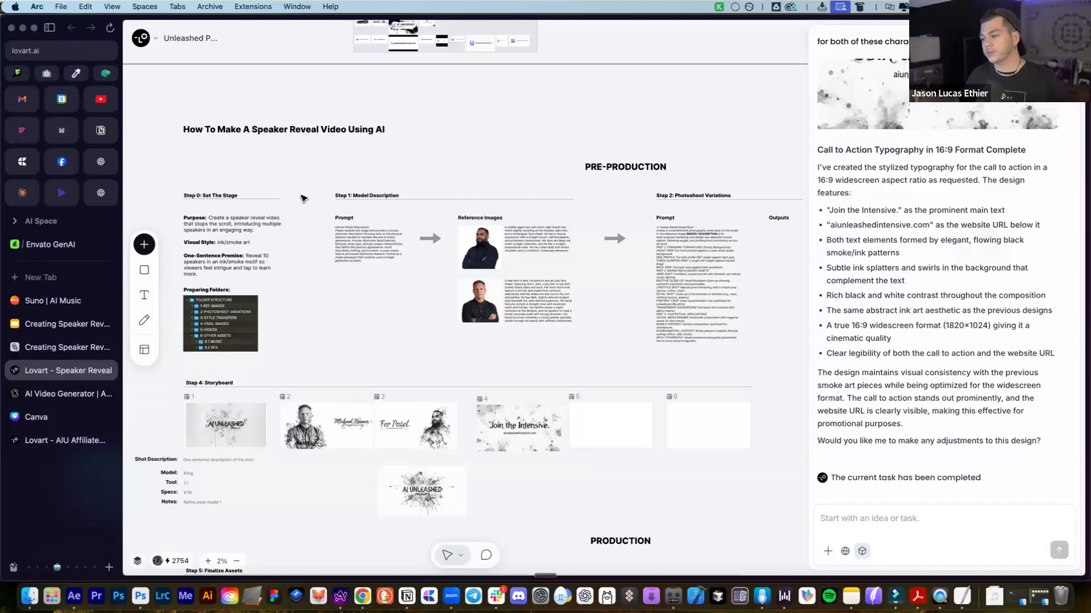
{"action": "scroll", "coordinate": [406, 344], "scroll_direction": "down", "scroll_amount": 1}
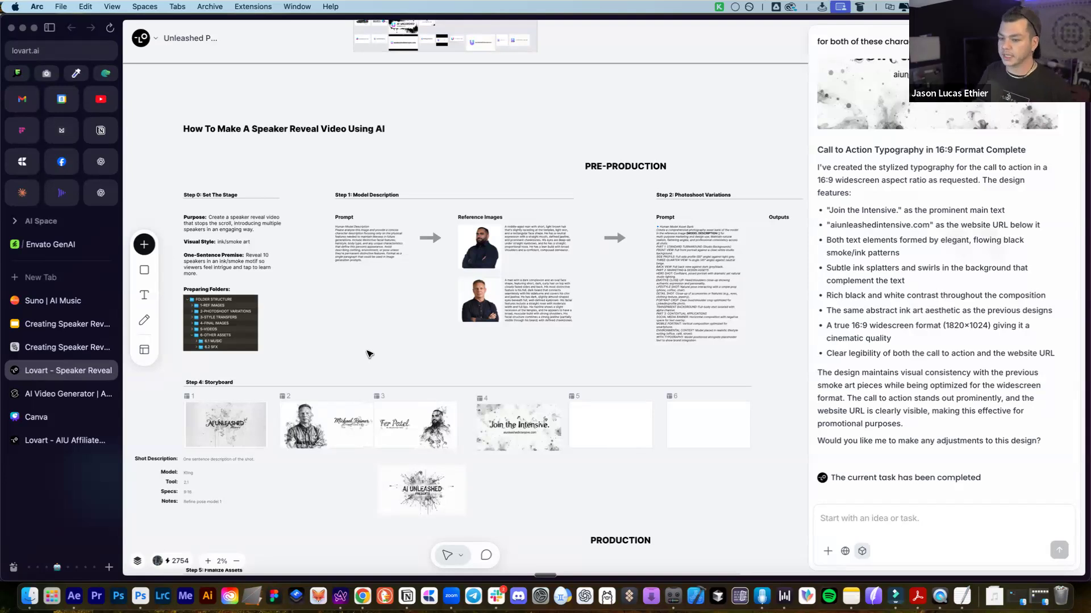
{"action": "scroll", "coordinate": [201, 476], "scroll_direction": "down", "scroll_amount": 2}
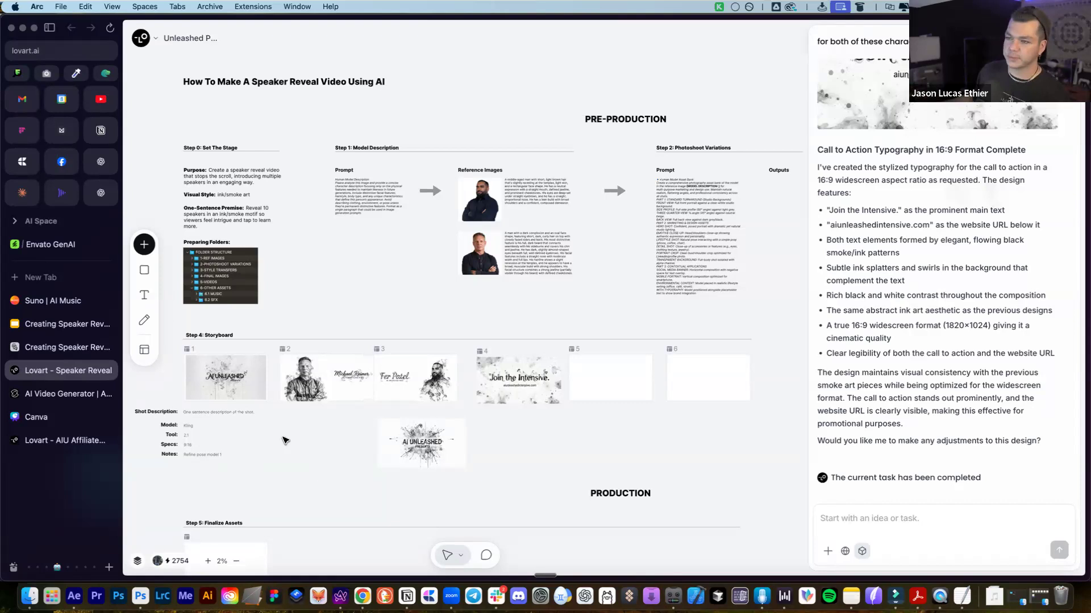
{"action": "scroll", "coordinate": [454, 450], "scroll_direction": "left", "scroll_amount": 3}
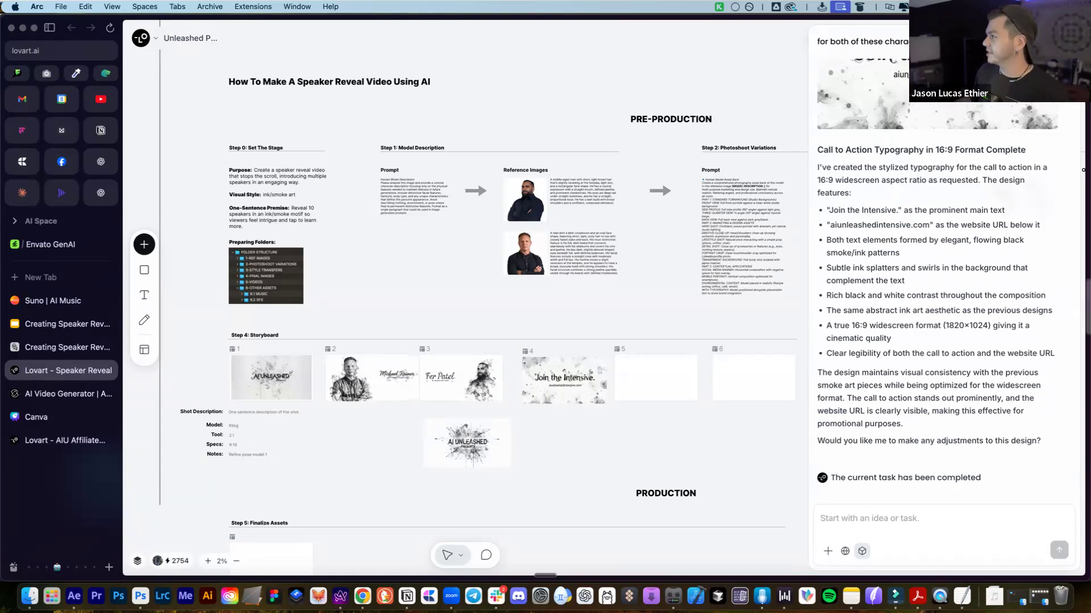
{"action": "left_click", "coordinate": [1063, 38]}
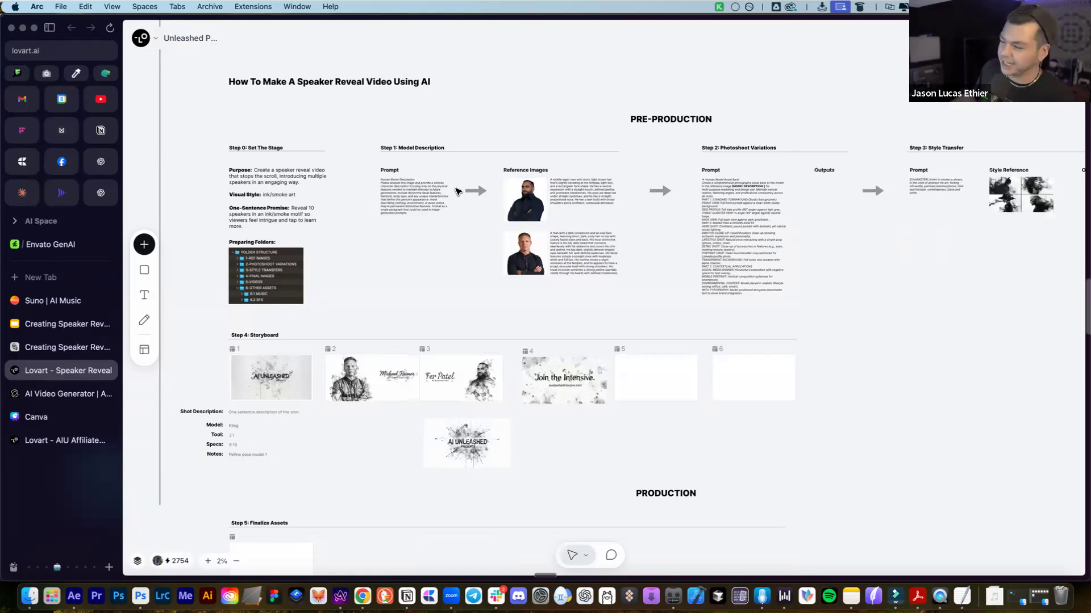
{"action": "scroll", "coordinate": [457, 191], "scroll_direction": "right", "scroll_amount": 5}
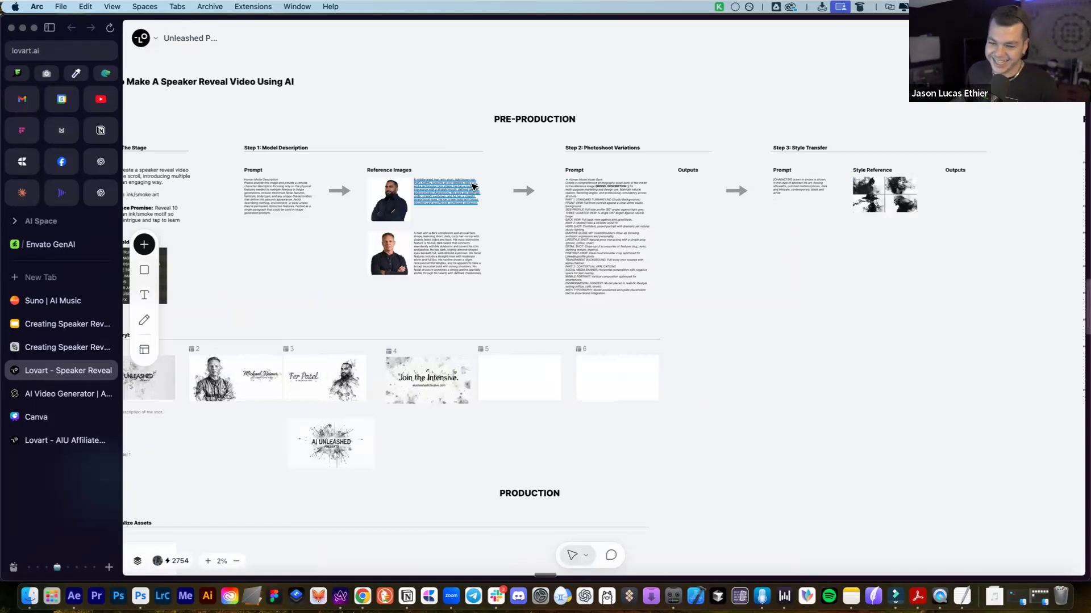
{"action": "scroll", "coordinate": [480, 183], "scroll_direction": "right", "scroll_amount": 4}
{"action": "scroll", "coordinate": [519, 184], "scroll_direction": "right", "scroll_amount": 6}
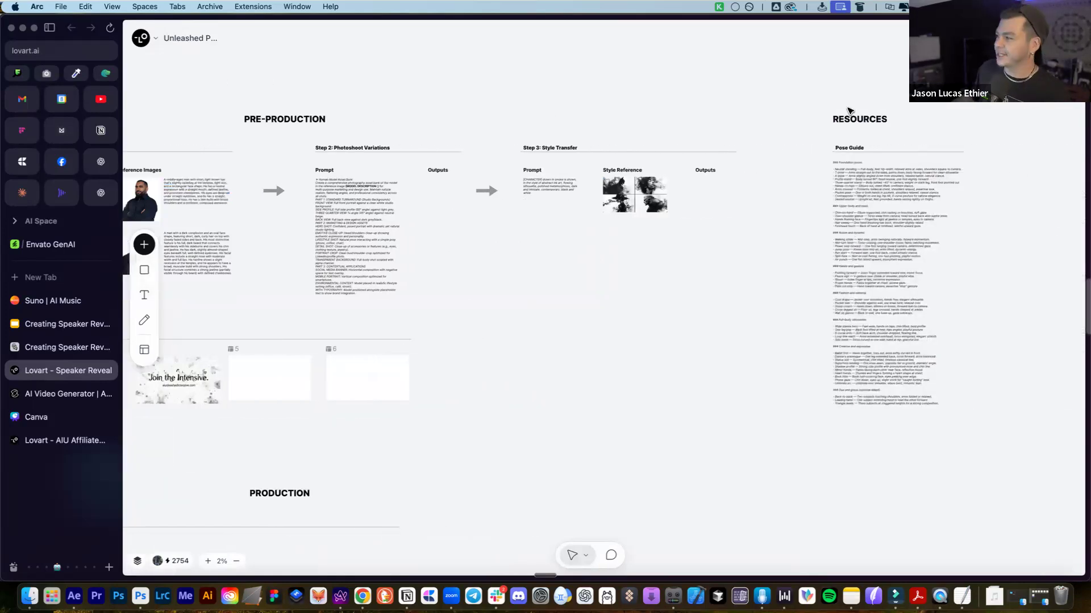
{"action": "left_click_drag", "start_coordinate": [773, 57], "coordinate": [935, 470]}
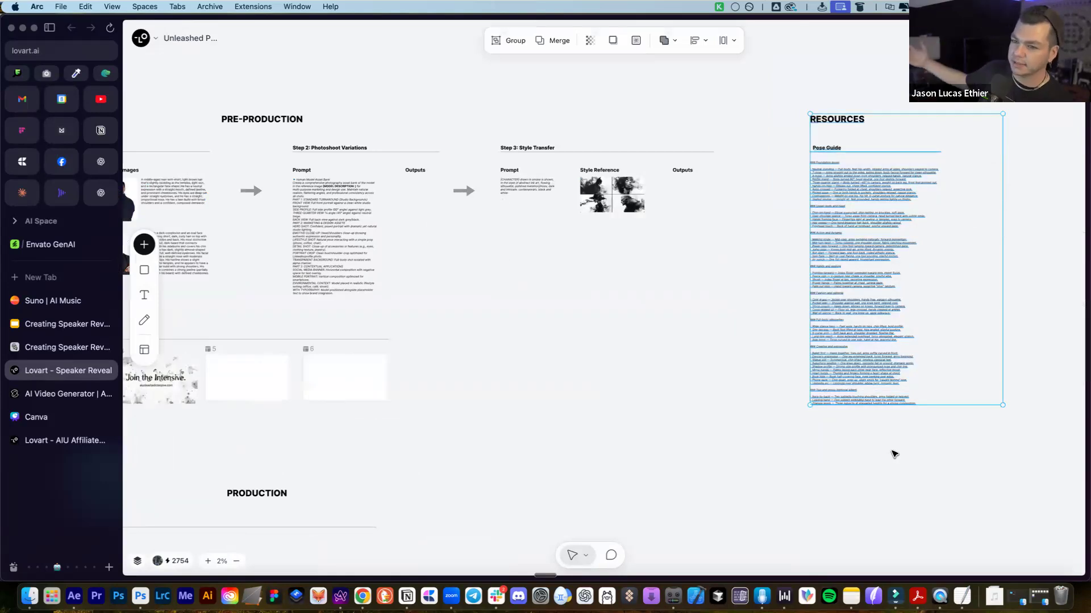
{"action": "left_click", "coordinate": [846, 426]}
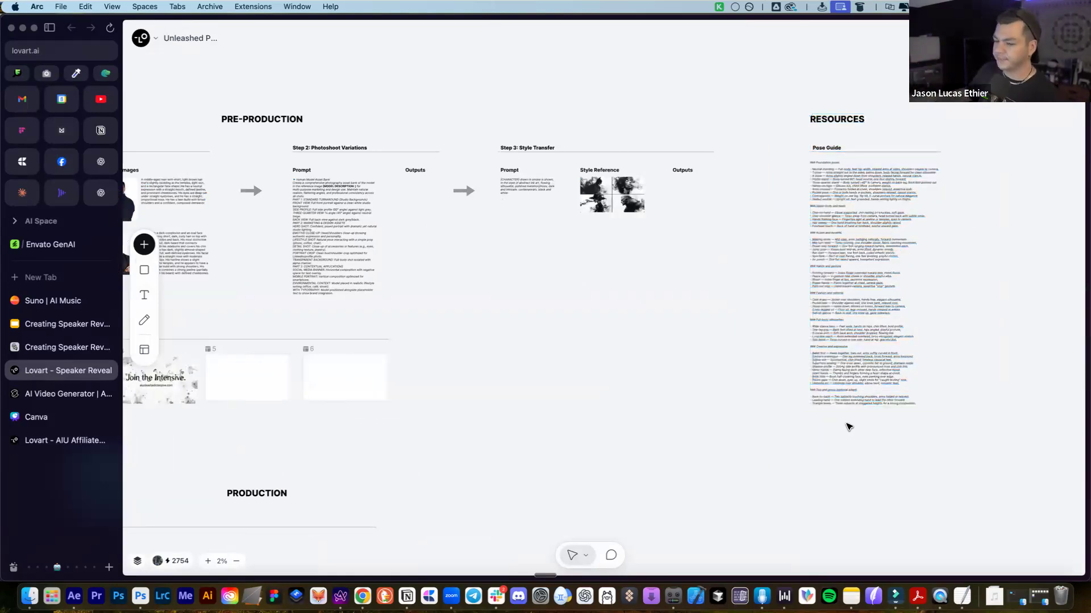
{"action": "scroll", "coordinate": [549, 414], "scroll_direction": "left", "scroll_amount": 4}
{"action": "scroll", "coordinate": [548, 414], "scroll_direction": "left", "scroll_amount": 4}
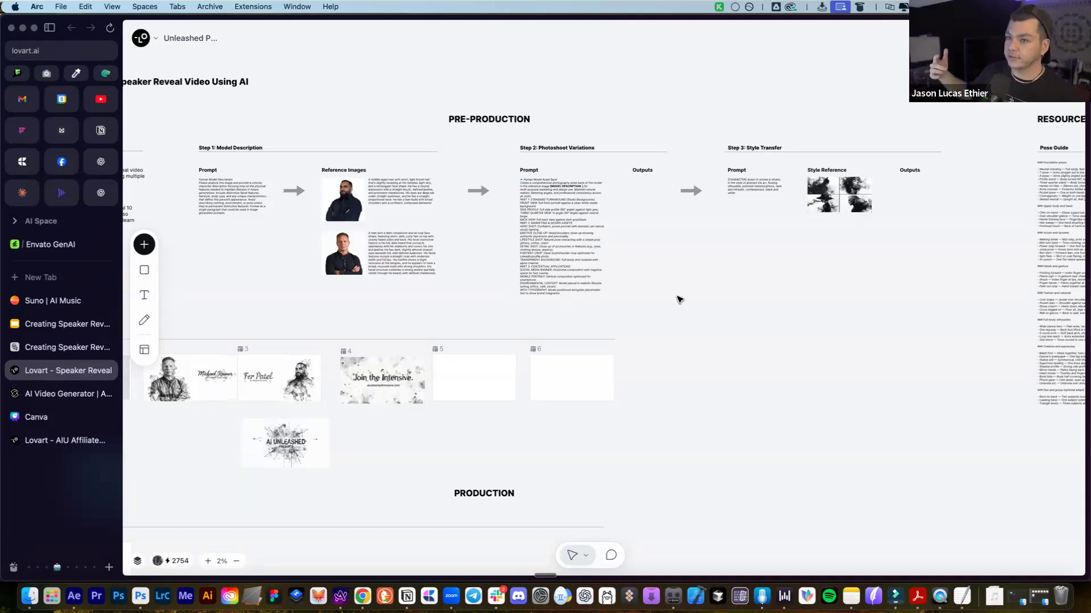
Switch to the open Higgsfield tab and upload 3.png into its image editor
{"action": "key", "text": "super+t"}
{"action": "type", "text": "higgs"}
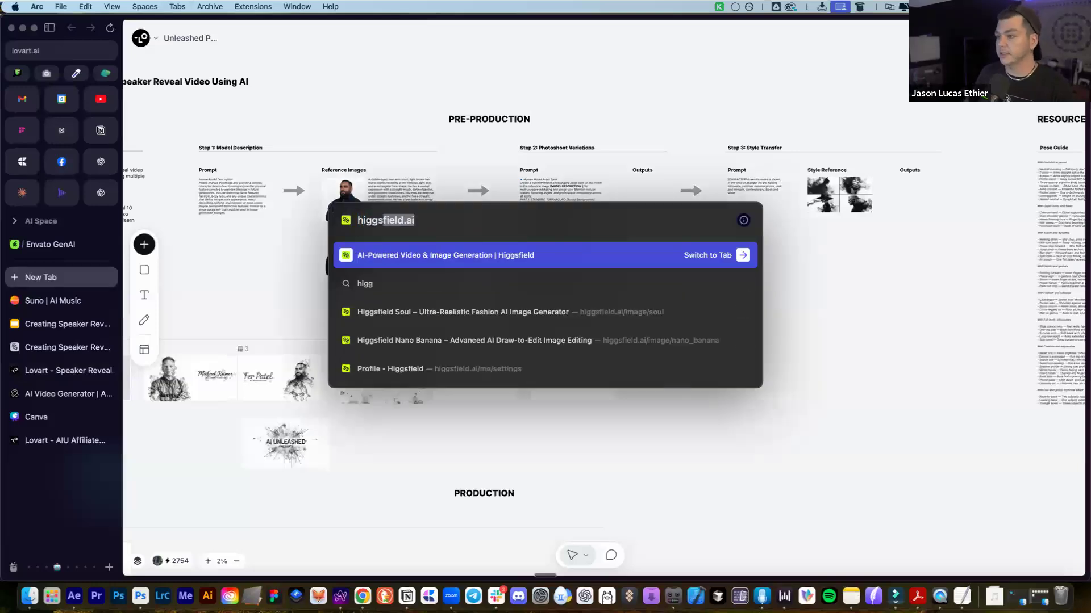
{"action": "key", "text": "Return"}
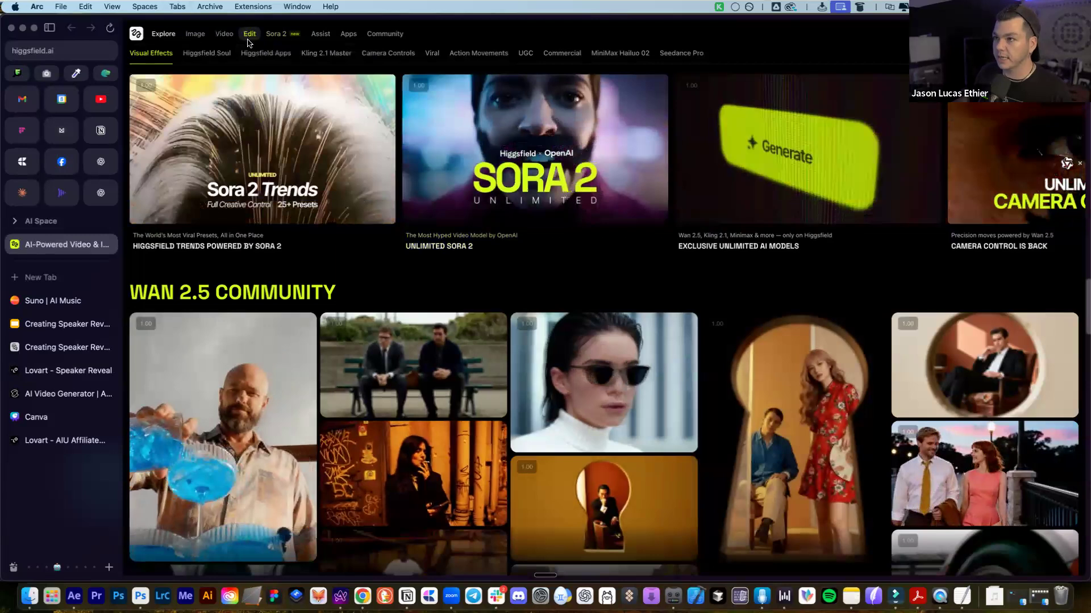
{"action": "left_click", "coordinate": [248, 37]}
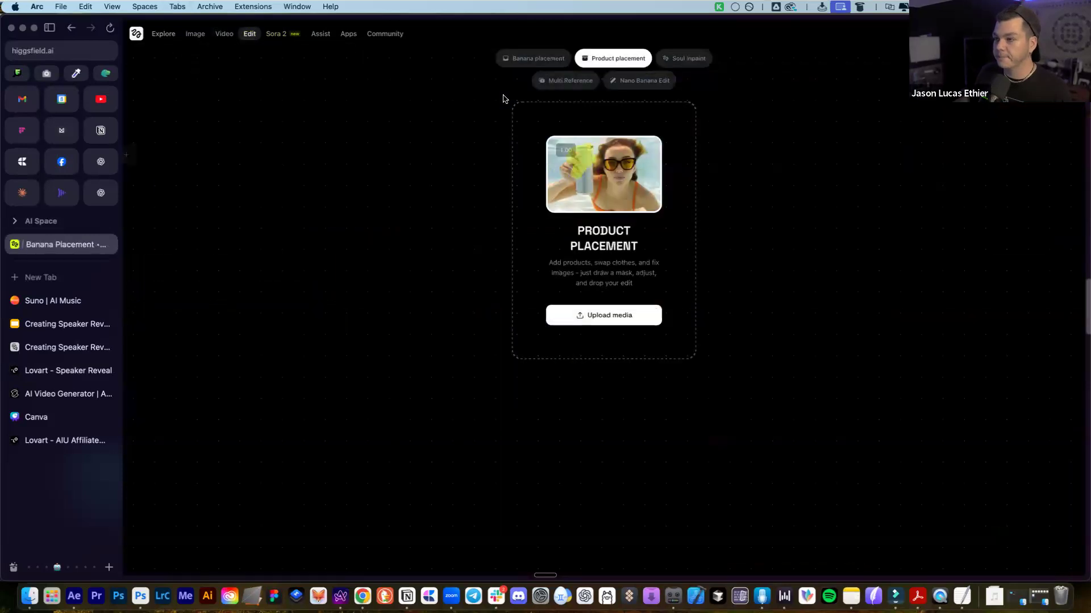
{"action": "left_click", "coordinate": [593, 318]}
{"action": "double_click", "coordinate": [490, 121]}
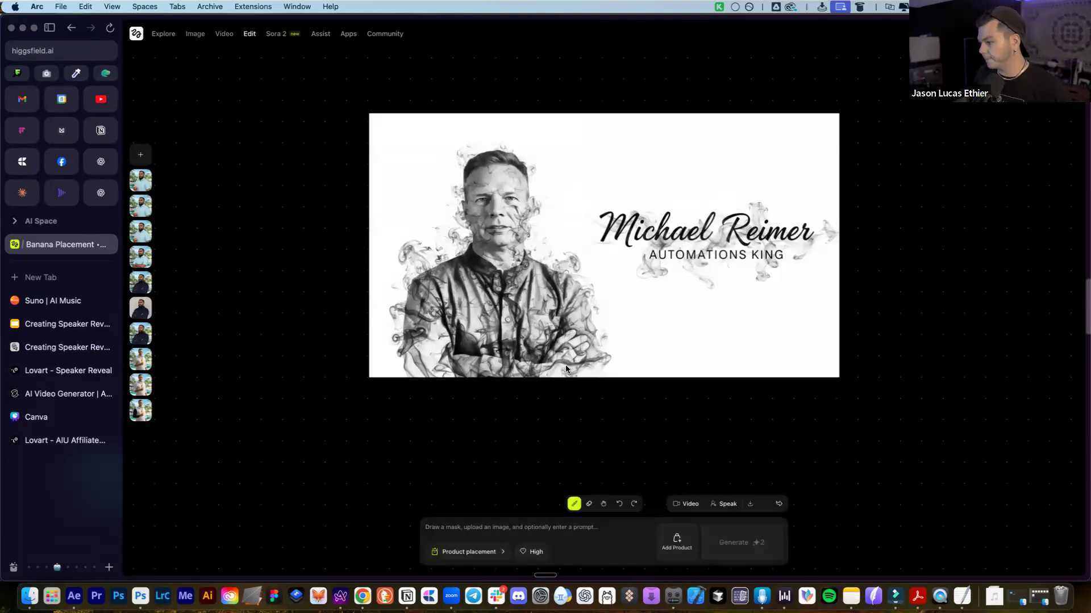
Brush a mask over the speaker's face, the left of the head and the top of the head
{"action": "mouse_move", "coordinate": [514, 172]}
{"action": "left_mouse_down"}
{"action": "mouse_move", "coordinate": [476, 173]}
{"action": "mouse_move", "coordinate": [475, 198]}
{"action": "mouse_move", "coordinate": [494, 262]}
{"action": "mouse_move", "coordinate": [509, 265]}
{"action": "mouse_move", "coordinate": [515, 179]}
{"action": "mouse_move", "coordinate": [501, 200]}
{"action": "mouse_move", "coordinate": [514, 222]}
{"action": "mouse_move", "coordinate": [536, 202]}
{"action": "mouse_move", "coordinate": [513, 195]}
{"action": "mouse_move", "coordinate": [506, 166]}
{"action": "left_mouse_up"}
{"action": "left_click", "coordinate": [428, 197]}
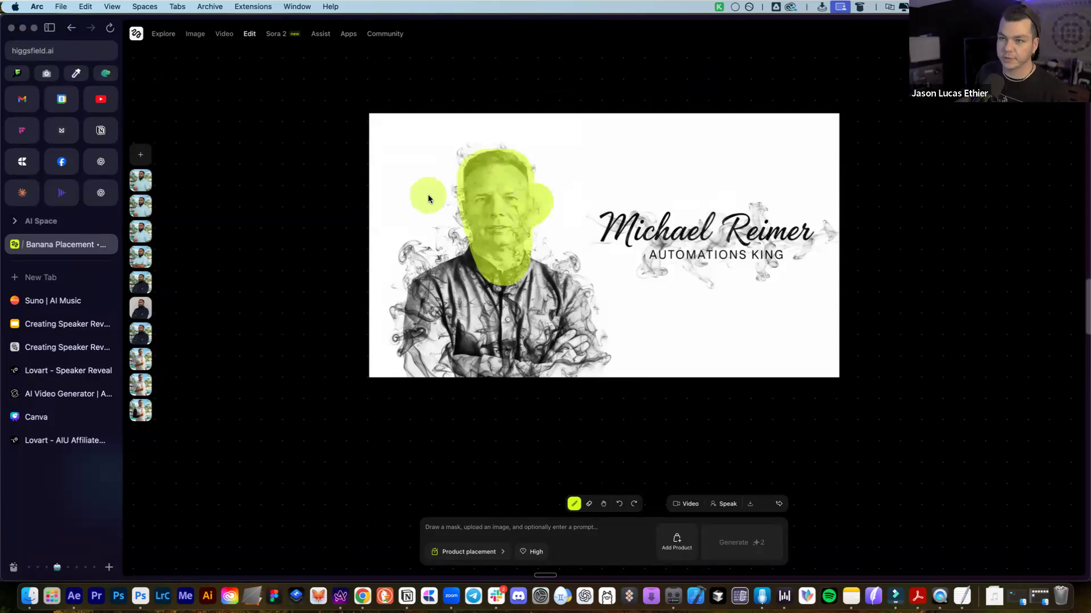
{"action": "mouse_move", "coordinate": [514, 134]}
{"action": "left_mouse_down"}
{"action": "mouse_move", "coordinate": [537, 170]}
{"action": "mouse_move", "coordinate": [466, 142]}
{"action": "mouse_move", "coordinate": [449, 165]}
{"action": "mouse_move", "coordinate": [566, 181]}
{"action": "left_mouse_up"}
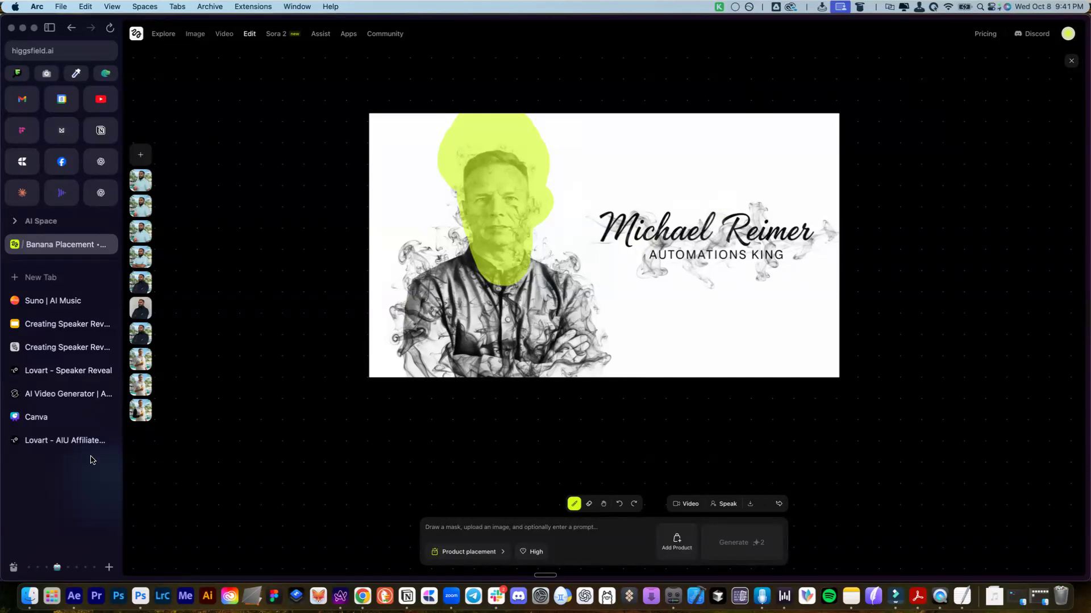
Open Google Flow at labs.google in a new tab, closing the wrong Flow page, and sign in with Google
{"action": "key", "text": "super+t"}
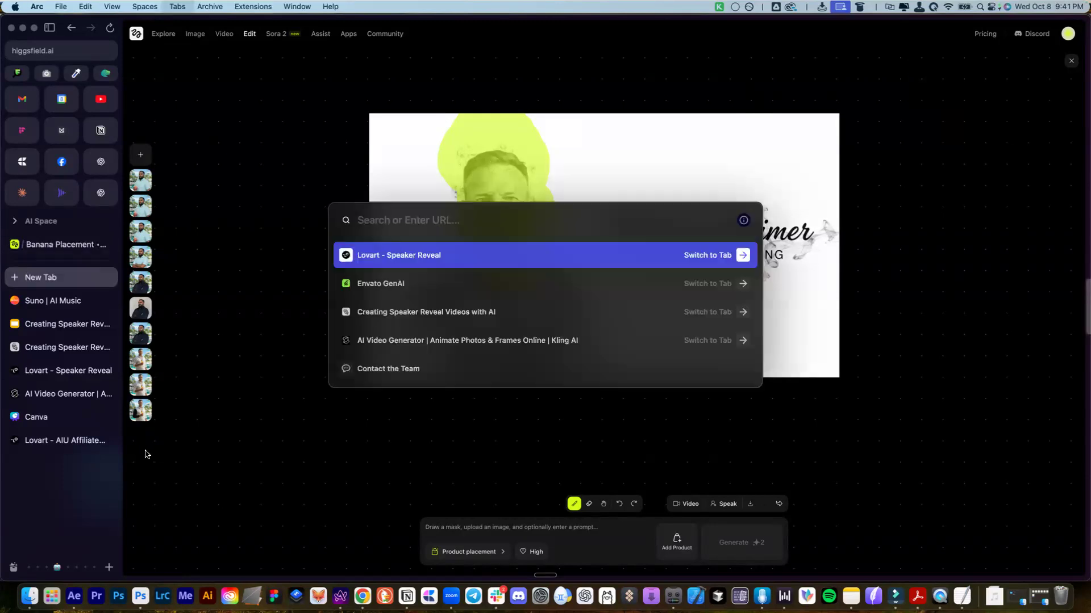
{"action": "type", "text": "flow"}
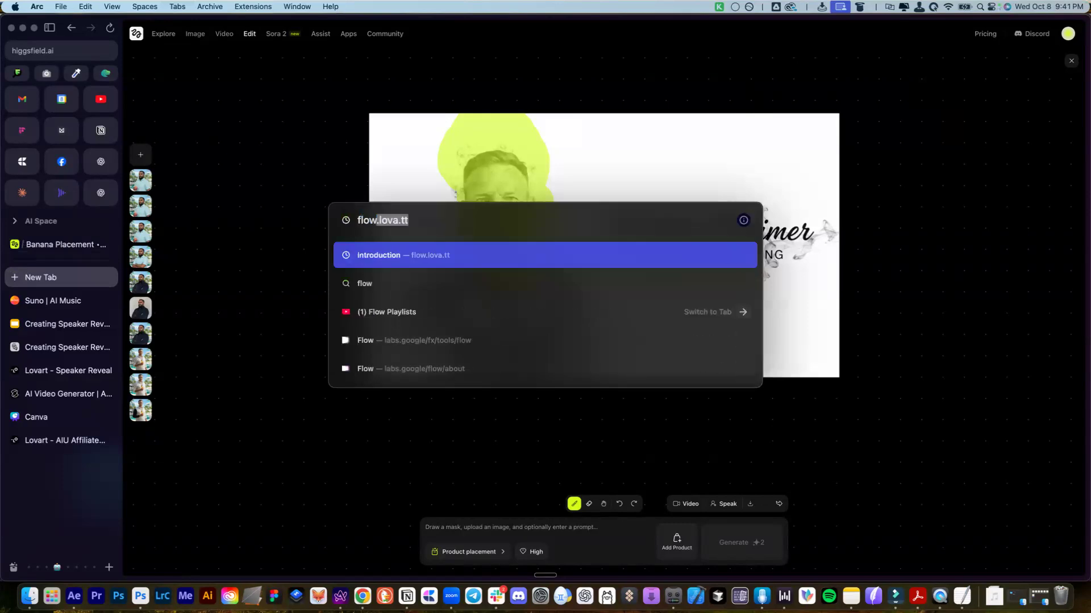
{"action": "key", "text": "Return"}
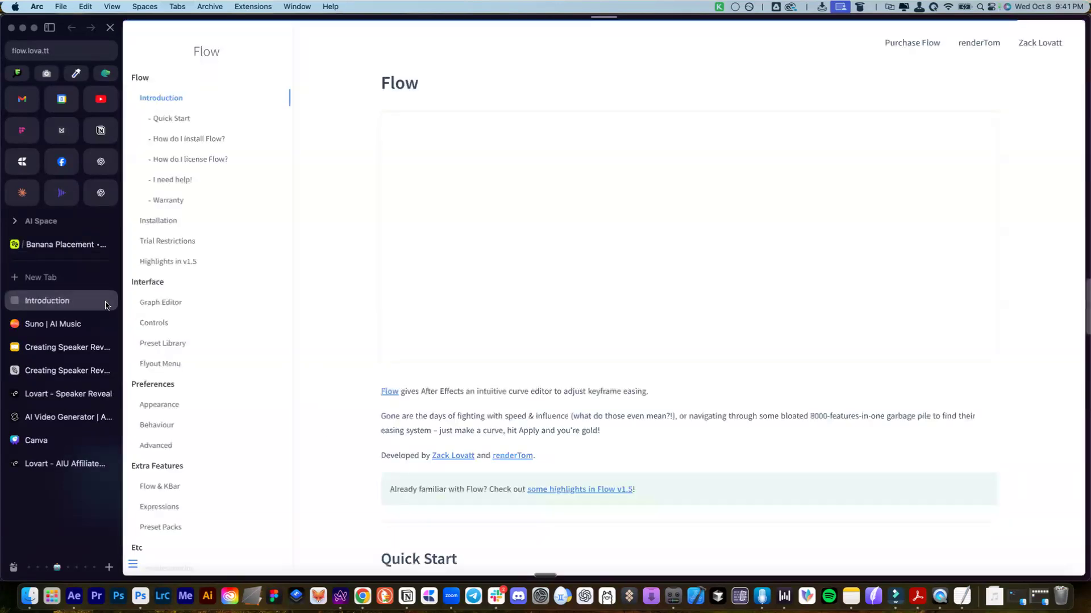
{"action": "left_click", "coordinate": [106, 304]}
{"action": "key", "text": "super+t"}
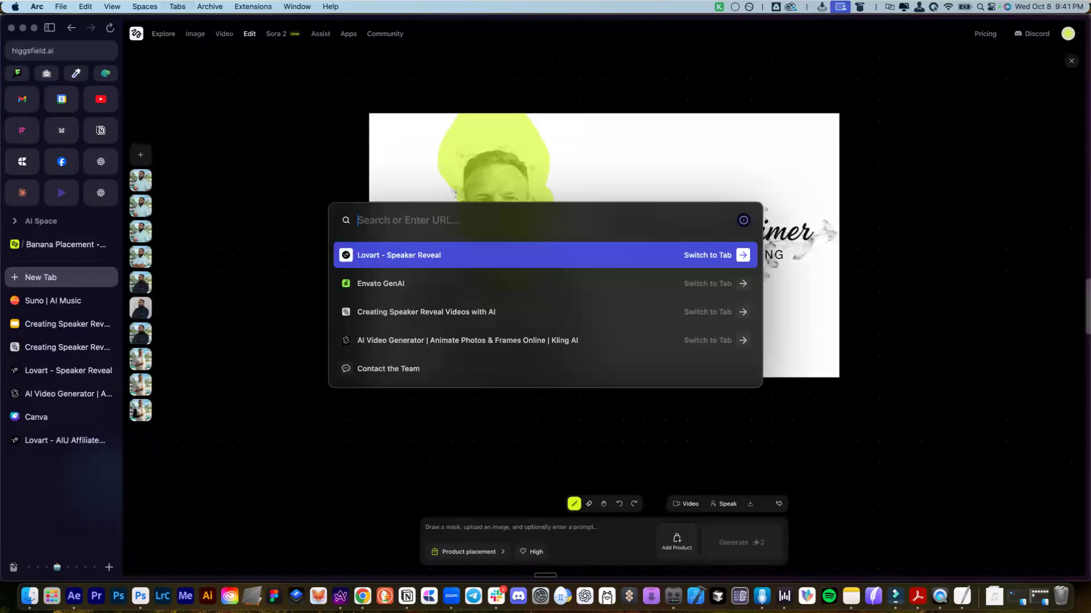
{"action": "type", "text": "flow"}
{"action": "key", "text": "Down"}
{"action": "key", "text": "Down"}
{"action": "key", "text": "Down"}
{"action": "key", "text": "Return"}
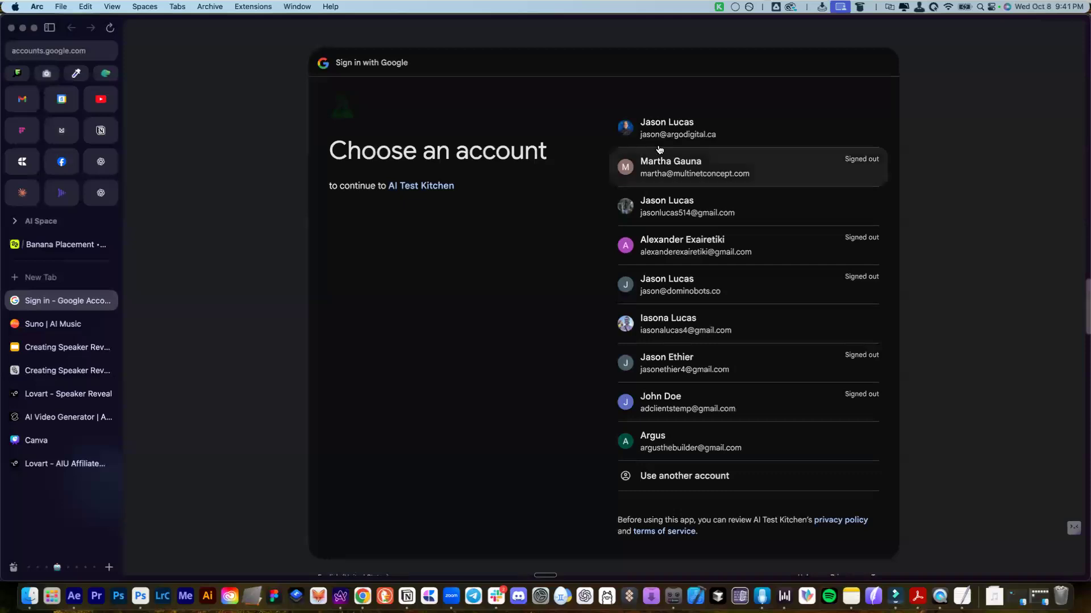
{"action": "left_click", "coordinate": [676, 122]}
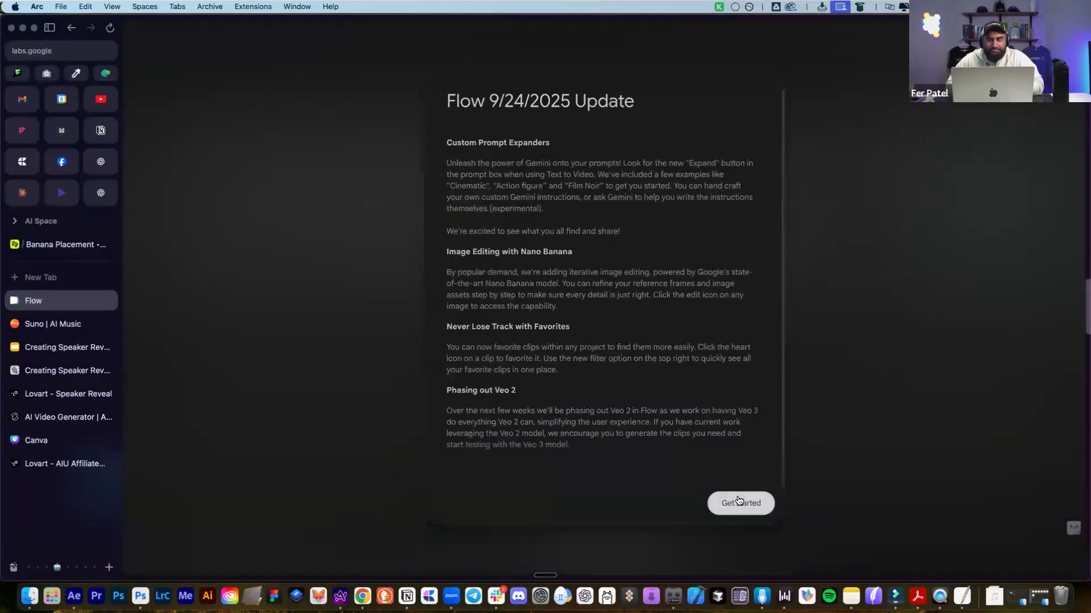
Dismiss the update dialog and start a new Flow project in Frames to Video mode
{"action": "left_click", "coordinate": [739, 501]}
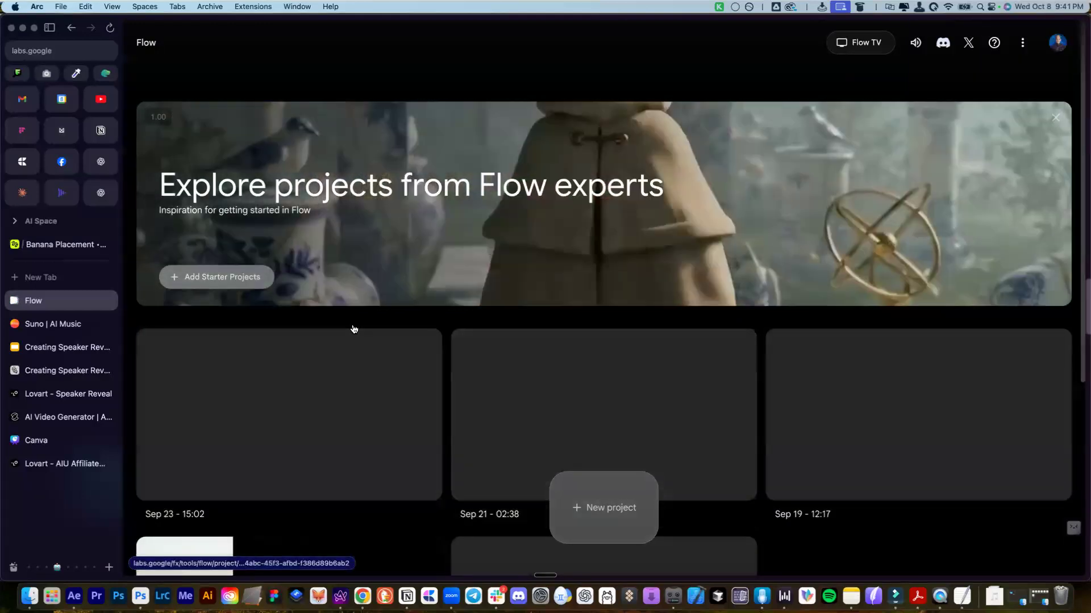
{"action": "scroll", "coordinate": [547, 560], "scroll_direction": "down", "scroll_amount": 2}
{"action": "left_click", "coordinate": [627, 506]}
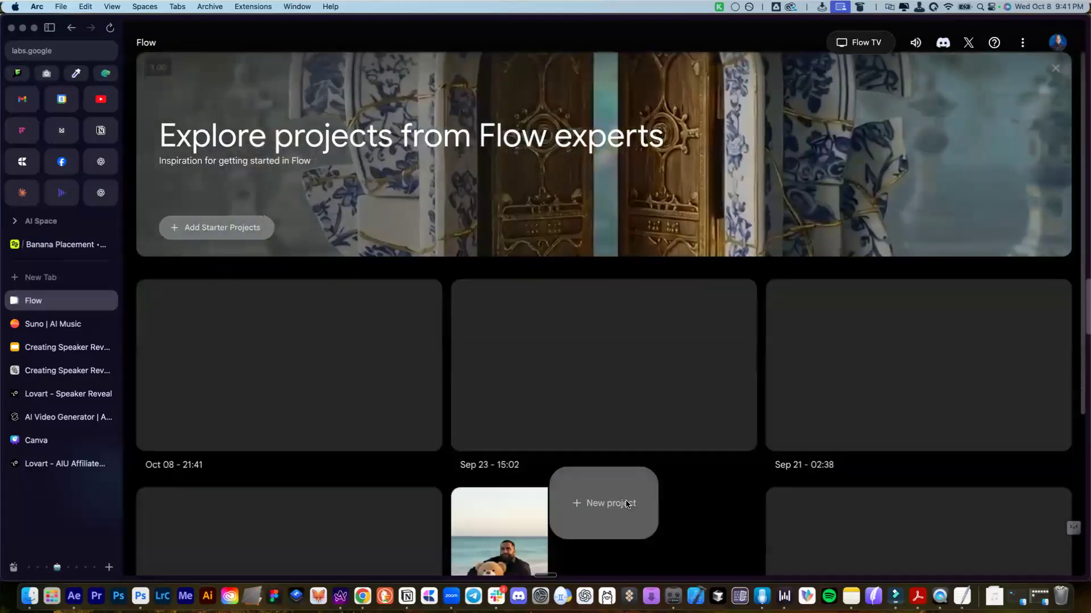
{"action": "left_click", "coordinate": [480, 505]}
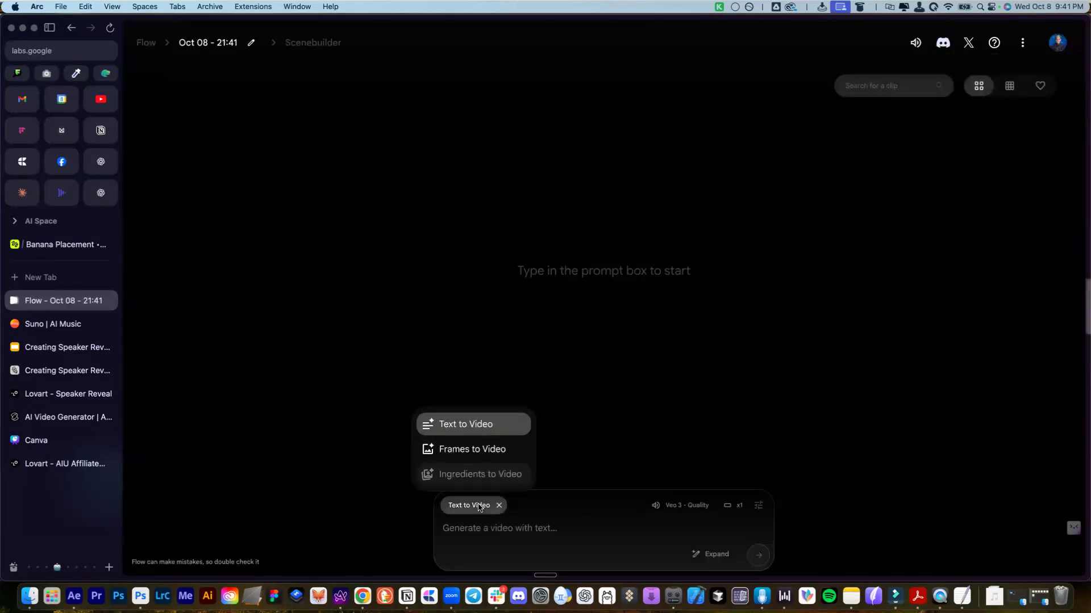
{"action": "left_click", "coordinate": [492, 451]}
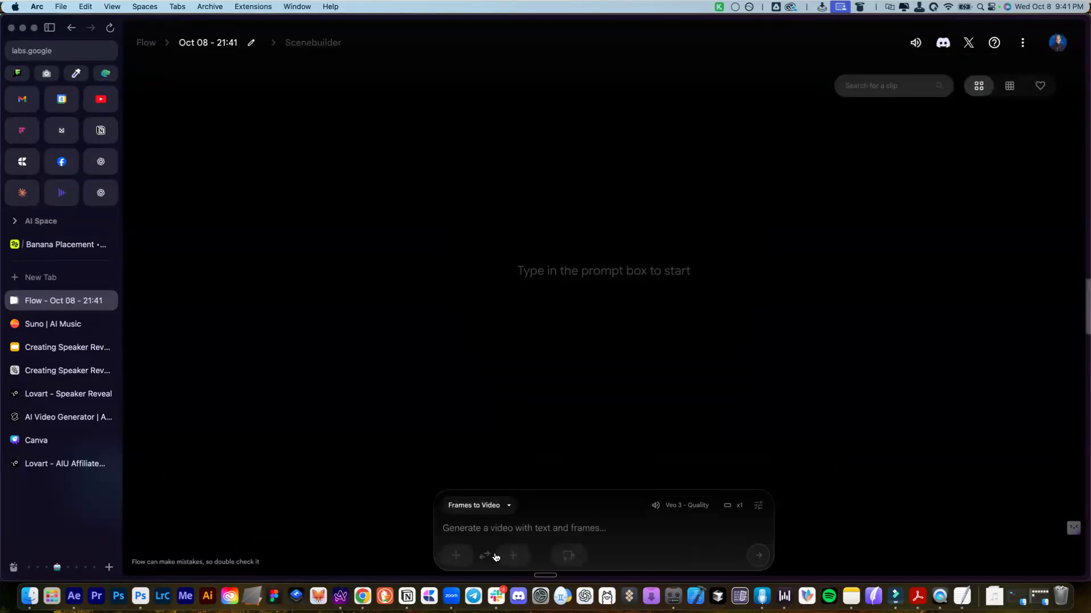
Set the robot image as the first frame and the beach teddy-bear image as the last
{"action": "left_click", "coordinate": [457, 555]}
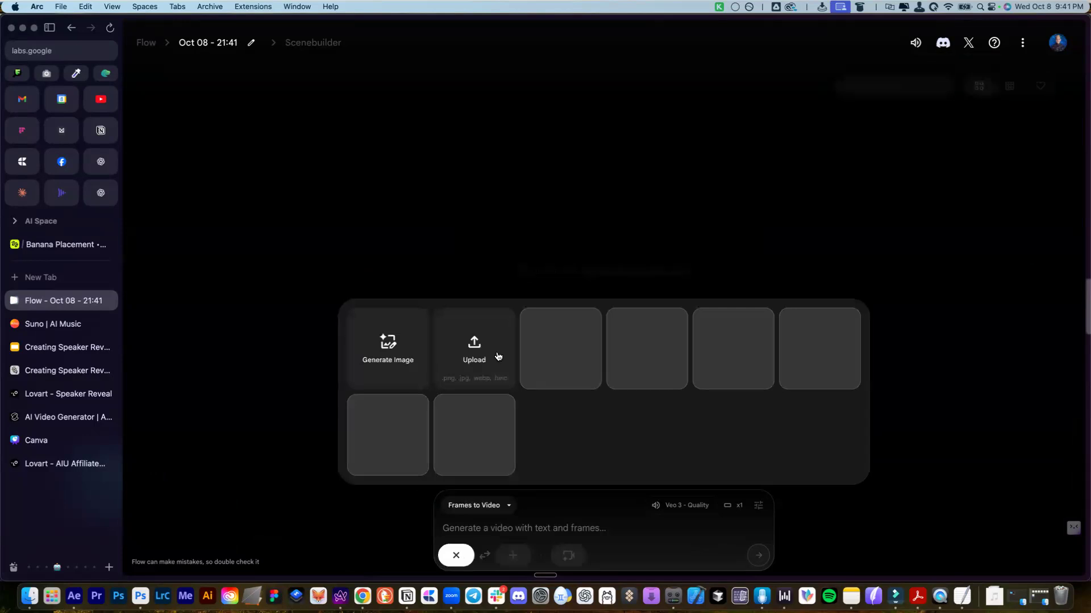
{"action": "left_click", "coordinate": [557, 357]}
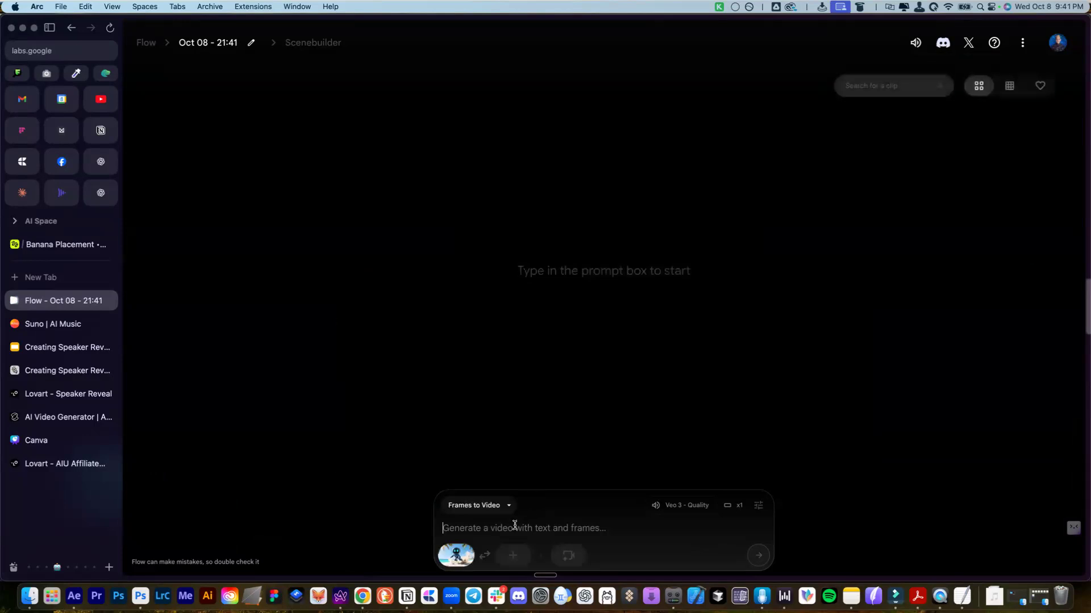
{"action": "left_click", "coordinate": [511, 555]}
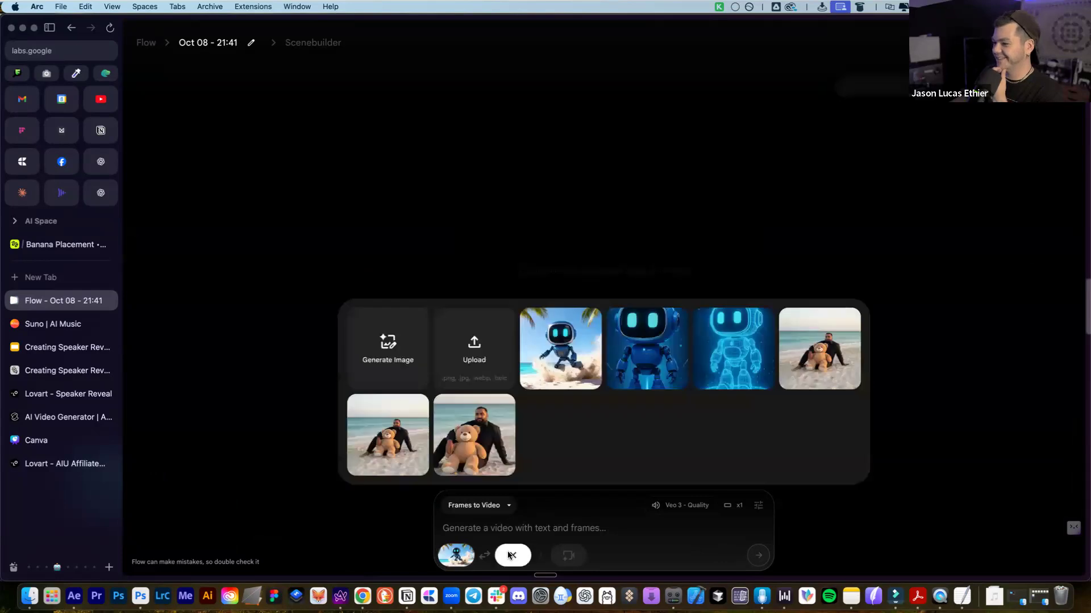
{"action": "left_click", "coordinate": [407, 444]}
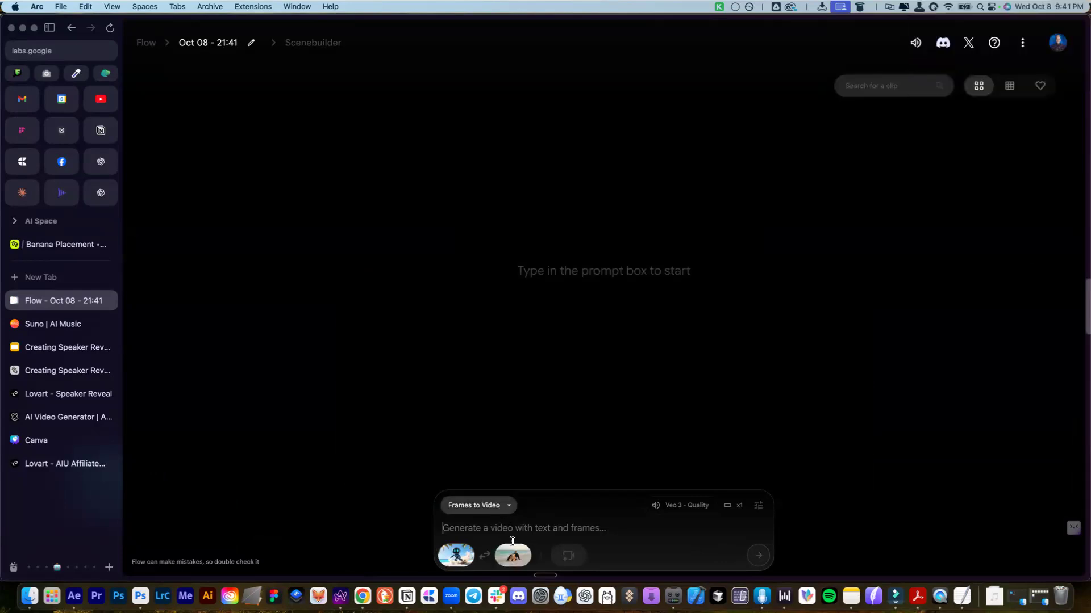
{"action": "mouse_move", "coordinate": [498, 560]}
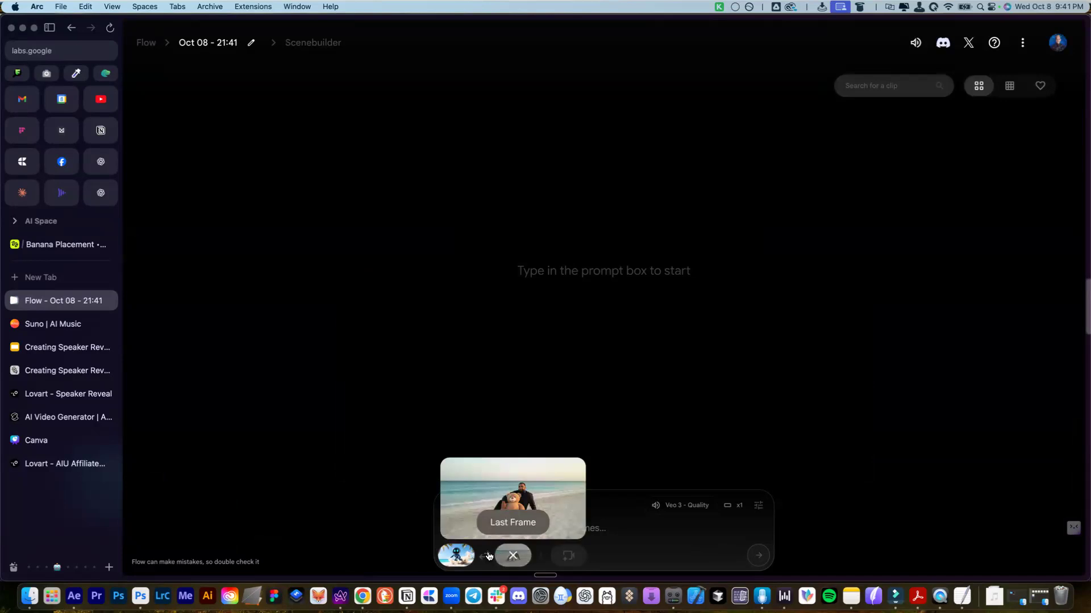